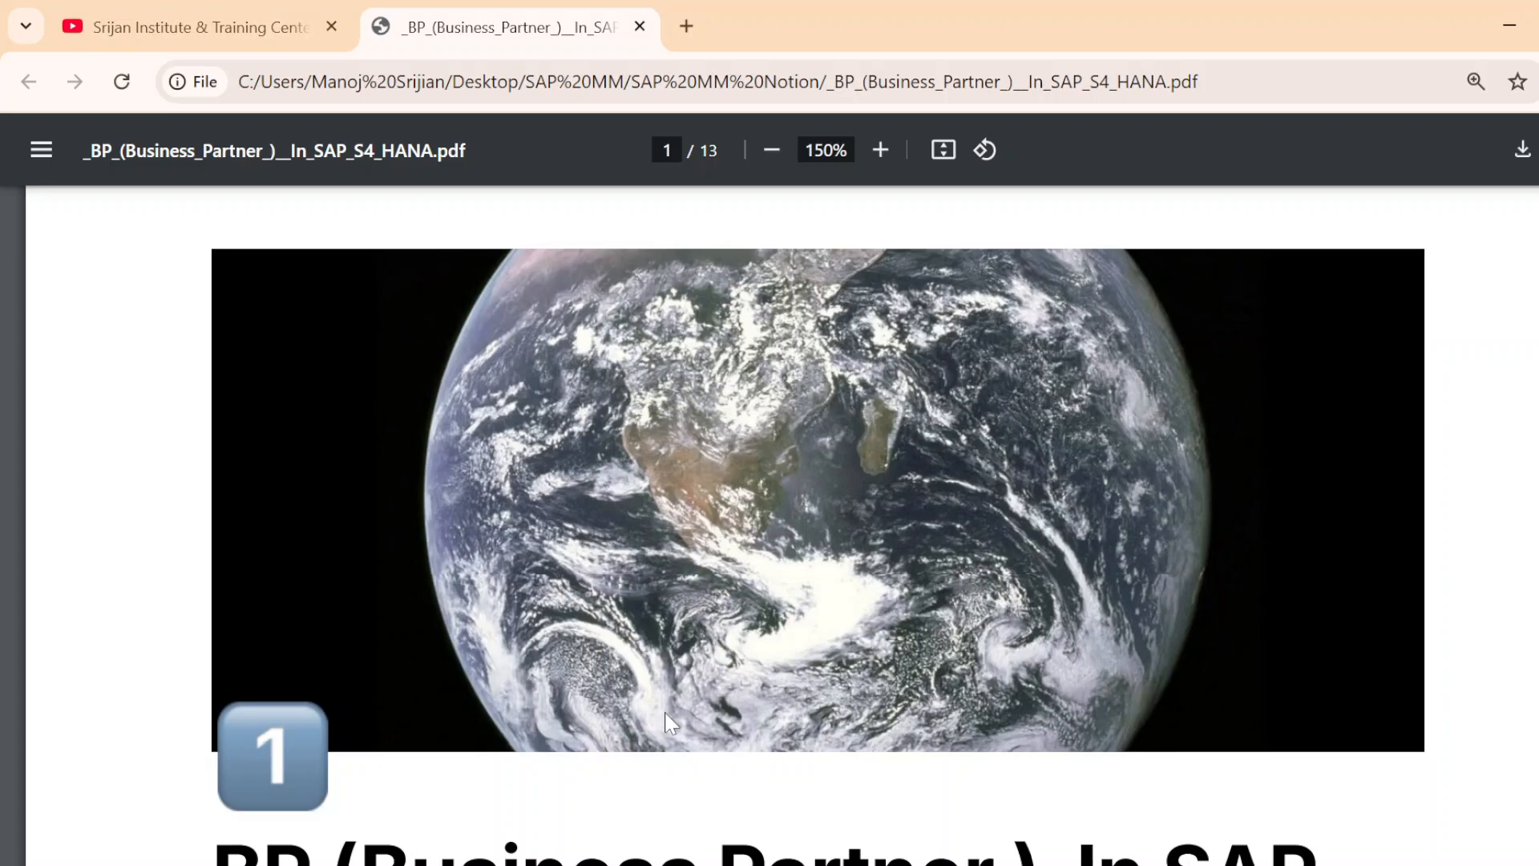
# Read the Vendor definition and the Vendor Master Record description on the first page of the Business Partner PDF
pyautogui.scroll(-2, 685, 713)
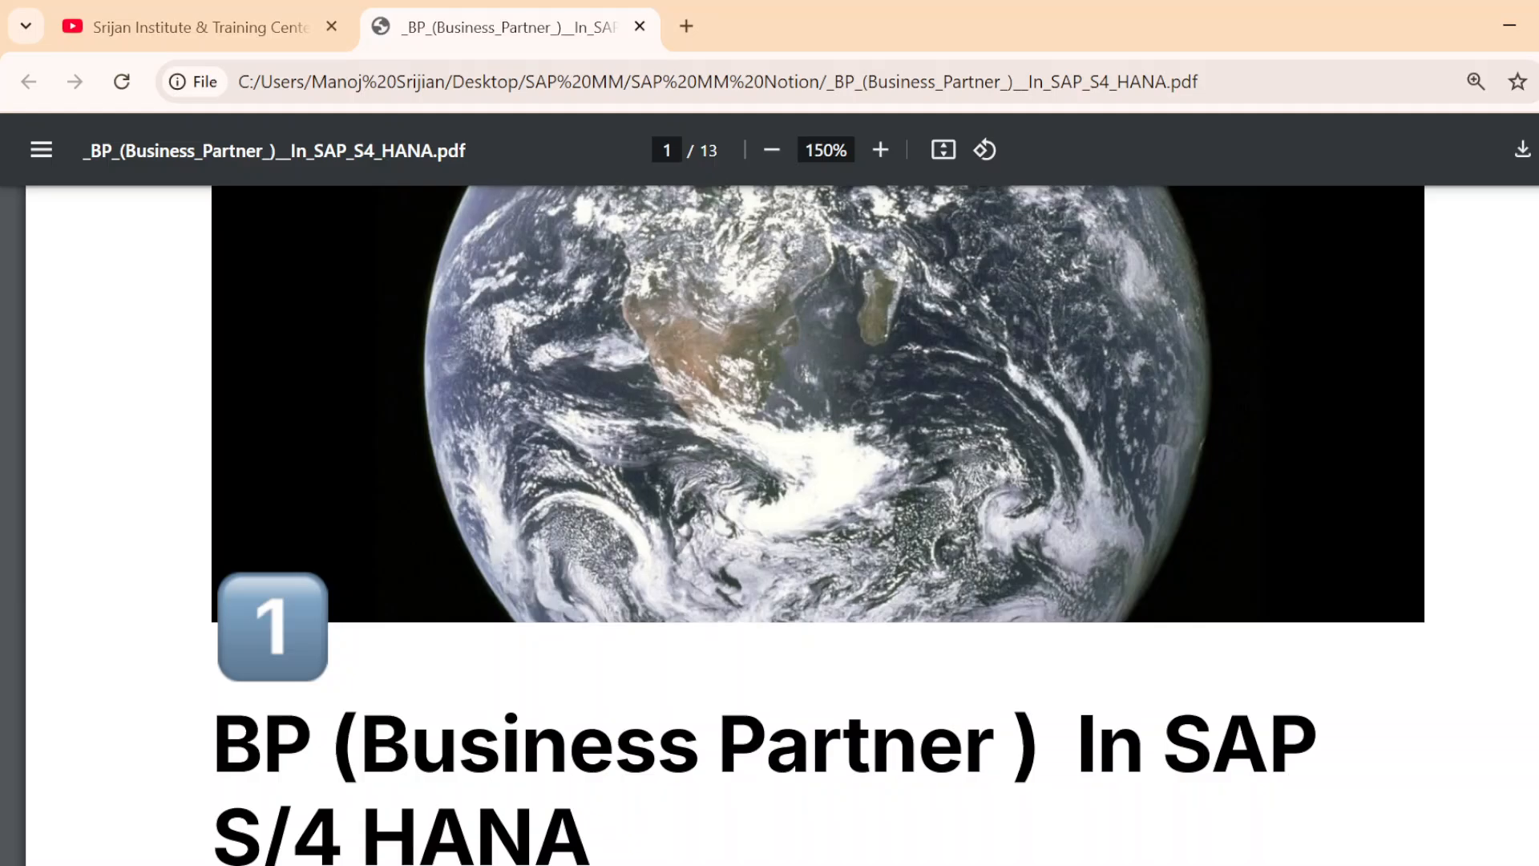
pyautogui.scroll(-3, 532, 661)
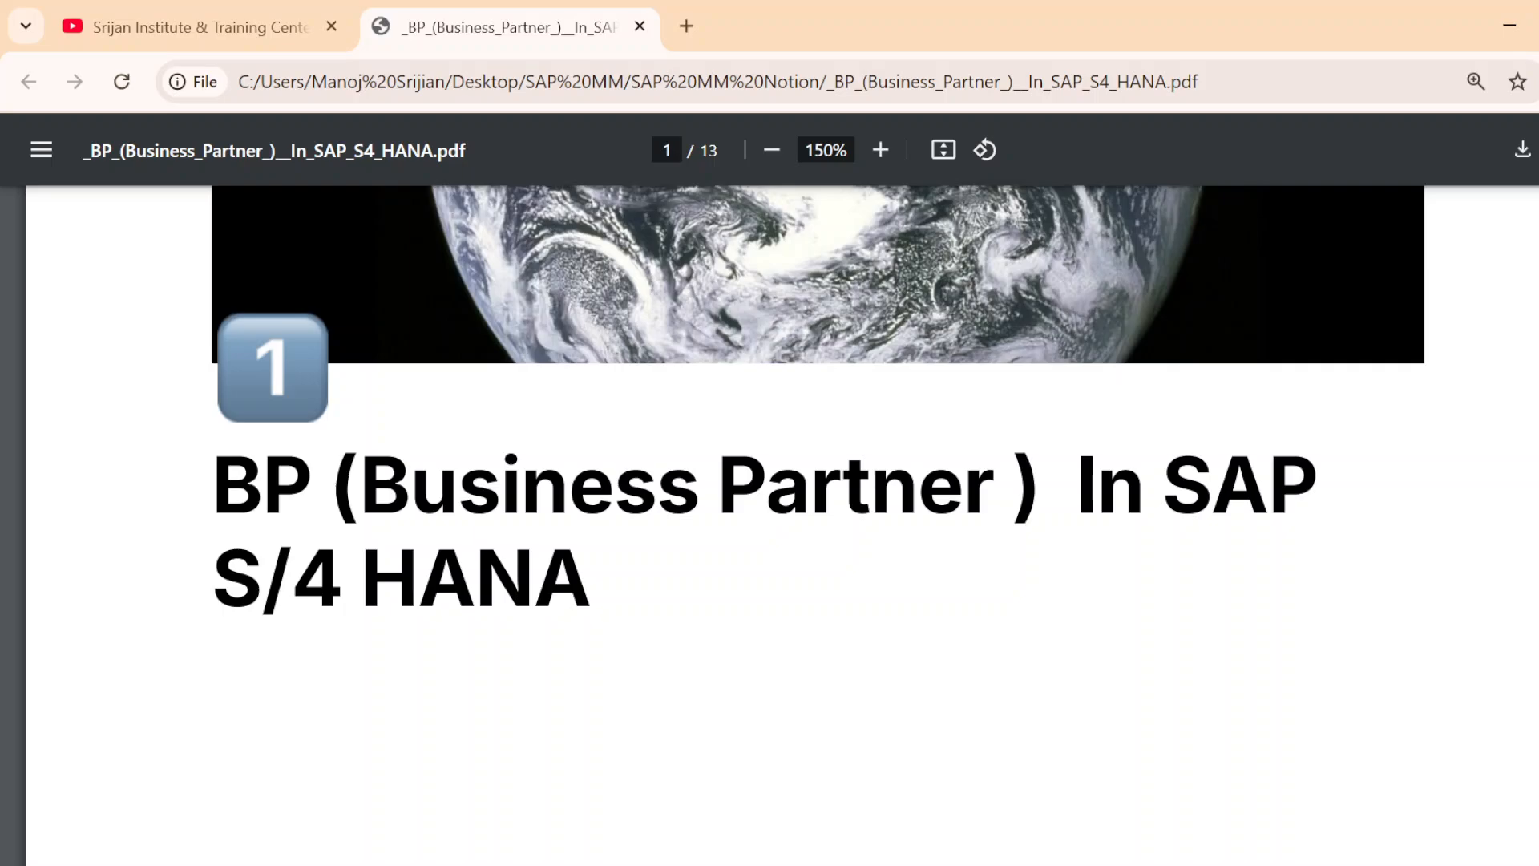
pyautogui.scroll(-10, 769, 521)
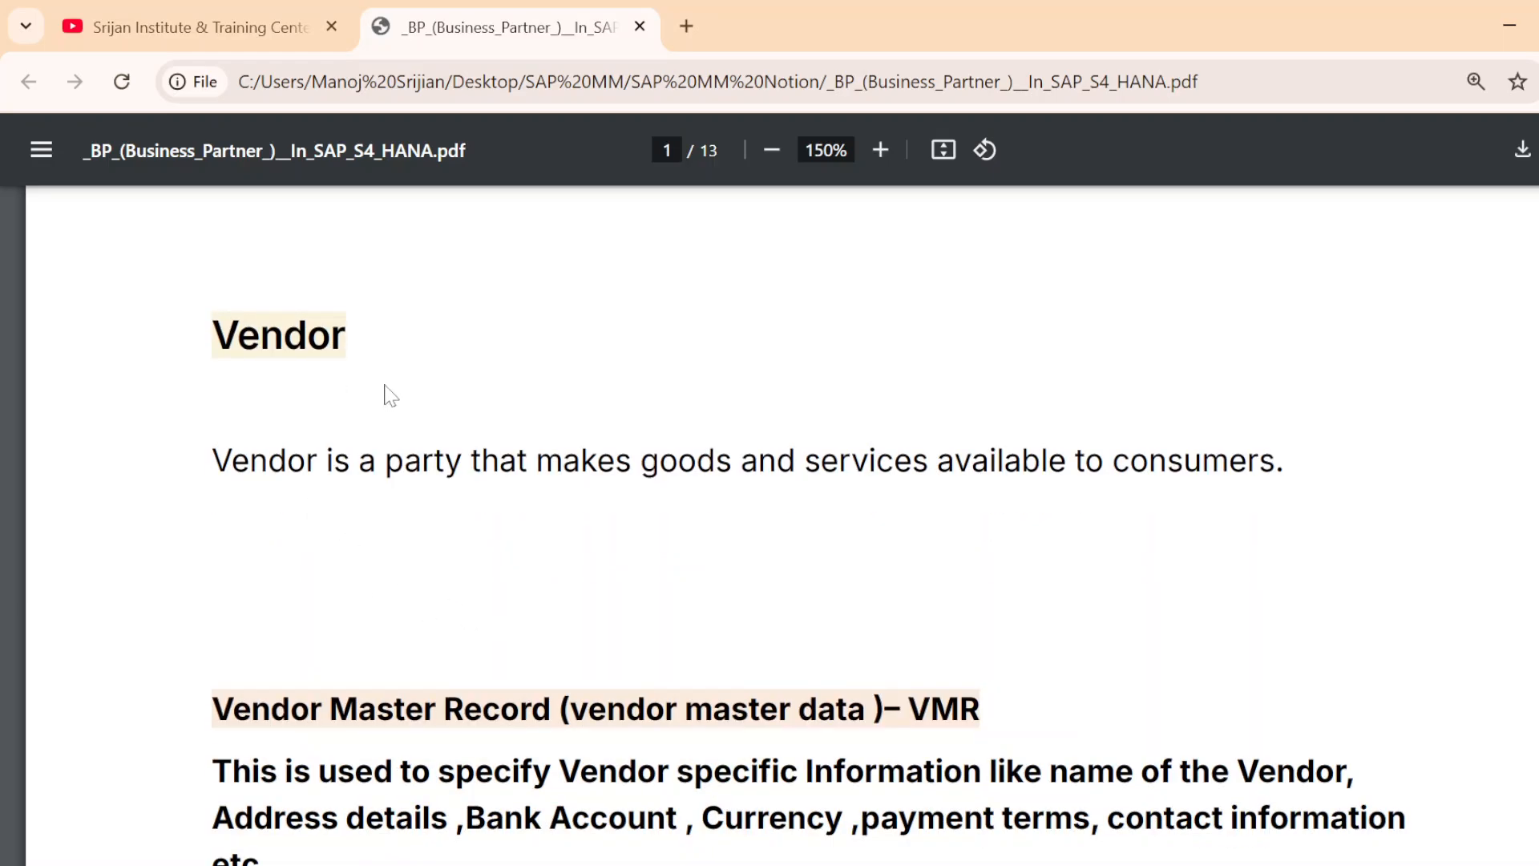
pyautogui.scroll(3, 385, 398)
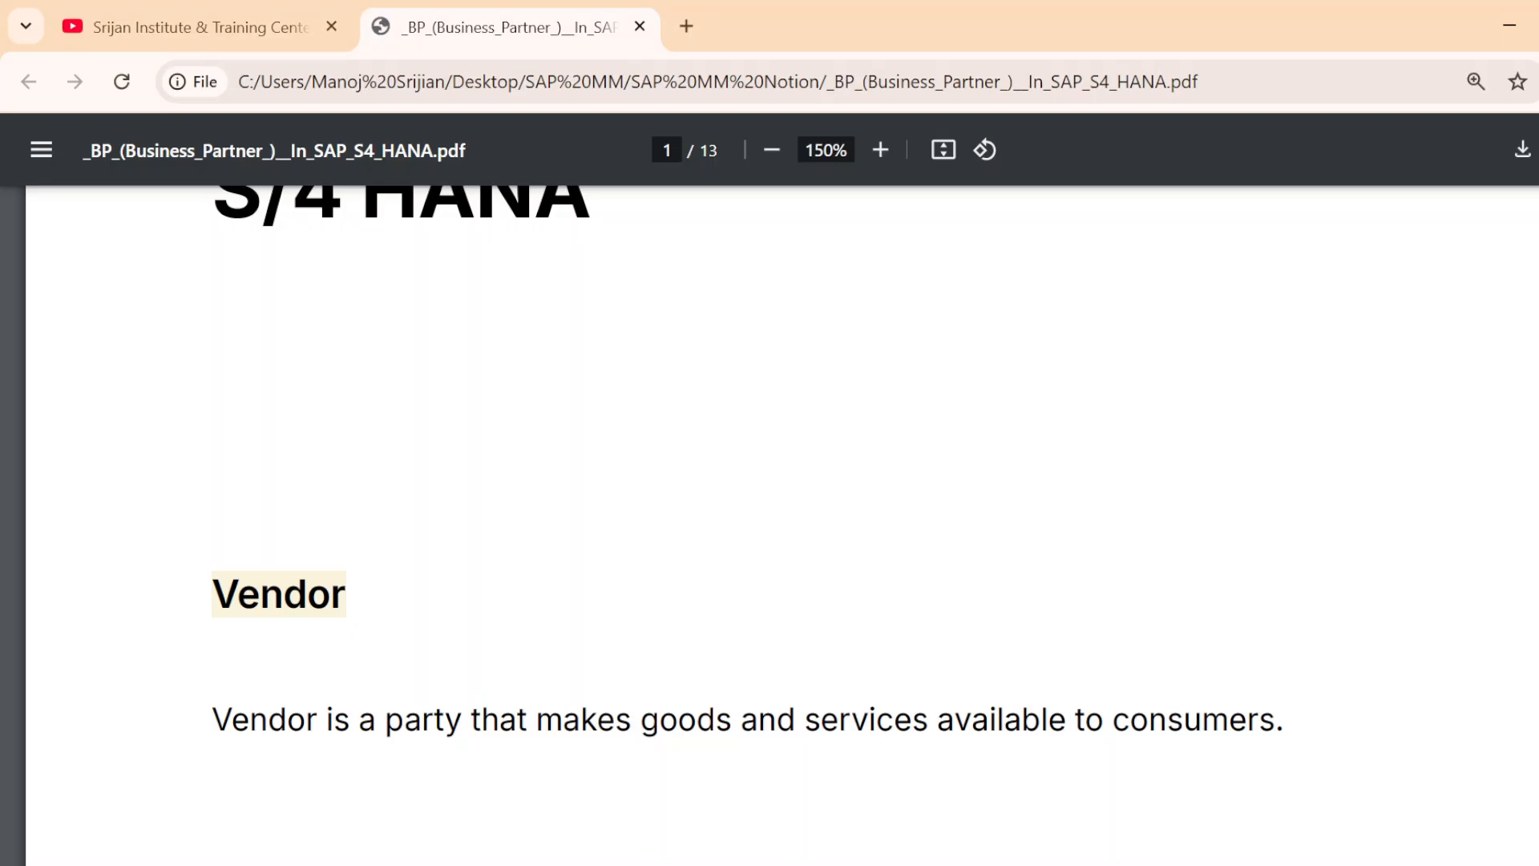
pyautogui.scroll(-3, 321, 553)
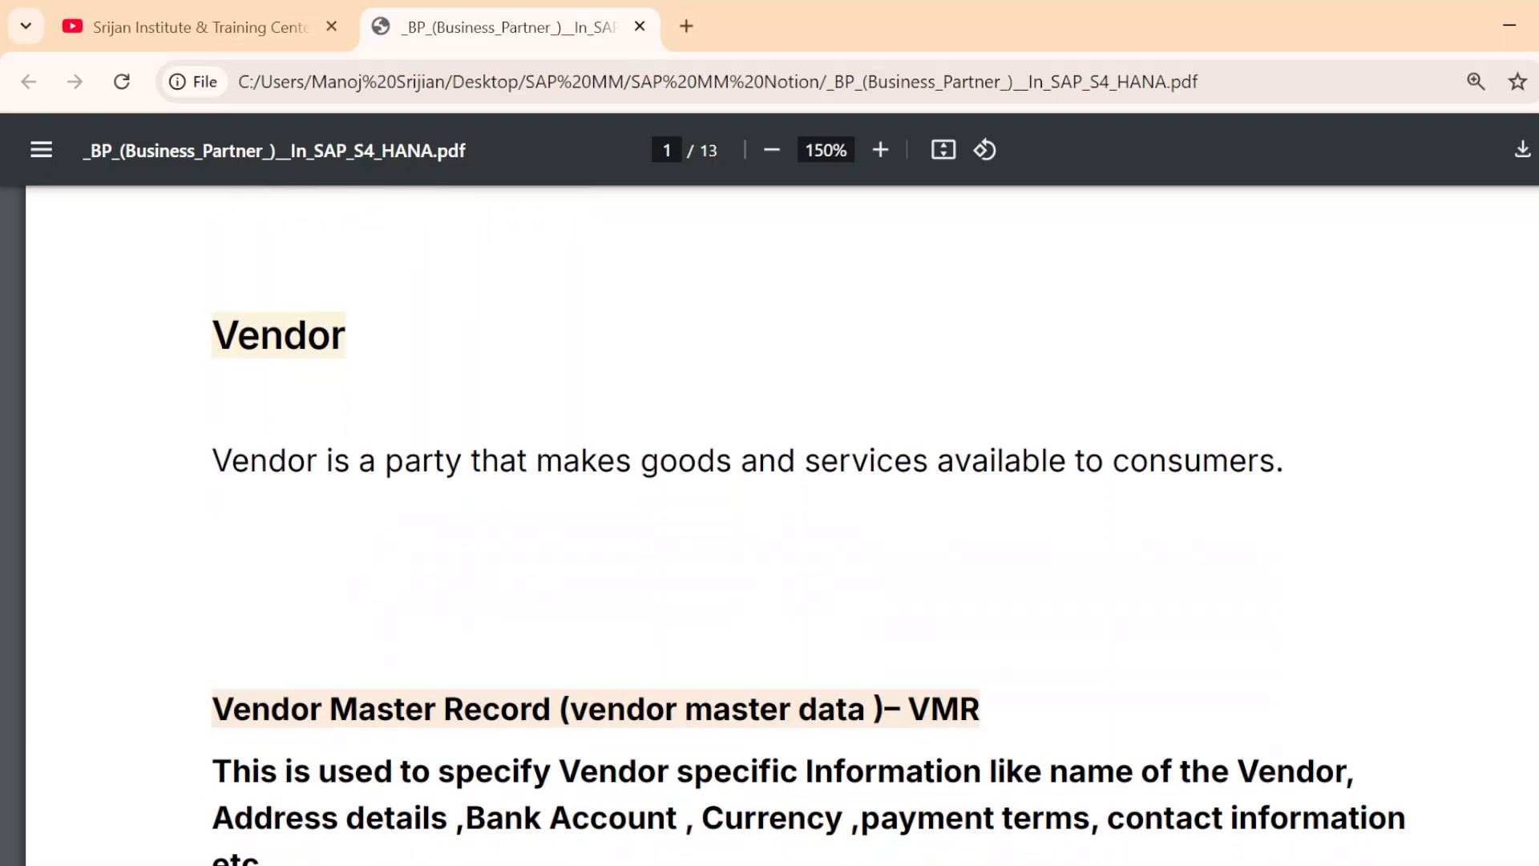
pyautogui.scroll(2, 300, 513)
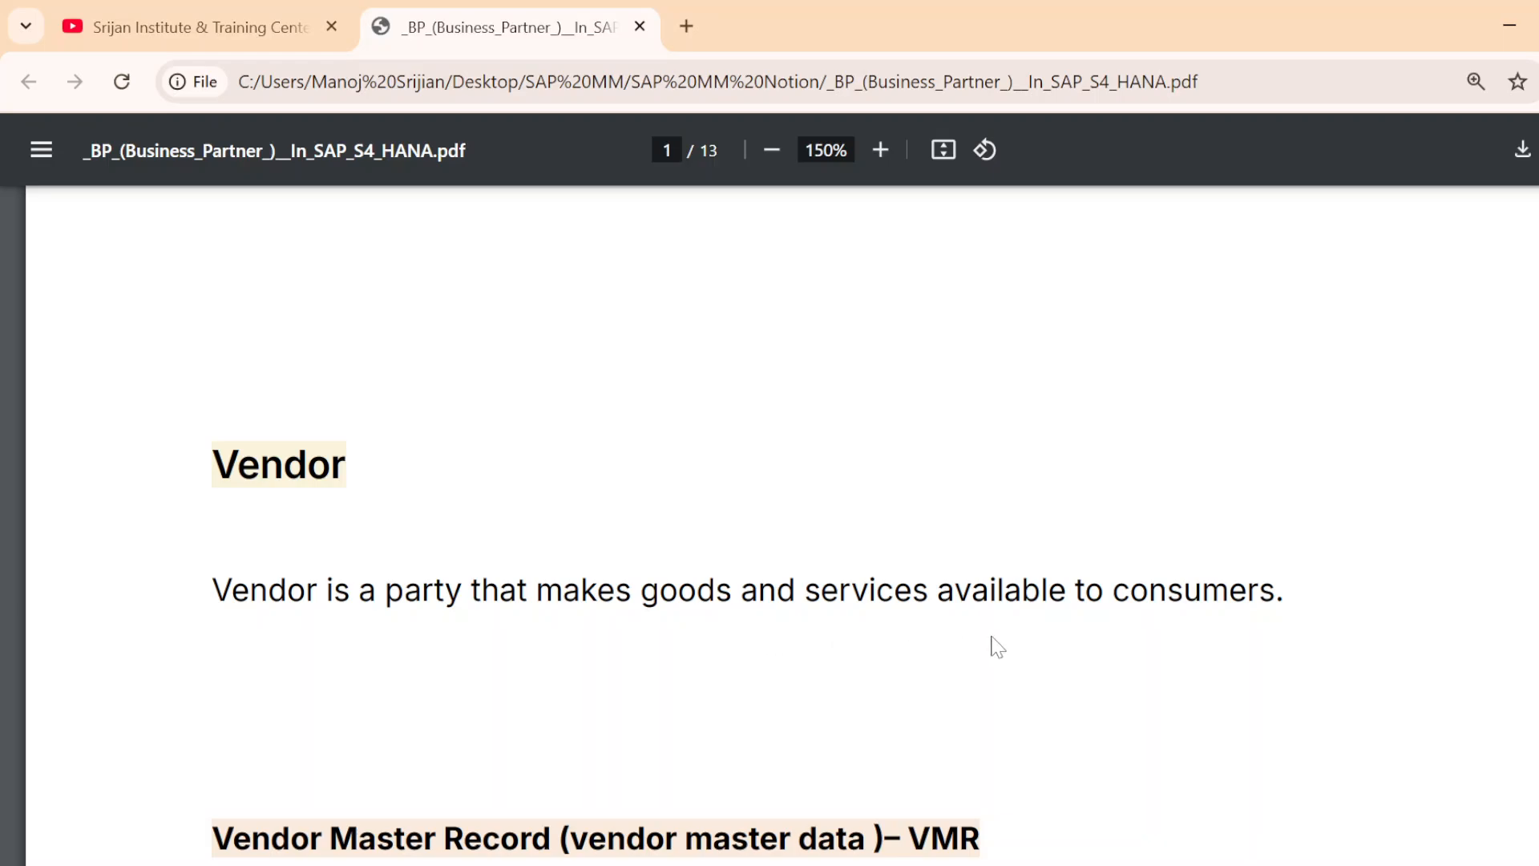
pyautogui.scroll(-2, 1051, 628)
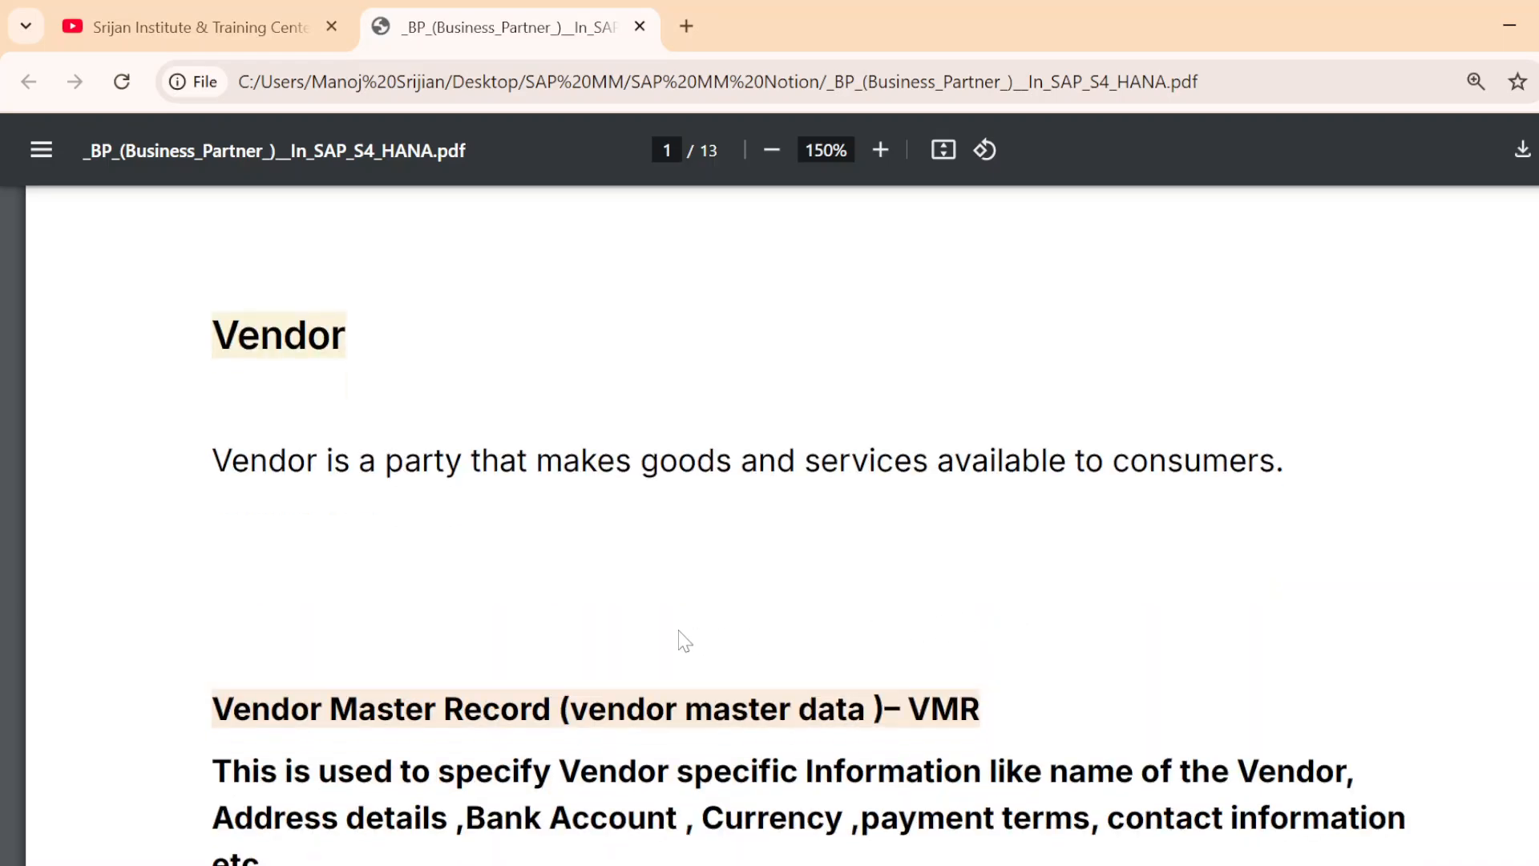
pyautogui.scroll(2, 684, 640)
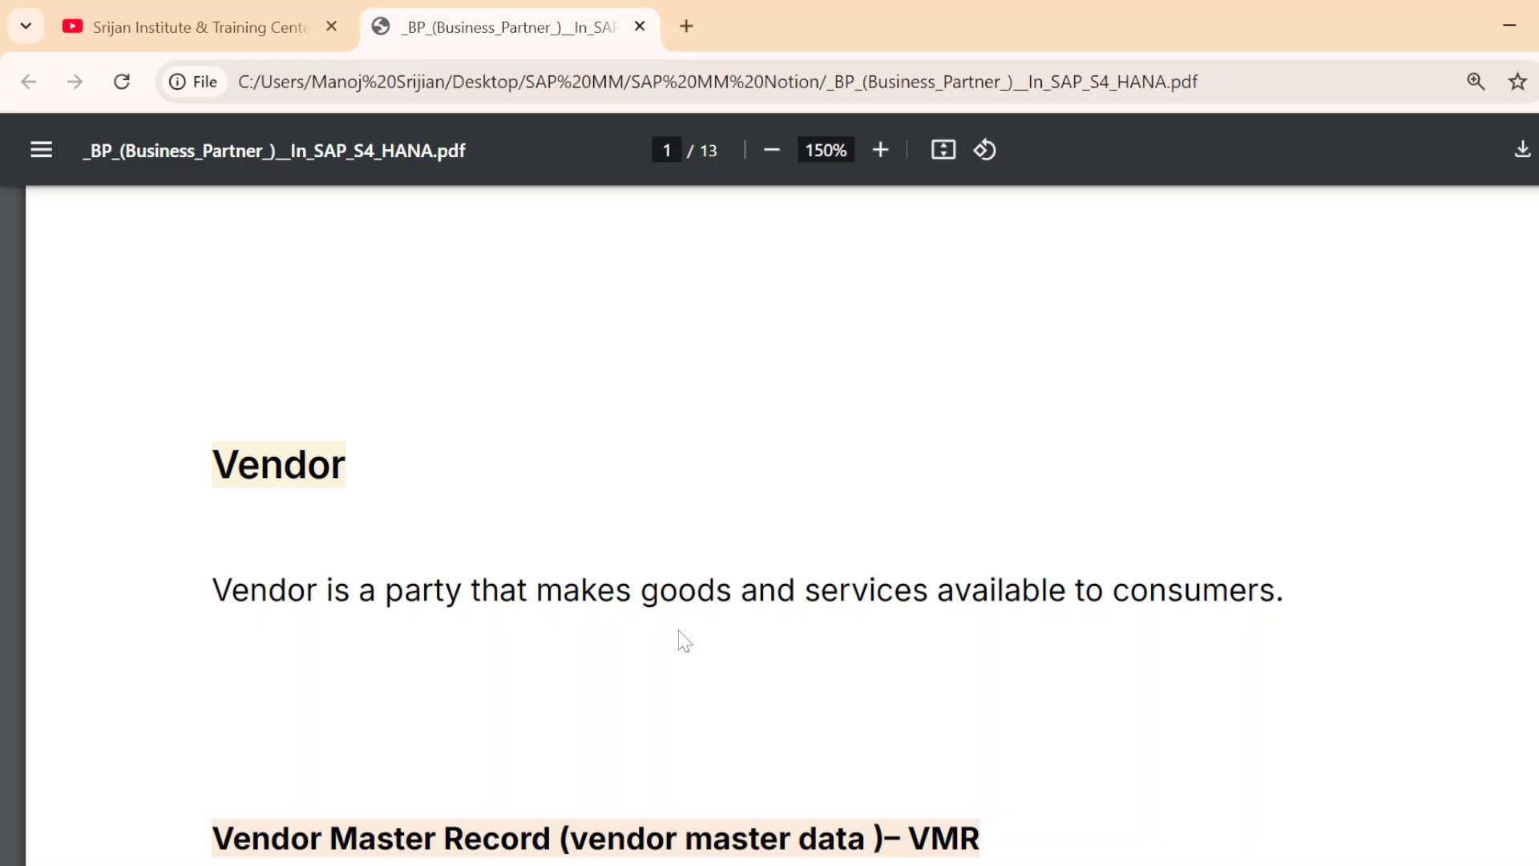
pyautogui.scroll(-5, 684, 641)
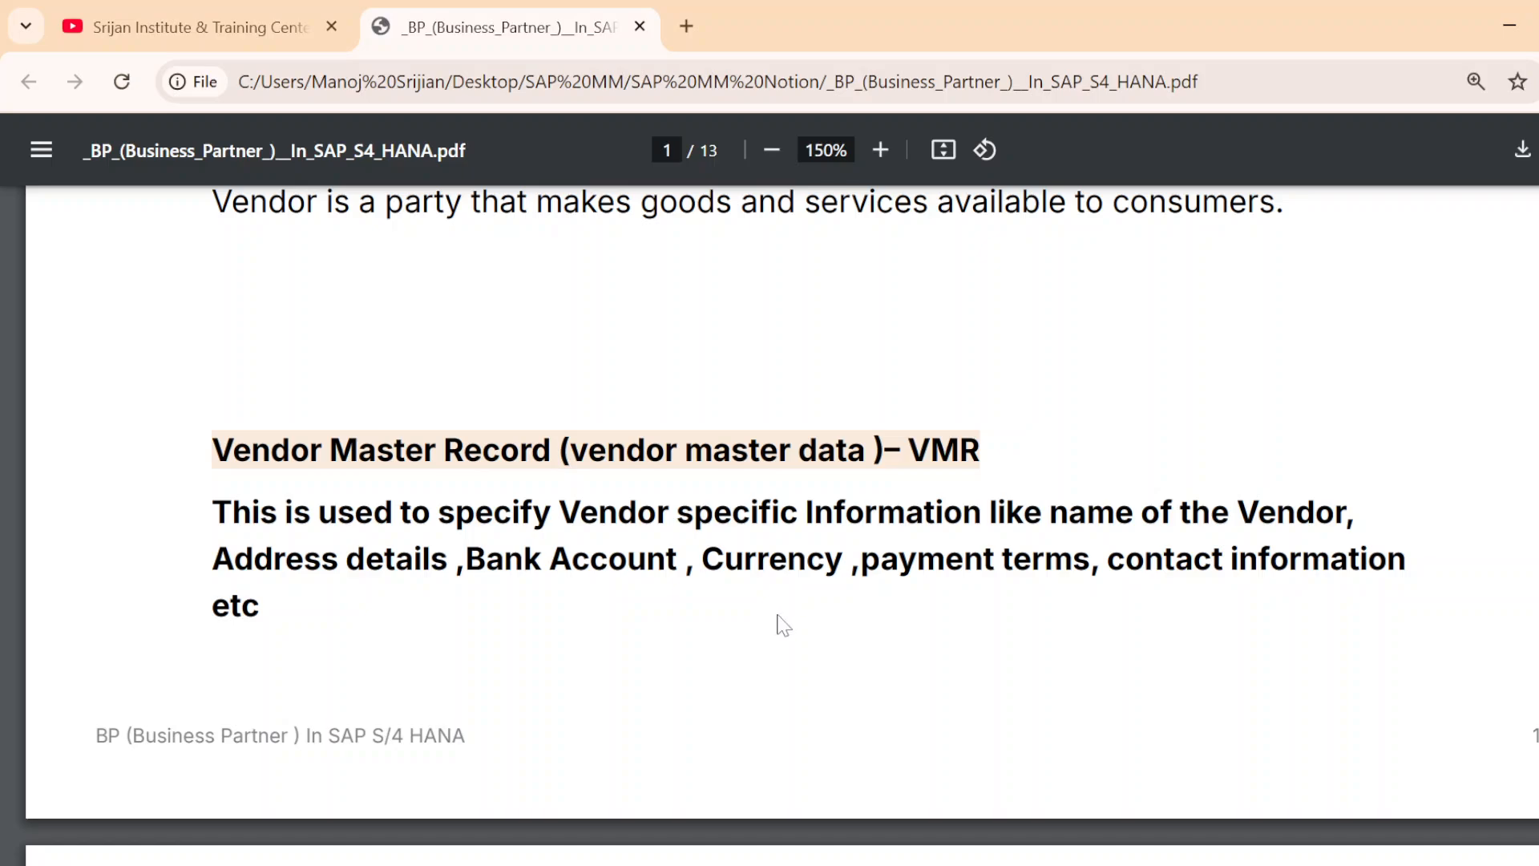
# Review the Internal, External and Regular Vendor definitions in the Types of Vendors section
pyautogui.scroll(-8, 783, 625)
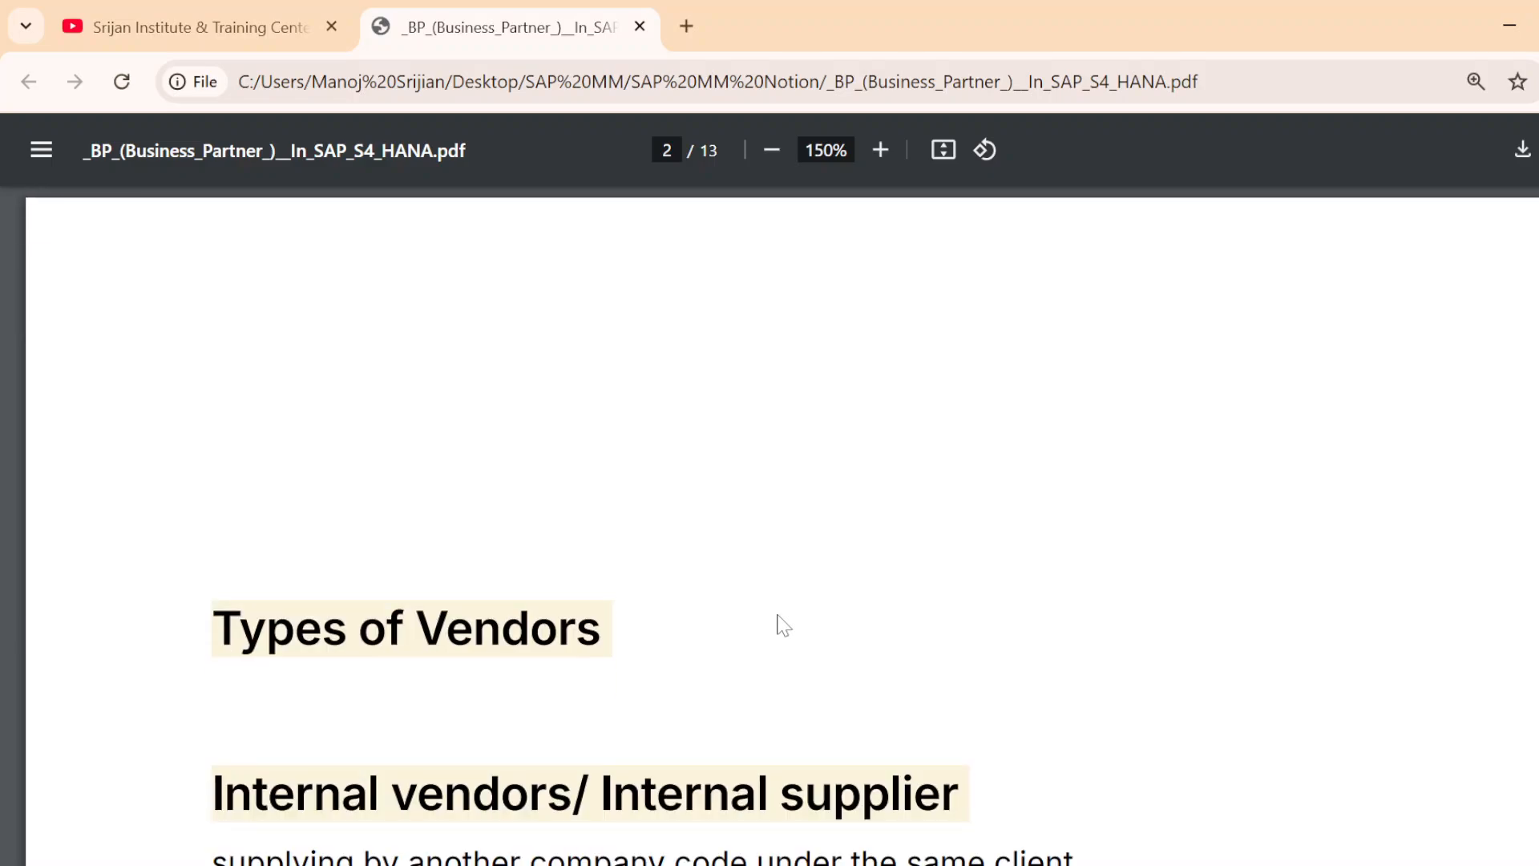
pyautogui.scroll(-2, 784, 625)
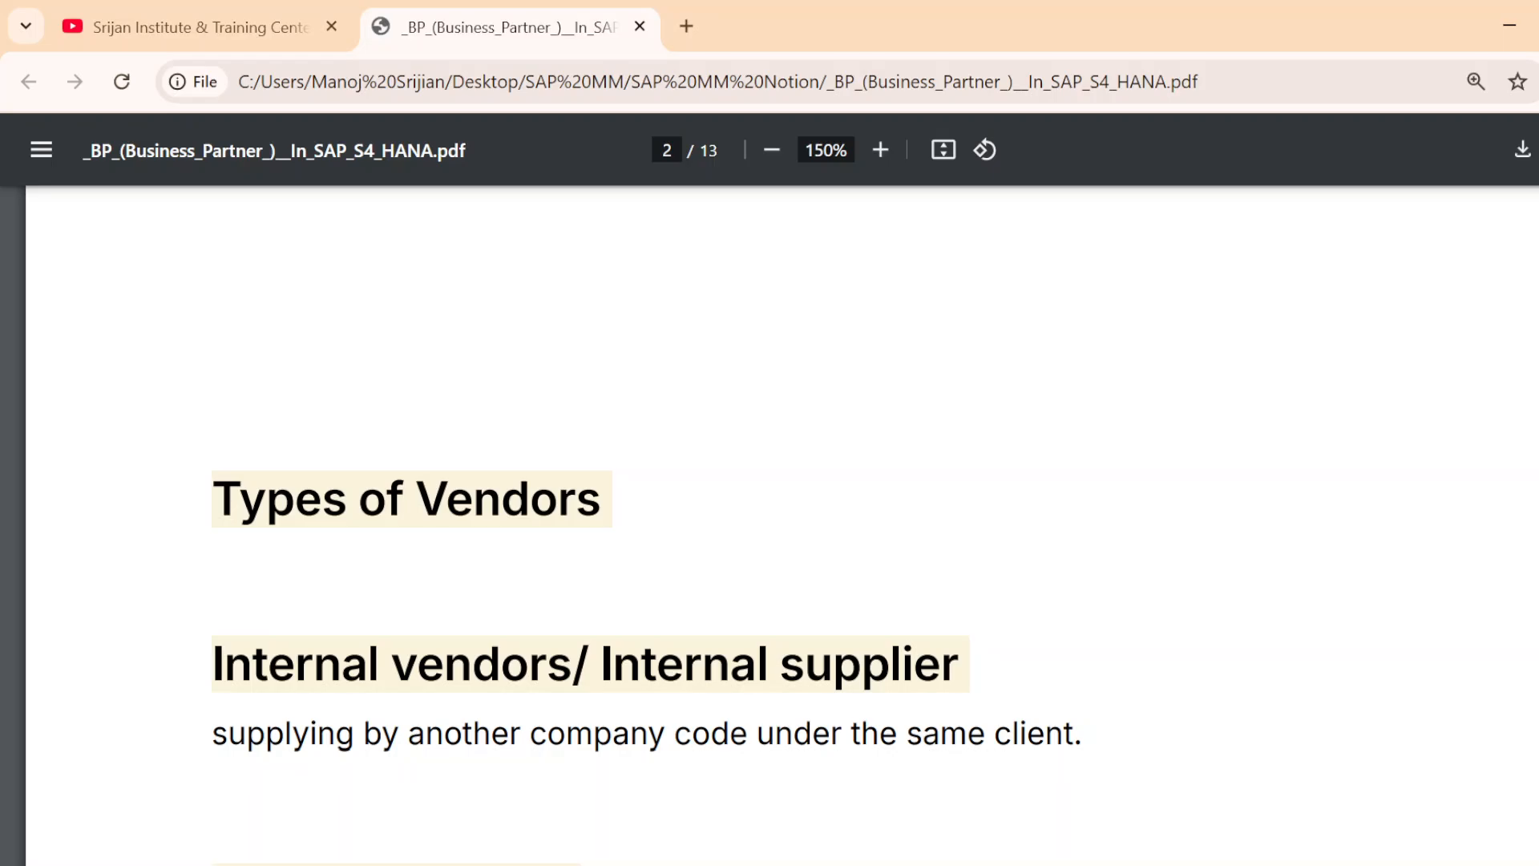
pyautogui.scroll(-2, 526, 711)
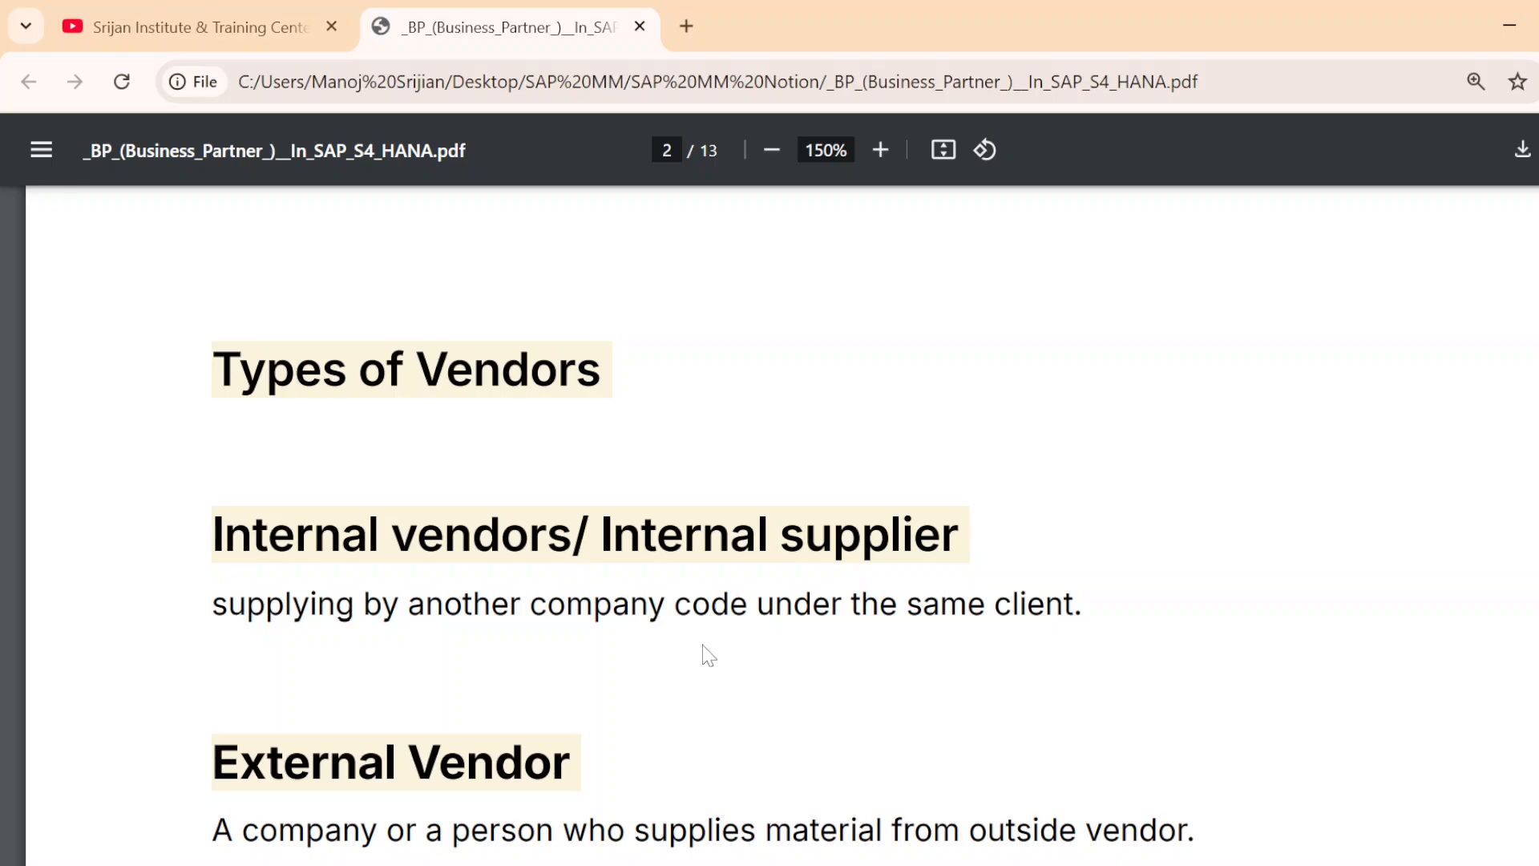
pyautogui.moveTo(881, 606); pyautogui.dragTo(1084, 605)
pyautogui.click(1016, 690)
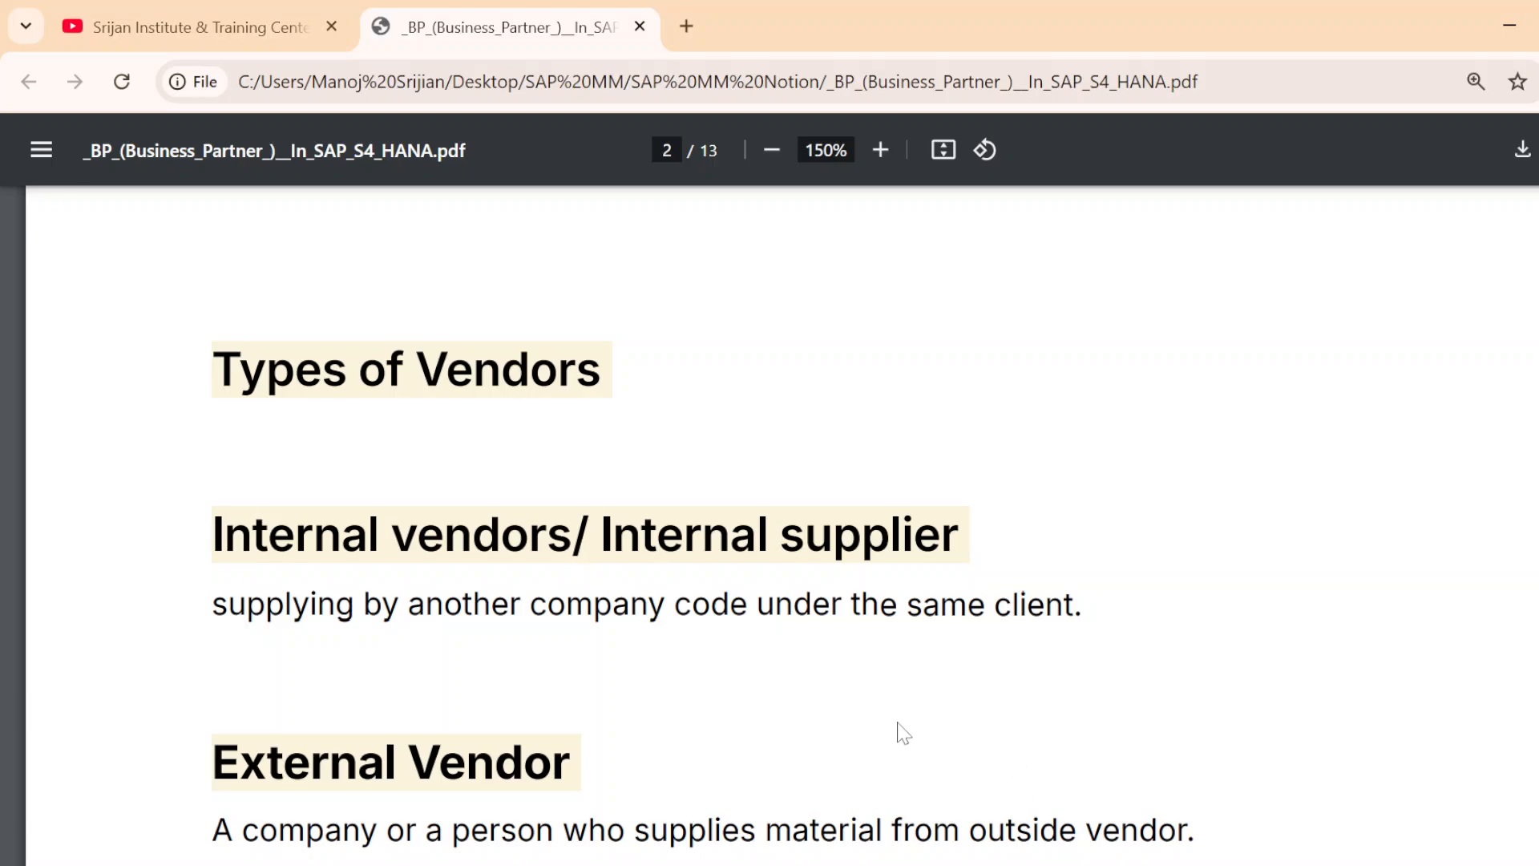
pyautogui.scroll(-2, 903, 732)
pyautogui.scroll(-2, 901, 730)
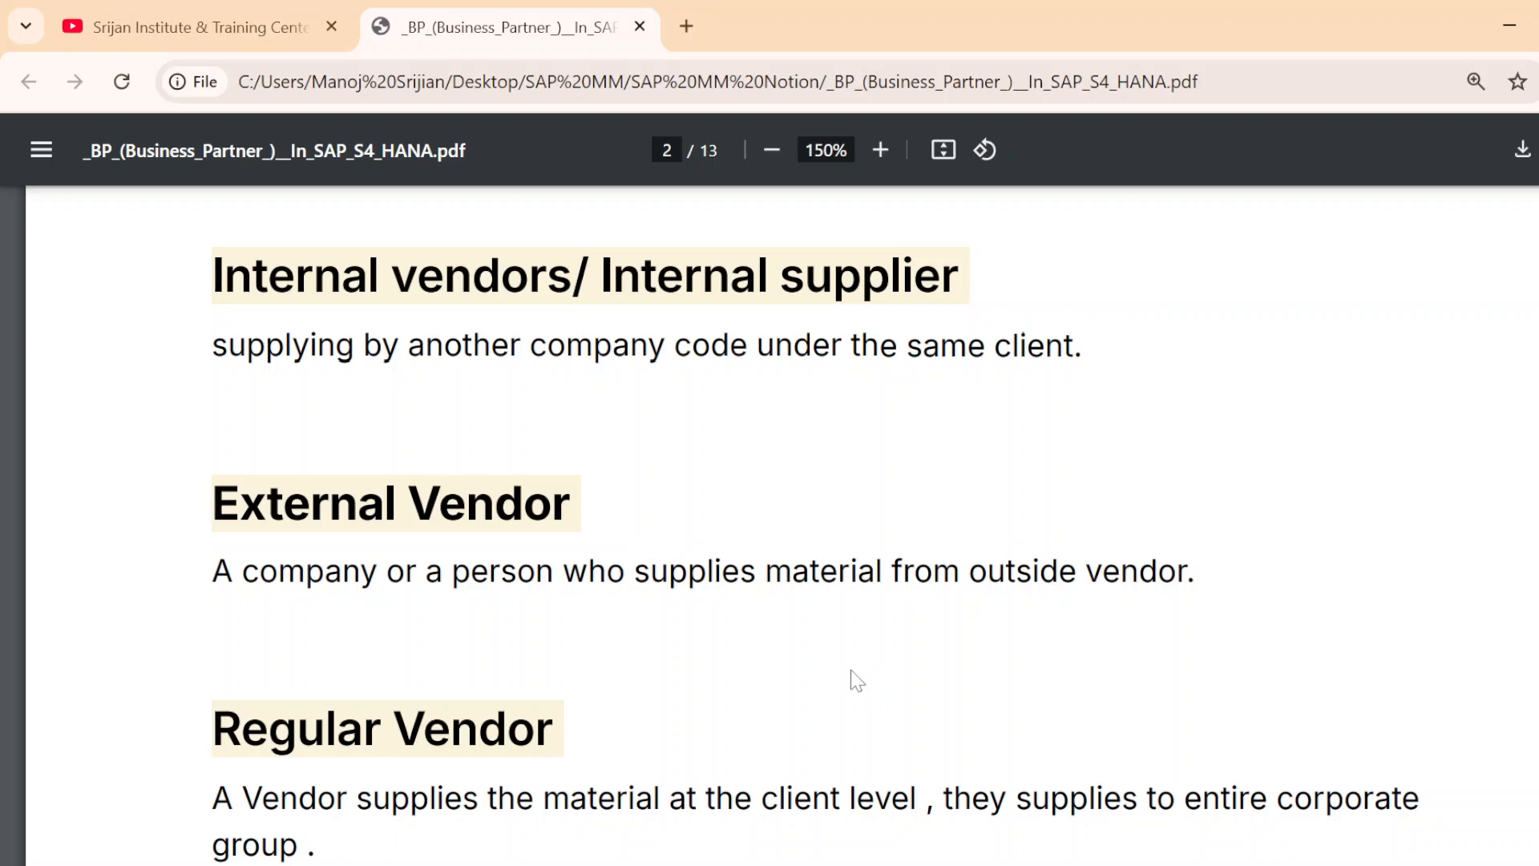
pyautogui.scroll(-3, 930, 683)
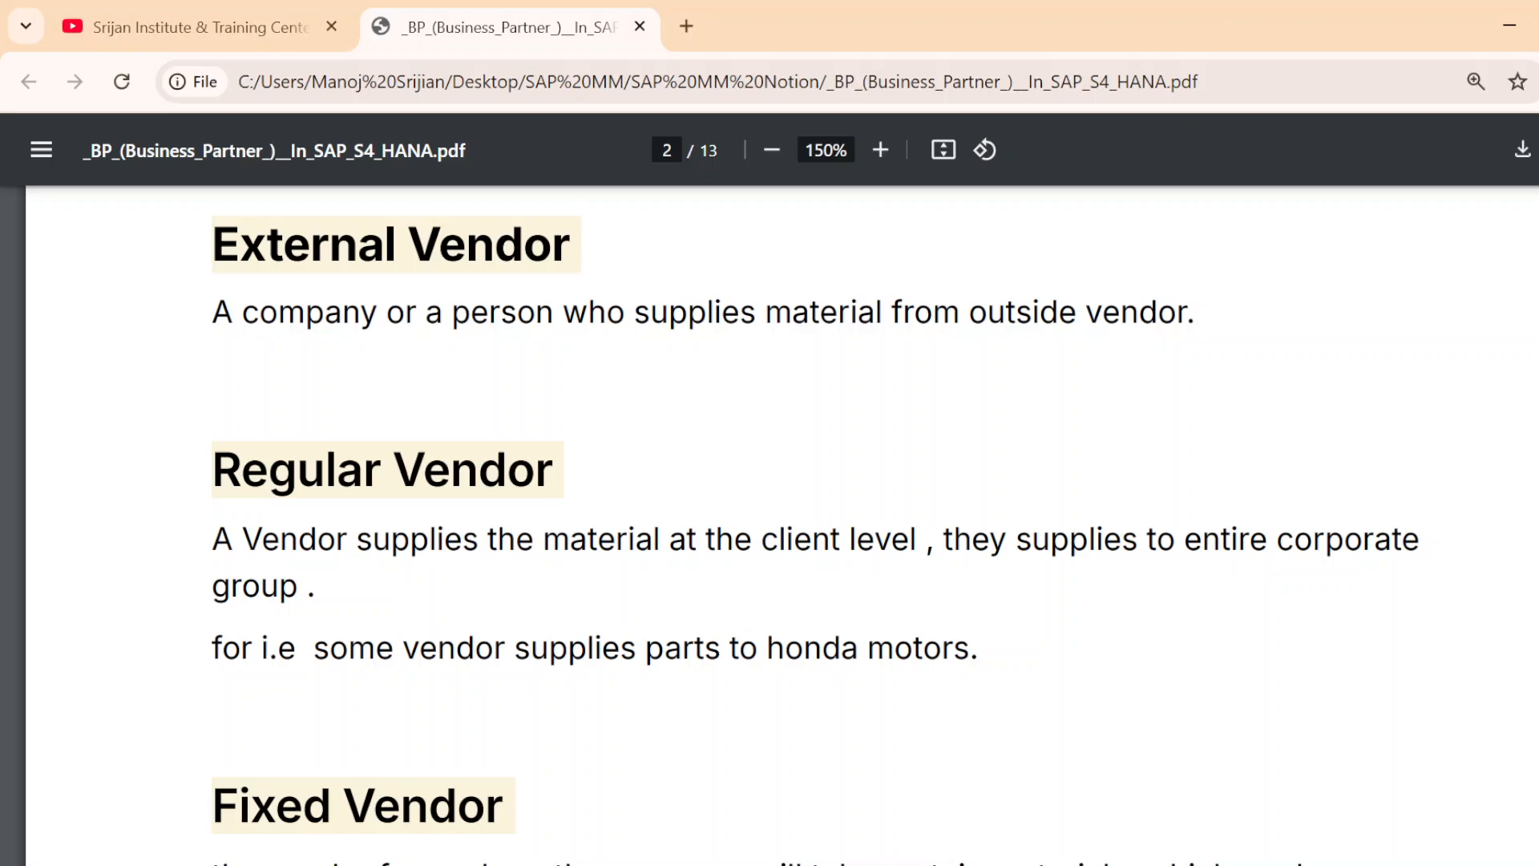
pyautogui.moveTo(332, 650); pyautogui.dragTo(348, 650)
pyautogui.click(348, 650)
pyautogui.scroll(-3, 395, 695)
pyautogui.scroll(-2, 384, 667)
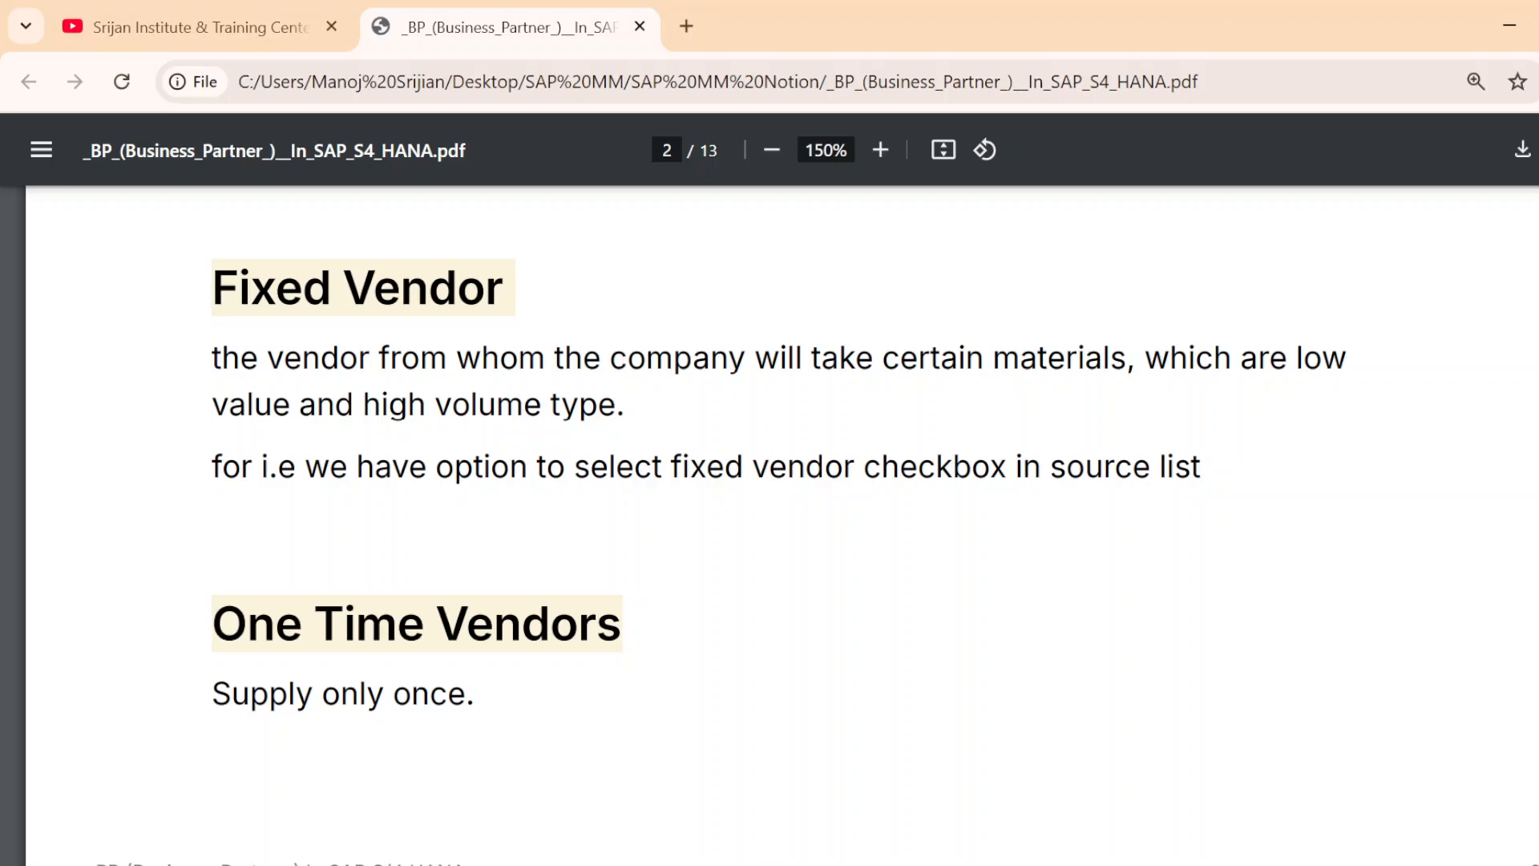
# Read the Fixed Vendor and One Time Vendors definitions, comparing them with the Regular Vendor entry
pyautogui.moveTo(330, 466); pyautogui.dragTo(1200, 467)
pyautogui.click(1191, 469)
pyautogui.scroll(-2, 769, 521)
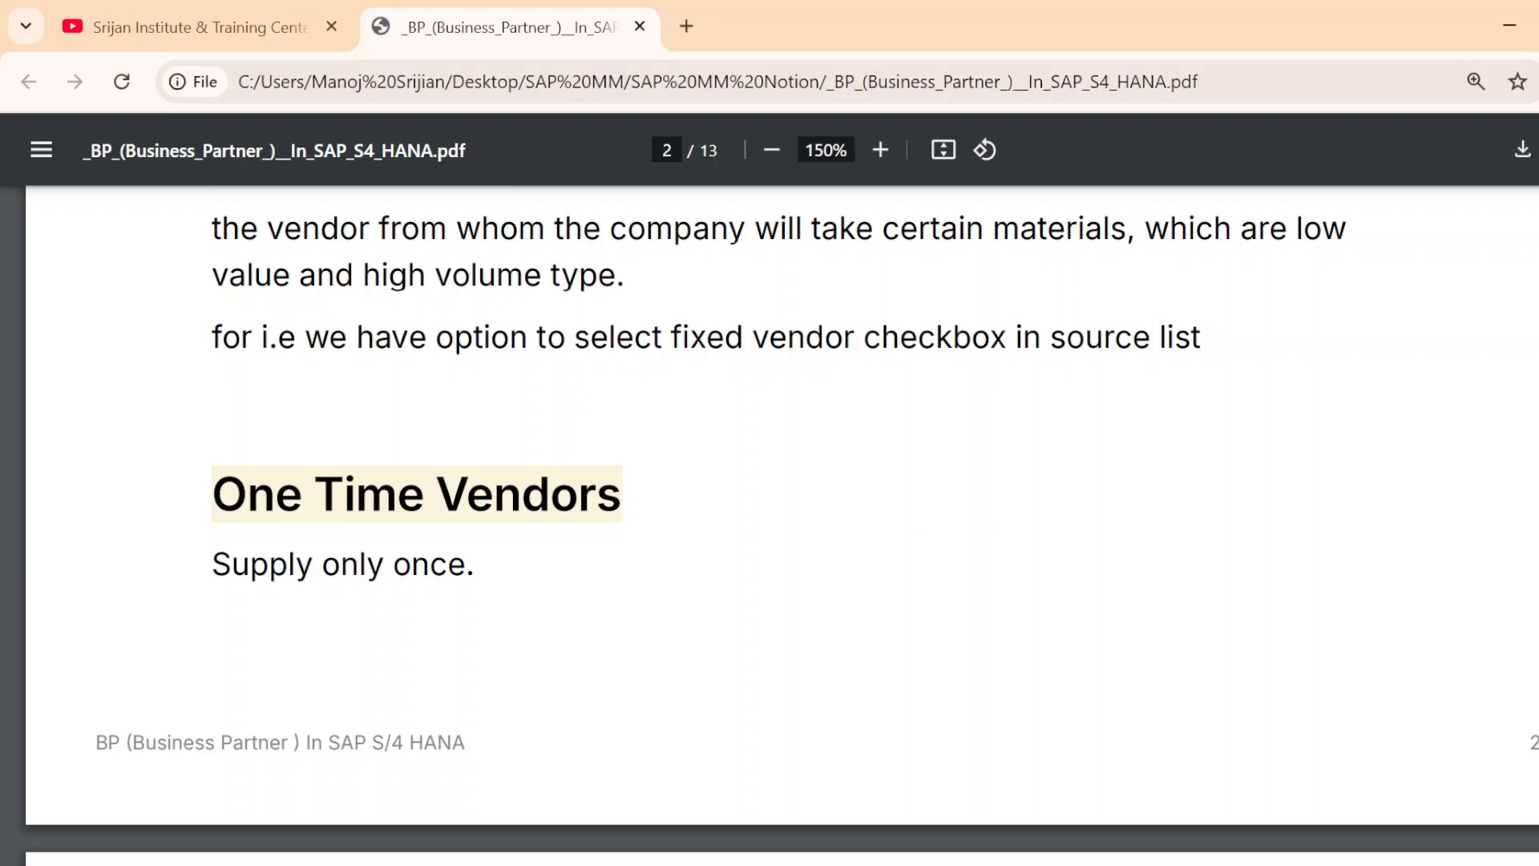
pyautogui.scroll(4, 663, 513)
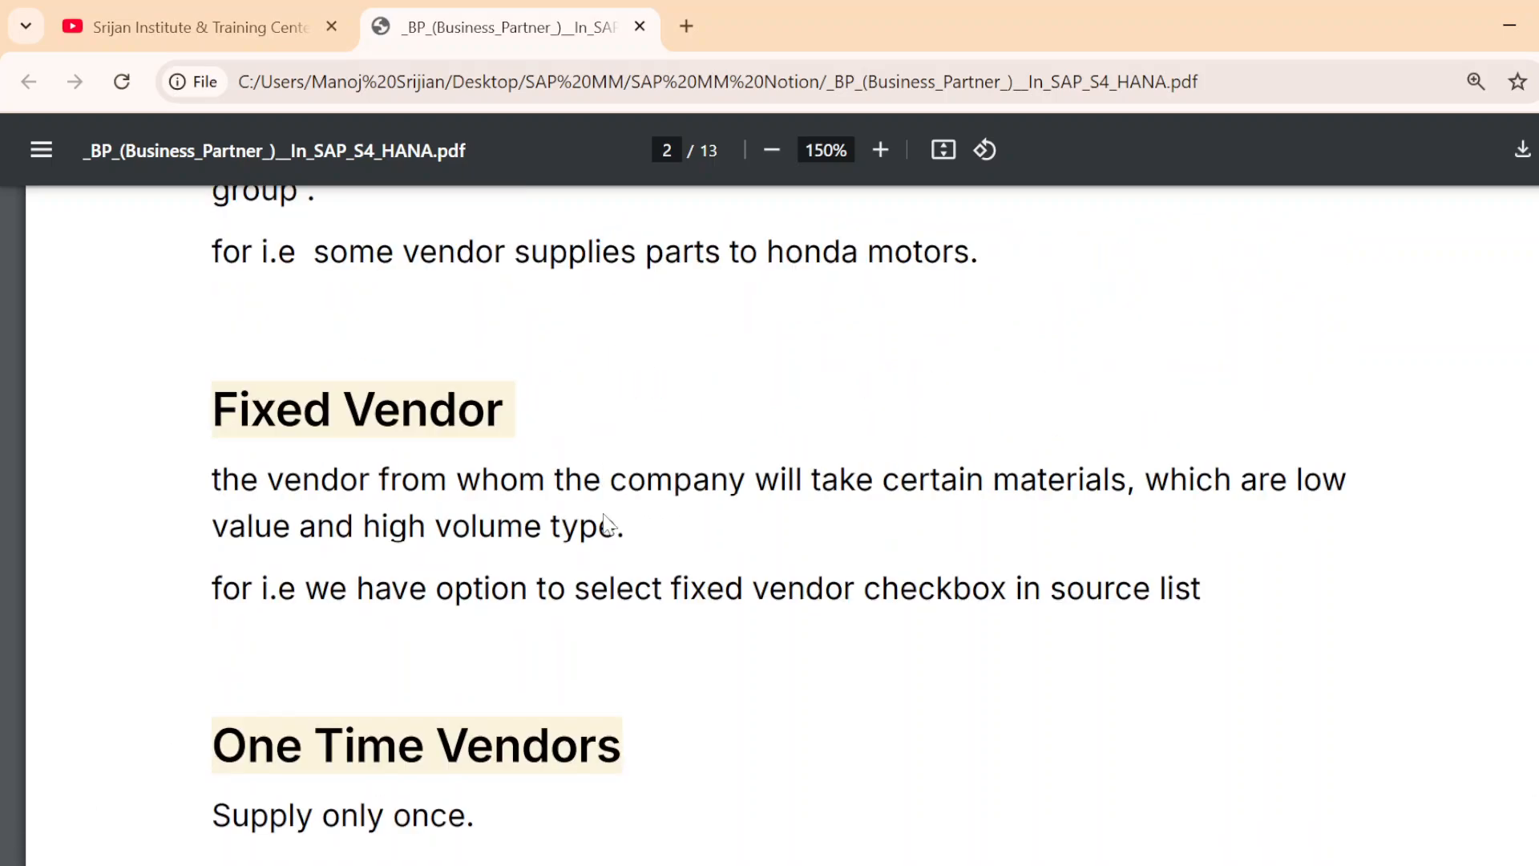
pyautogui.scroll(-3, 769, 521)
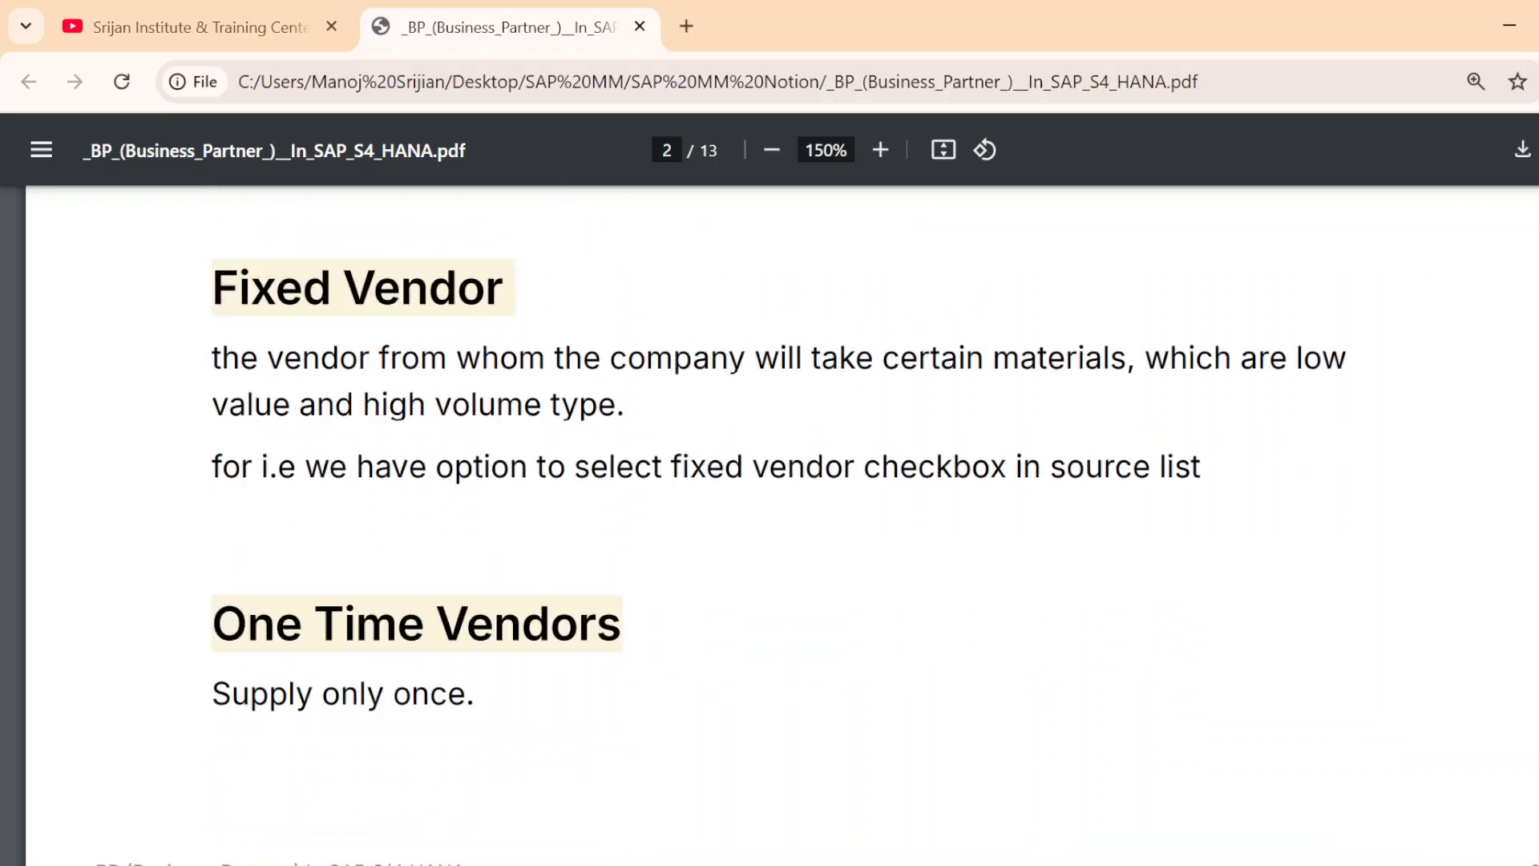
pyautogui.scroll(4, 770, 521)
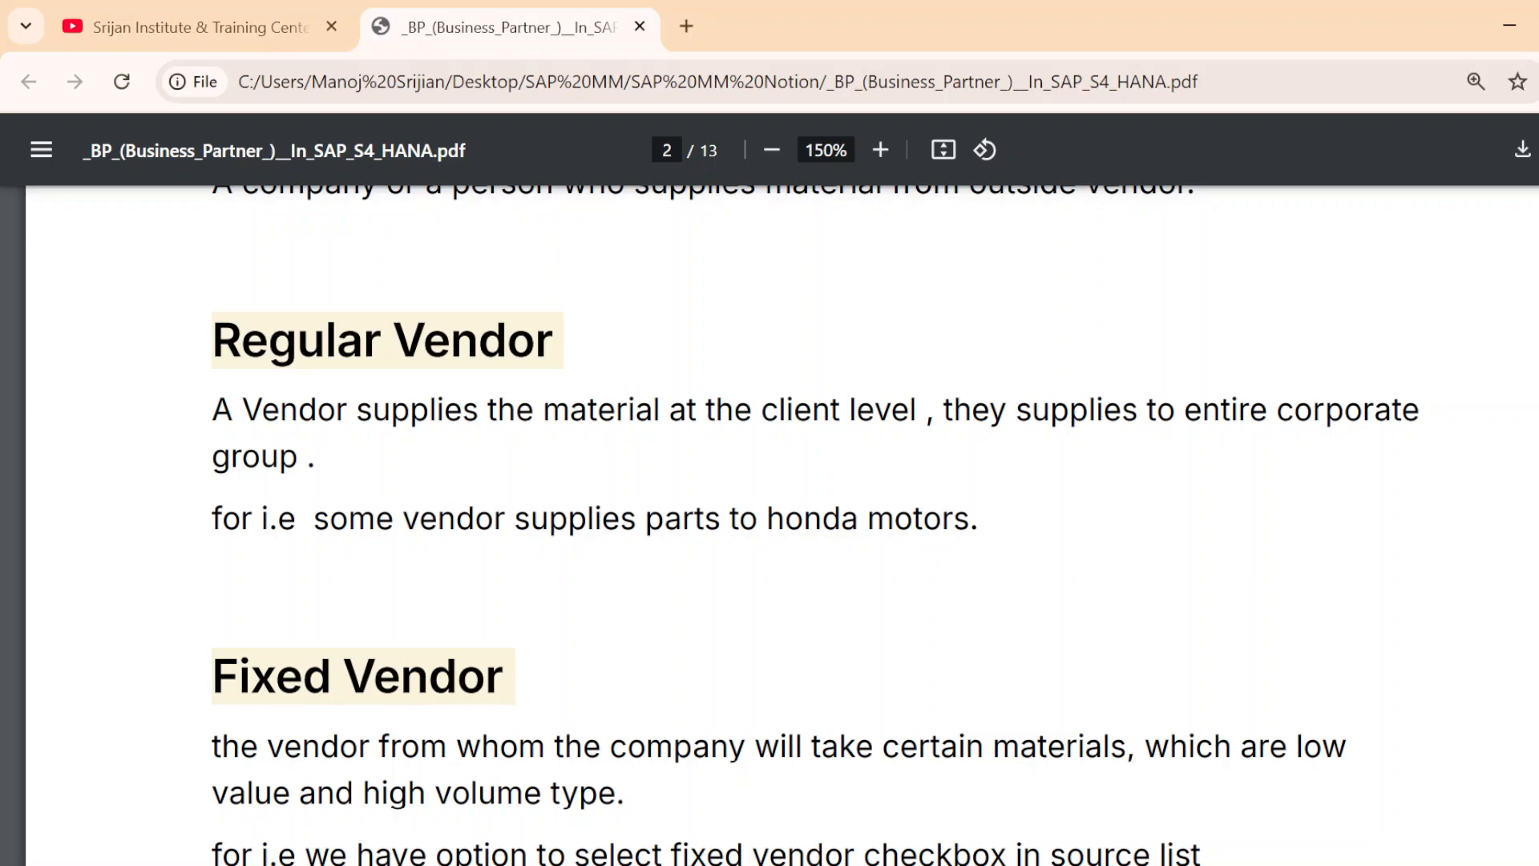
pyautogui.scroll(-2, 770, 521)
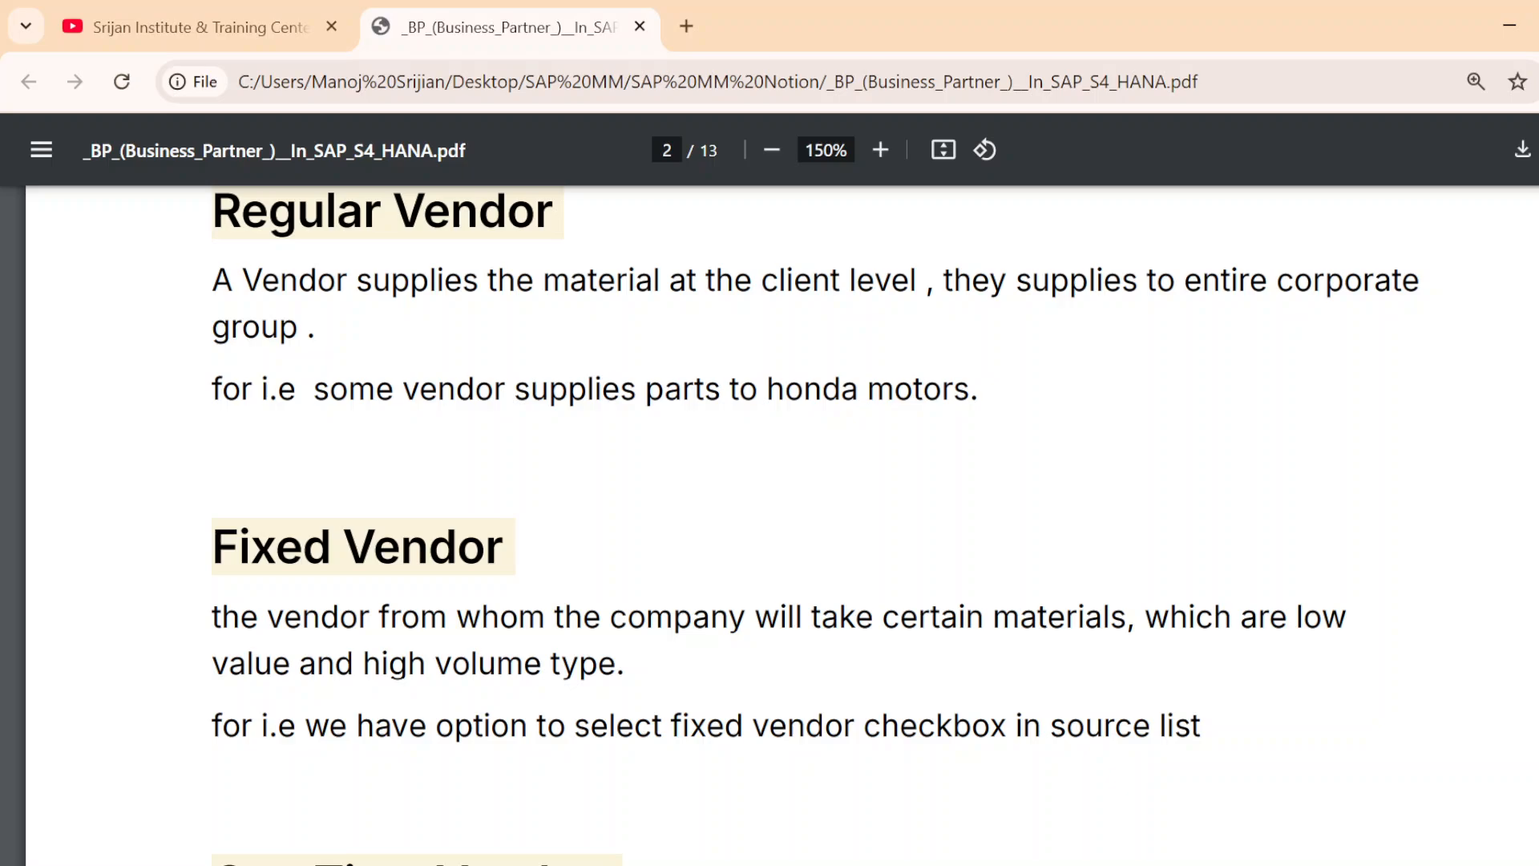
pyautogui.scroll(3, 769, 521)
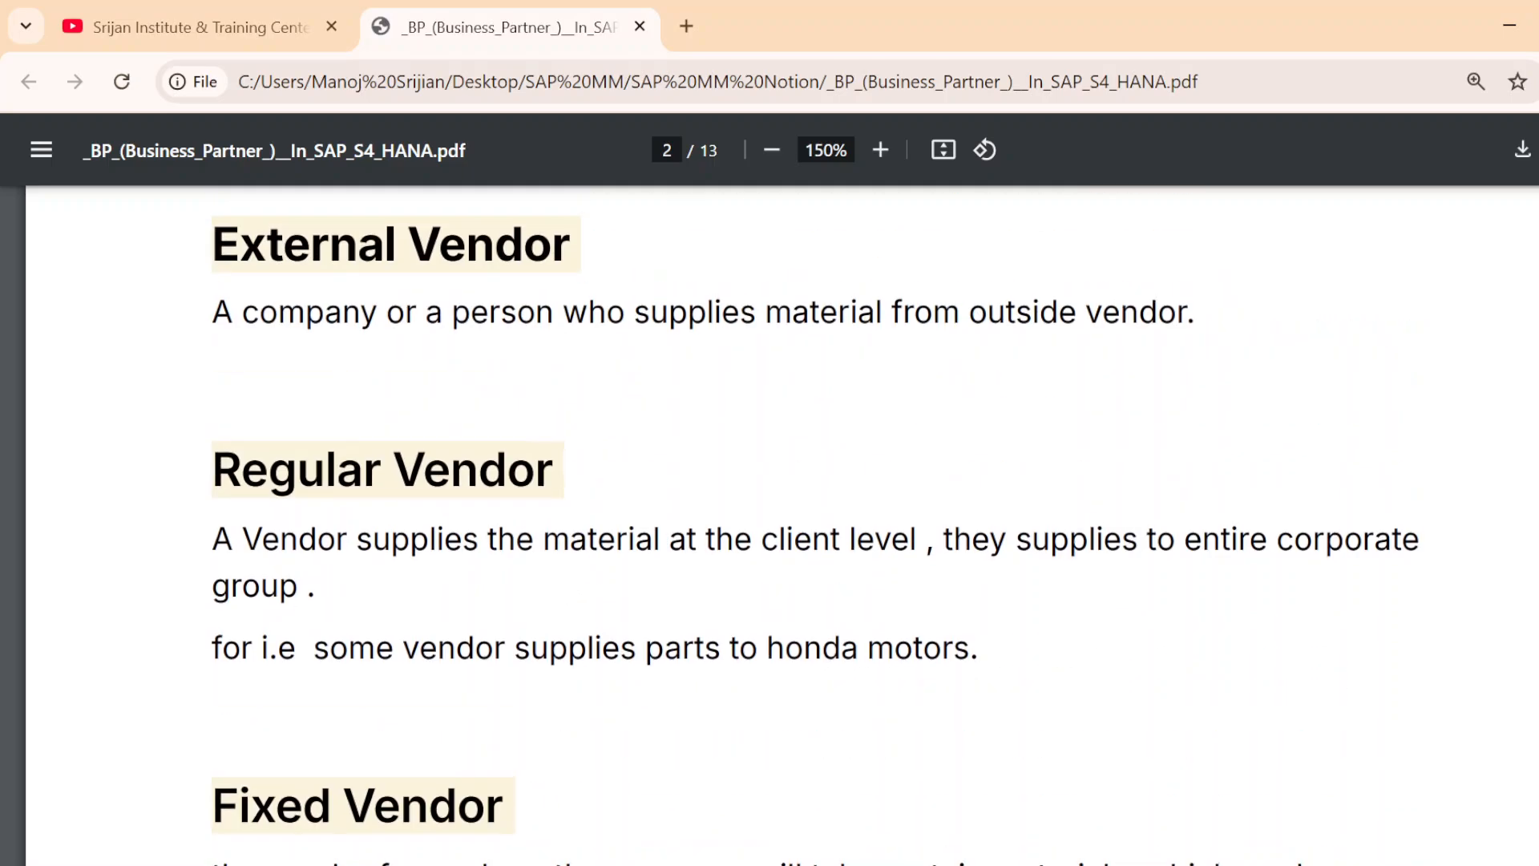
pyautogui.scroll(-8, 770, 521)
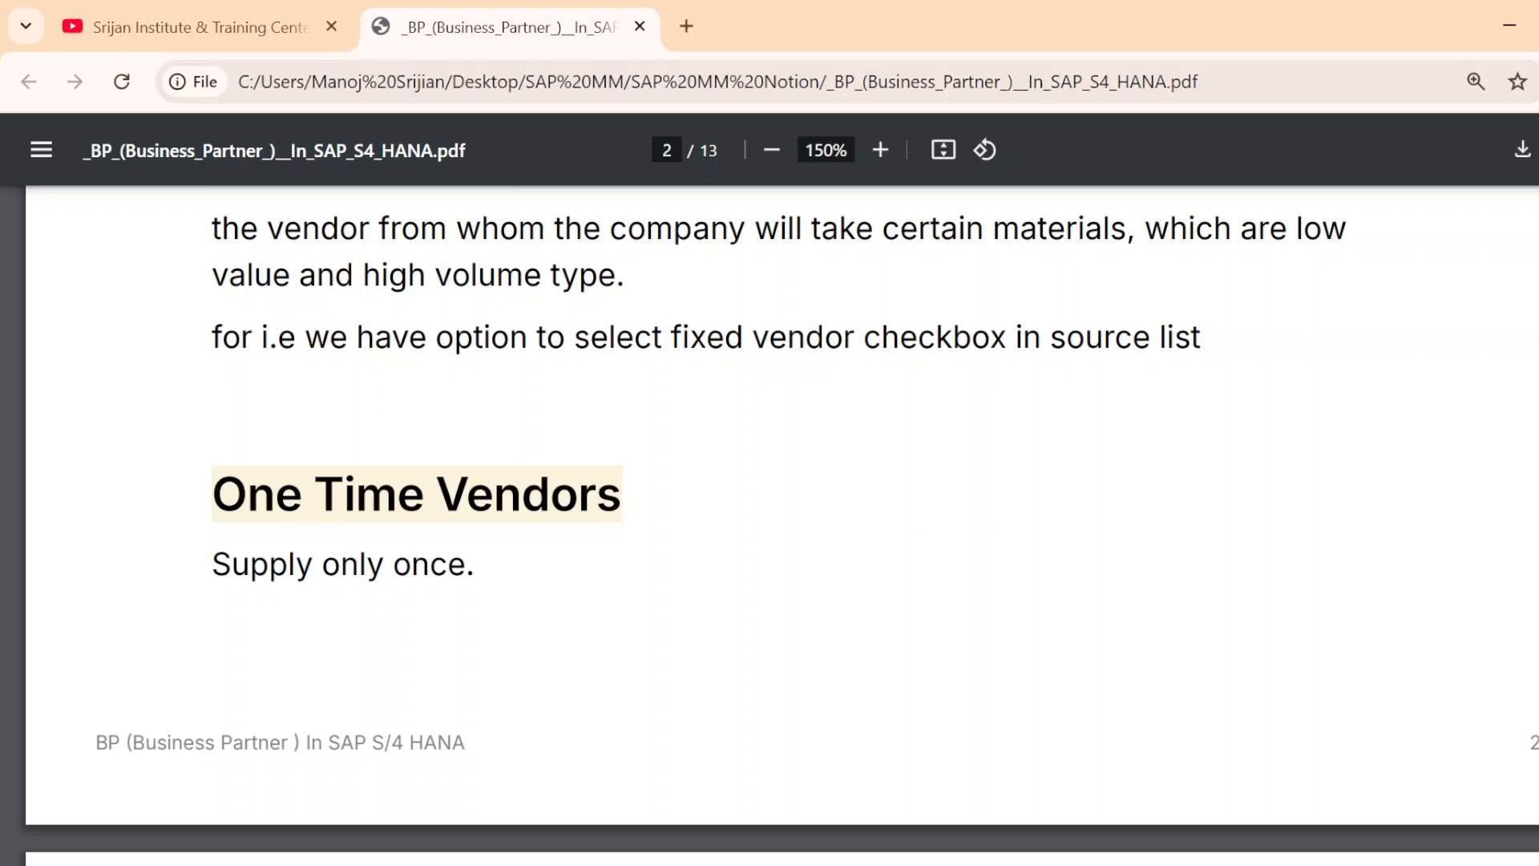
pyautogui.scroll(-3, 430, 530)
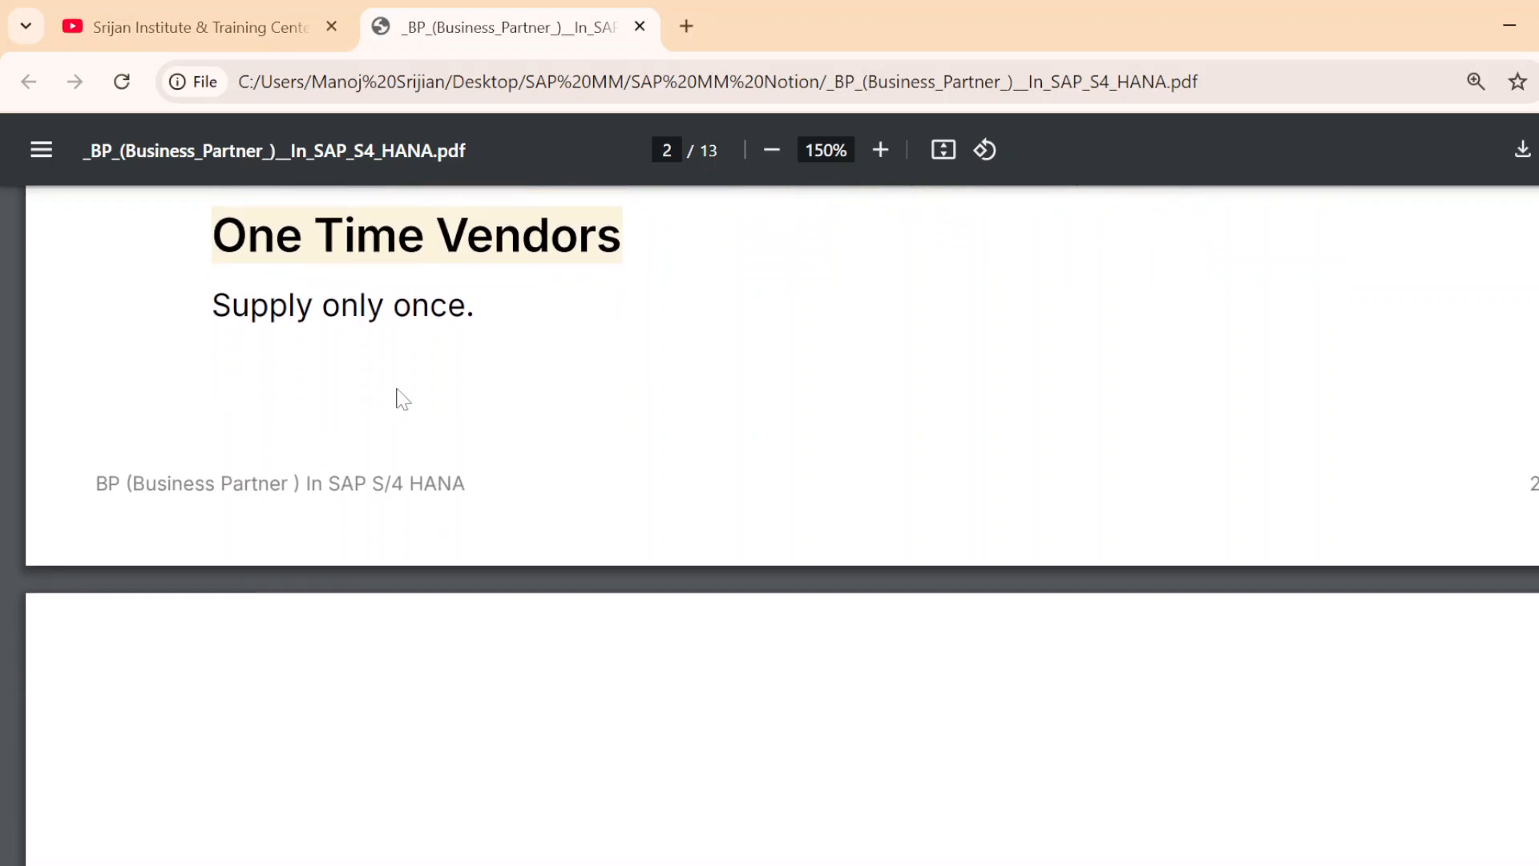
# Read the Domestic Vendor and Import Vendor definitions on page 3 and look back over the earlier vendor types
pyautogui.scroll(-2, 402, 400)
pyautogui.scroll(-2, 406, 401)
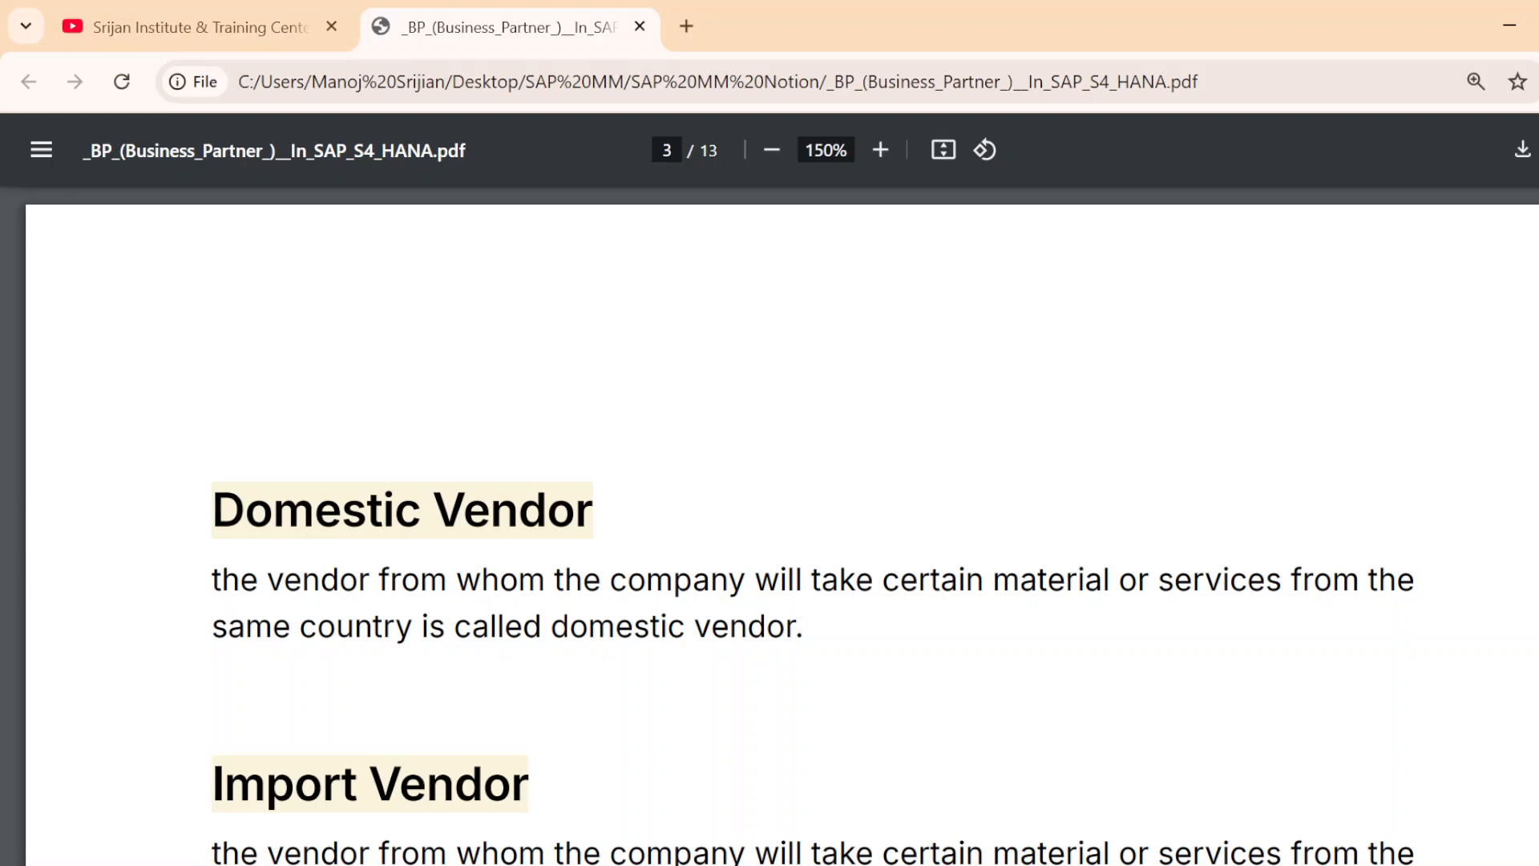
pyautogui.scroll(-2, 781, 529)
pyautogui.scroll(-2, 781, 529)
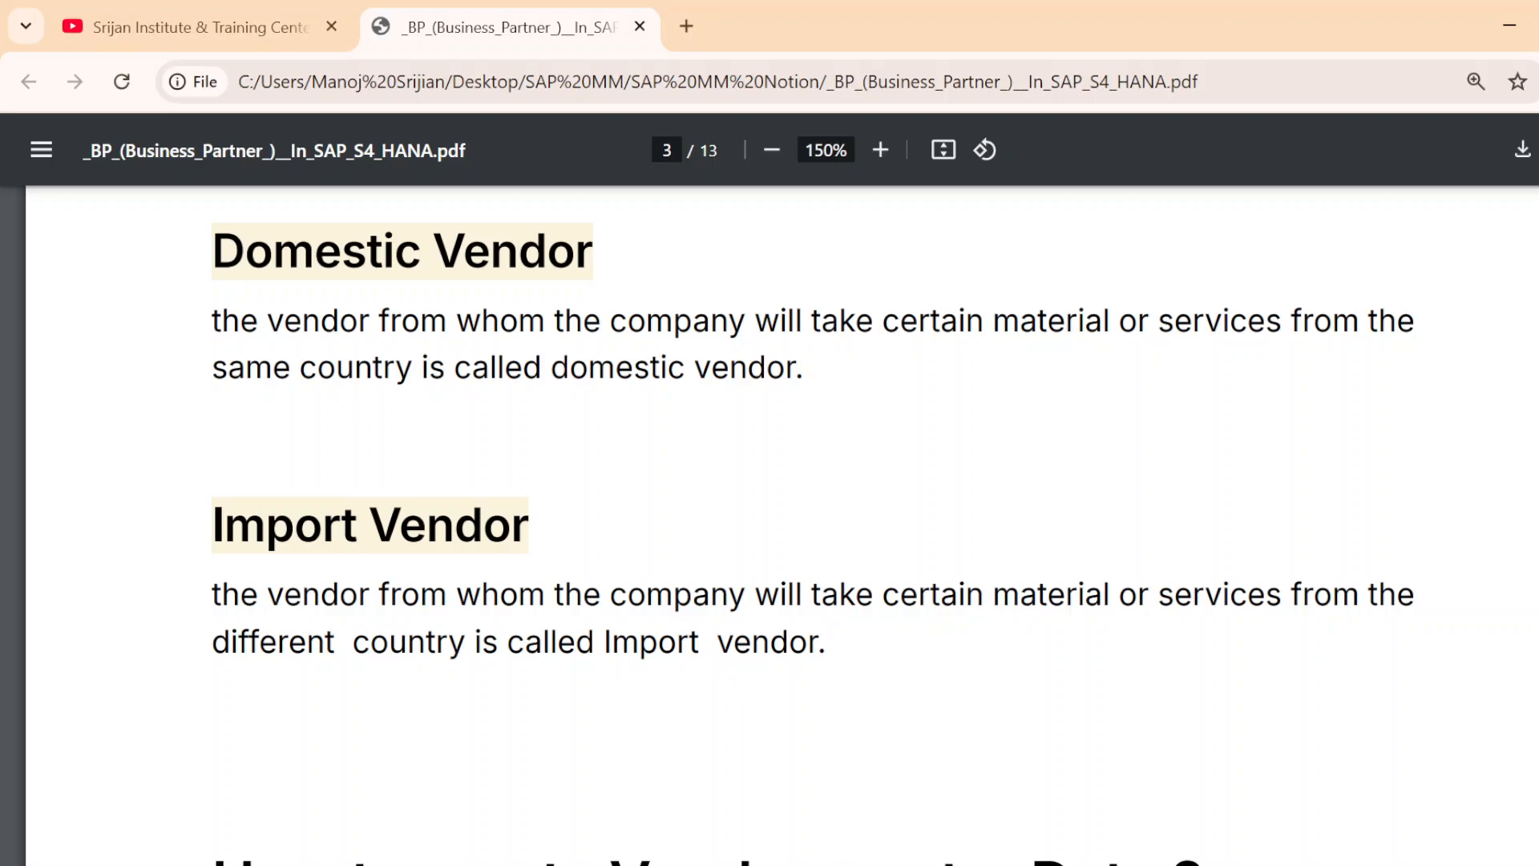
pyautogui.scroll(-2, 715, 597)
pyautogui.scroll(-2, 782, 600)
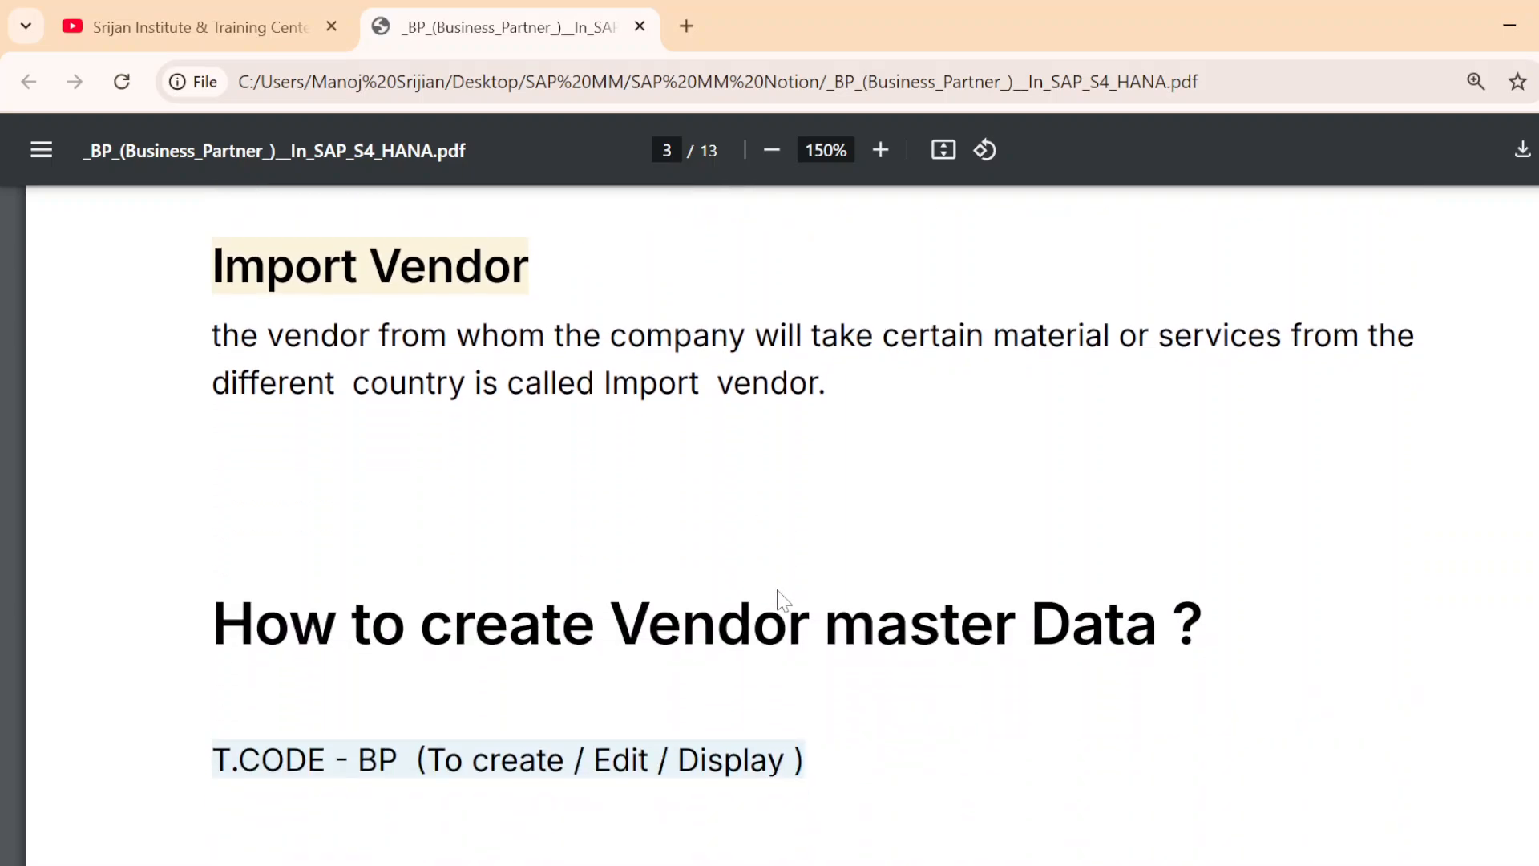
pyautogui.scroll(-2, 782, 600)
pyautogui.scroll(10, 158, 584)
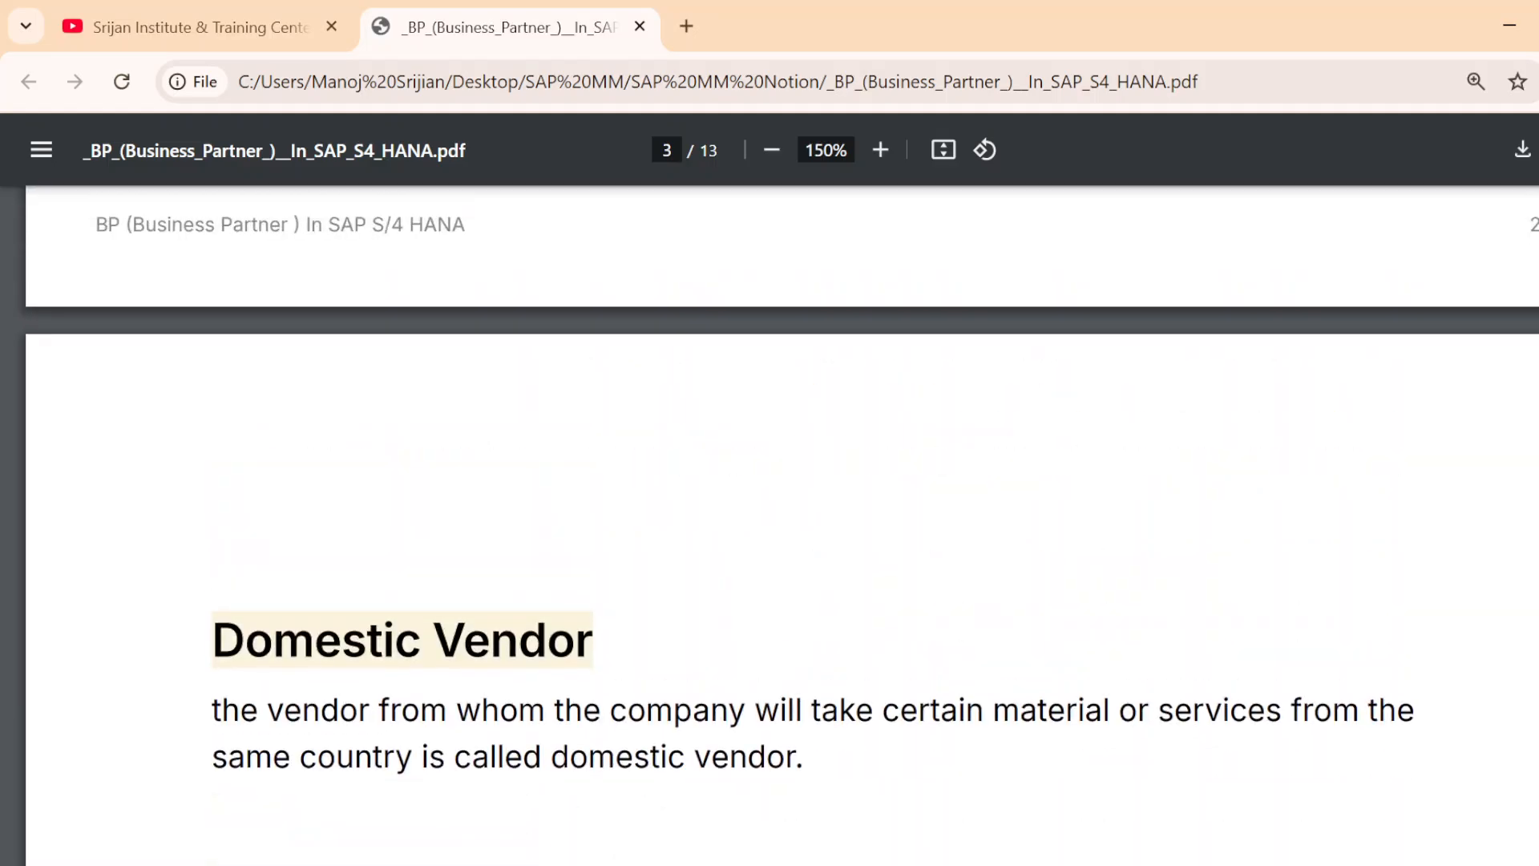
pyautogui.scroll(15, 508, 522)
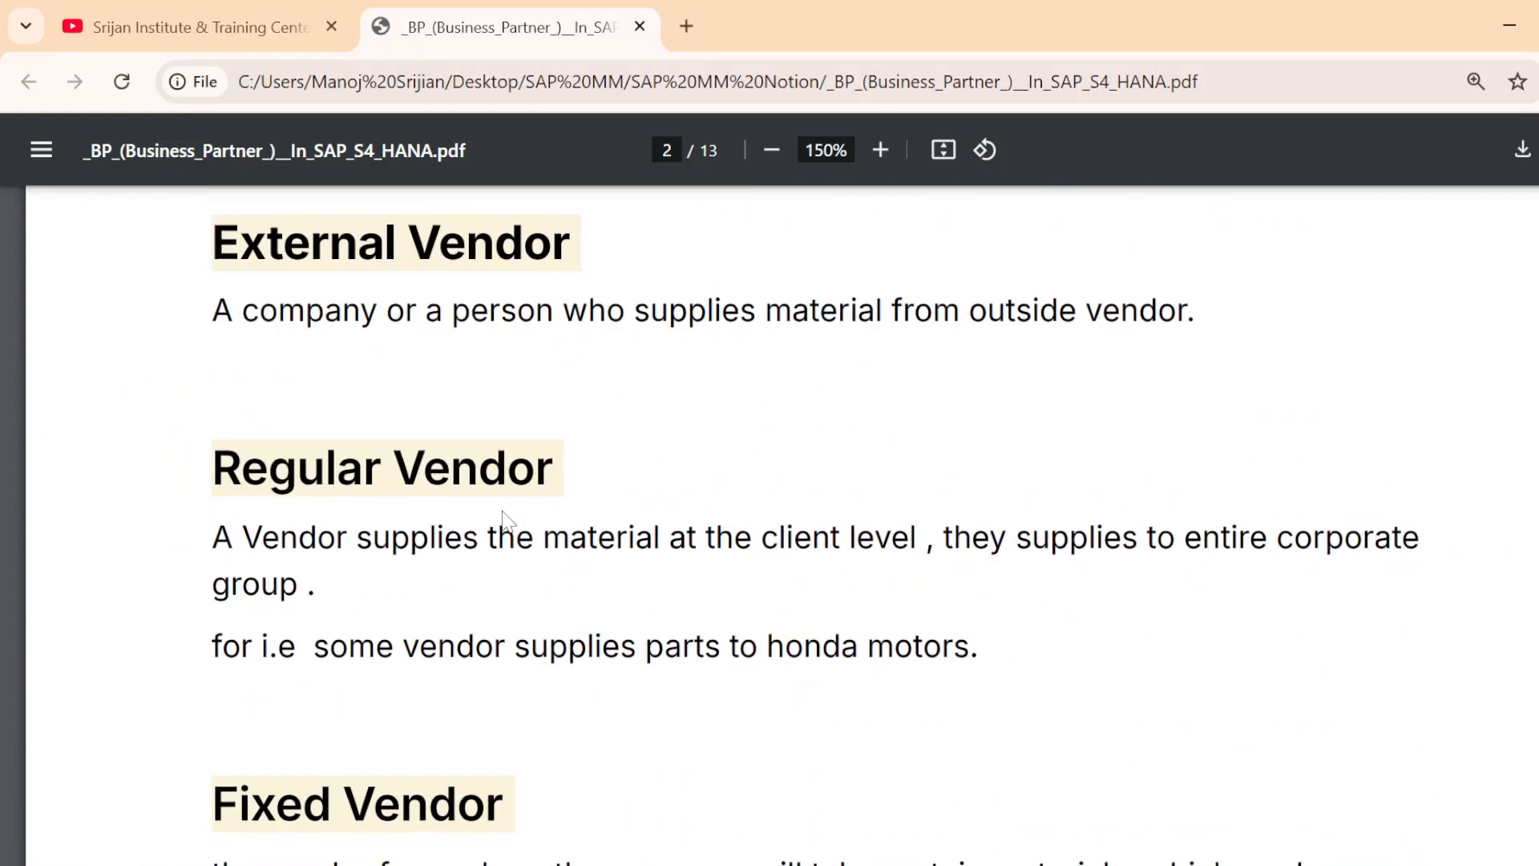
# Examine the "How to create Vendor master Data ?" section and its transaction code, selecting the heading text for emphasis
pyautogui.scroll(-18, 505, 521)
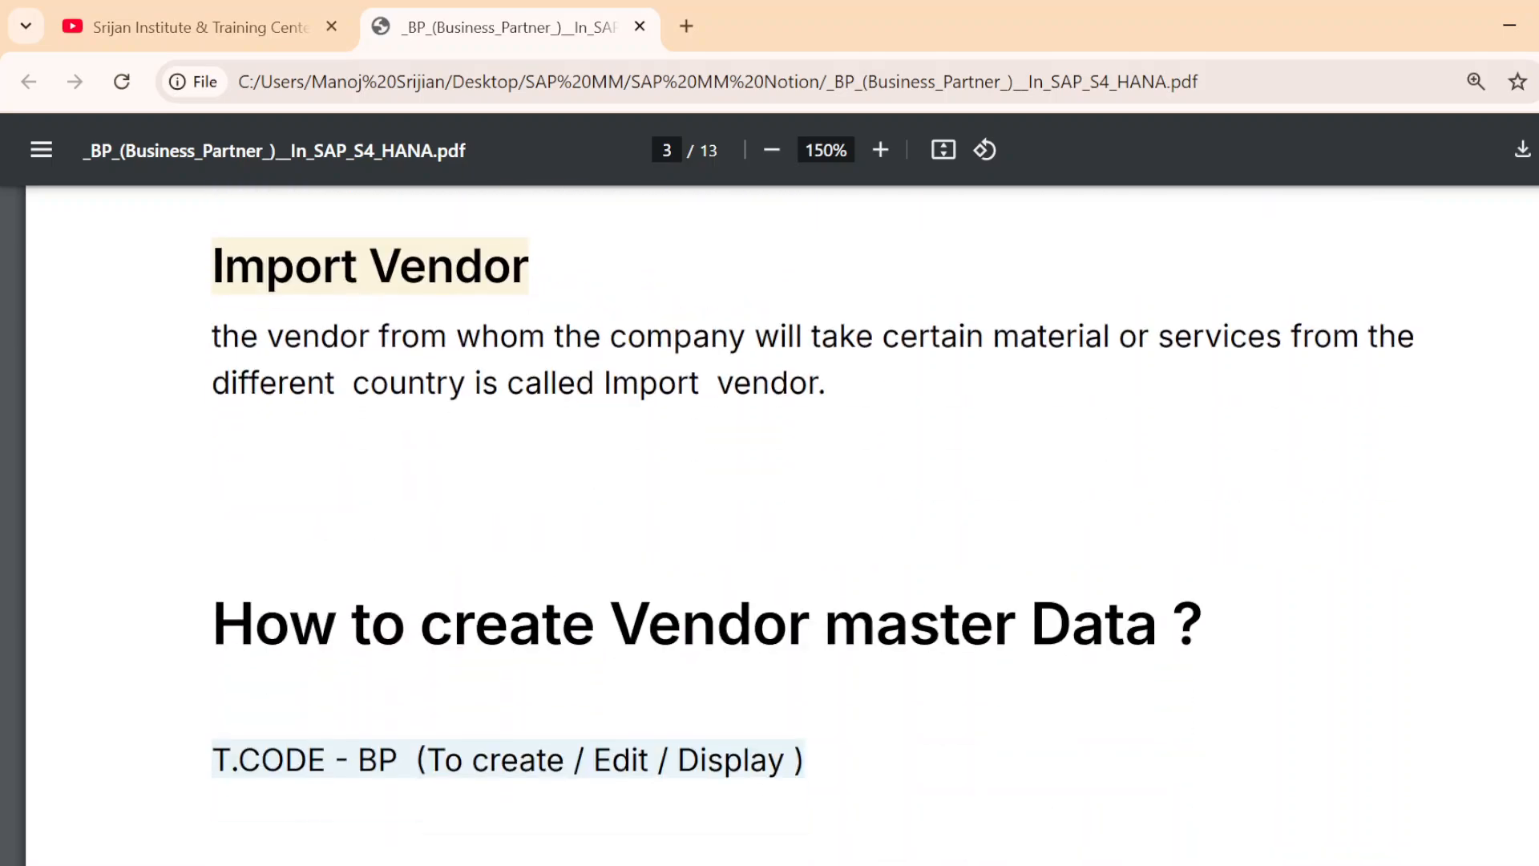
pyautogui.scroll(-2, 770, 526)
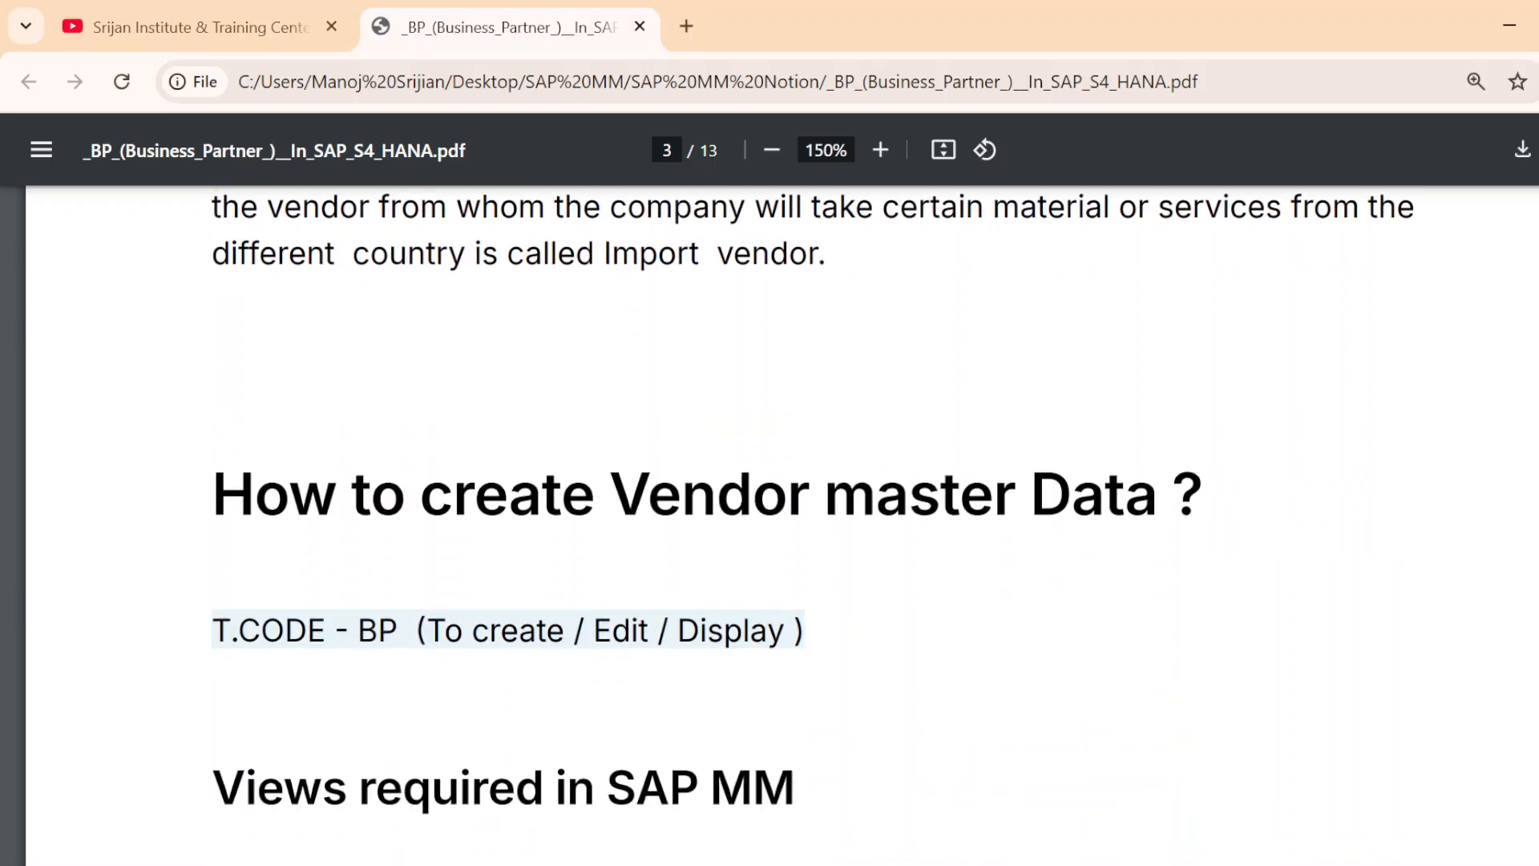
pyautogui.moveTo(1155, 497); pyautogui.dragTo(215, 497)
pyautogui.click(287, 581)
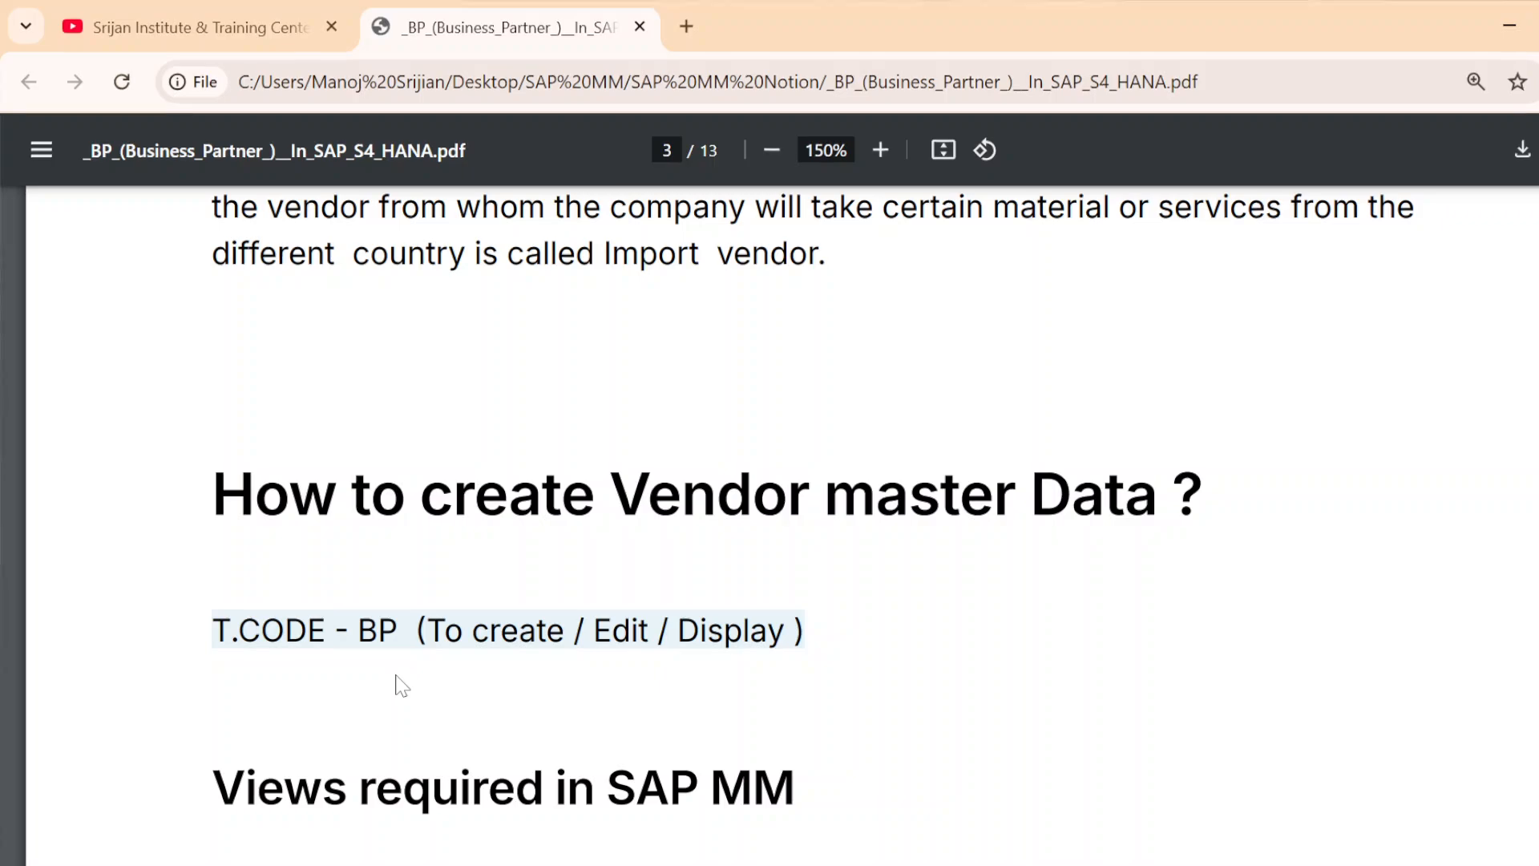
# Switch to SAP Logon, maximize it and open the logon screen of the S/4 HANA 2023 - INSTANCE-26 system
pyautogui.press('super+d')
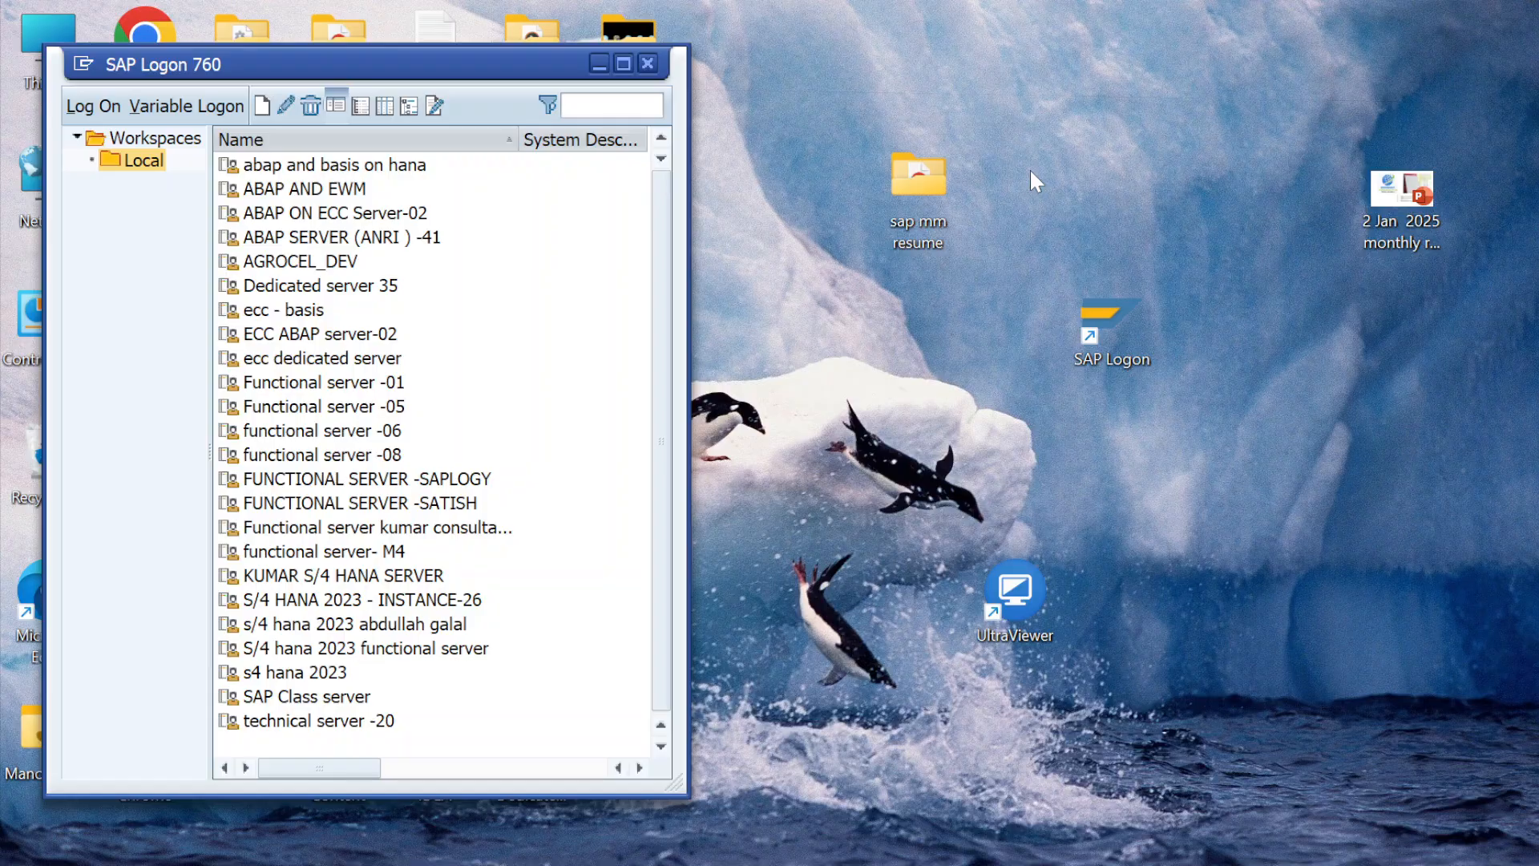
pyautogui.click(619, 64)
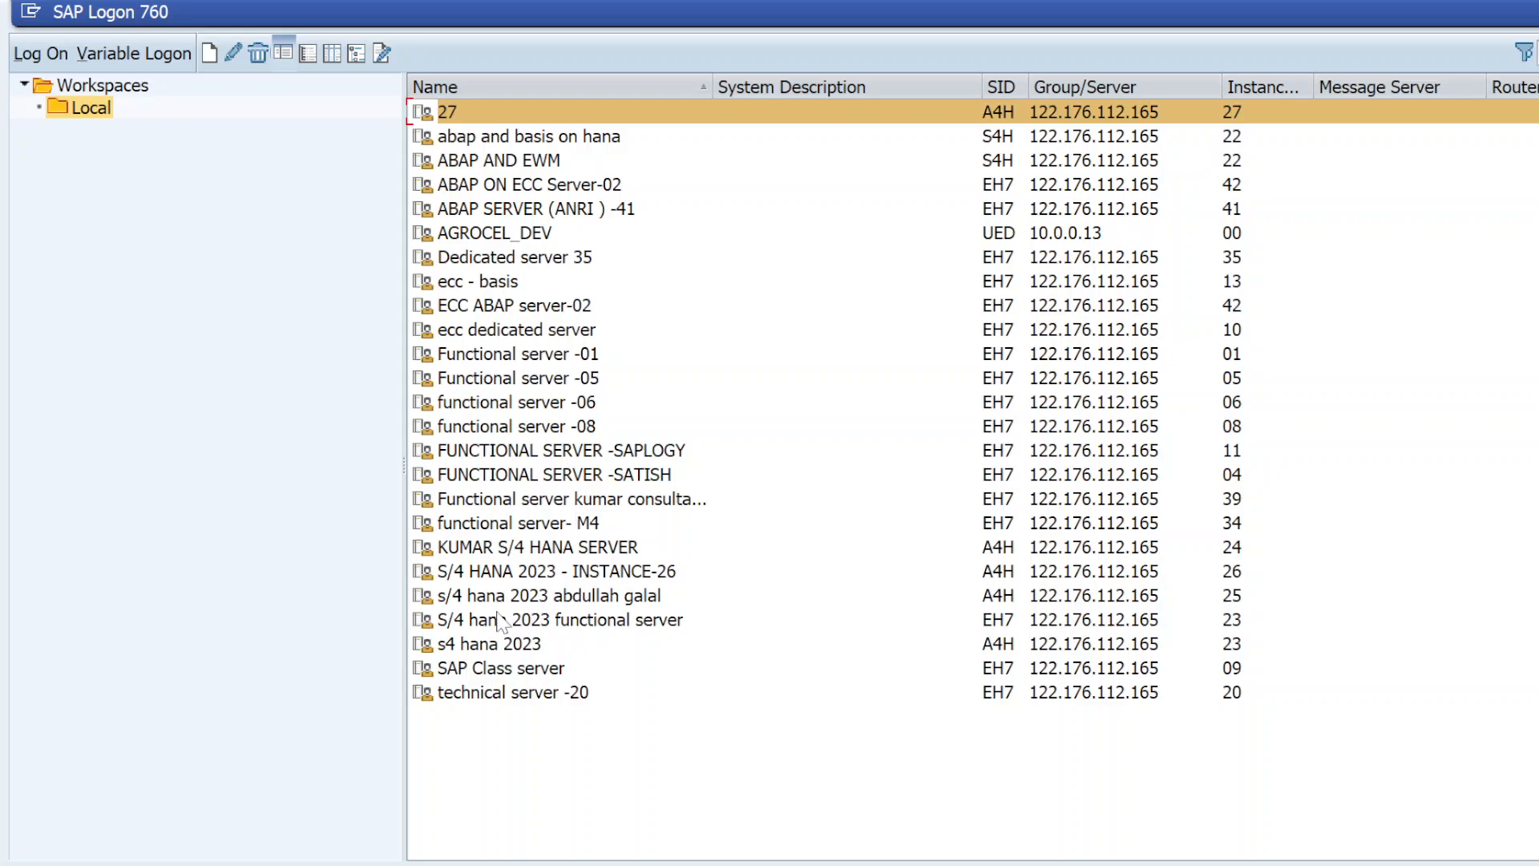
pyautogui.click(504, 630)
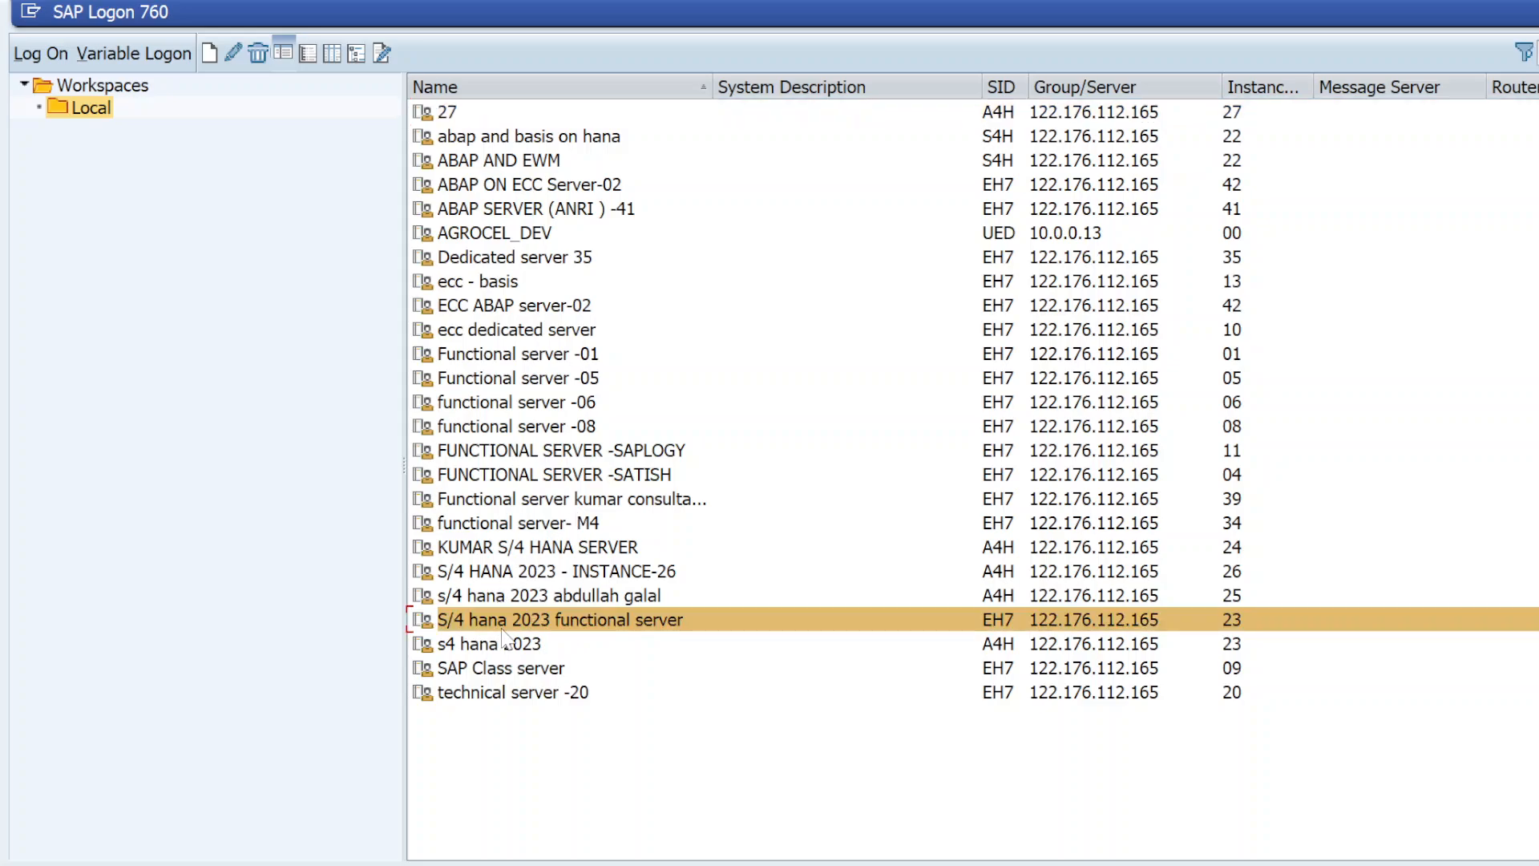
pyautogui.click(553, 572)
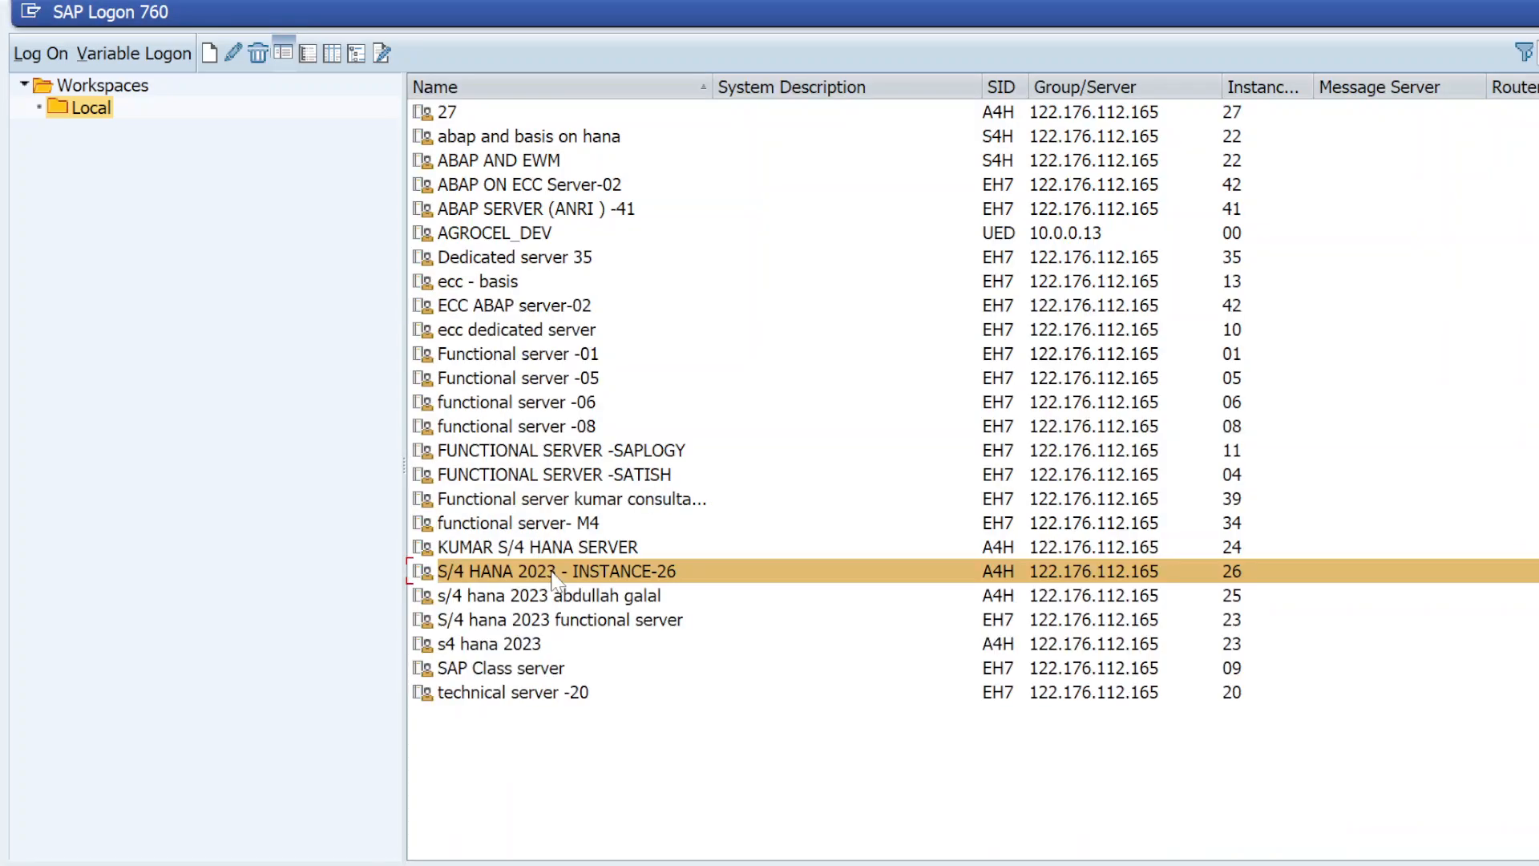
pyautogui.doubleClick(552, 572)
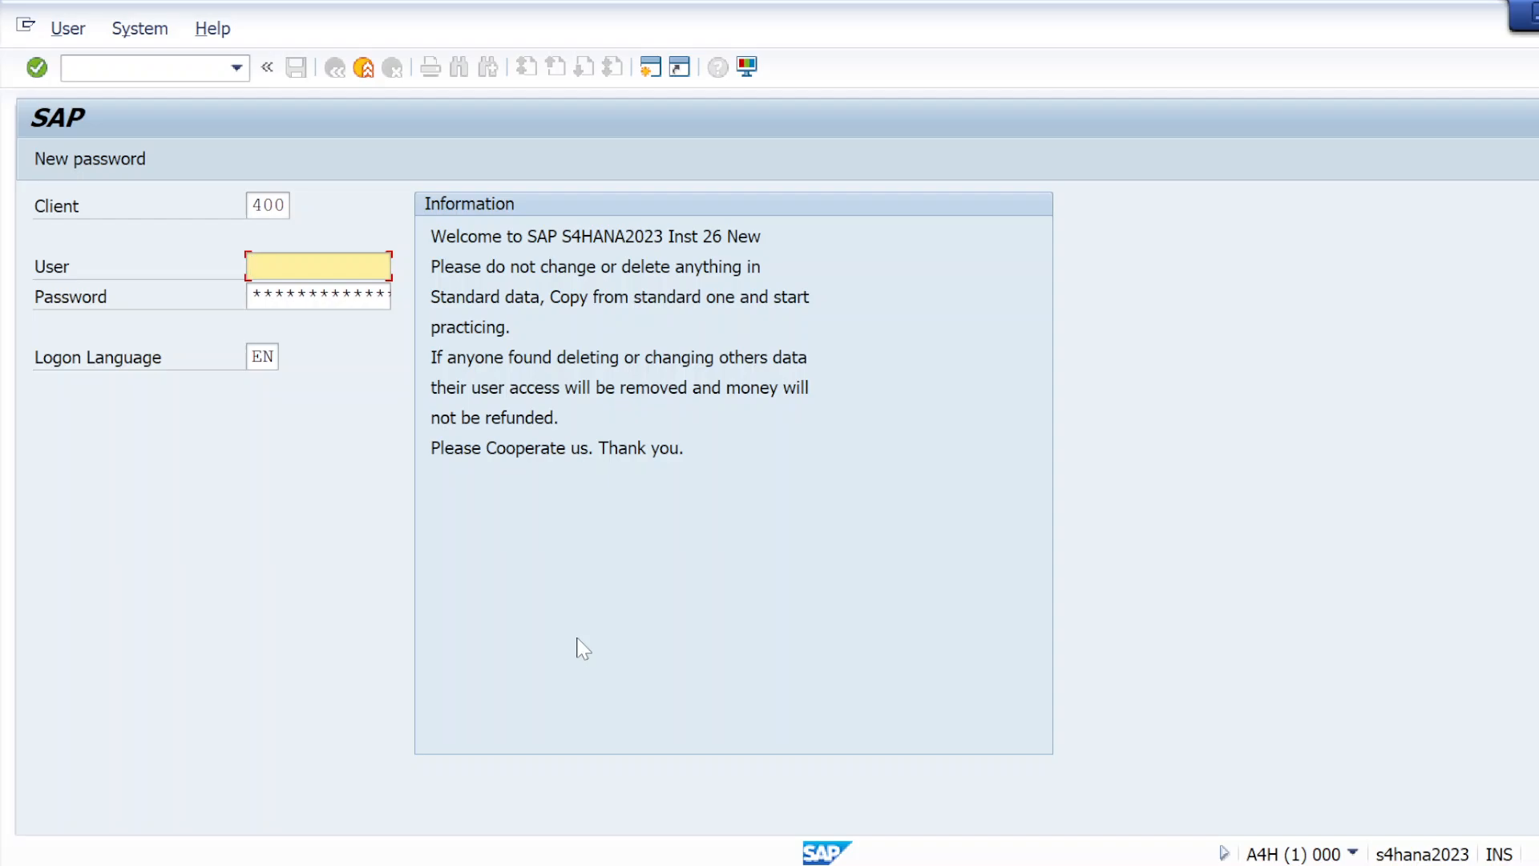
# Return to the SAP Logon system list and open the SAP Class server connection
pyautogui.hotkey('alt', 'Tab')
pyautogui.hotkey('alt', 'Tab')
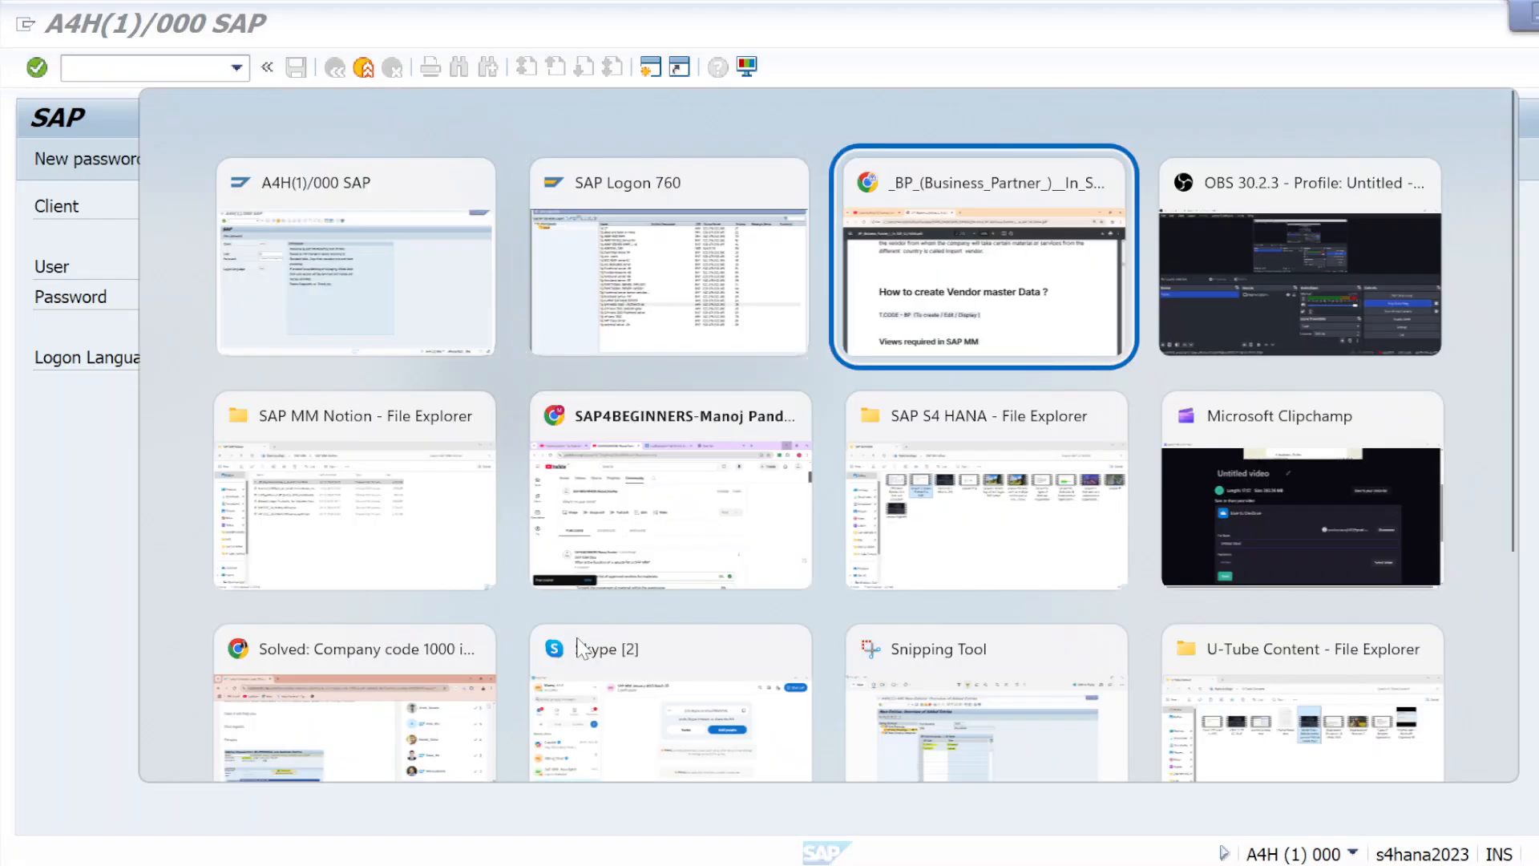
pyautogui.hotkey('alt', 'shift', 'Tab')
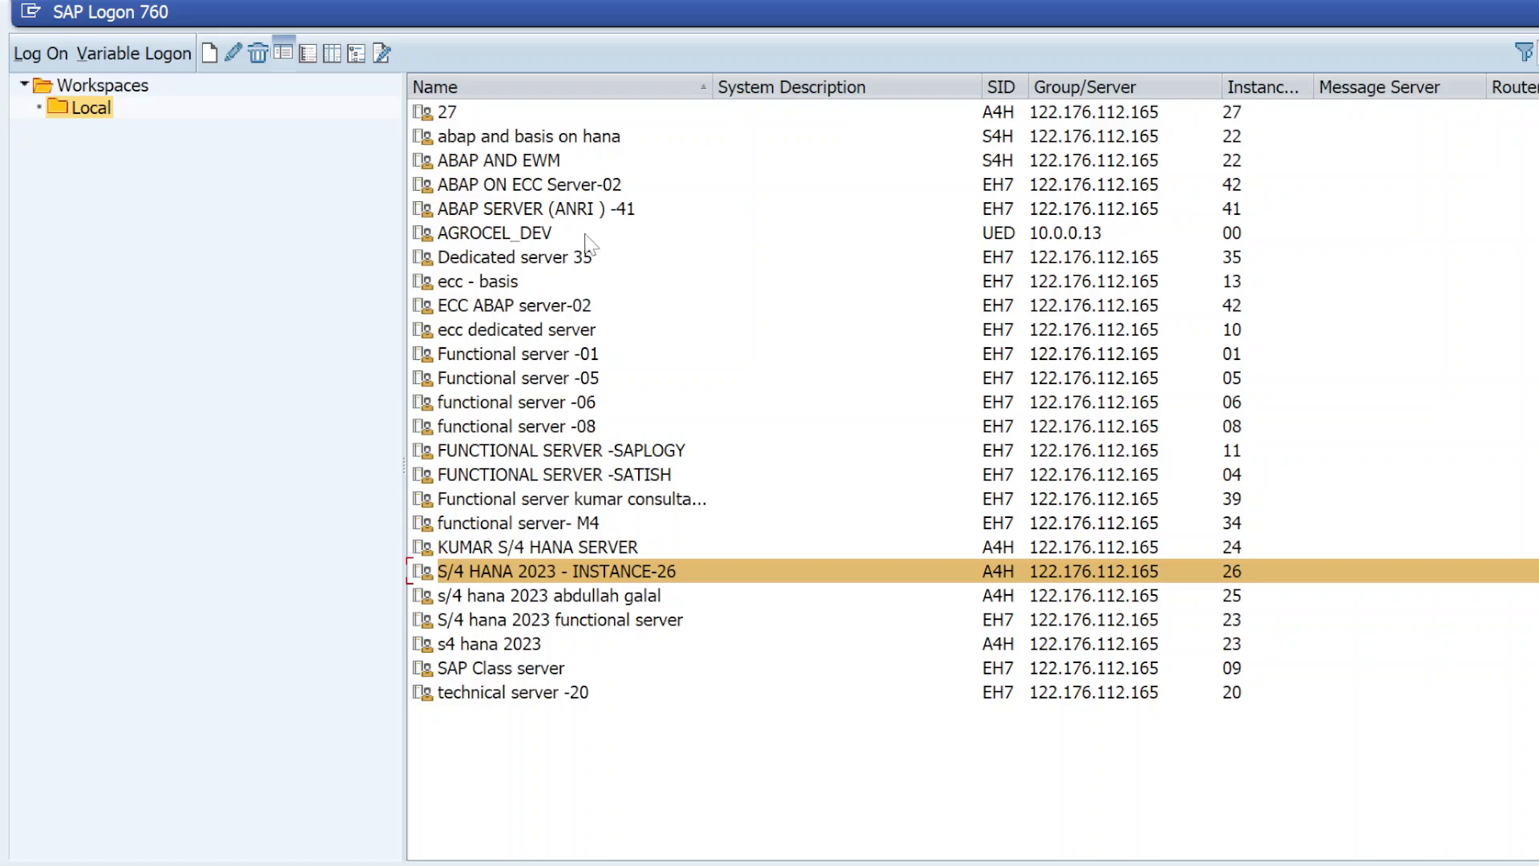
pyautogui.click(513, 670)
pyautogui.doubleClick(513, 670)
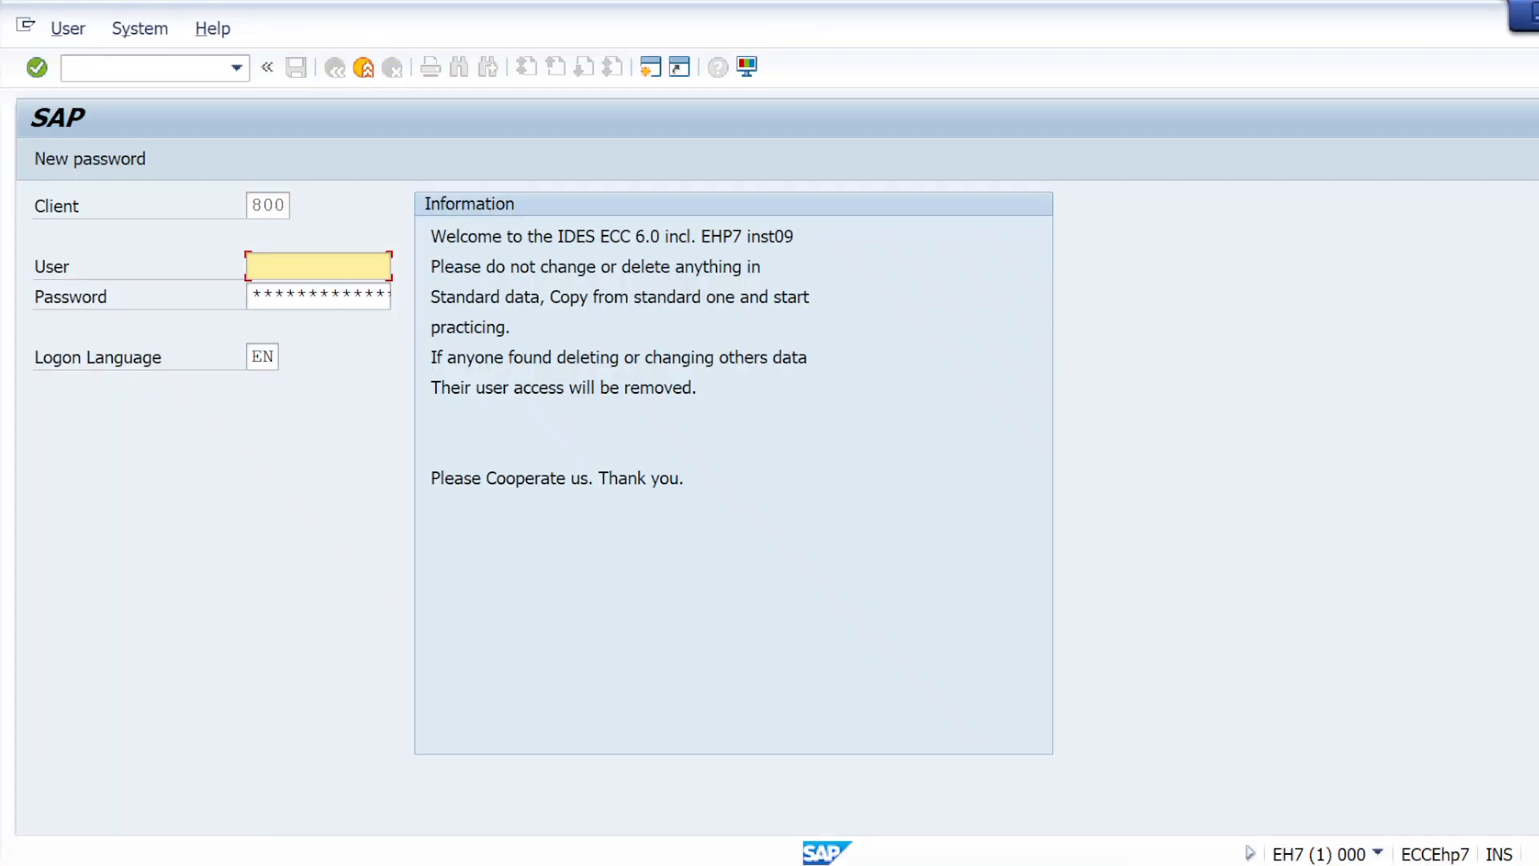
# Log on to client 800 of the ECC system as admin with the account password
pyautogui.click(308, 267)
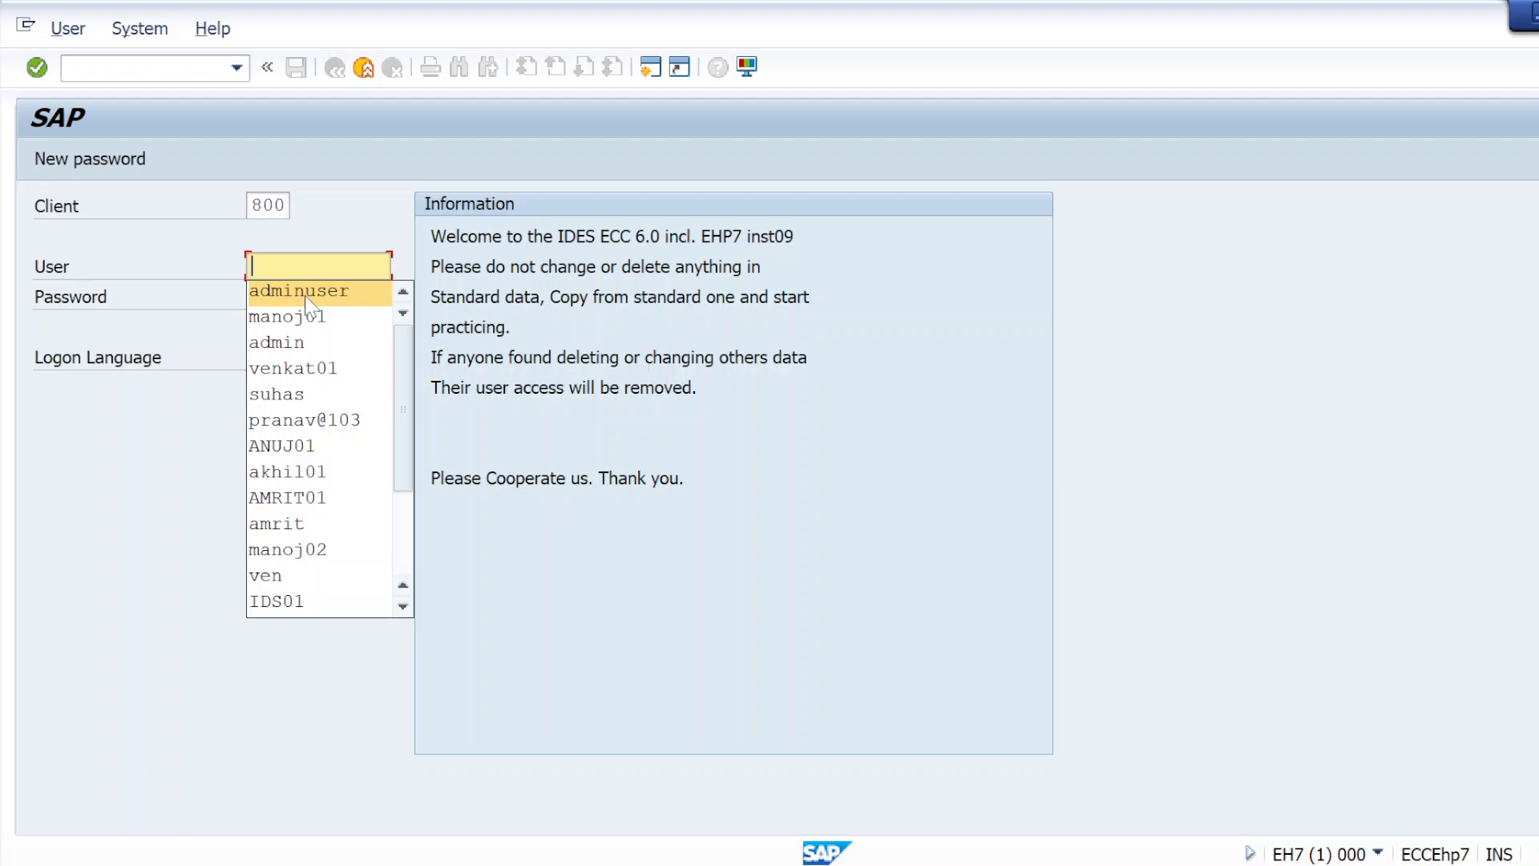
pyautogui.click(302, 347)
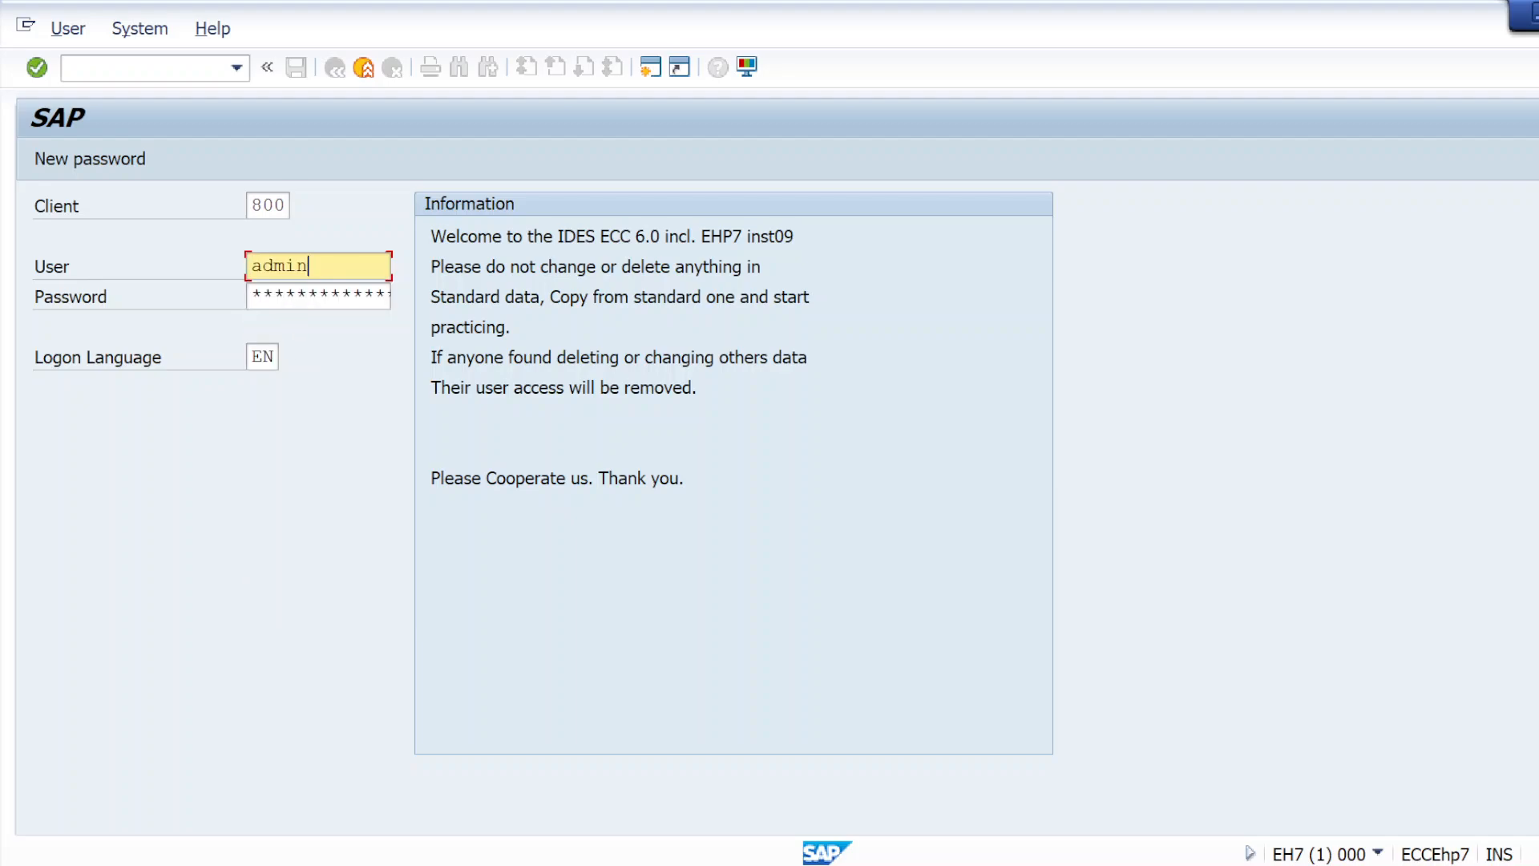
pyautogui.click(251, 295)
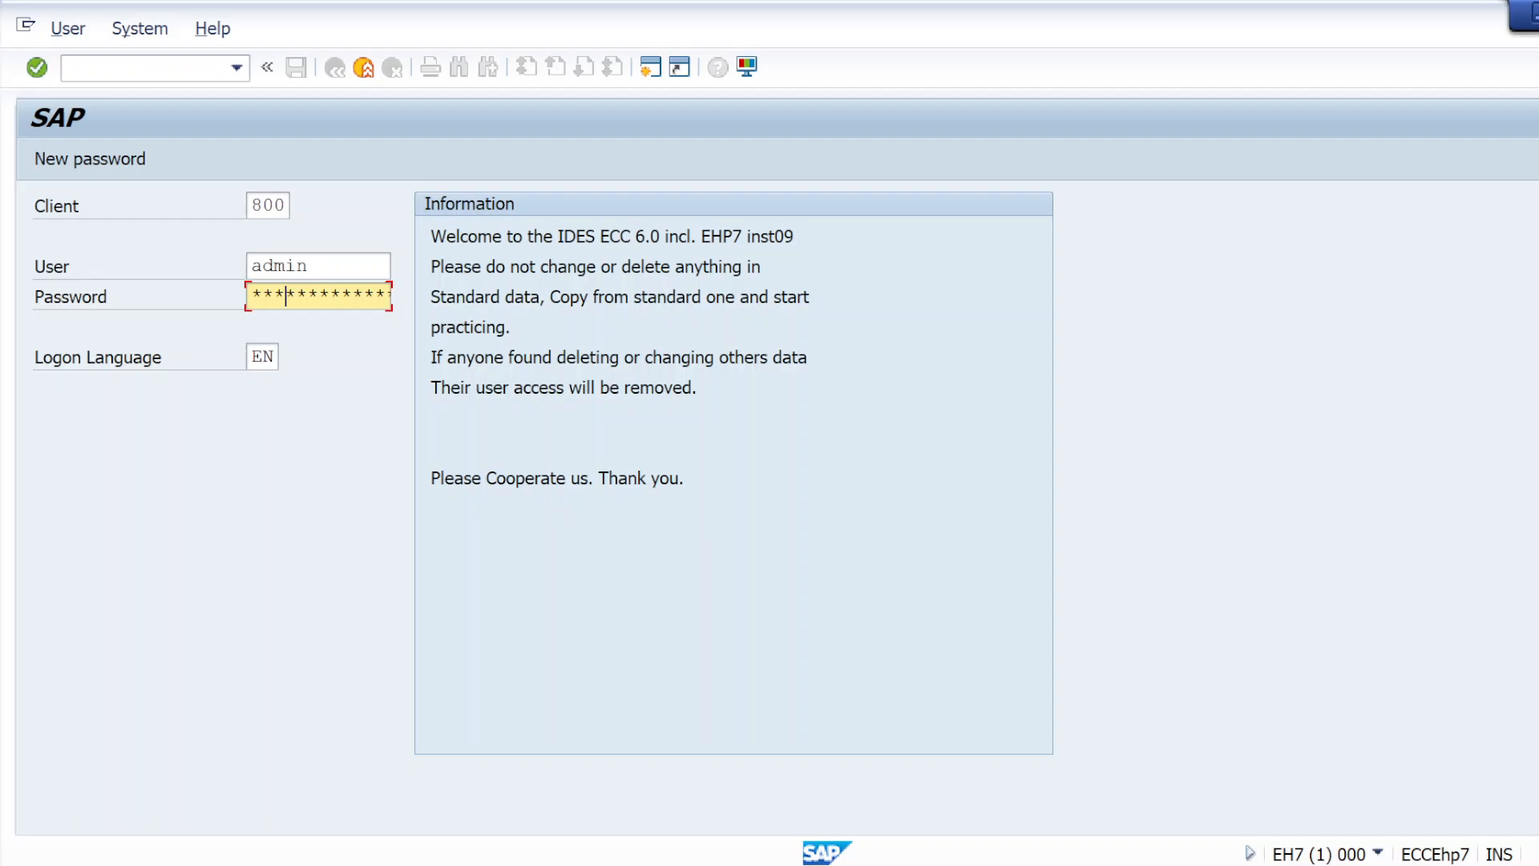
pyautogui.press('Return')
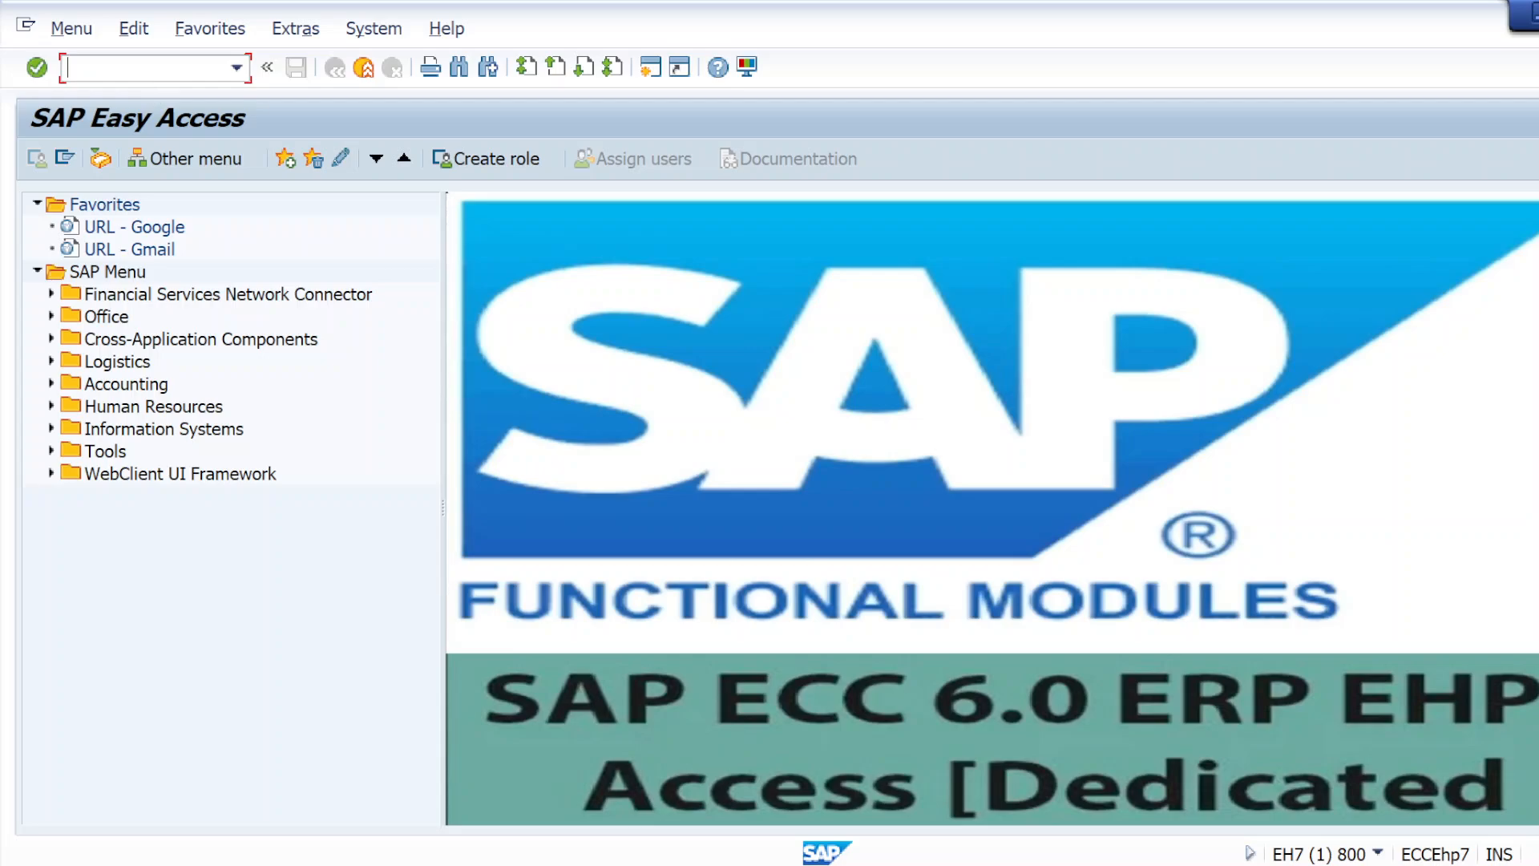
# Run transaction XK01 in the ECC system to open the vendor creation screen
pyautogui.write('xk01')
pyautogui.press('Return')
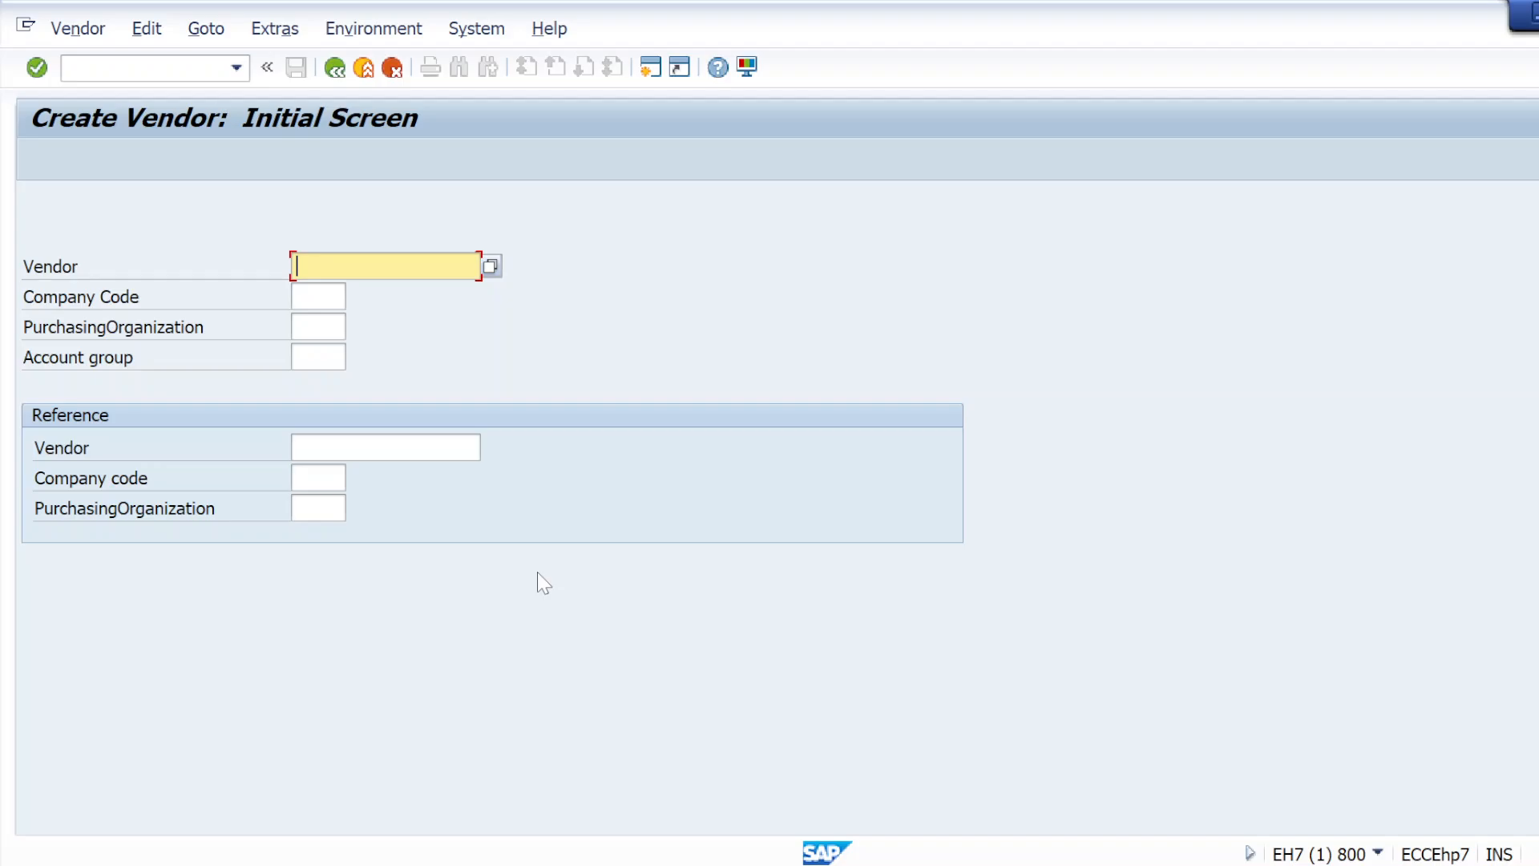
# Switch to the S/4HANA logon window and log on to client 400 as admin with the account password
pyautogui.hotkey('alt', 'Tab')
pyautogui.hotkey('alt', 'Tab')
pyautogui.hotkey('alt', 'shift', 'Tab')
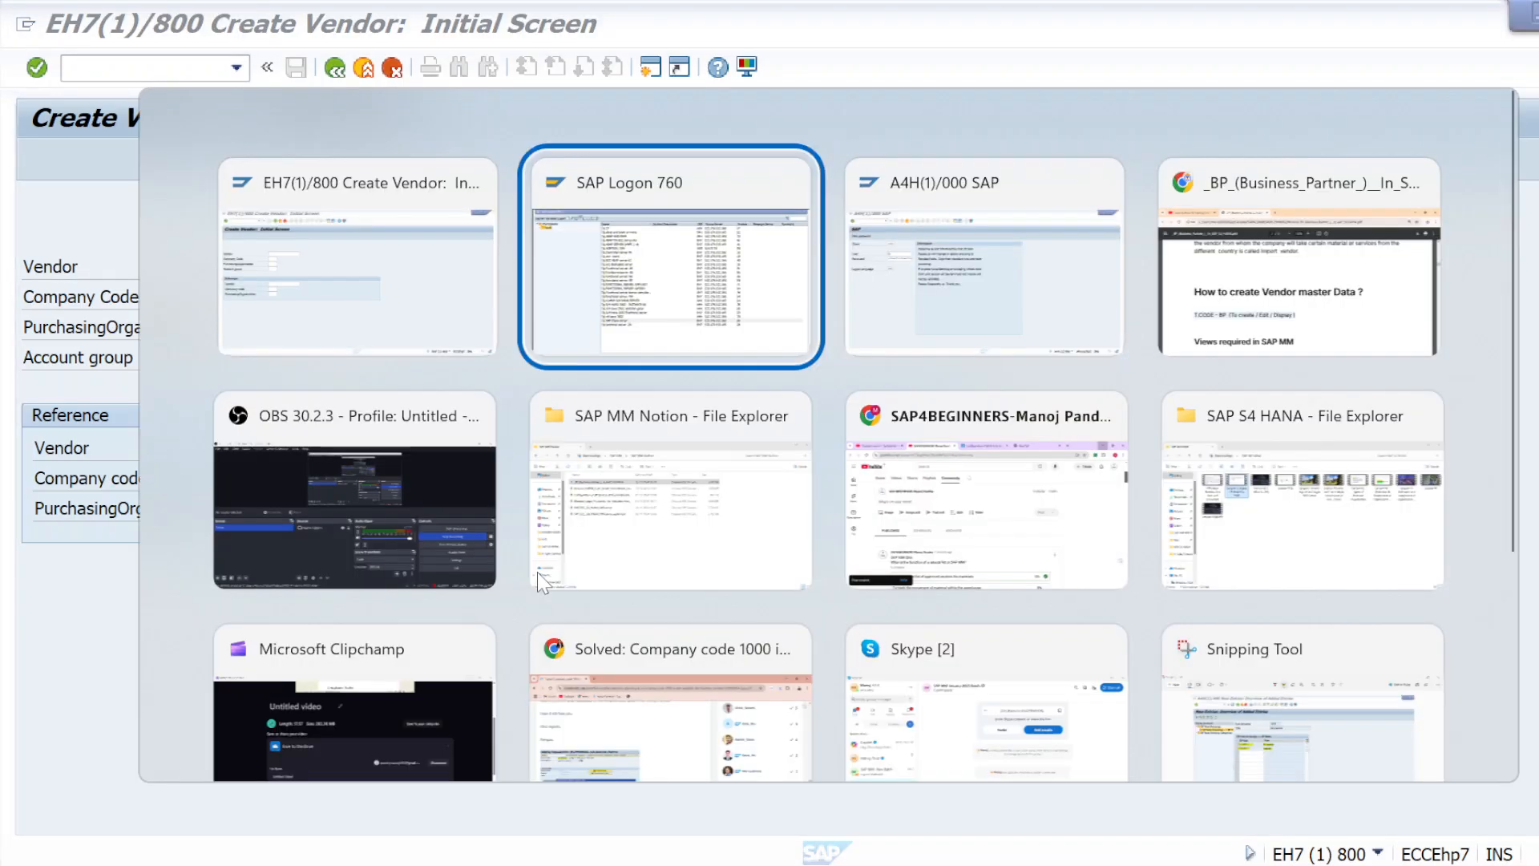
pyautogui.hotkey('alt', 'Tab')
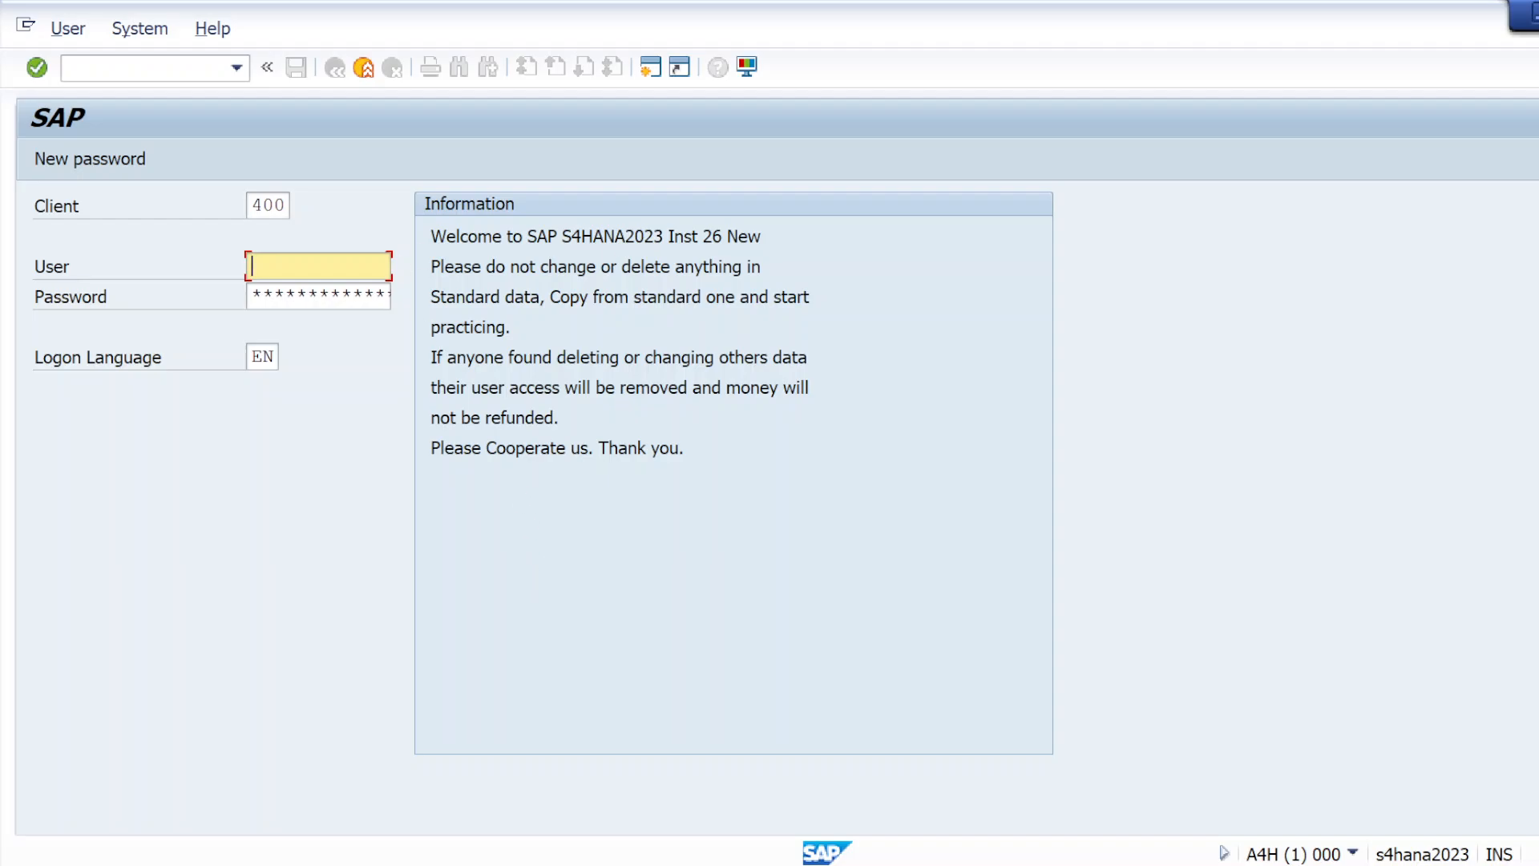
pyautogui.press('Down')
pyautogui.press('Down')
pyautogui.press('Return')
pyautogui.press('Tab')
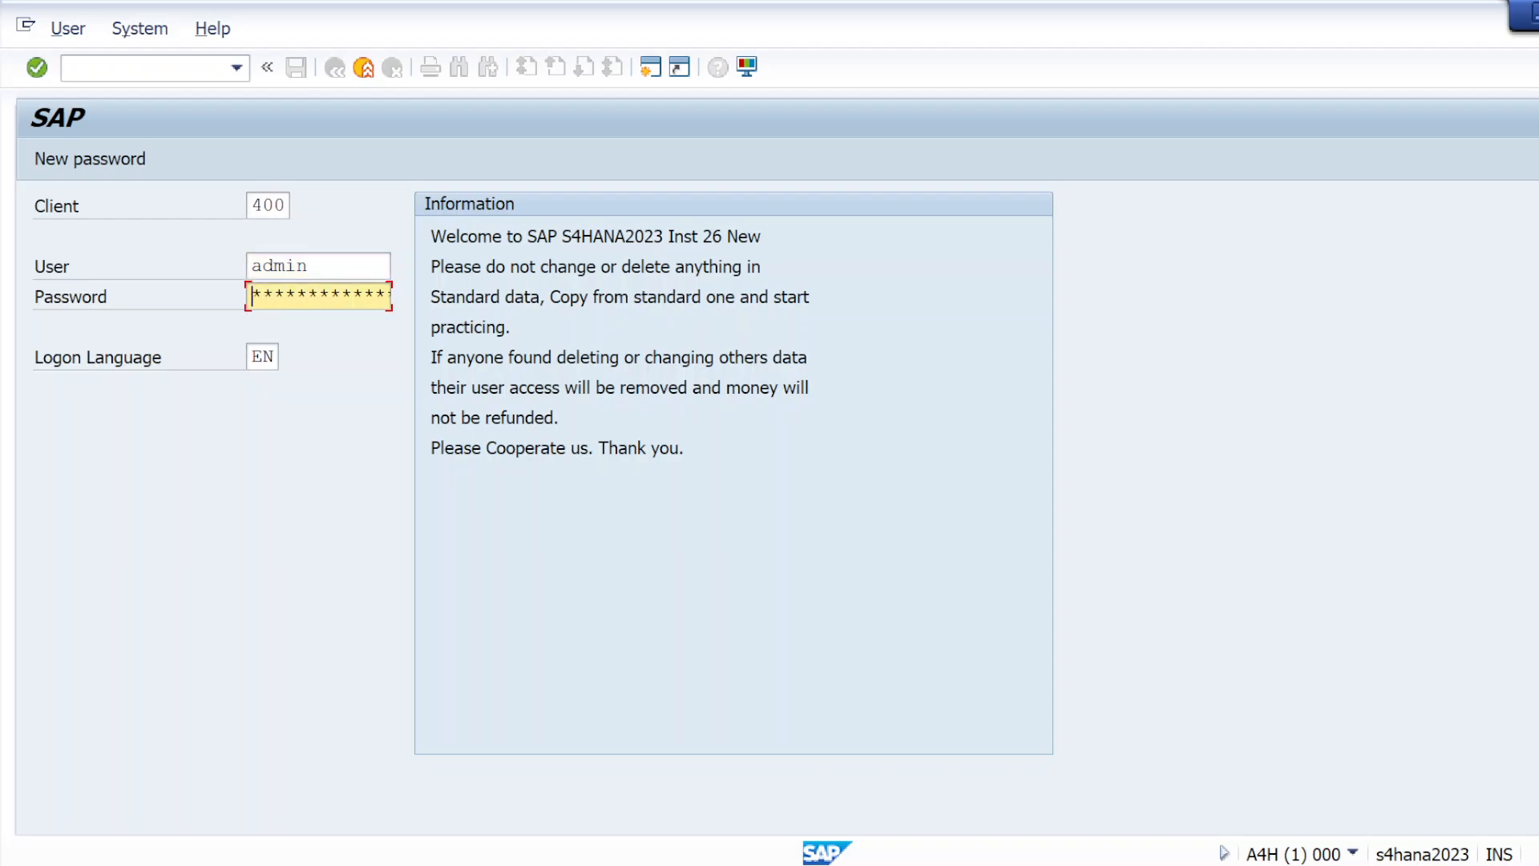
pyautogui.write('******')
pyautogui.press('Return')
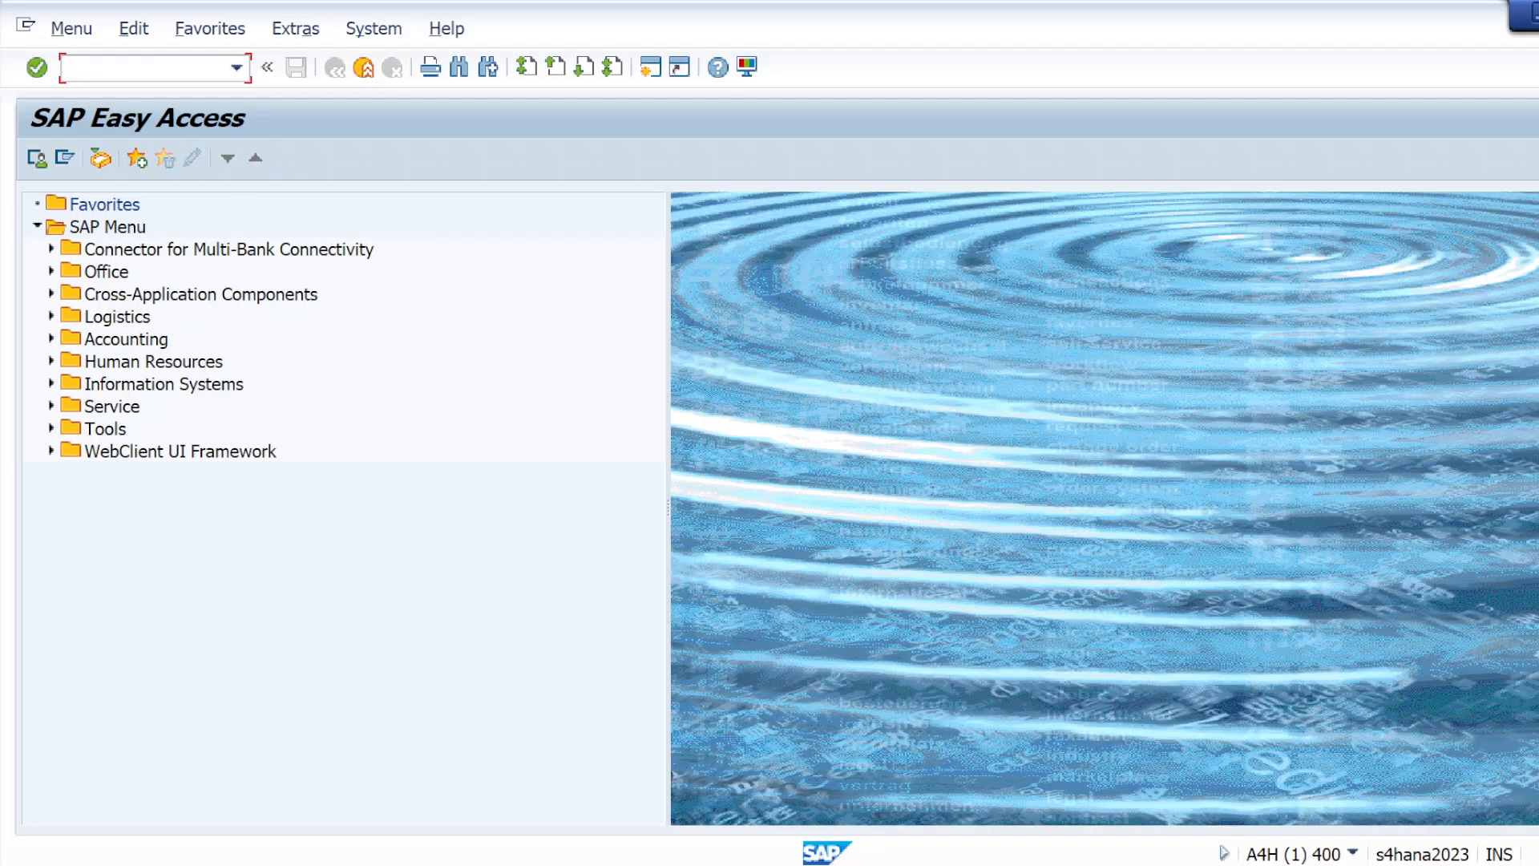
# Run transaction XK01 in the S/4HANA system and start creating the business partner as a Person
pyautogui.write('b')
pyautogui.press('BackSpace')
pyautogui.write('xk01')
pyautogui.press('Return')
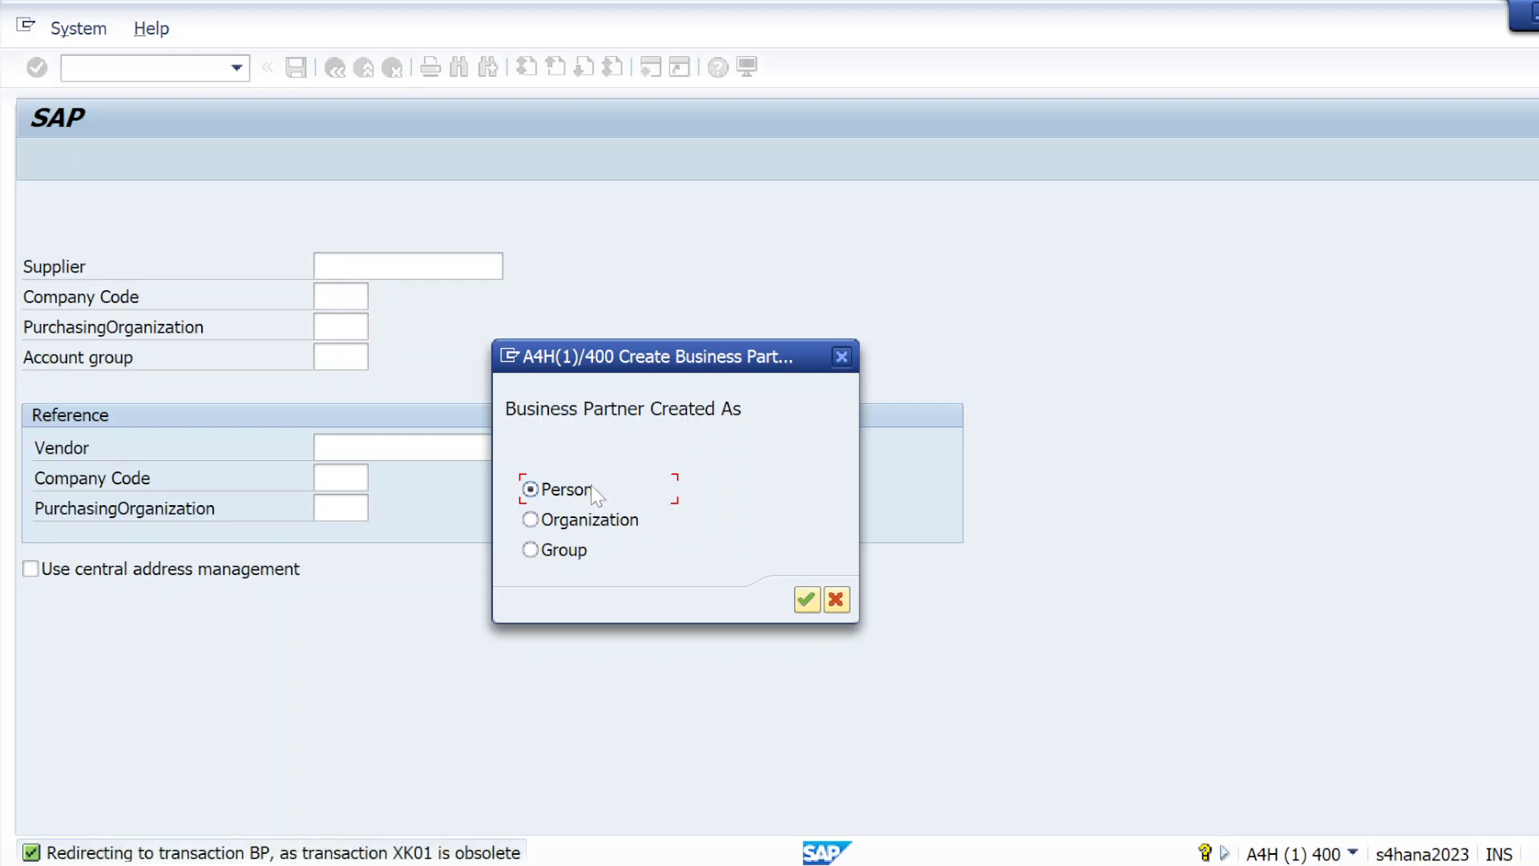
pyautogui.click(803, 599)
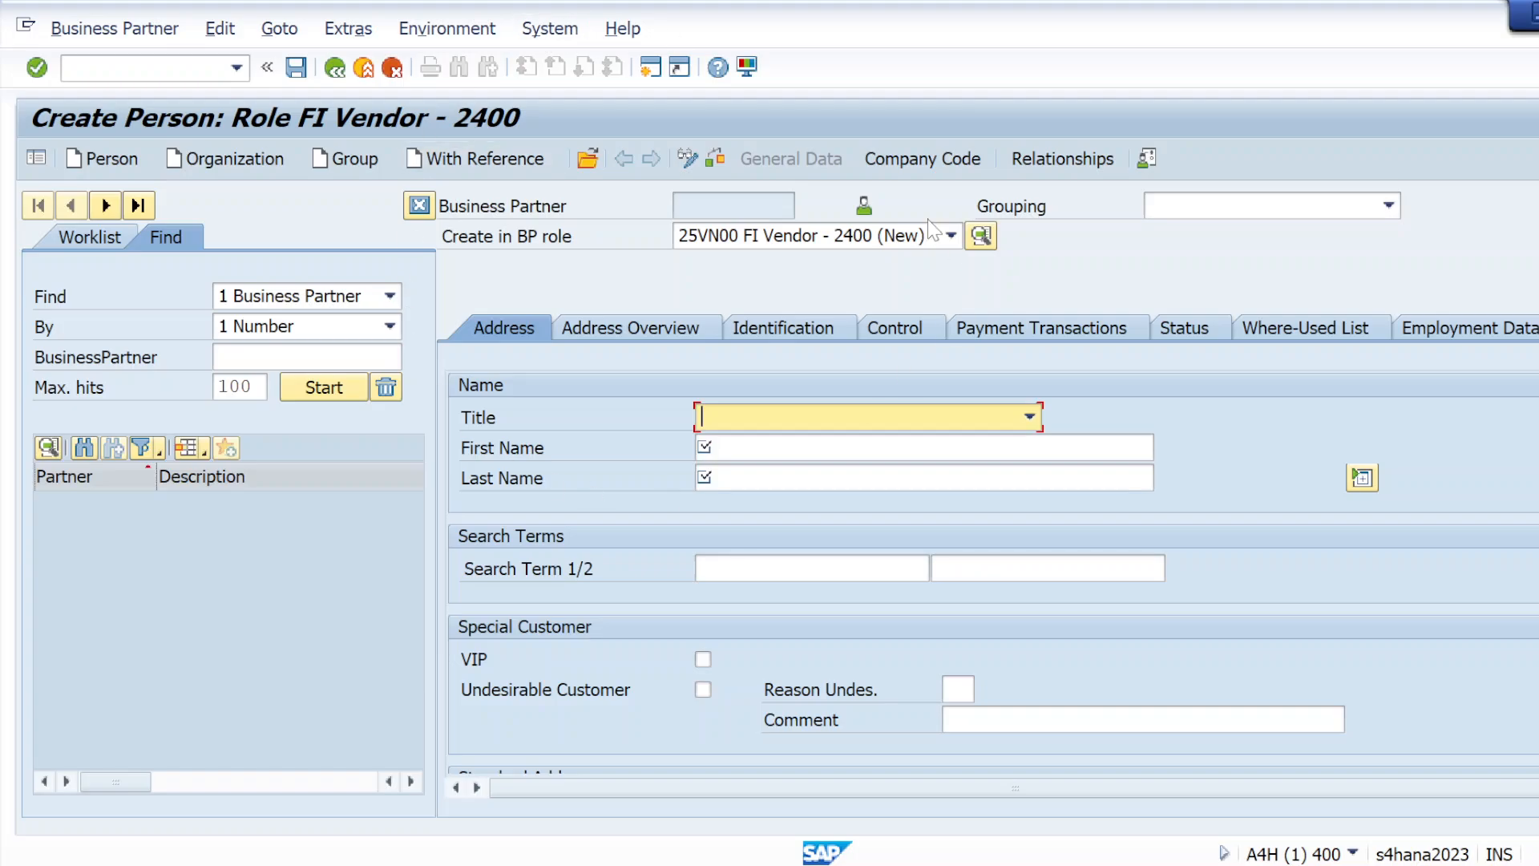
# Run transaction BP in place of the current one and start creating a business partner of type Organization
pyautogui.click(137, 68)
pyautogui.write('/nbp')
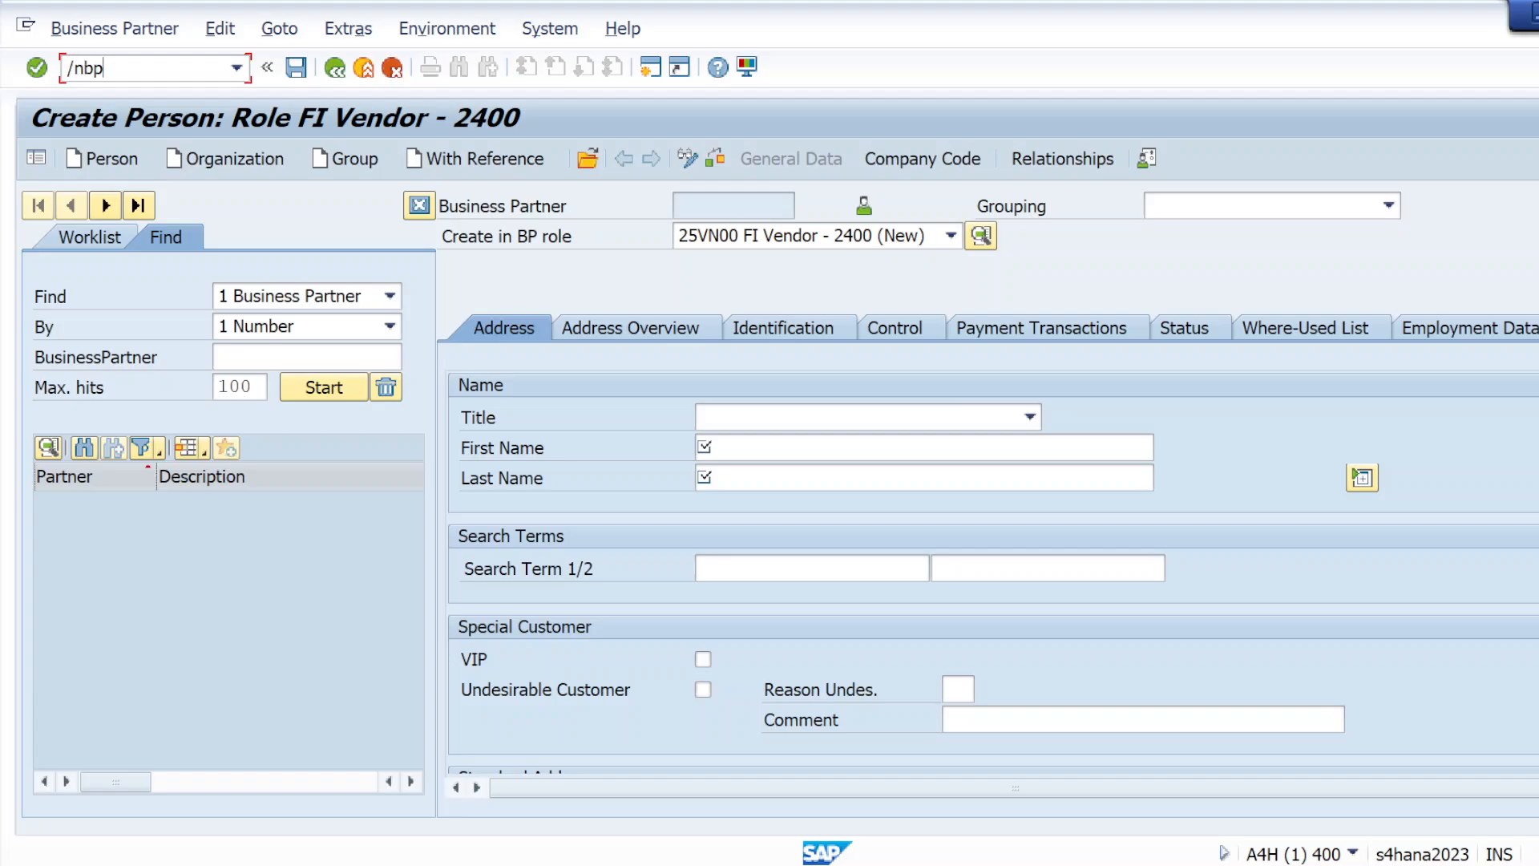
pyautogui.press('Return')
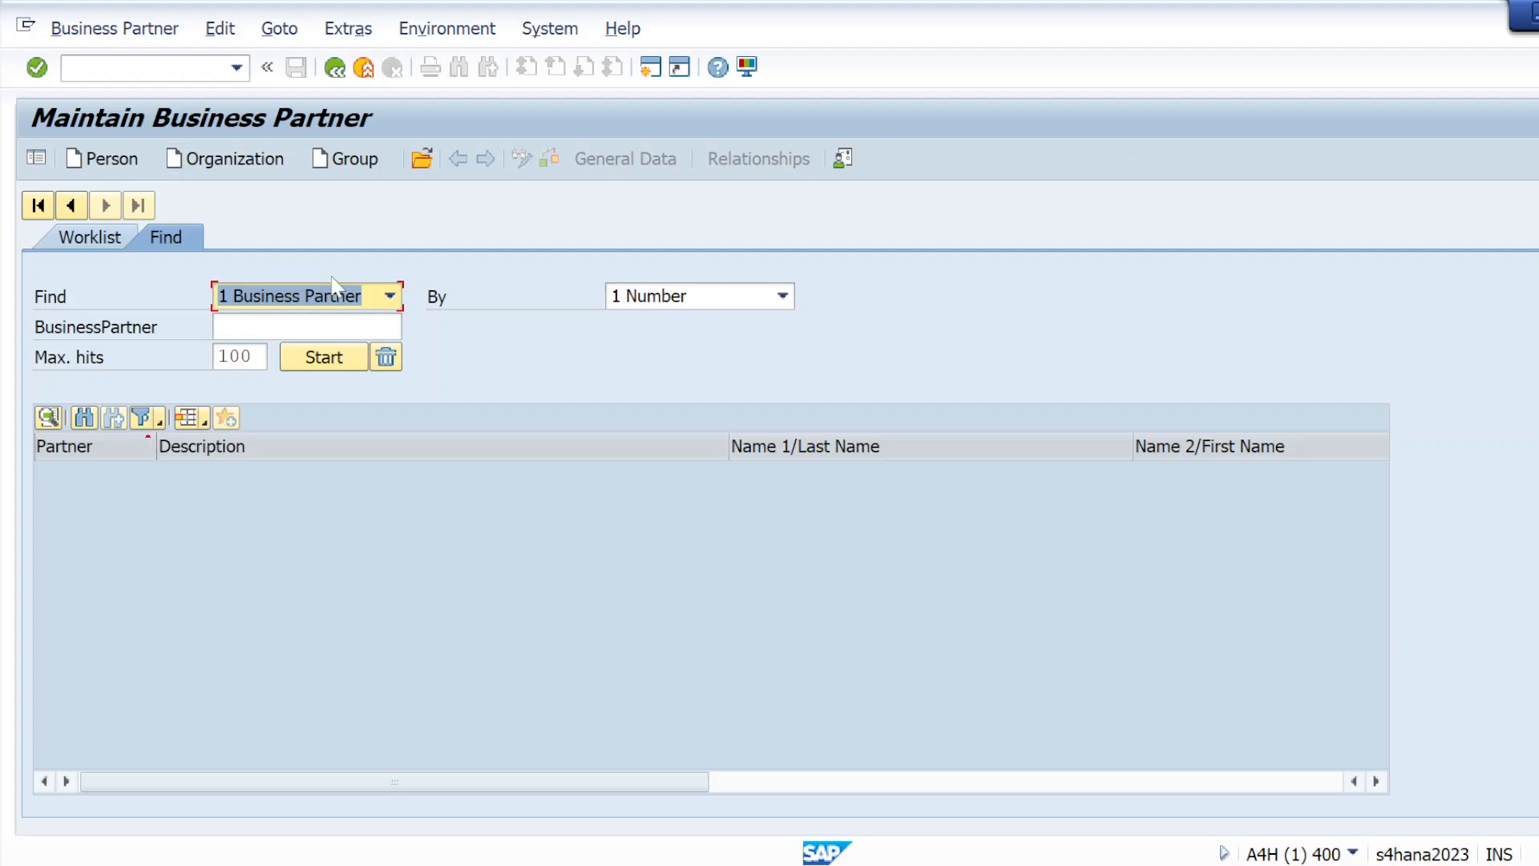
pyautogui.click(193, 163)
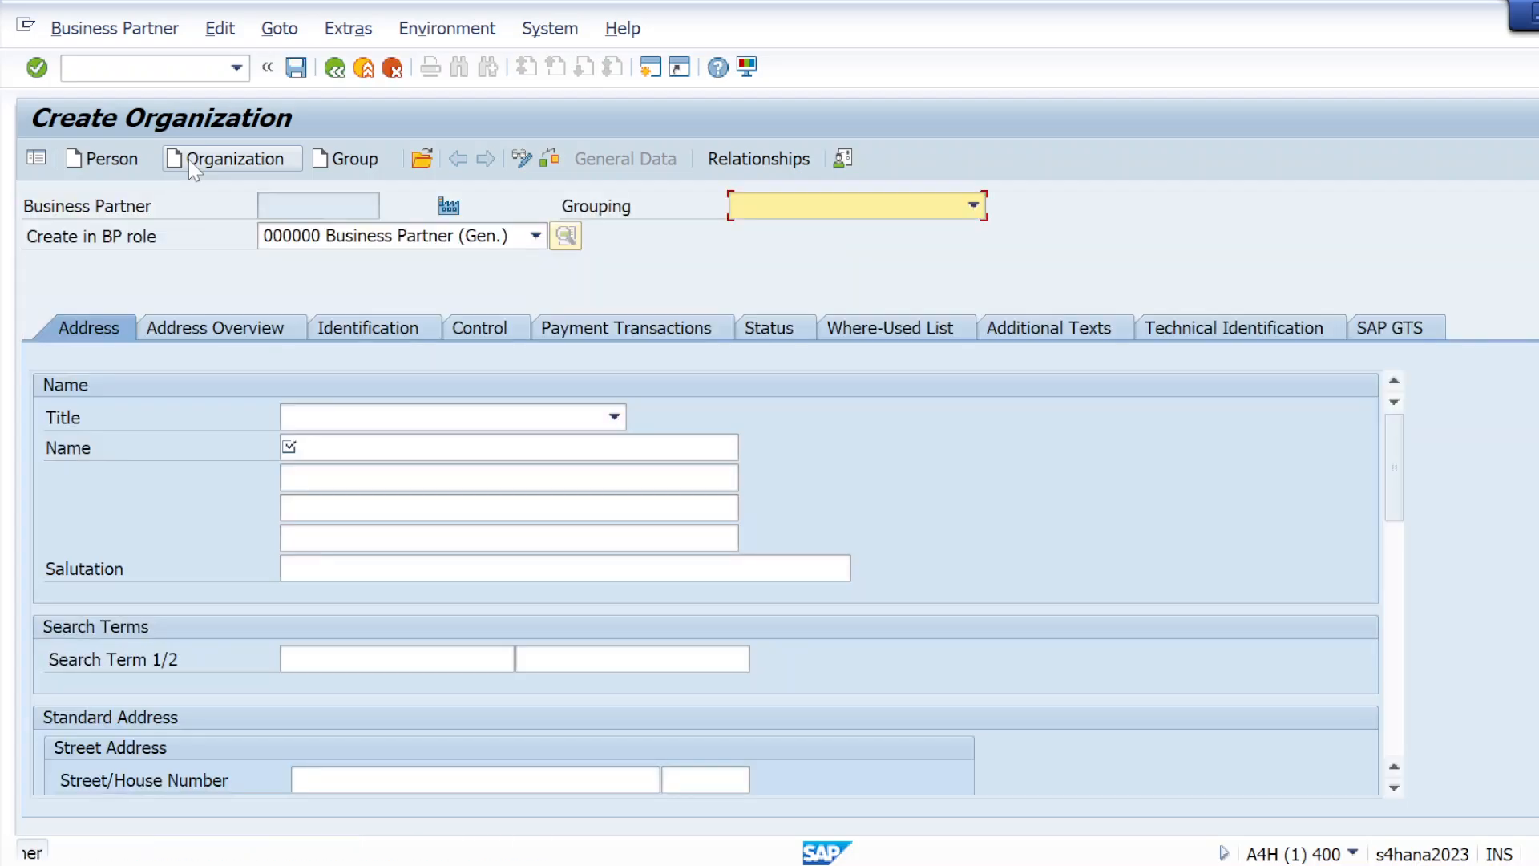
# View the available BP roles and compare the Create Organization screen with the ECC Create Vendor initial screen
pyautogui.click(535, 236)
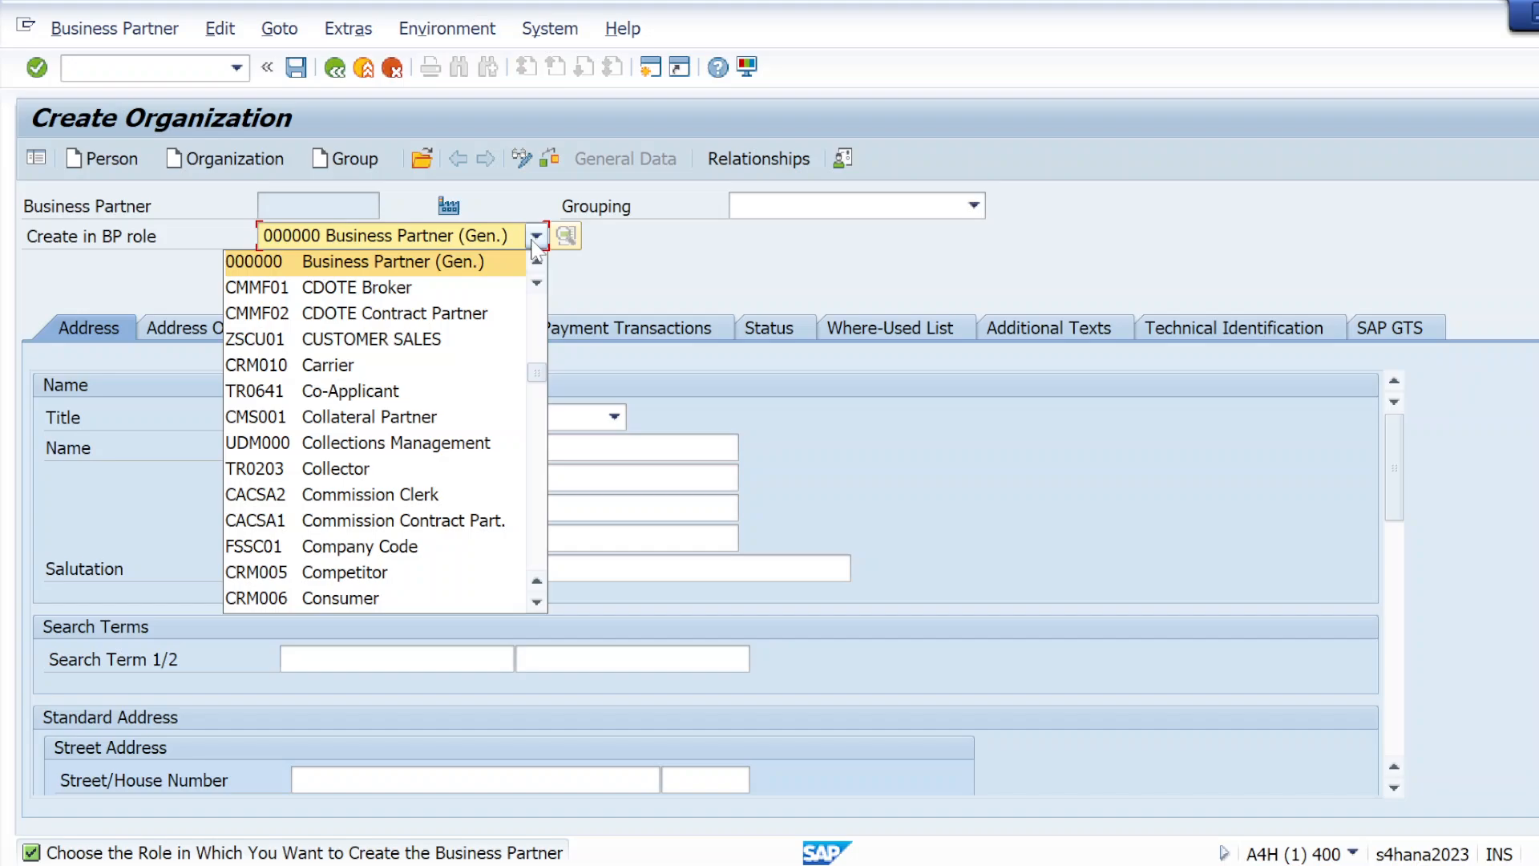
pyautogui.click(737, 284)
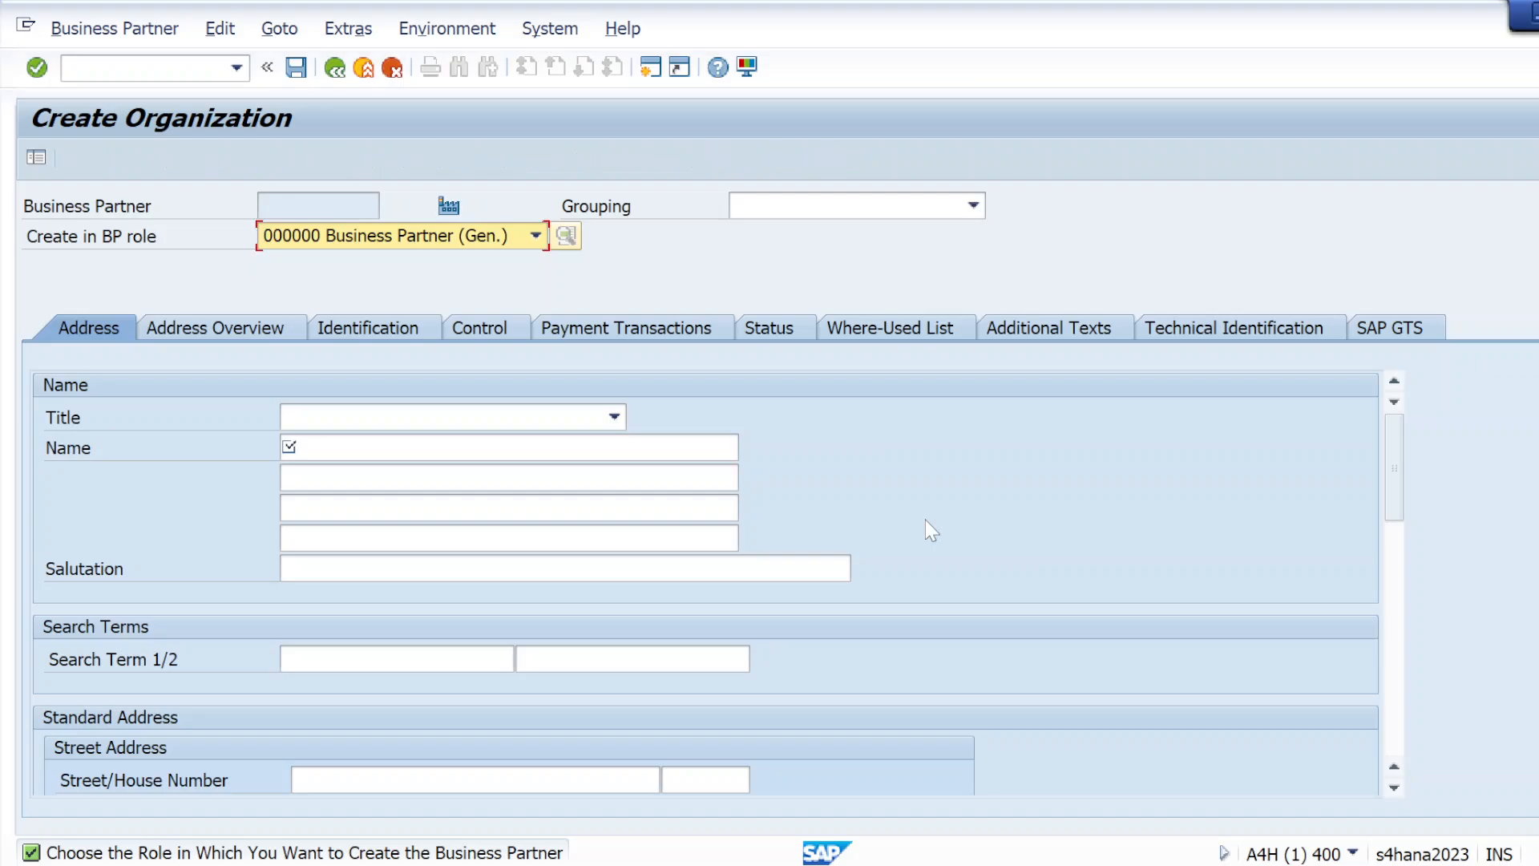
pyautogui.hotkey('alt', 'Tab')
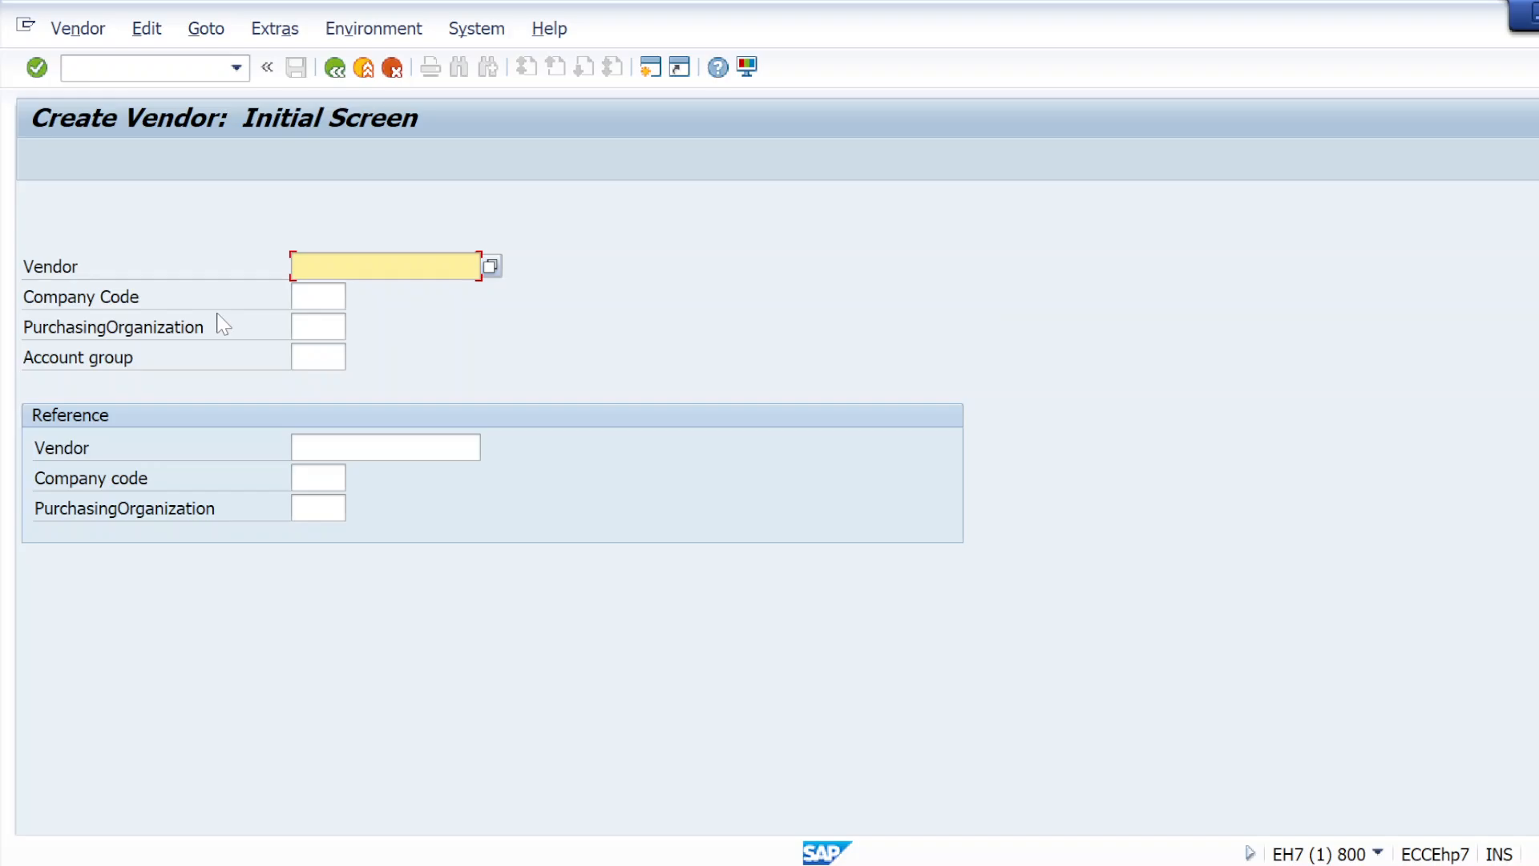
pyautogui.hotkey('alt', 'Tab')
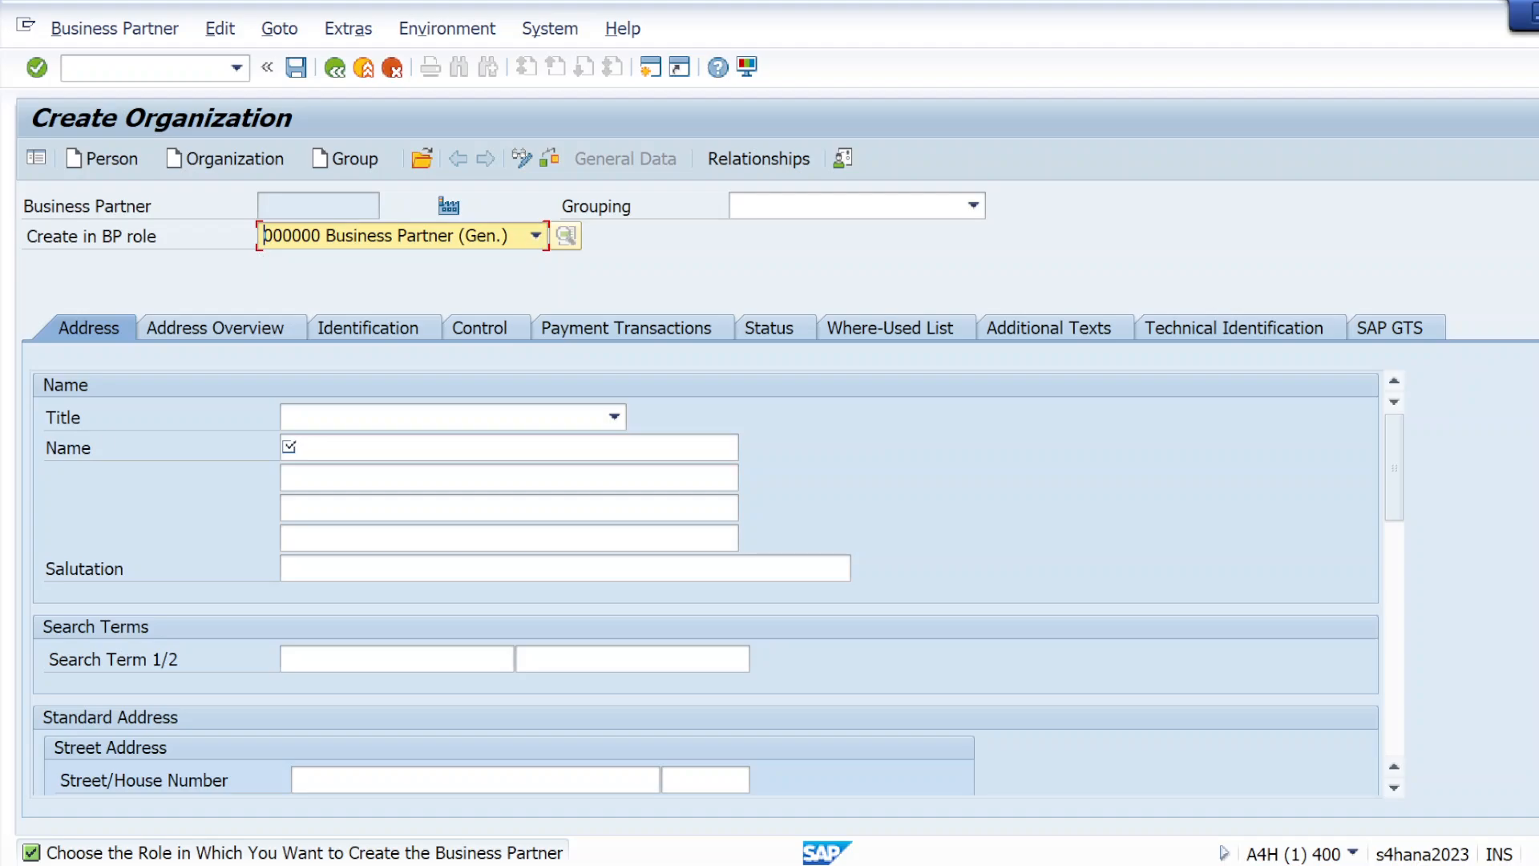
# Browse the BP role choices for the new organization down to the FI Customer and FI Vendor roles without changing the role
pyautogui.click(542, 243)
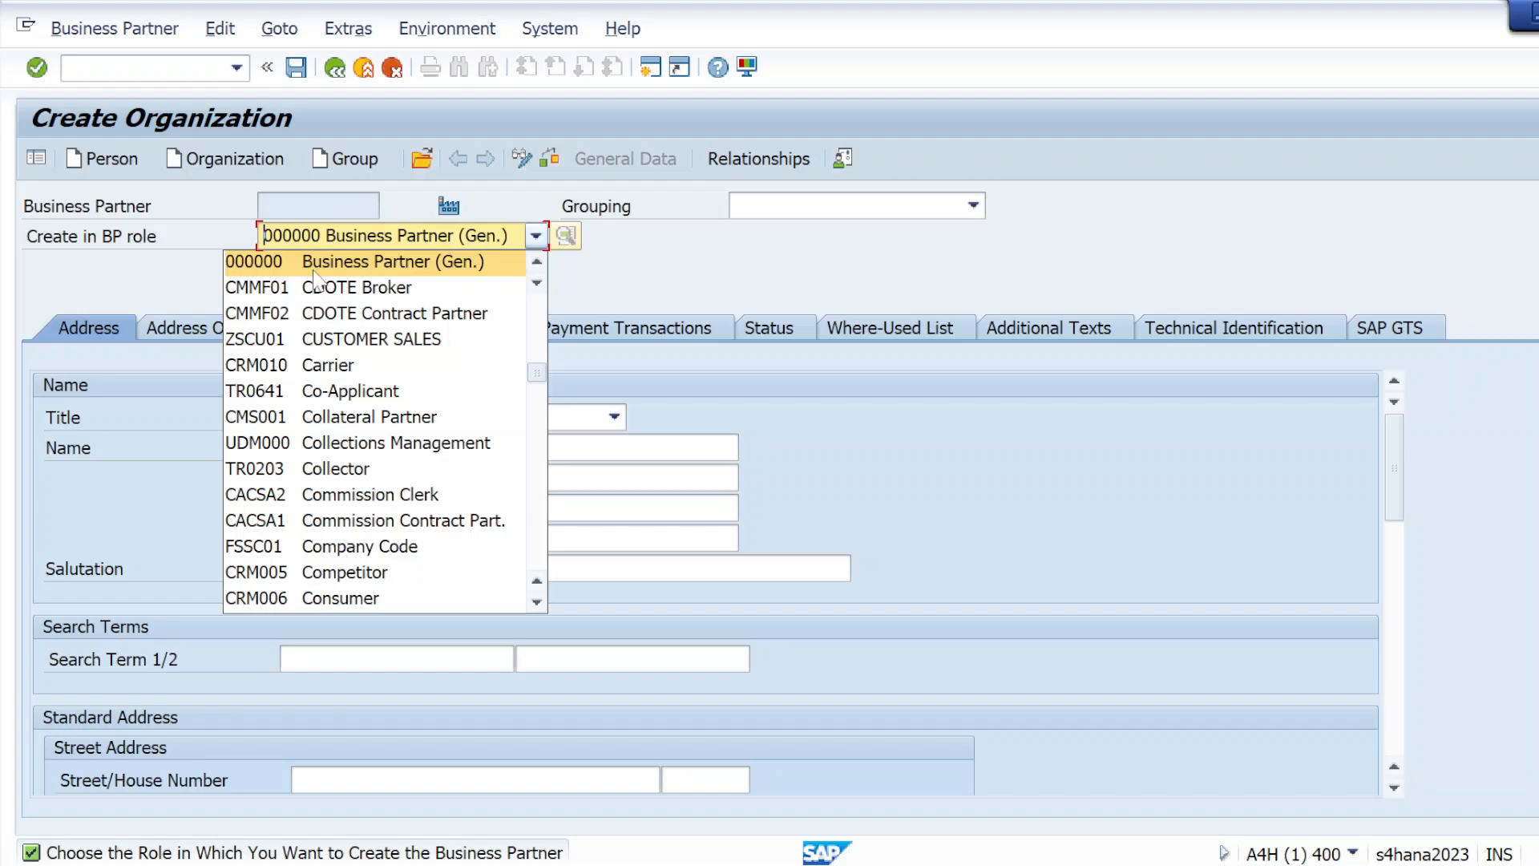
pyautogui.click(539, 600)
pyautogui.click(540, 600)
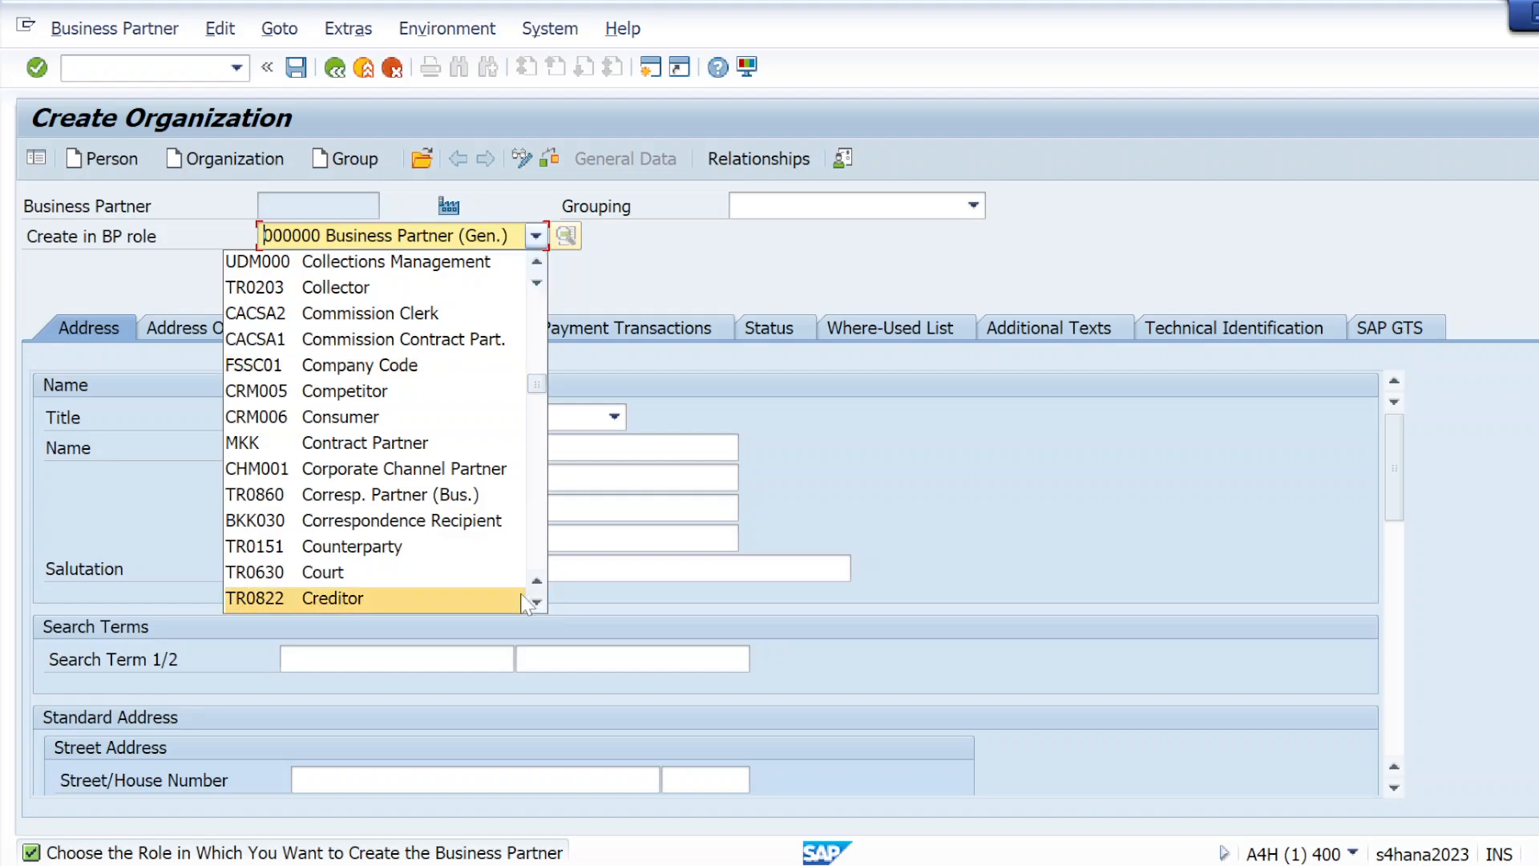
pyautogui.scroll(-6, 425, 481)
pyautogui.scroll(-1, 425, 517)
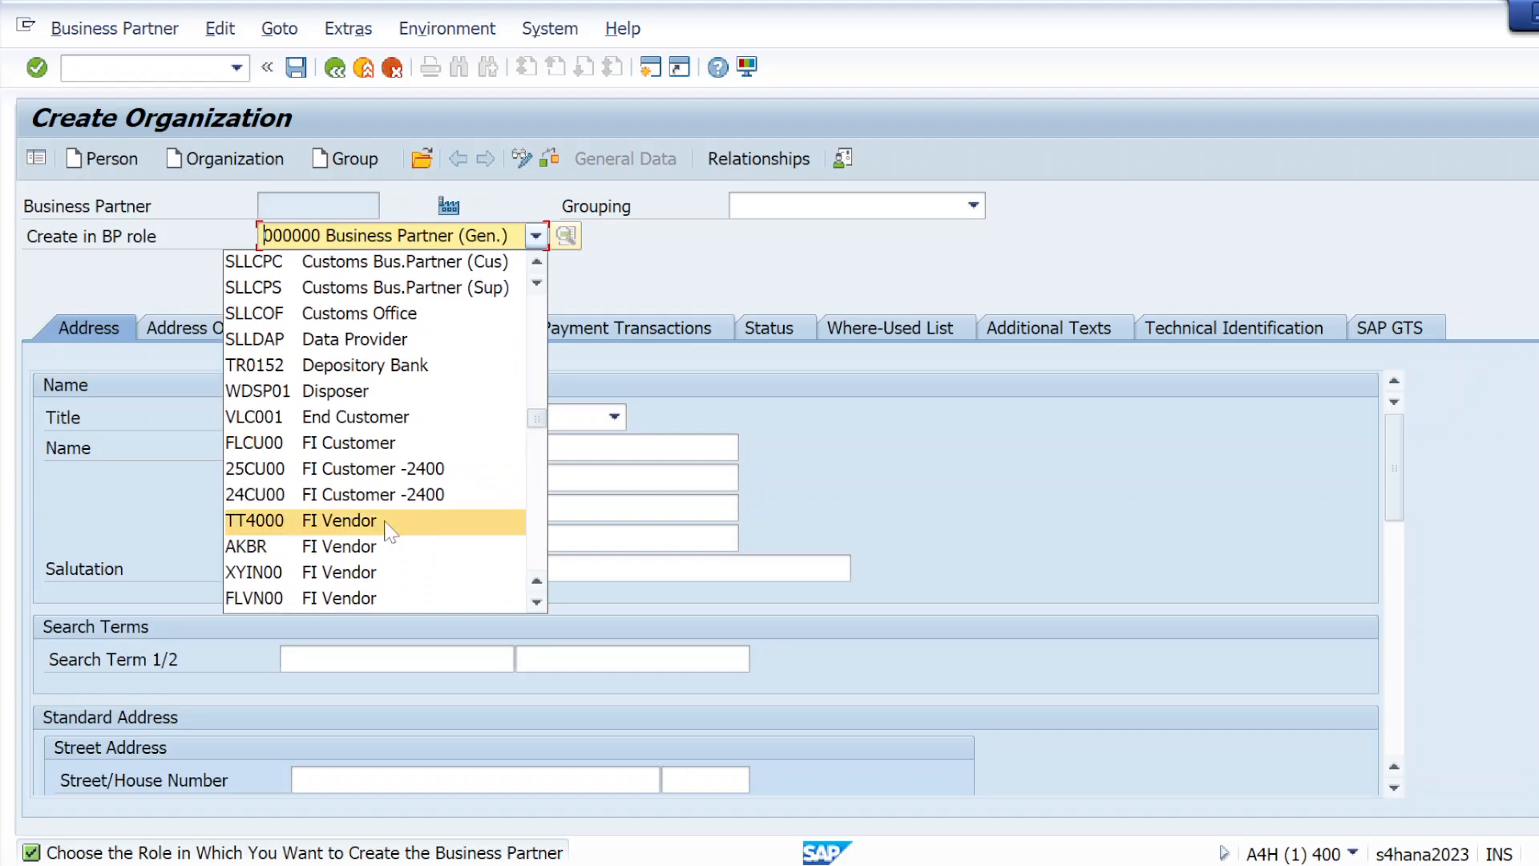
pyautogui.scroll(-1, 332, 548)
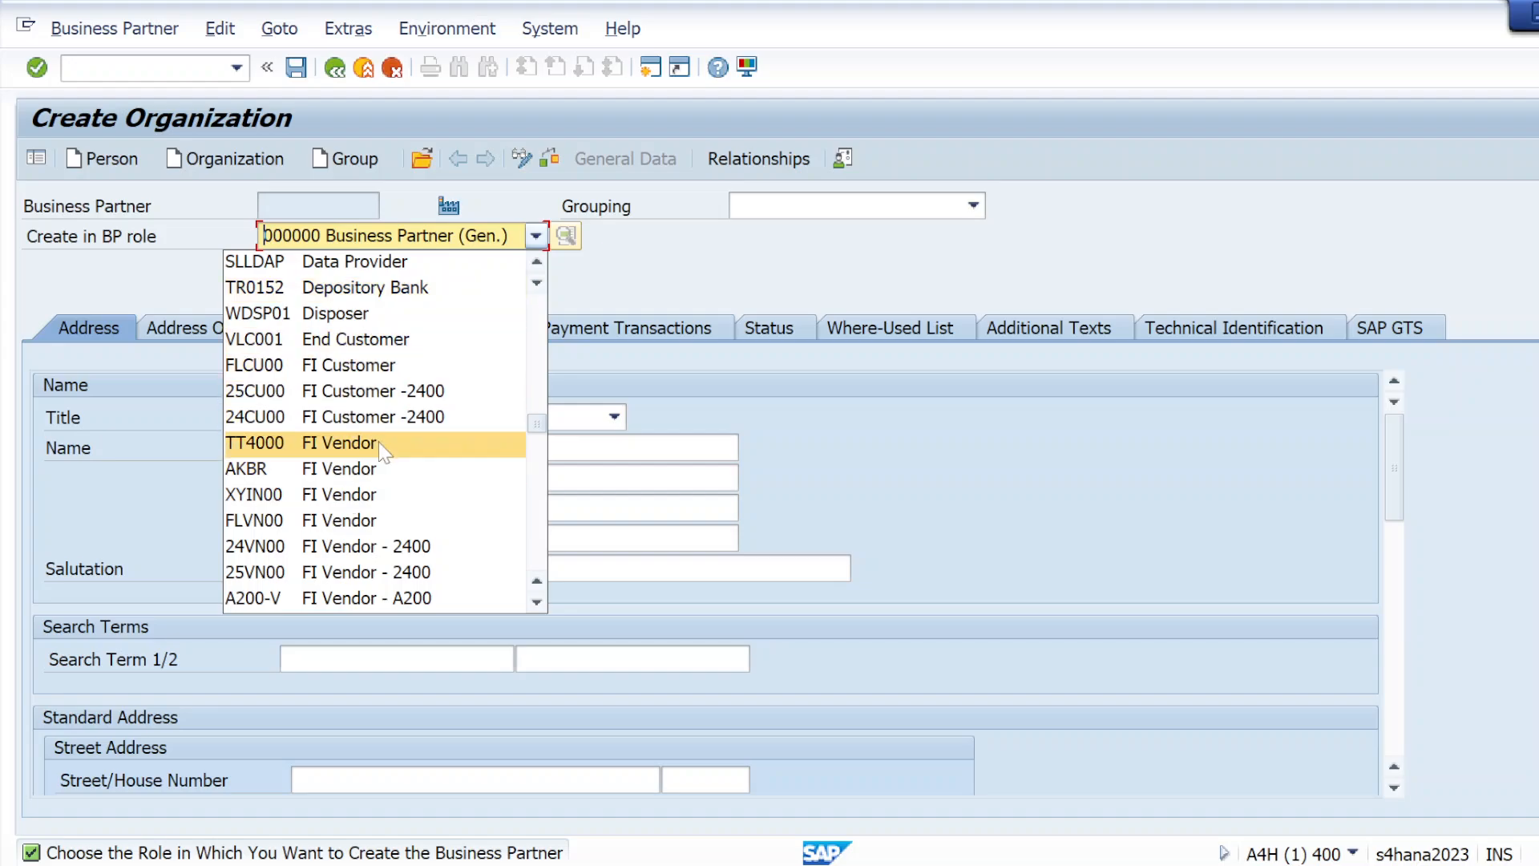
pyautogui.click(613, 295)
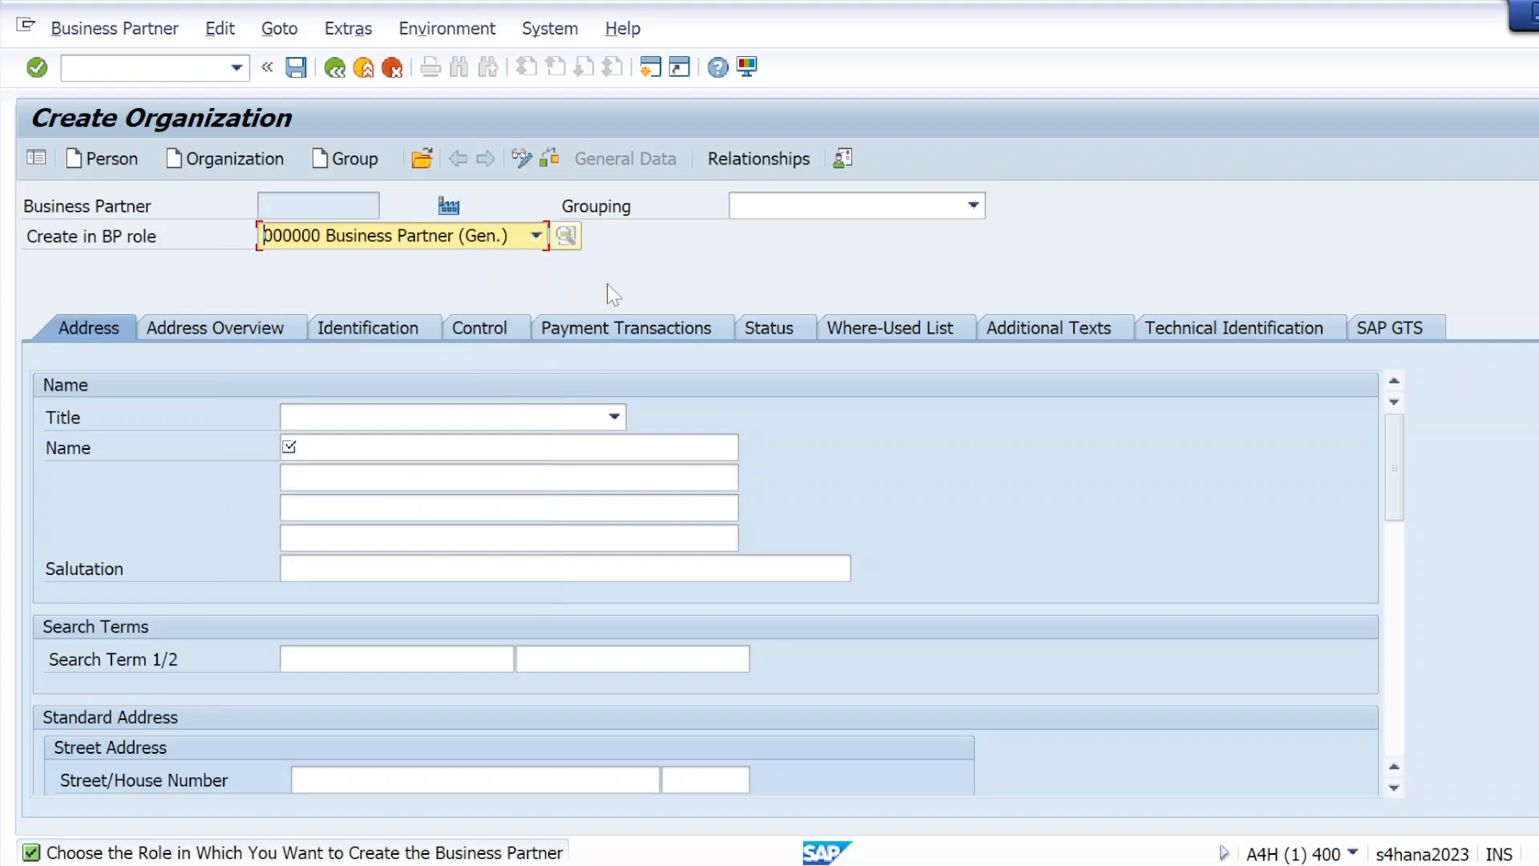
pyautogui.click(535, 236)
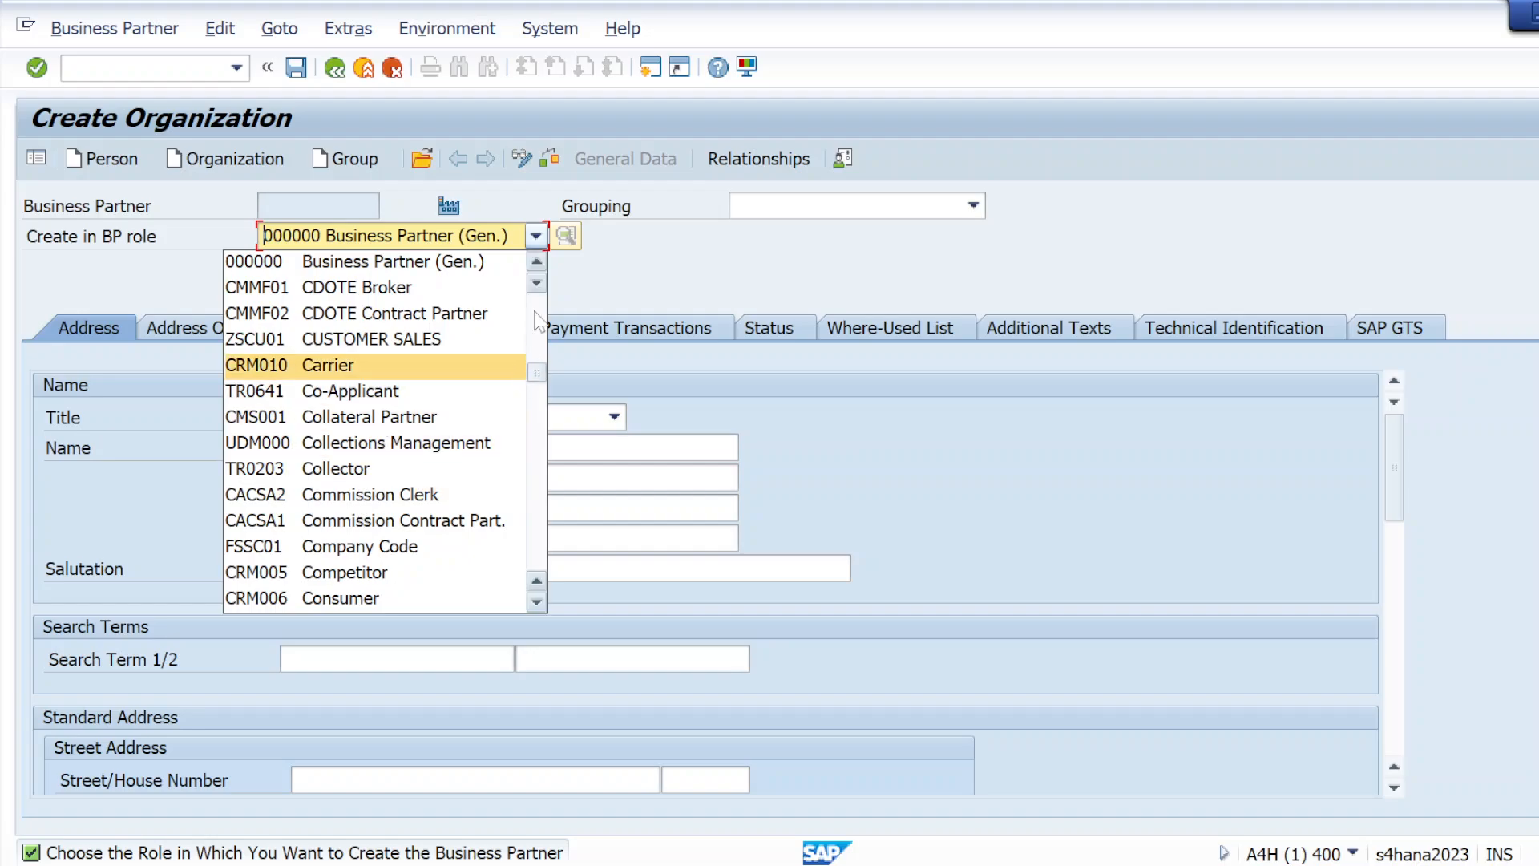
pyautogui.click(647, 277)
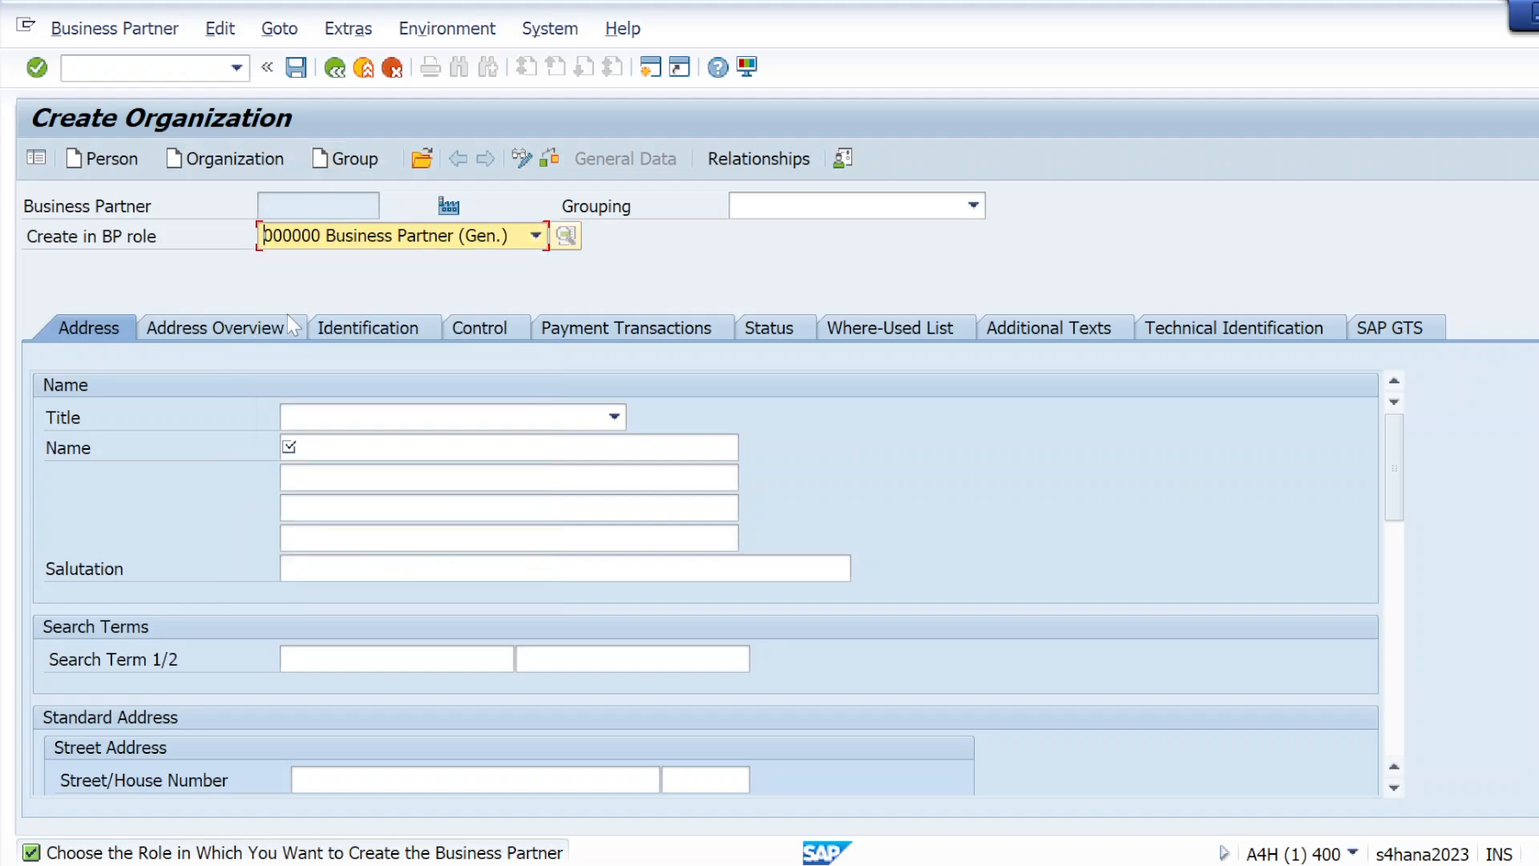
# Switch to the Business Partner PDF notes in Chrome and read the Views required in SAP MM section on page 3
pyautogui.hotkey('alt', 'Tab')
pyautogui.press('Tab')
pyautogui.press('Tab')
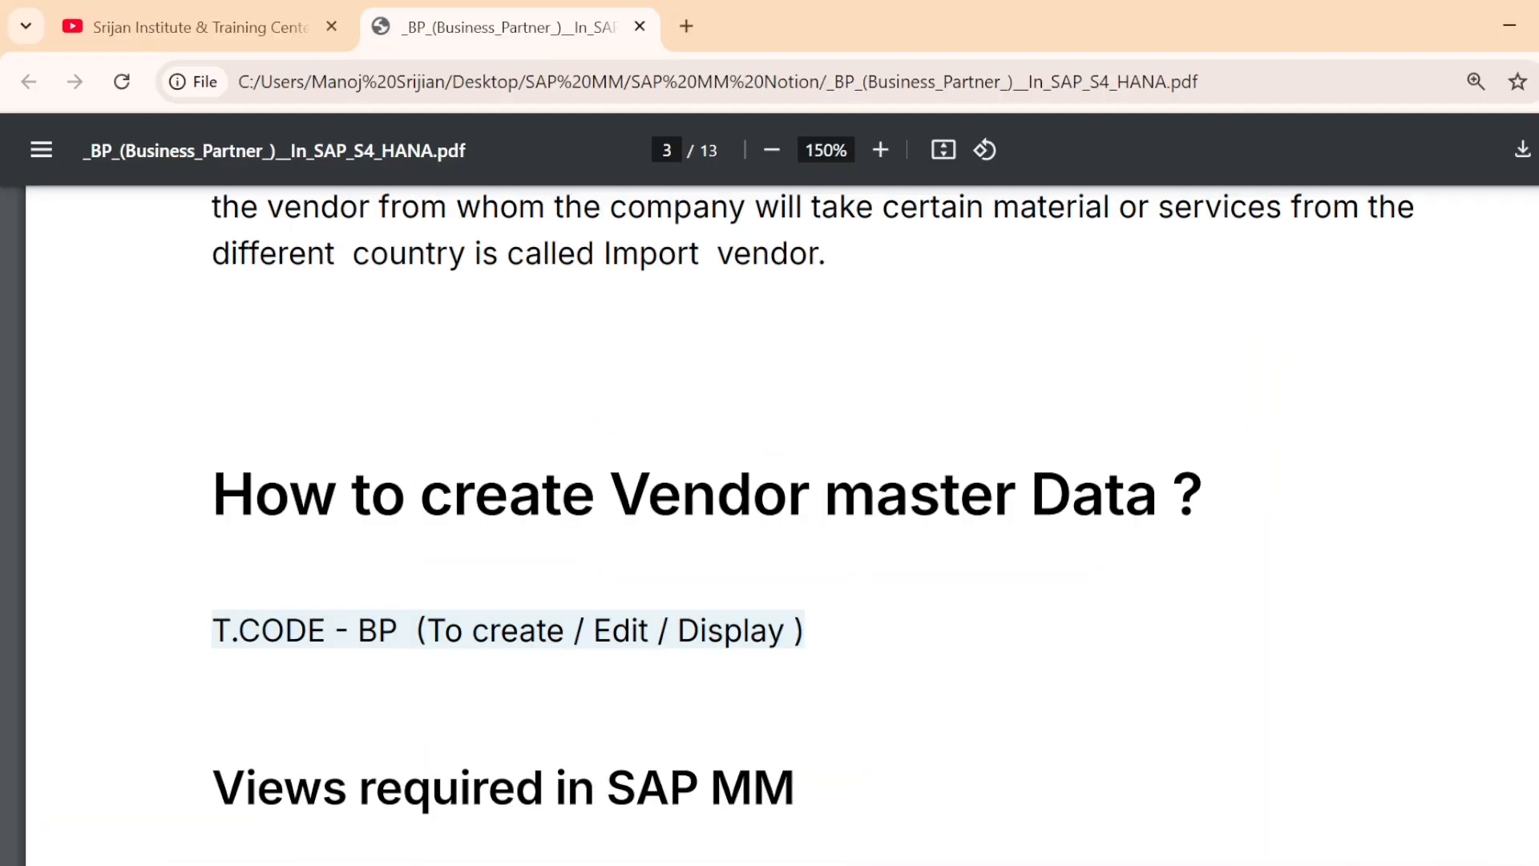
pyautogui.scroll(-5, 769, 521)
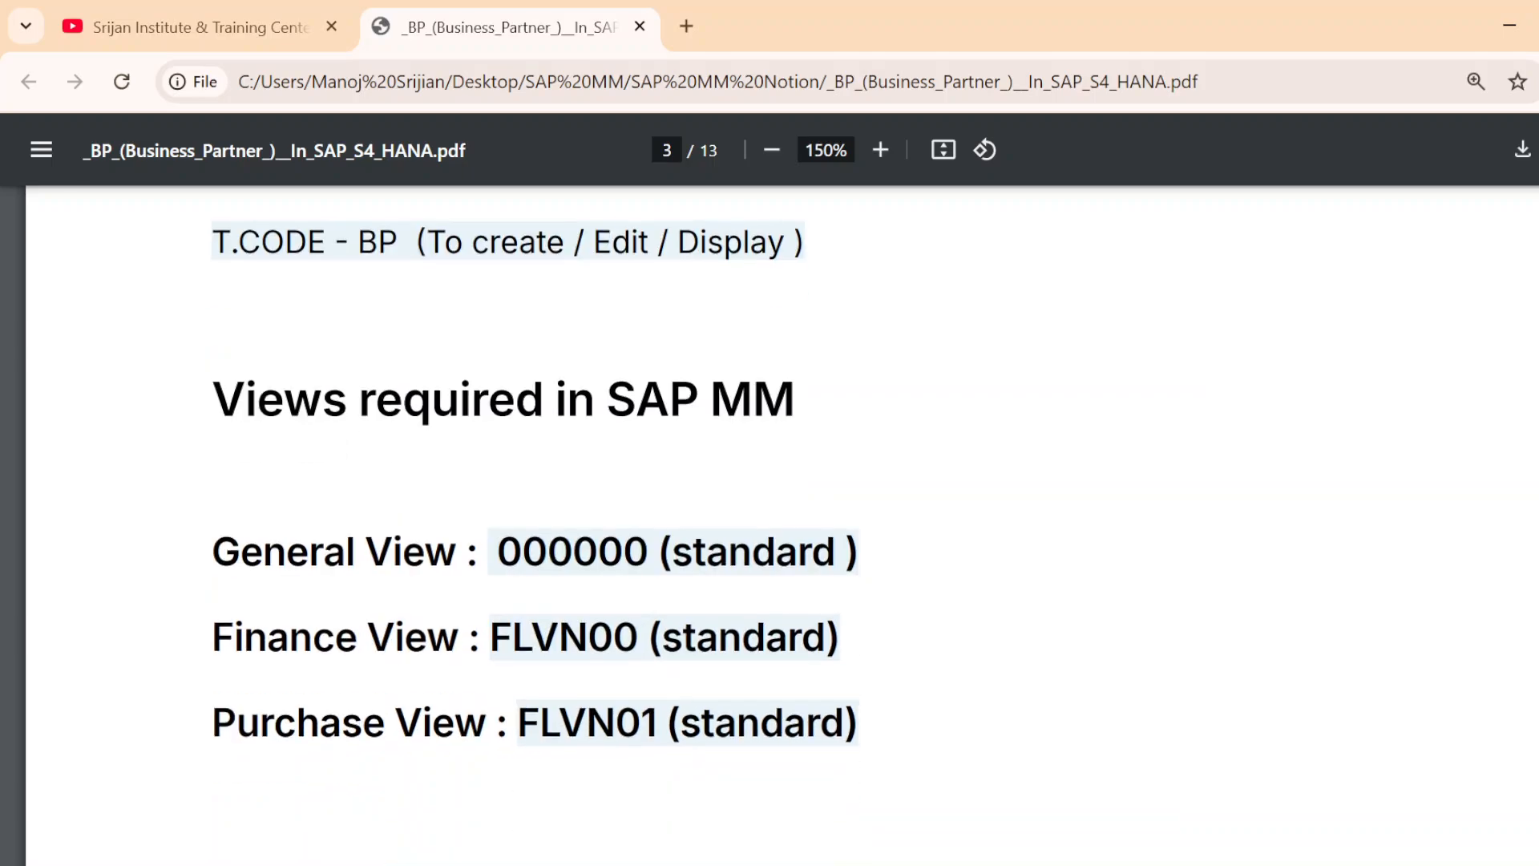
# Review the role codes listed in the PDF notes for the General, Finance and Purchase views
pyautogui.moveTo(497, 553); pyautogui.dragTo(691, 553)
pyautogui.click(691, 554)
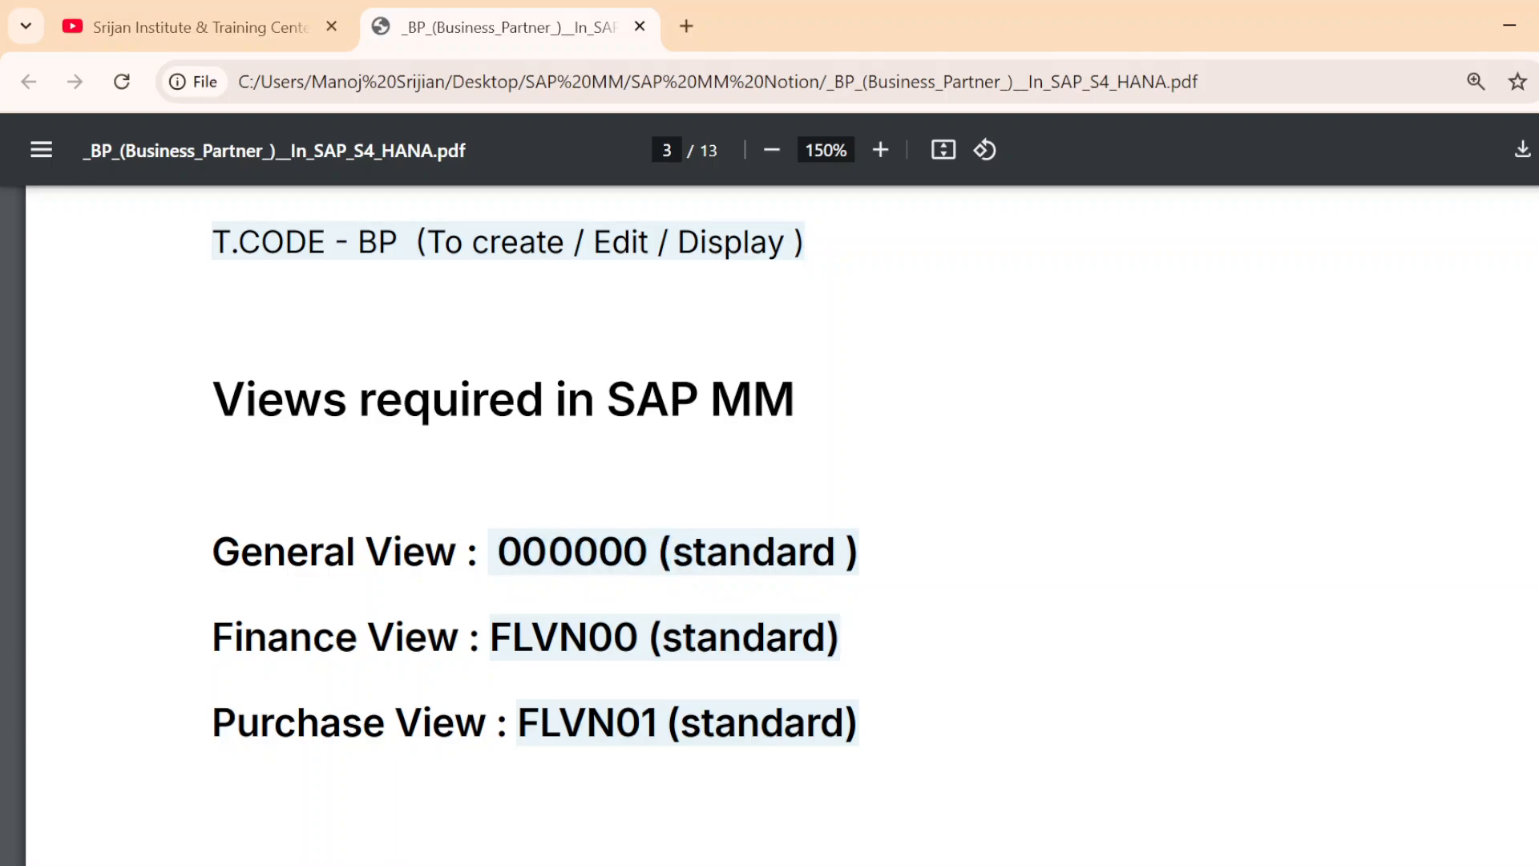
pyautogui.moveTo(460, 637); pyautogui.dragTo(245, 637)
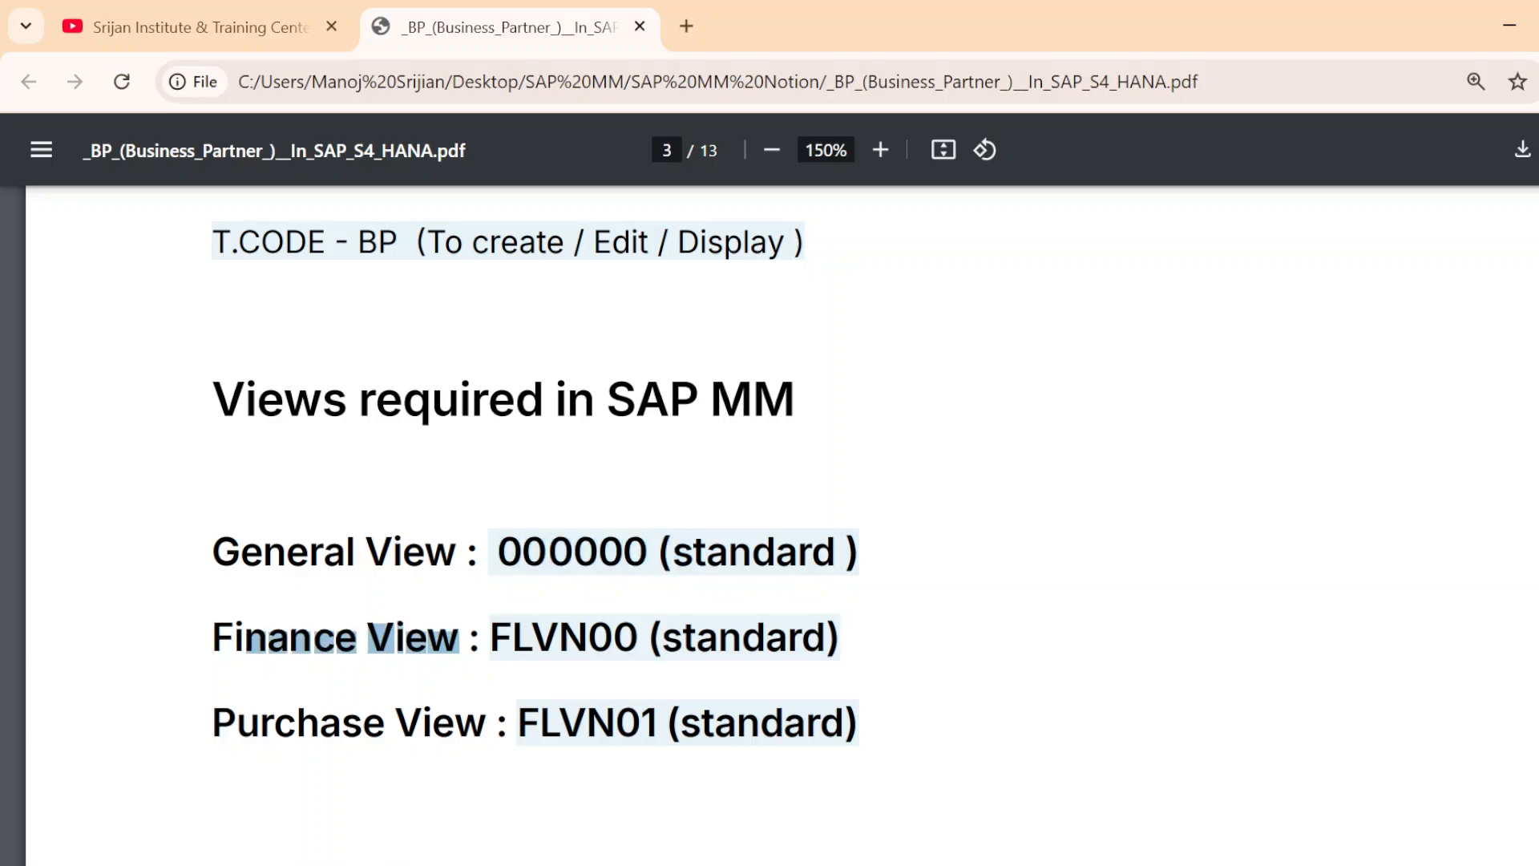
pyautogui.moveTo(639, 637); pyautogui.dragTo(490, 638)
pyautogui.moveTo(487, 723); pyautogui.dragTo(238, 723)
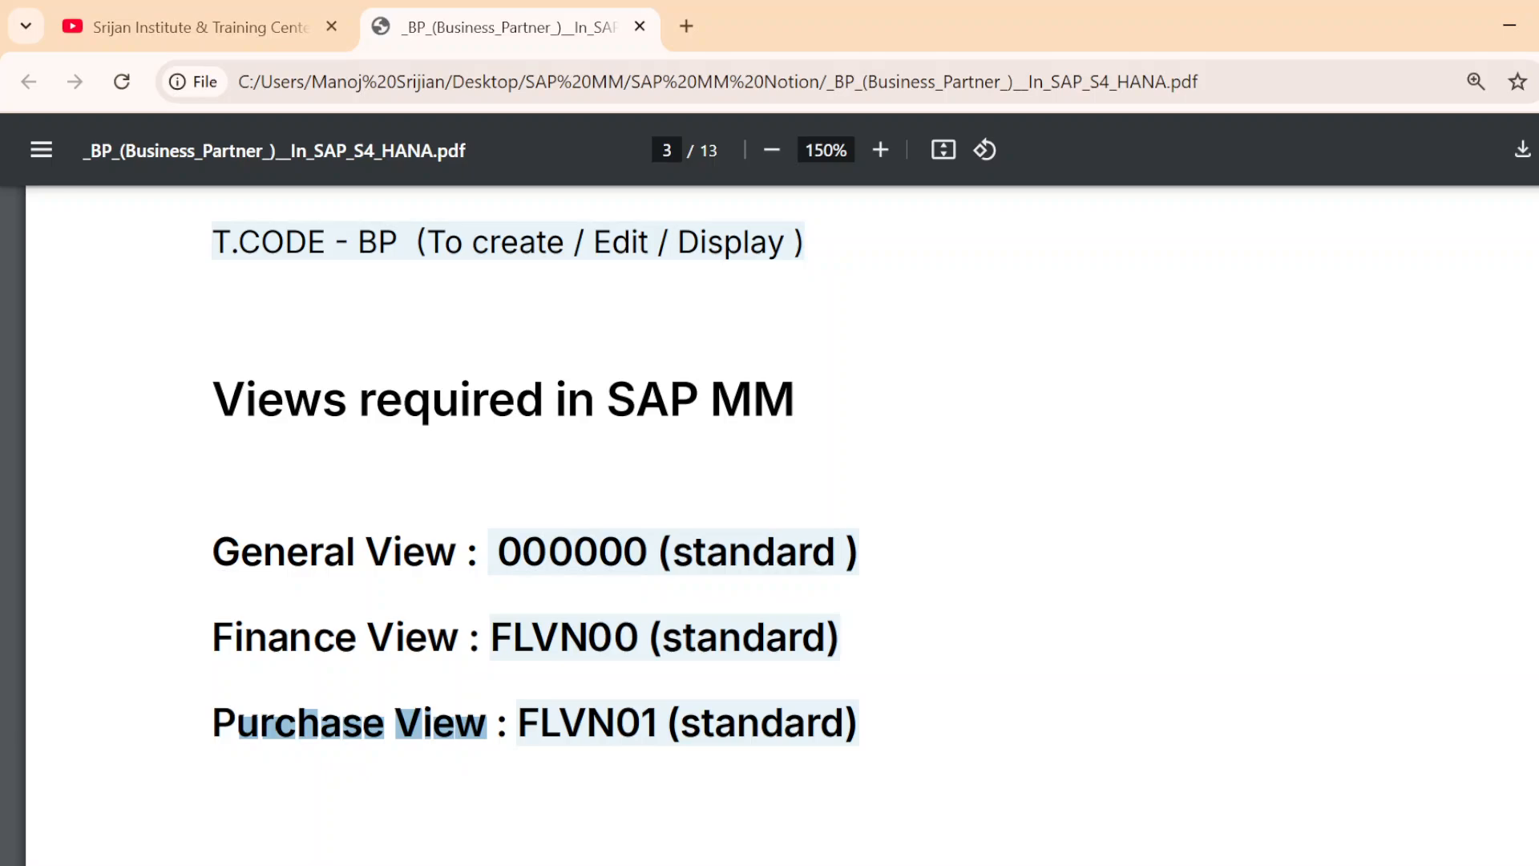
pyautogui.scroll(-3, 534, 473)
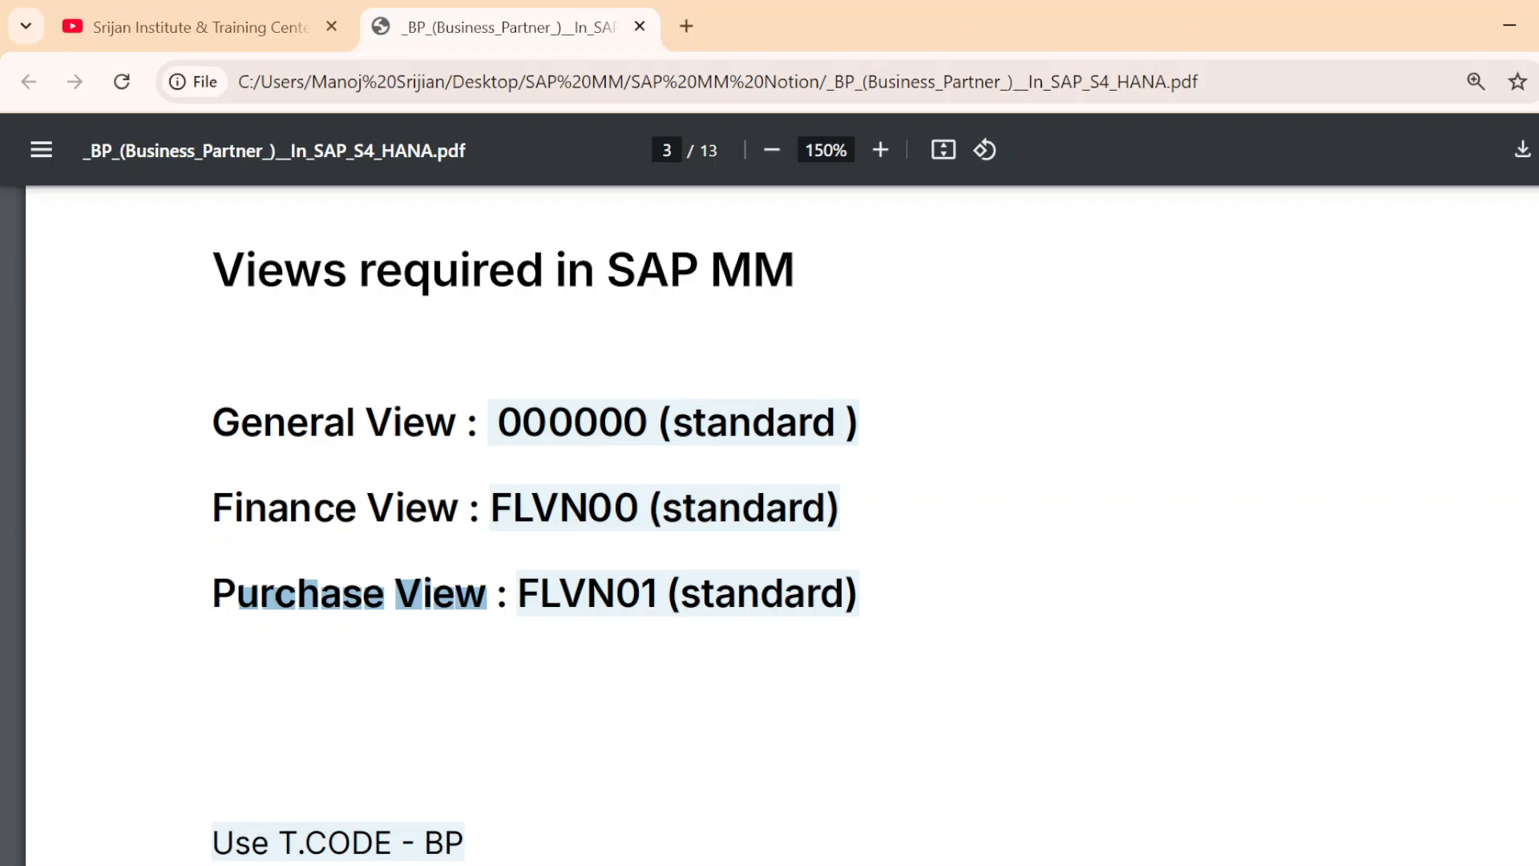
# Switch to the S/4HANA Create Organization window, restart transaction BP with /nbp and start creating a new organization
pyautogui.hotkey('alt', 'Tab')
pyautogui.hotkey('alt', 'Tab')
pyautogui.hotkey('alt', 'shift', 'Tab')
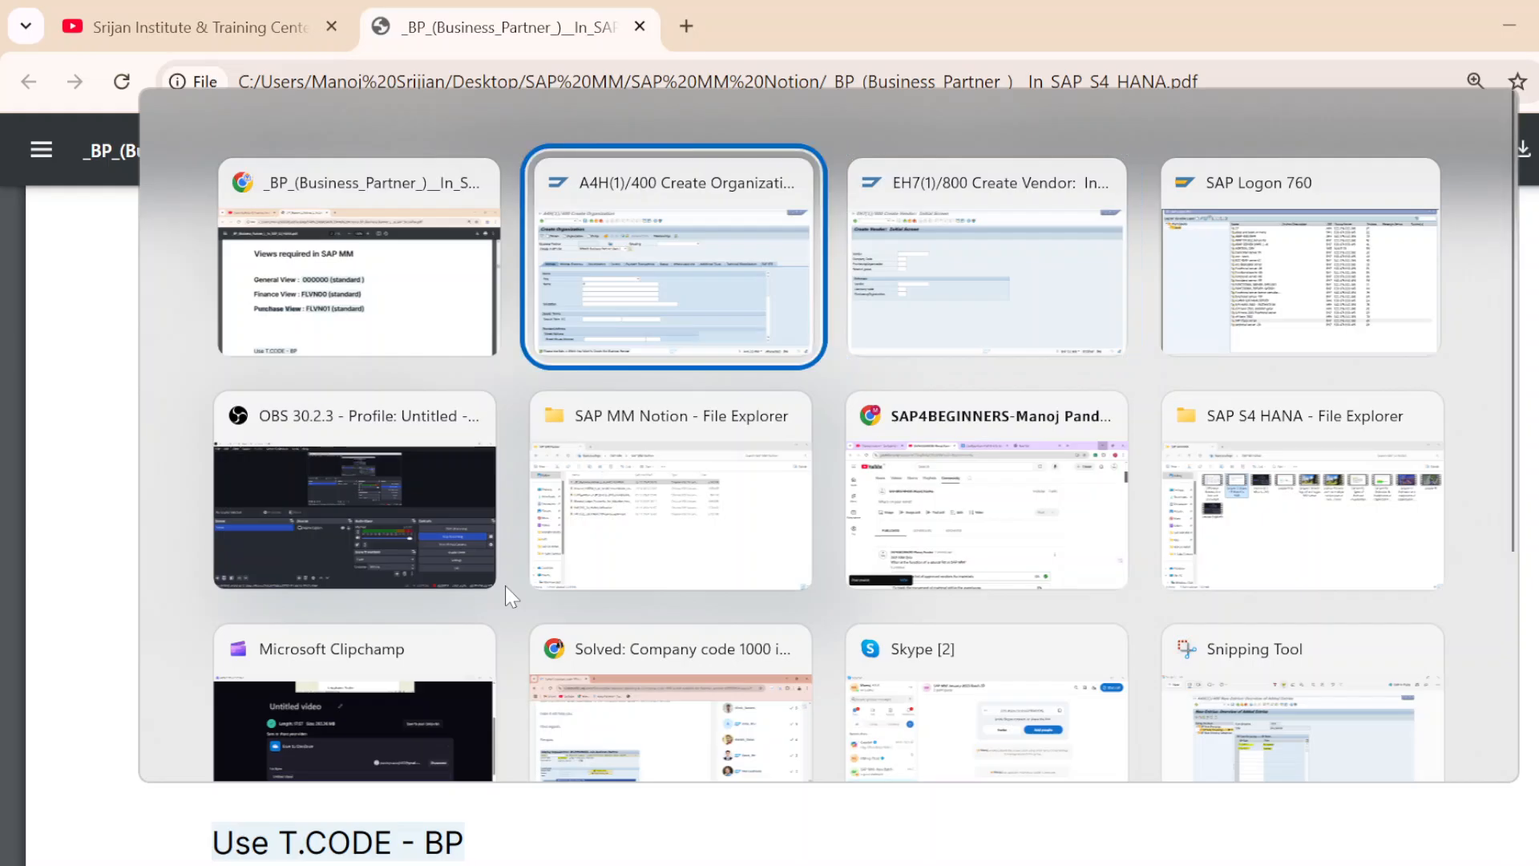
pyautogui.click(154, 69)
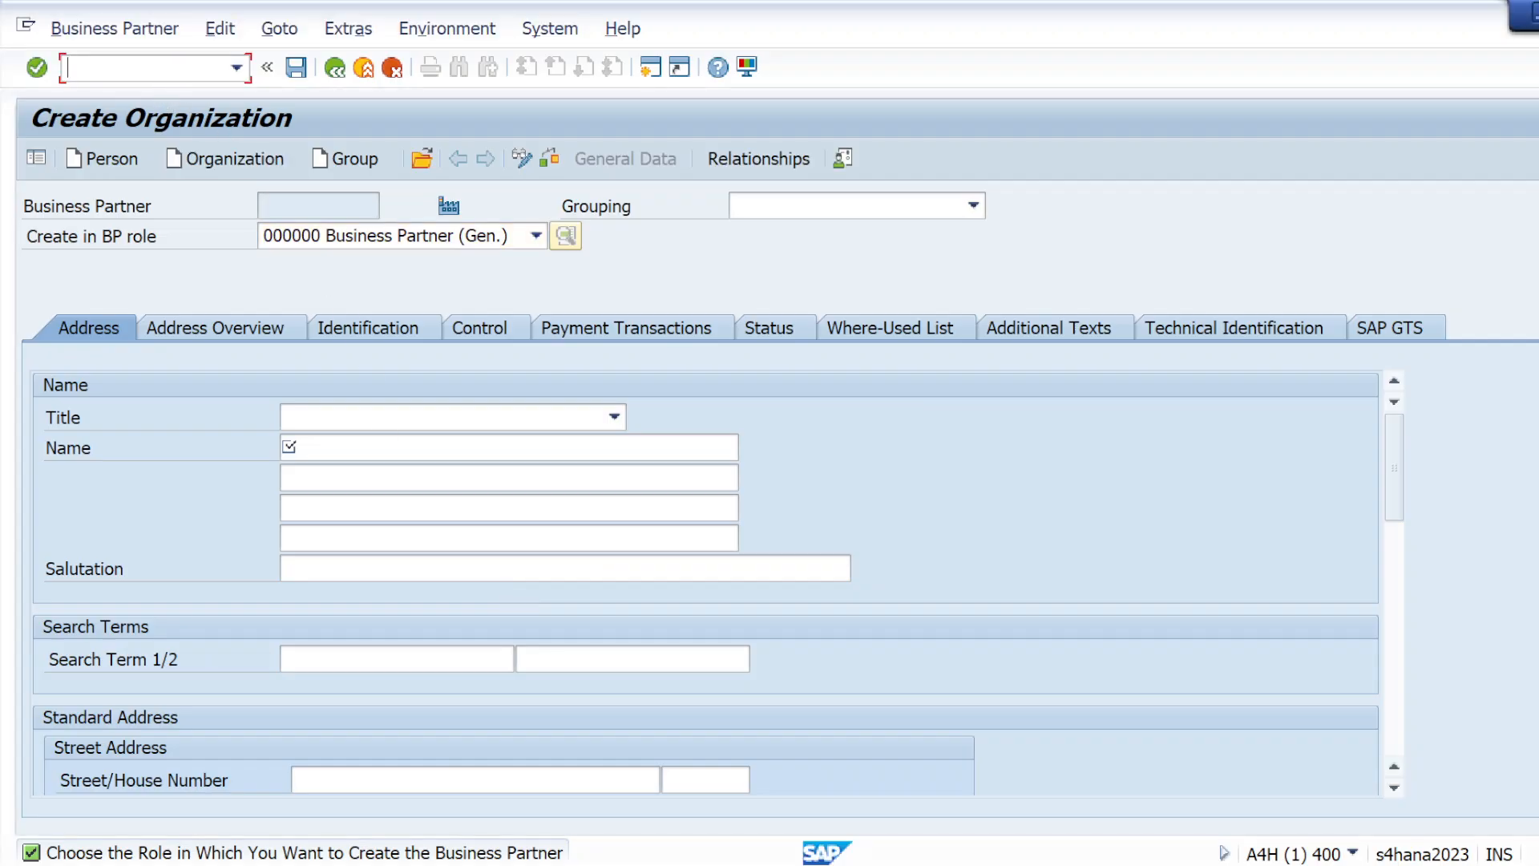
pyautogui.write('/nbp')
pyautogui.press('Return')
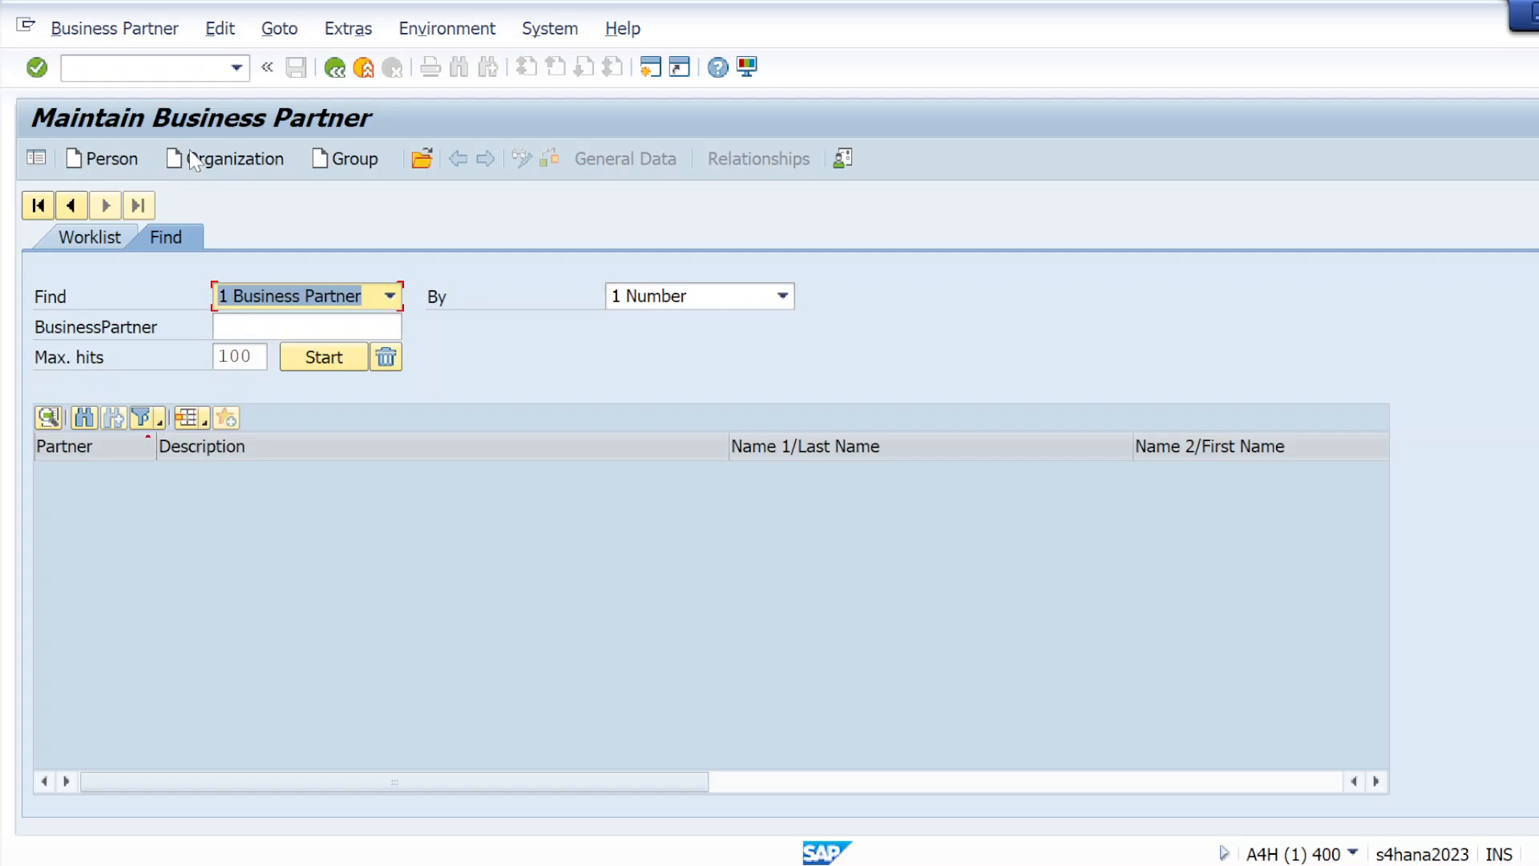
pyautogui.click(221, 162)
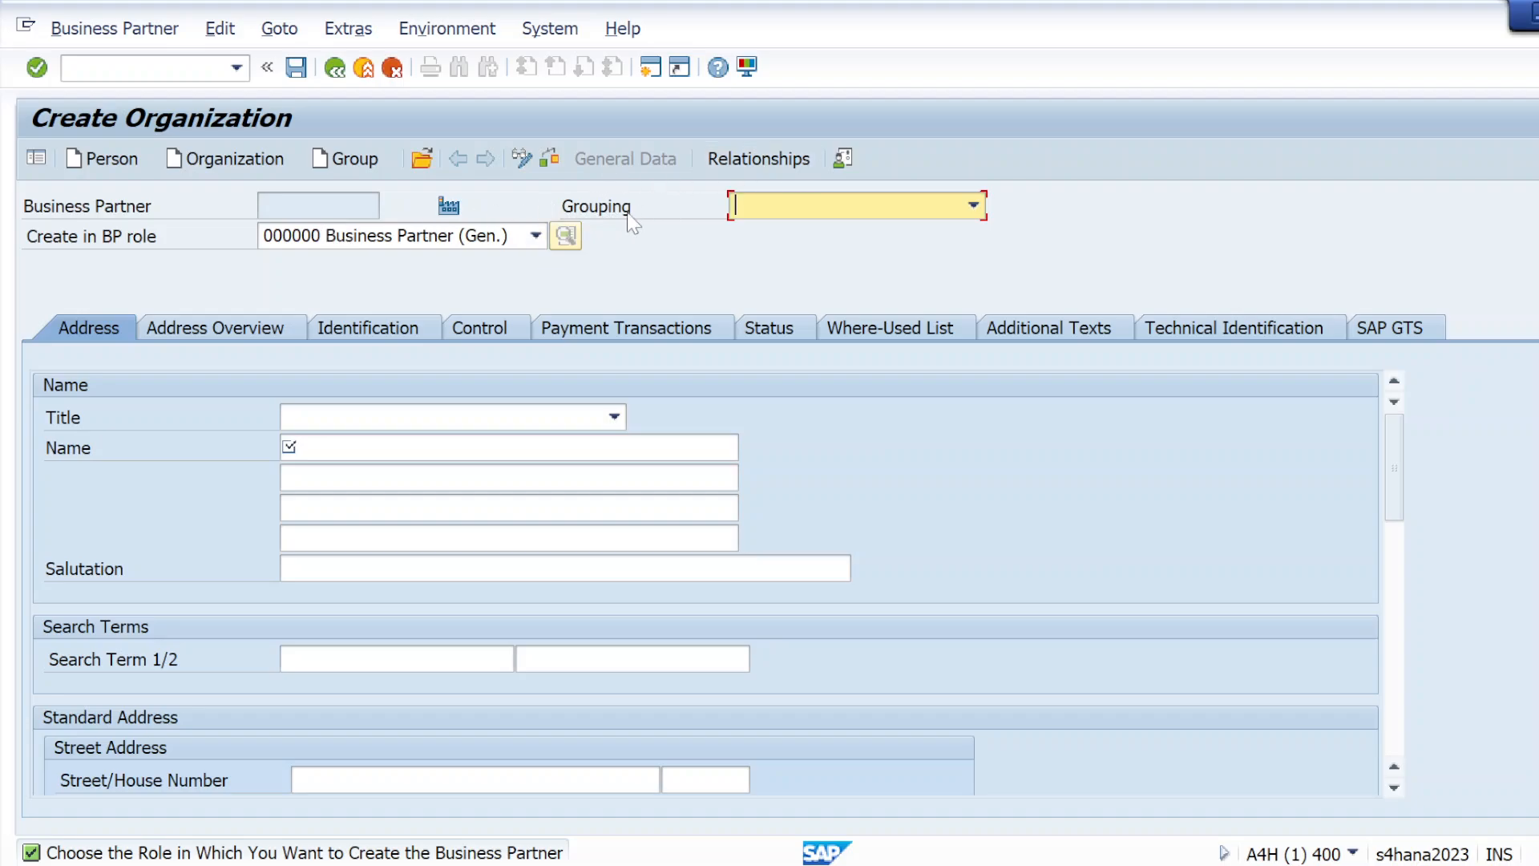
# Browse the available groupings for the new organization and choose RDVN BP (Domestic) Vendor Reliance
pyautogui.click(974, 206)
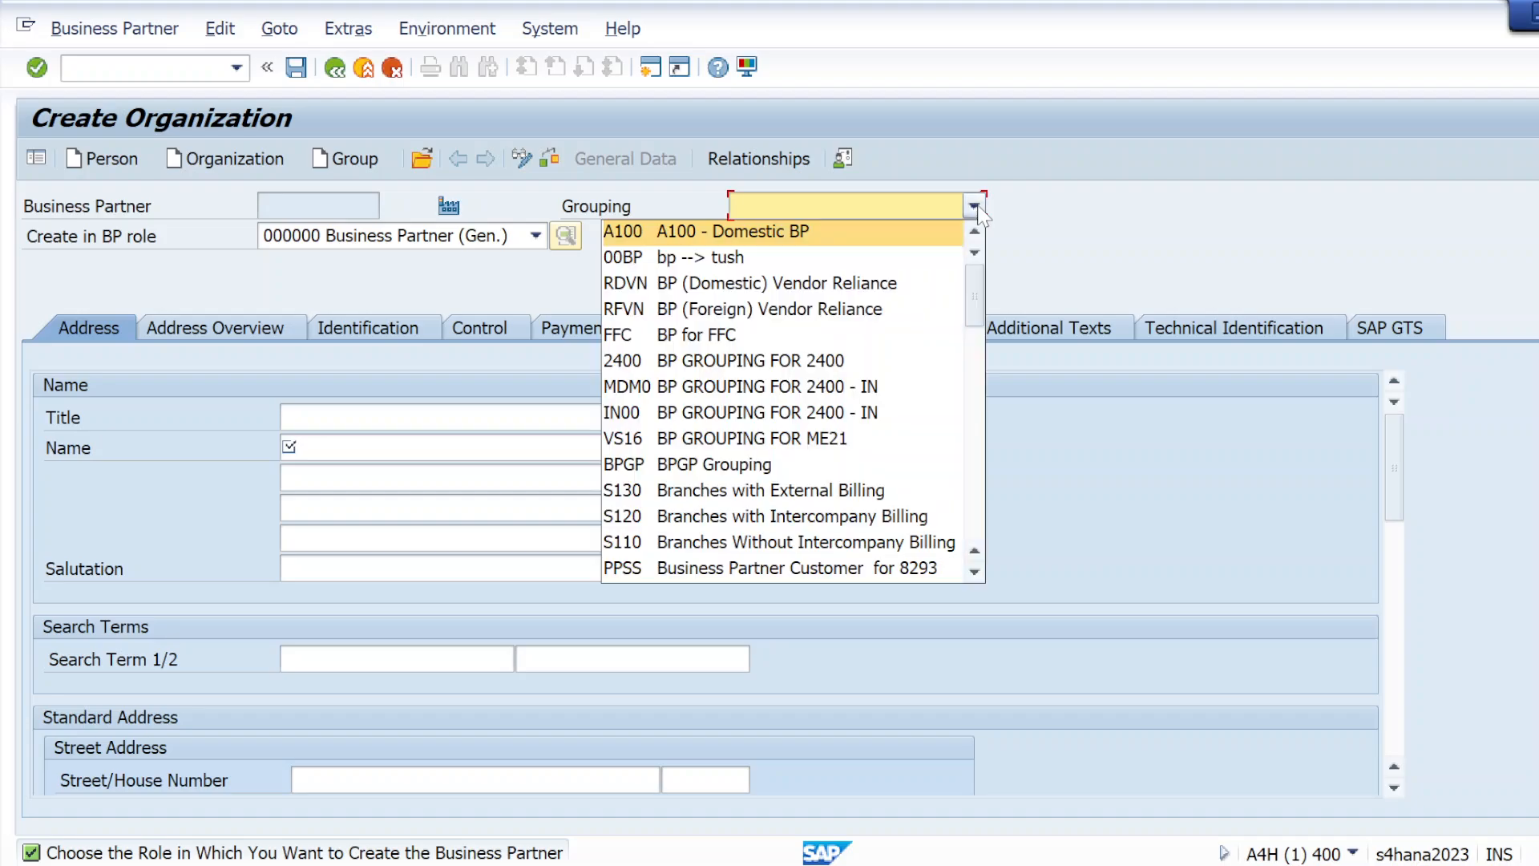
pyautogui.click(1017, 251)
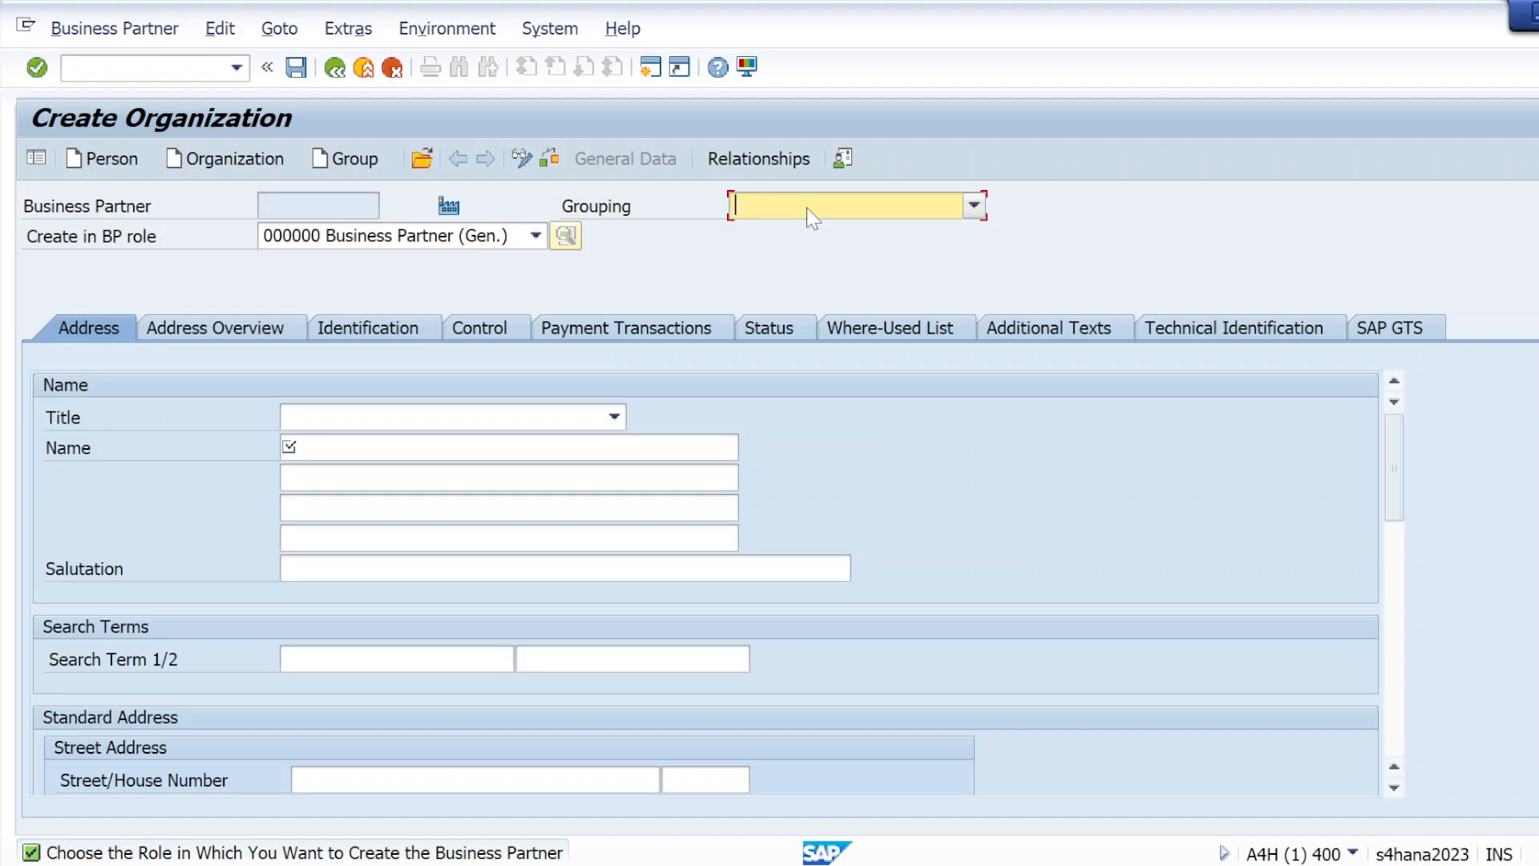
pyautogui.click(974, 205)
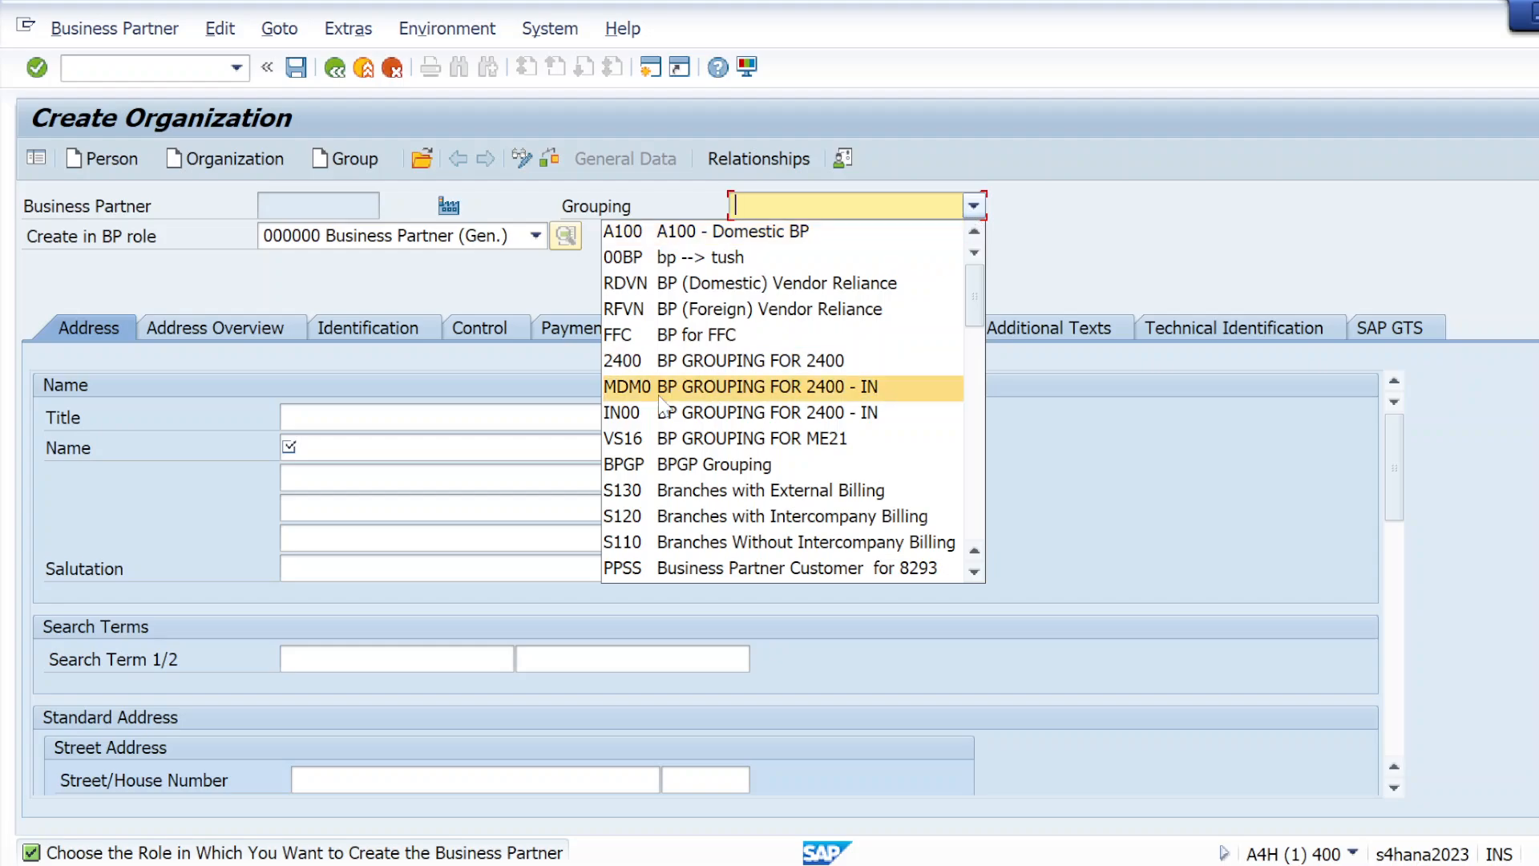
pyautogui.scroll(-1, 691, 517)
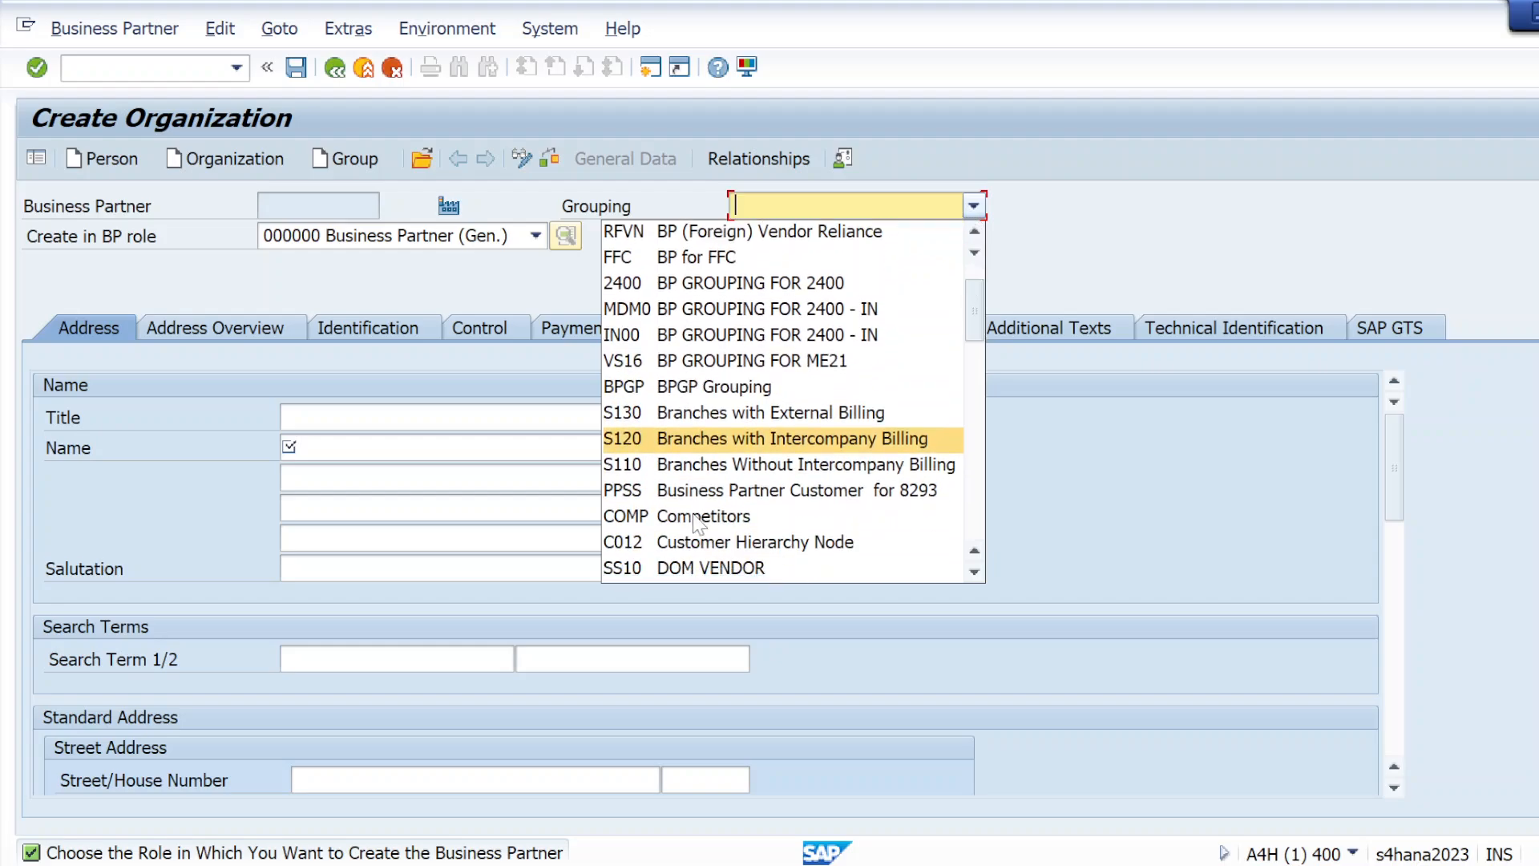
pyautogui.scroll(-1, 720, 502)
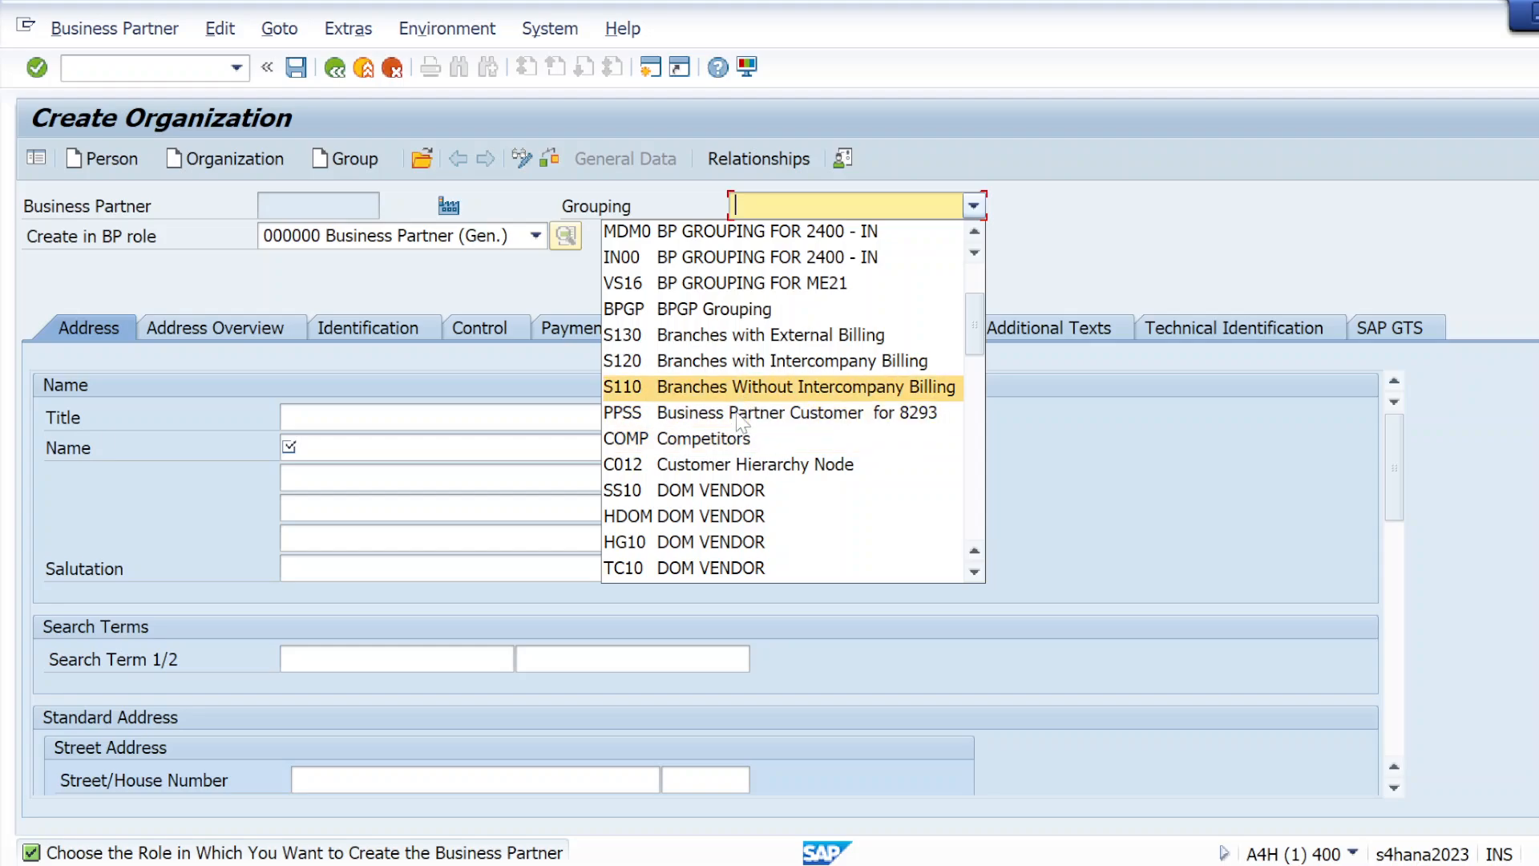
pyautogui.scroll(-3, 729, 481)
pyautogui.scroll(-5, 727, 525)
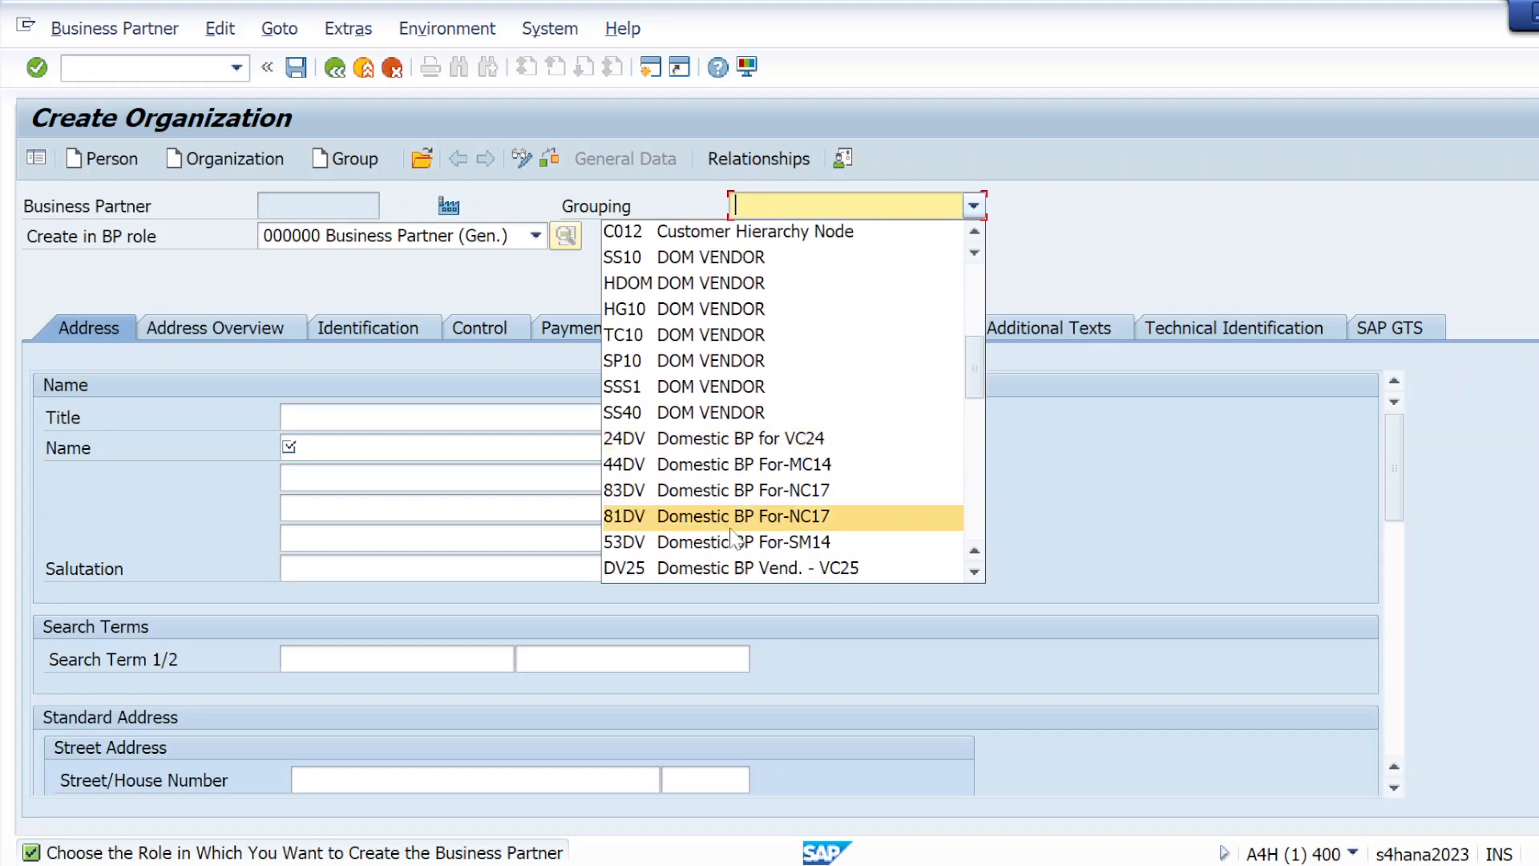
pyautogui.scroll(-6, 733, 543)
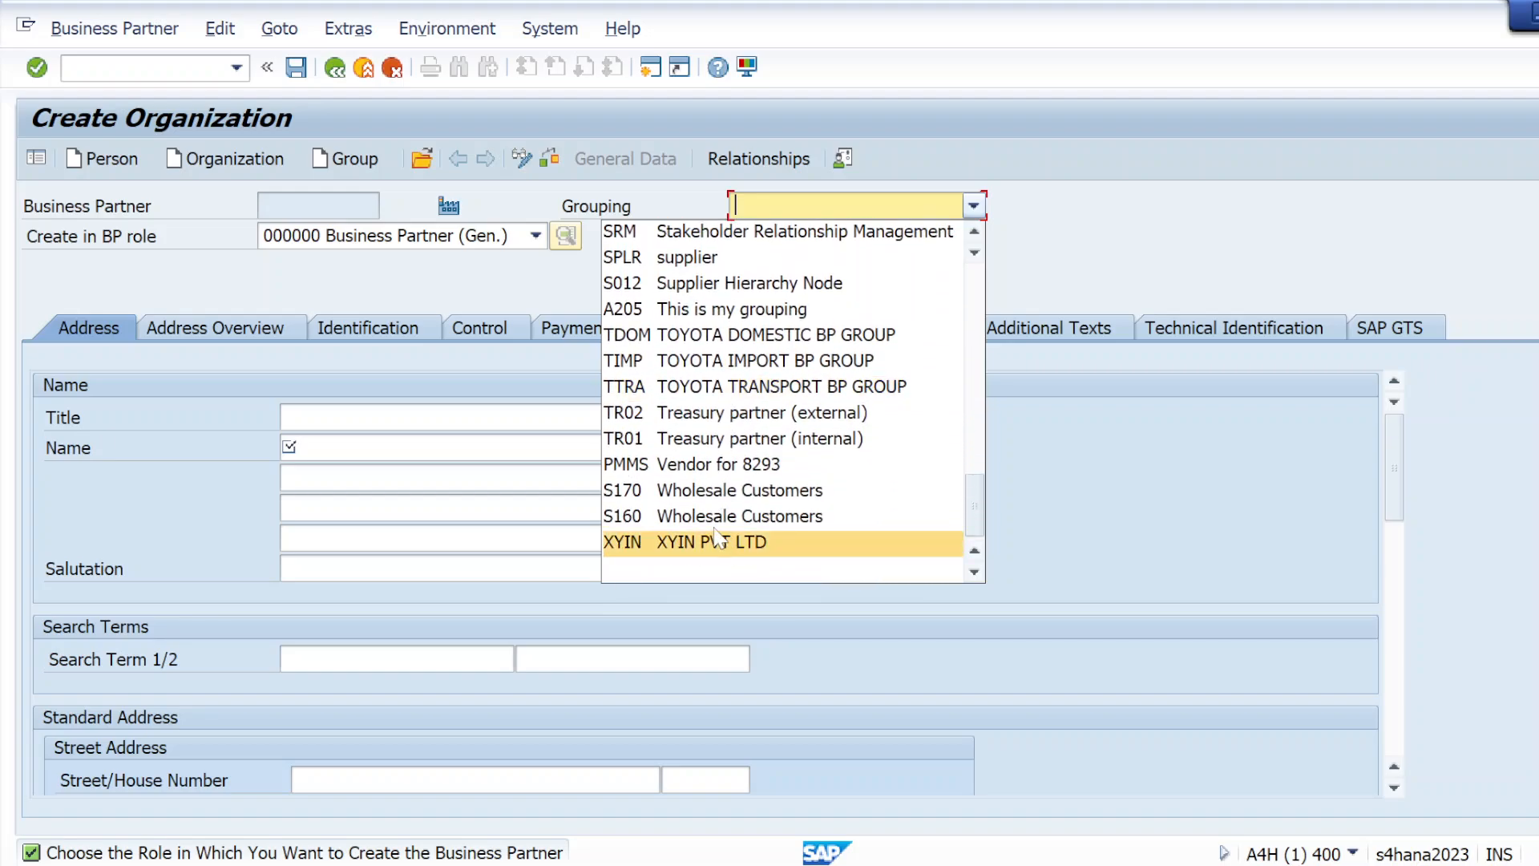
pyautogui.scroll(3, 704, 396)
pyautogui.scroll(4, 703, 397)
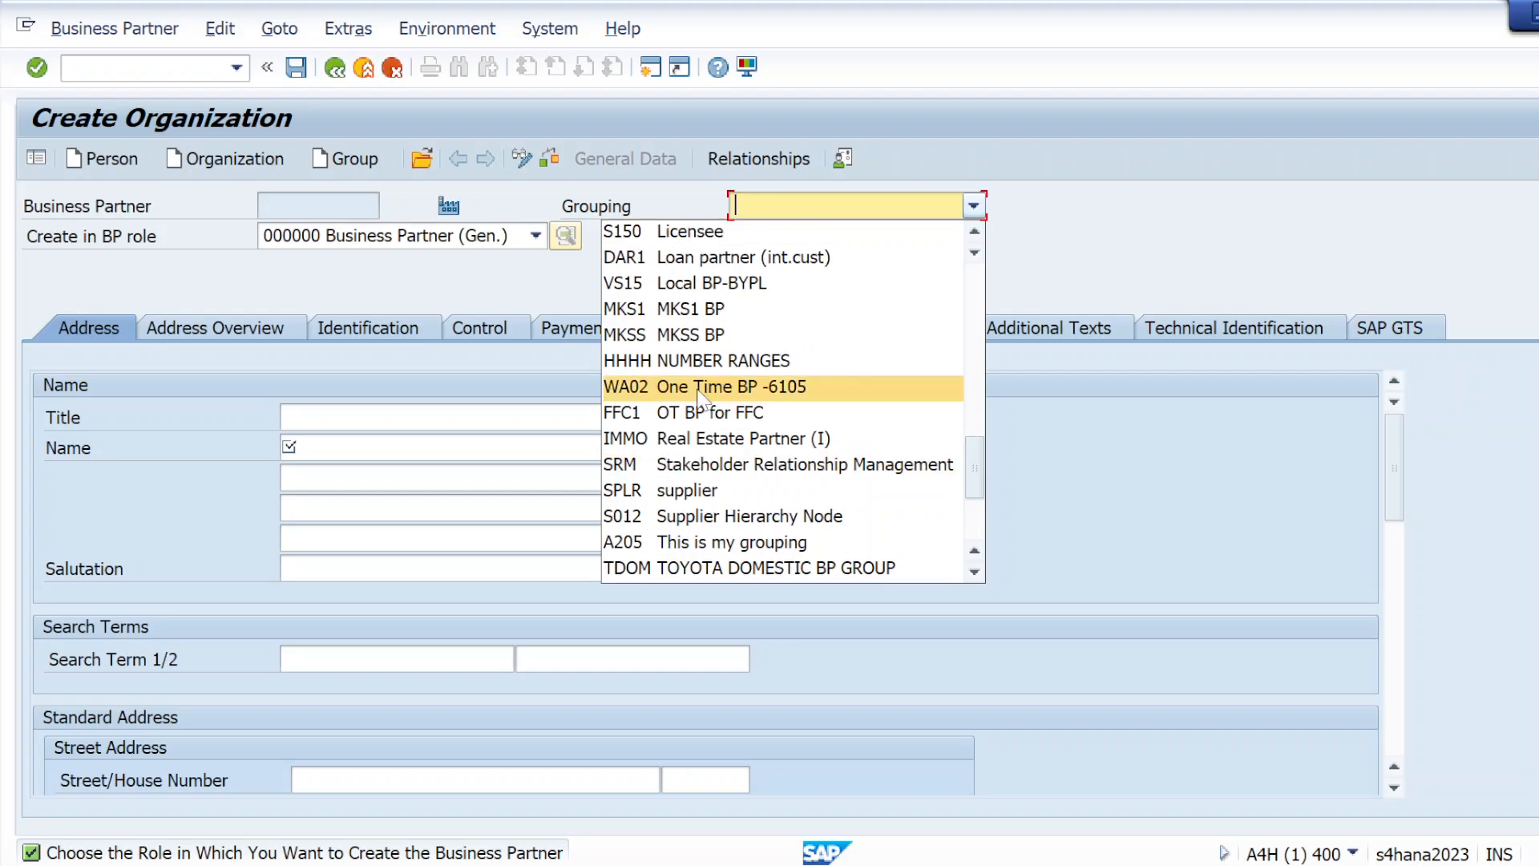
pyautogui.scroll(5, 702, 397)
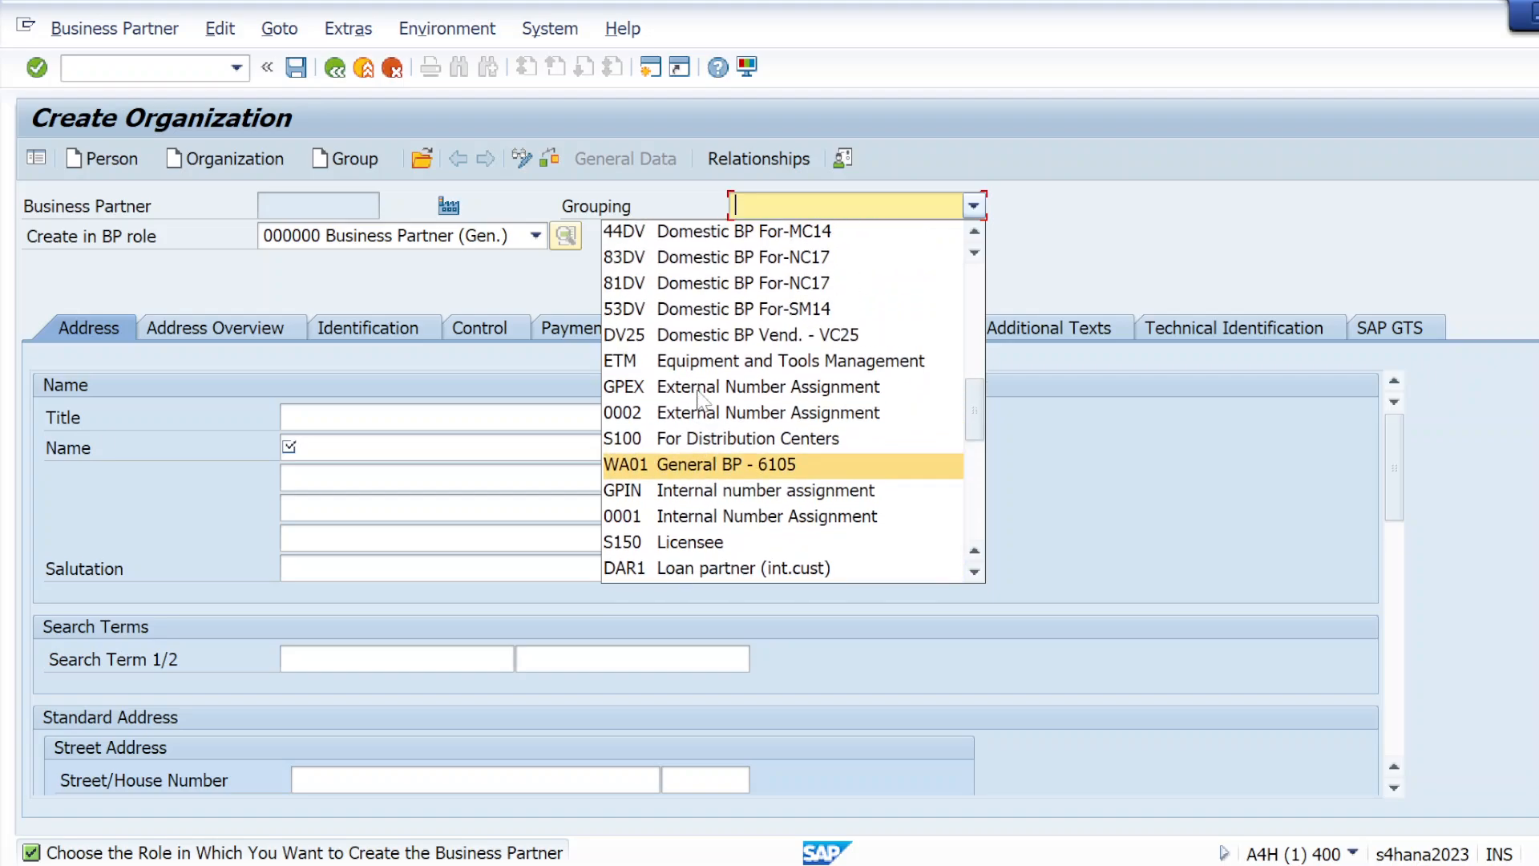
pyautogui.scroll(4, 702, 397)
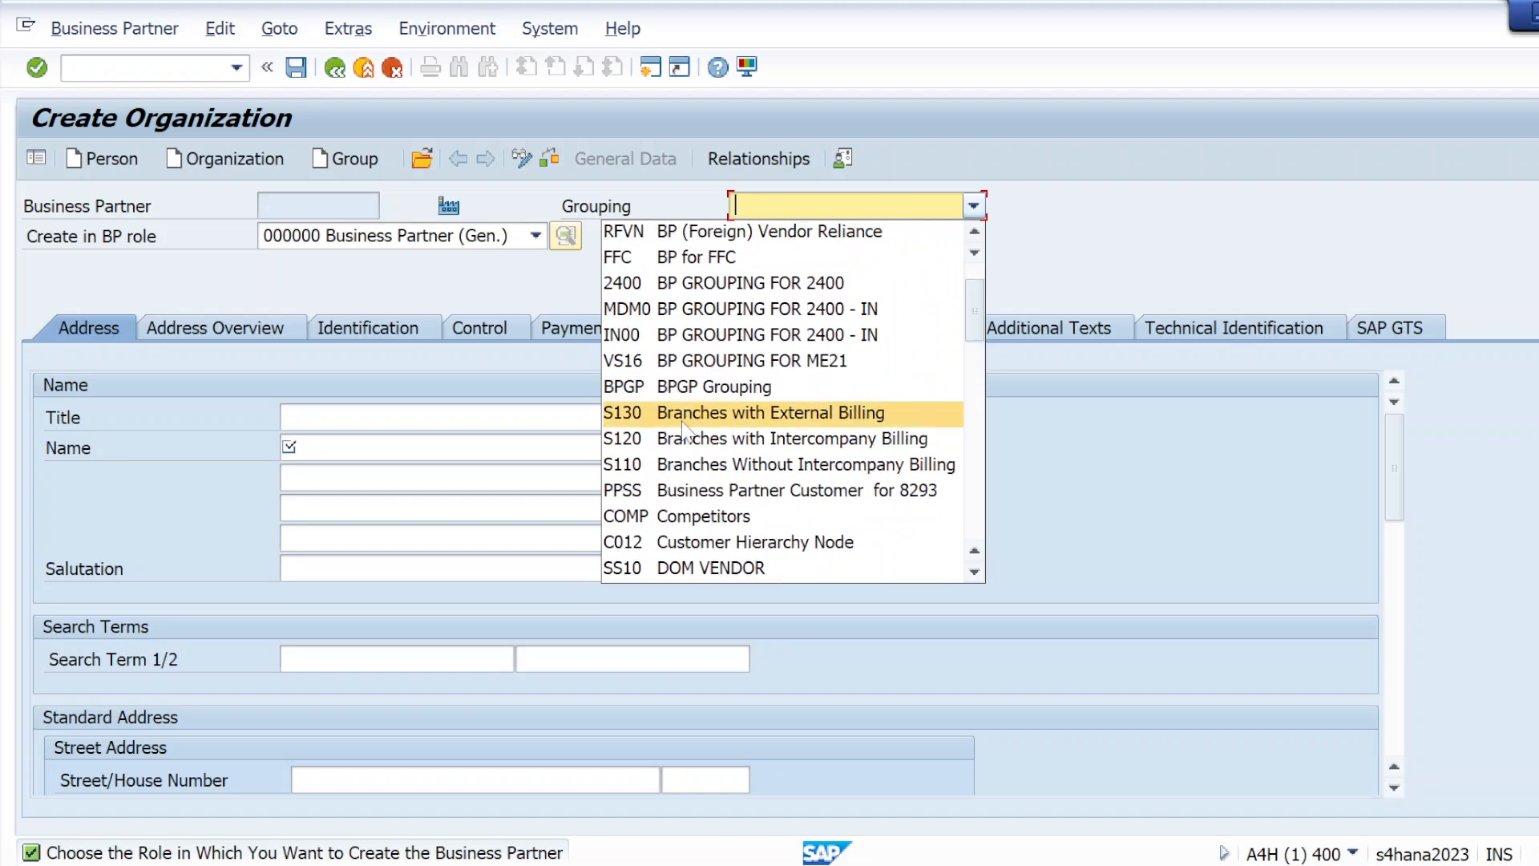
pyautogui.scroll(1, 702, 395)
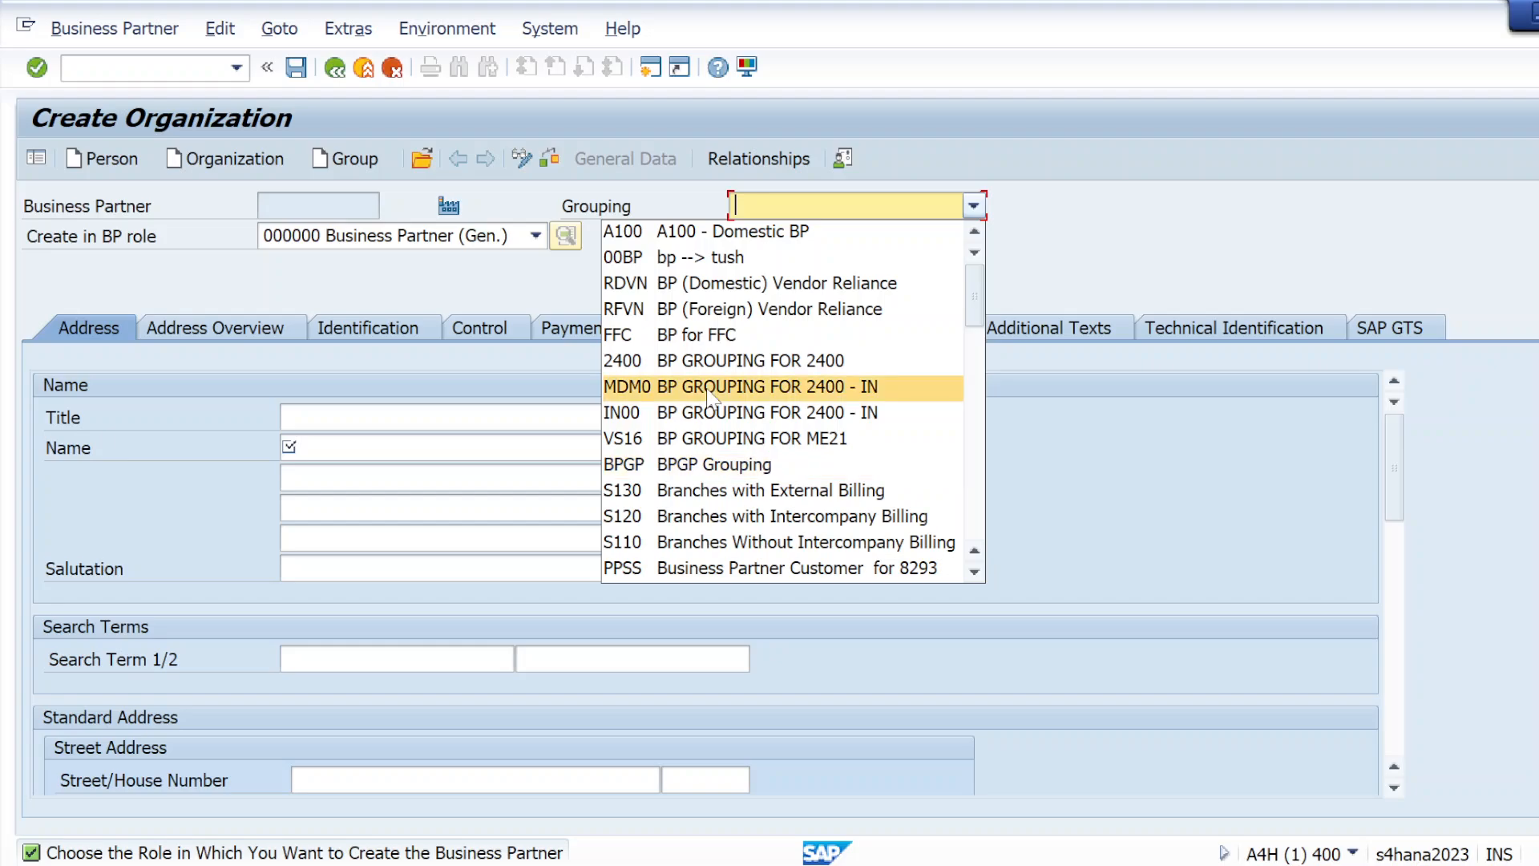
pyautogui.click(741, 296)
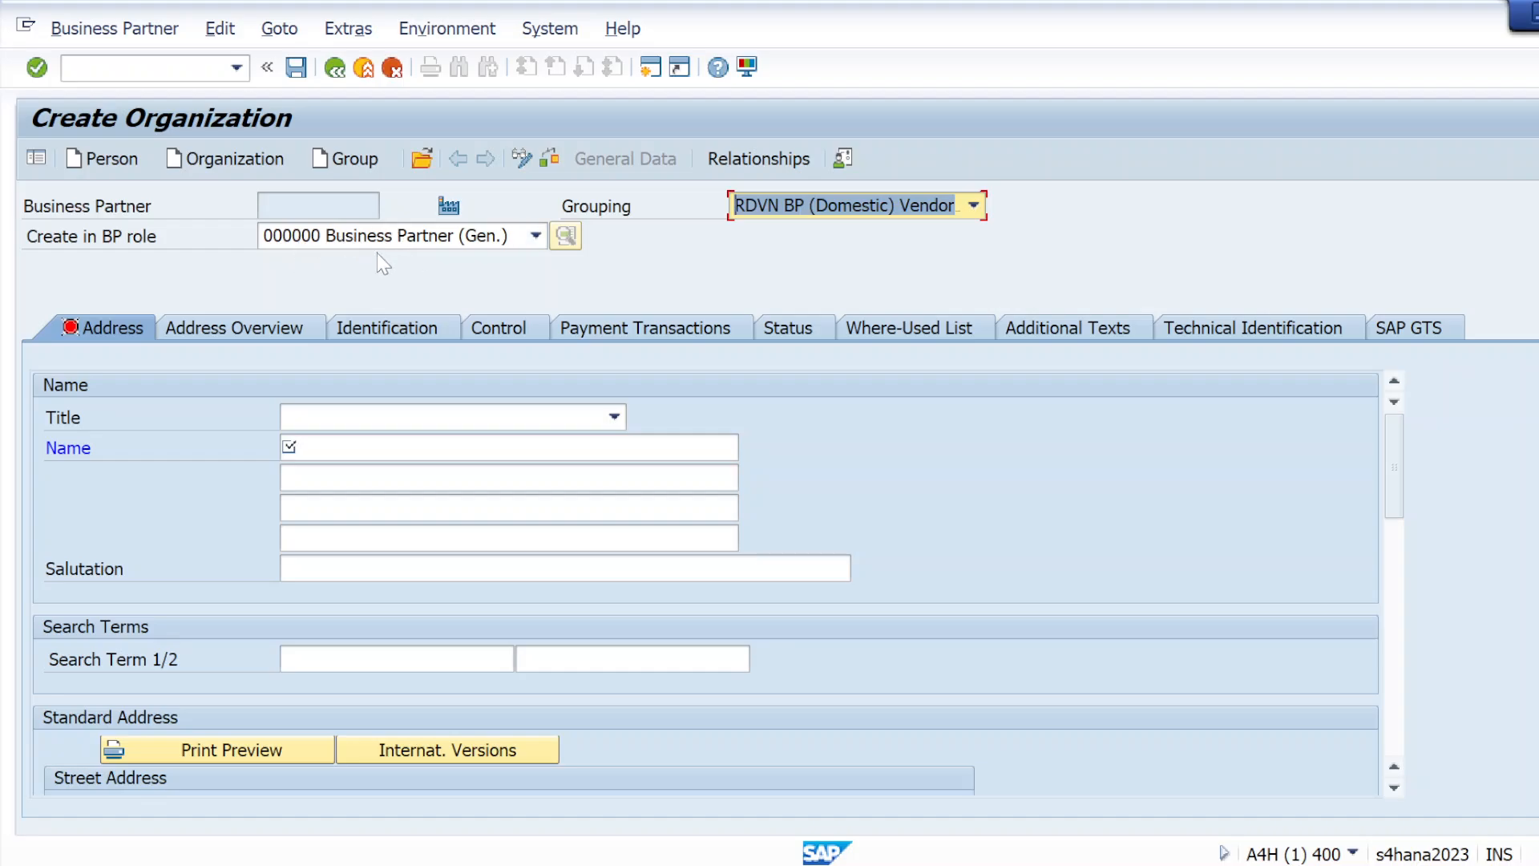
# Select 000000 Business Partner (Gen.) as the BP role for the new organization and confirm the entry
pyautogui.click(536, 237)
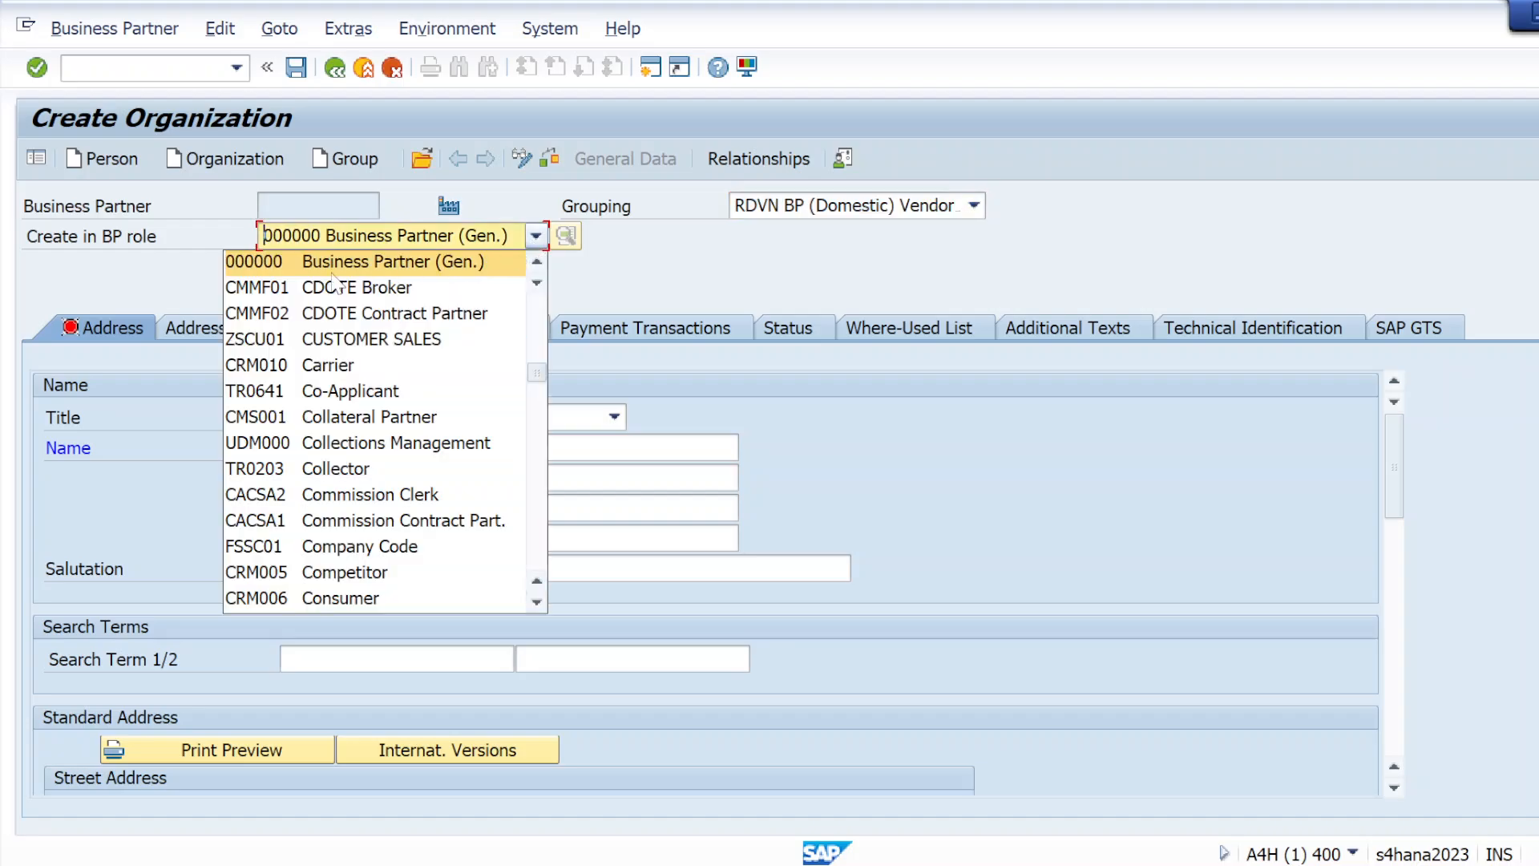
pyautogui.click(317, 273)
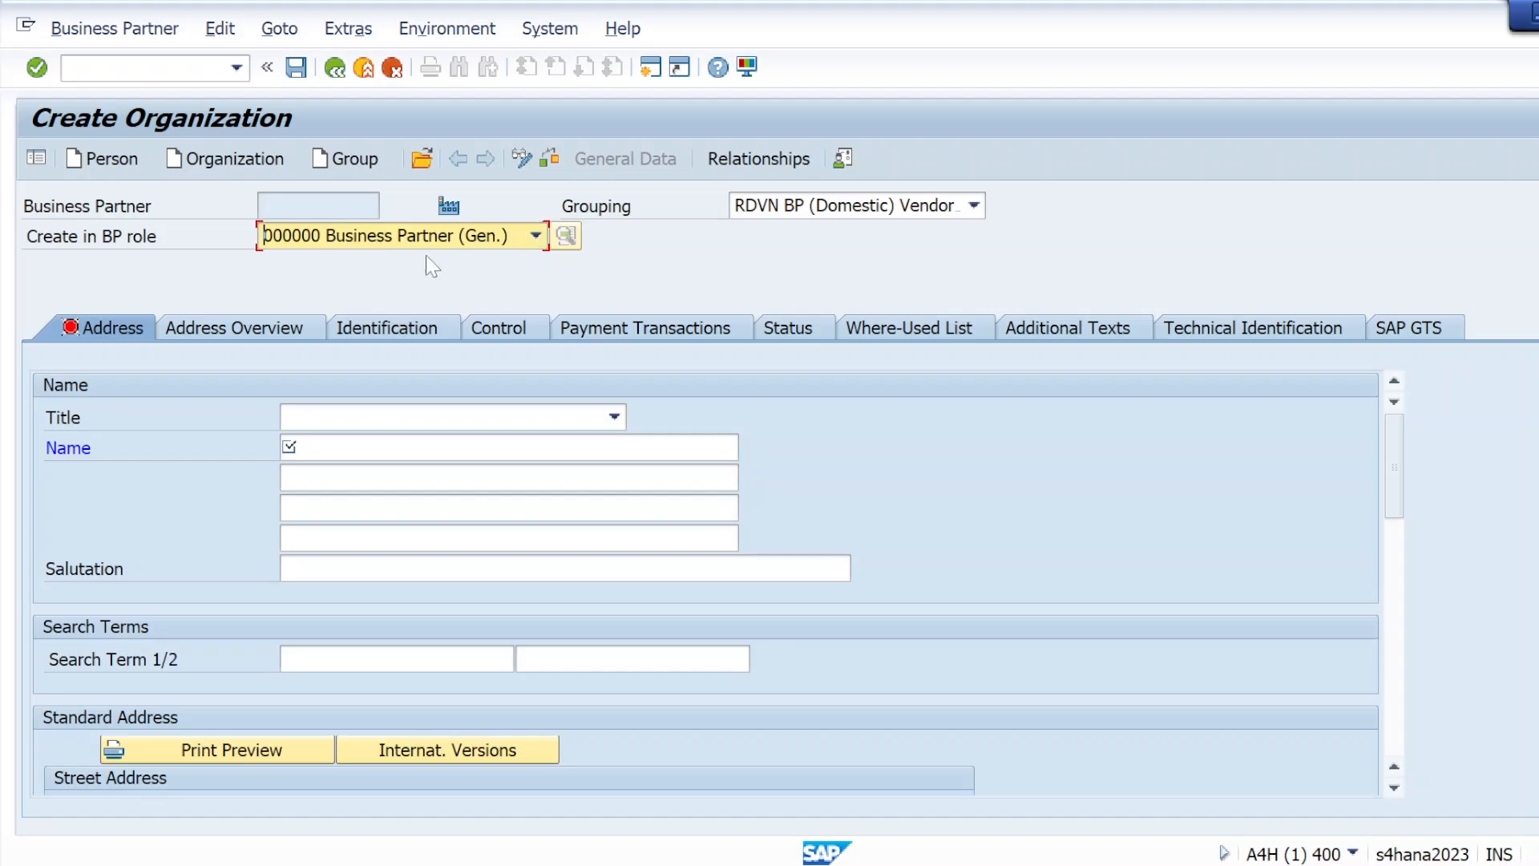
pyautogui.click(37, 68)
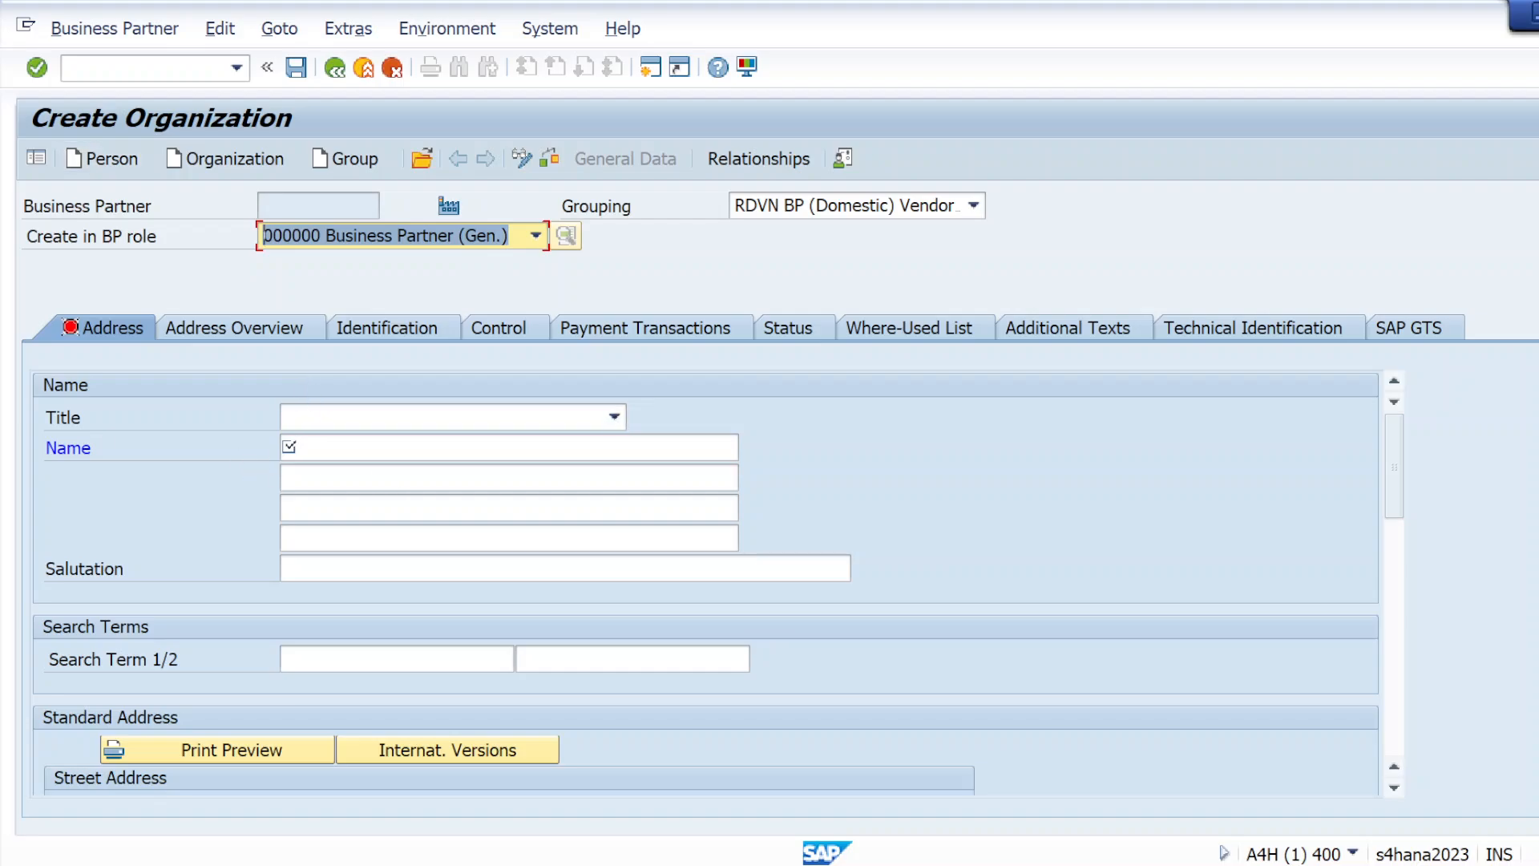
# Set the organization's title to 0003 Company and enter ven04 as its name
pyautogui.click(381, 418)
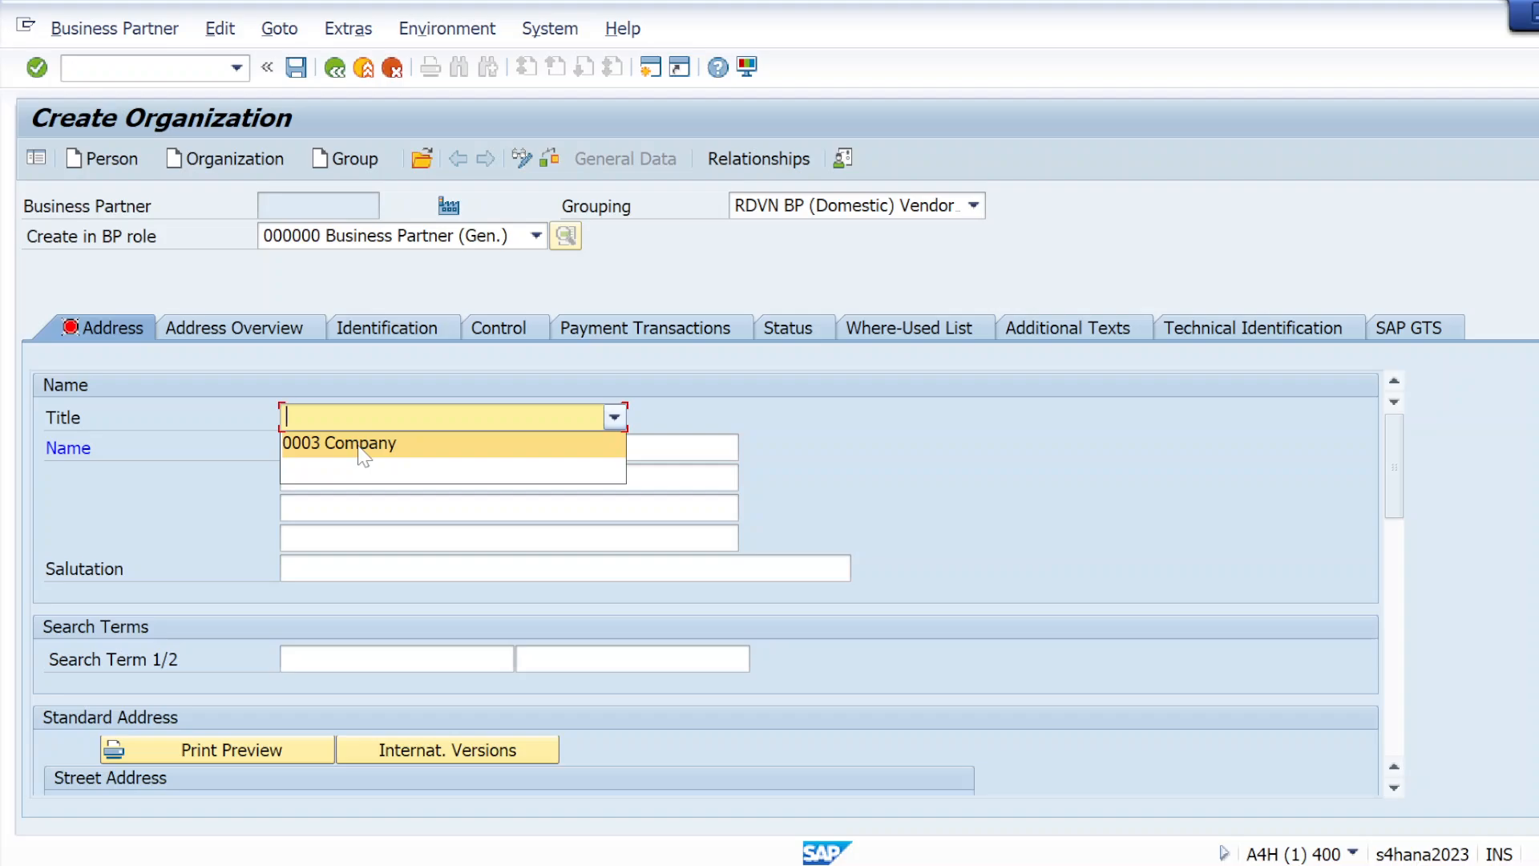
pyautogui.click(360, 444)
pyautogui.click(361, 446)
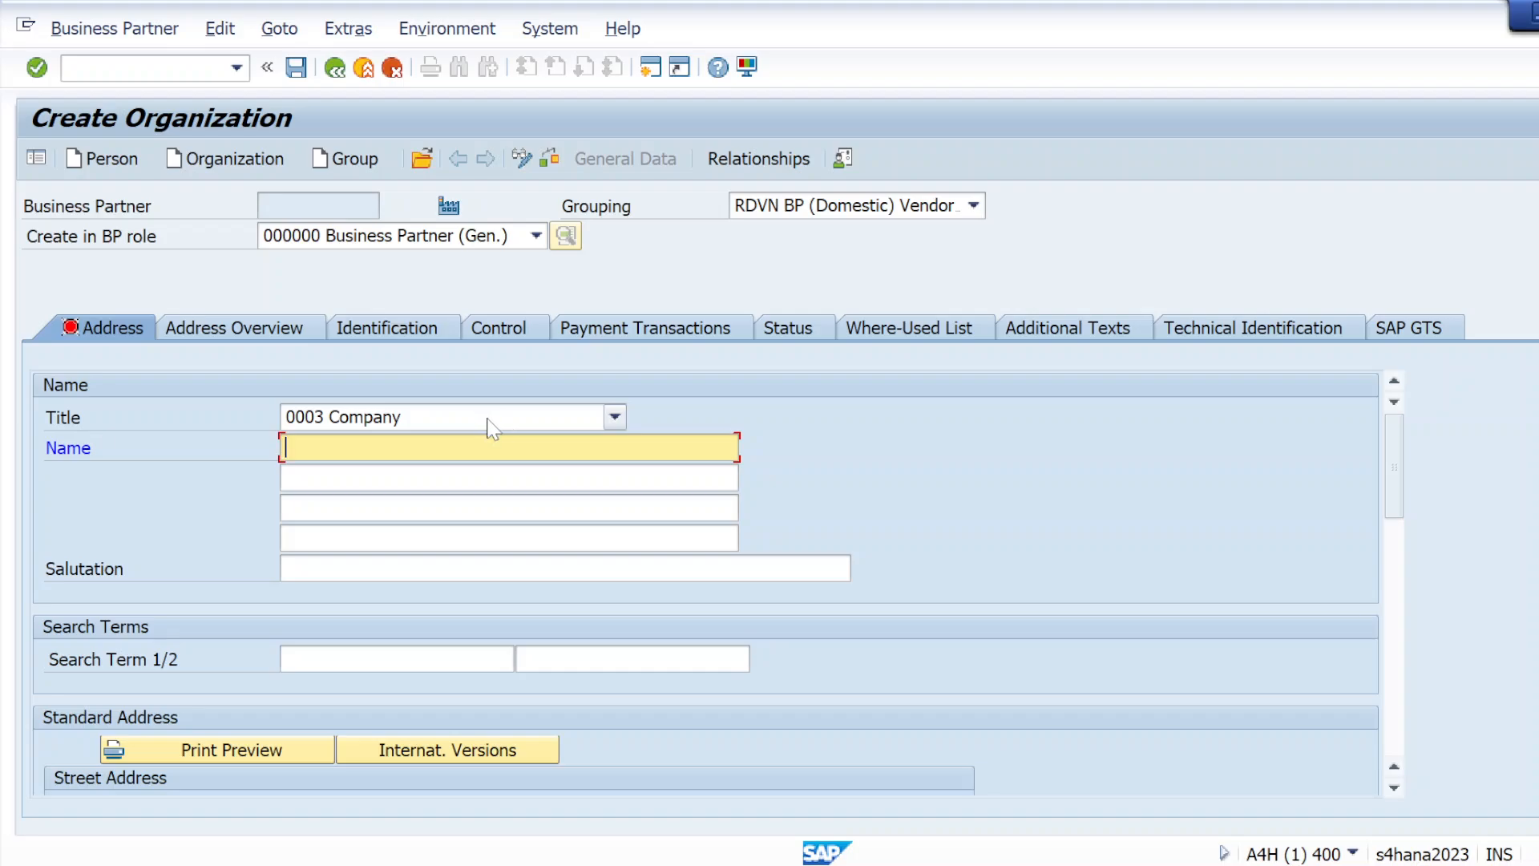
pyautogui.click(354, 448)
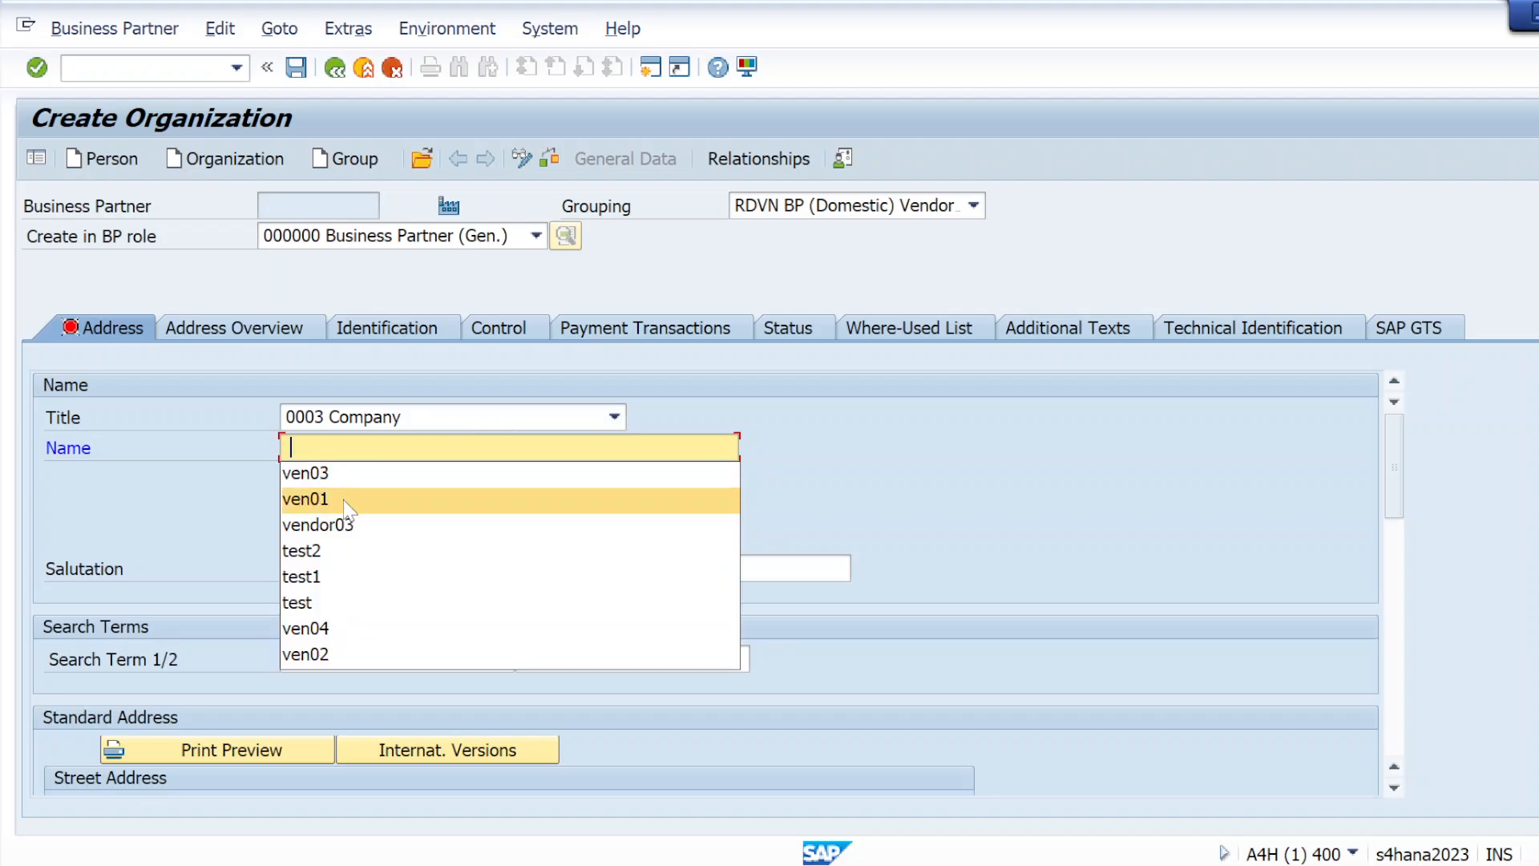
pyautogui.click(350, 472)
pyautogui.press('BackSpace')
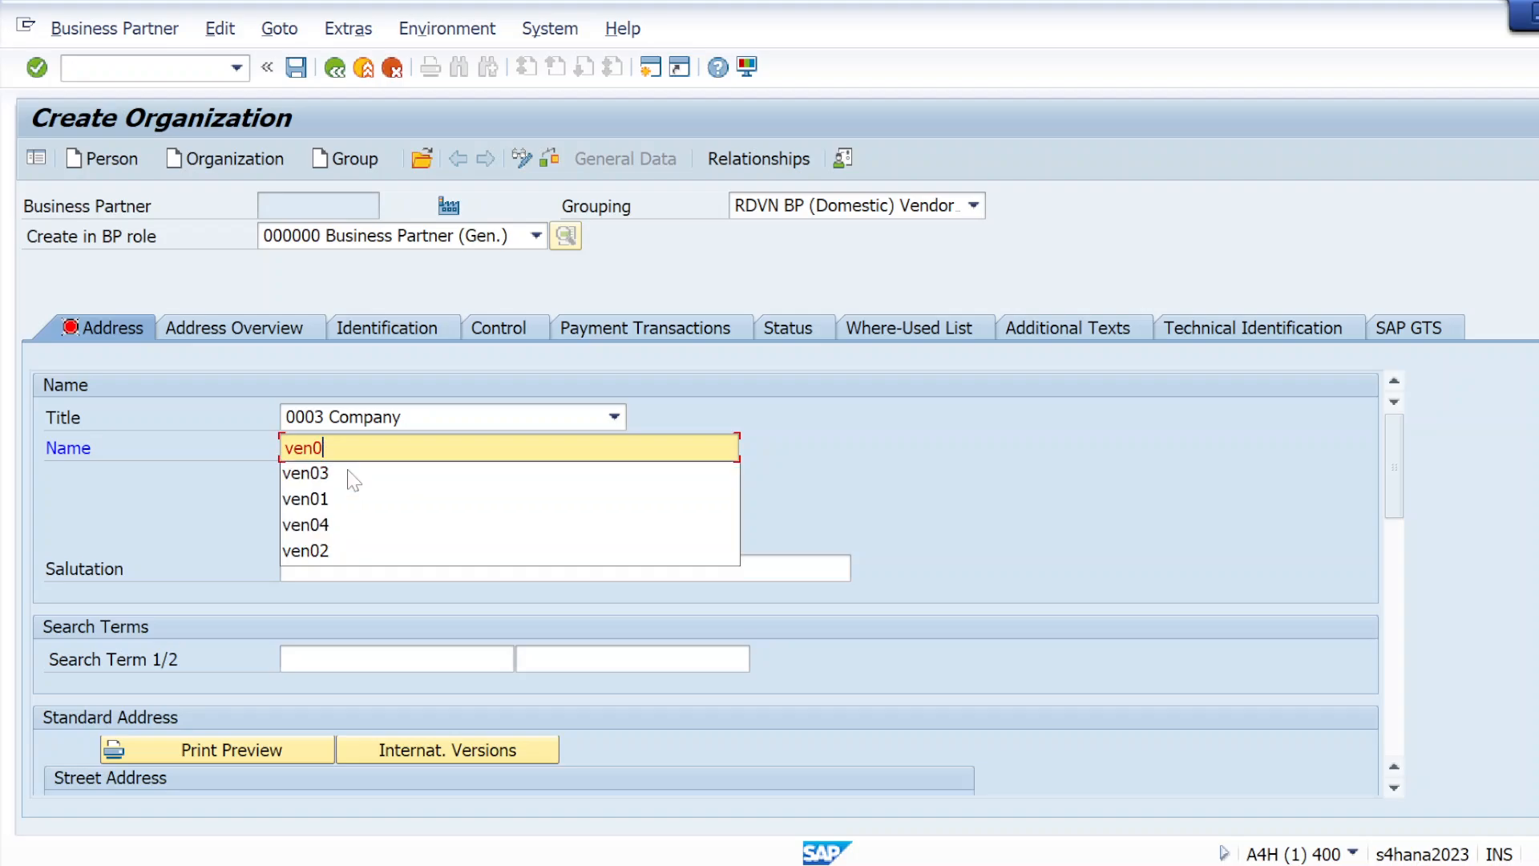
pyautogui.write('4')
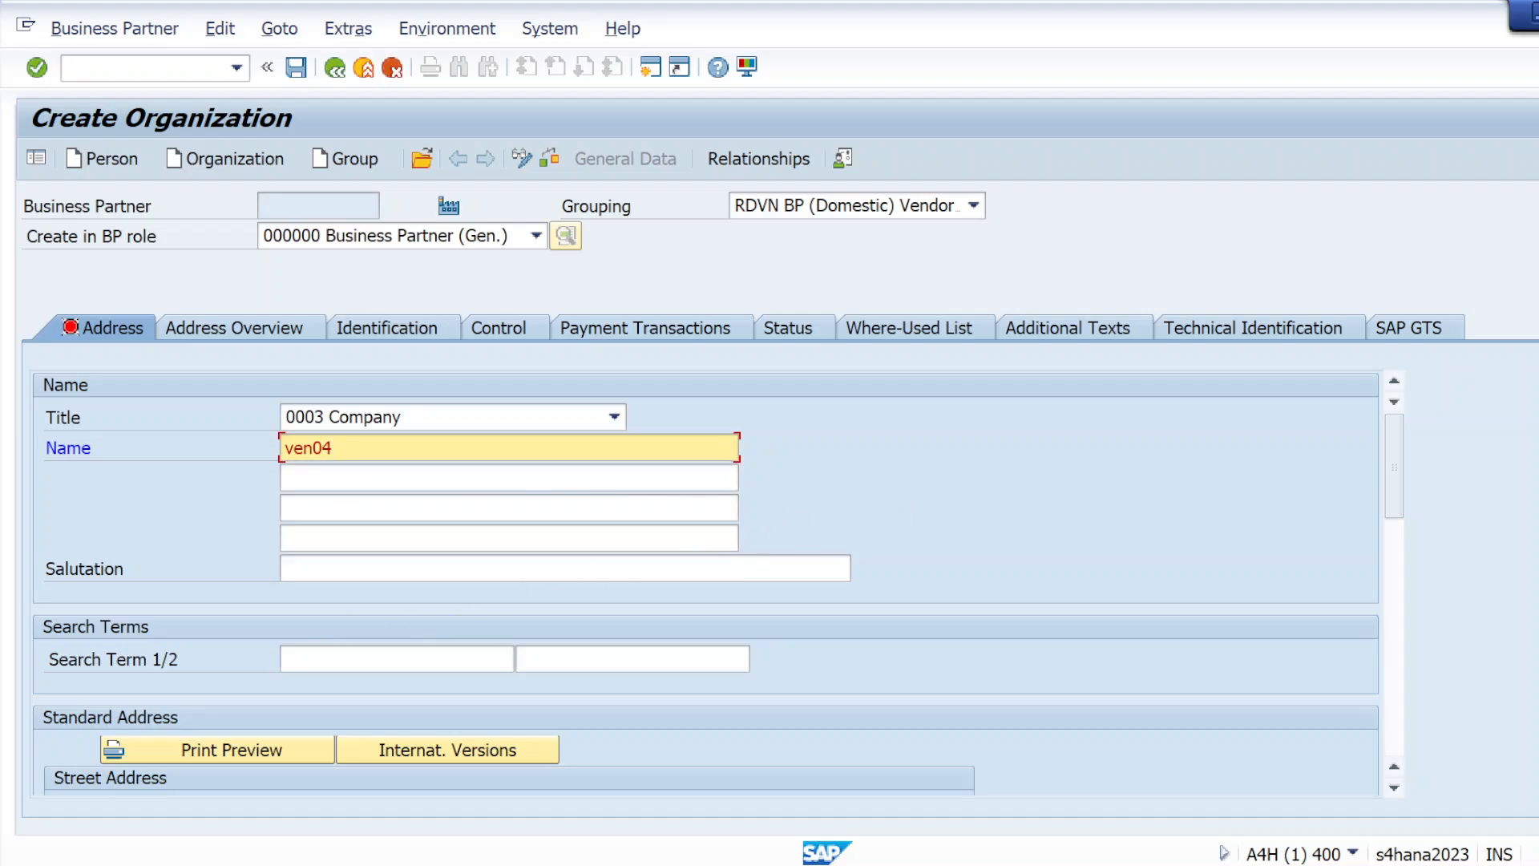
# Copy the organization's name ven04 into the first search term
pyautogui.click(398, 659)
pyautogui.moveTo(336, 448); pyautogui.dragTo(285, 448)
pyautogui.click(333, 659)
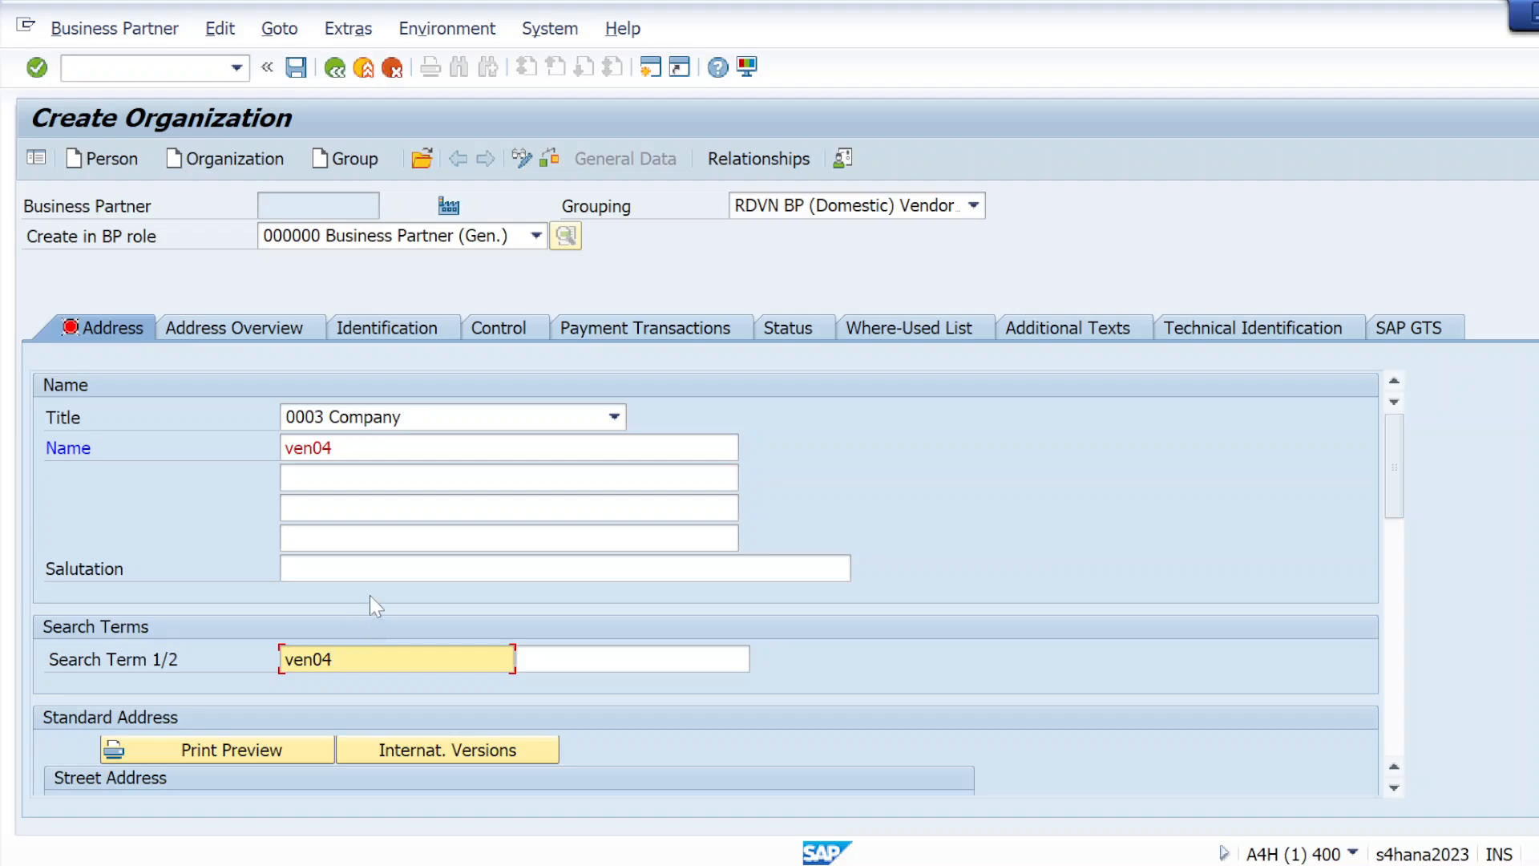
# Enter the street and postal code in the street address of the organization's standard address
pyautogui.scroll(-2, 583, 569)
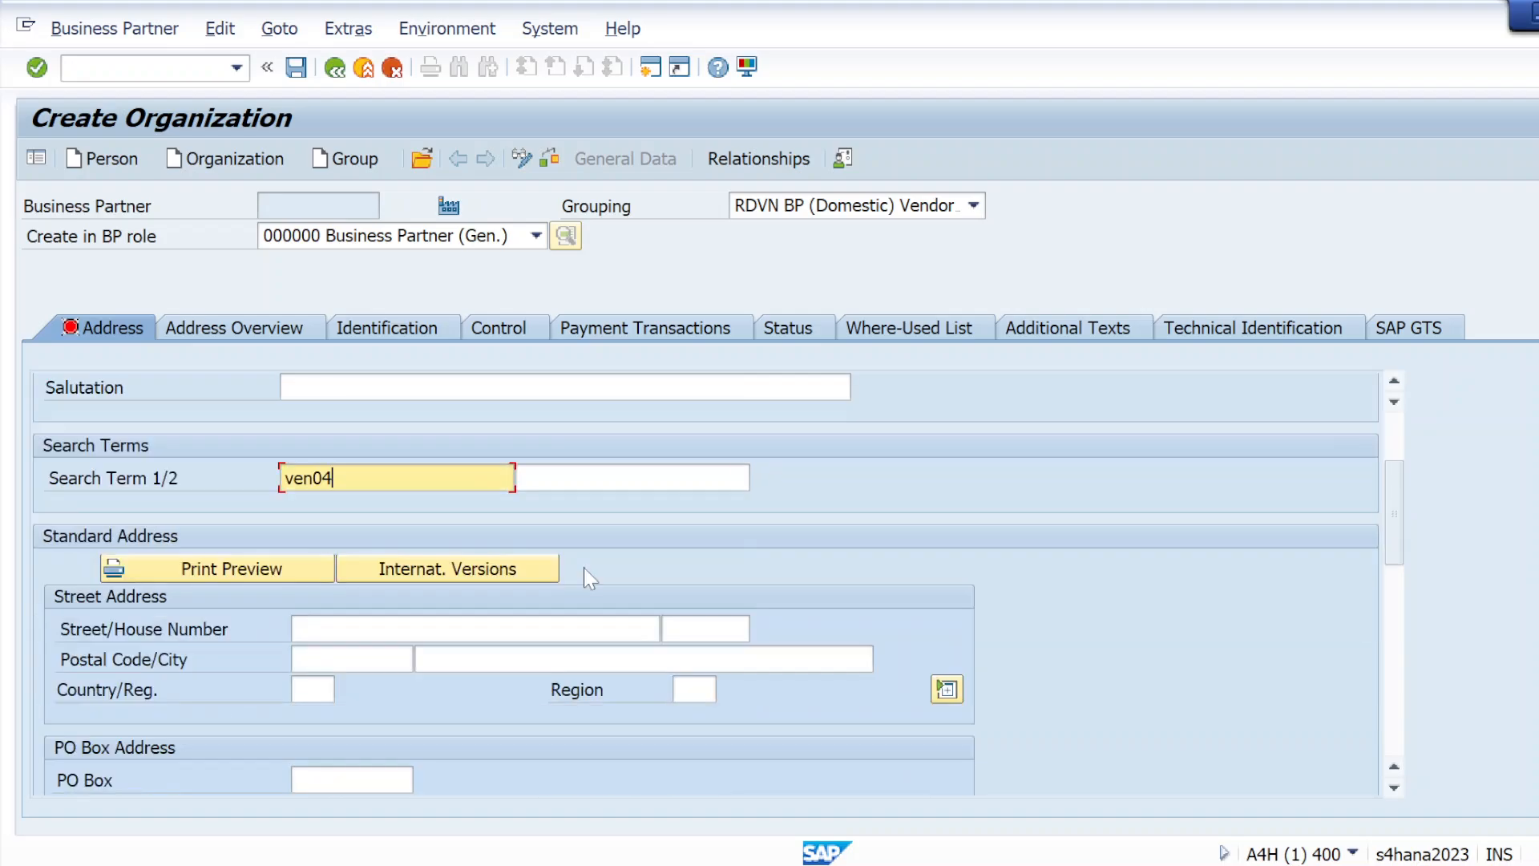
pyautogui.scroll(-1, 583, 569)
pyautogui.click(305, 539)
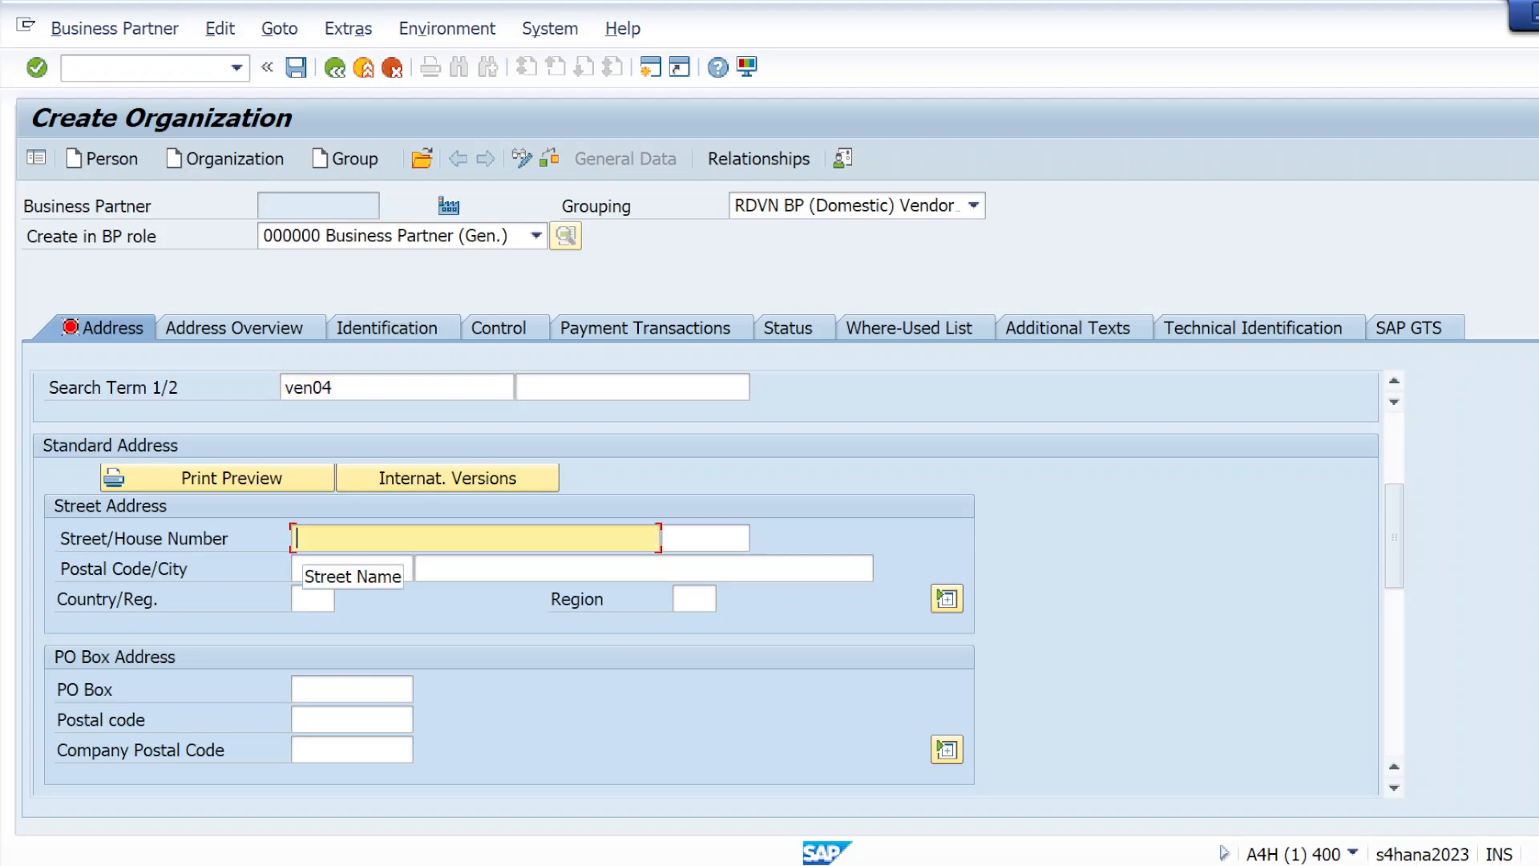
pyautogui.write('k123')
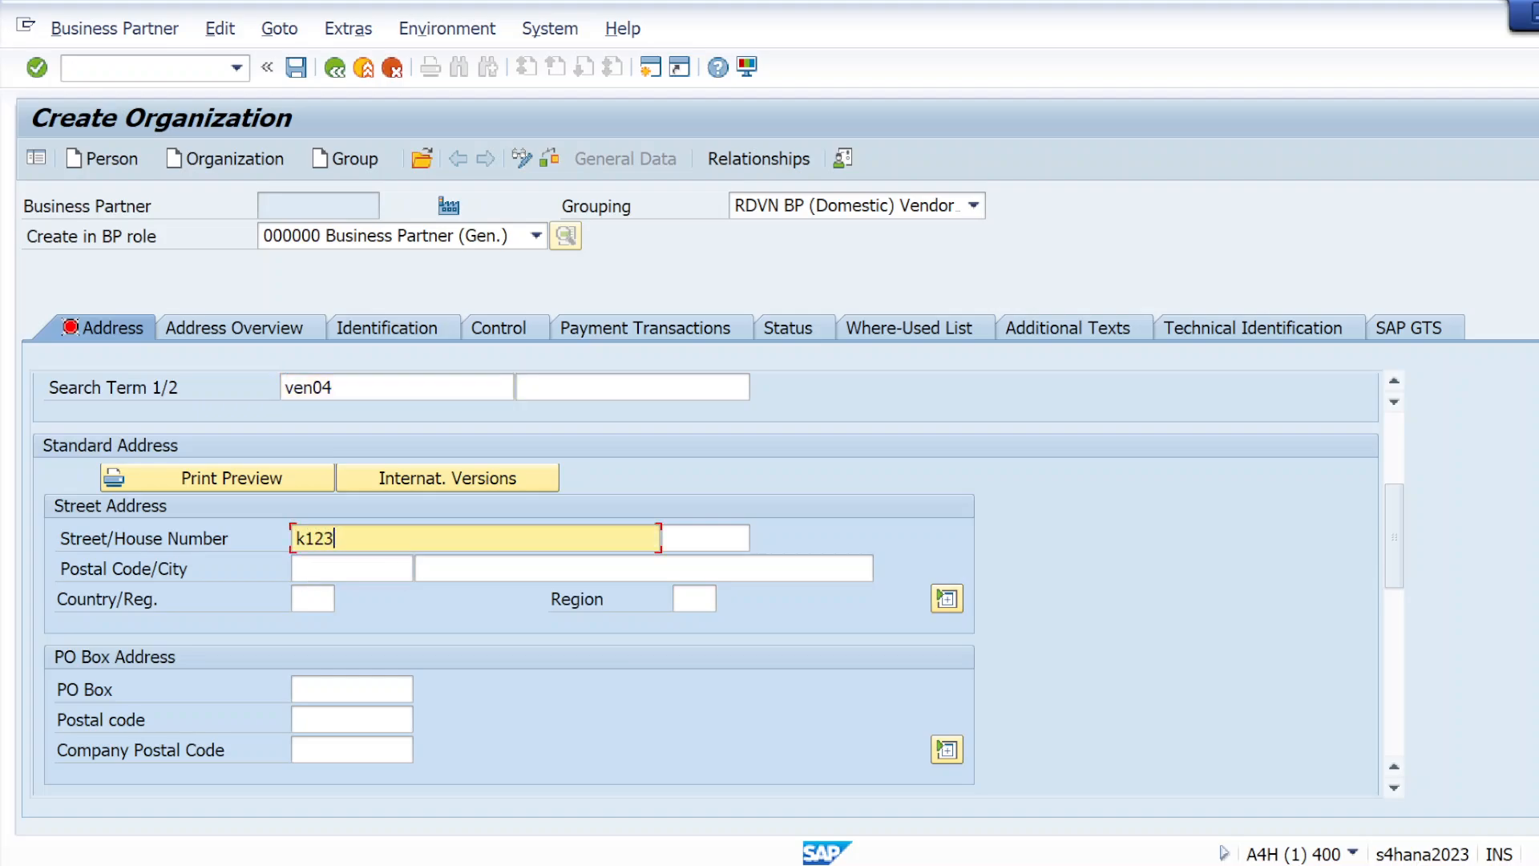
pyautogui.write('456')
pyautogui.click(304, 568)
pyautogui.write('201')
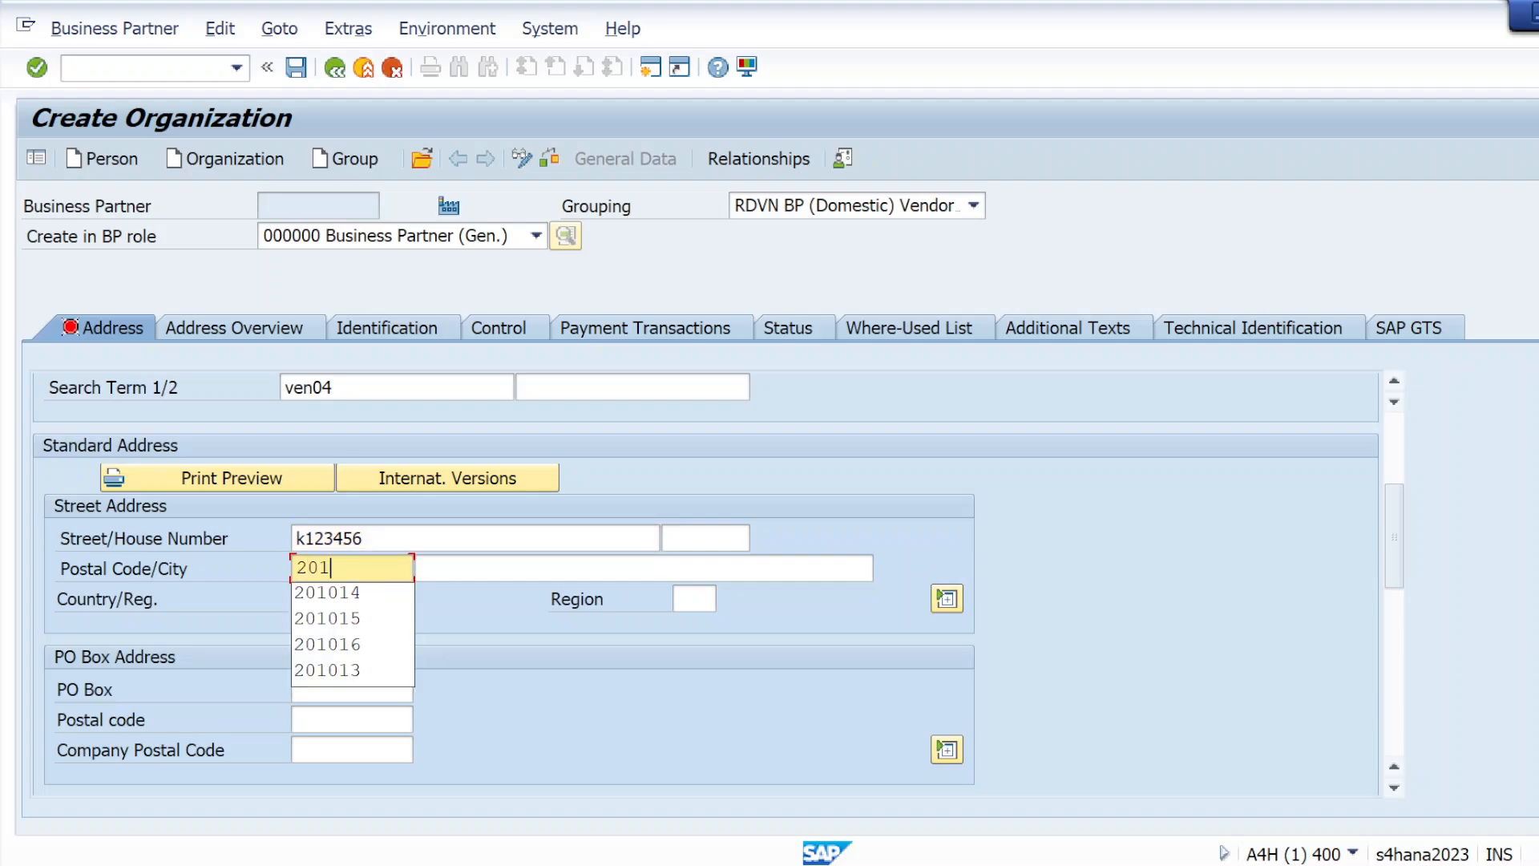
pyautogui.write('015')
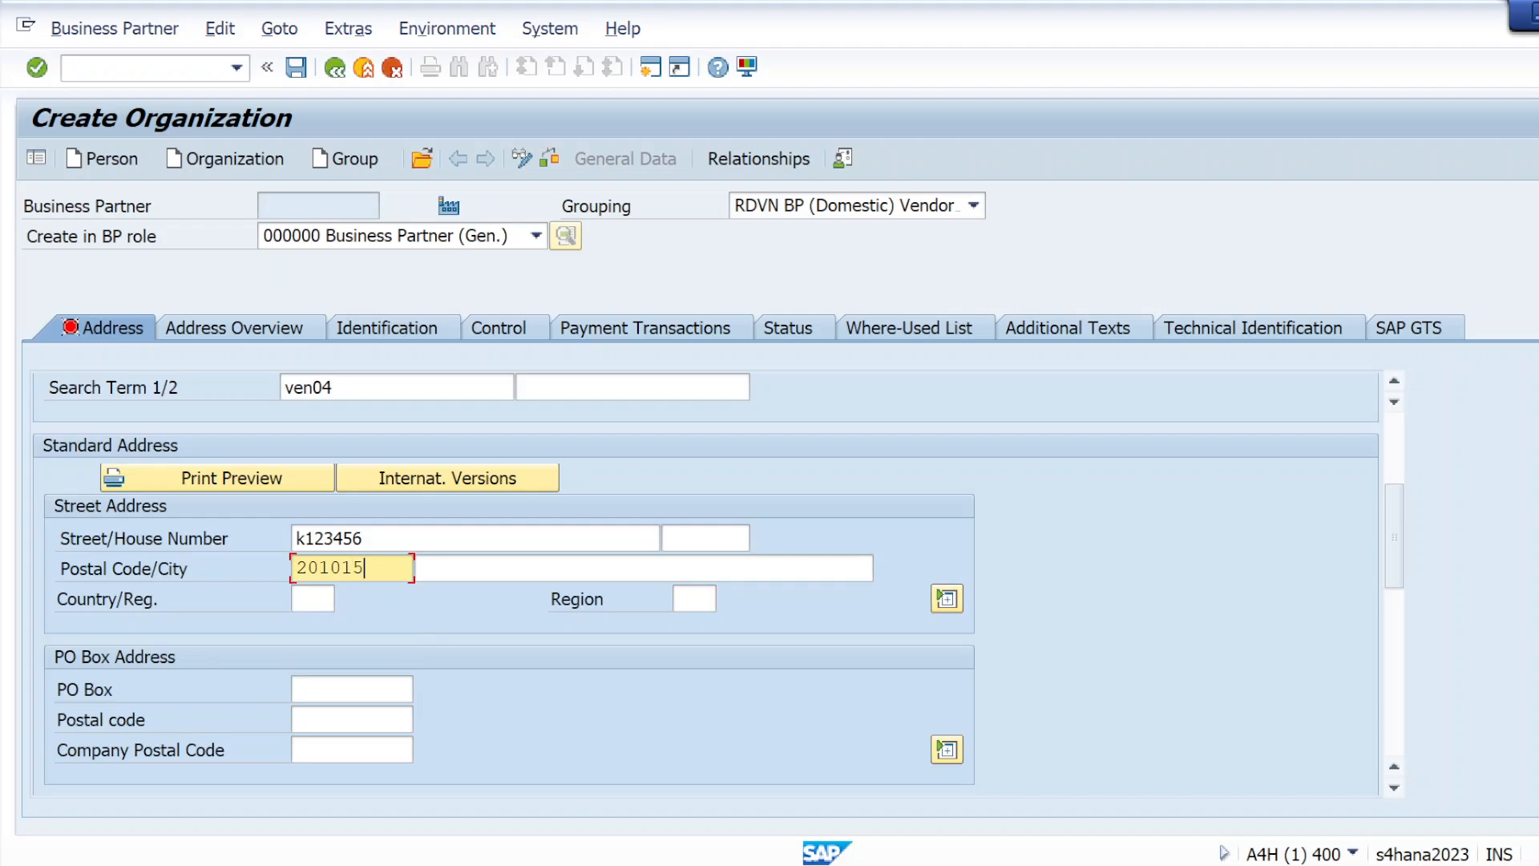
# Choose IN India from the available countries as the standard address's country
pyautogui.click(317, 599)
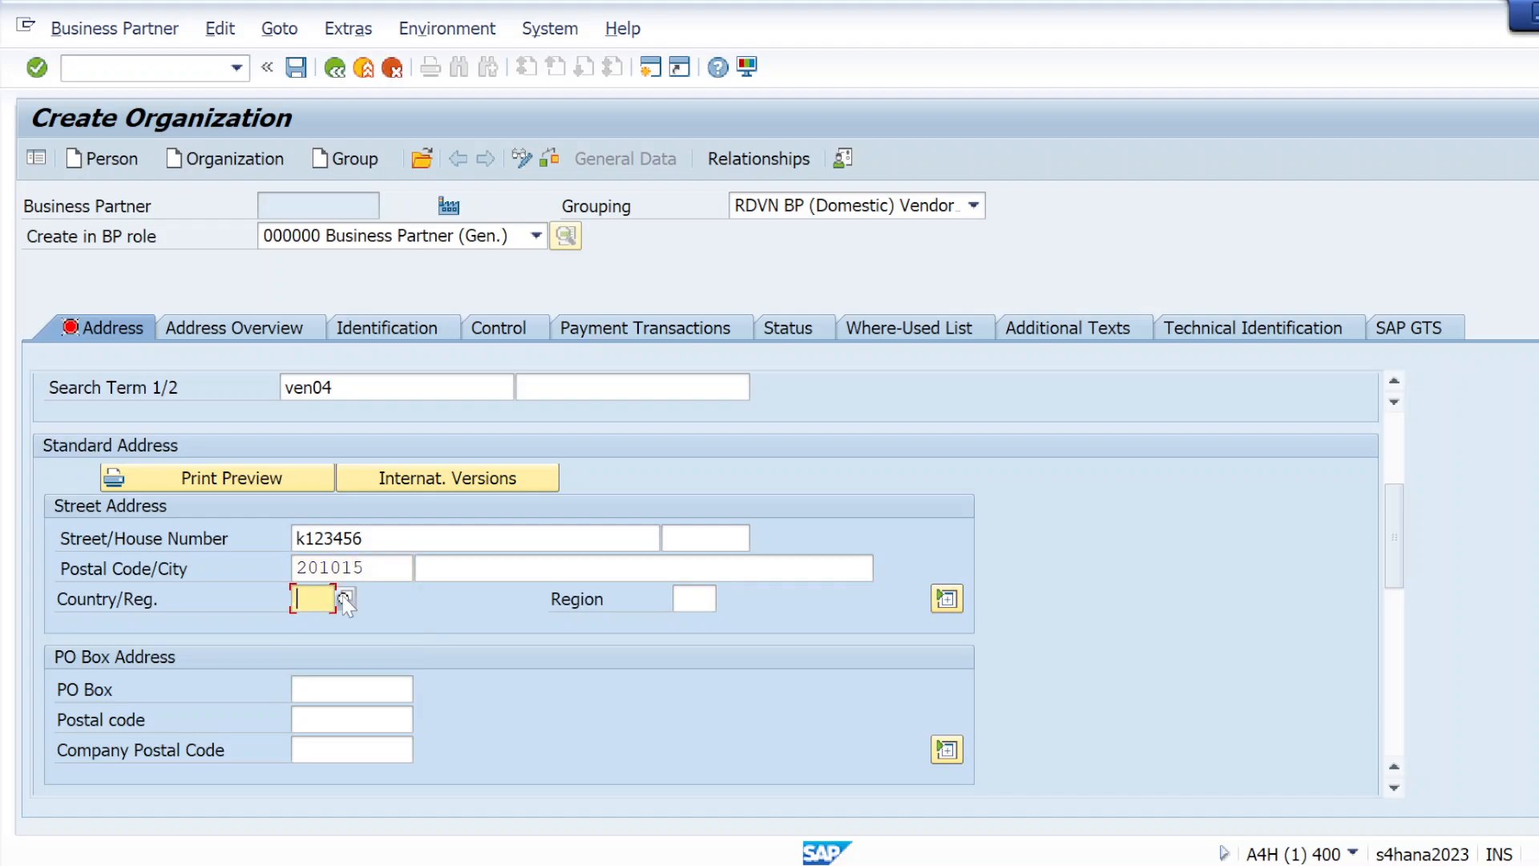
pyautogui.click(344, 596)
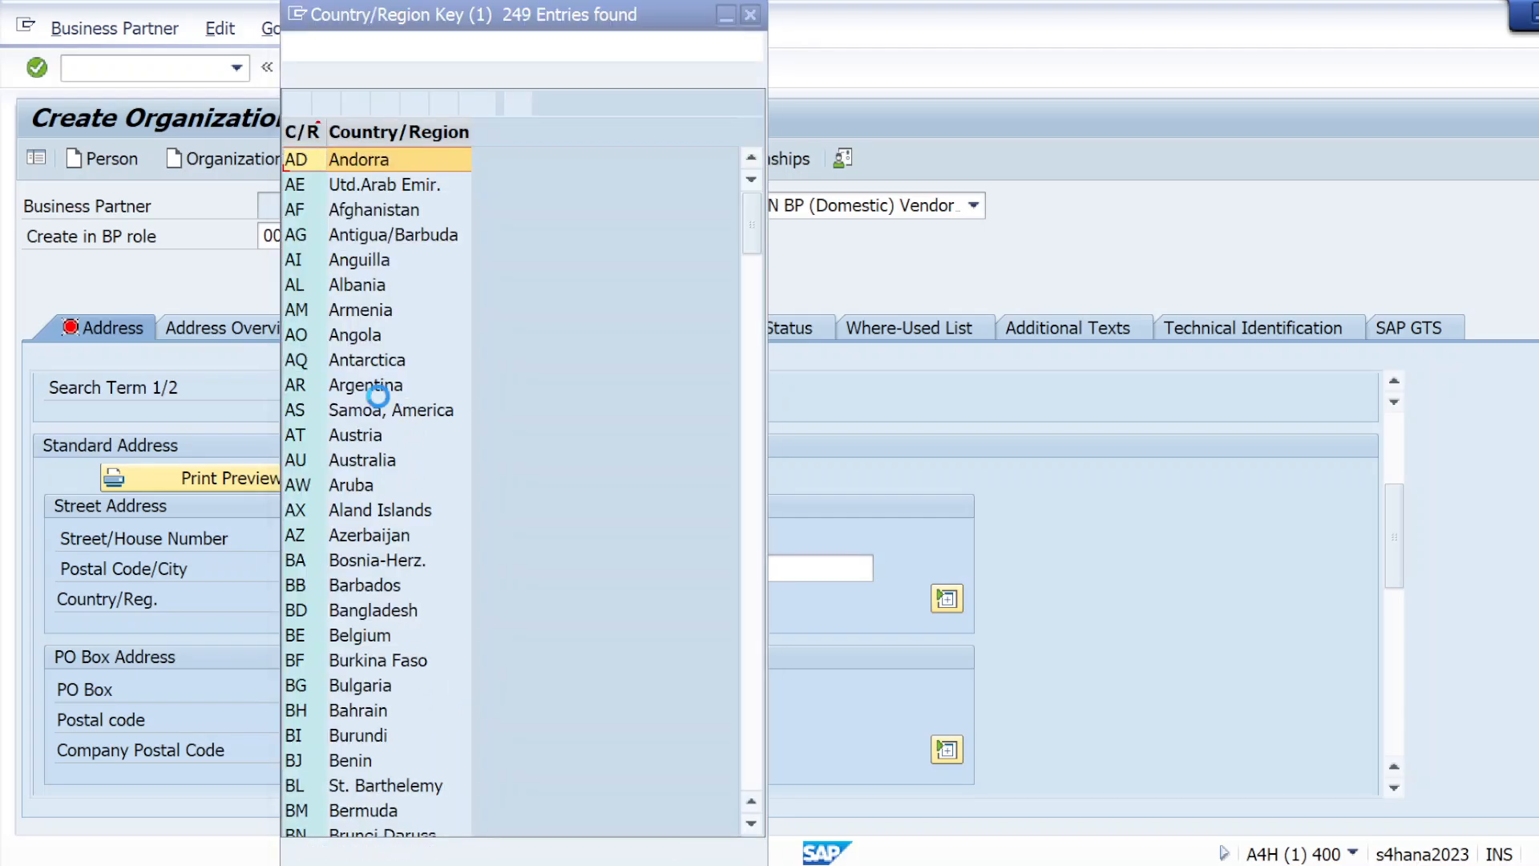
pyautogui.scroll(-4, 393, 604)
pyautogui.scroll(-14, 394, 640)
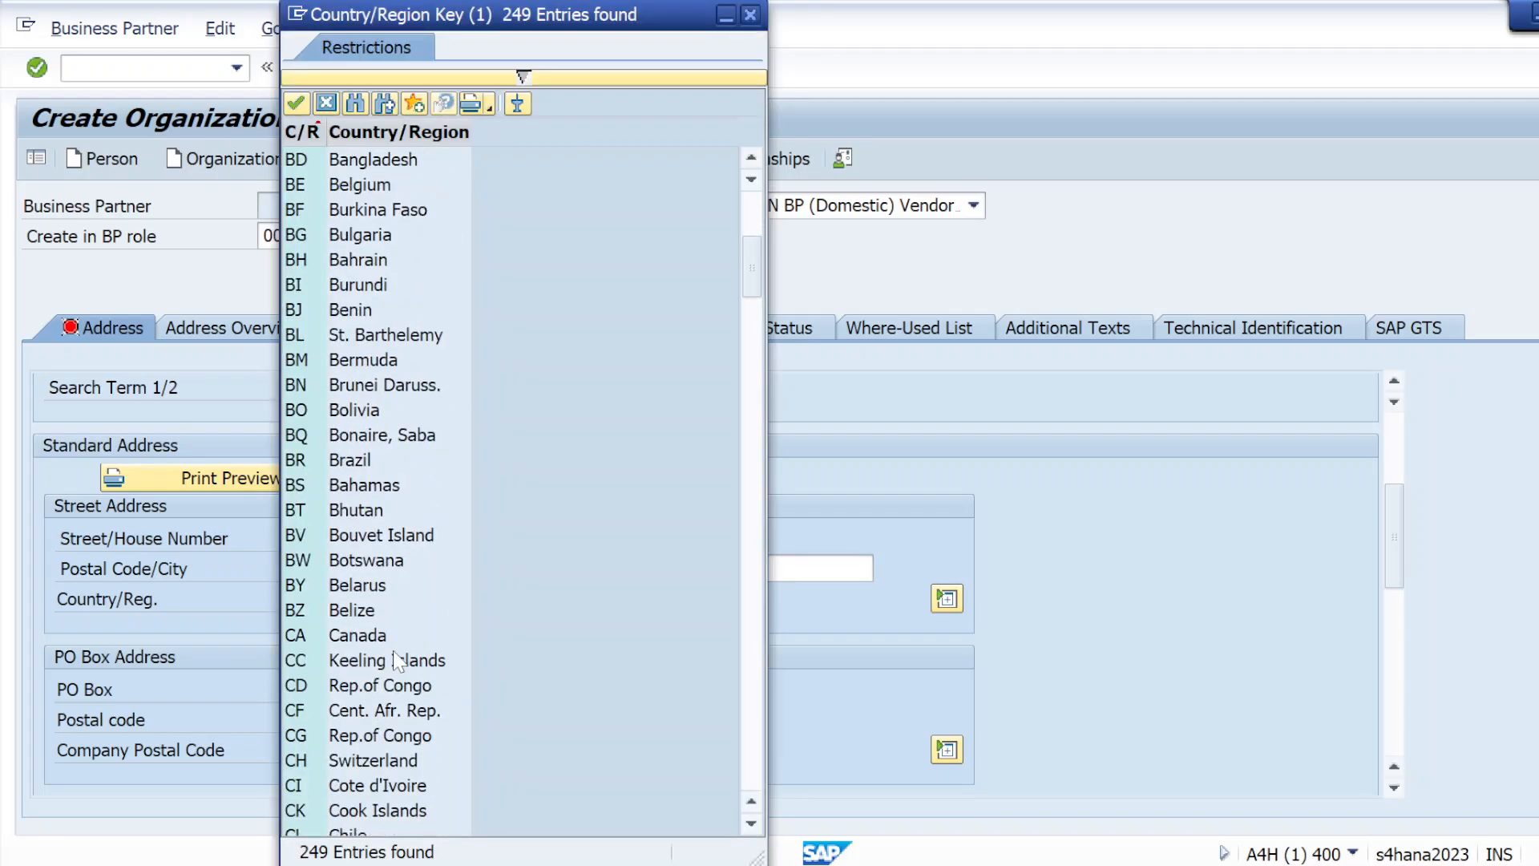
pyautogui.scroll(-7, 391, 659)
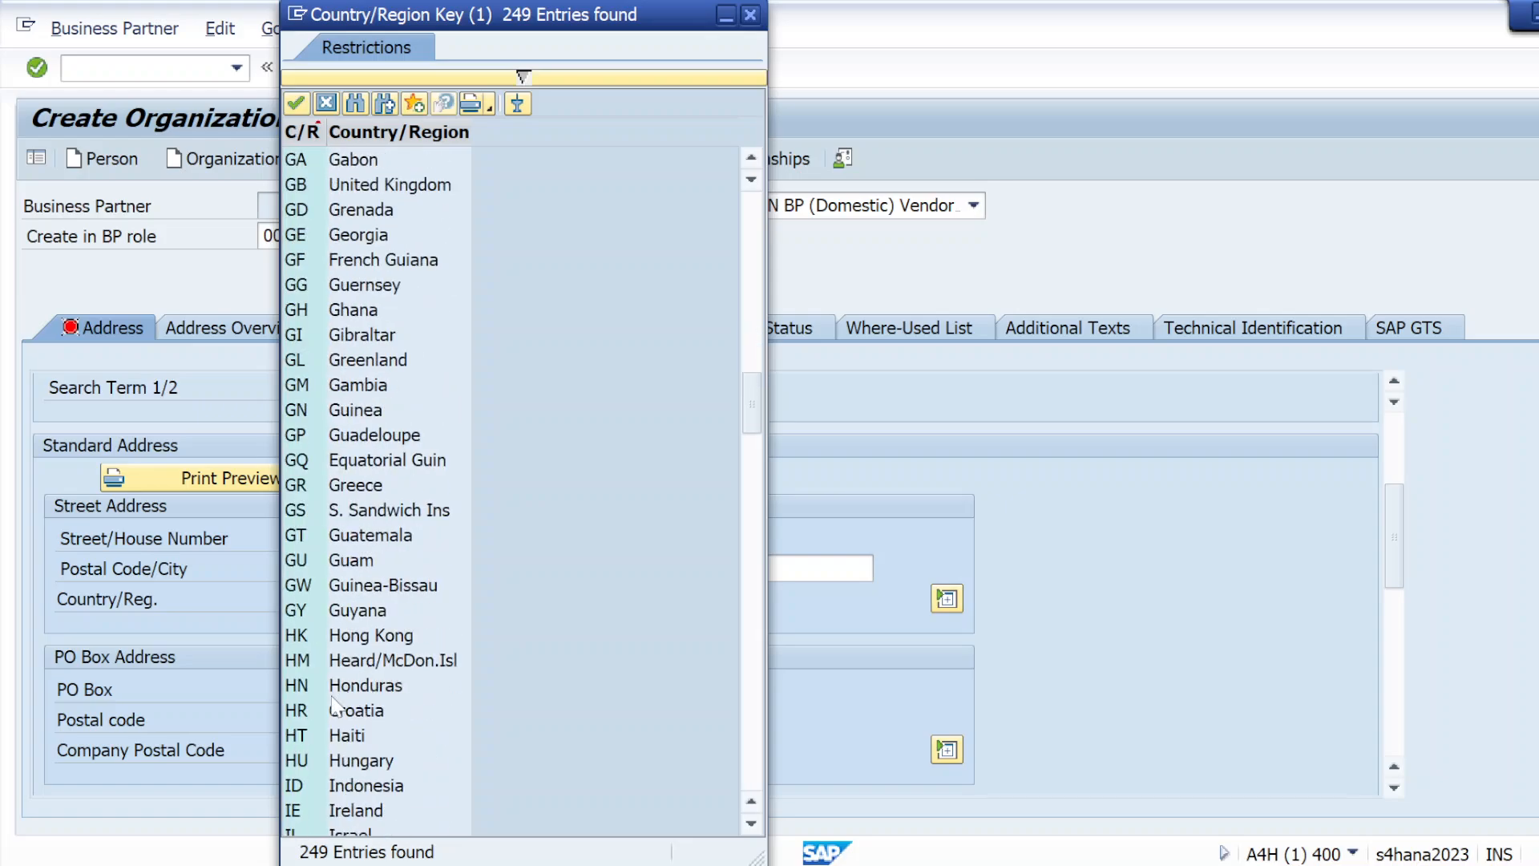
pyautogui.scroll(-1, 339, 770)
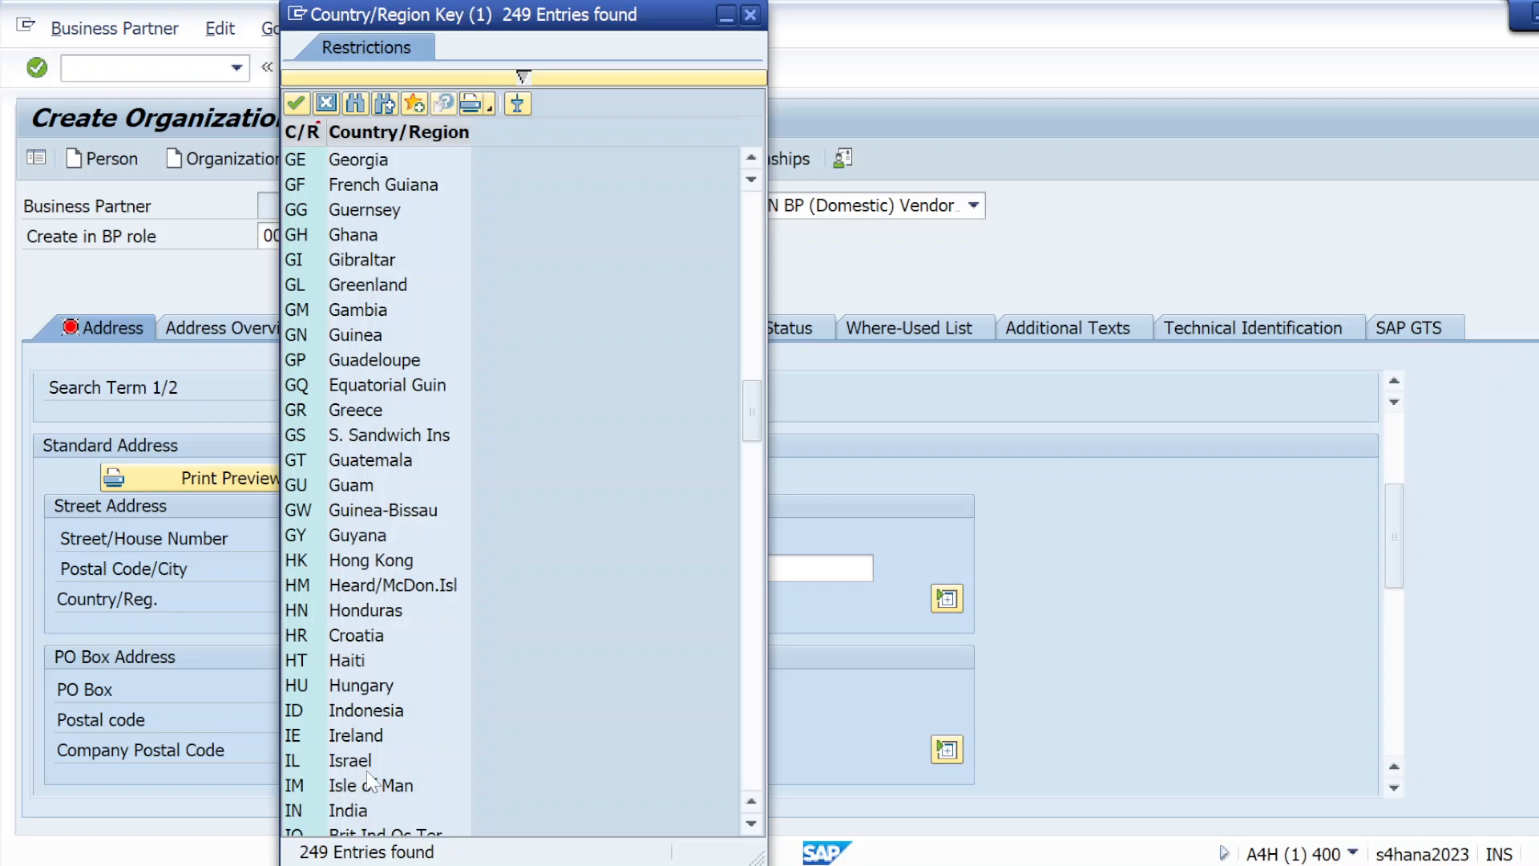
pyautogui.doubleClick(351, 810)
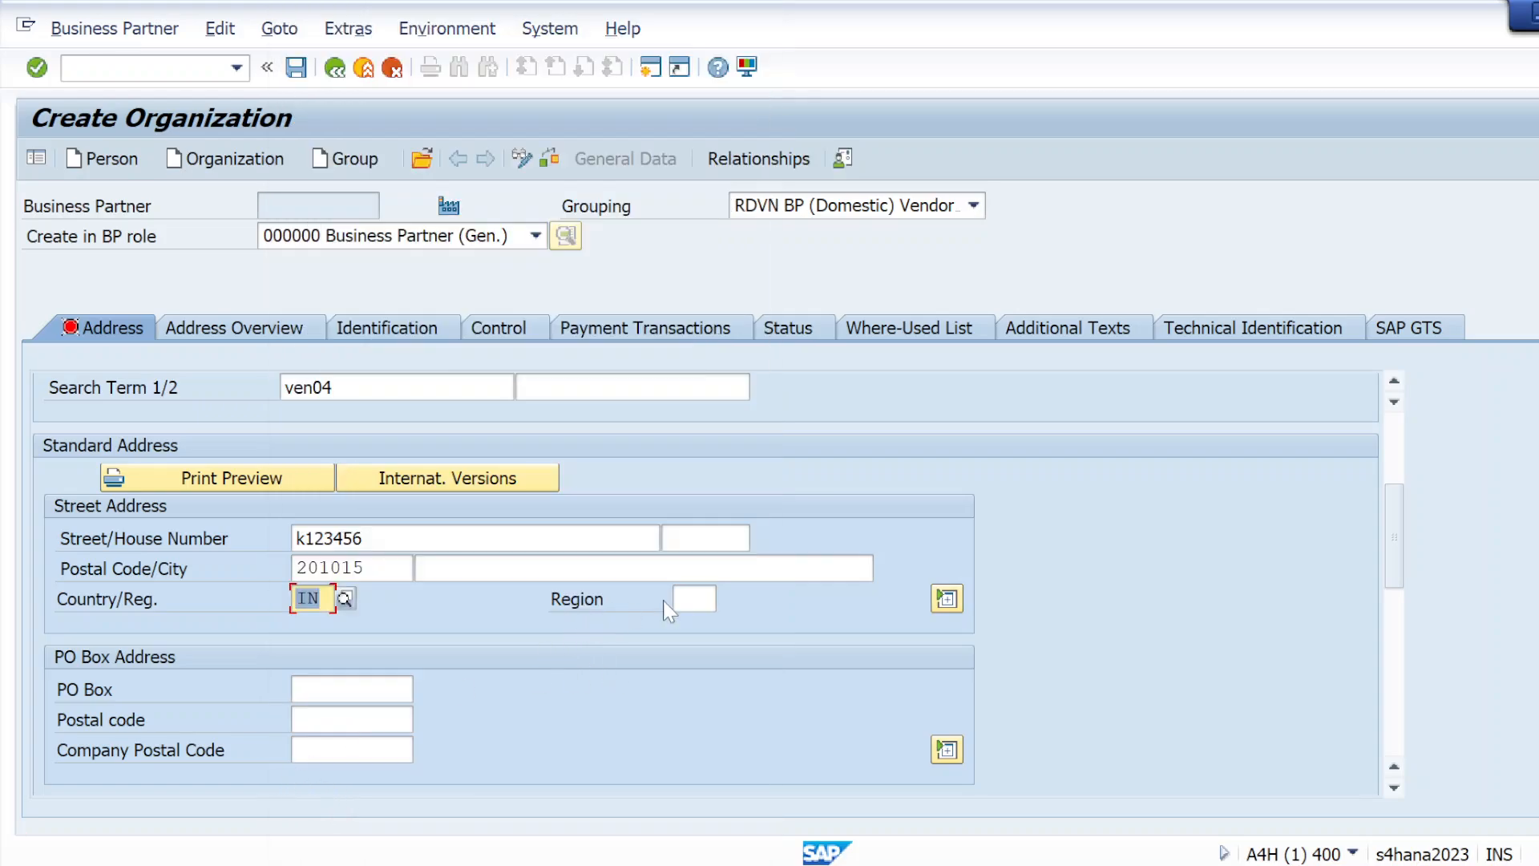
# Choose 06 Gujarat from the available Indian regions as the standard address's region
pyautogui.click(686, 599)
pyautogui.click(730, 595)
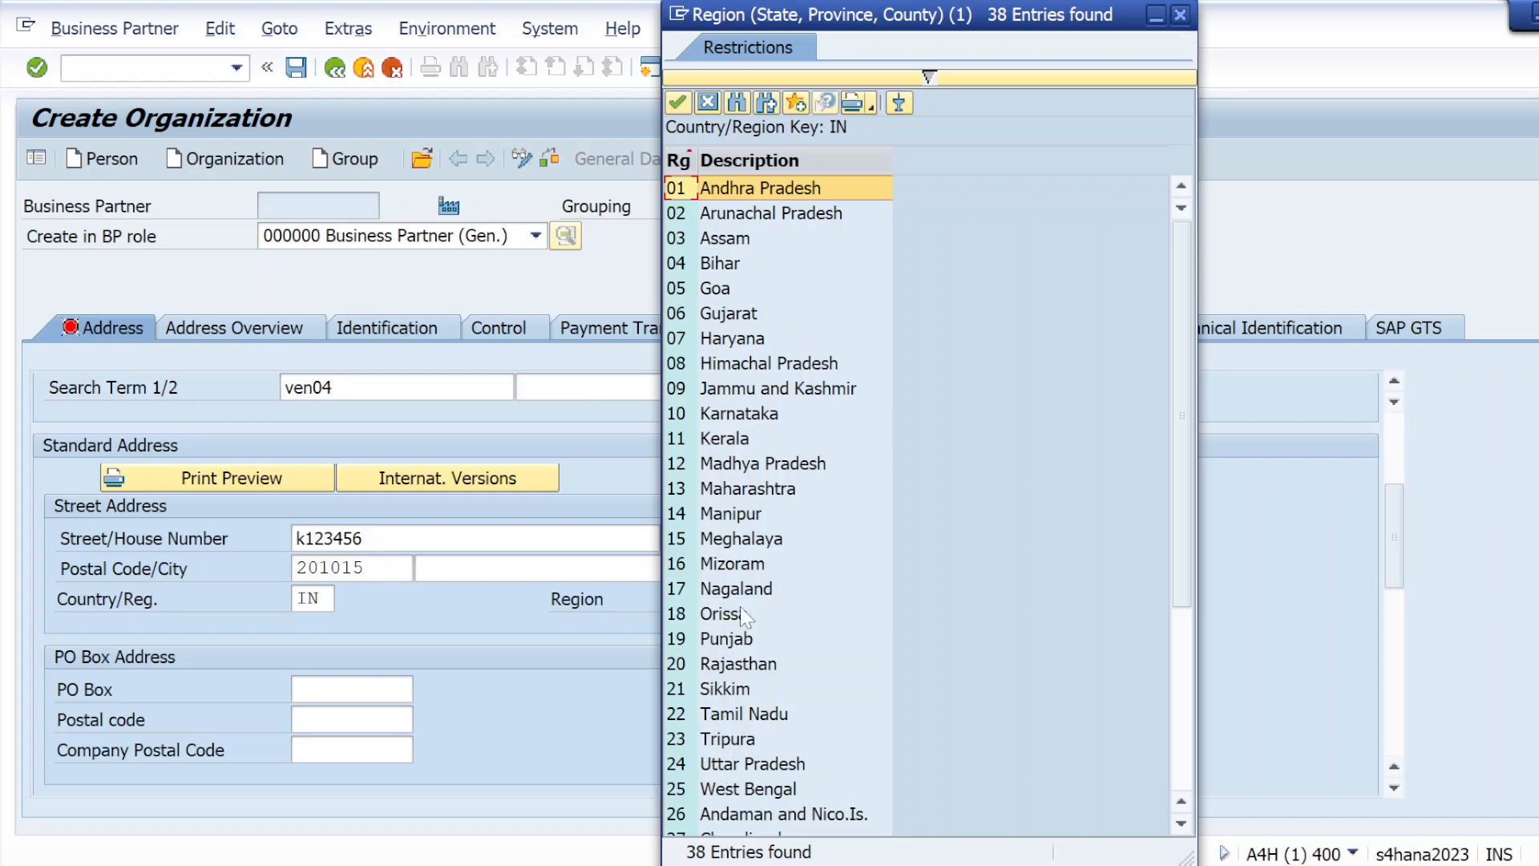
pyautogui.doubleClick(753, 314)
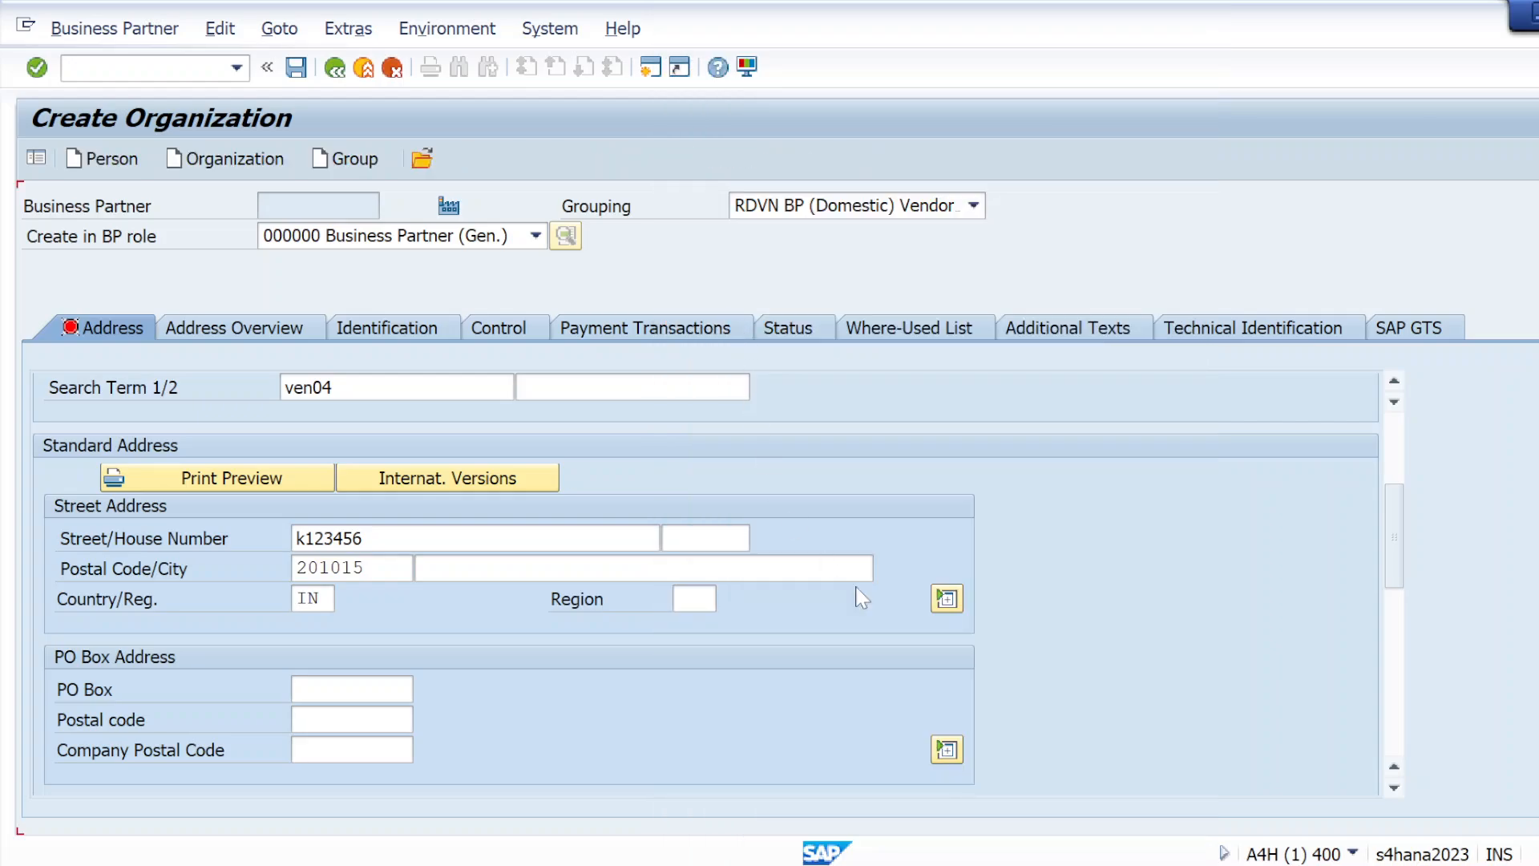
# Enter the PO box number and its postal code in the organization's PO box address
pyautogui.scroll(-1, 705, 584)
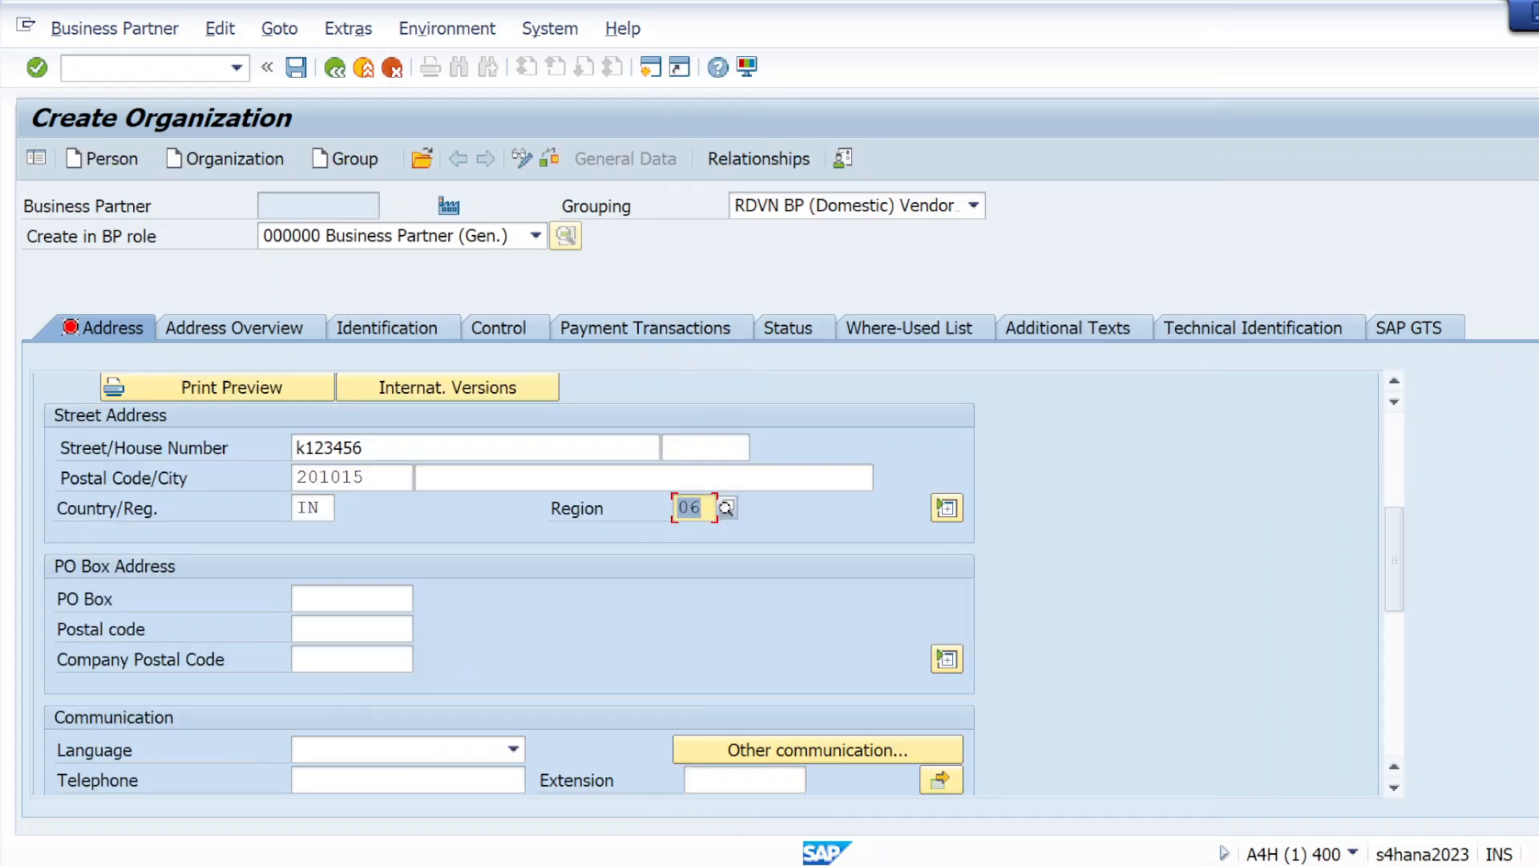
pyautogui.write('201013')
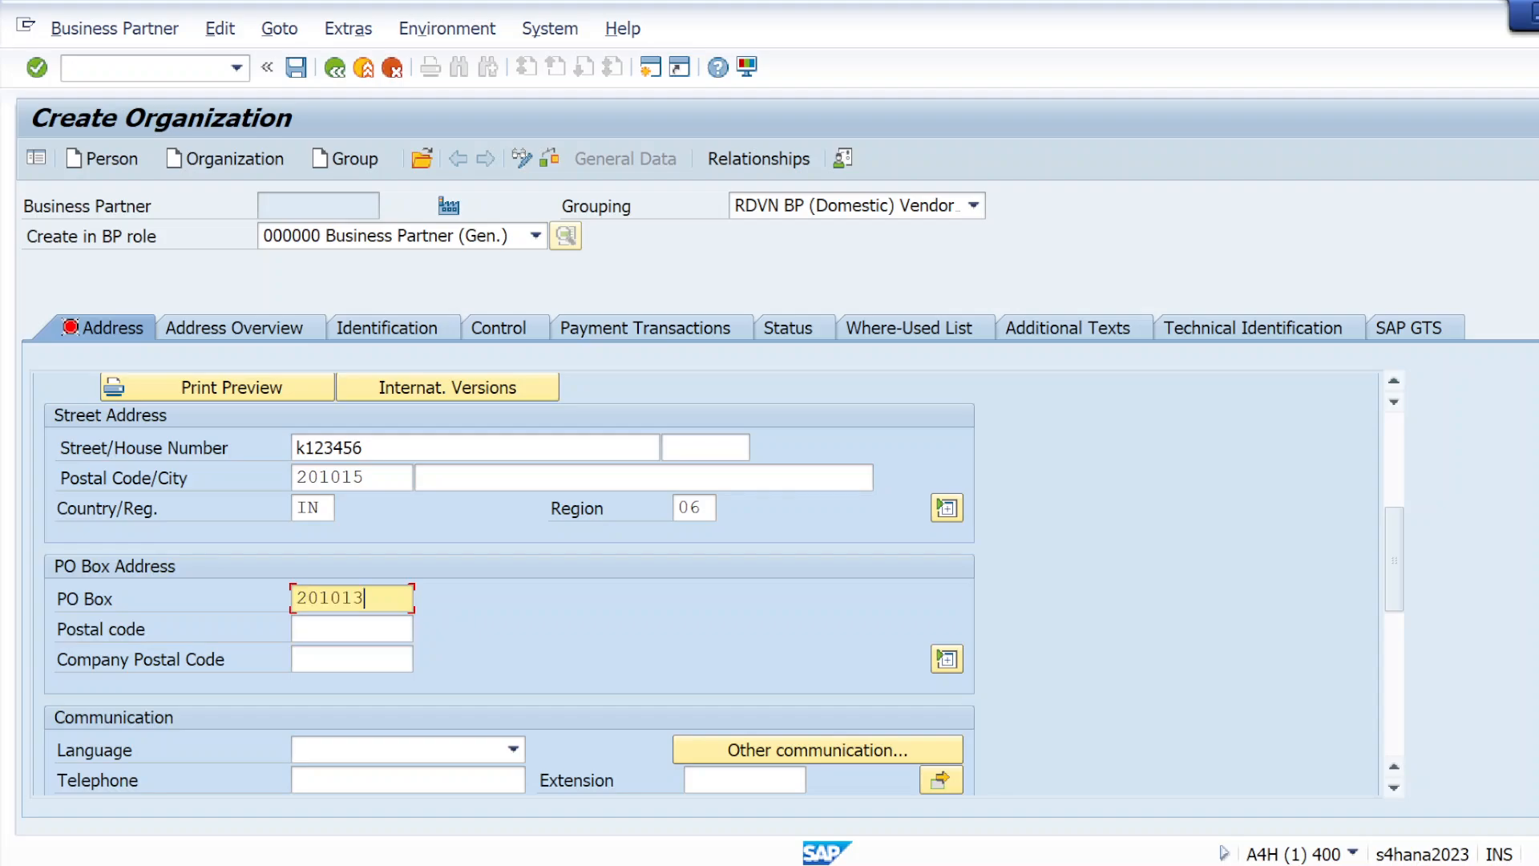
pyautogui.press('Tab')
pyautogui.write('201015')
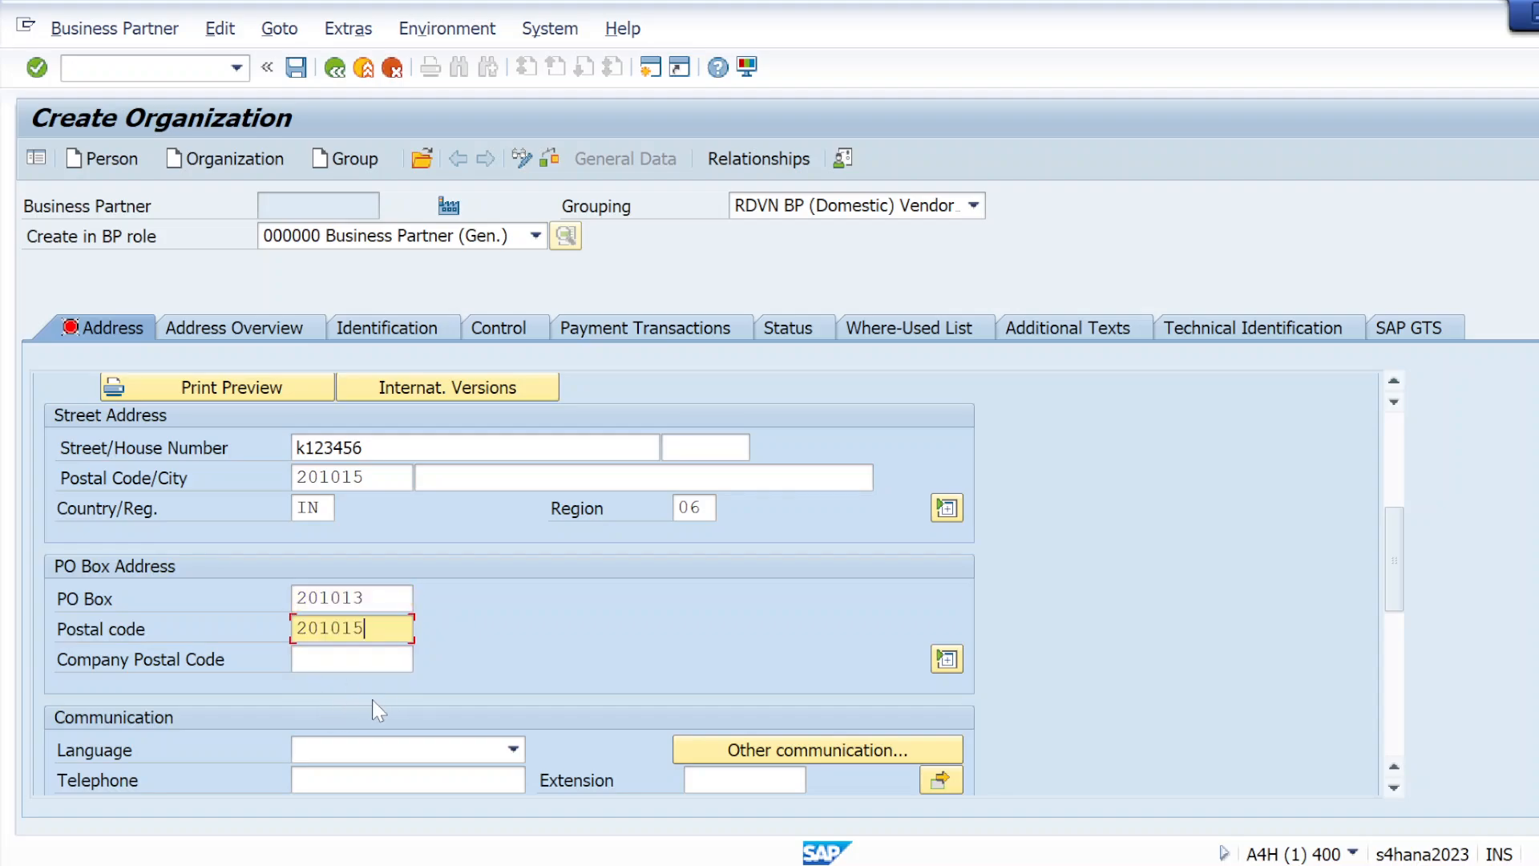
# Set the organization's communication language to EN English
pyautogui.scroll(-1, 372, 699)
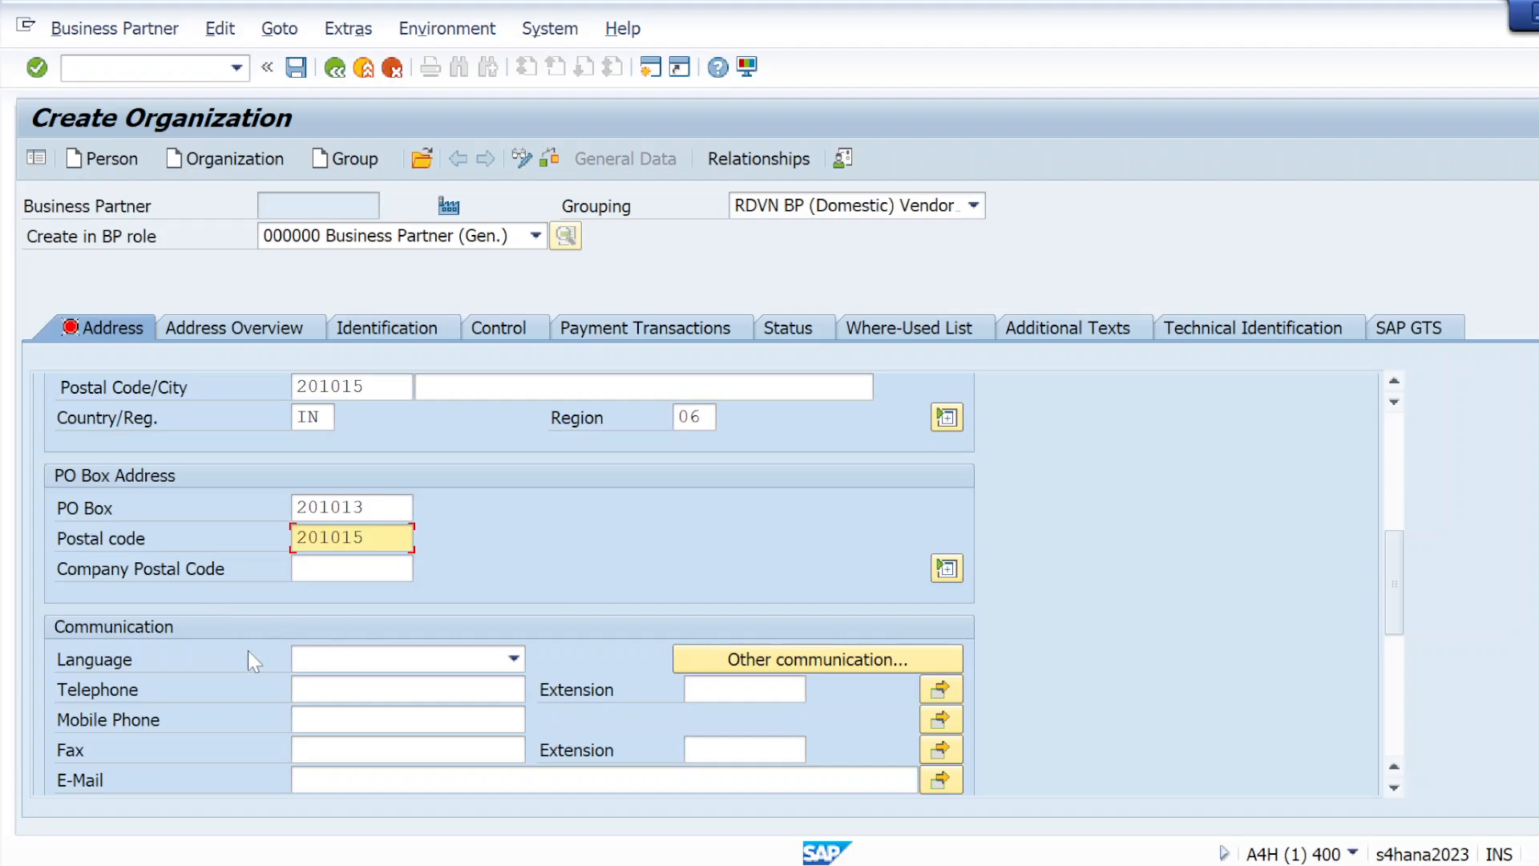
pyautogui.click(509, 659)
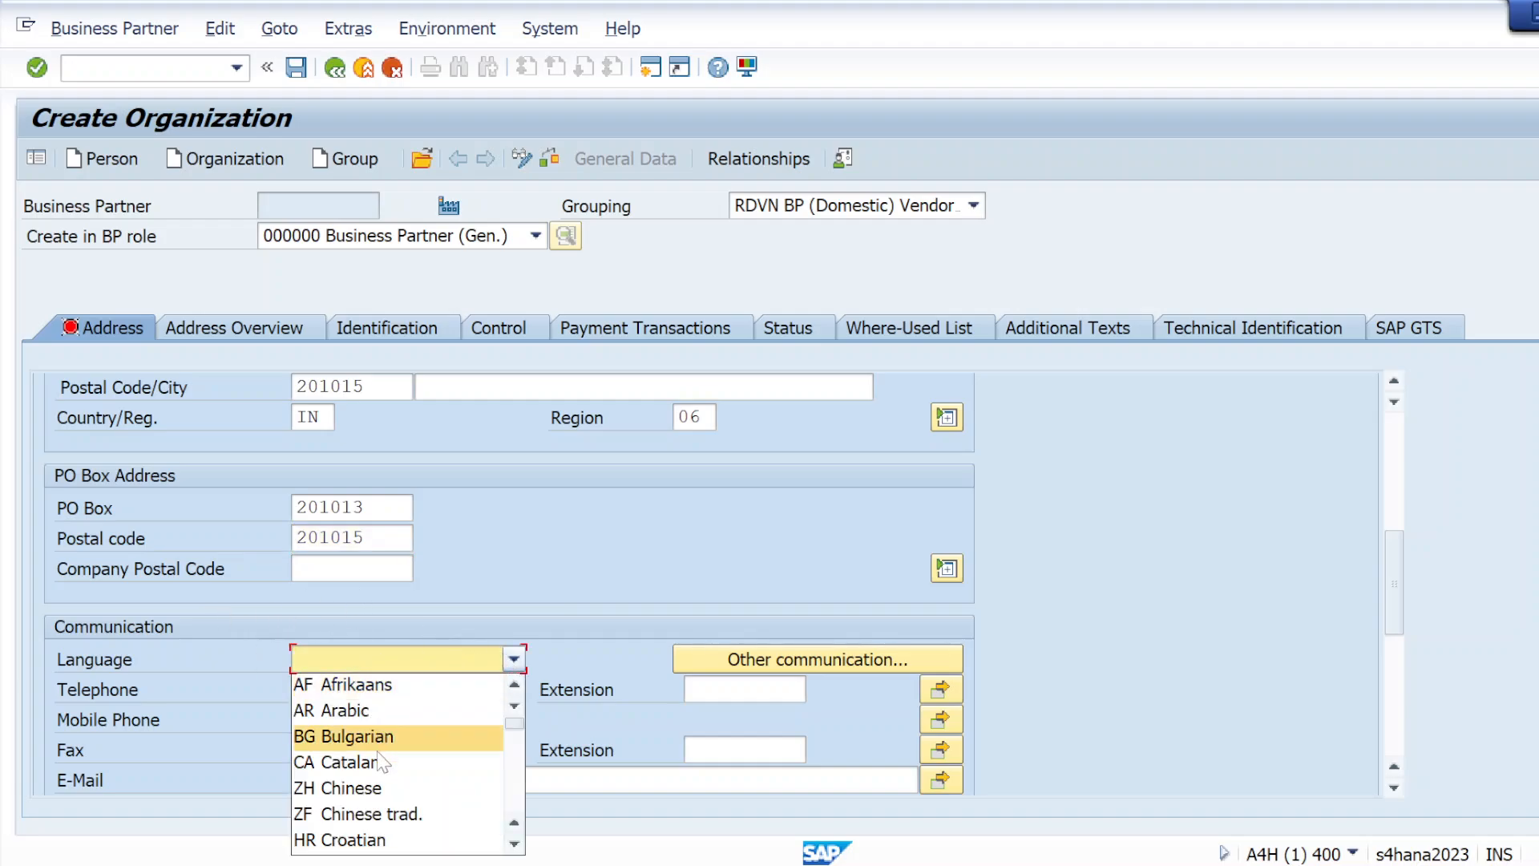
pyautogui.scroll(-3, 378, 761)
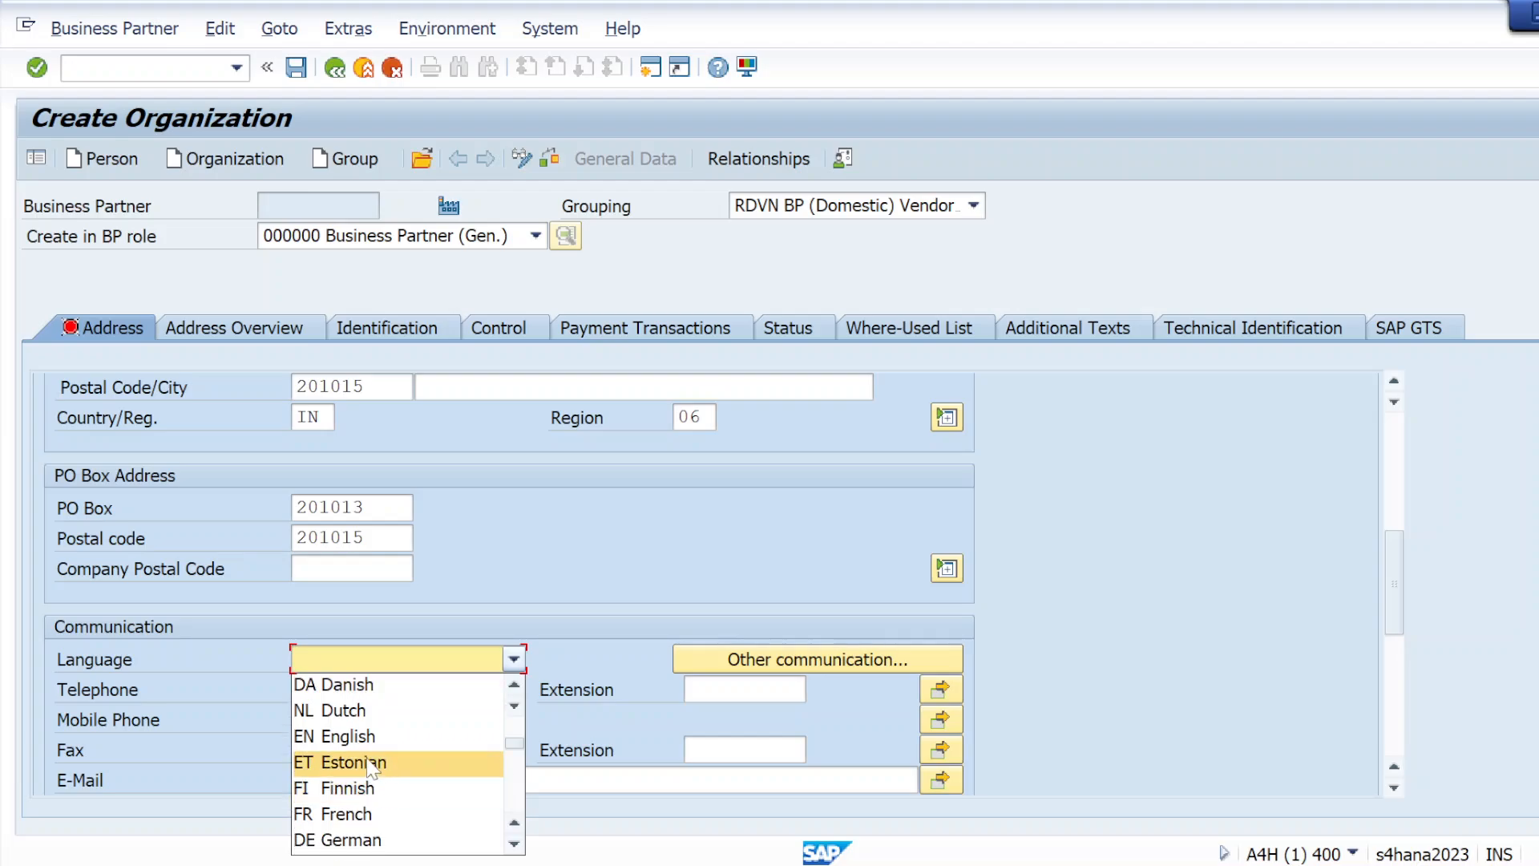
pyautogui.click(370, 738)
# Fill in the organization's telephone, mobile phone and fax in the communication data, leaving the e-mail empty
pyautogui.click(347, 694)
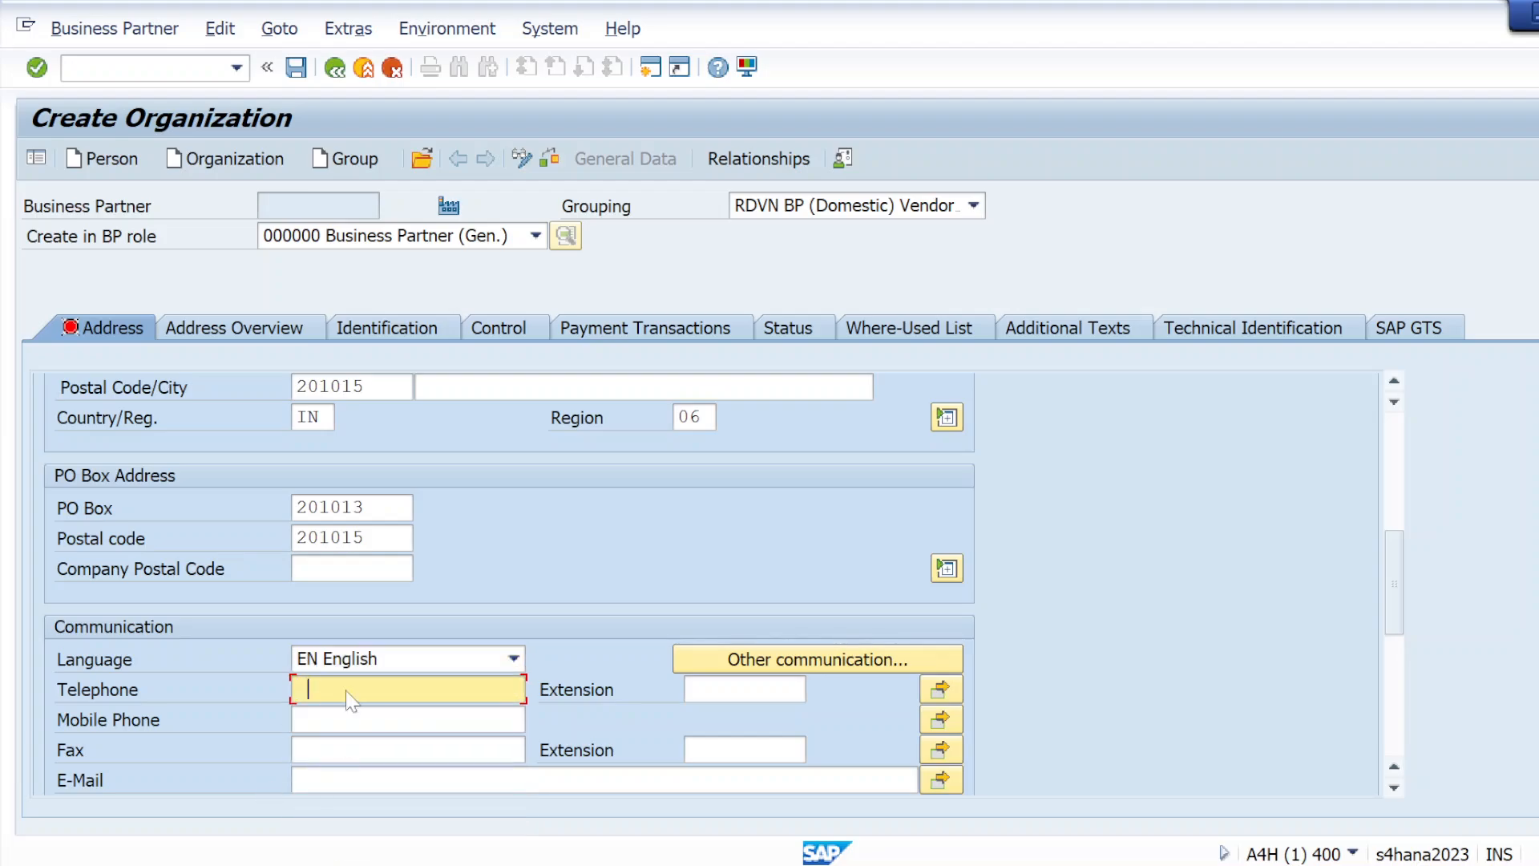
pyautogui.click(353, 712)
pyautogui.click(347, 719)
pyautogui.click(347, 744)
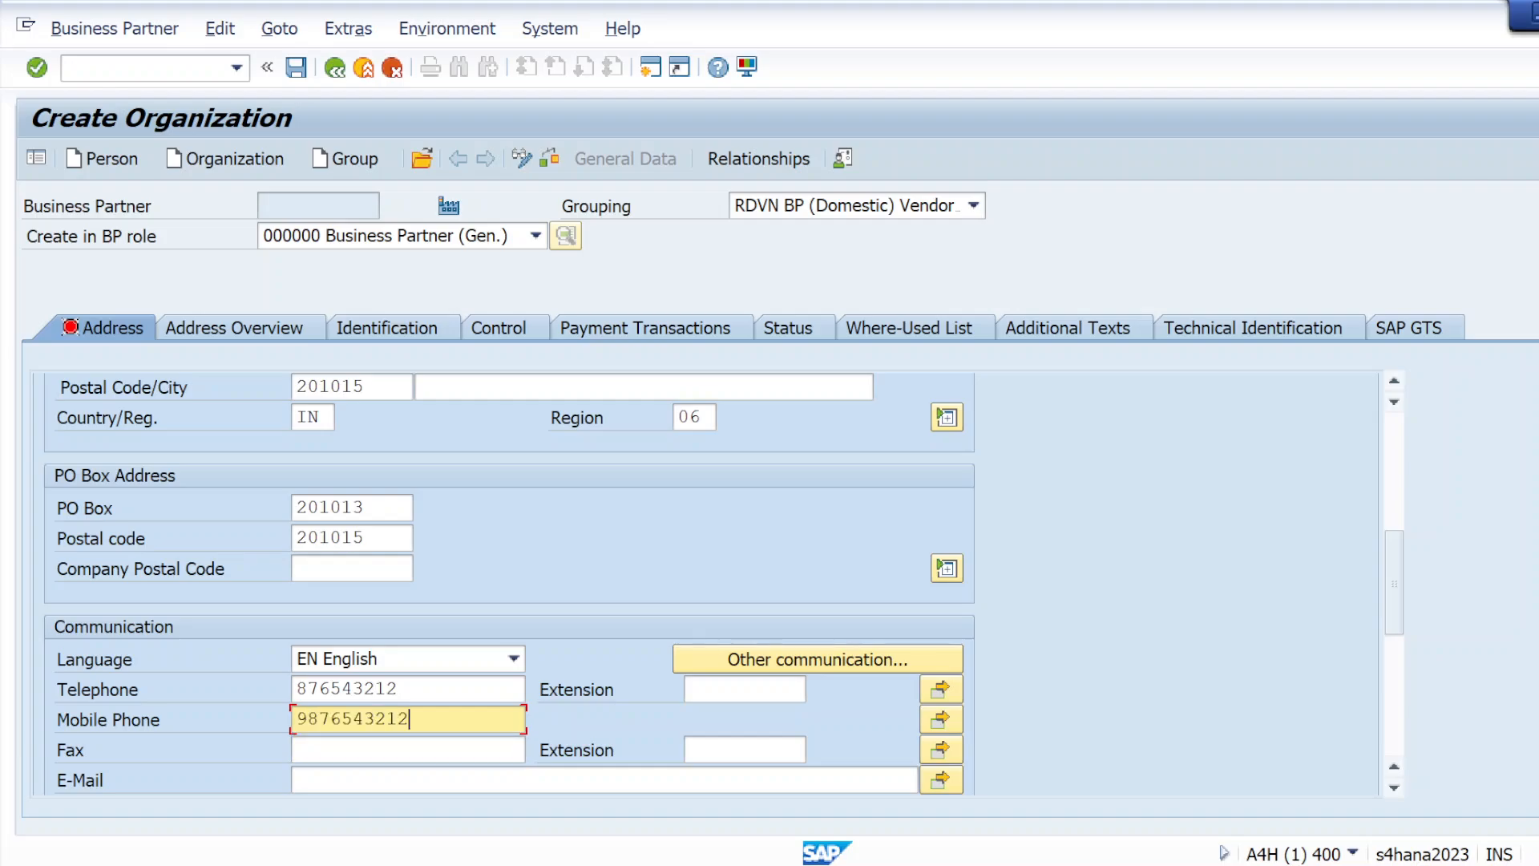
pyautogui.click(347, 749)
pyautogui.click(352, 764)
pyautogui.click(353, 780)
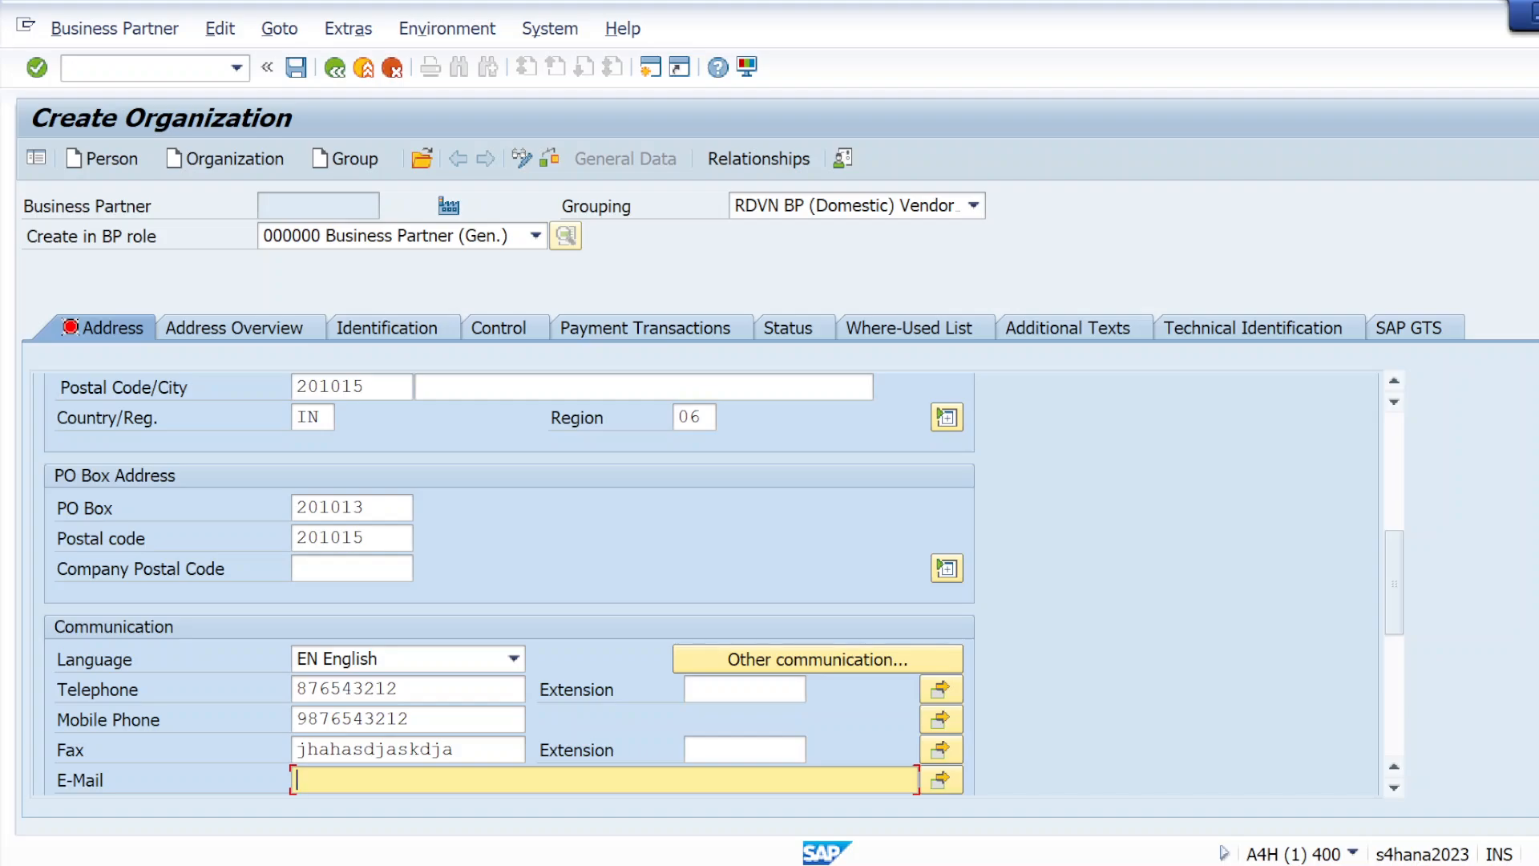
# Expand the street address to show its additional fields and validate the organization's address entries
pyautogui.scroll(2, 688, 529)
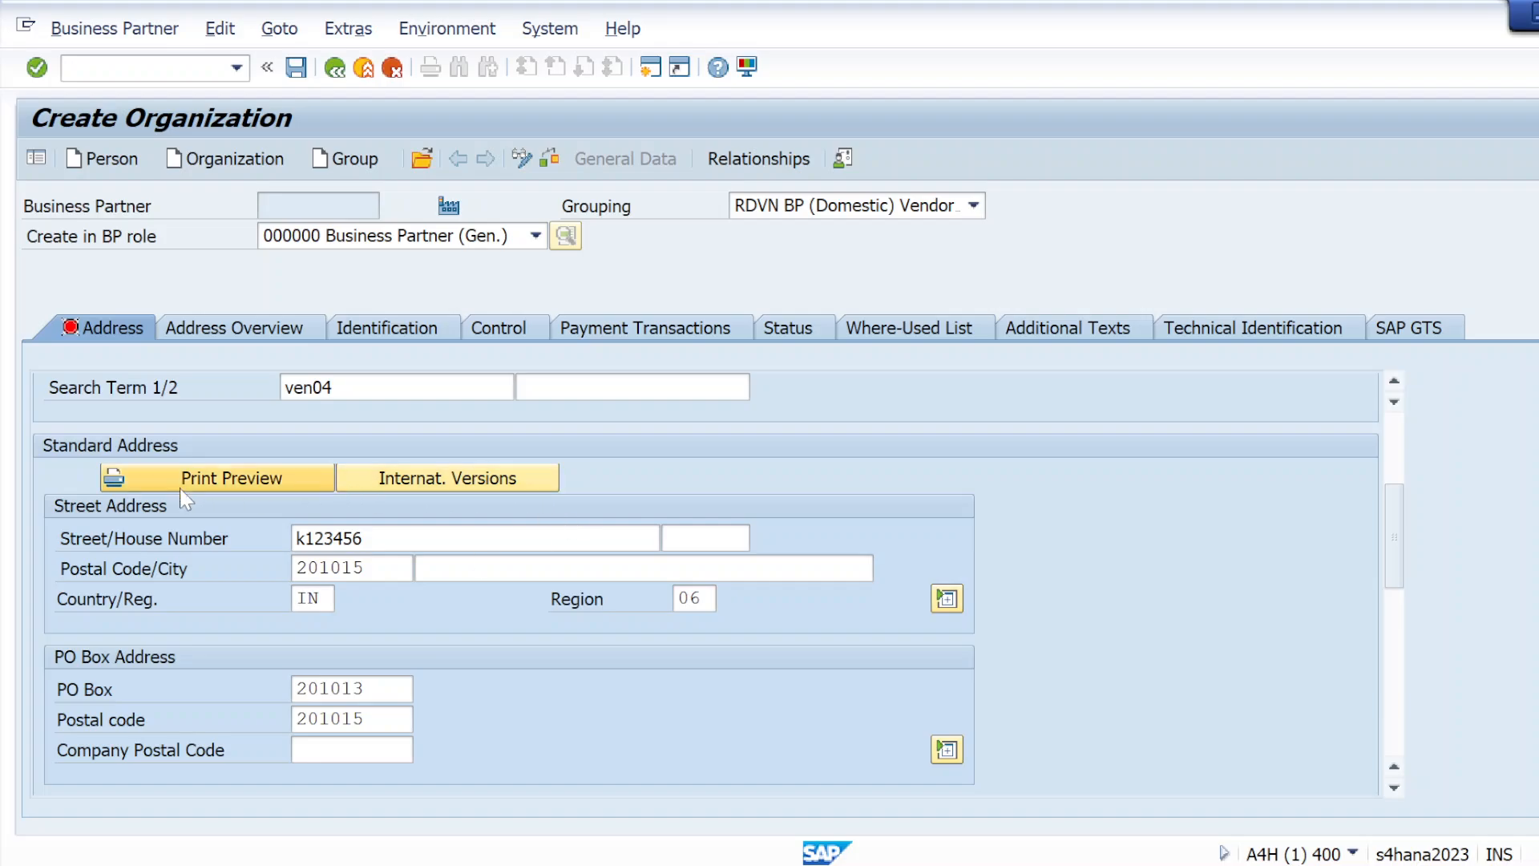
pyautogui.click(945, 600)
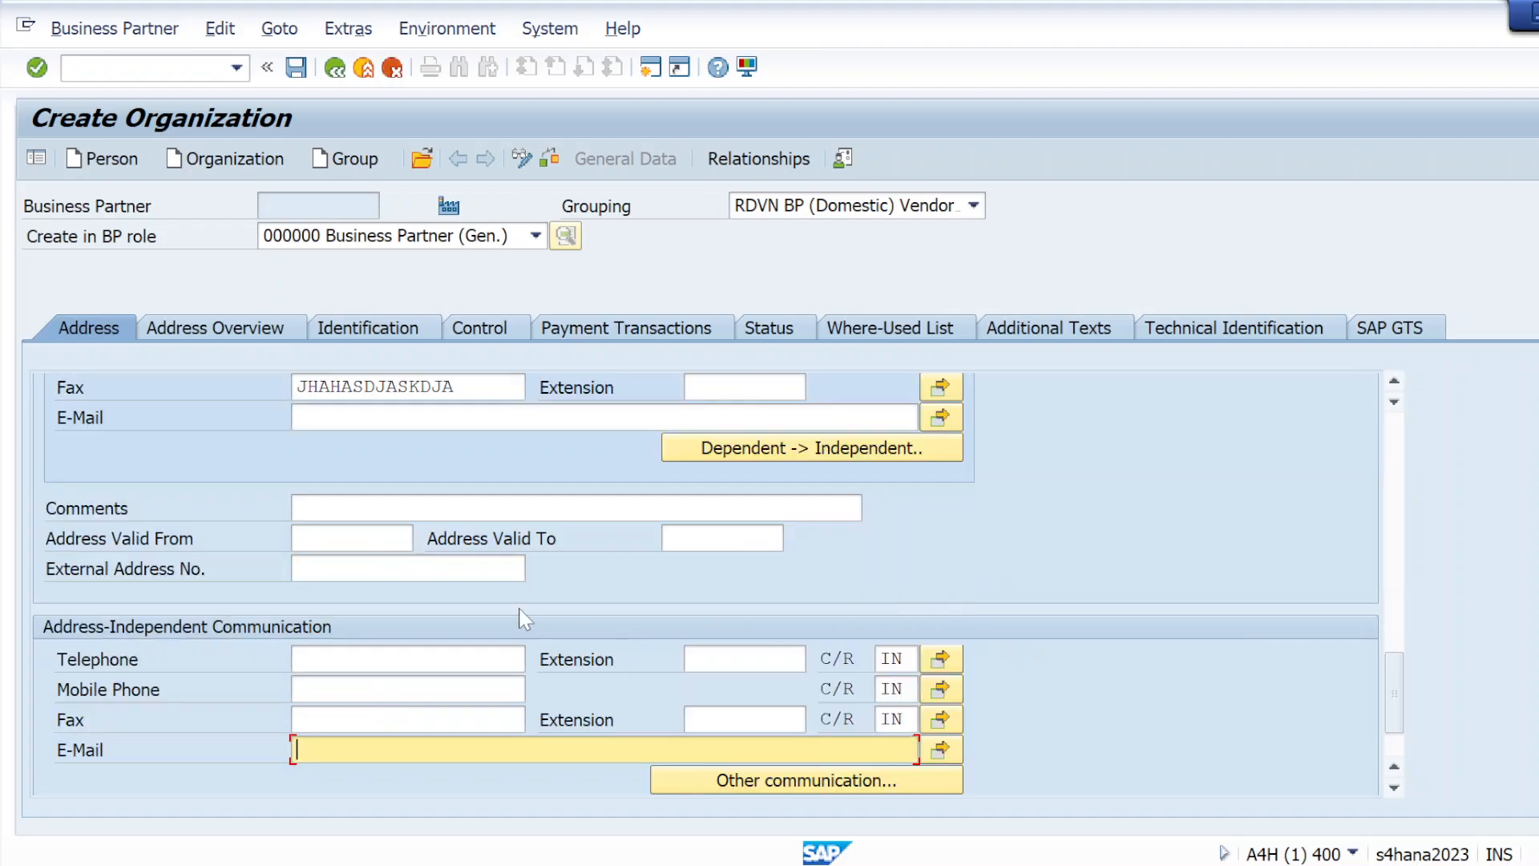
pyautogui.scroll(1, 586, 529)
pyautogui.scroll(-1, 586, 529)
pyautogui.scroll(-1, 277, 657)
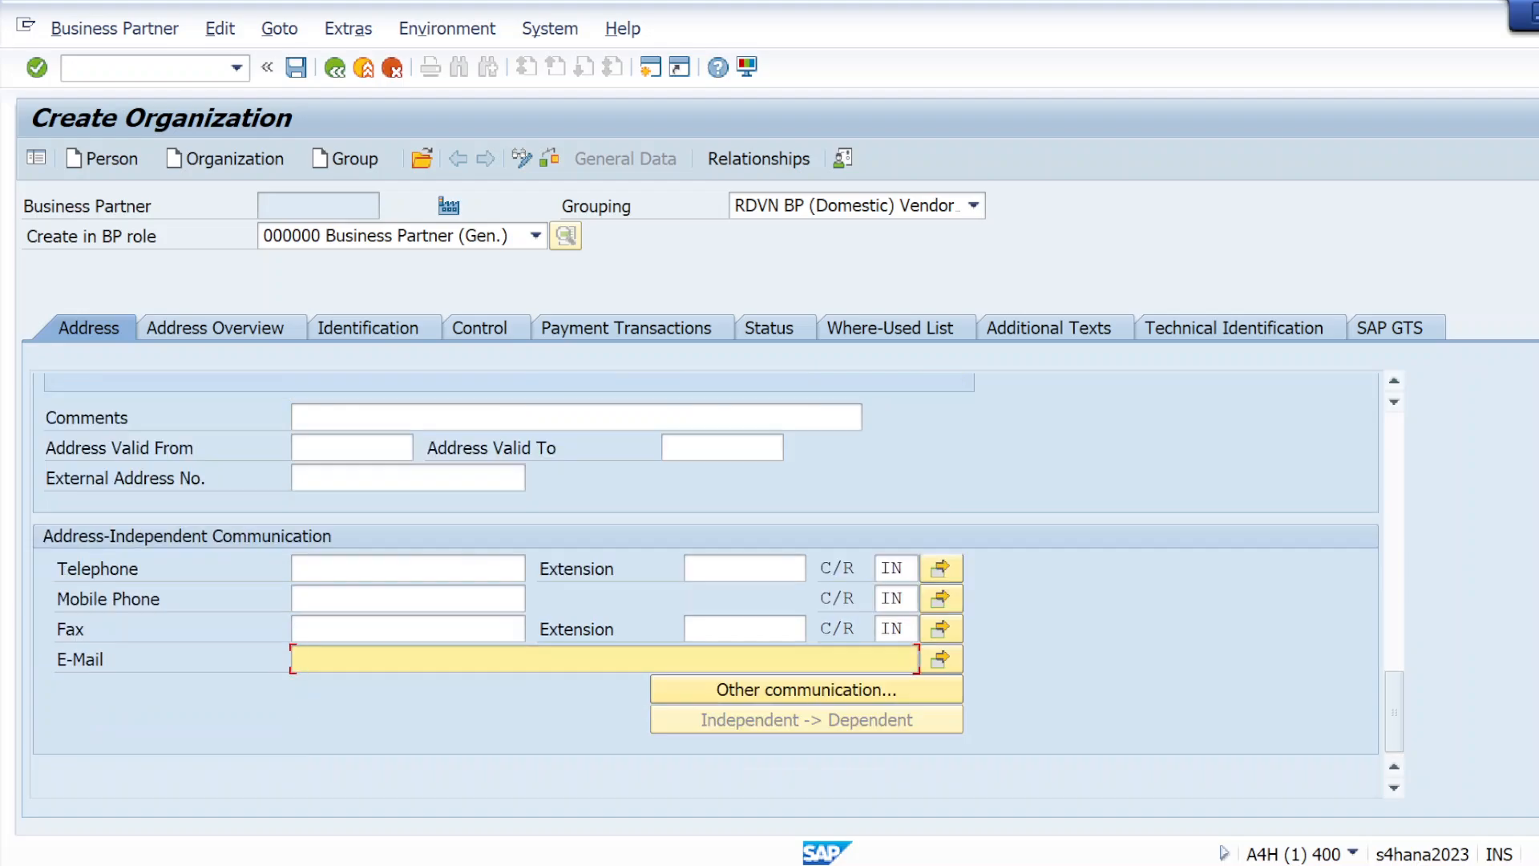
pyautogui.scroll(10, 359, 646)
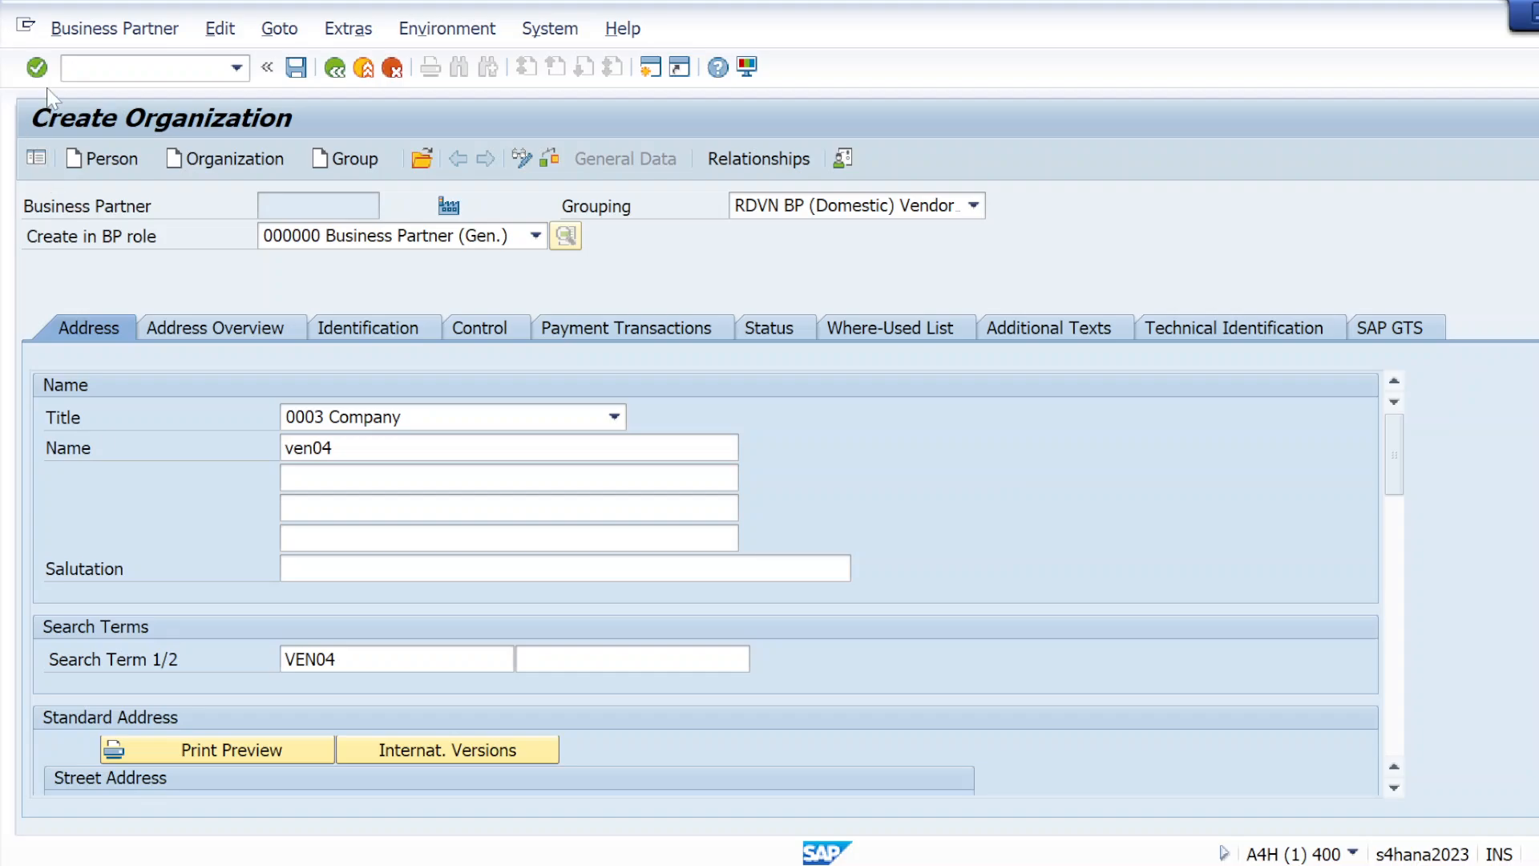
pyautogui.click(37, 68)
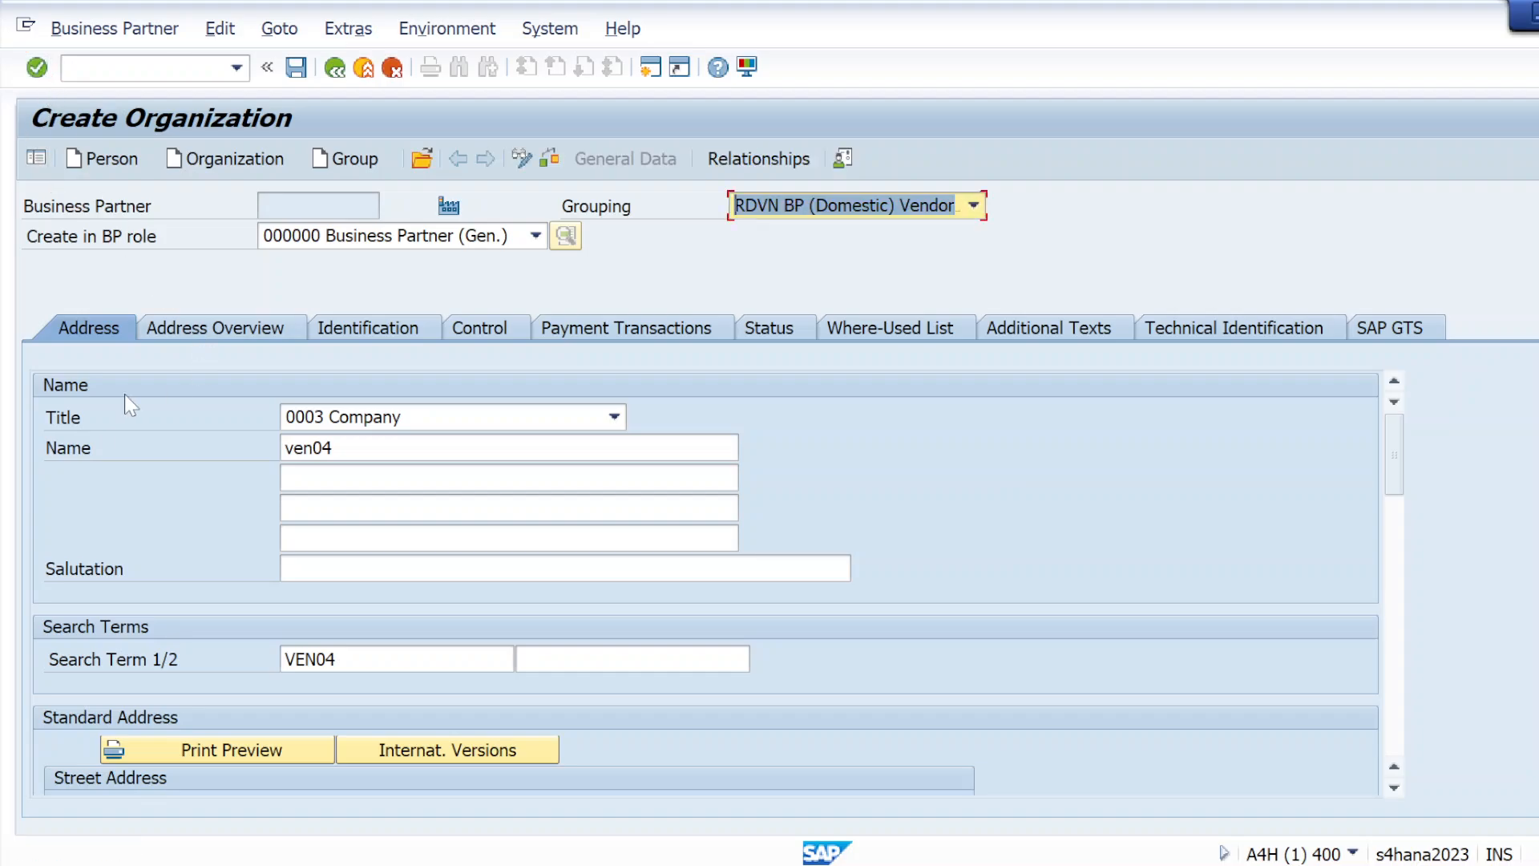
# Compare the organization's address overview with the country, region and time zone details of its standard address
pyautogui.click(196, 333)
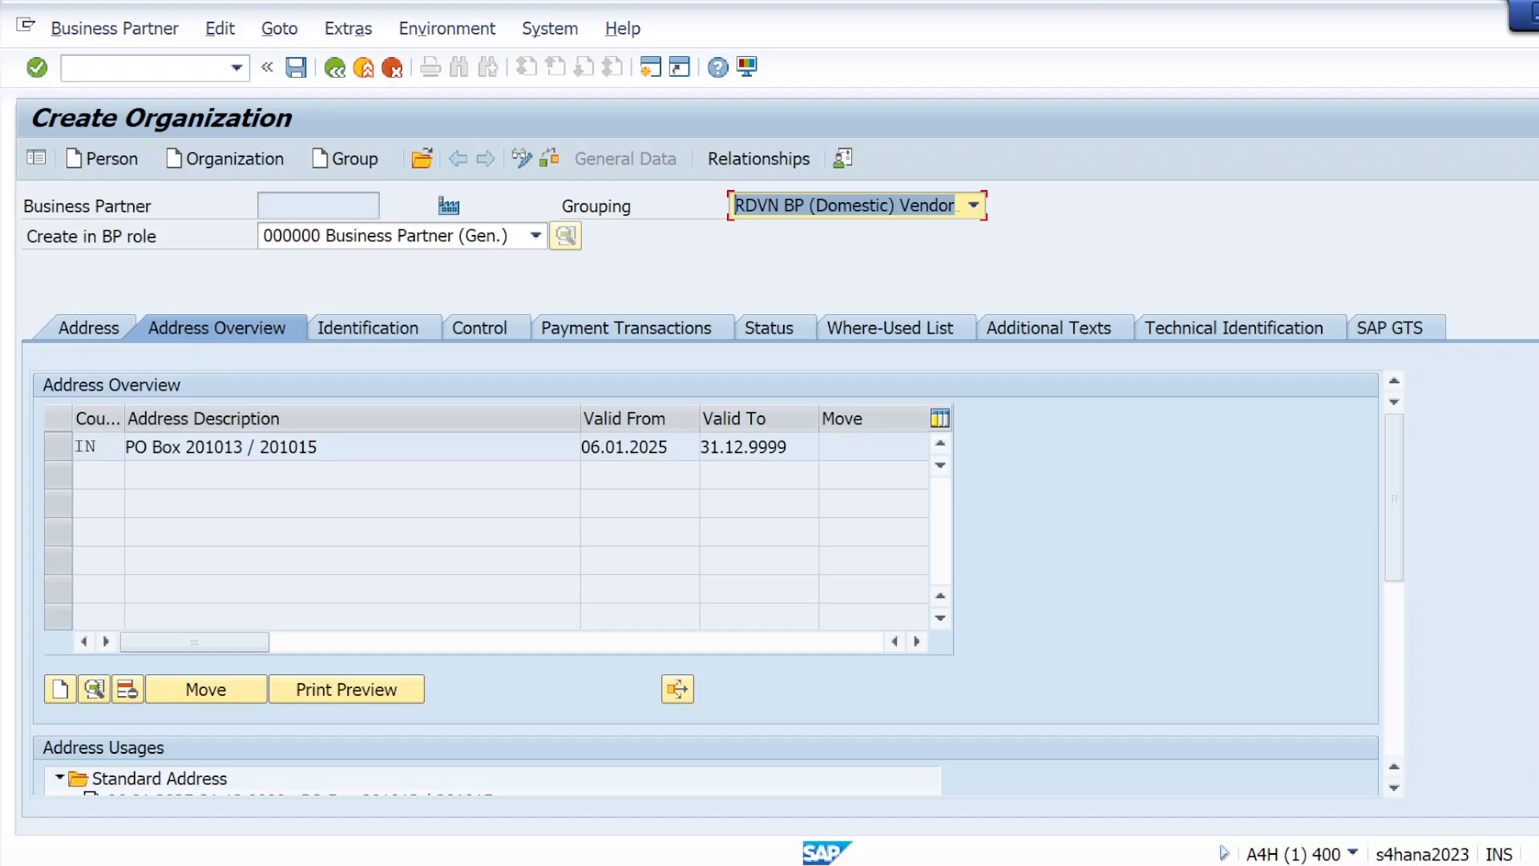
pyautogui.click(92, 333)
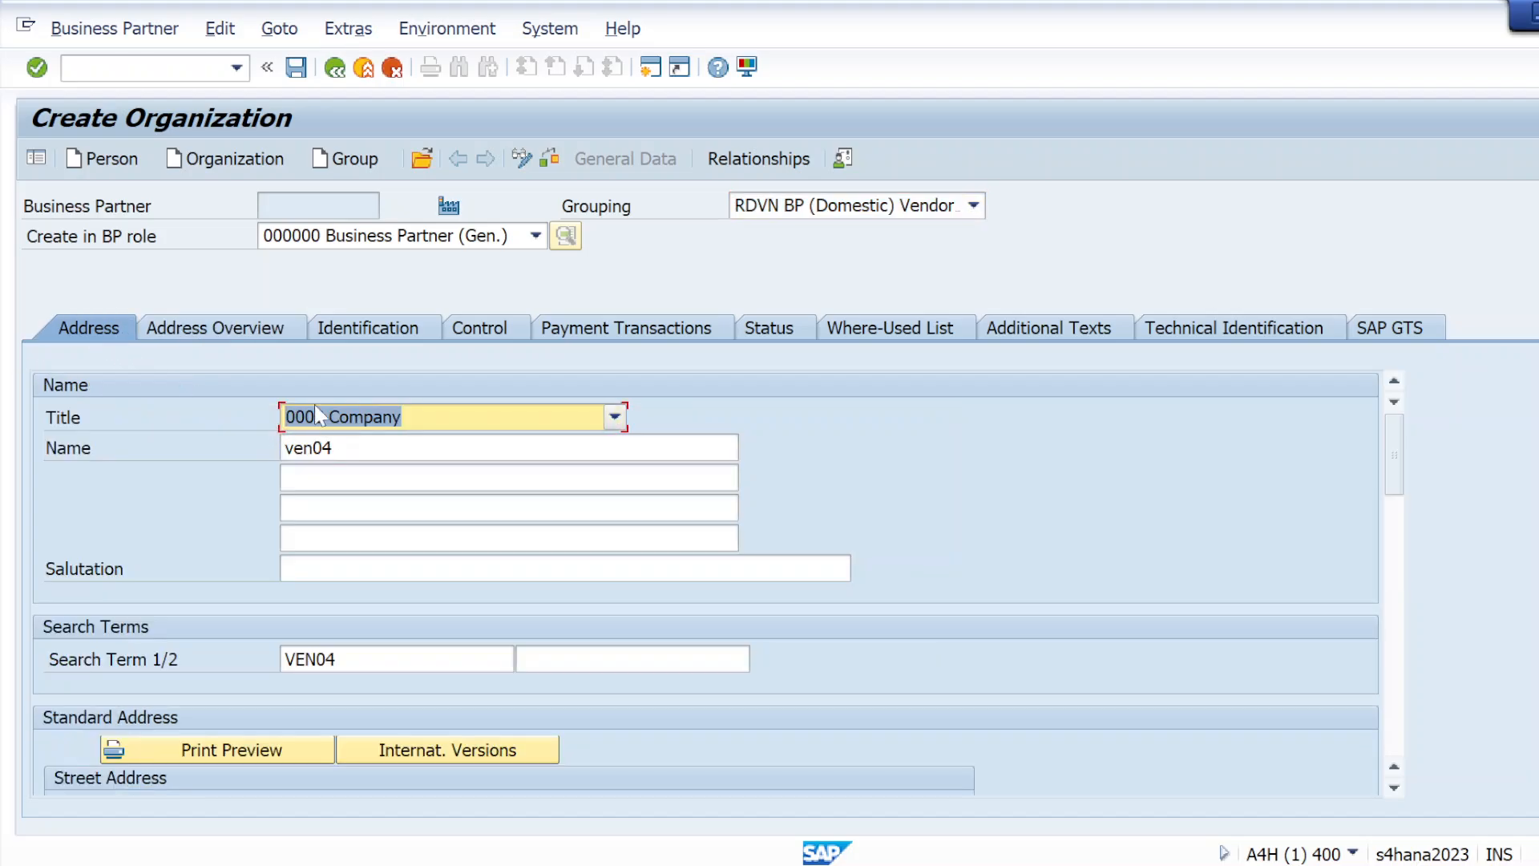
pyautogui.scroll(-10, 358, 491)
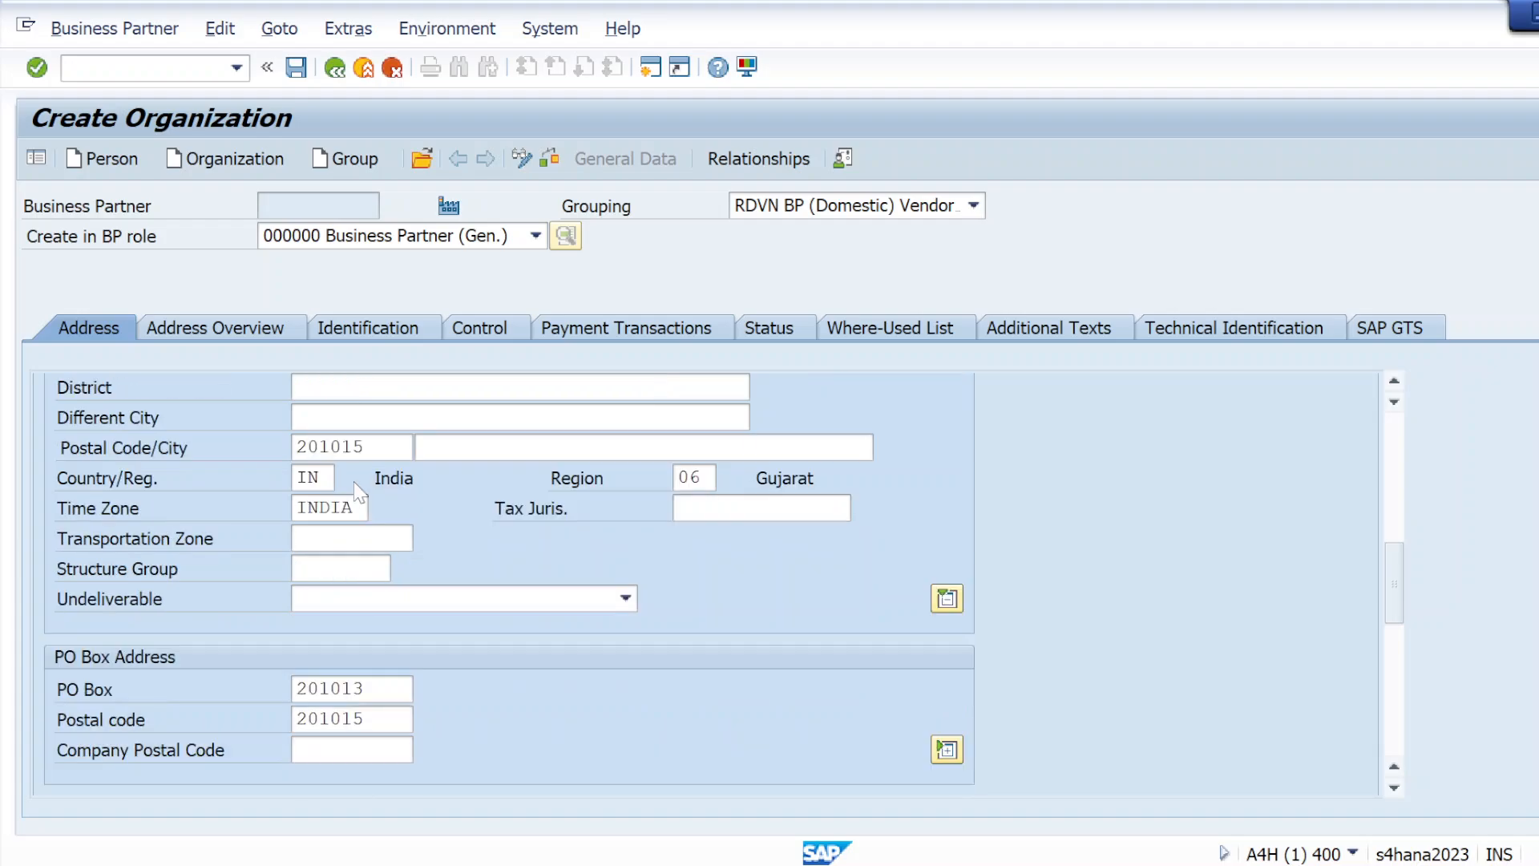
pyautogui.scroll(10, 359, 490)
# Start a second address in the organization's address overview and enter its street and postal code
pyautogui.click(164, 329)
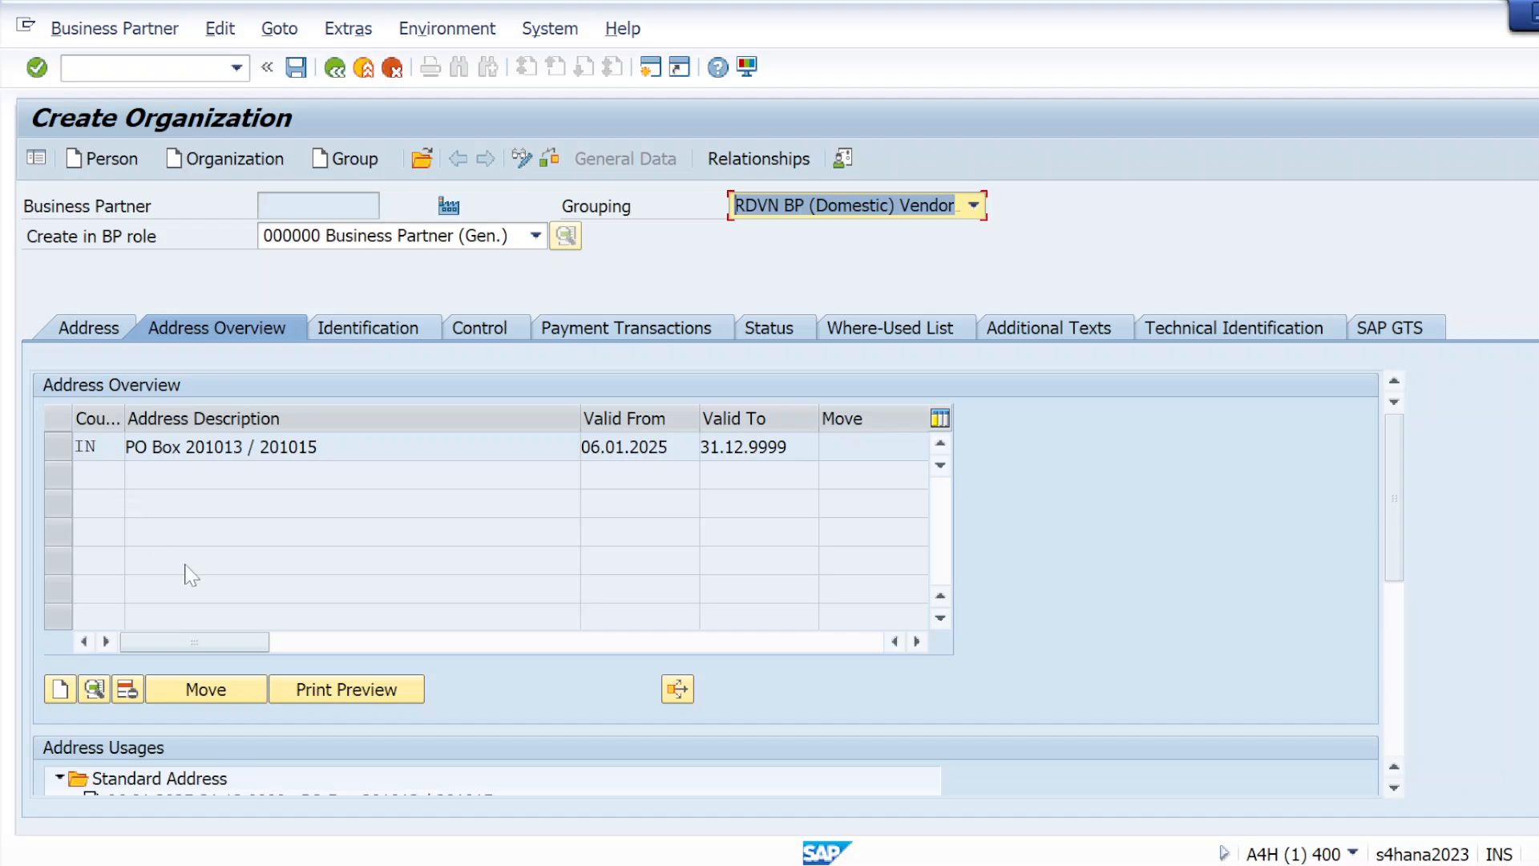
pyautogui.click(61, 690)
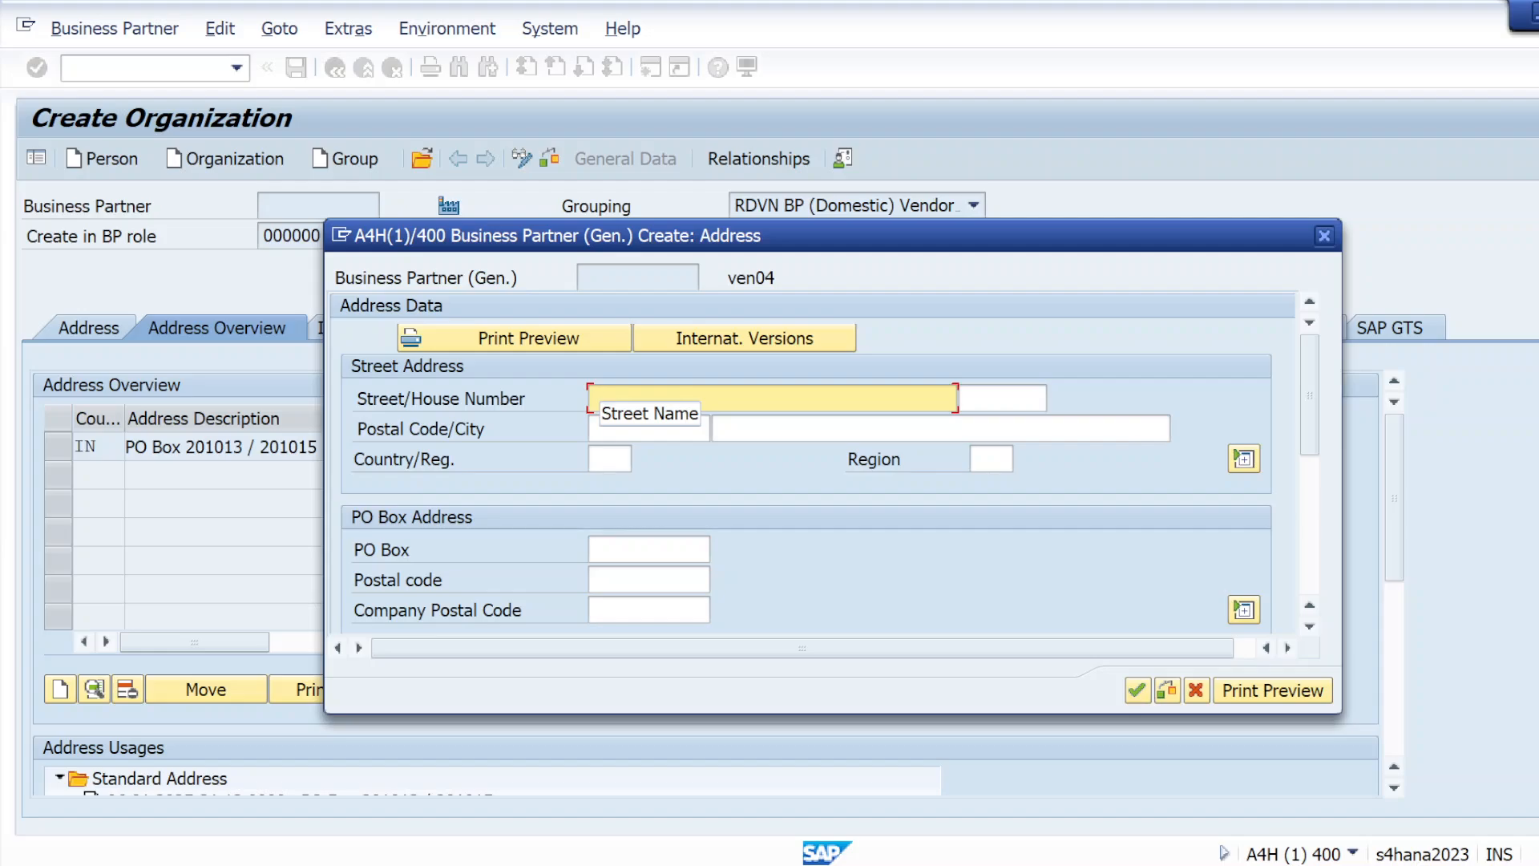
pyautogui.write('k')
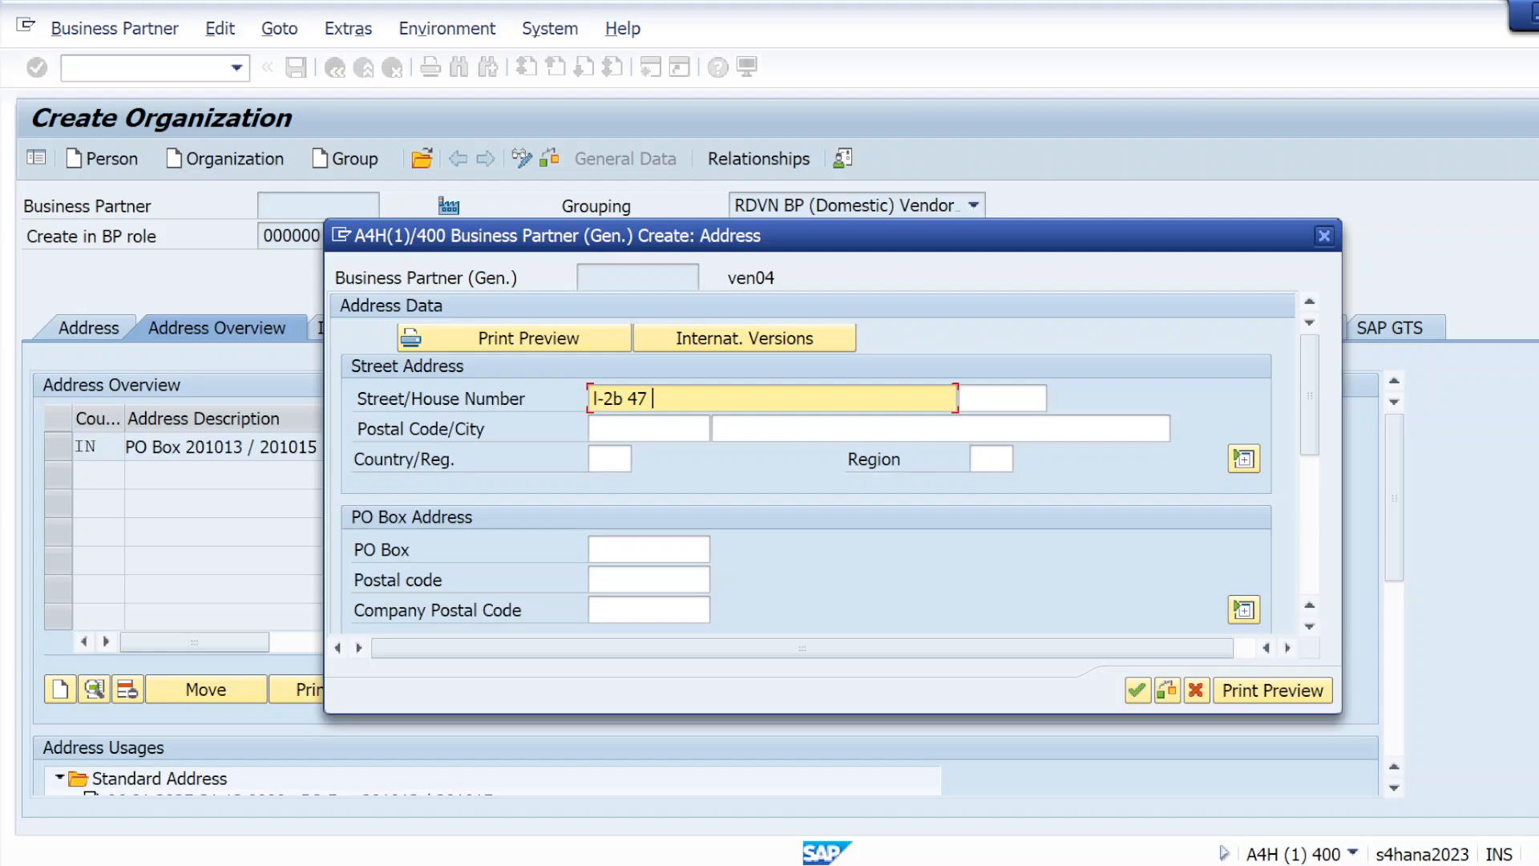
pyautogui.click(600, 428)
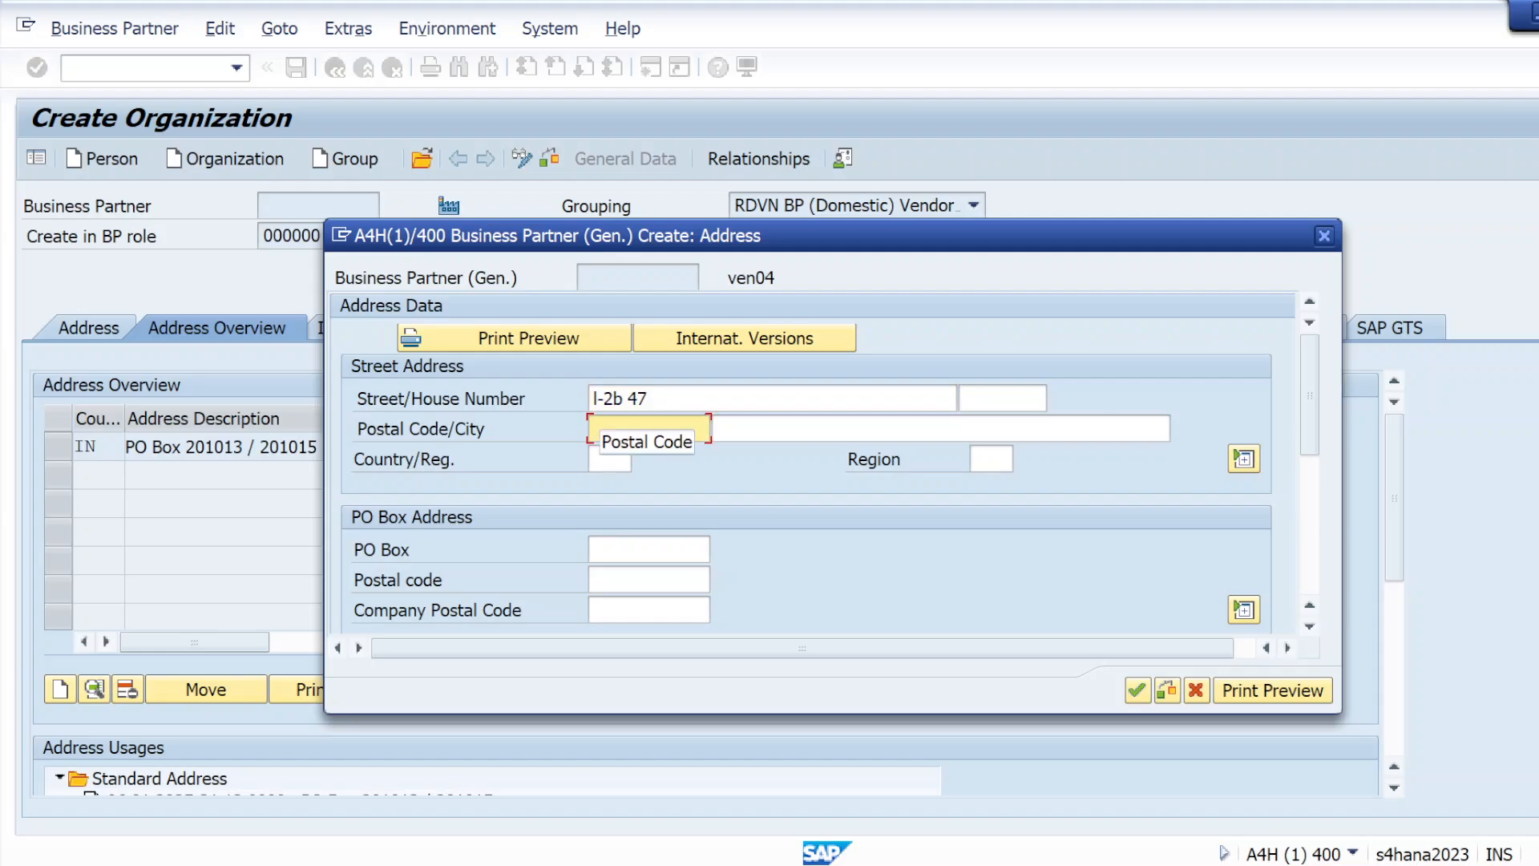
pyautogui.write('110056')
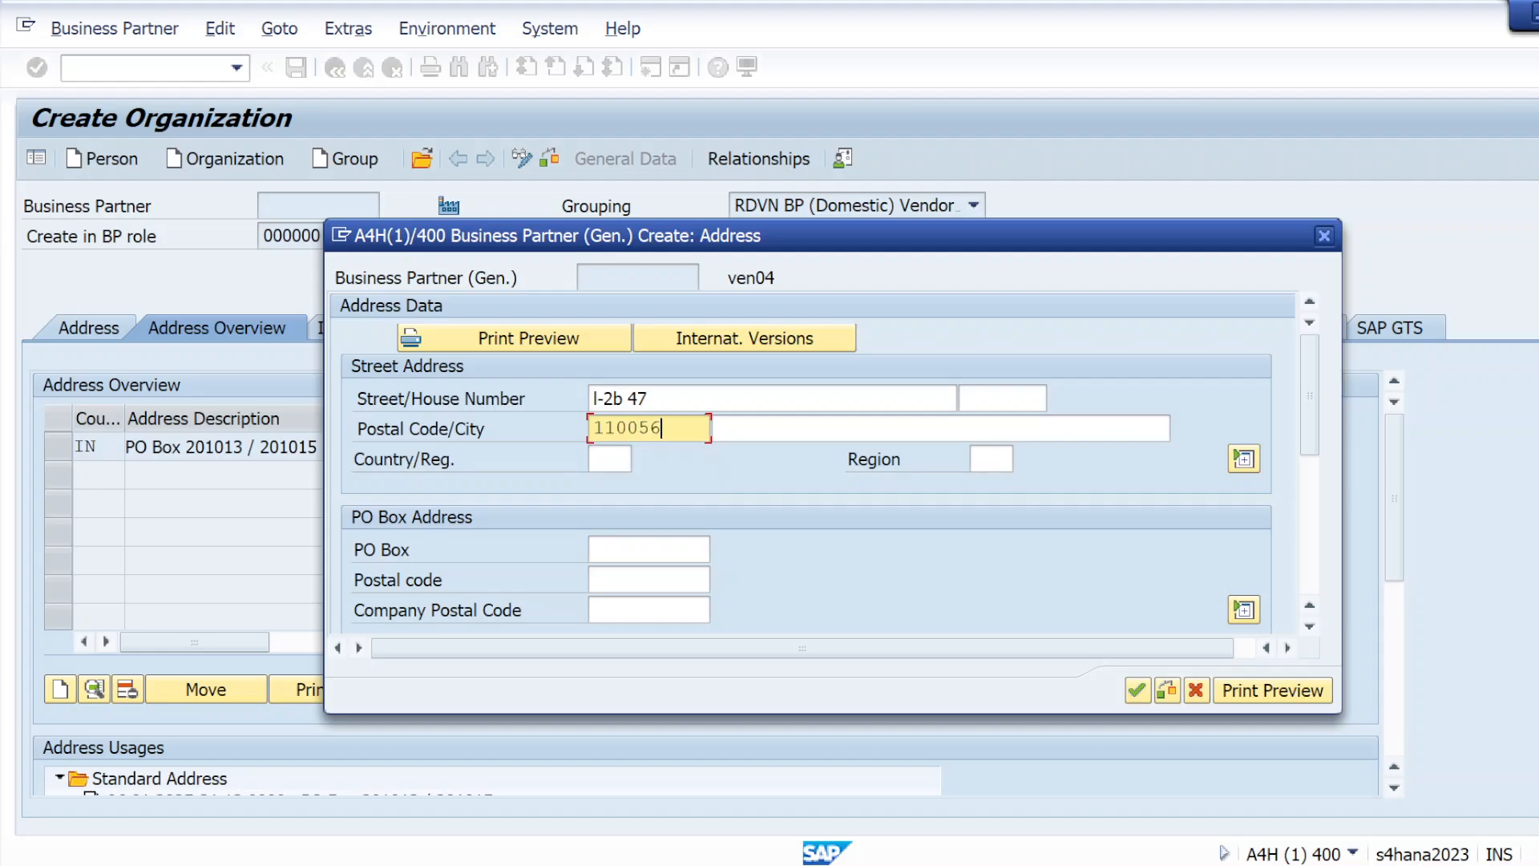
# Set the new address's country to IN and its region to 24 Uttar Pradesh
pyautogui.press('Tab')
pyautogui.write('in')
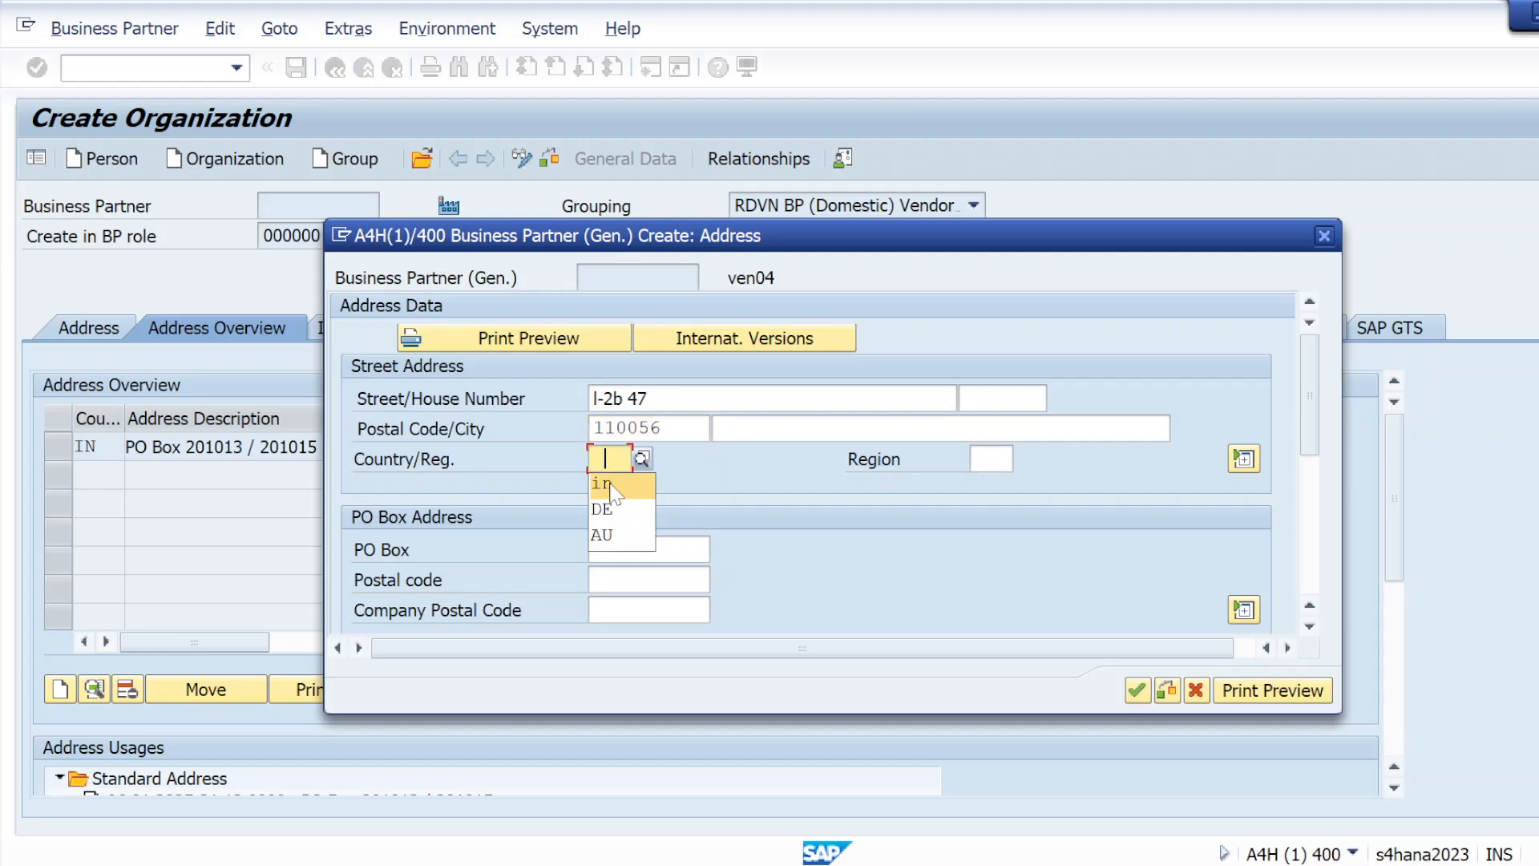
pyautogui.press('Tab')
pyautogui.press('space')
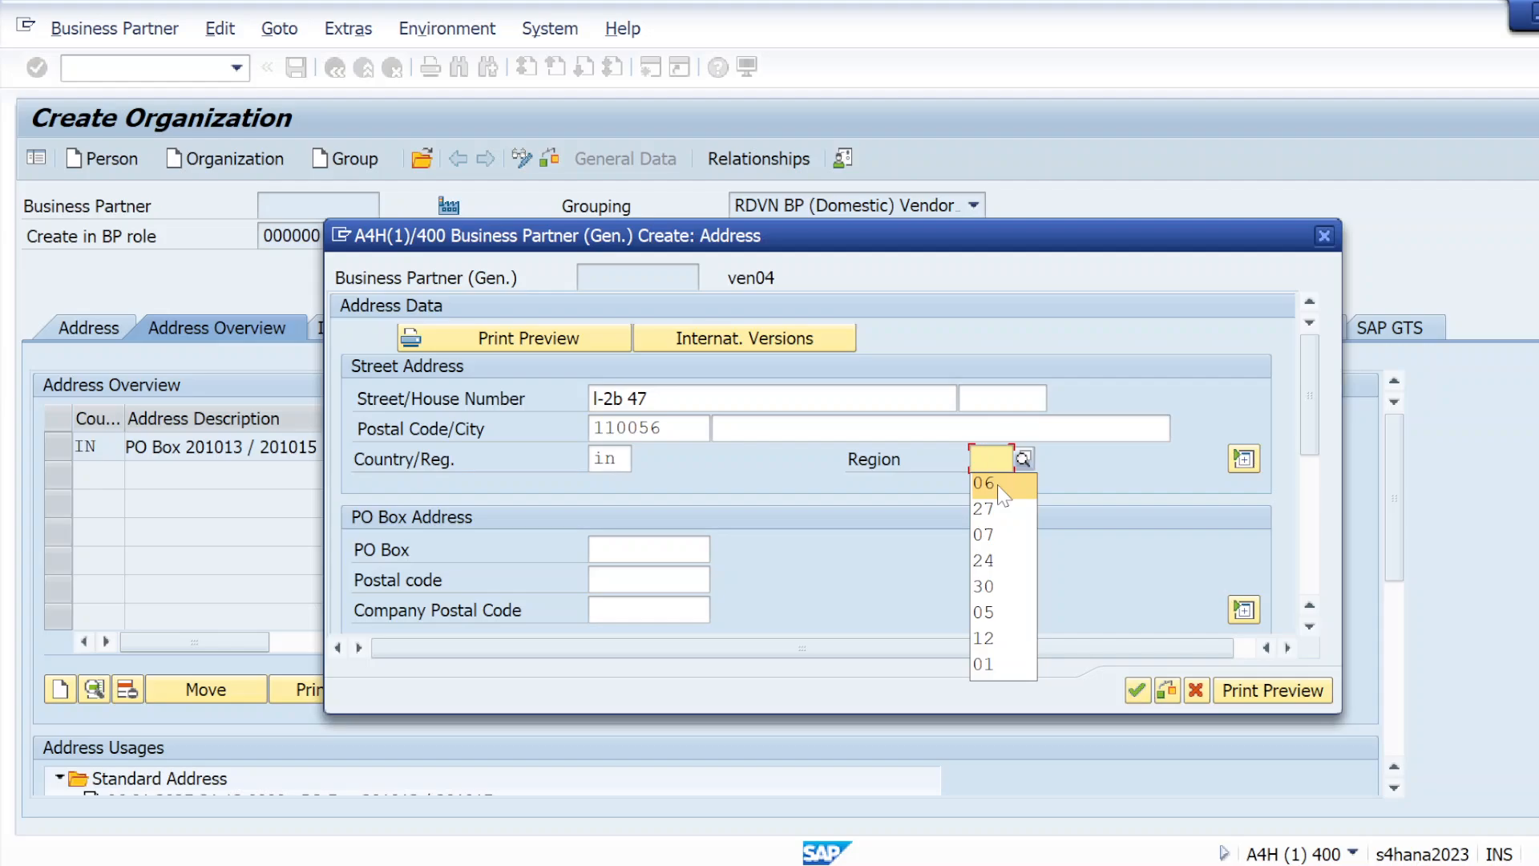
pyautogui.click(1023, 463)
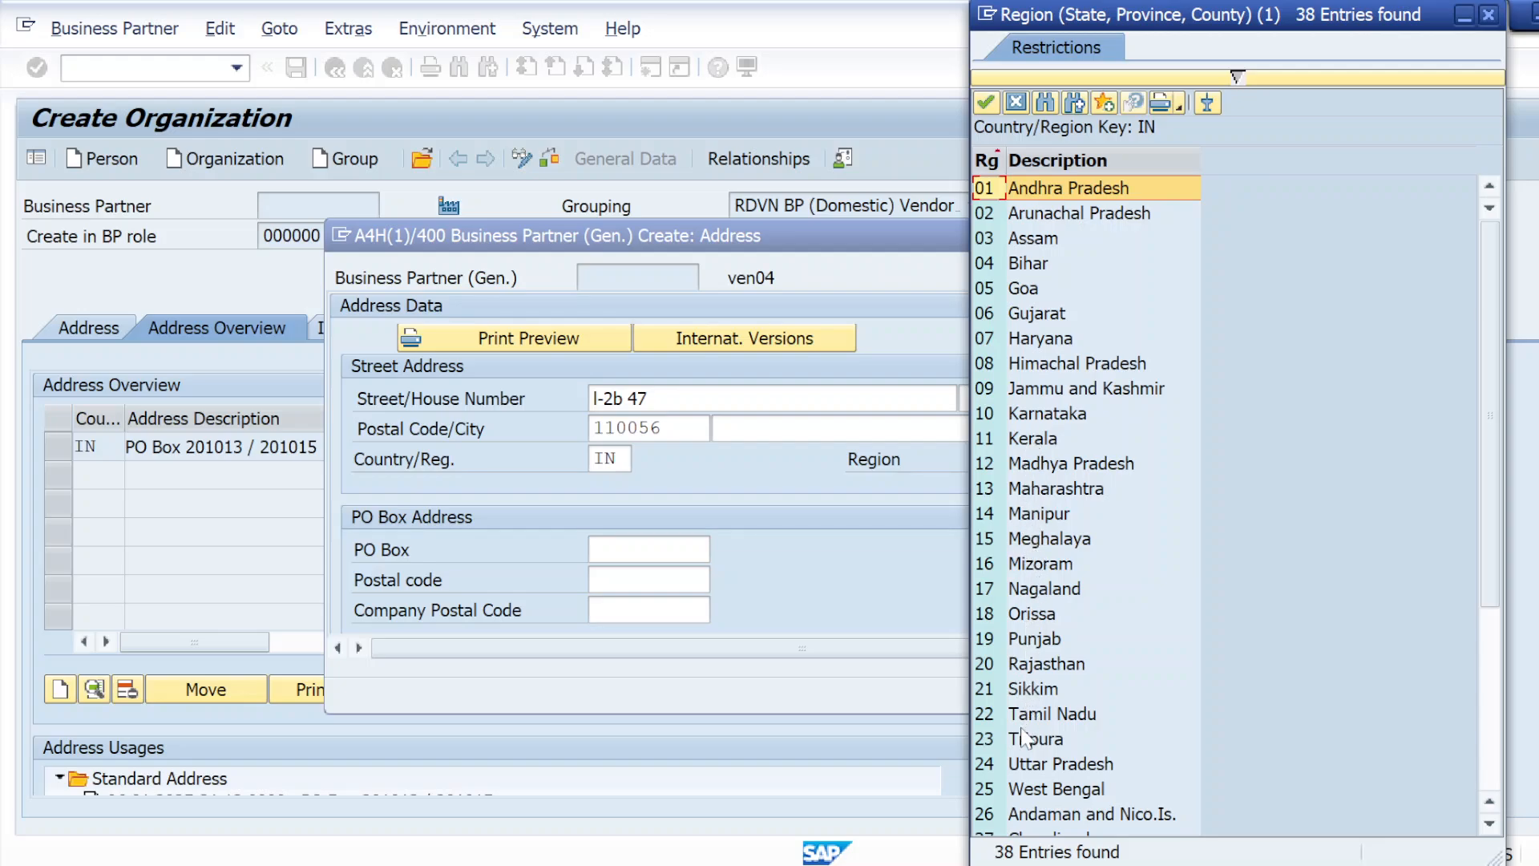
pyautogui.doubleClick(1020, 764)
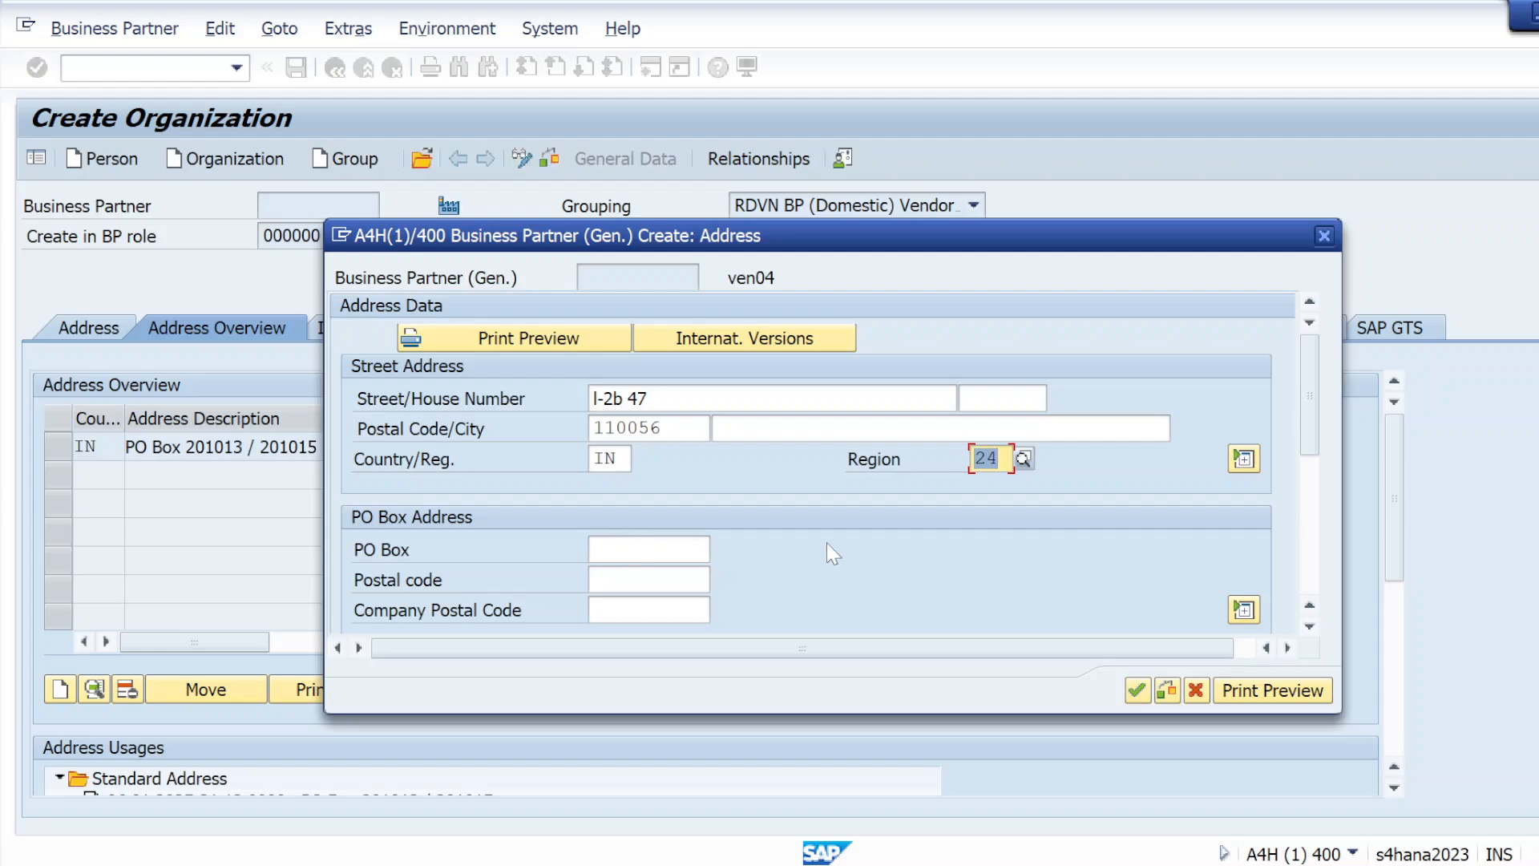
# Set the new address's communication language to EN English and add the address to the overview
pyautogui.scroll(-3, 627, 560)
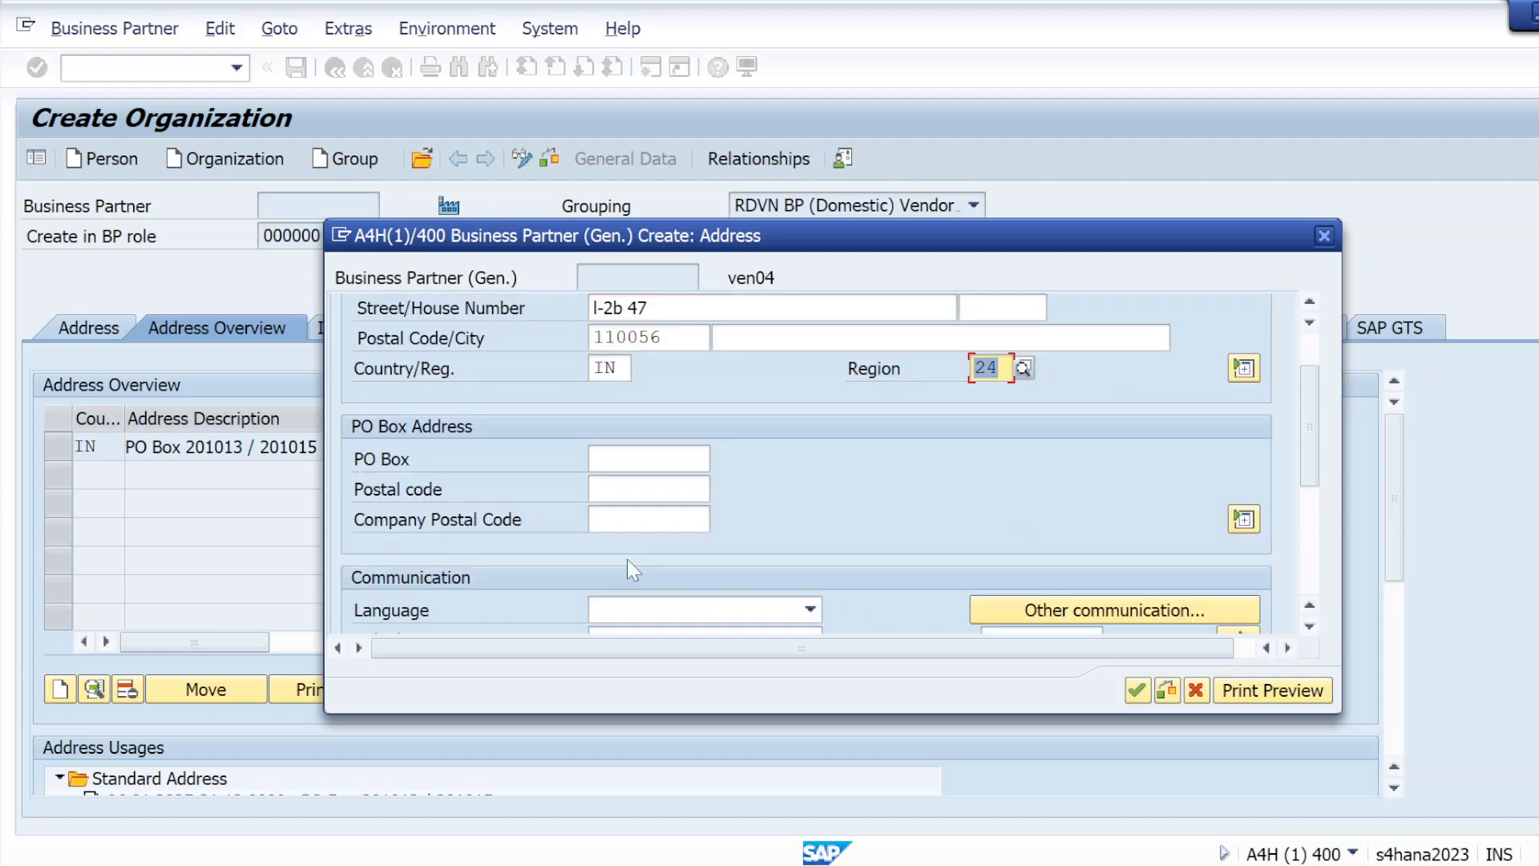
pyautogui.click(810, 429)
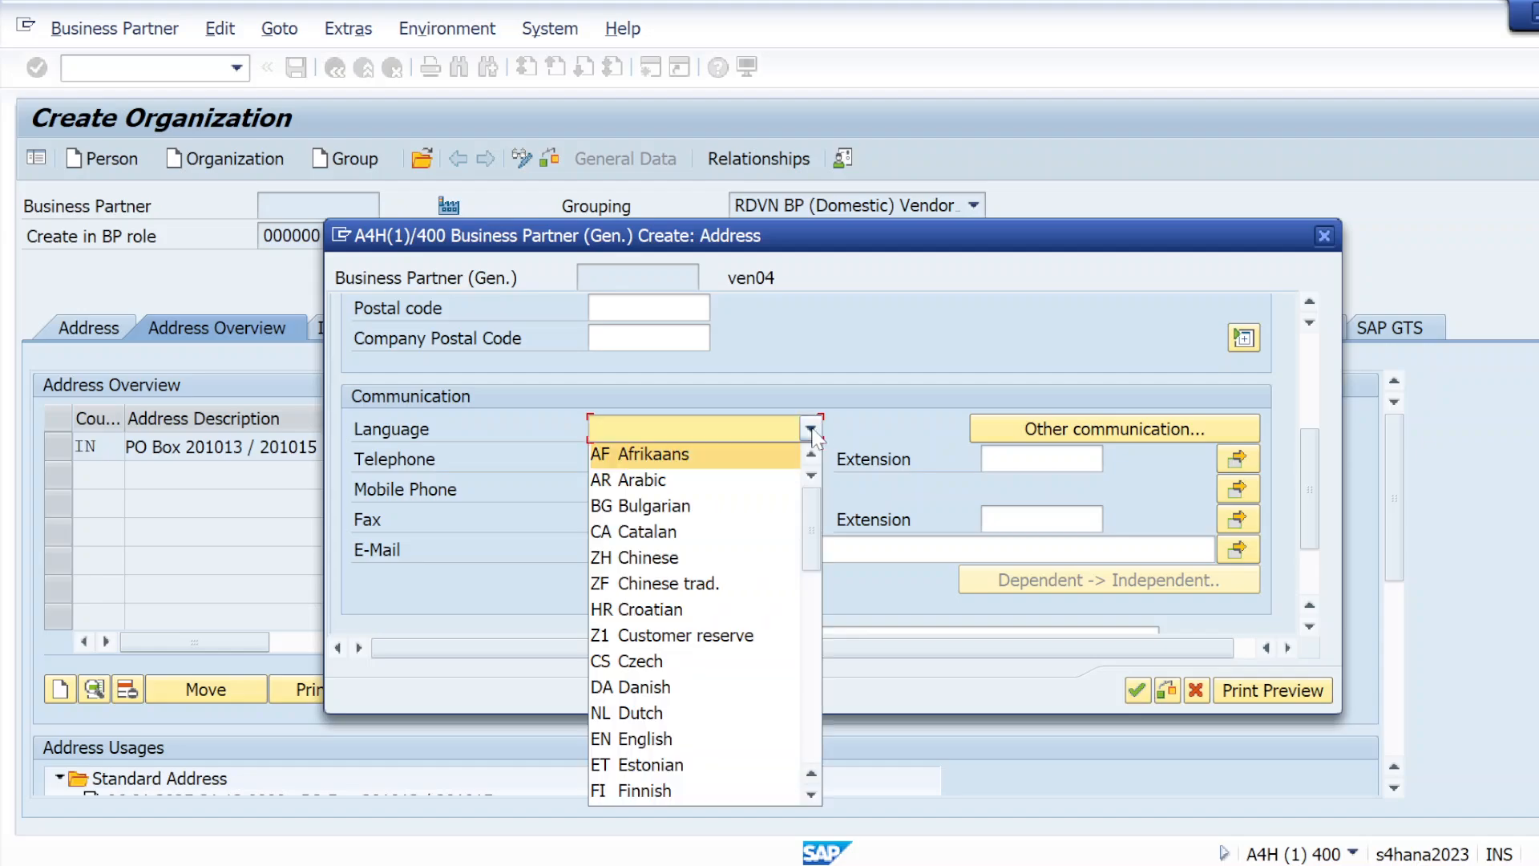
pyautogui.click(646, 737)
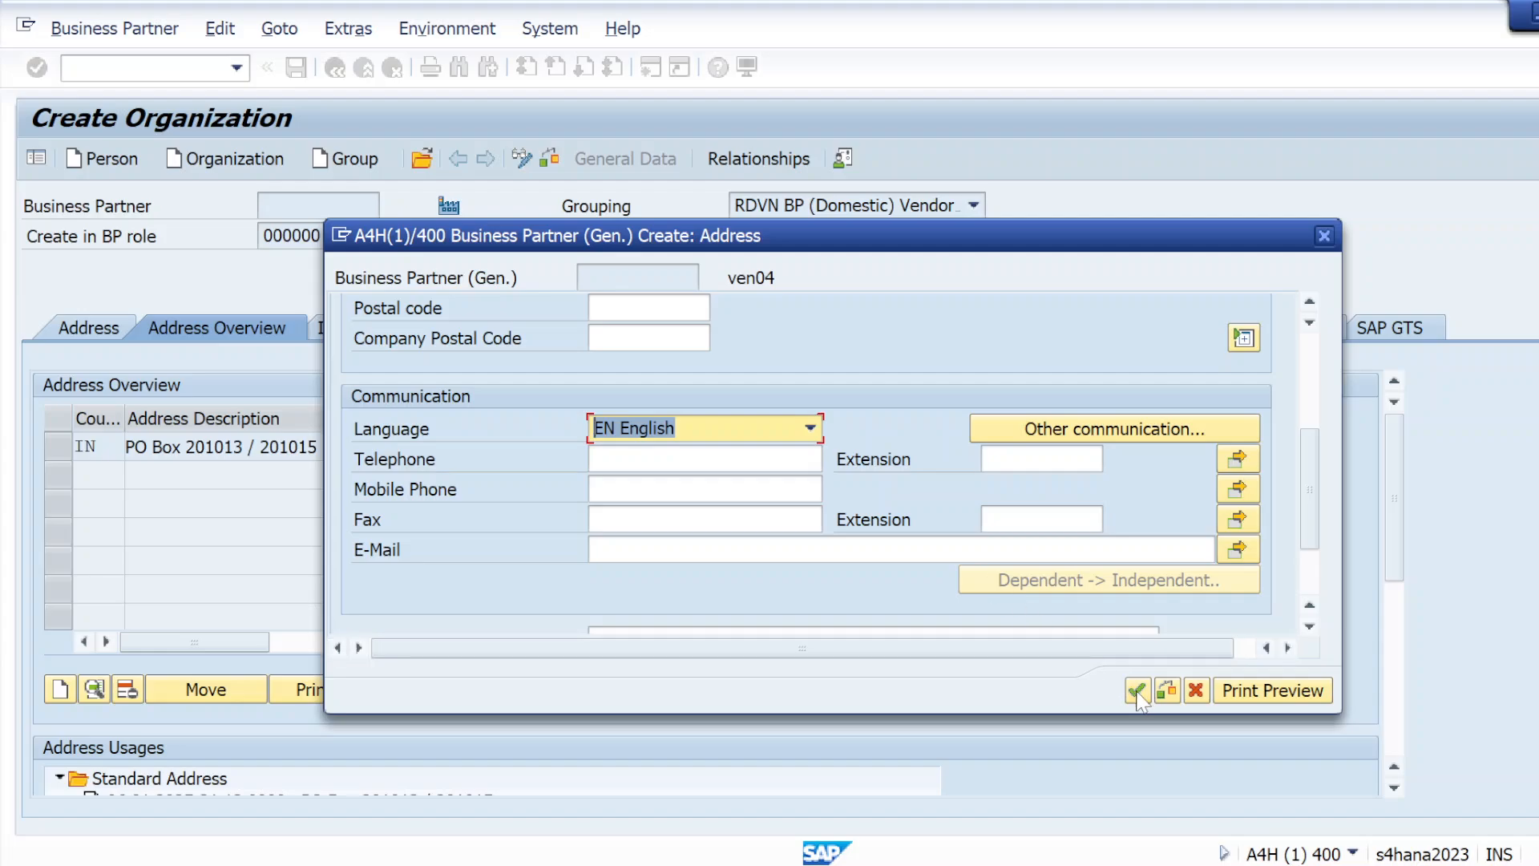
pyautogui.press('Return')
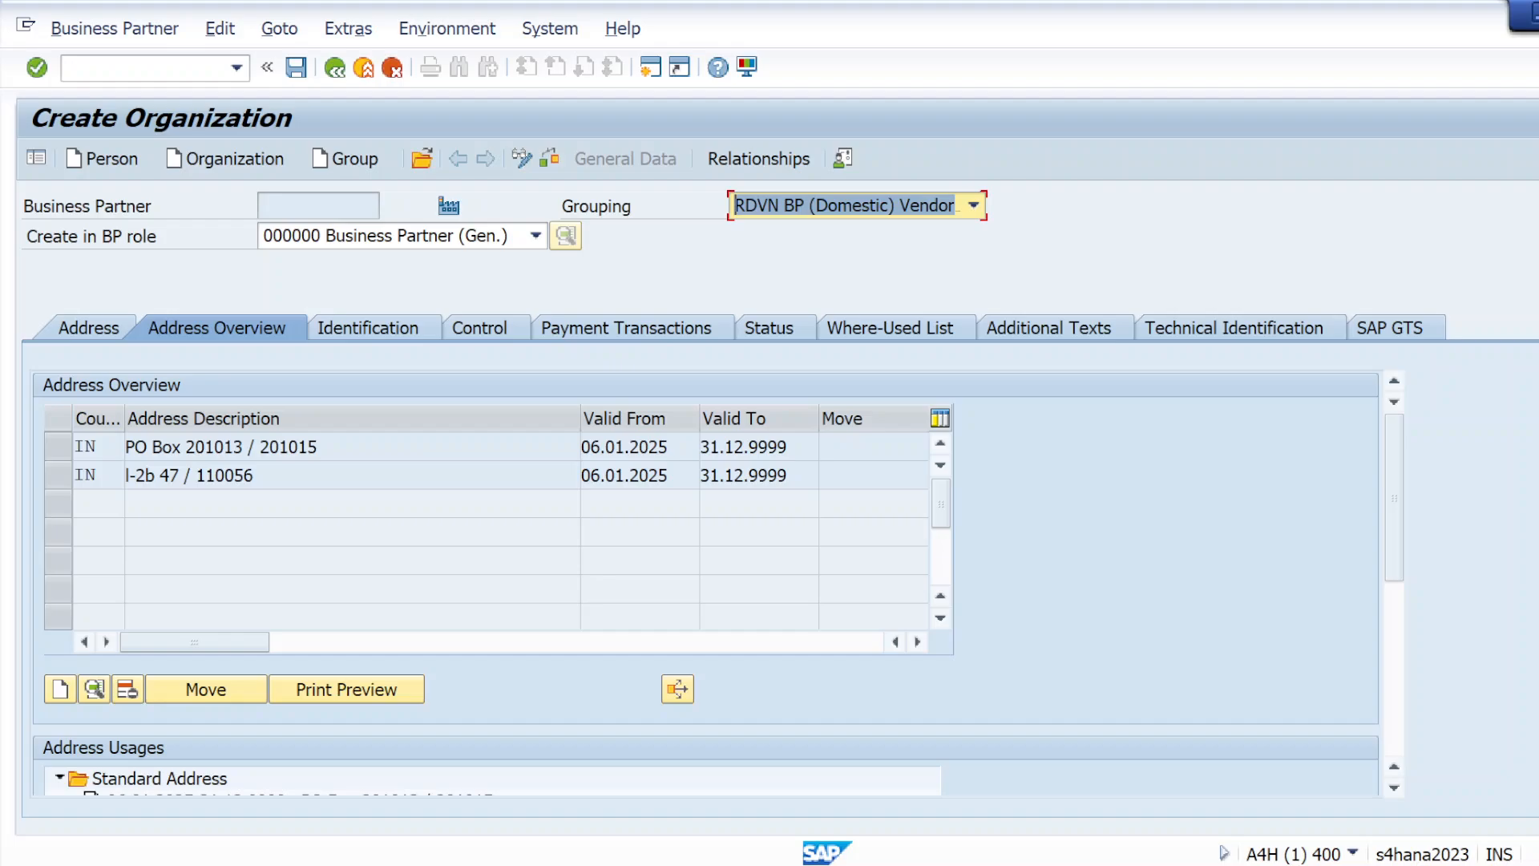
# Assign the newly added second address to the Delivery Address usage and validate the entries
pyautogui.moveTo(1398, 531); pyautogui.dragTo(1388, 623)
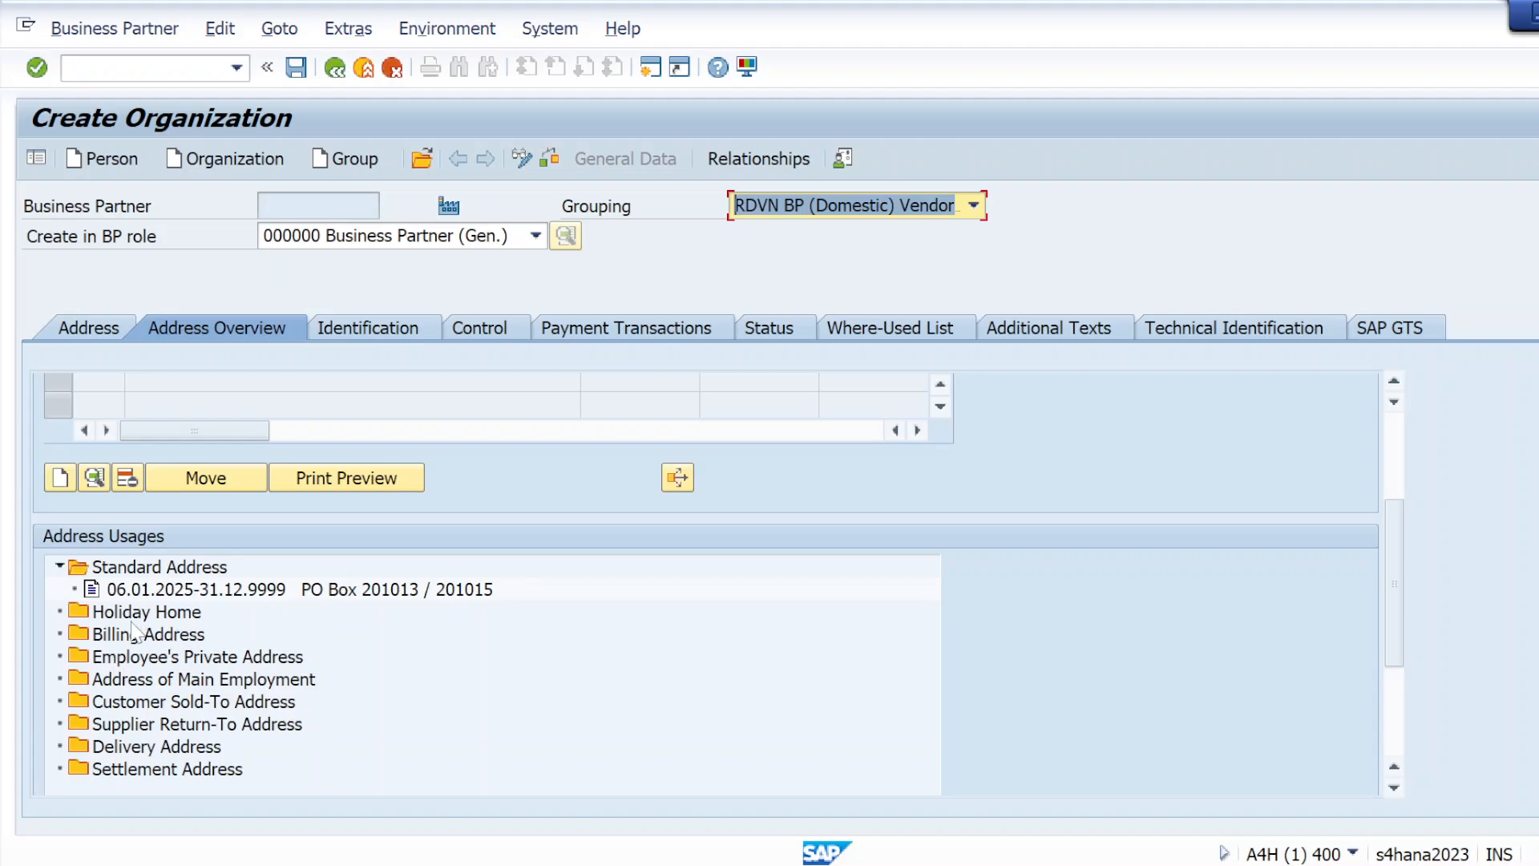
pyautogui.click(110, 744)
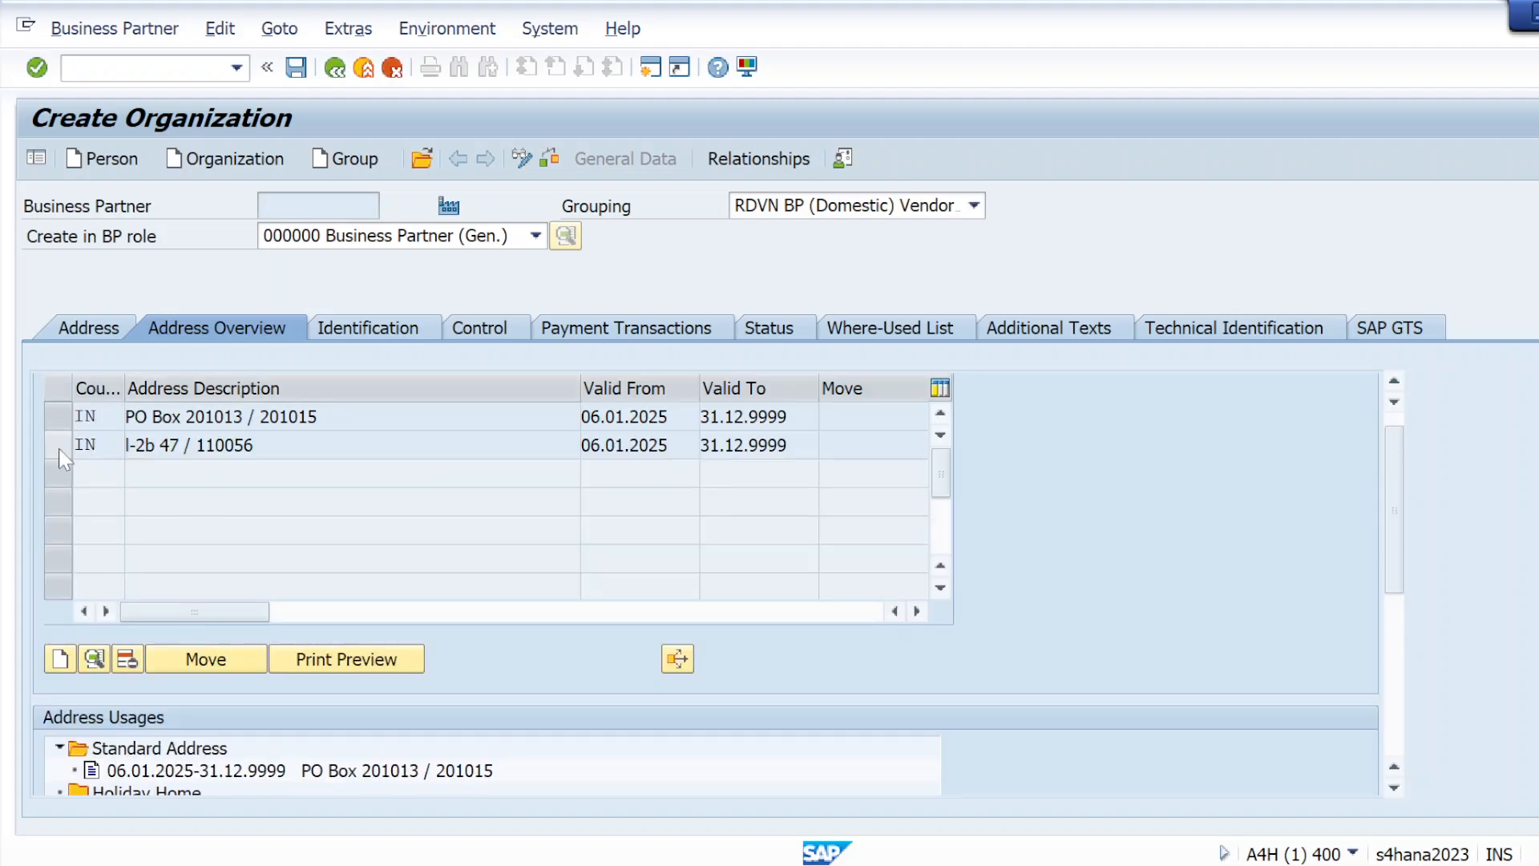
pyautogui.click(59, 449)
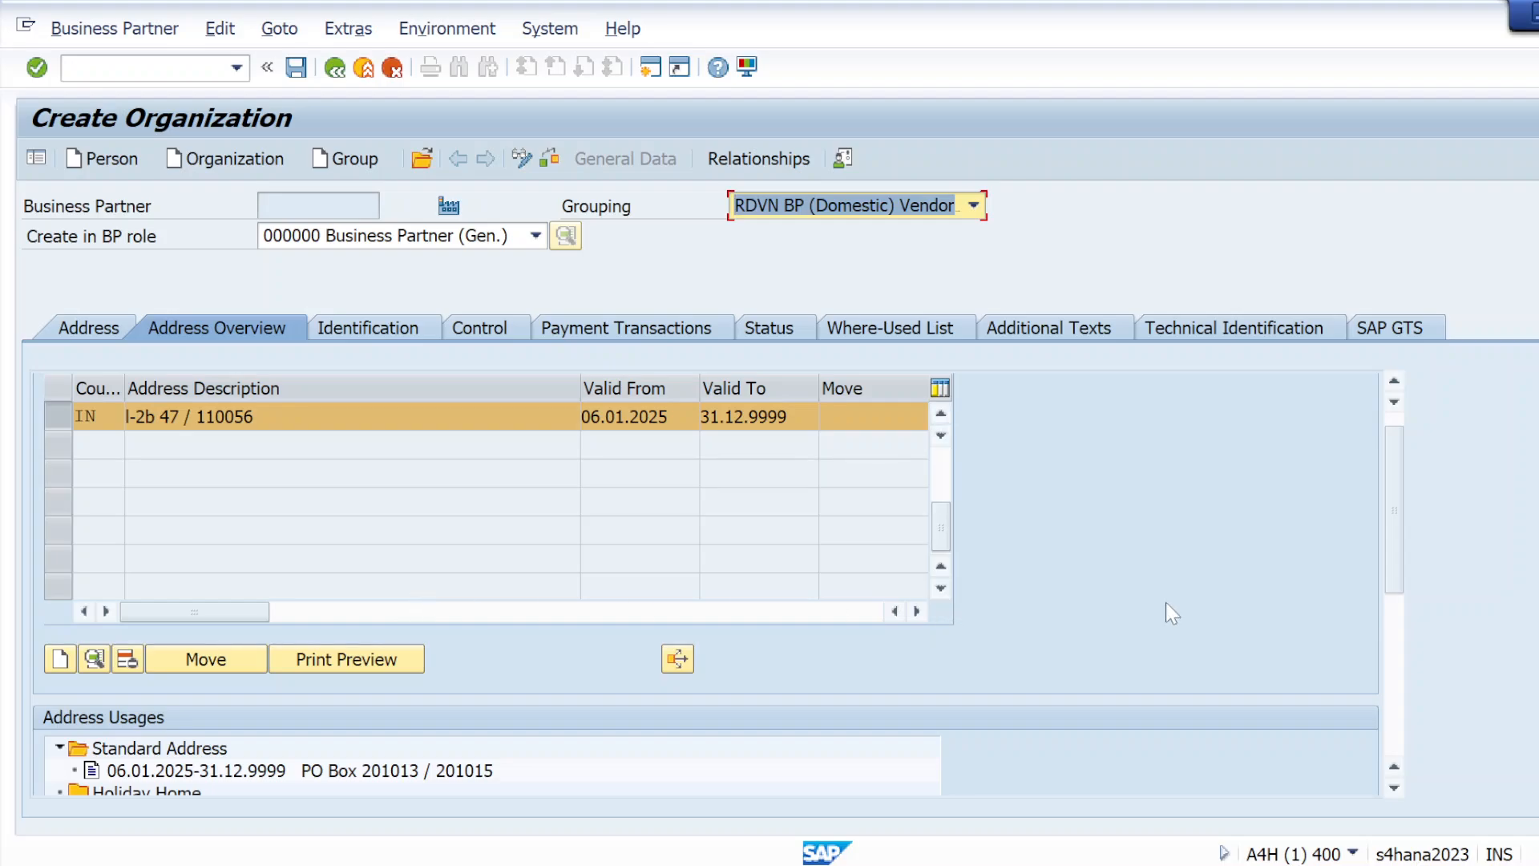
pyautogui.moveTo(1396, 544); pyautogui.dragTo(1393, 693)
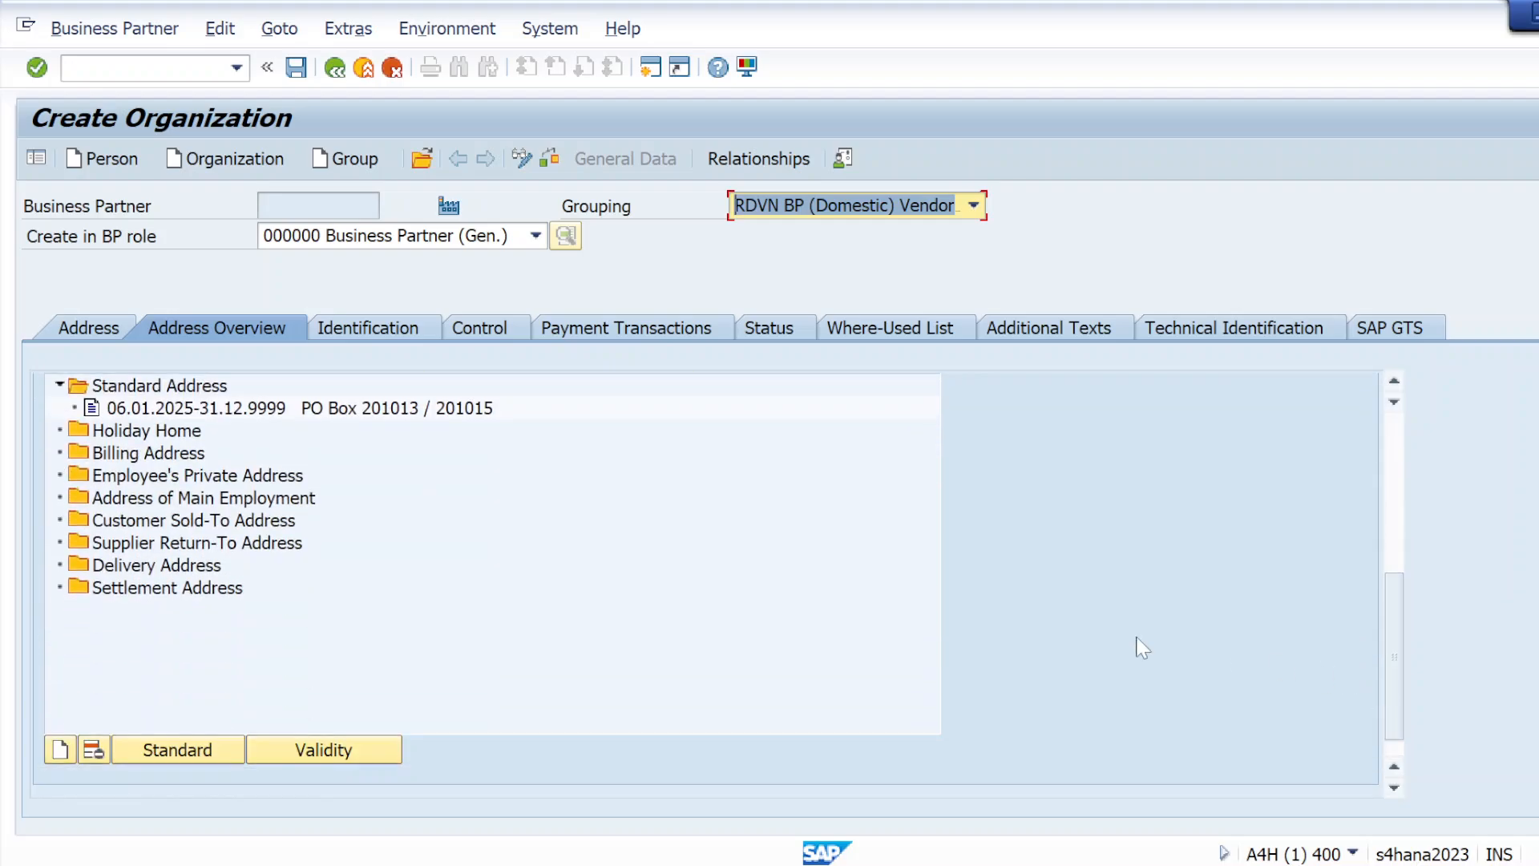
pyautogui.click(111, 567)
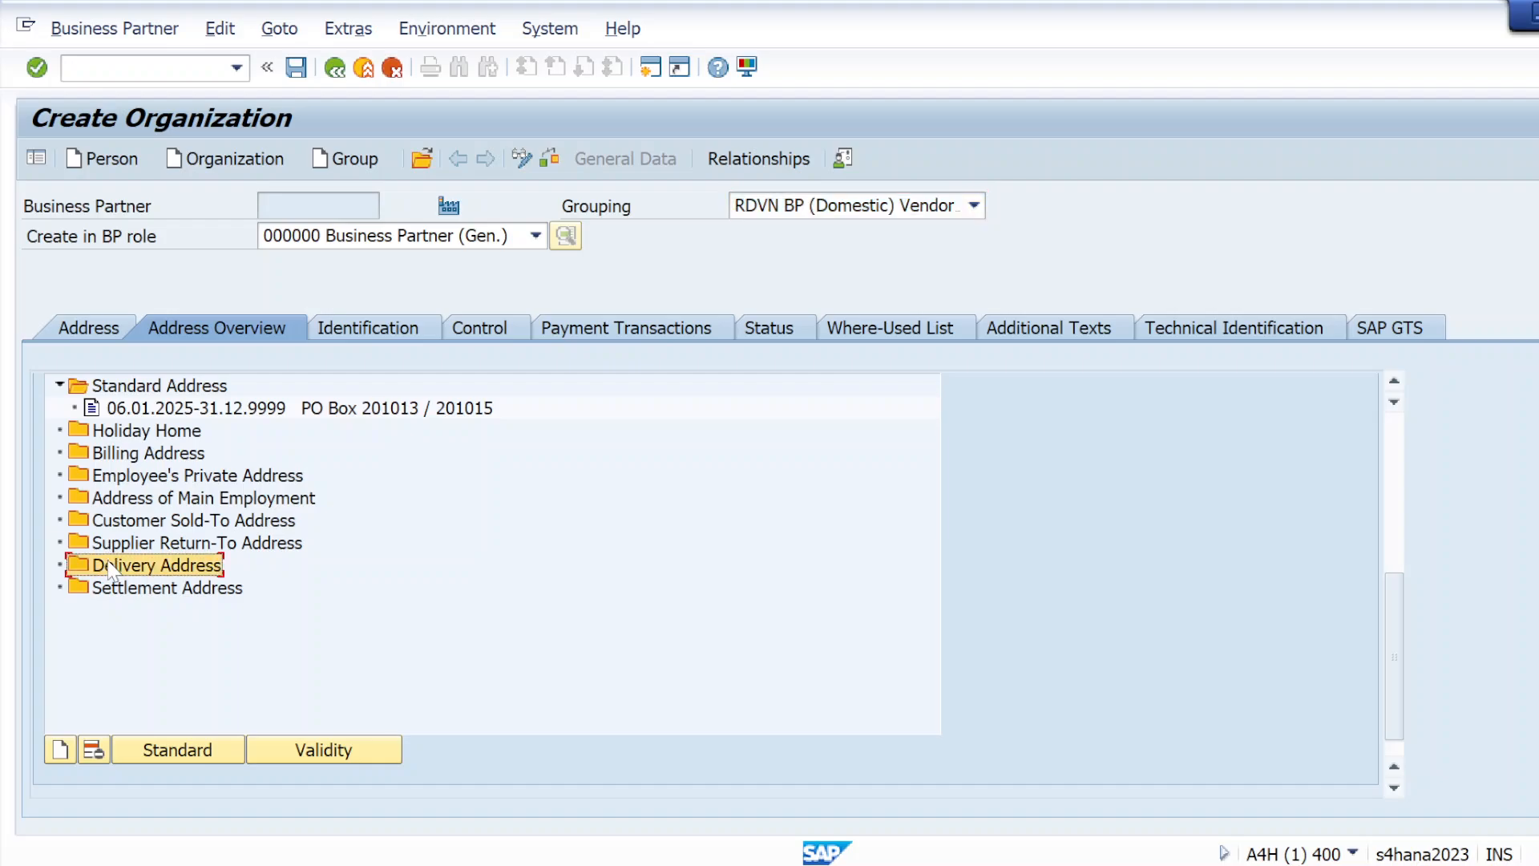
pyautogui.click(58, 752)
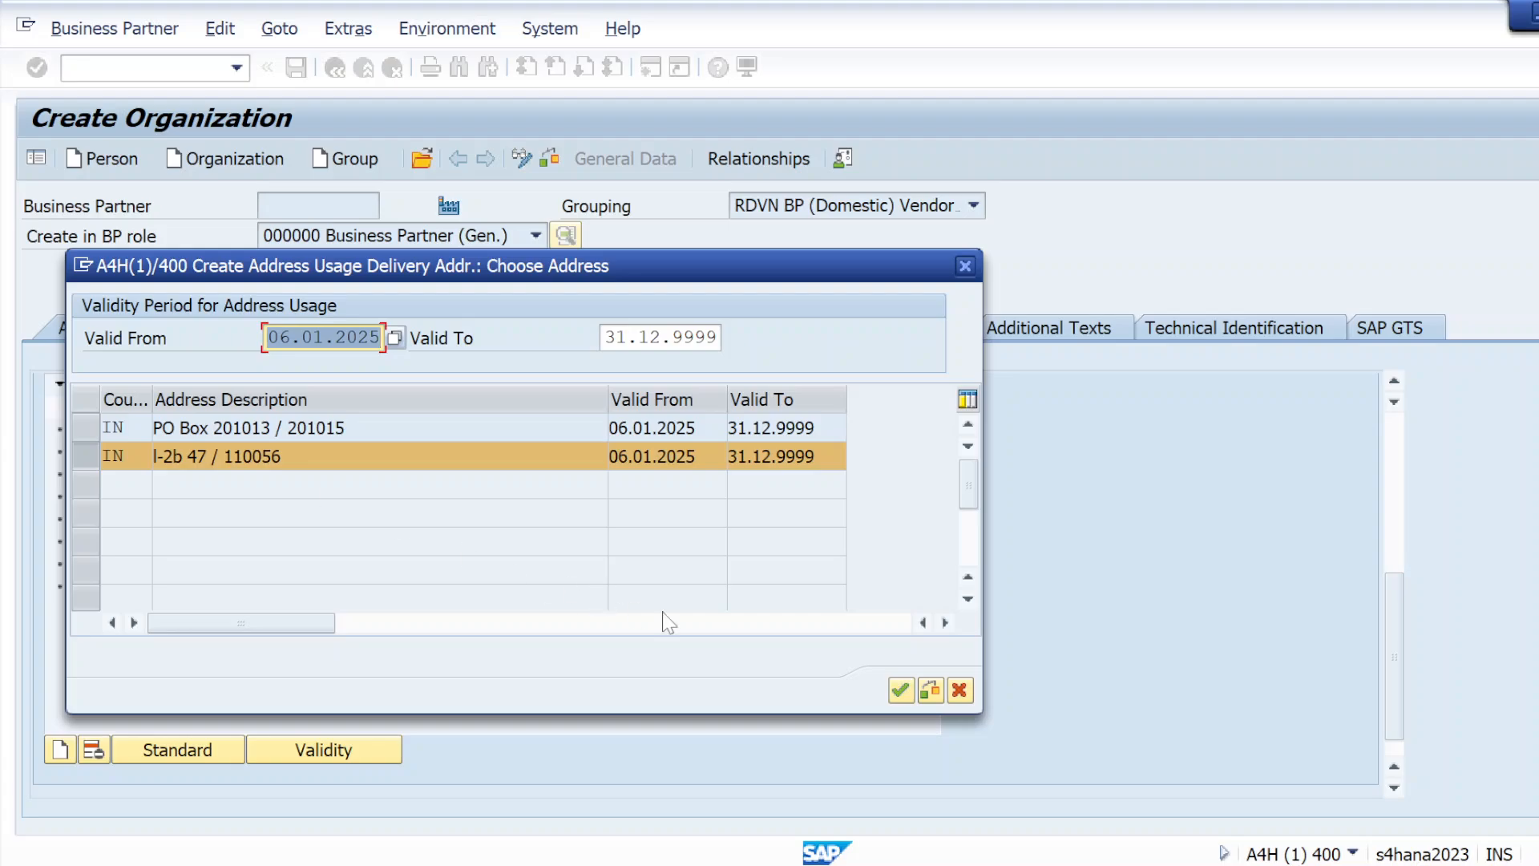
pyautogui.click(901, 689)
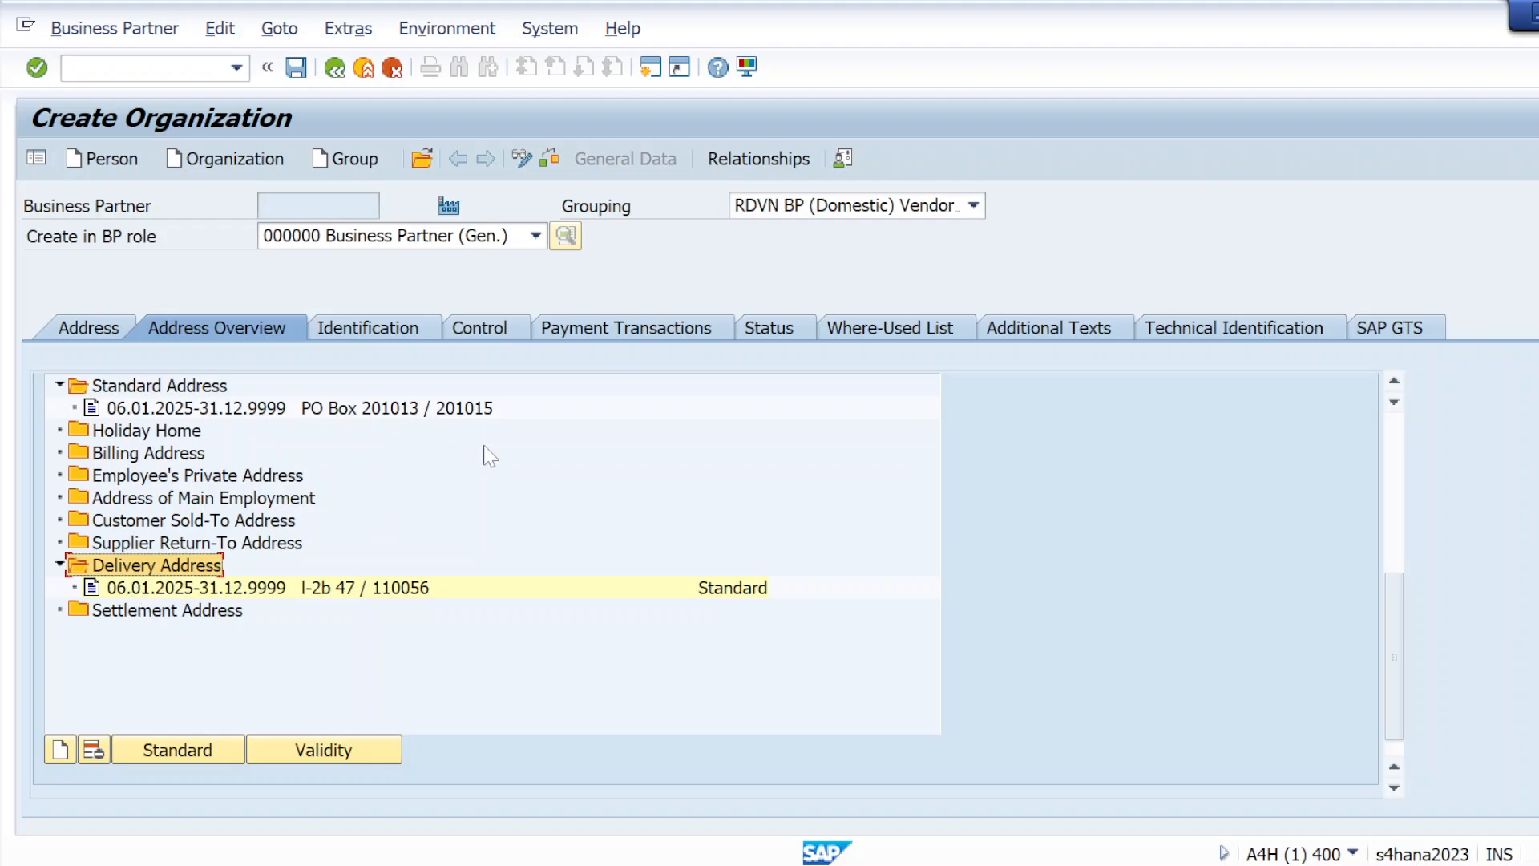
pyautogui.click(43, 74)
# Review the organization's identification data and the available business partner types in its control parameters
pyautogui.click(399, 330)
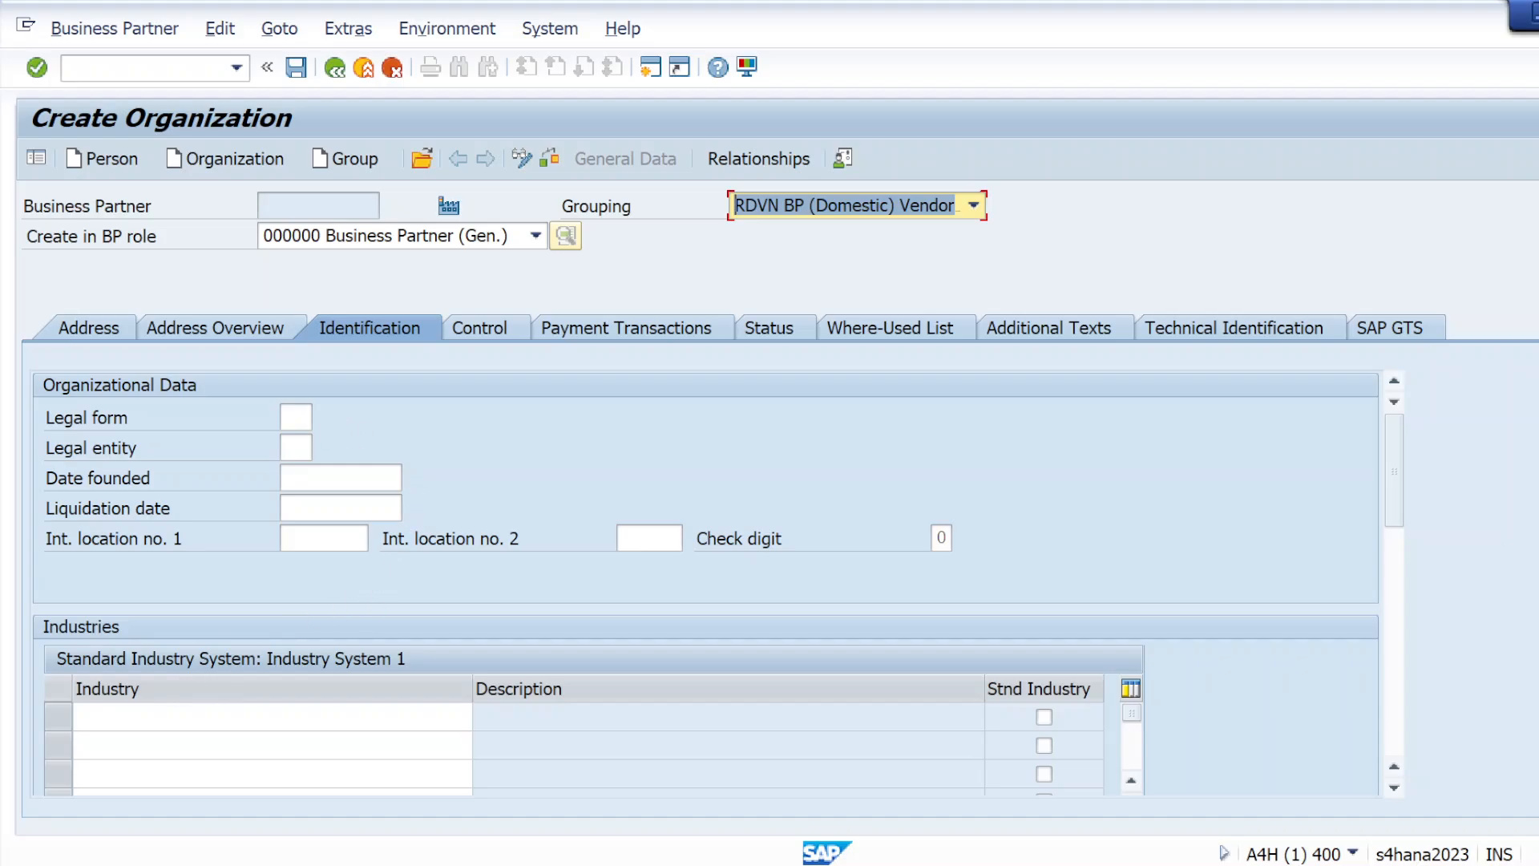
pyautogui.click(458, 334)
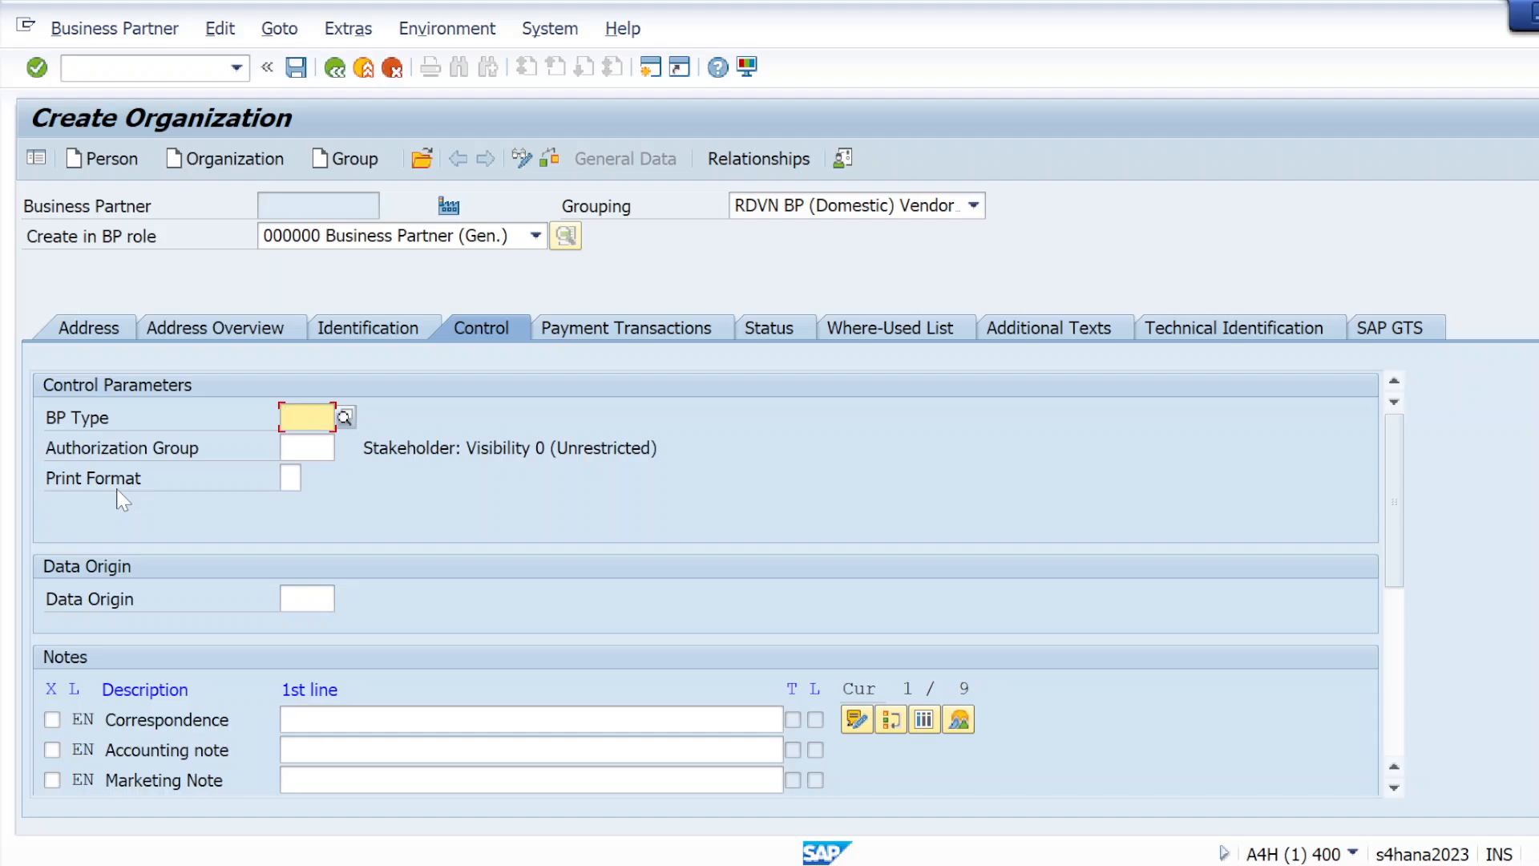
pyautogui.click(345, 416)
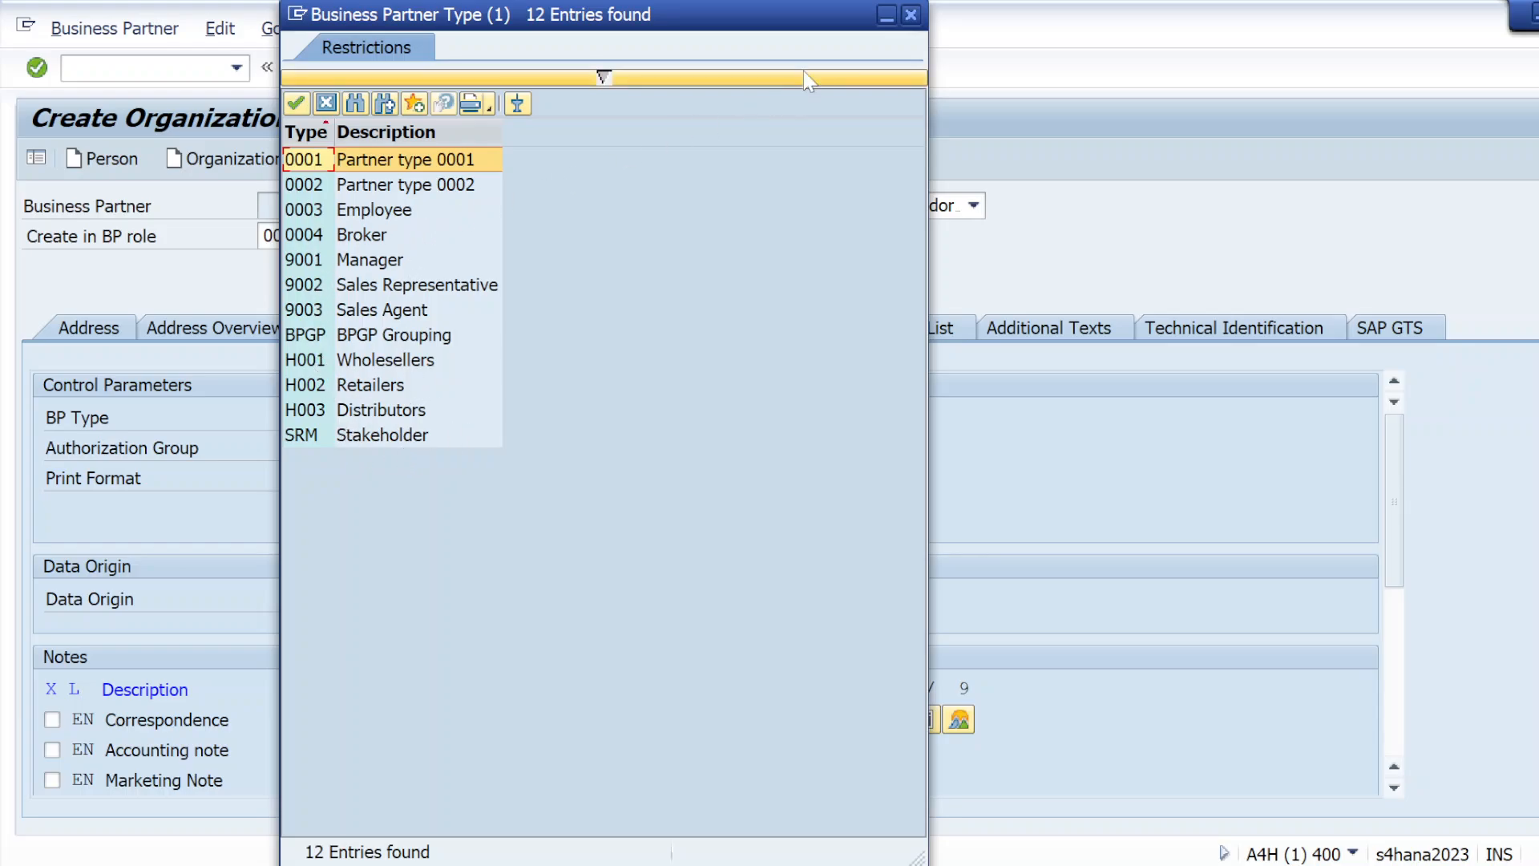
pyautogui.click(910, 14)
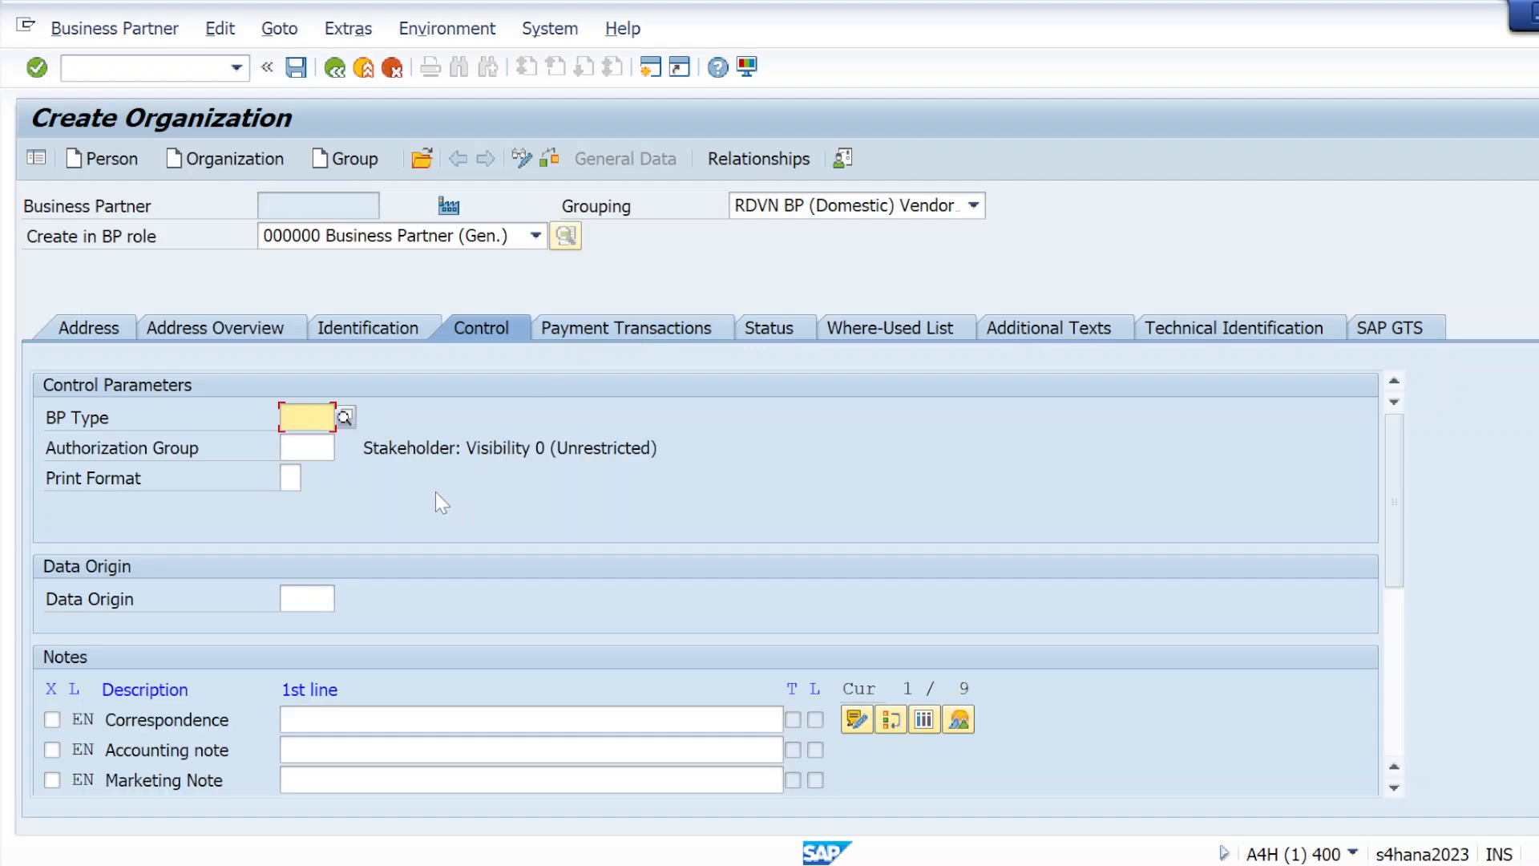
# Examine the authorization group, print format, data origin and note fields of the organization's control data
pyautogui.click(307, 448)
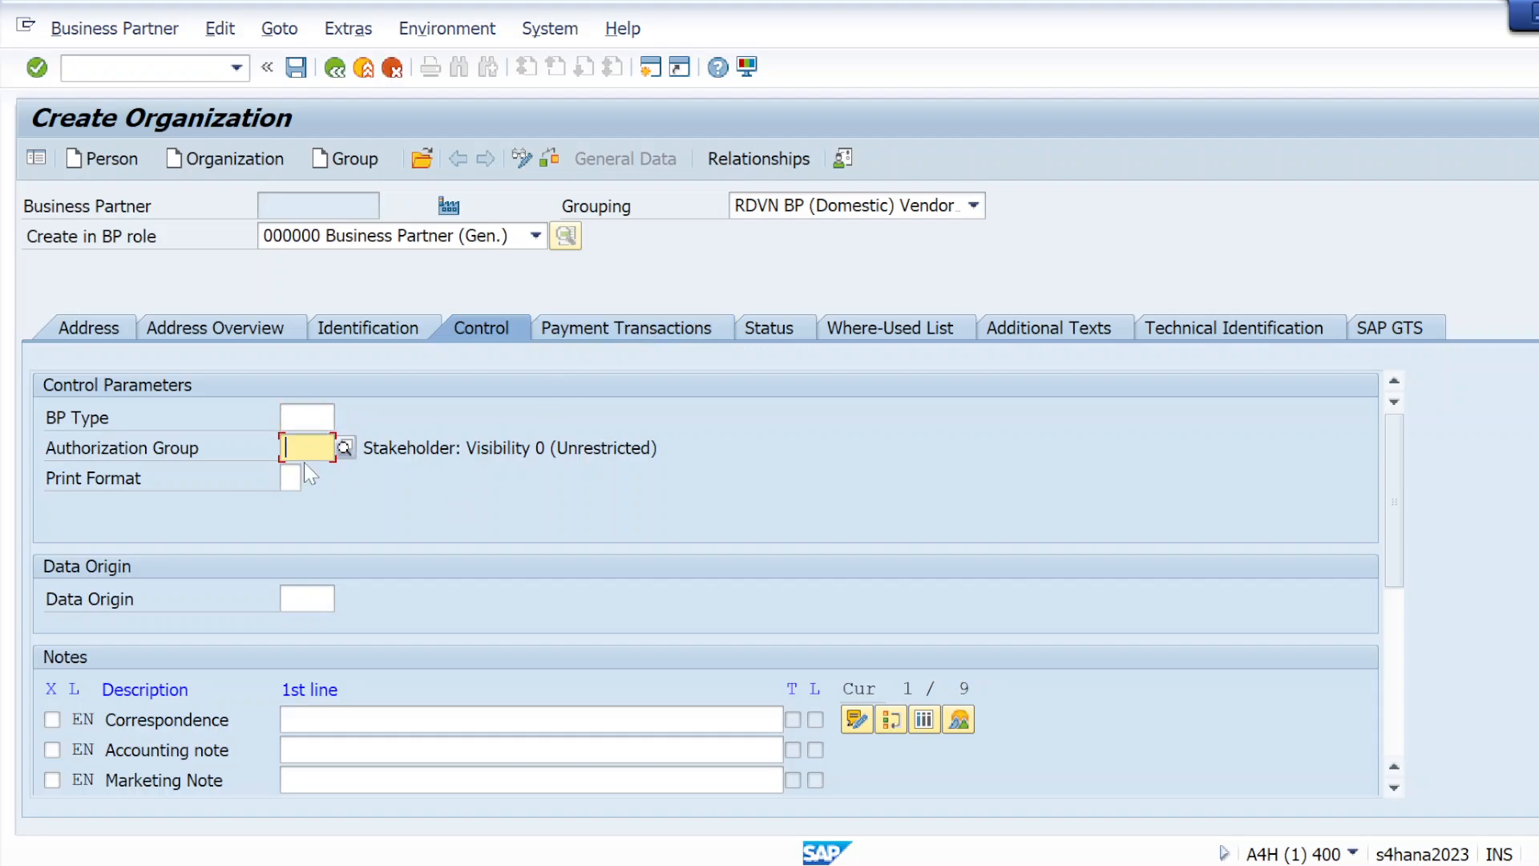
pyautogui.click(291, 478)
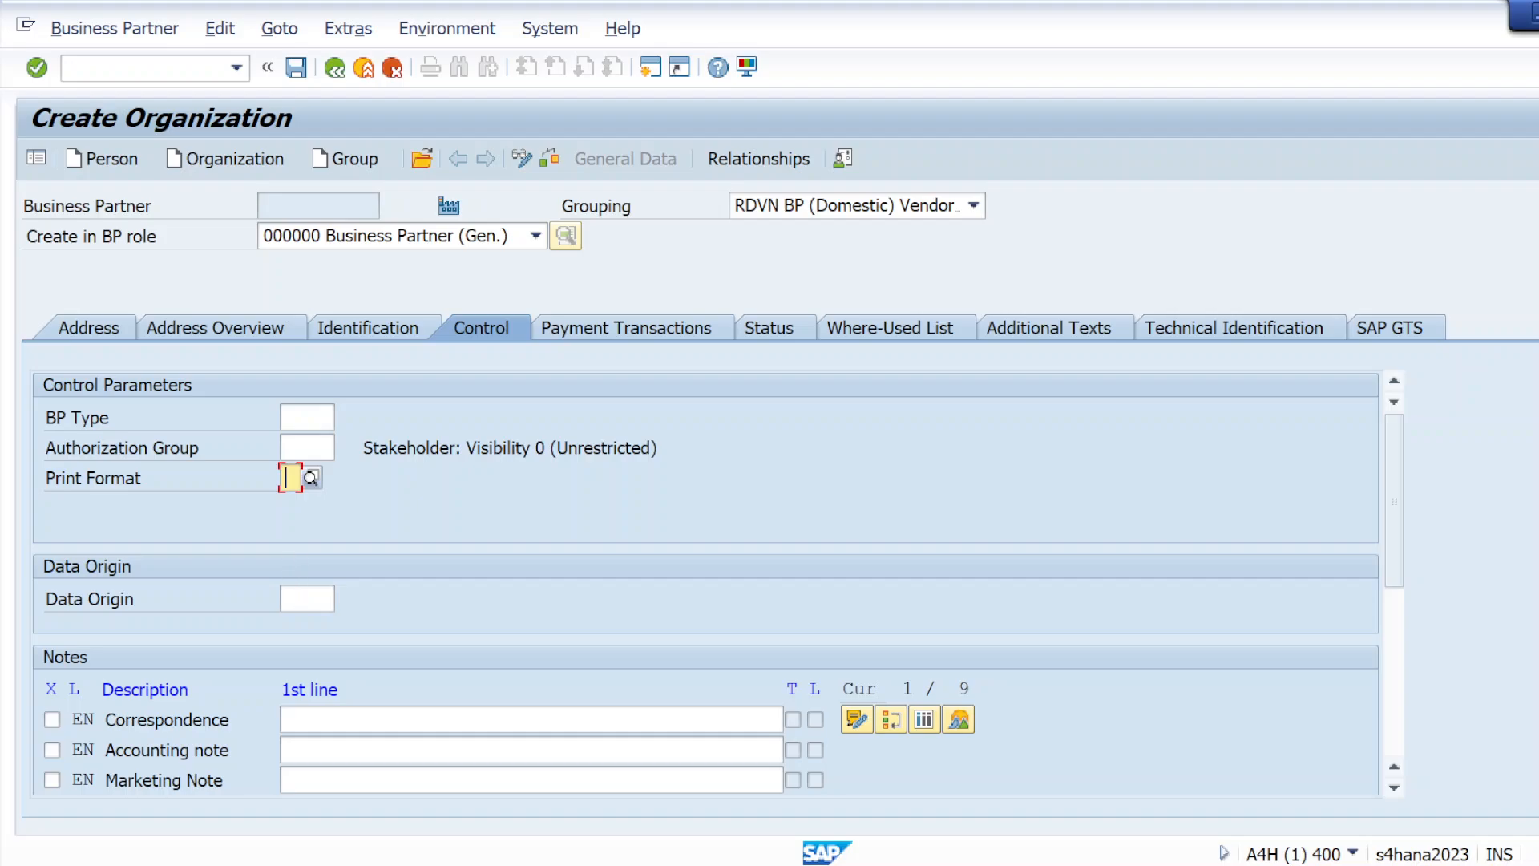
pyautogui.press('Tab')
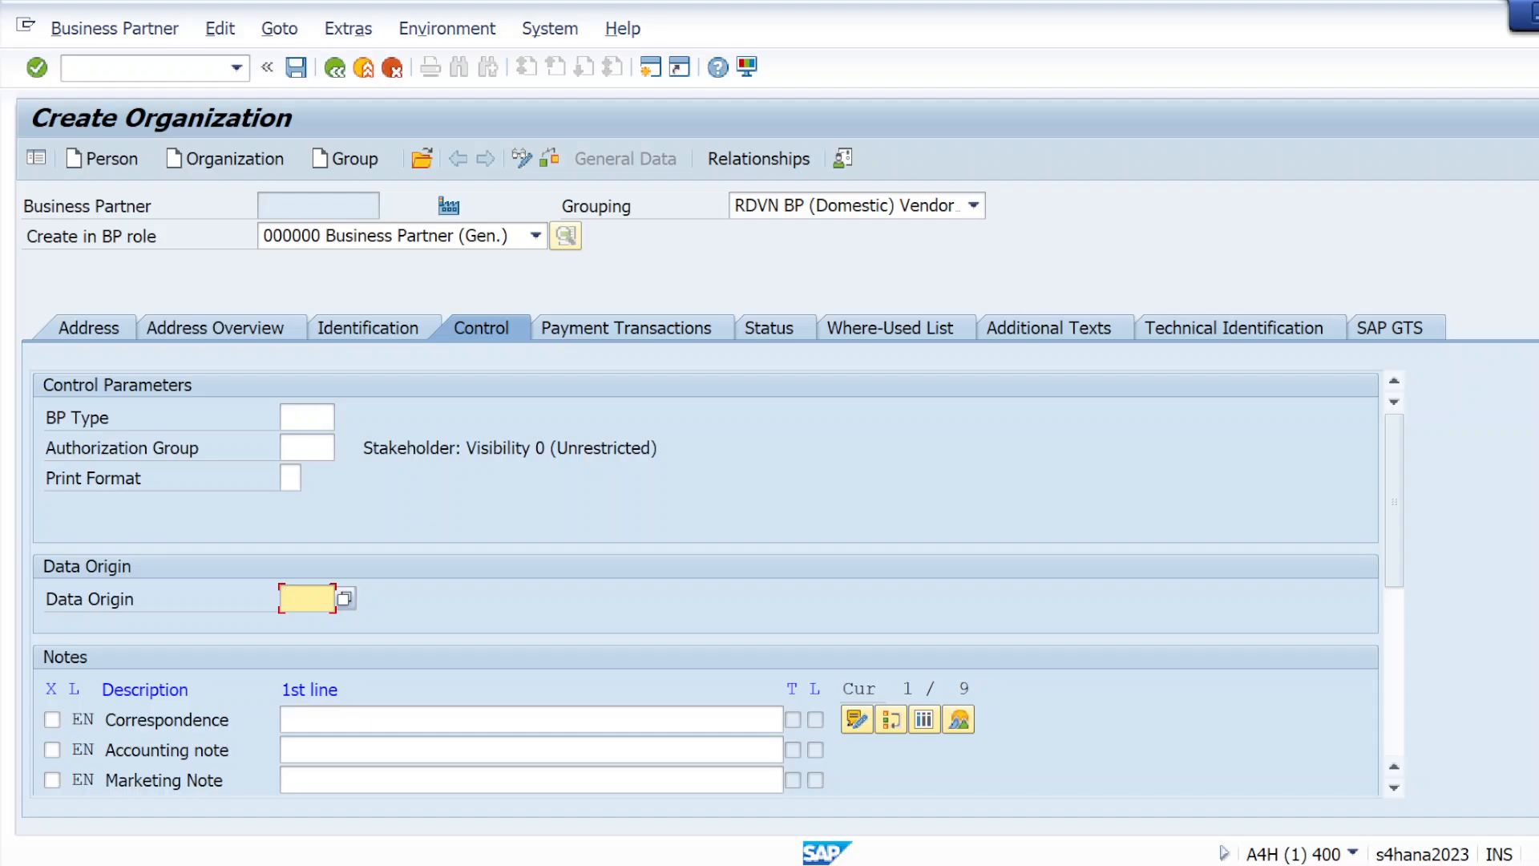
pyautogui.scroll(-1, 292, 721)
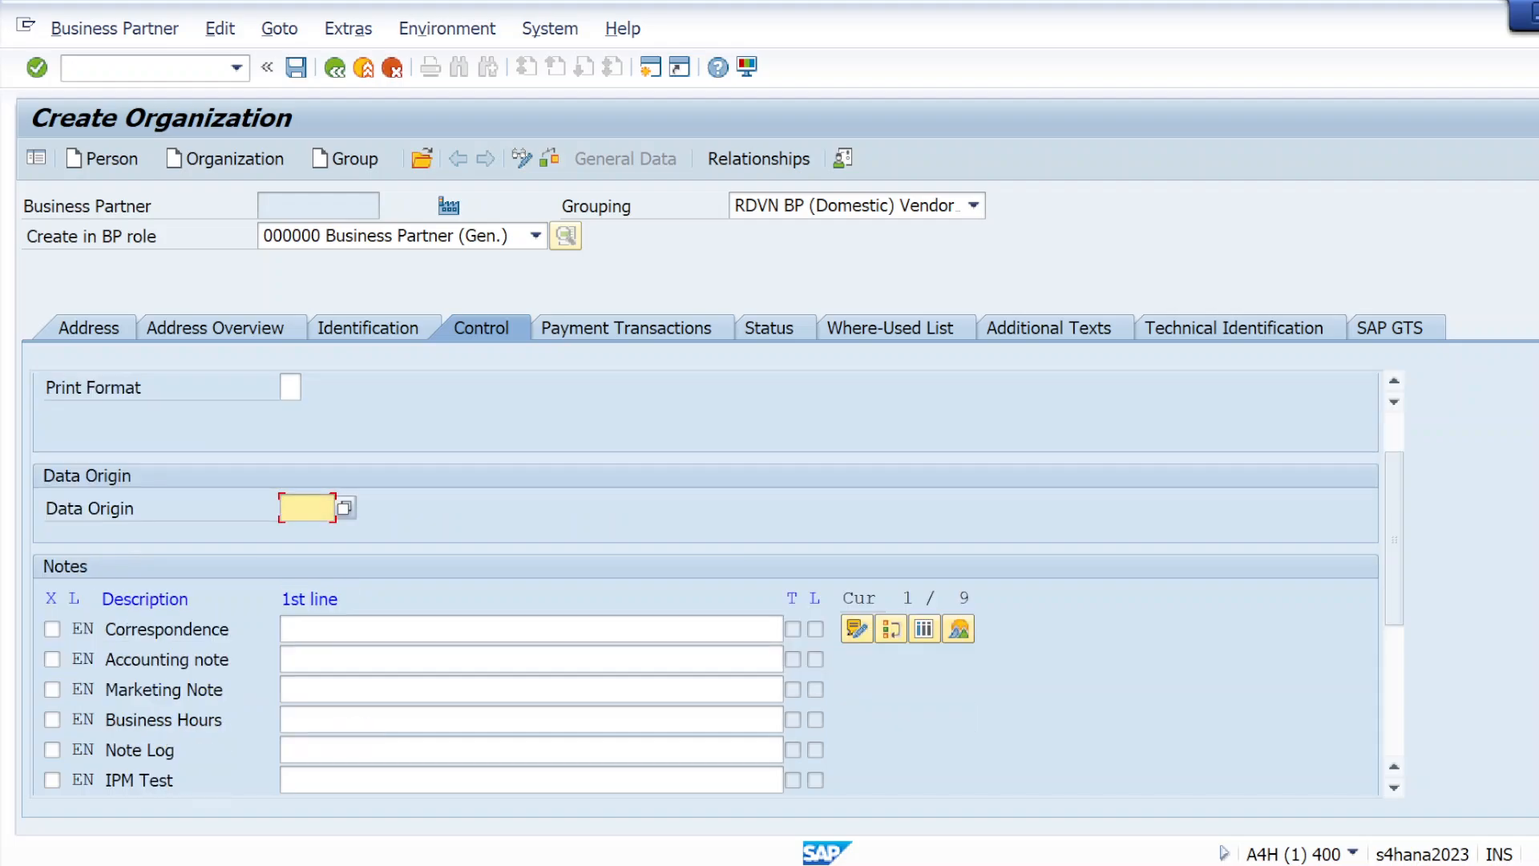
pyautogui.press('Tab')
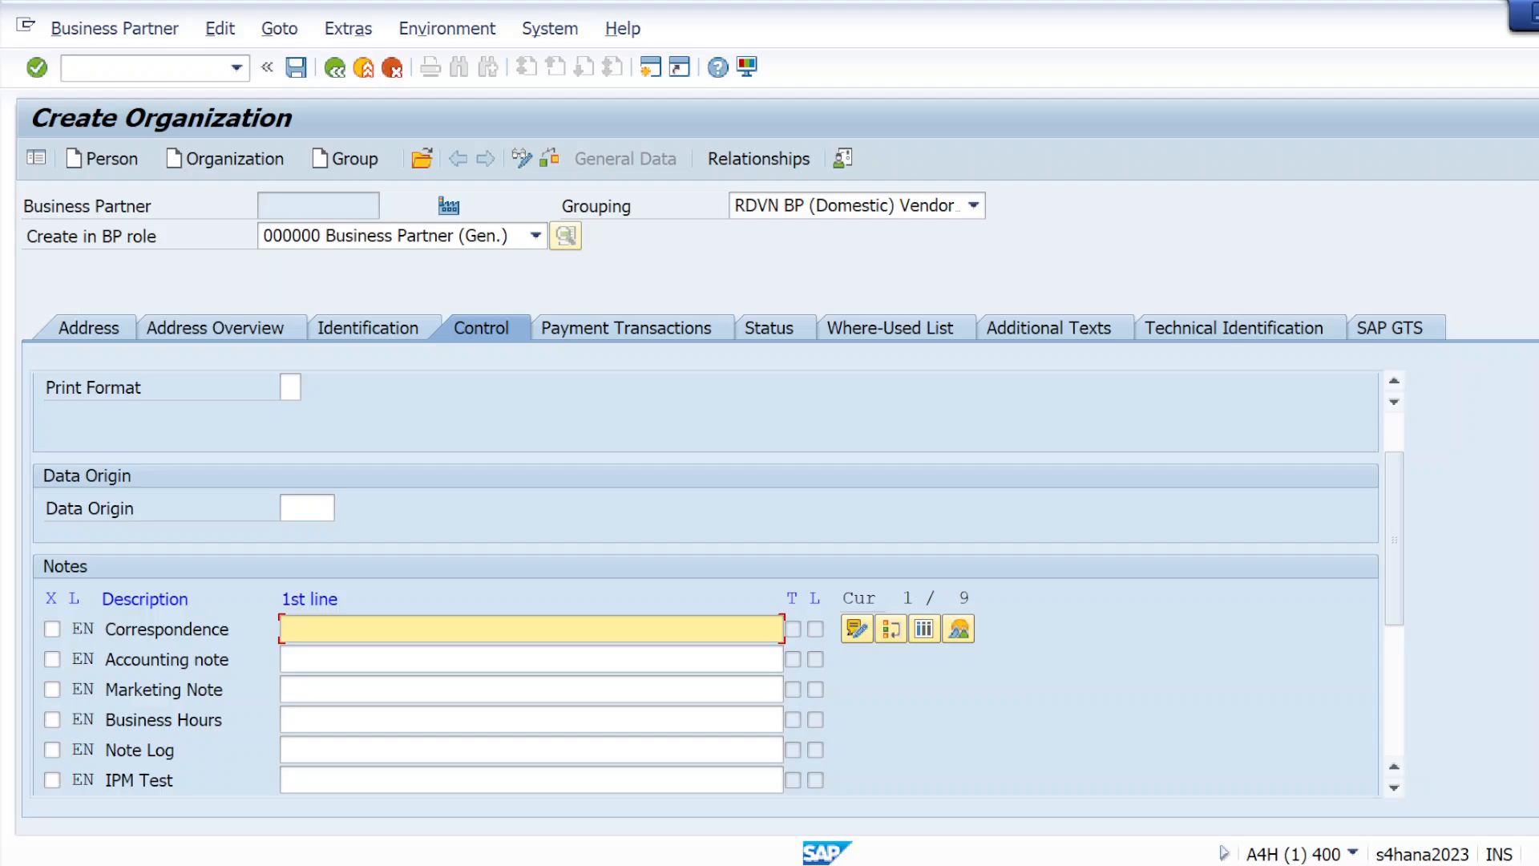
pyautogui.press('Tab')
pyautogui.press('Tab')
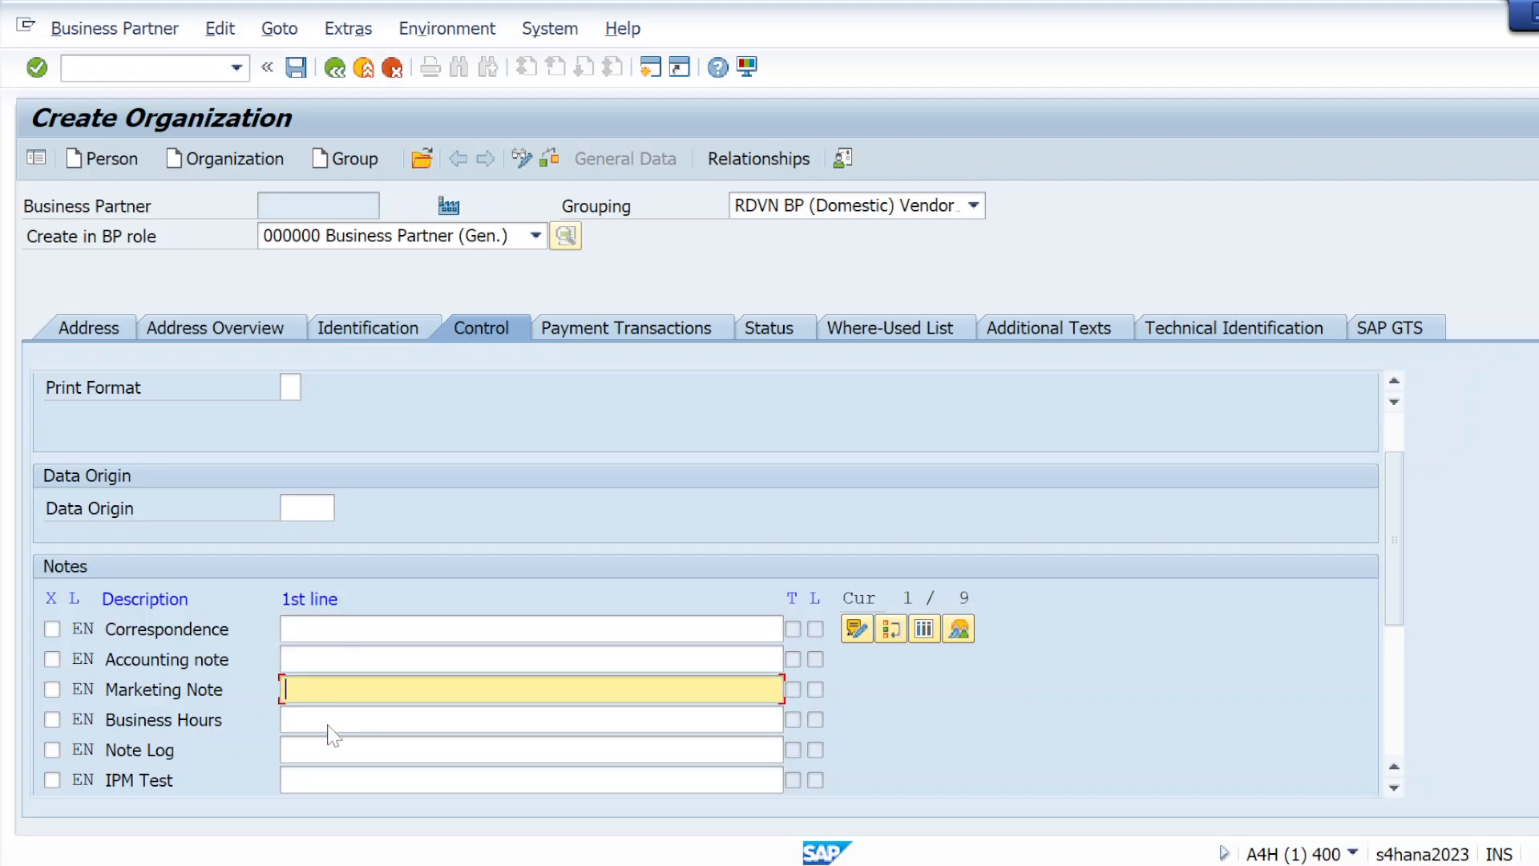
pyautogui.click(328, 723)
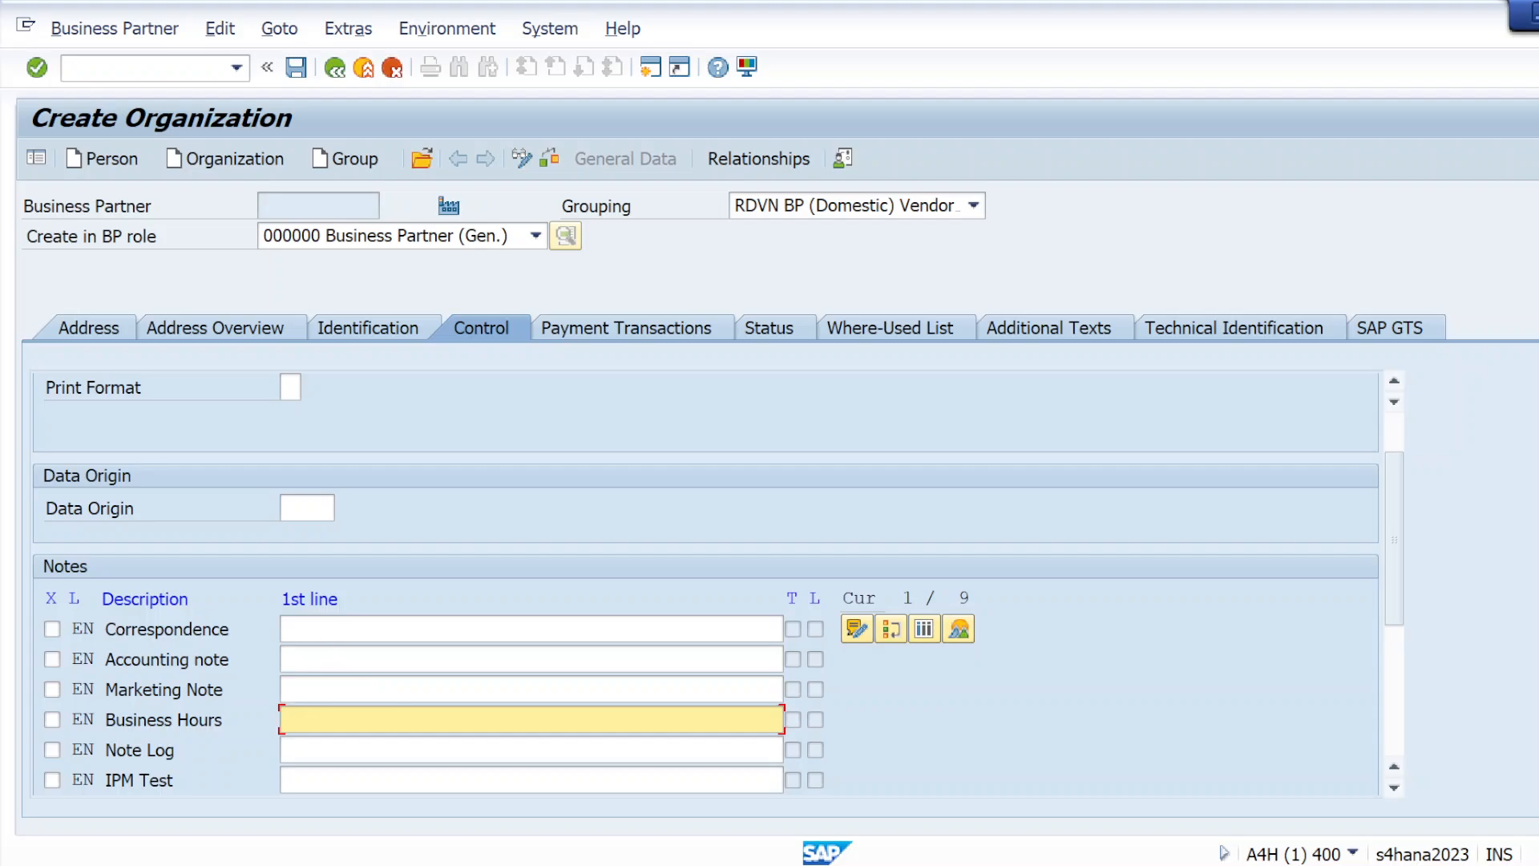
pyautogui.click(290, 632)
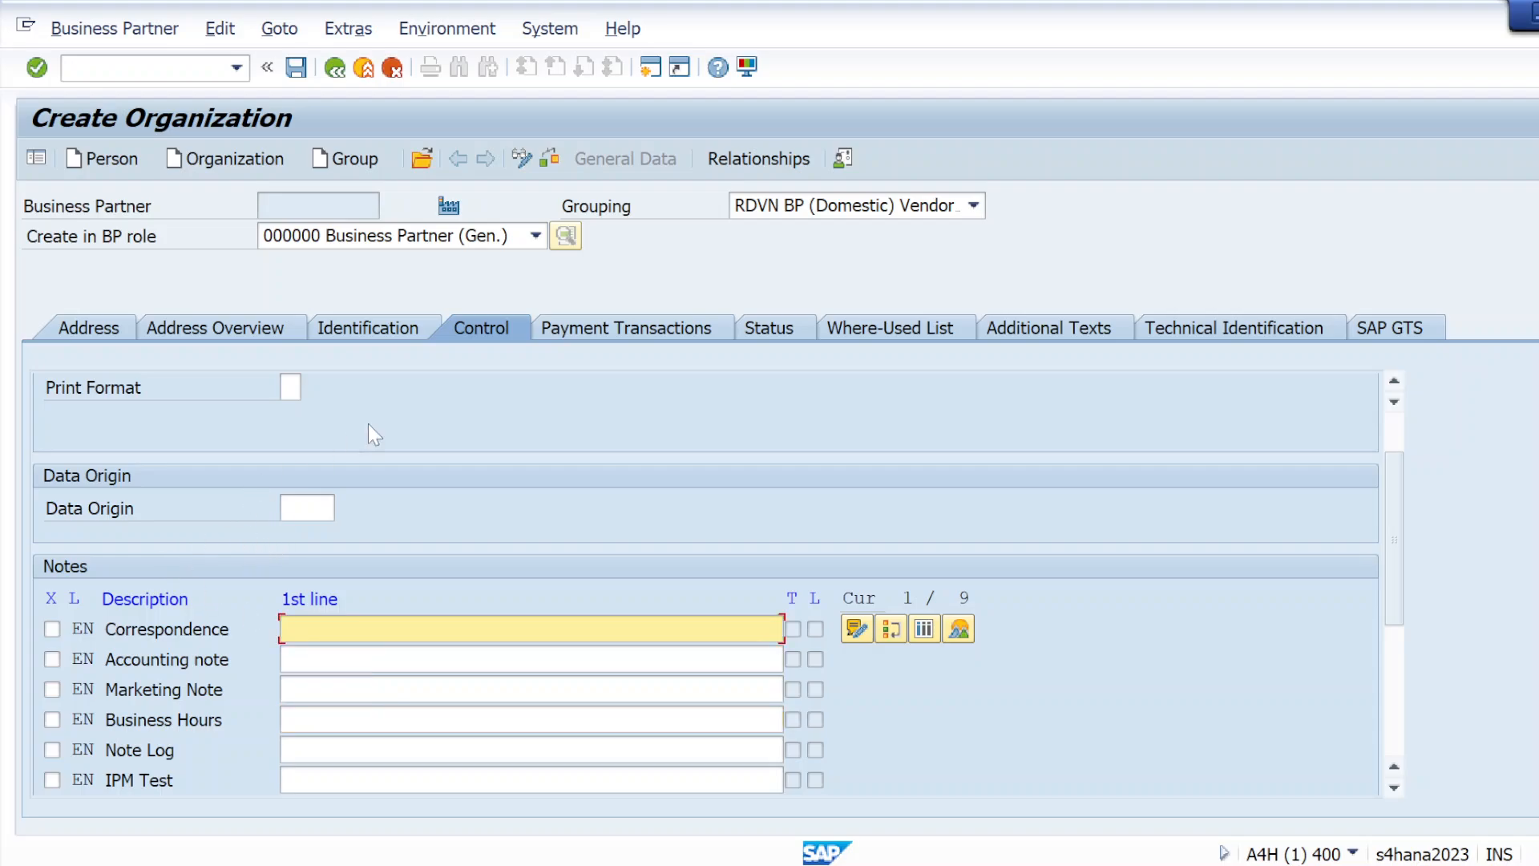
# Review the organization's bank details and payment cards, plus its archiving, lock and status management settings
pyautogui.click(590, 330)
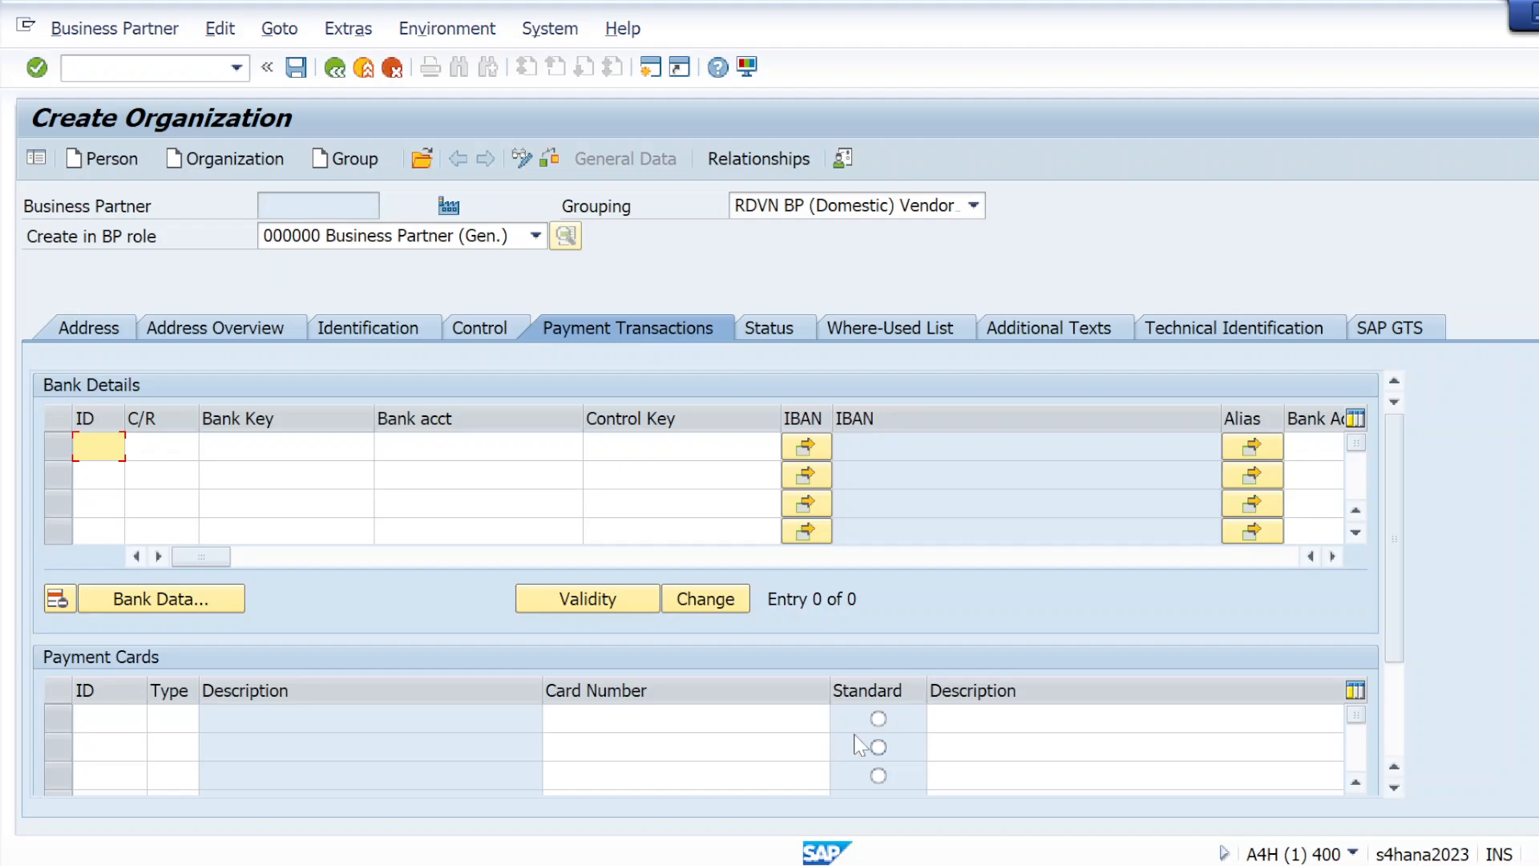
pyautogui.click(761, 340)
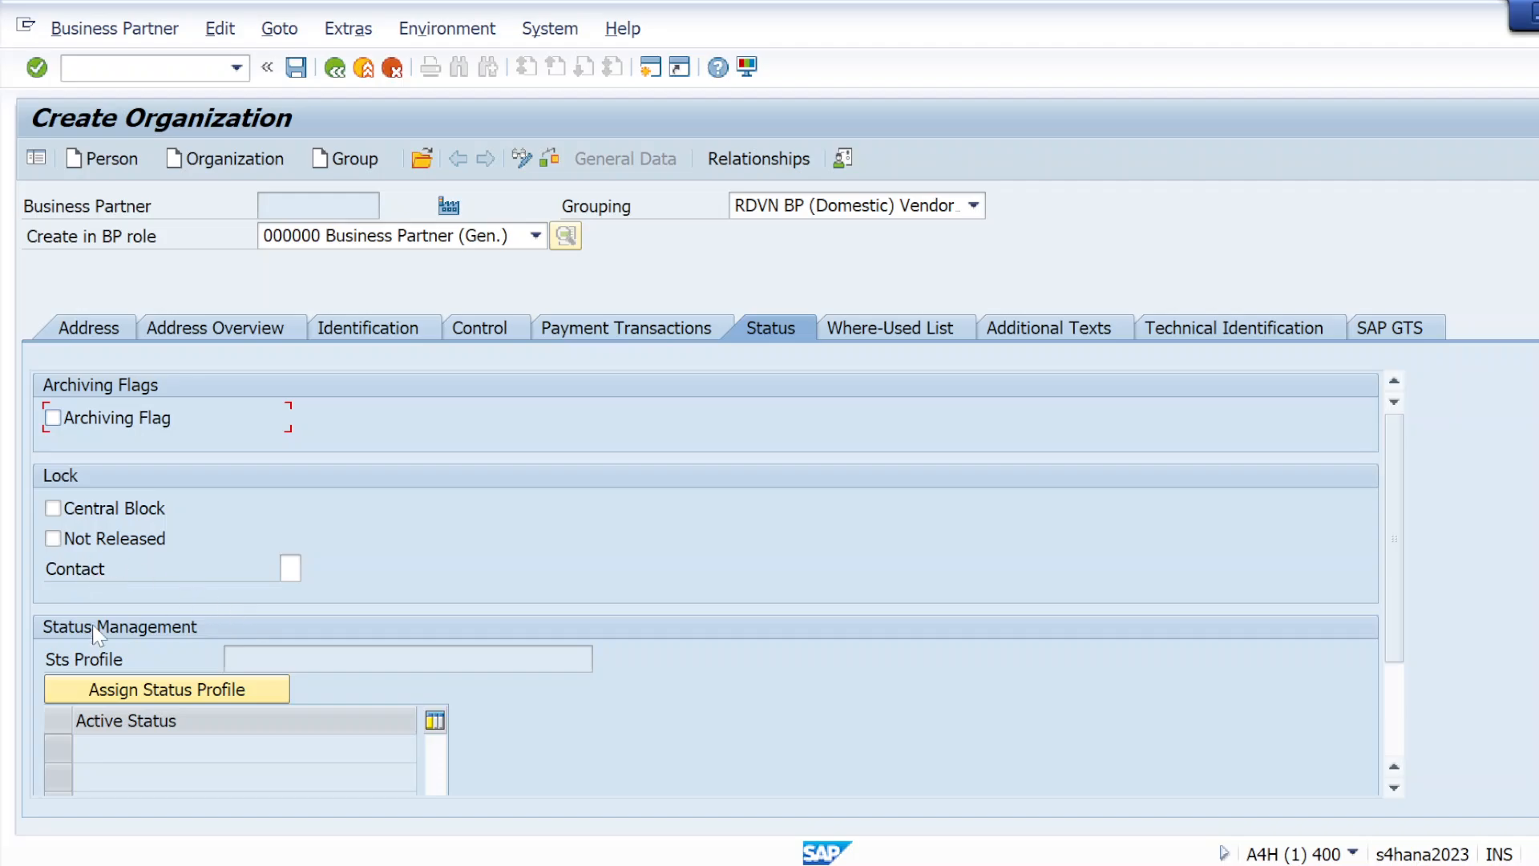
pyautogui.scroll(-1, 199, 642)
pyautogui.scroll(1, 825, 388)
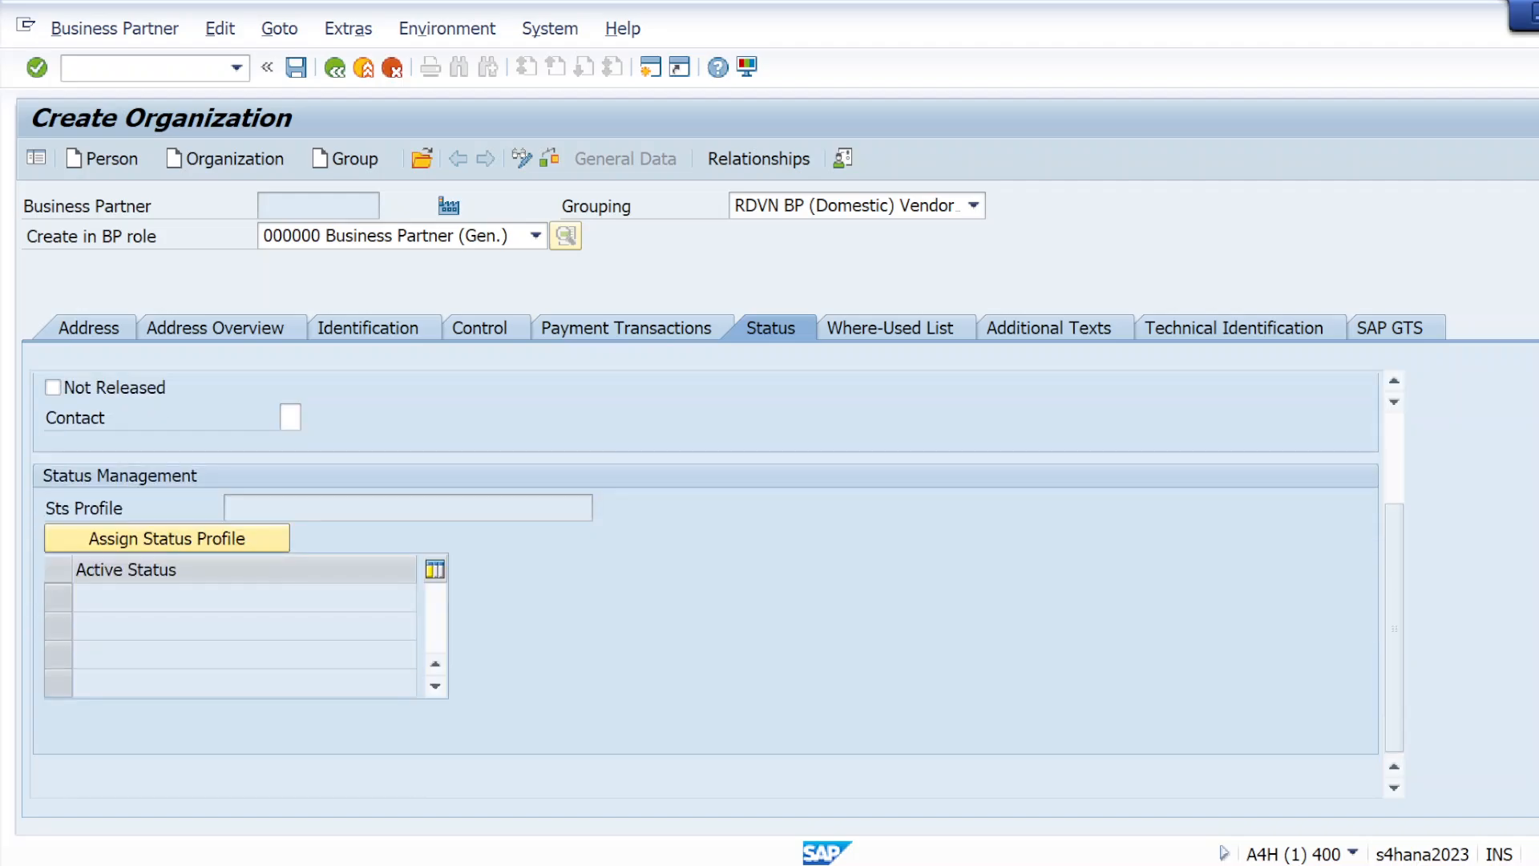
# Review the organization's where-used list across its valid, all, future and past usages
pyautogui.click(870, 337)
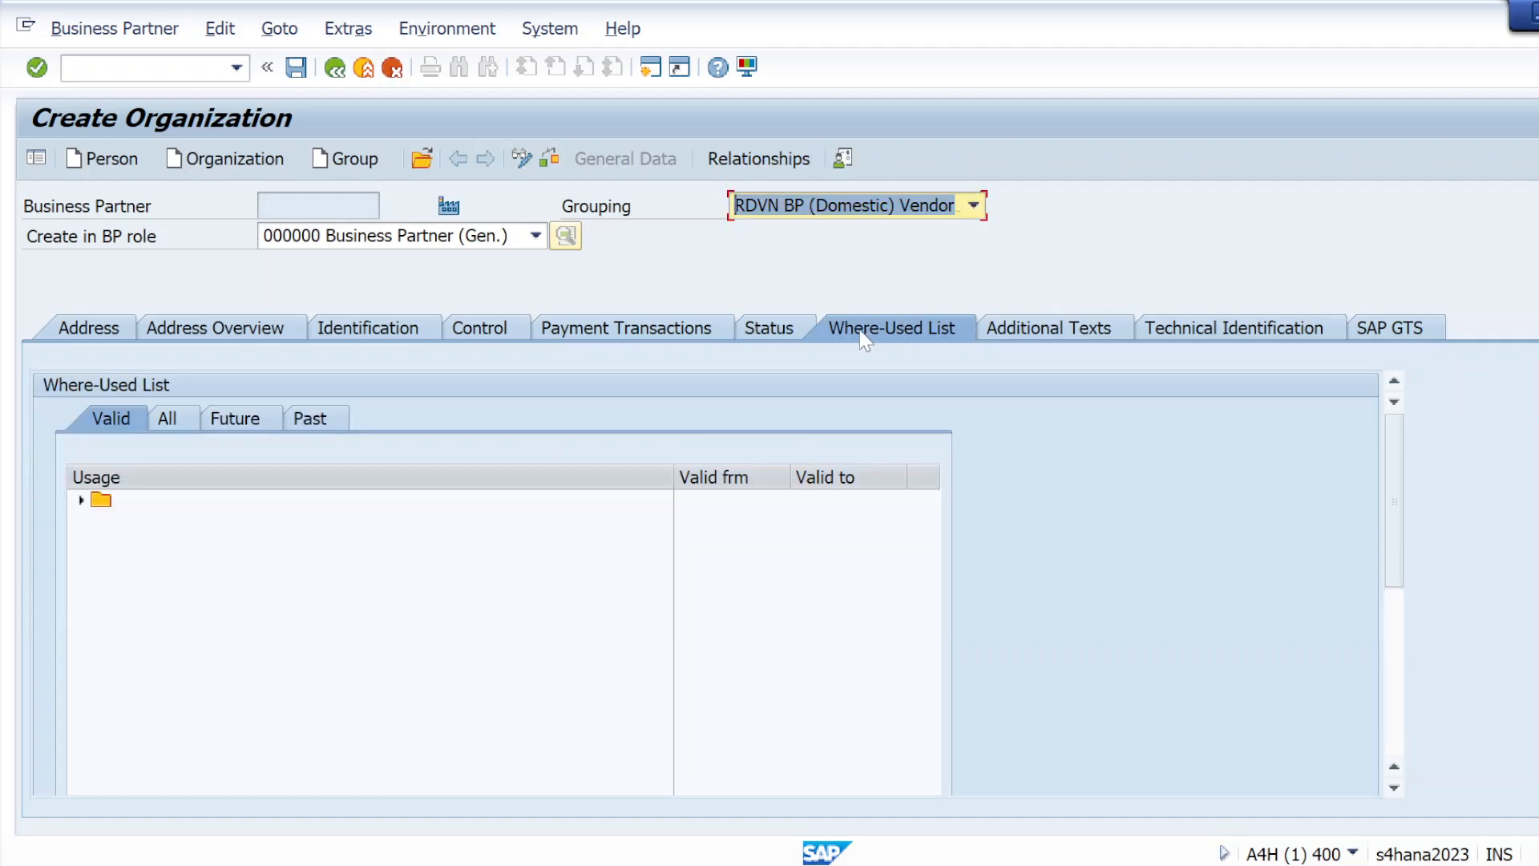
pyautogui.click(210, 527)
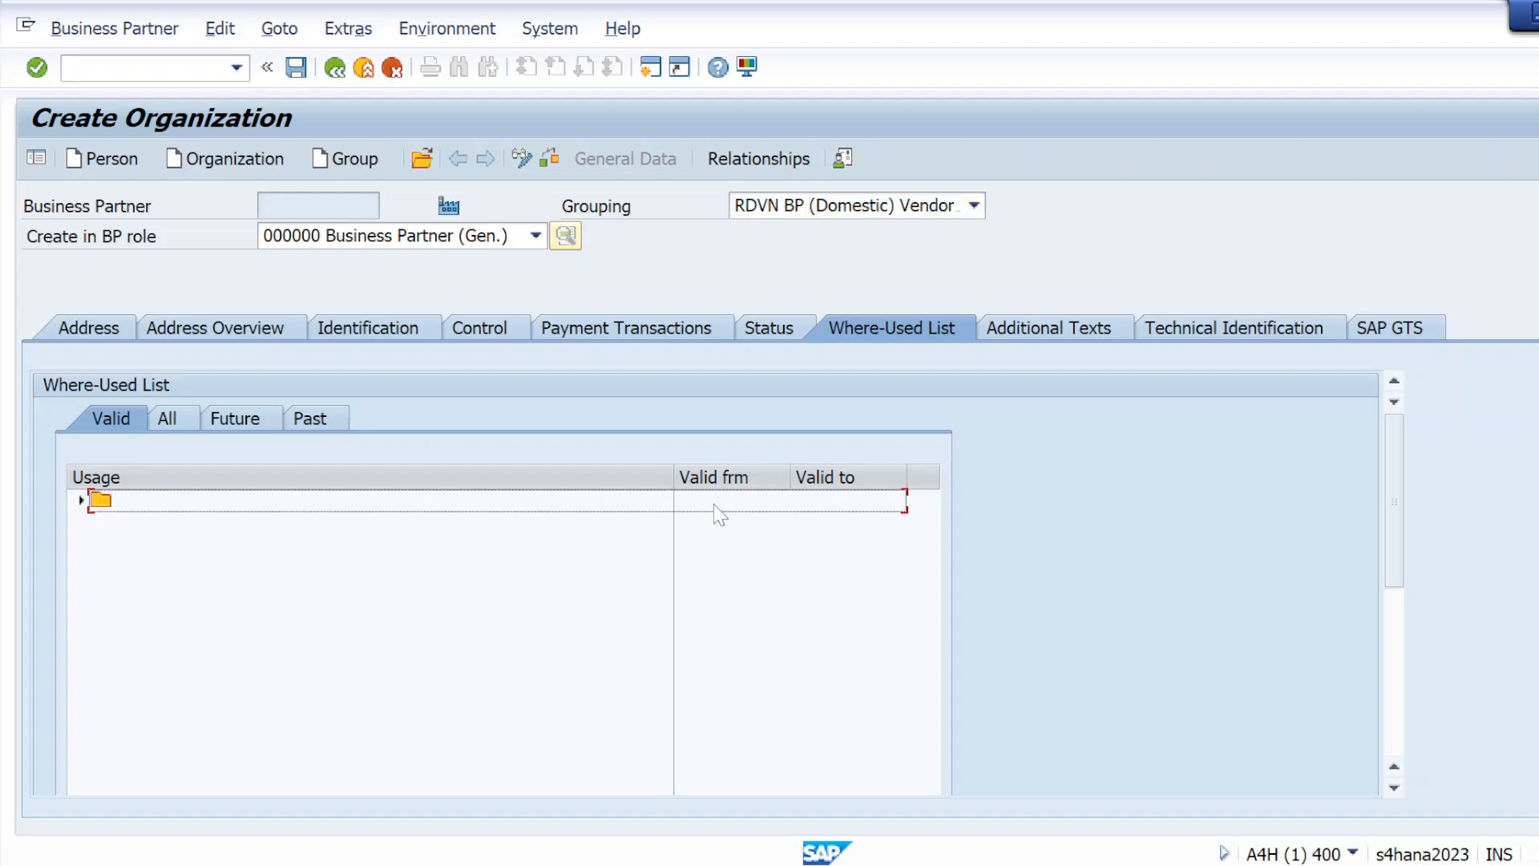
pyautogui.click(164, 425)
pyautogui.click(236, 421)
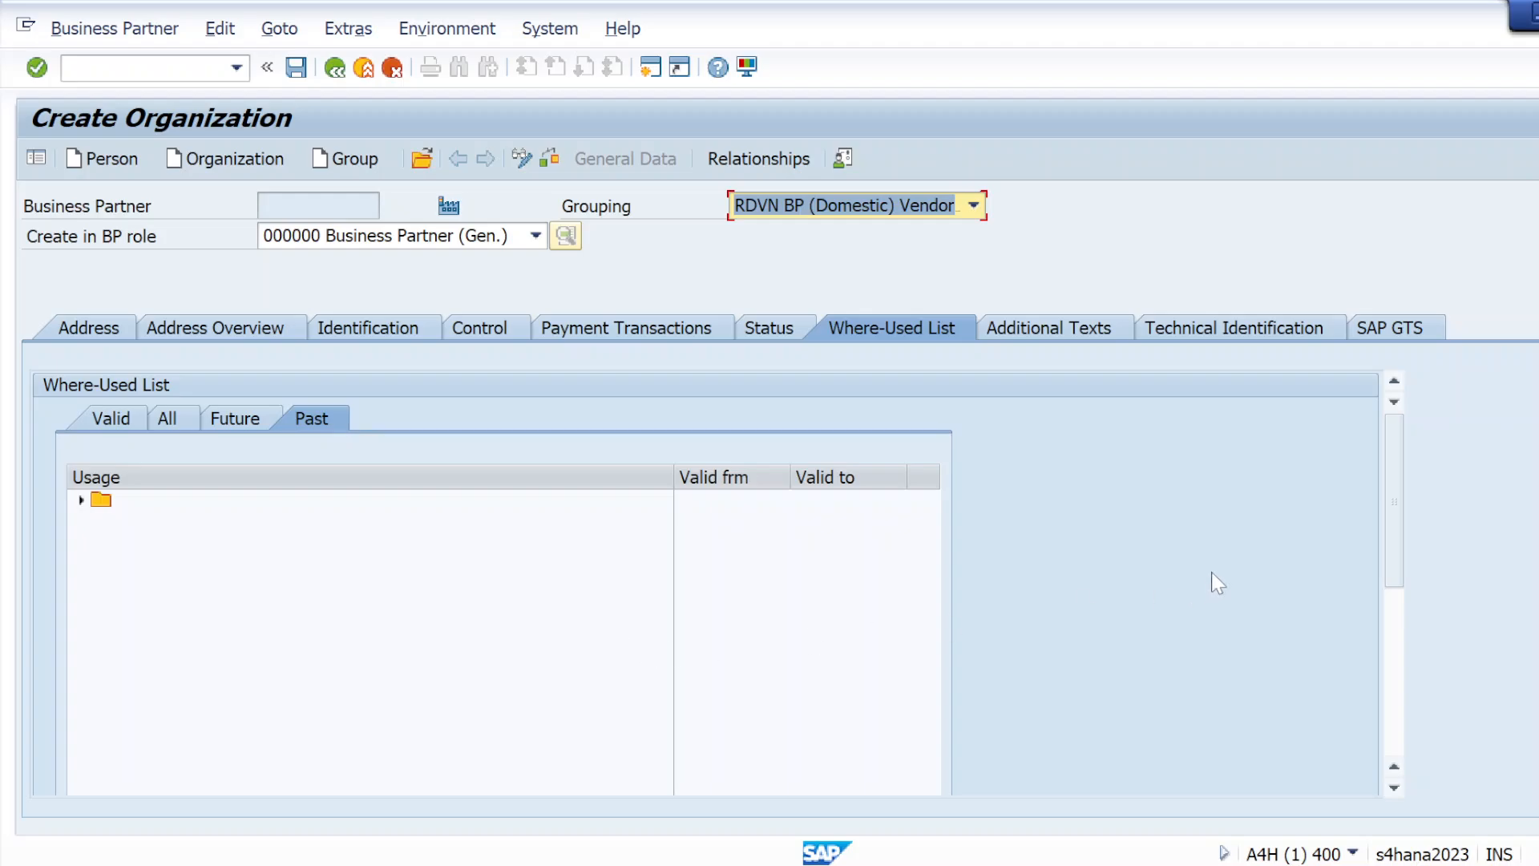
pyautogui.moveTo(1396, 509)
pyautogui.mouseDown()
pyautogui.moveTo(1390, 726)
pyautogui.moveTo(1387, 508)
pyautogui.mouseUp()
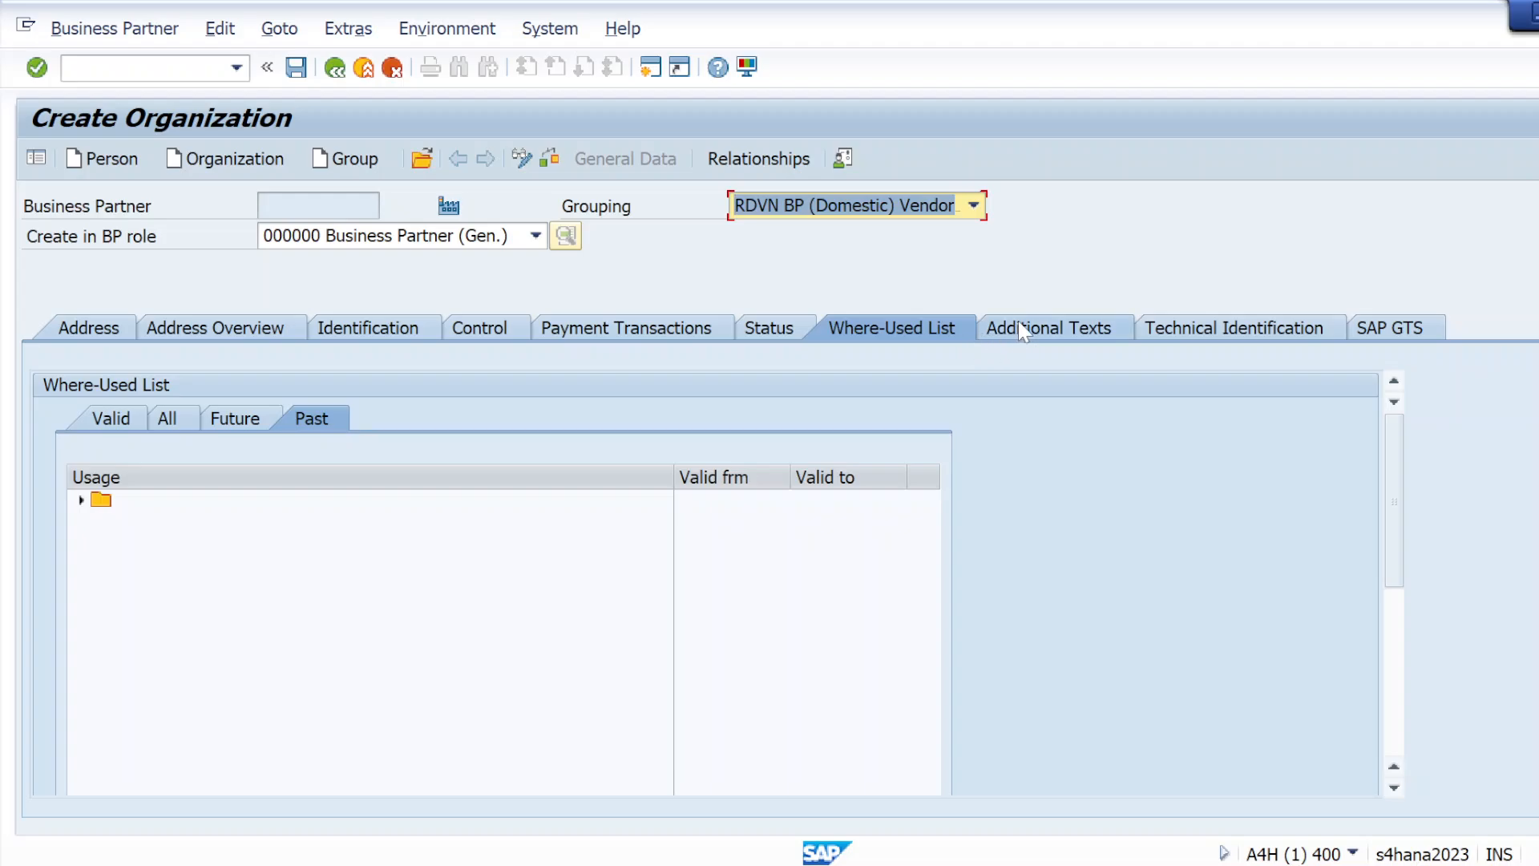
# Examine the additional texts section of the organization, including its text types, languages and text editor
pyautogui.click(1004, 342)
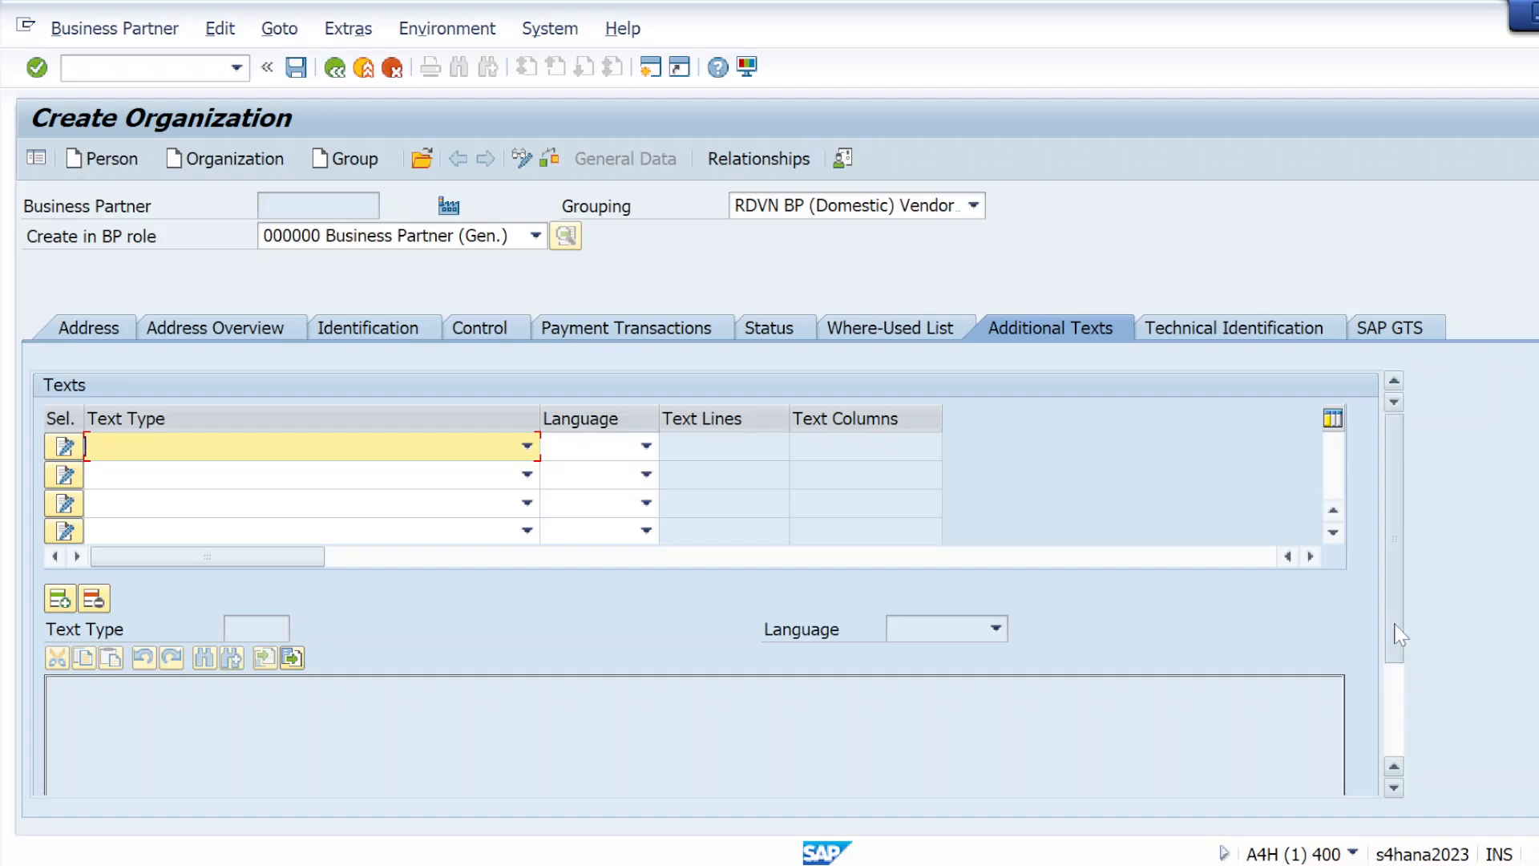
pyautogui.scroll(-2, 1405, 717)
pyautogui.scroll(-1, 1403, 717)
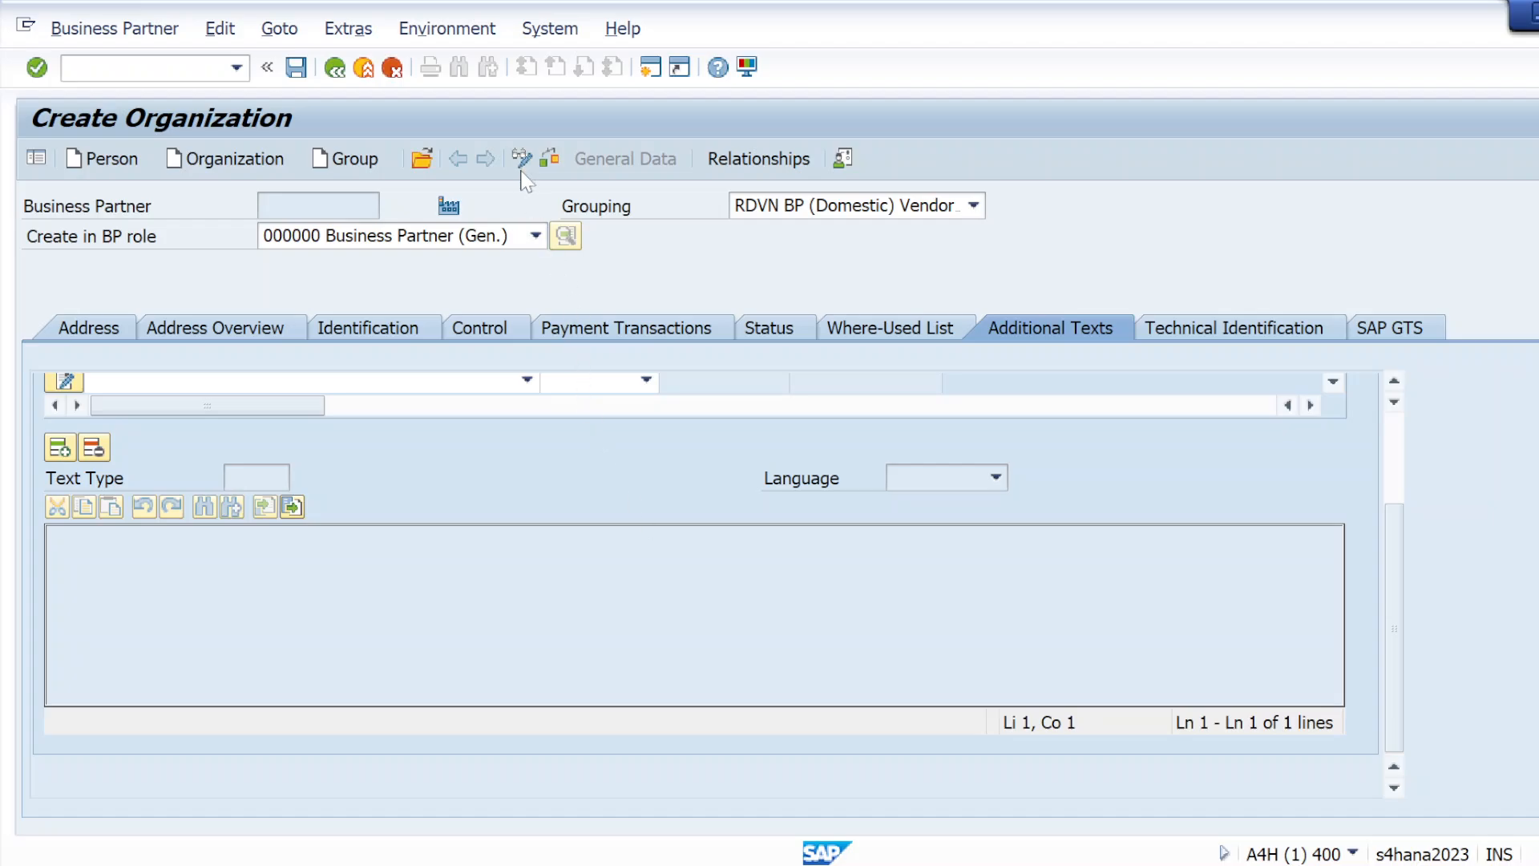
pyautogui.scroll(3, 449, 493)
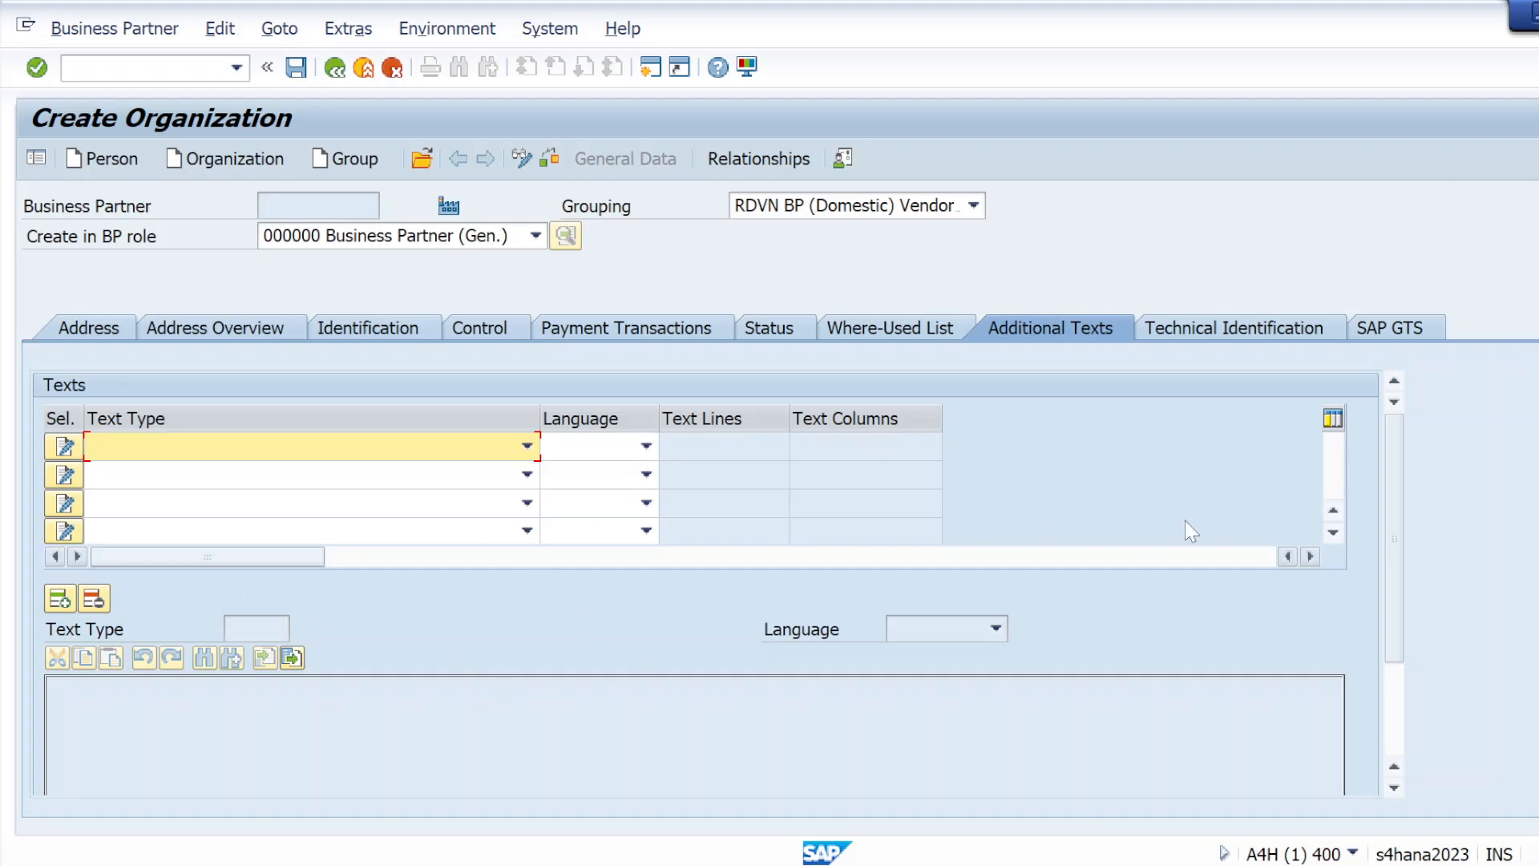
# View the technical identification numbers, check the entries and save the organization in the general role 000000
pyautogui.click(1204, 332)
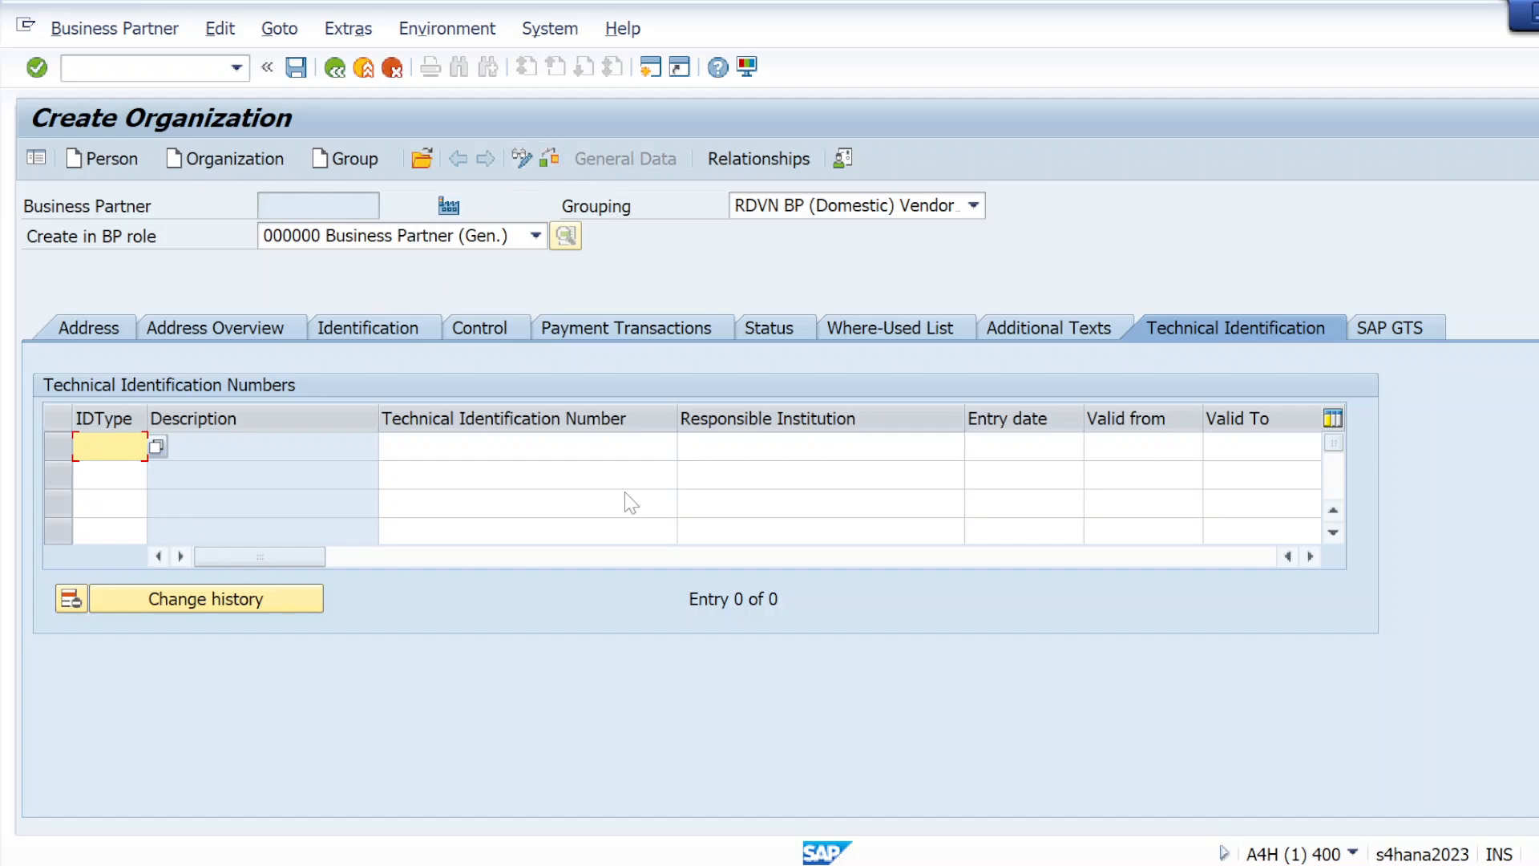
pyautogui.click(557, 160)
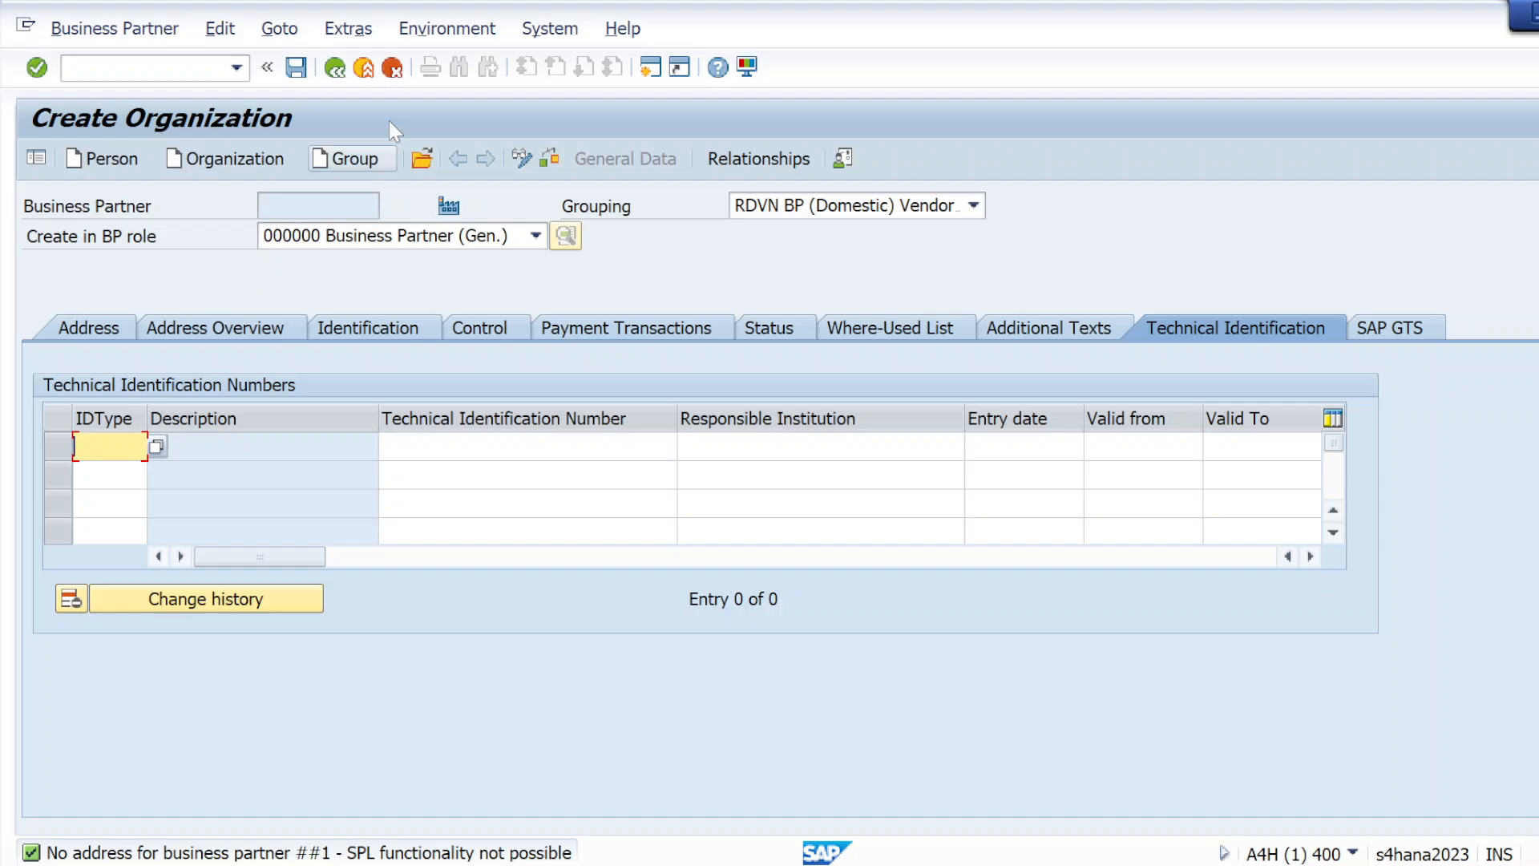
pyautogui.click(292, 75)
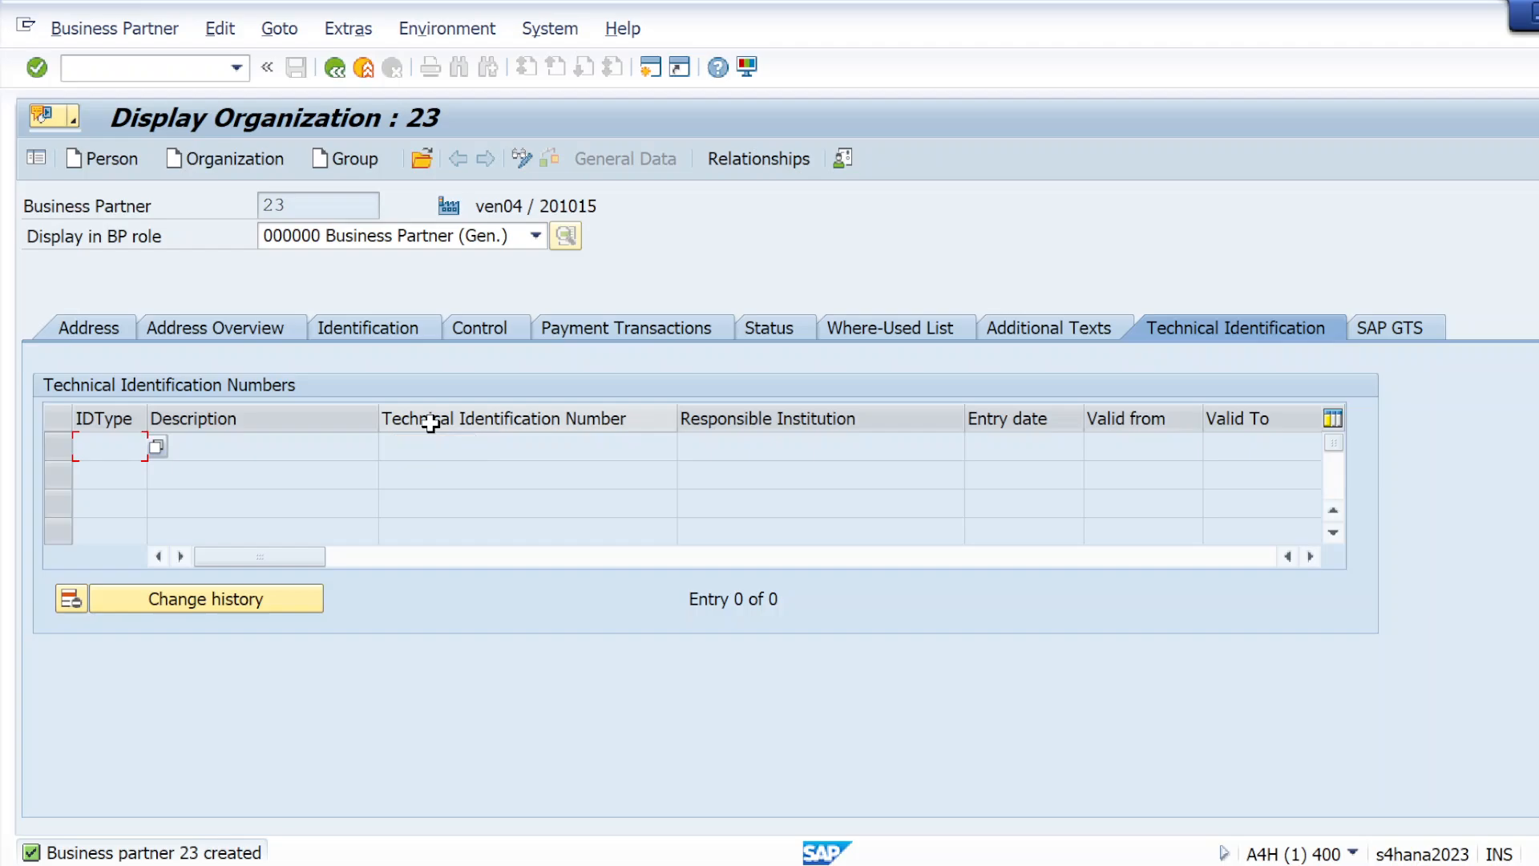
# Switch to the Business Partner PDF notes and look up the role codes for the general and finance views
pyautogui.hotkey('alt', 'Tab')
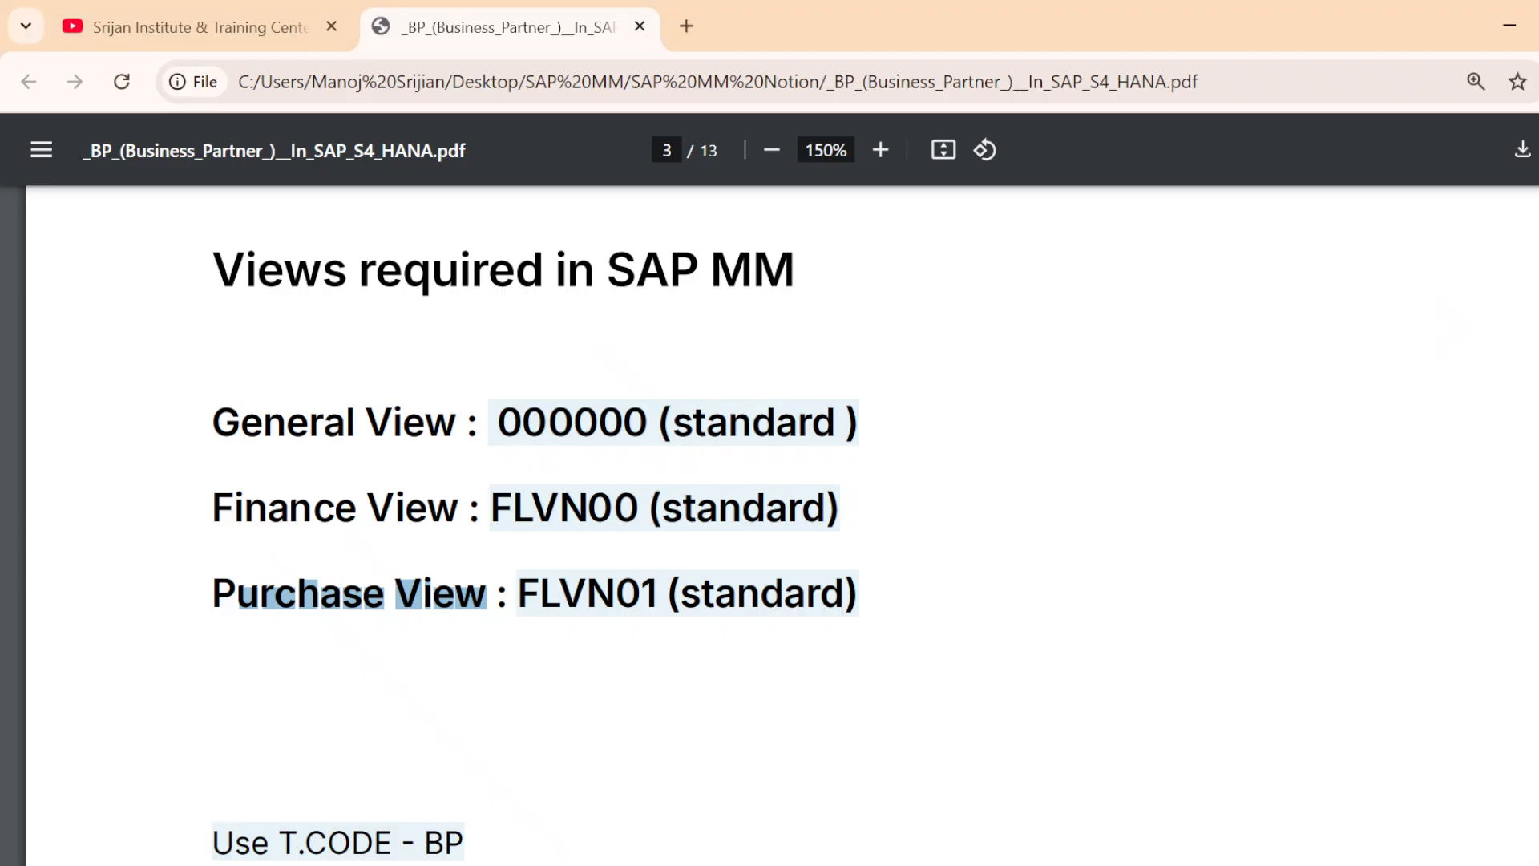
pyautogui.click(487, 597)
pyautogui.moveTo(648, 423); pyautogui.dragTo(468, 425)
pyautogui.hotkey('alt', 'Tab')
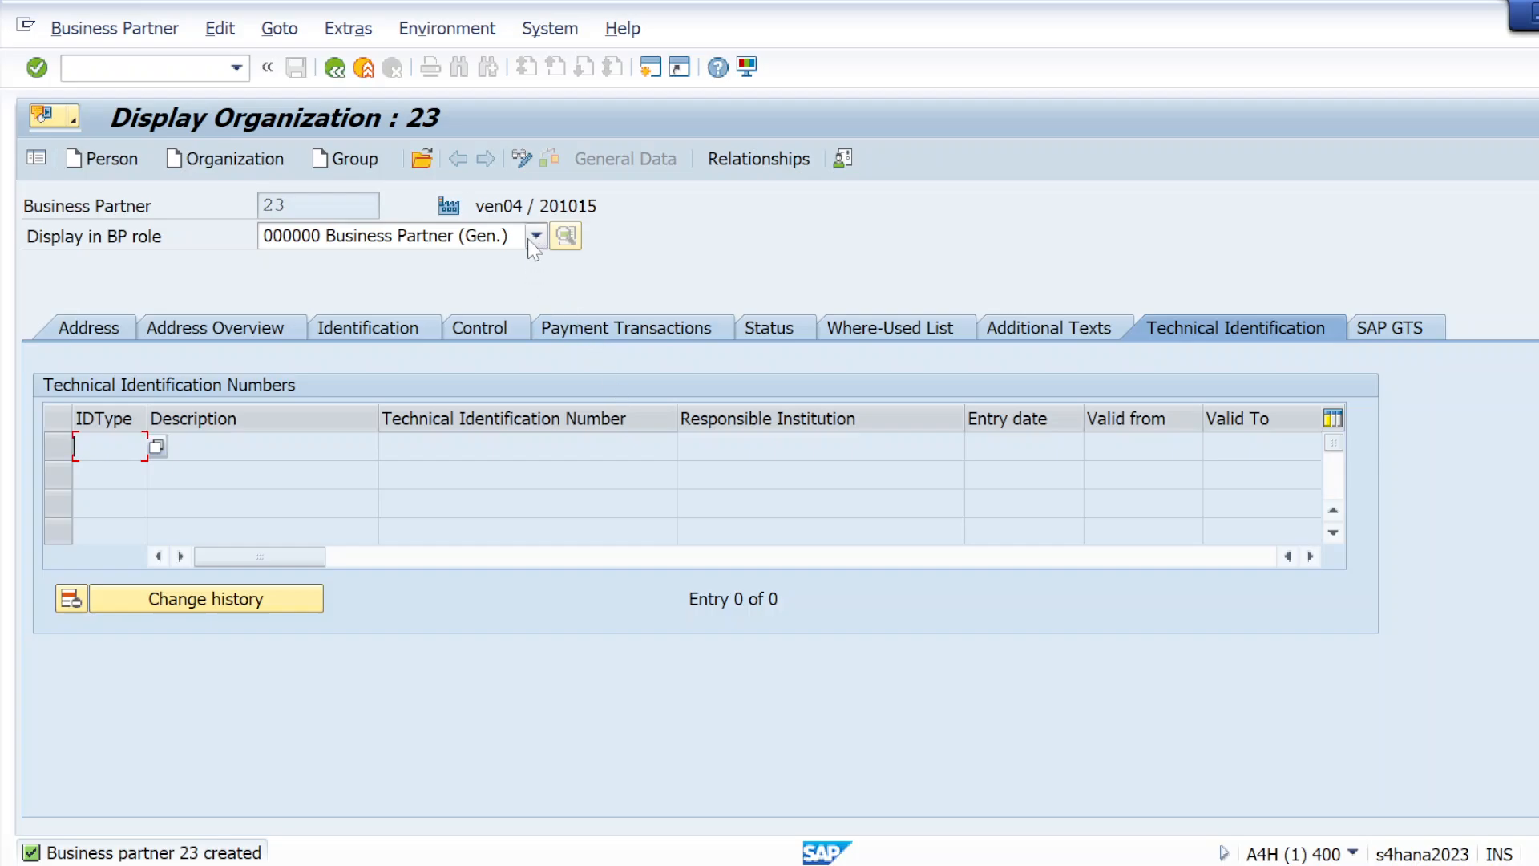
pyautogui.hotkey('alt', 'Tab')
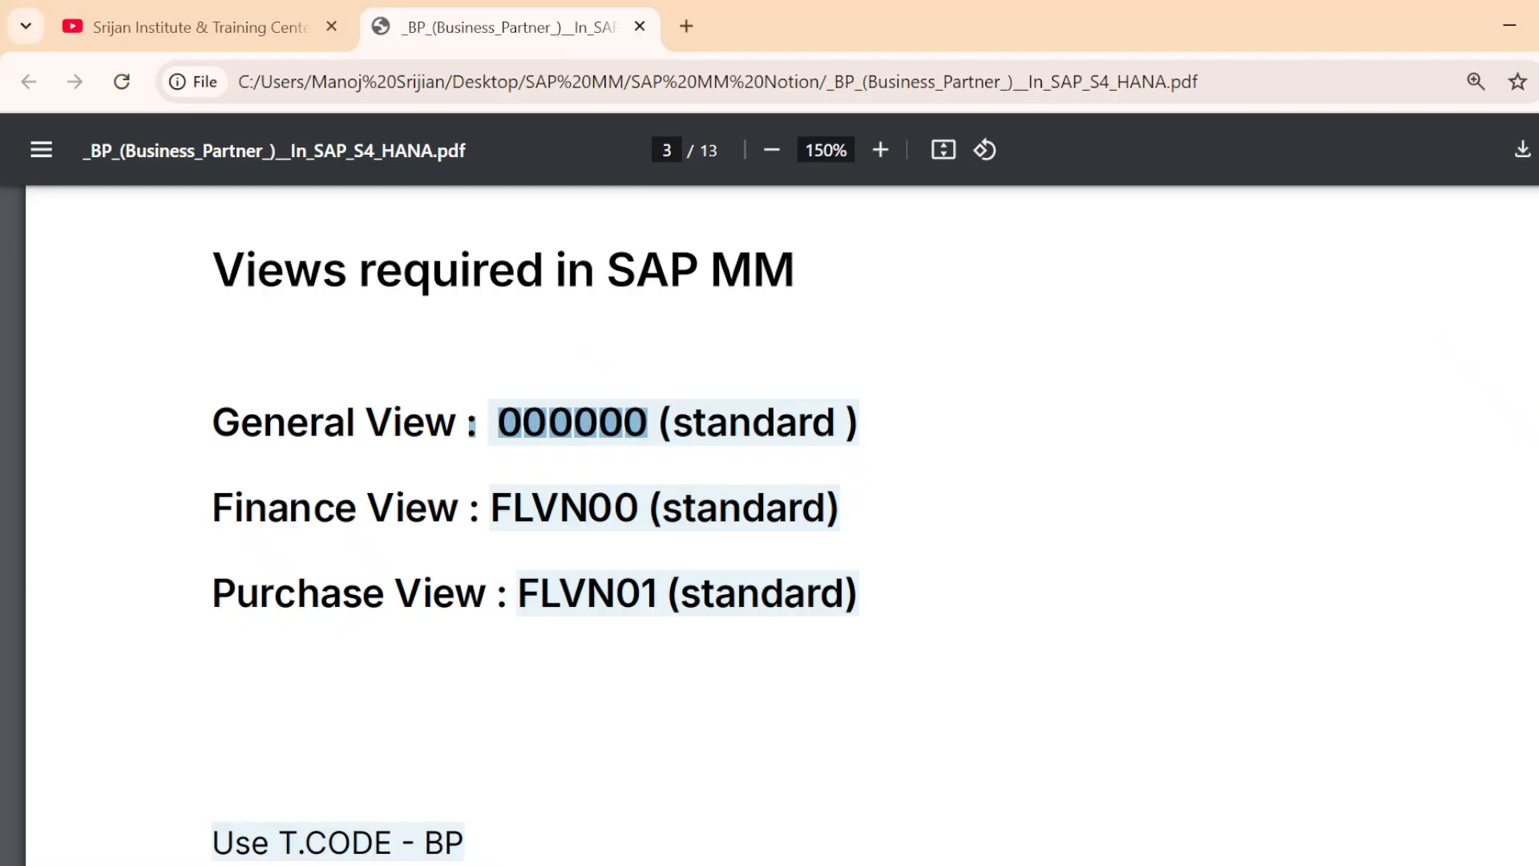
pyautogui.moveTo(660, 509); pyautogui.dragTo(490, 509)
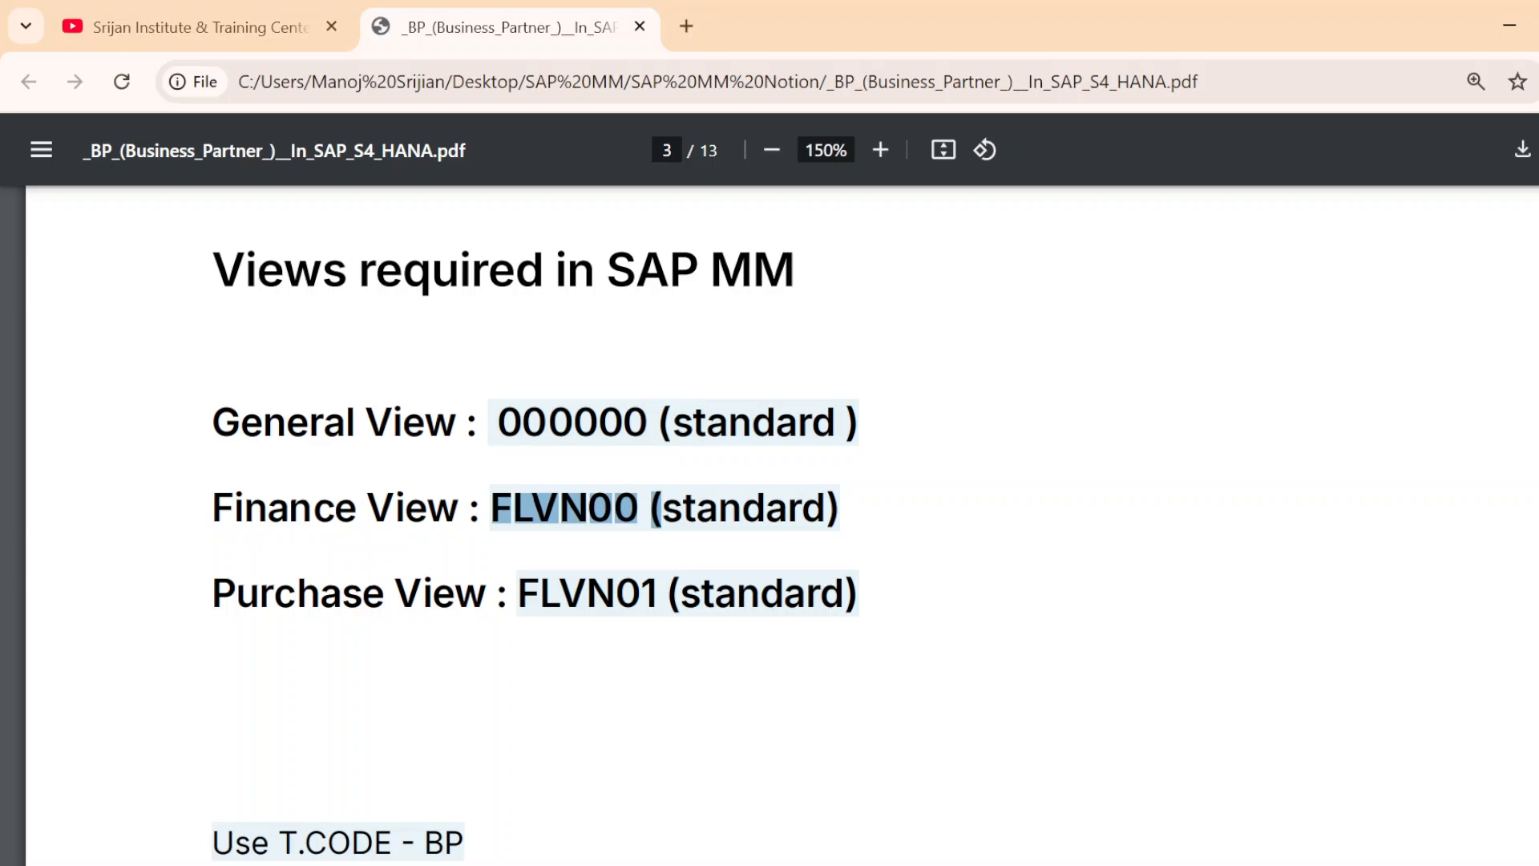
# Return to SAP, put the saved business partner in change mode and add the role FLVN00 FI Vendor
pyautogui.hotkey('alt', 'Tab')
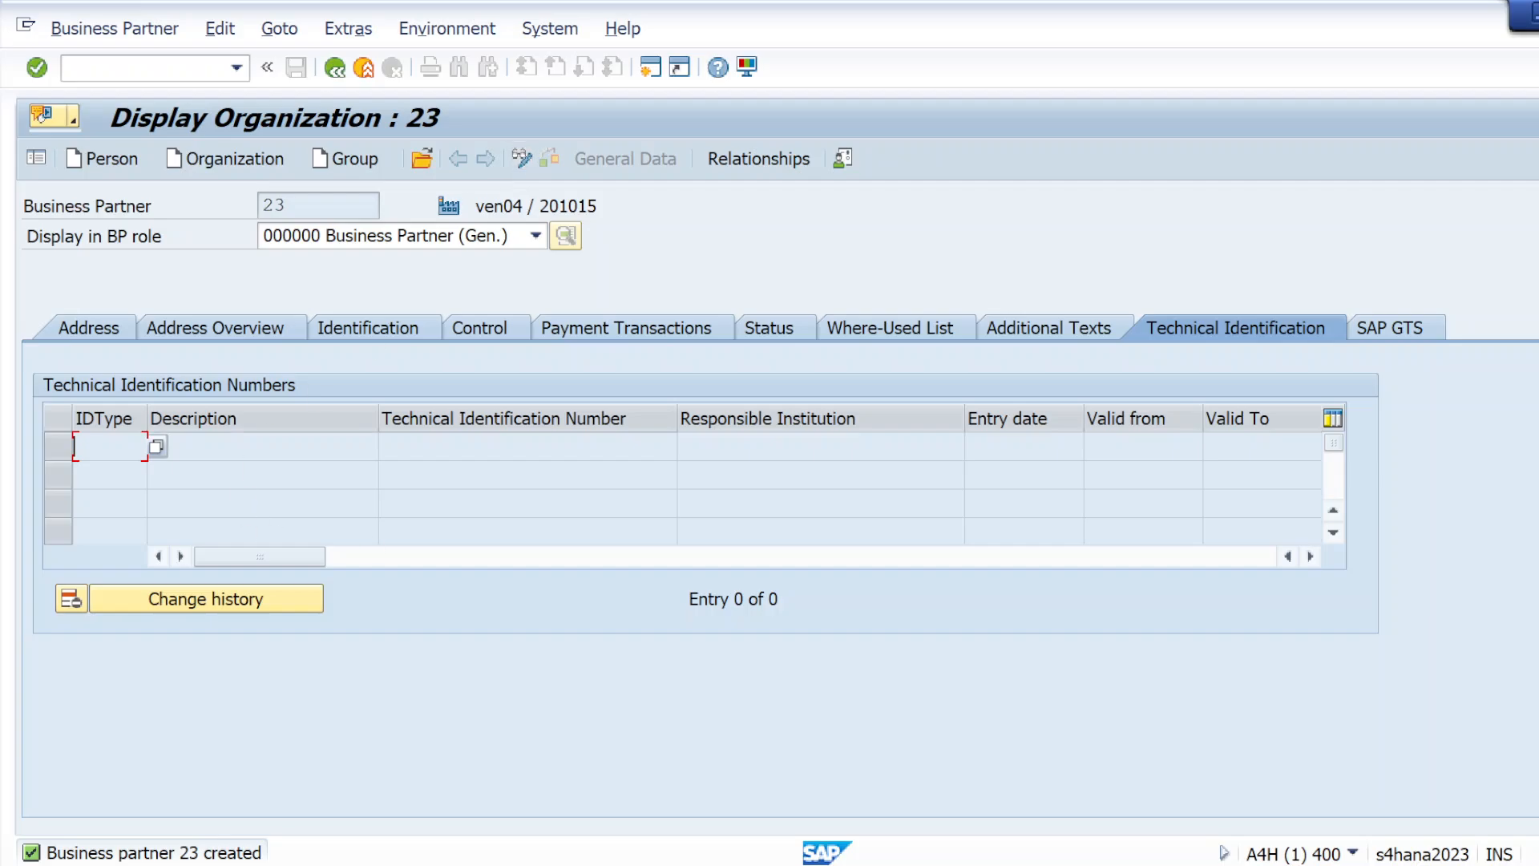
pyautogui.click(522, 161)
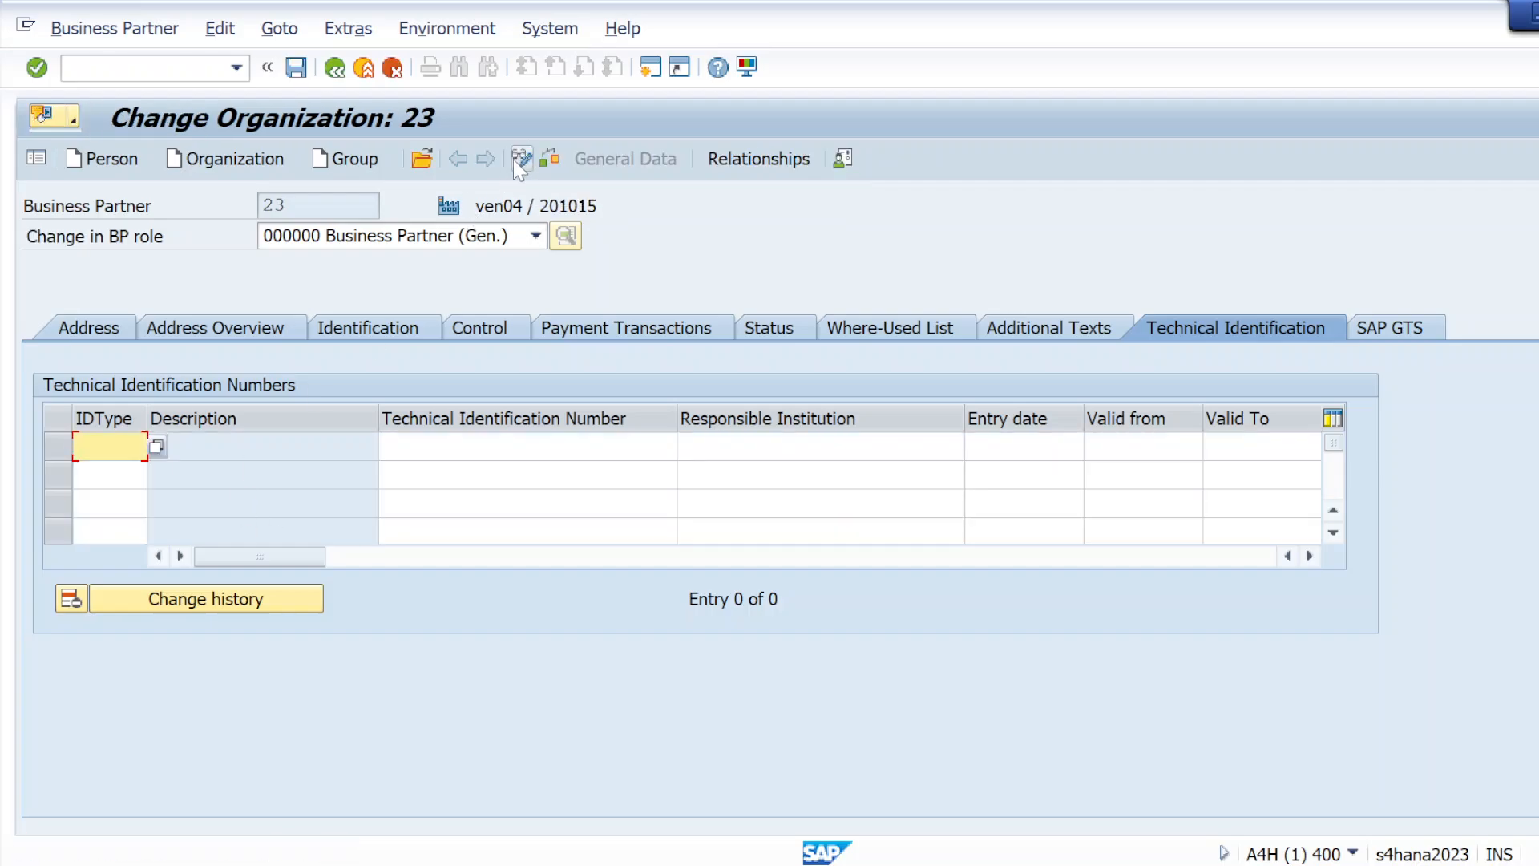
pyautogui.click(535, 235)
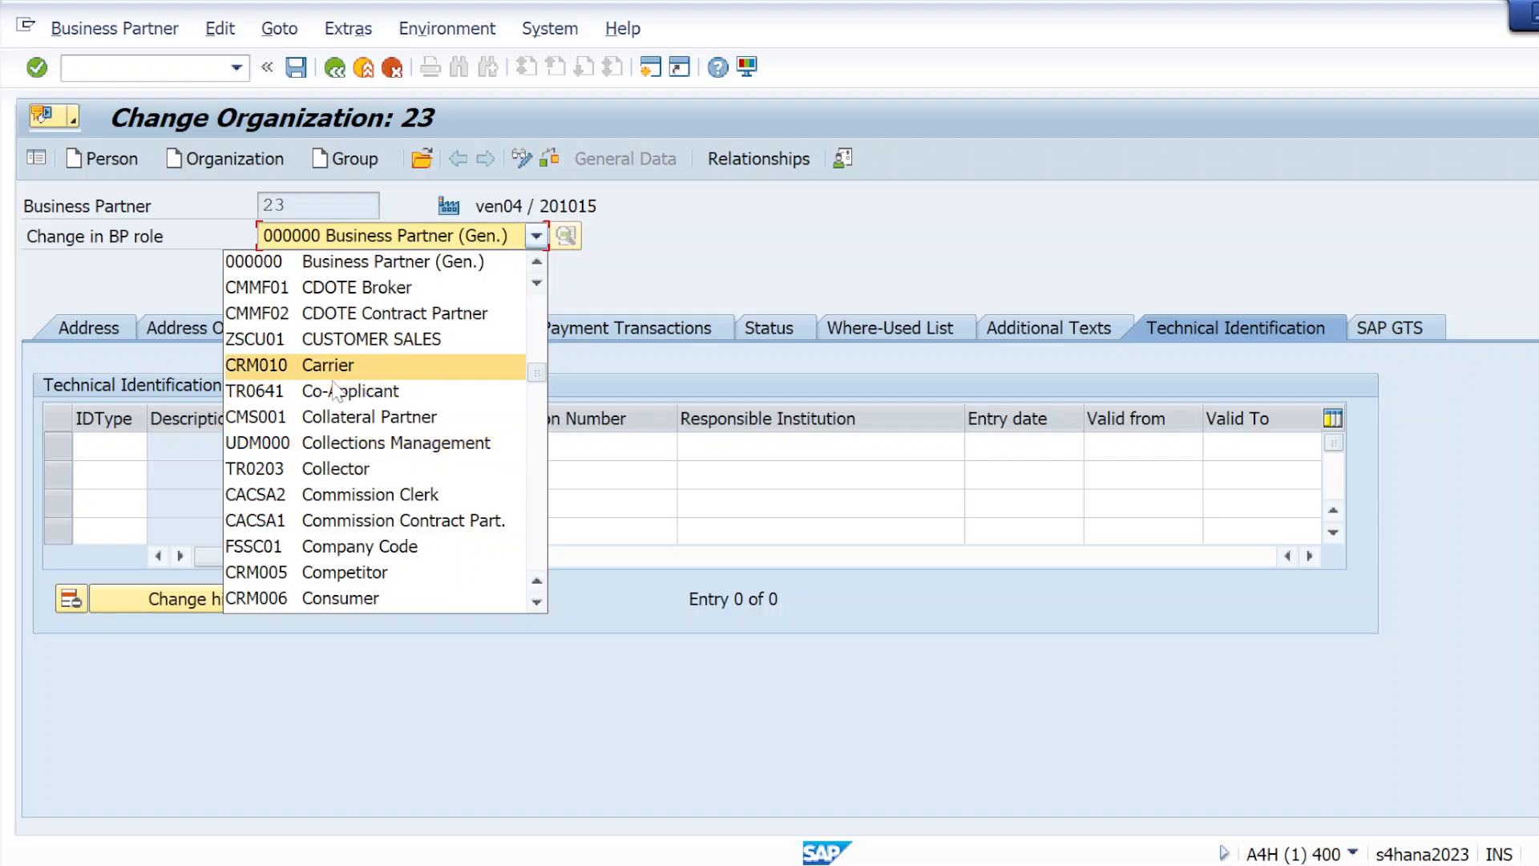
pyautogui.scroll(-1, 319, 397)
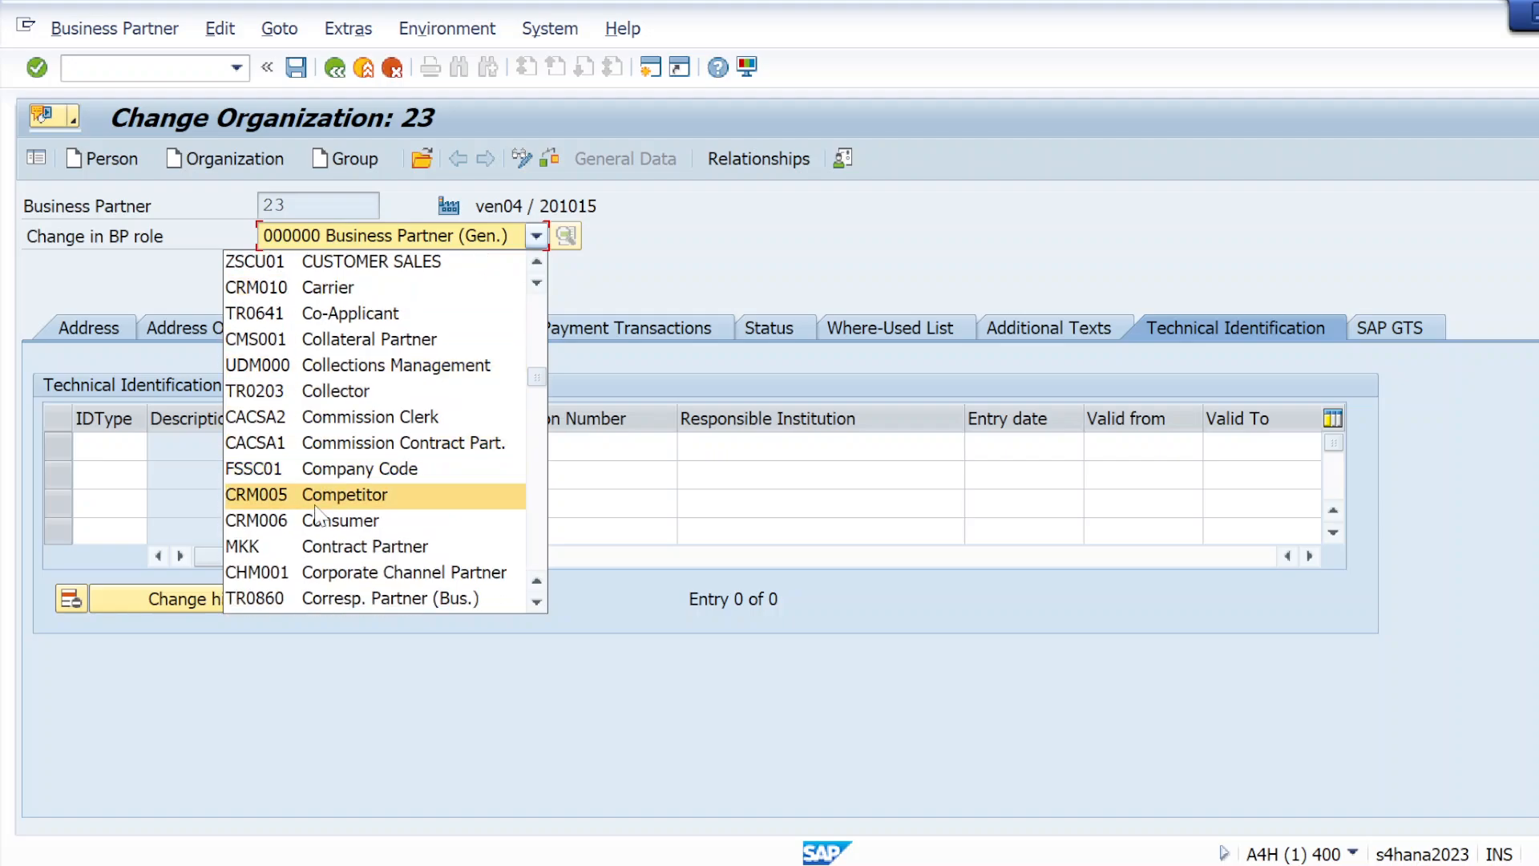
pyautogui.scroll(-1, 352, 522)
pyautogui.scroll(-1, 353, 522)
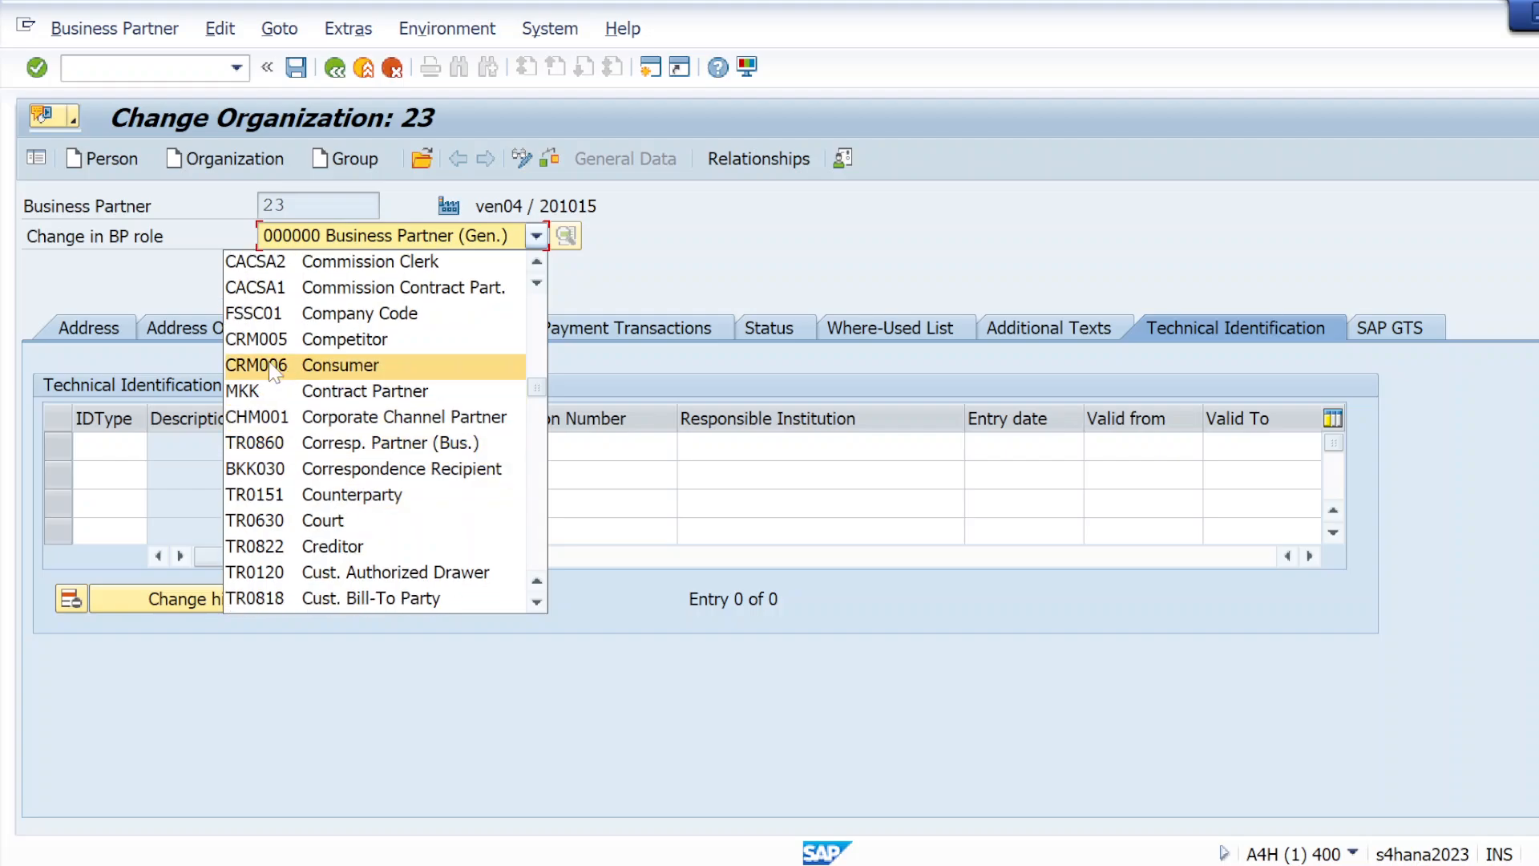
pyautogui.scroll(-2, 320, 525)
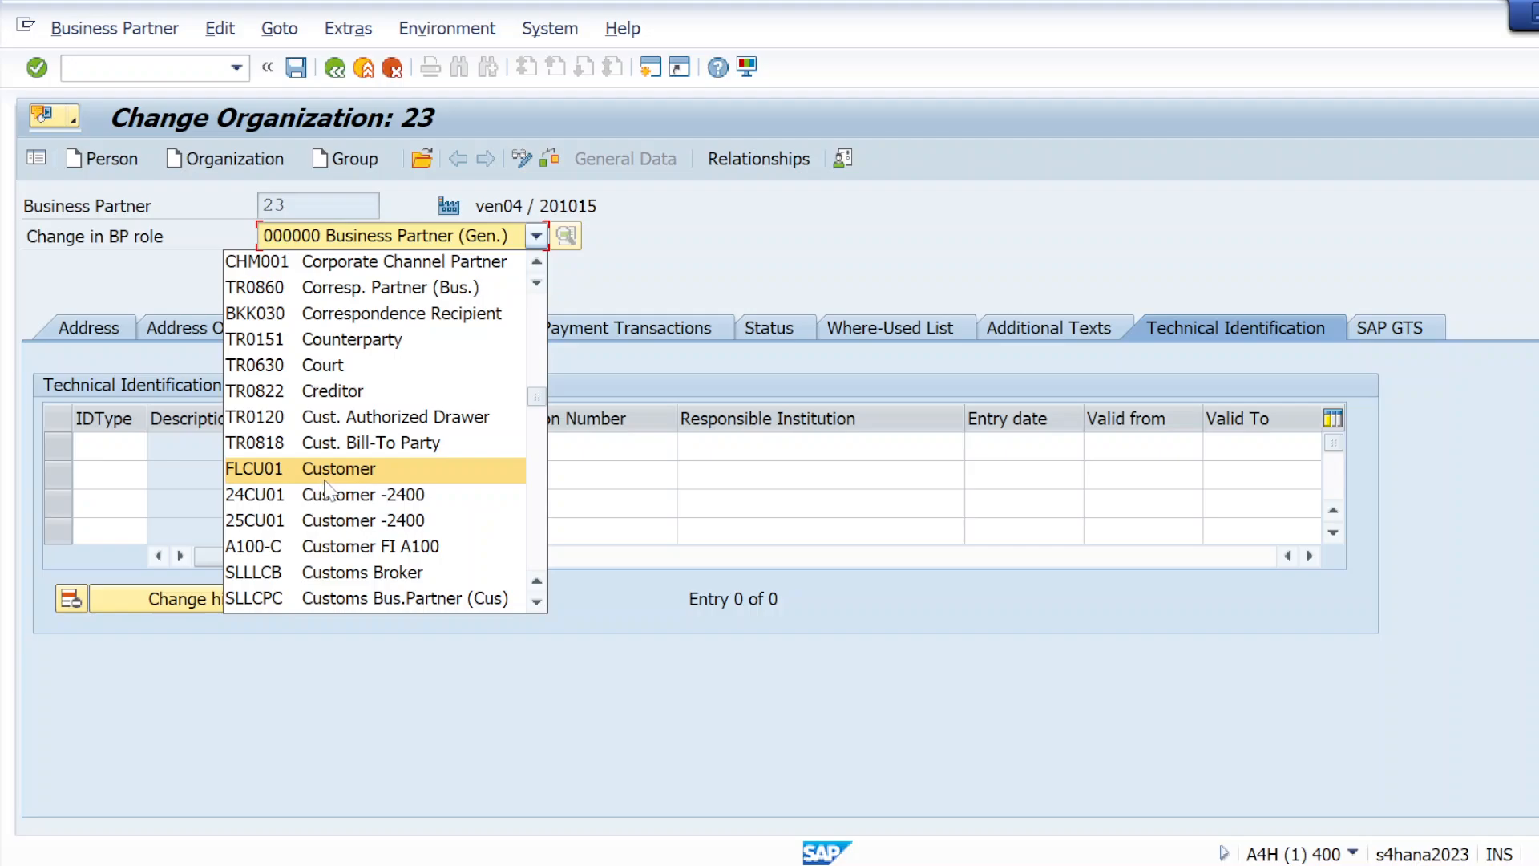
pyautogui.scroll(-3, 324, 489)
pyautogui.scroll(-3, 335, 533)
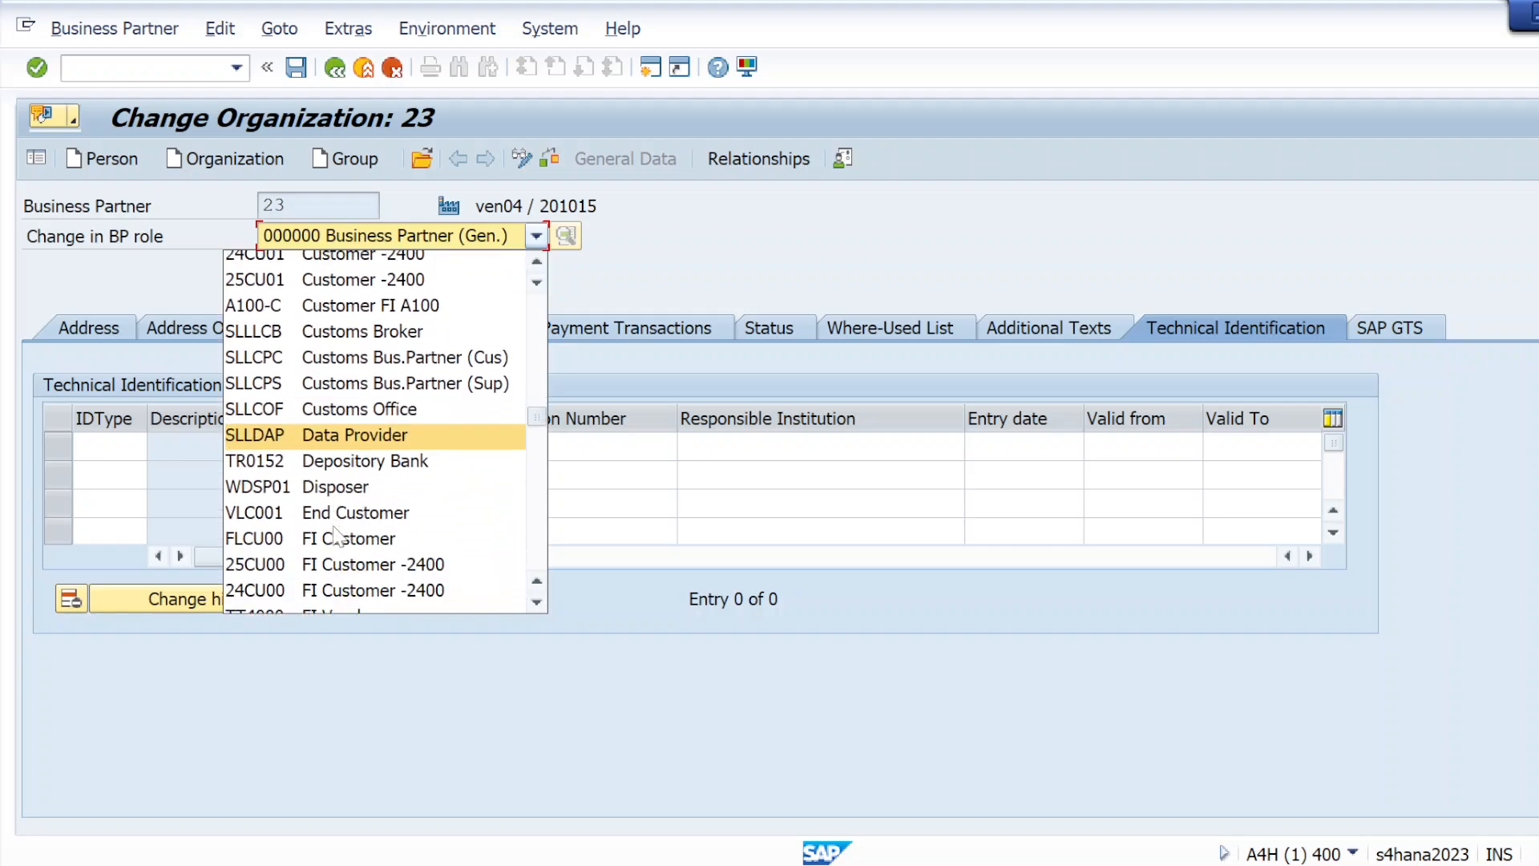
pyautogui.scroll(-2, 337, 533)
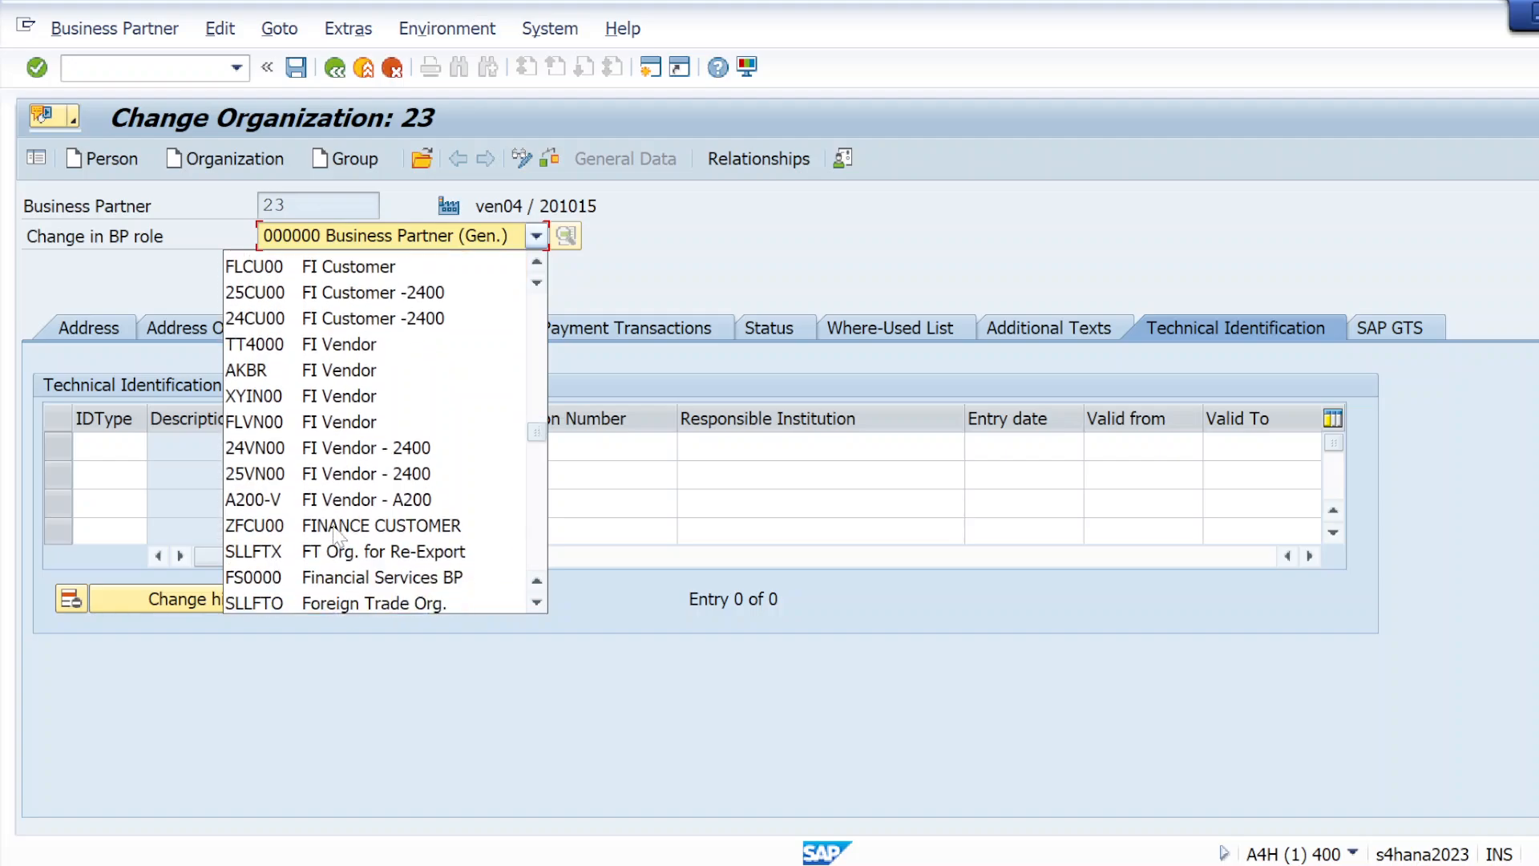
pyautogui.click(289, 396)
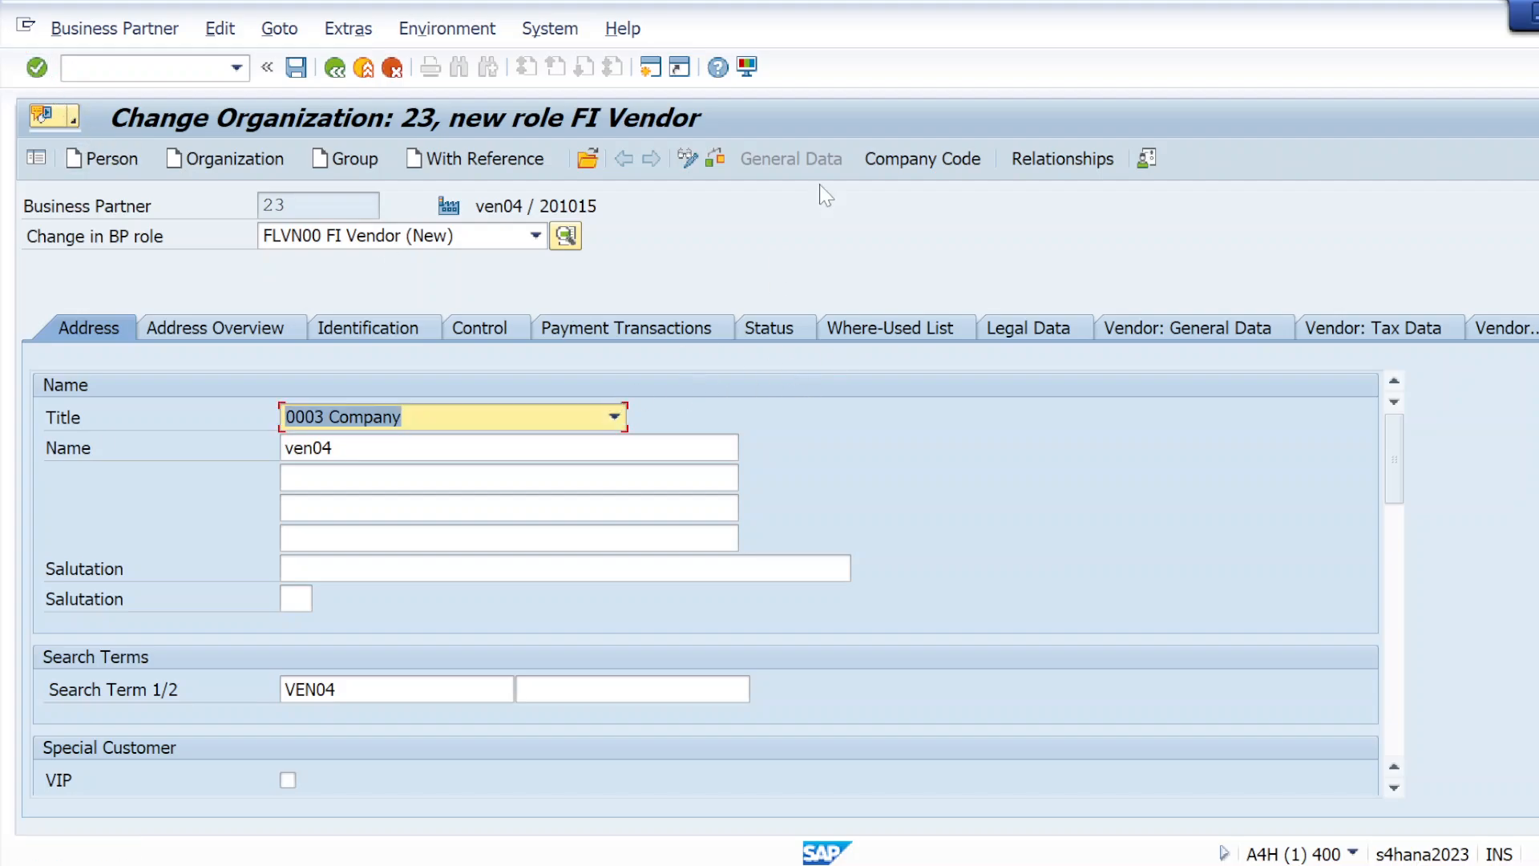
# Enter company code KRIP for the FI Vendor role and set its reconciliation account to 160000
pyautogui.click(899, 160)
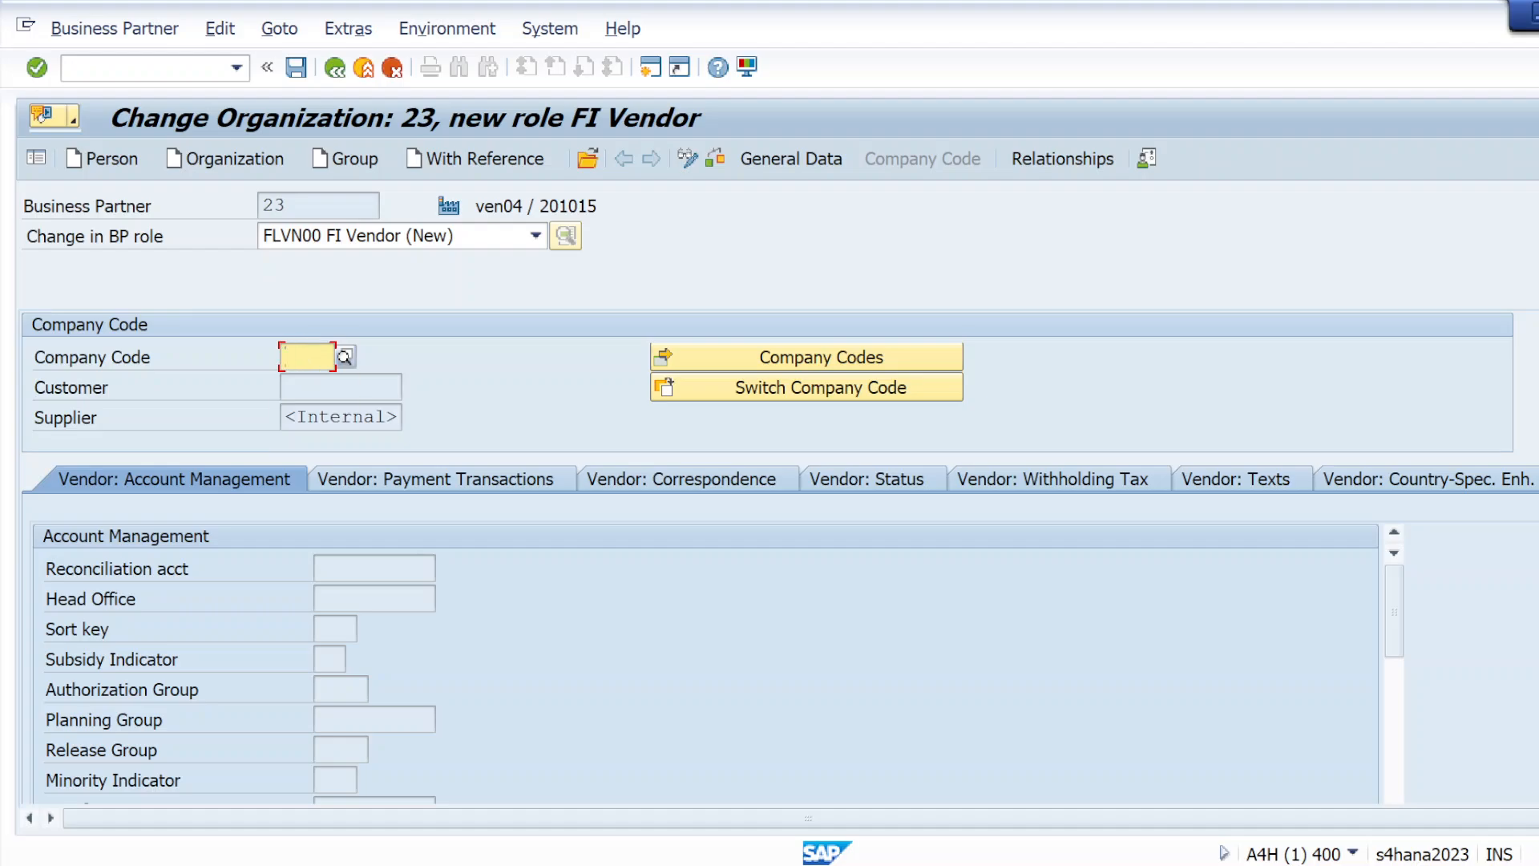
pyautogui.write('KRIP')
pyautogui.click(37, 68)
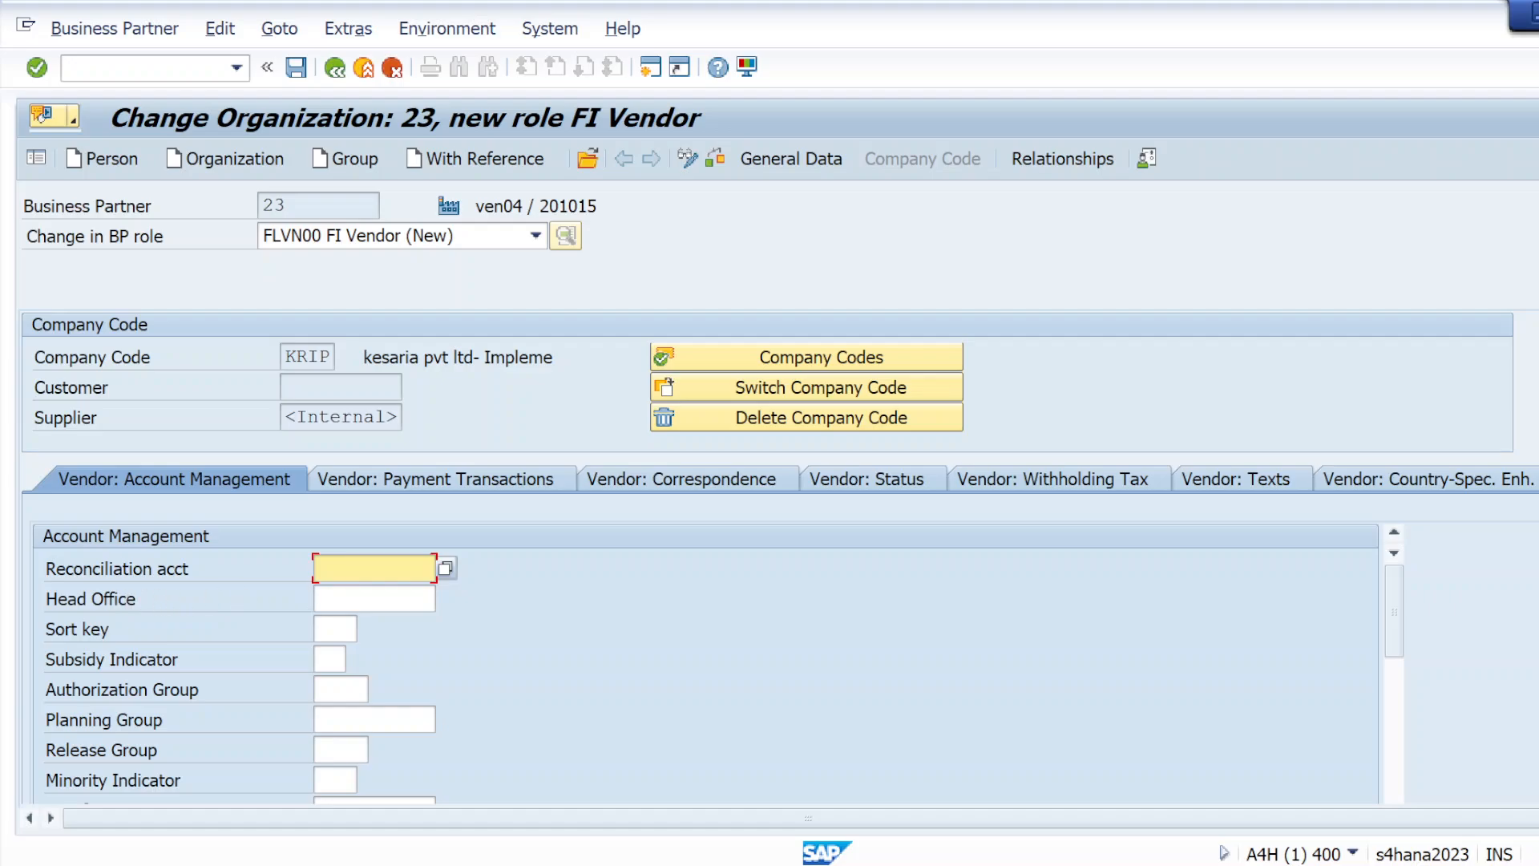
pyautogui.click(349, 600)
pyautogui.click(37, 73)
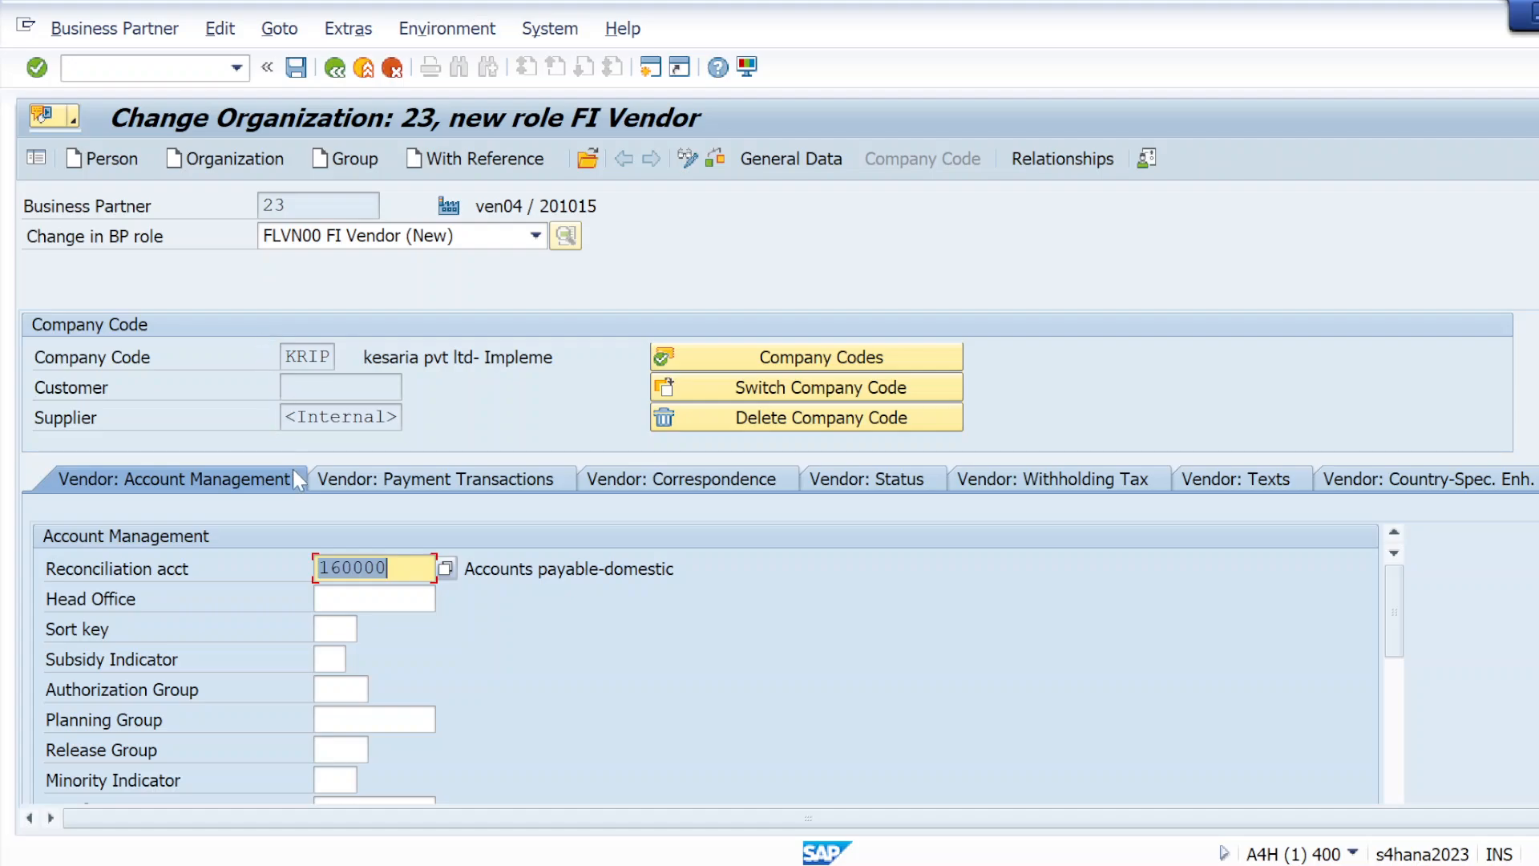
# Set the vendor's terms of payment to 0002 in the payment data and validate the entry
pyautogui.click(353, 486)
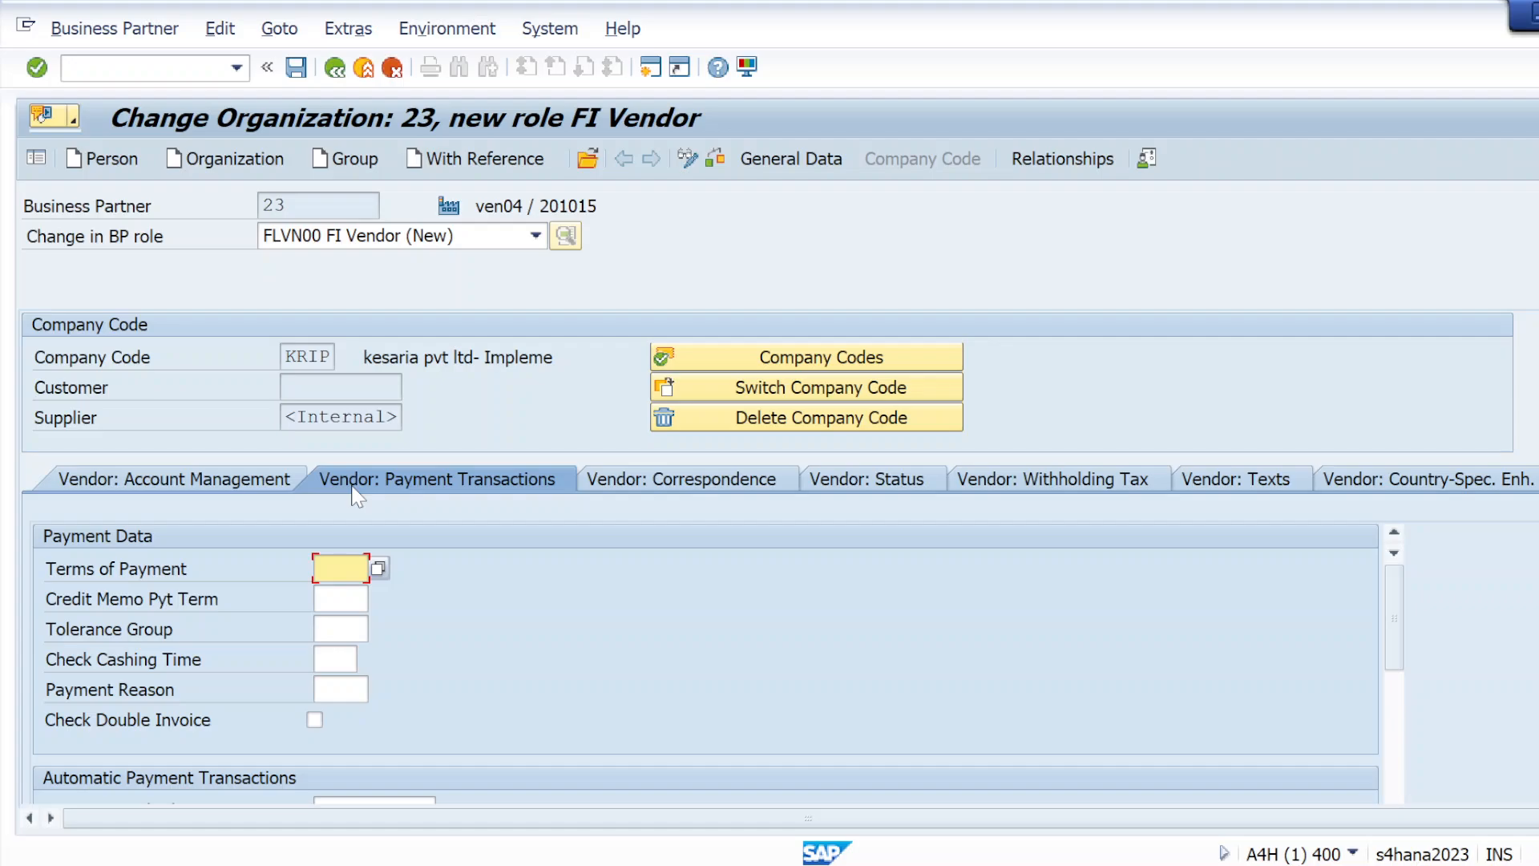
pyautogui.click(377, 567)
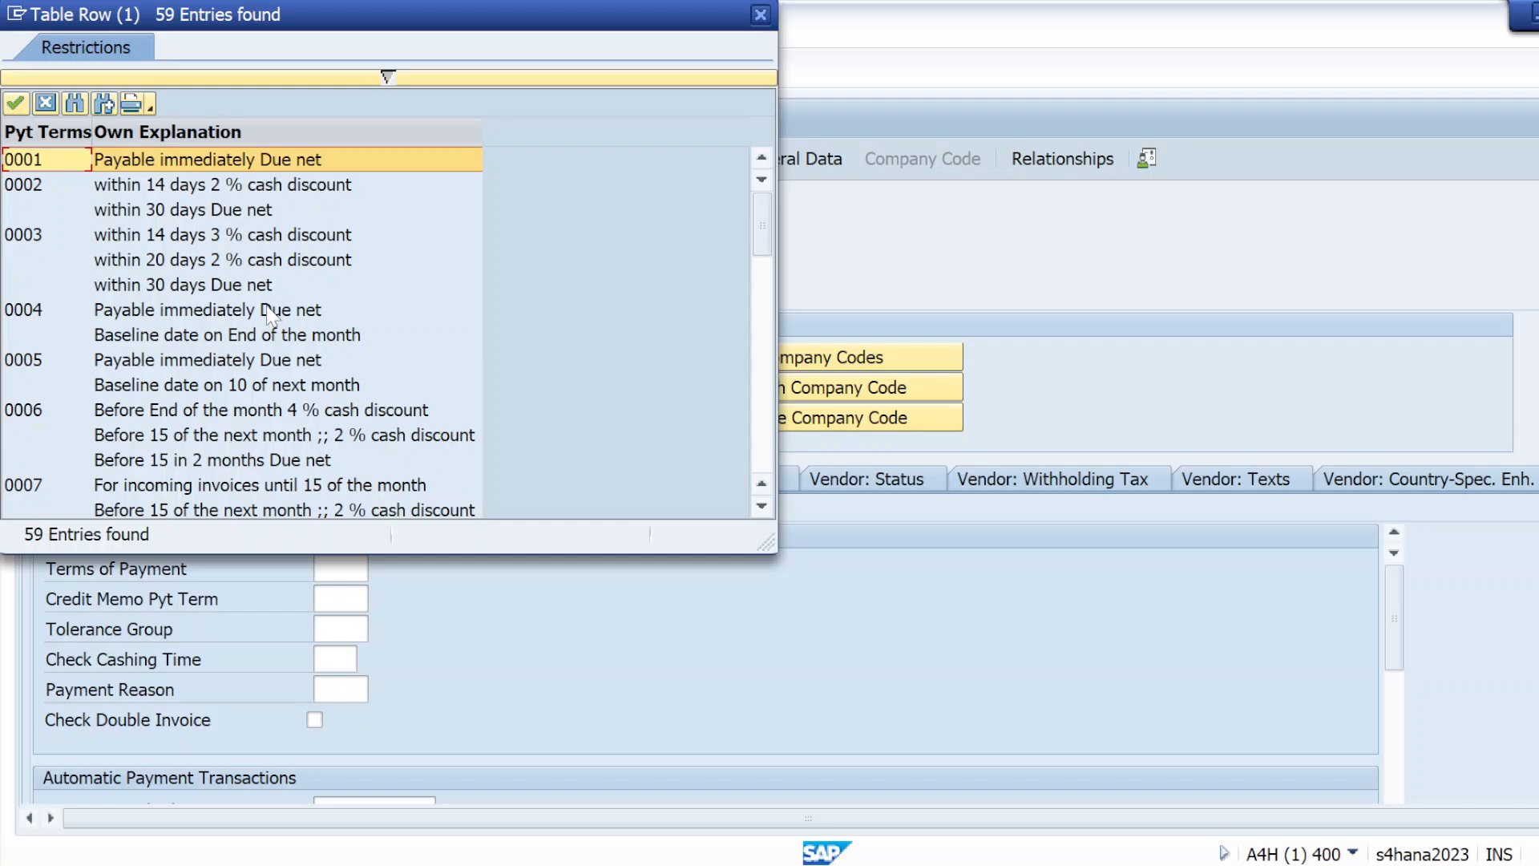
pyautogui.click(35, 193)
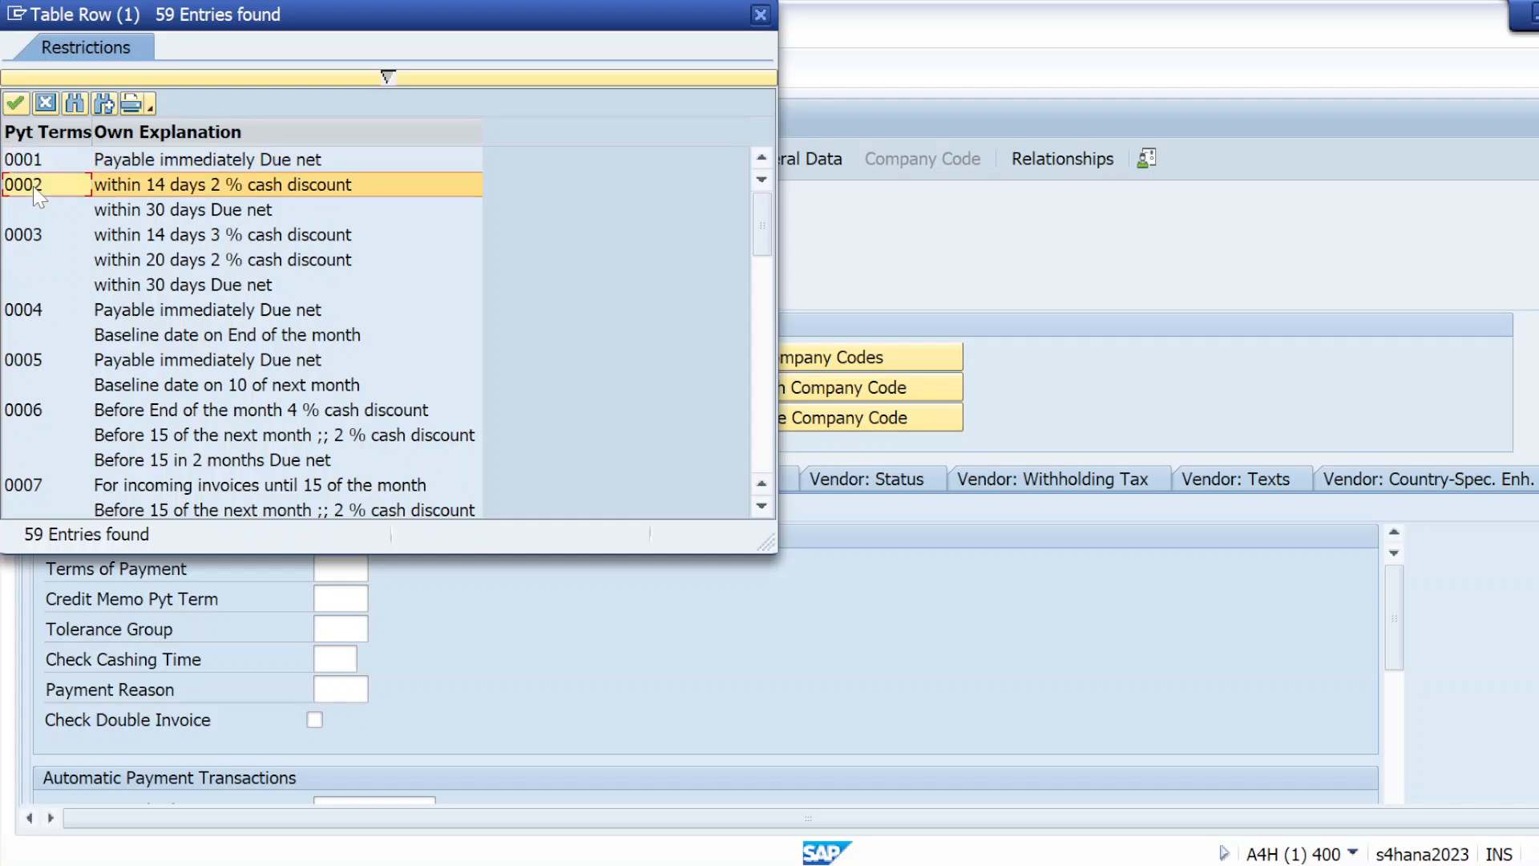
pyautogui.doubleClick(35, 193)
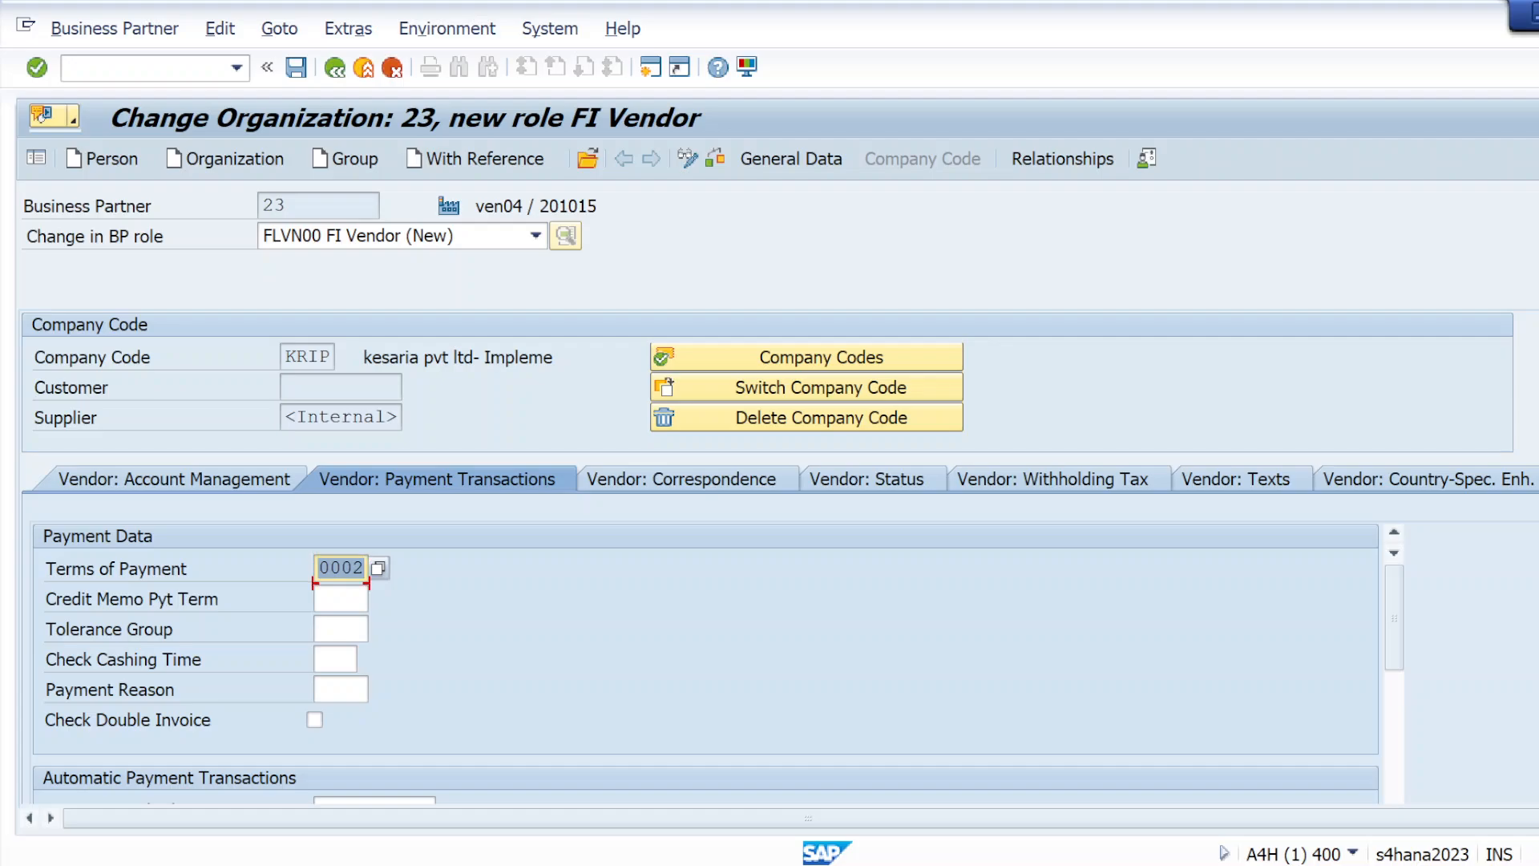
pyautogui.press('Tab')
pyautogui.press('Tab')
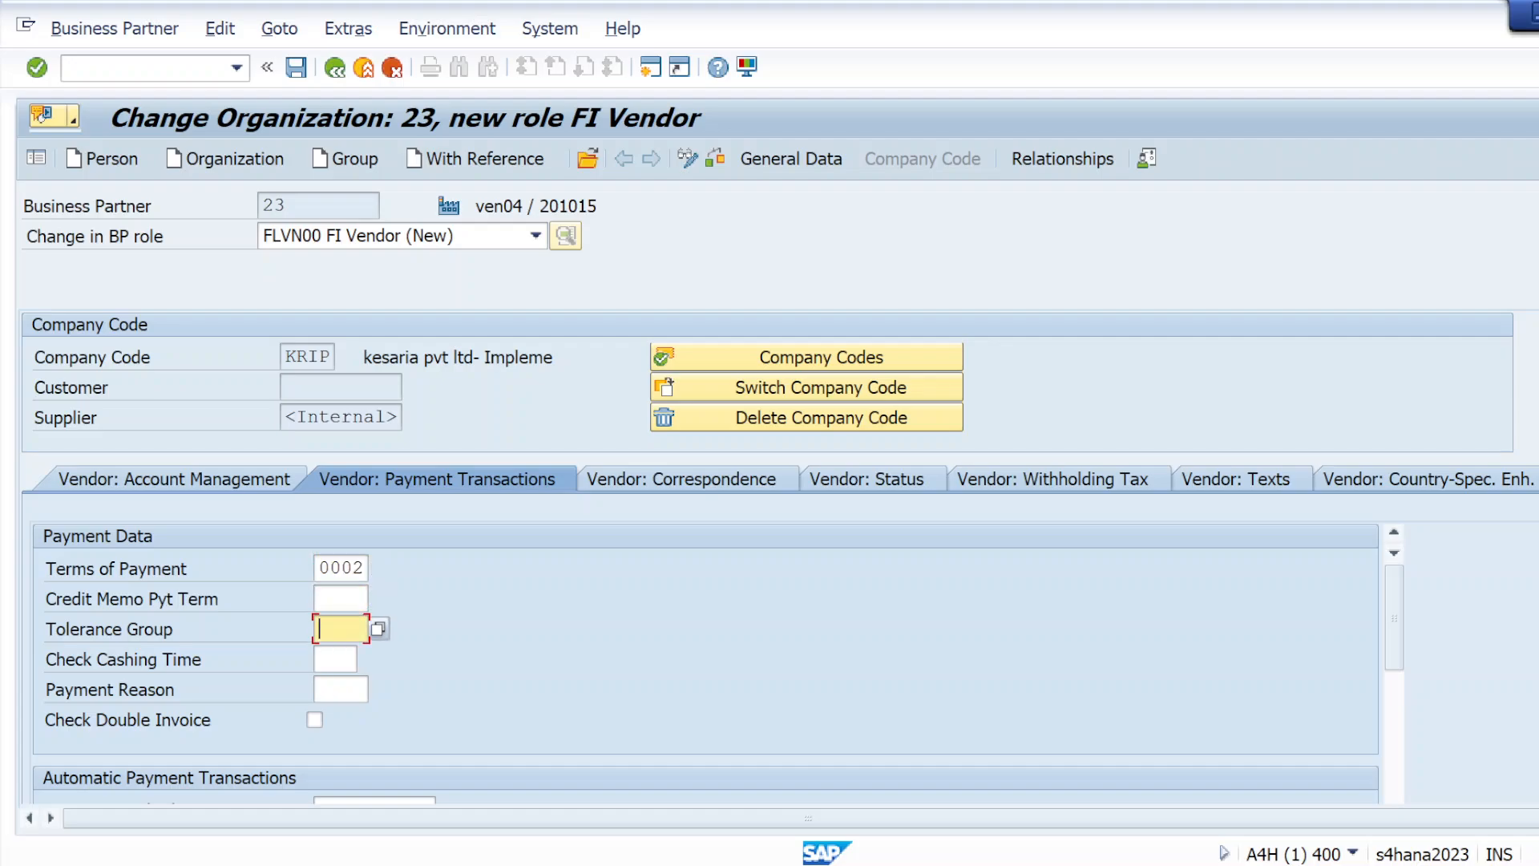
pyautogui.press('Tab')
pyautogui.press('Tab')
pyautogui.scroll(-3, 449, 668)
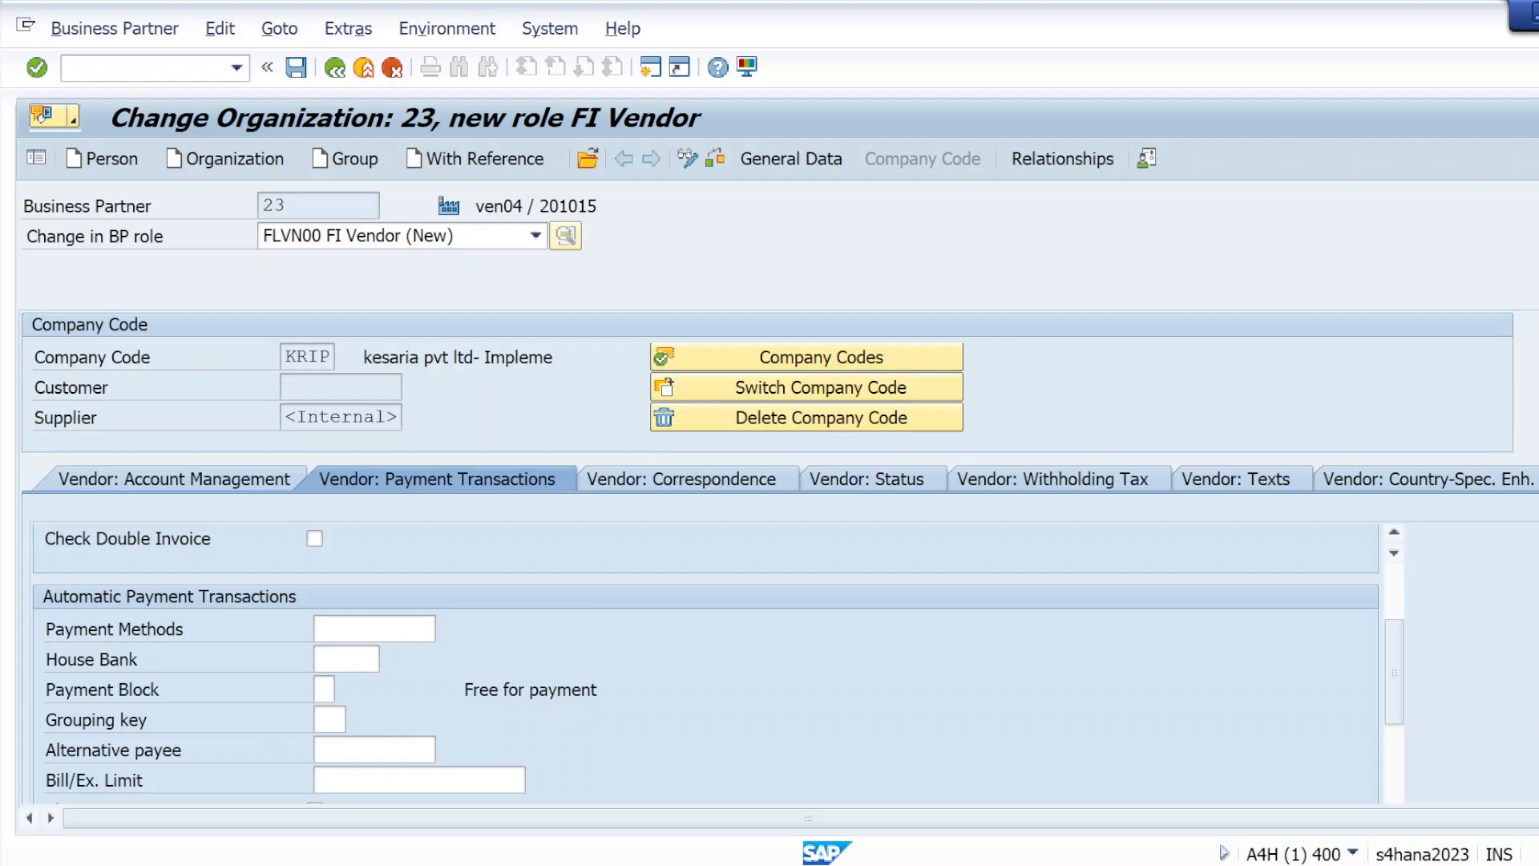
pyautogui.scroll(3, 429, 662)
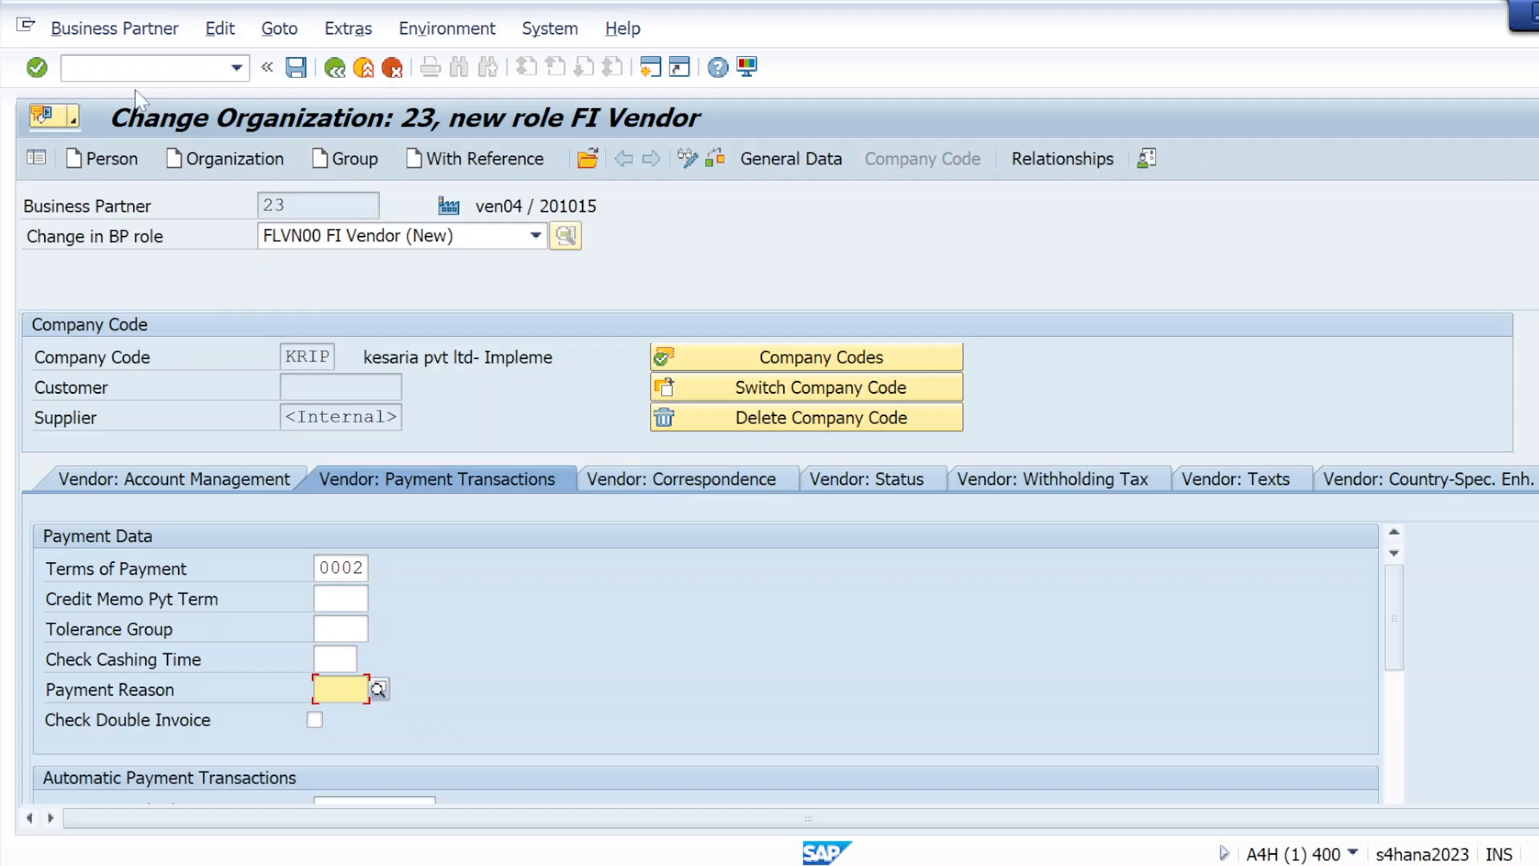
pyautogui.click(36, 68)
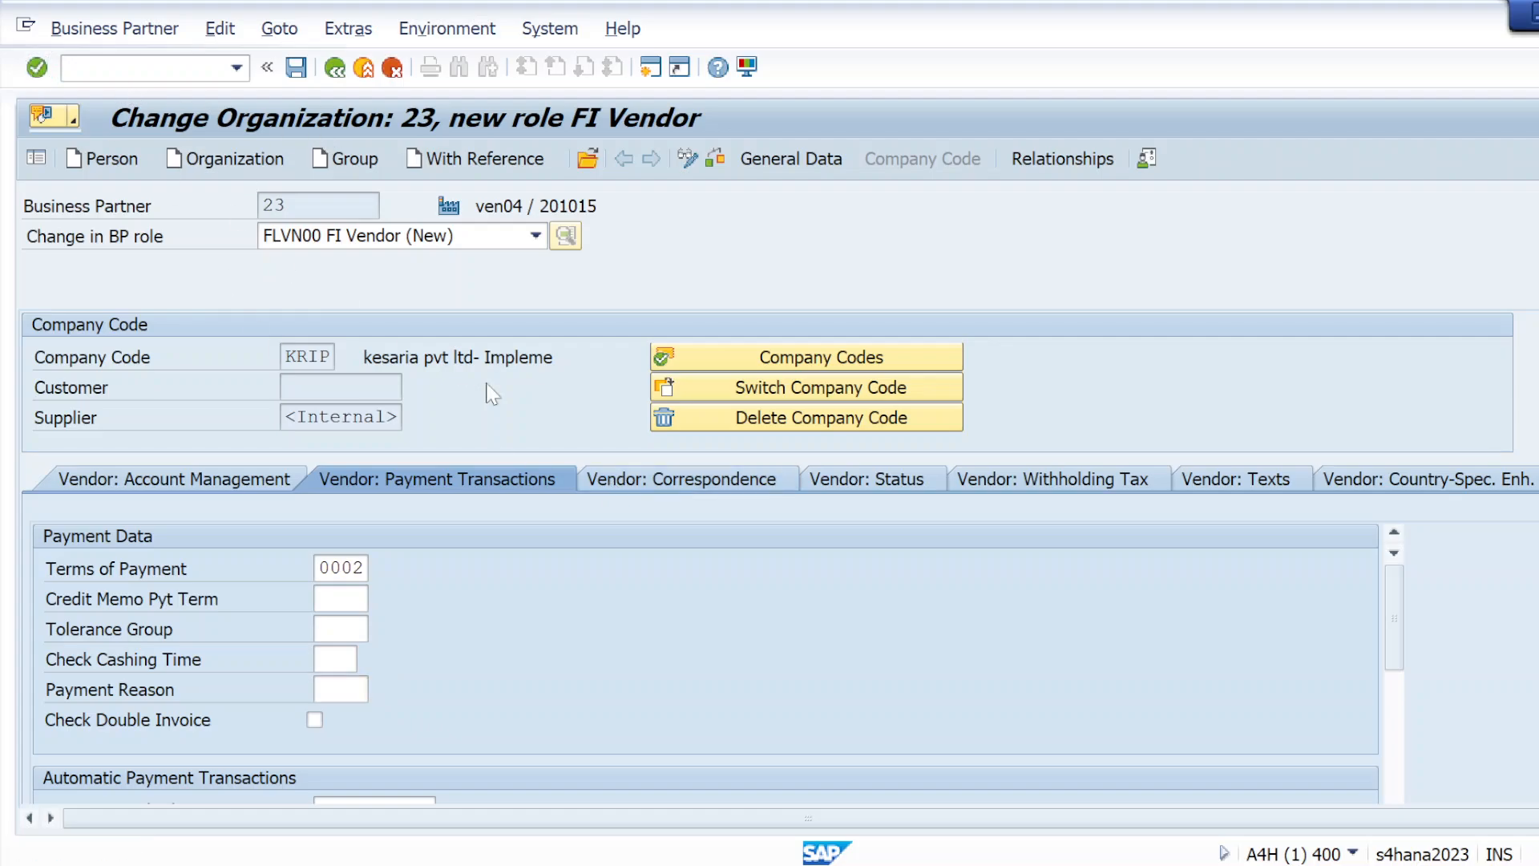
# Review the FI Vendor role's correspondence and dunning fields, posting and deletion blocks, withholding tax types, and vendor texts
pyautogui.click(683, 481)
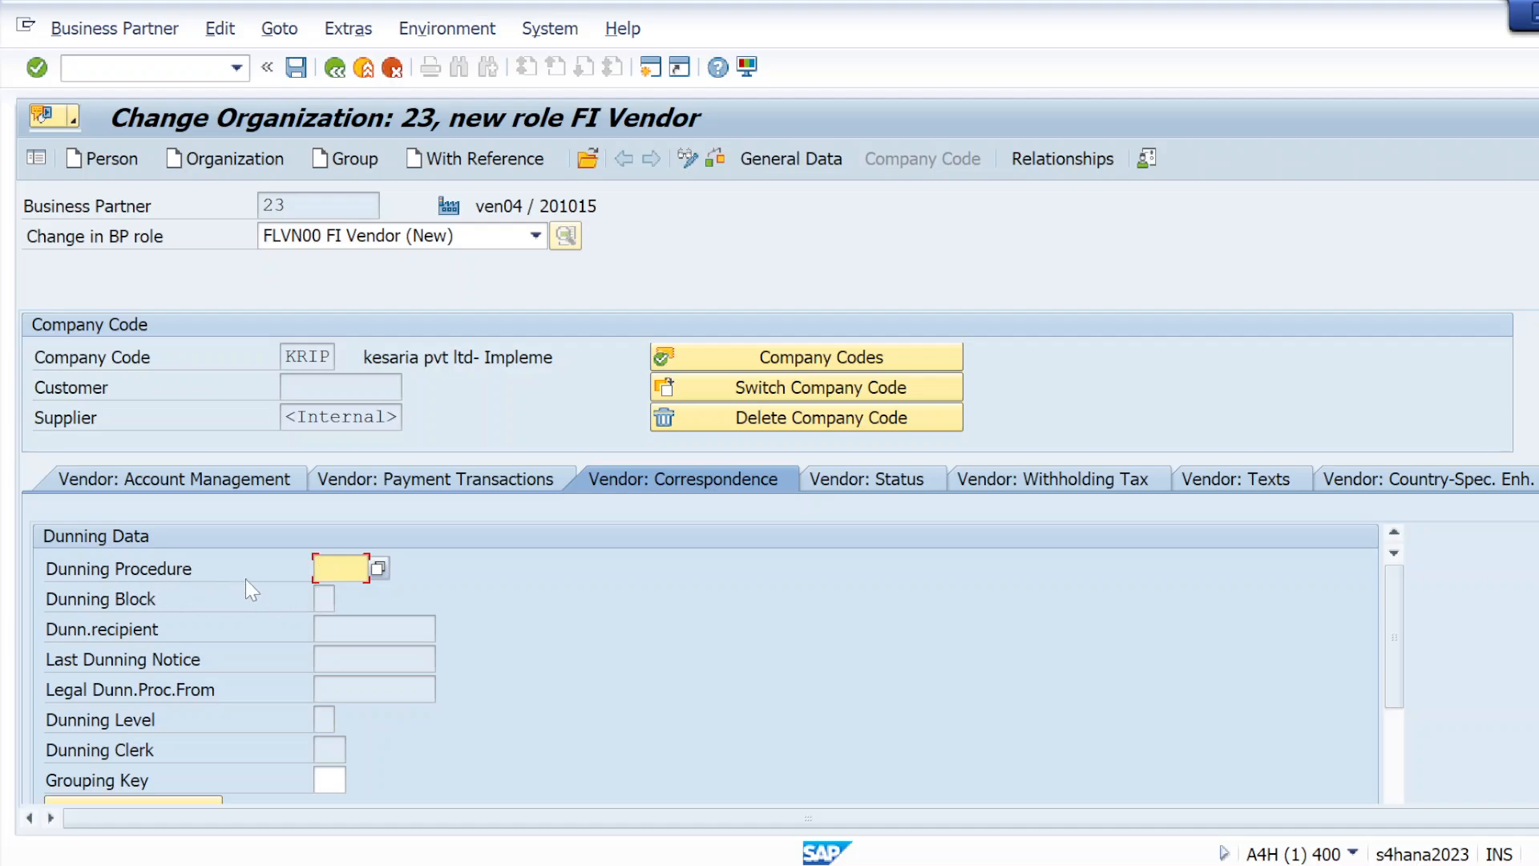
pyautogui.scroll(-3, 245, 578)
pyautogui.scroll(3, 526, 603)
pyautogui.scroll(-3, 360, 651)
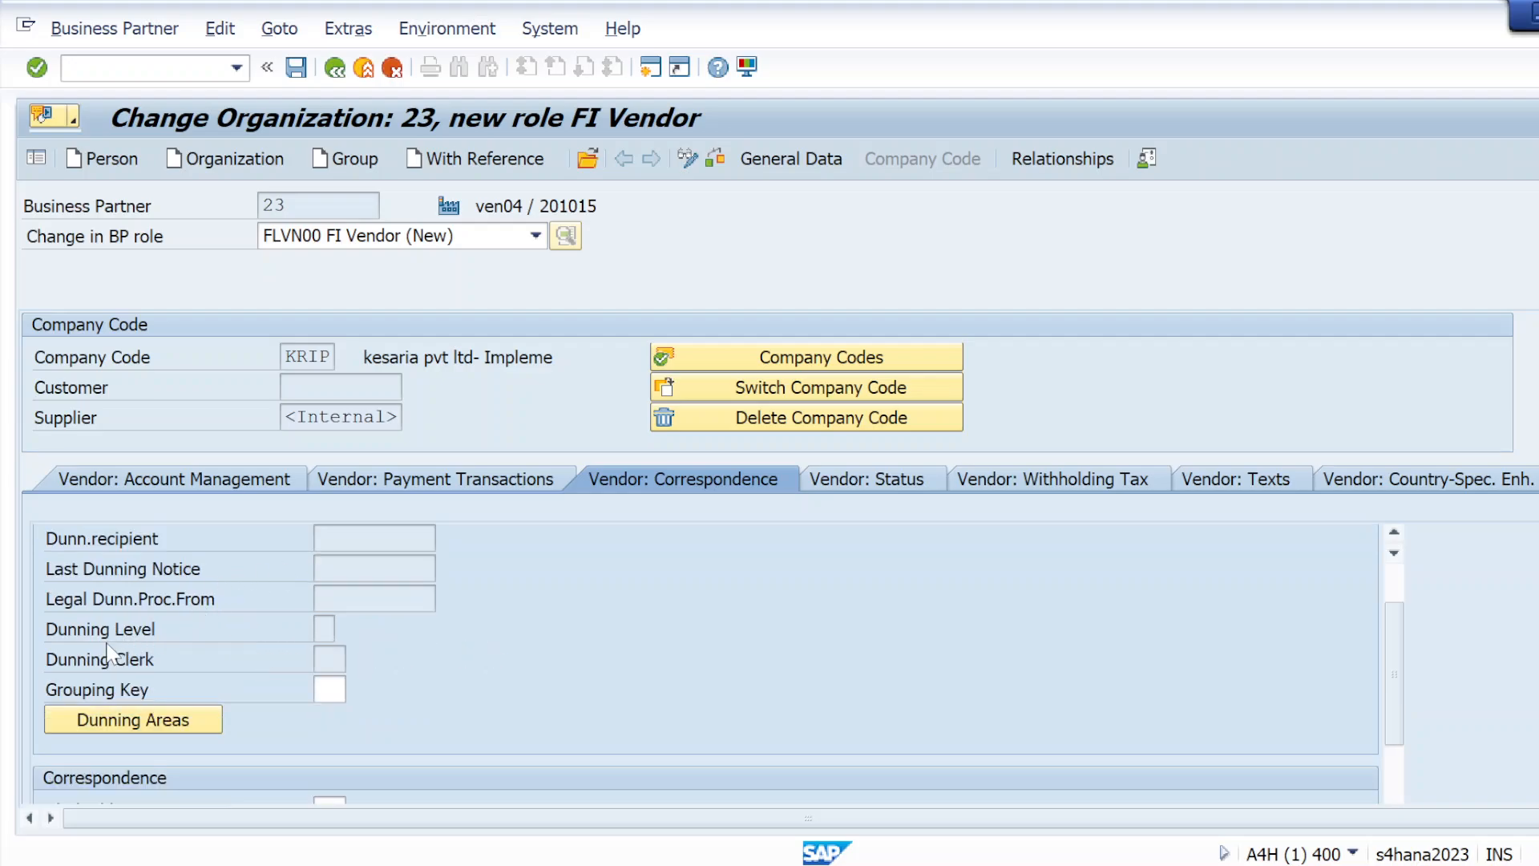
pyautogui.click(204, 710)
pyautogui.click(867, 480)
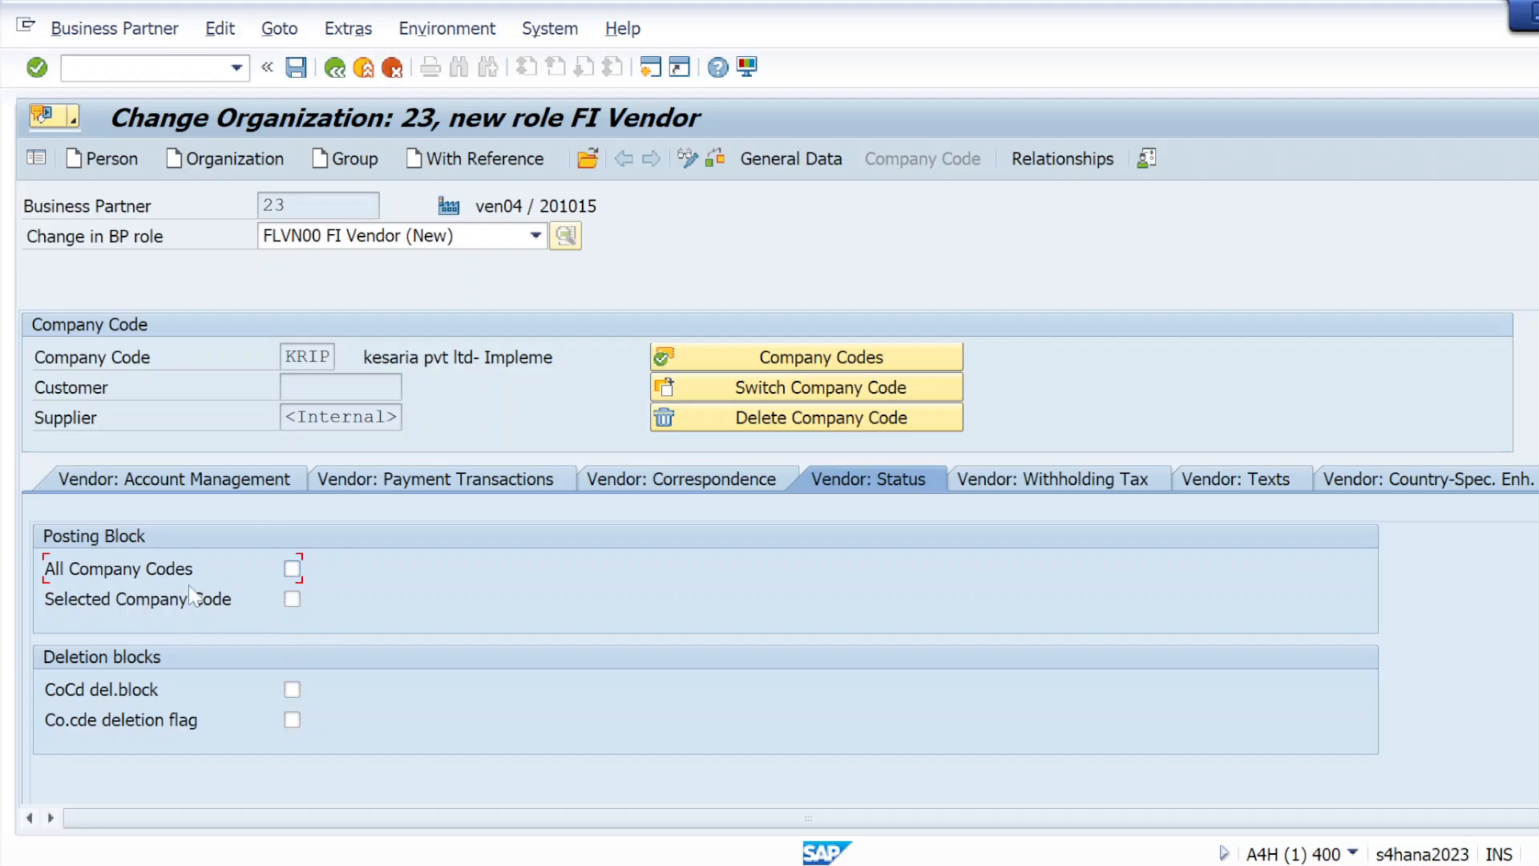
pyautogui.click(1004, 481)
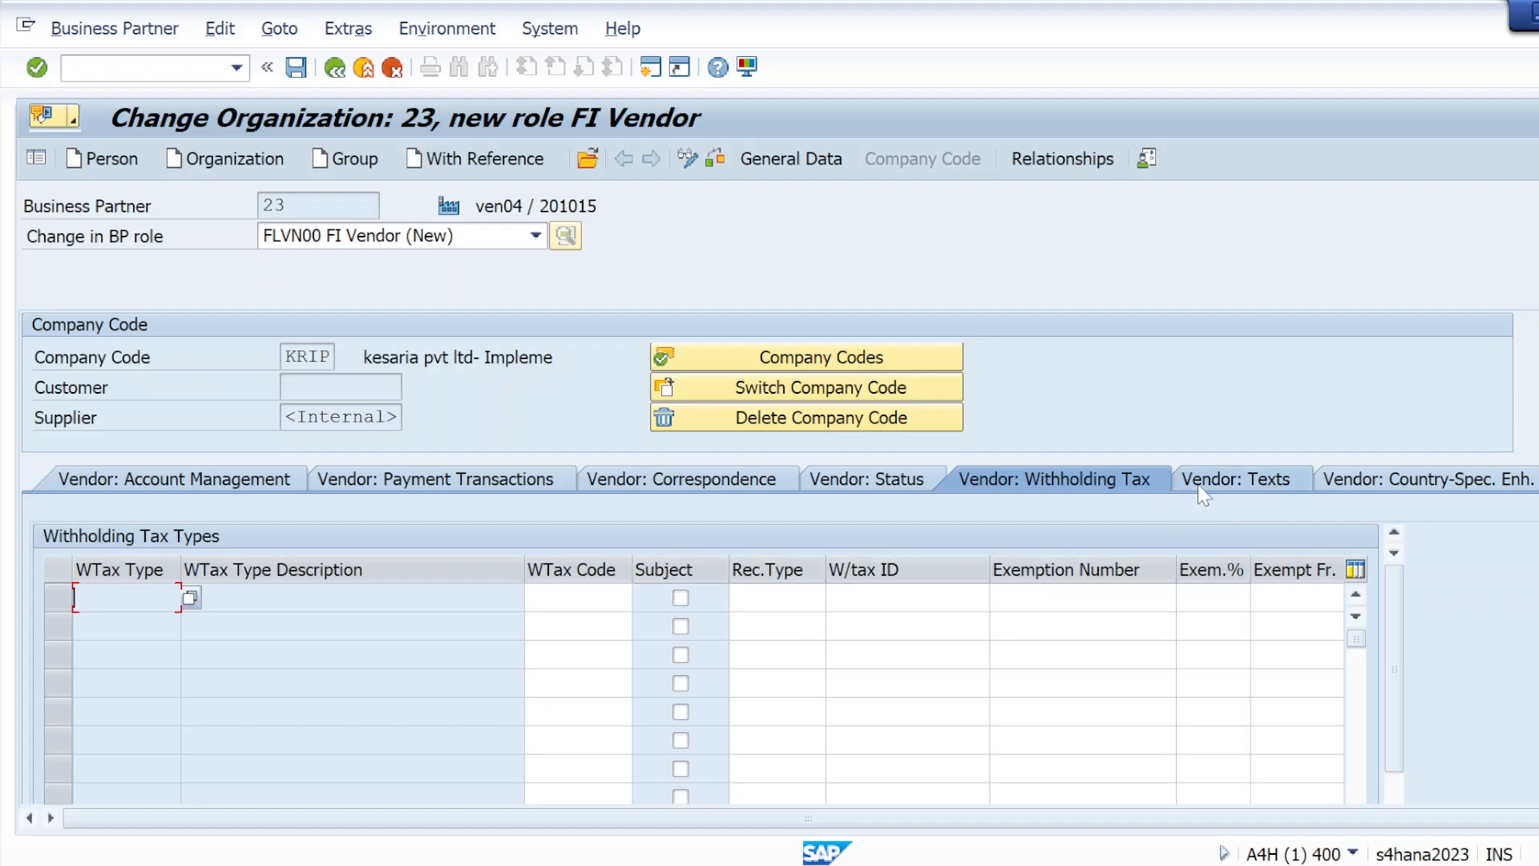
pyautogui.click(1218, 484)
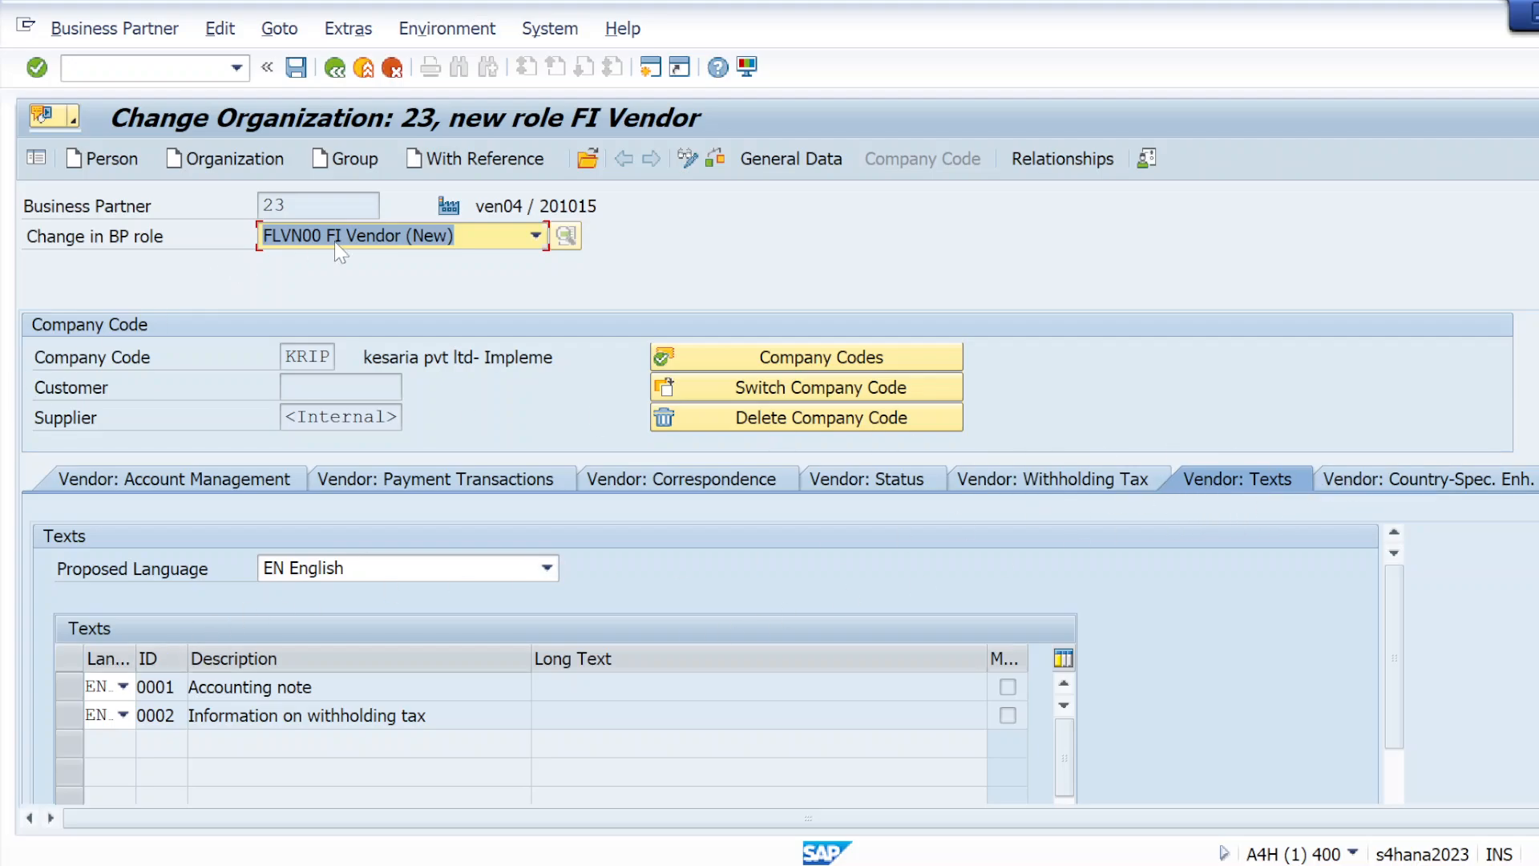
# Check the FI Vendor entries, read the message's detailed explanation, and look through the available BP roles
pyautogui.click(716, 160)
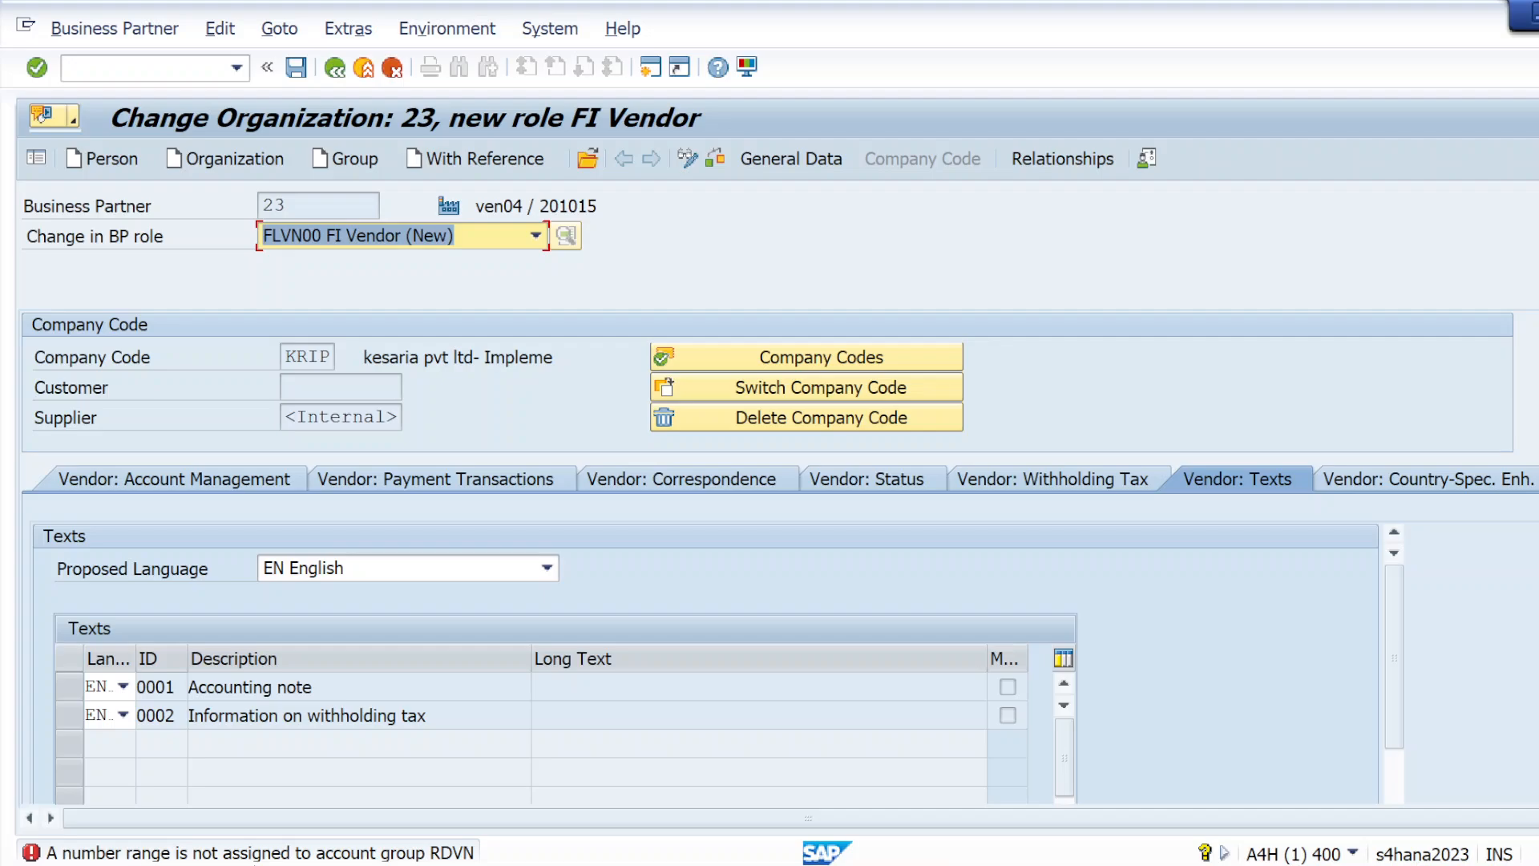
pyautogui.doubleClick(383, 854)
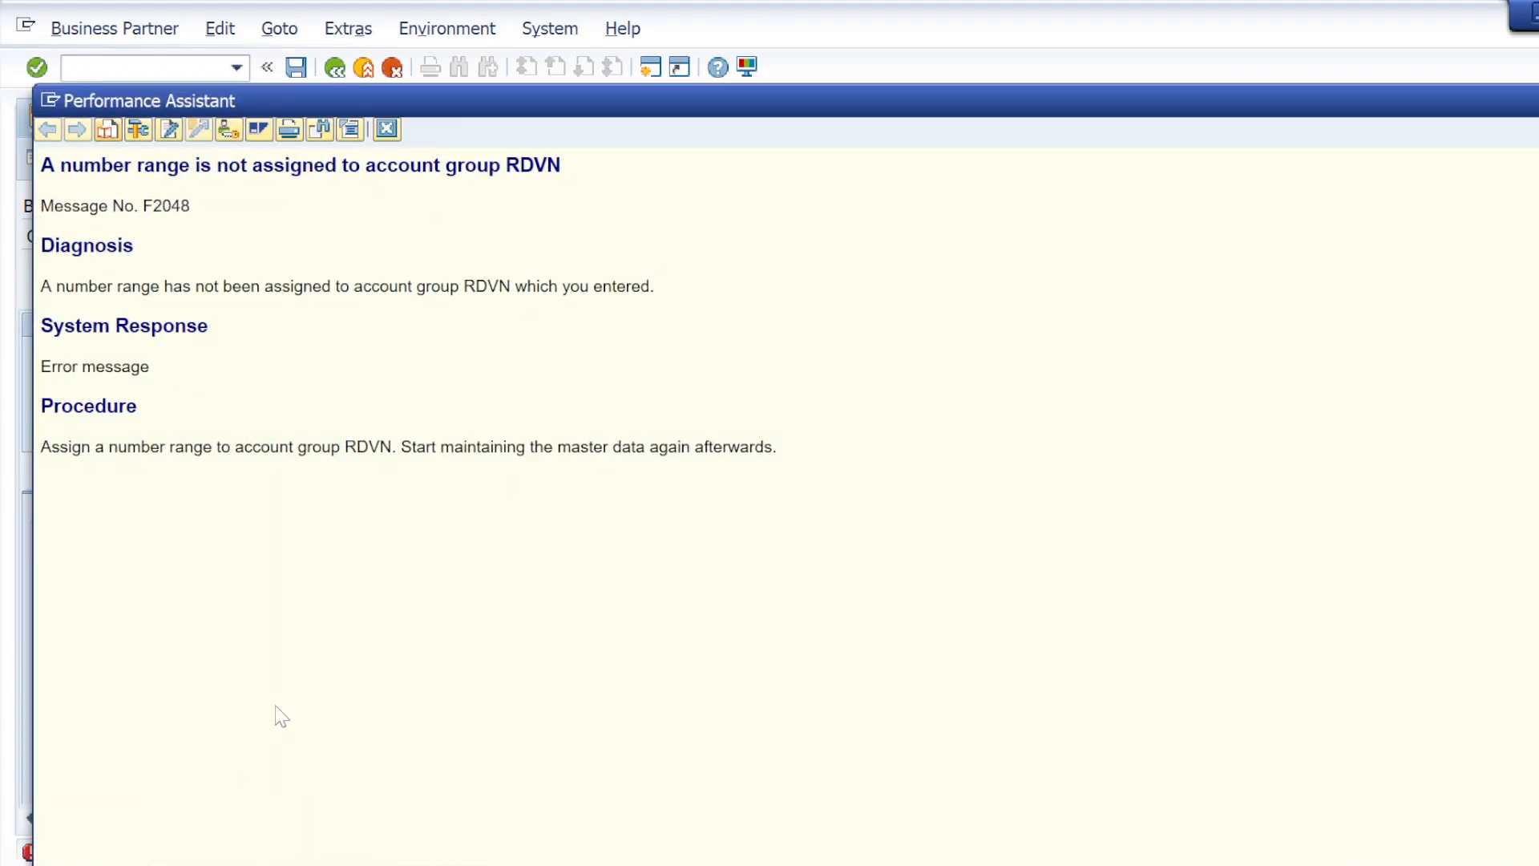
pyautogui.click(388, 131)
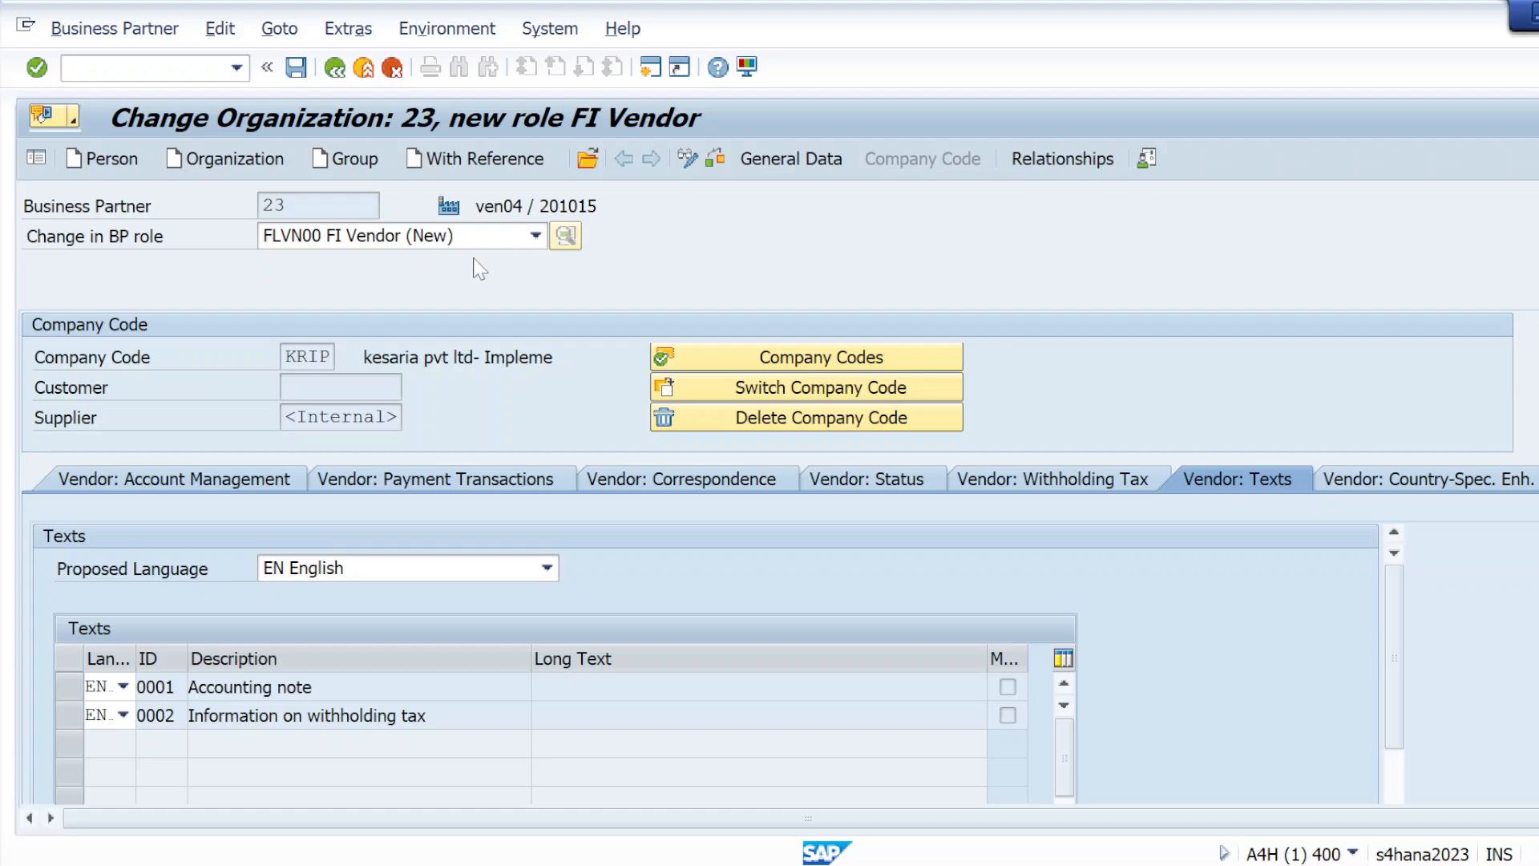
pyautogui.click(534, 235)
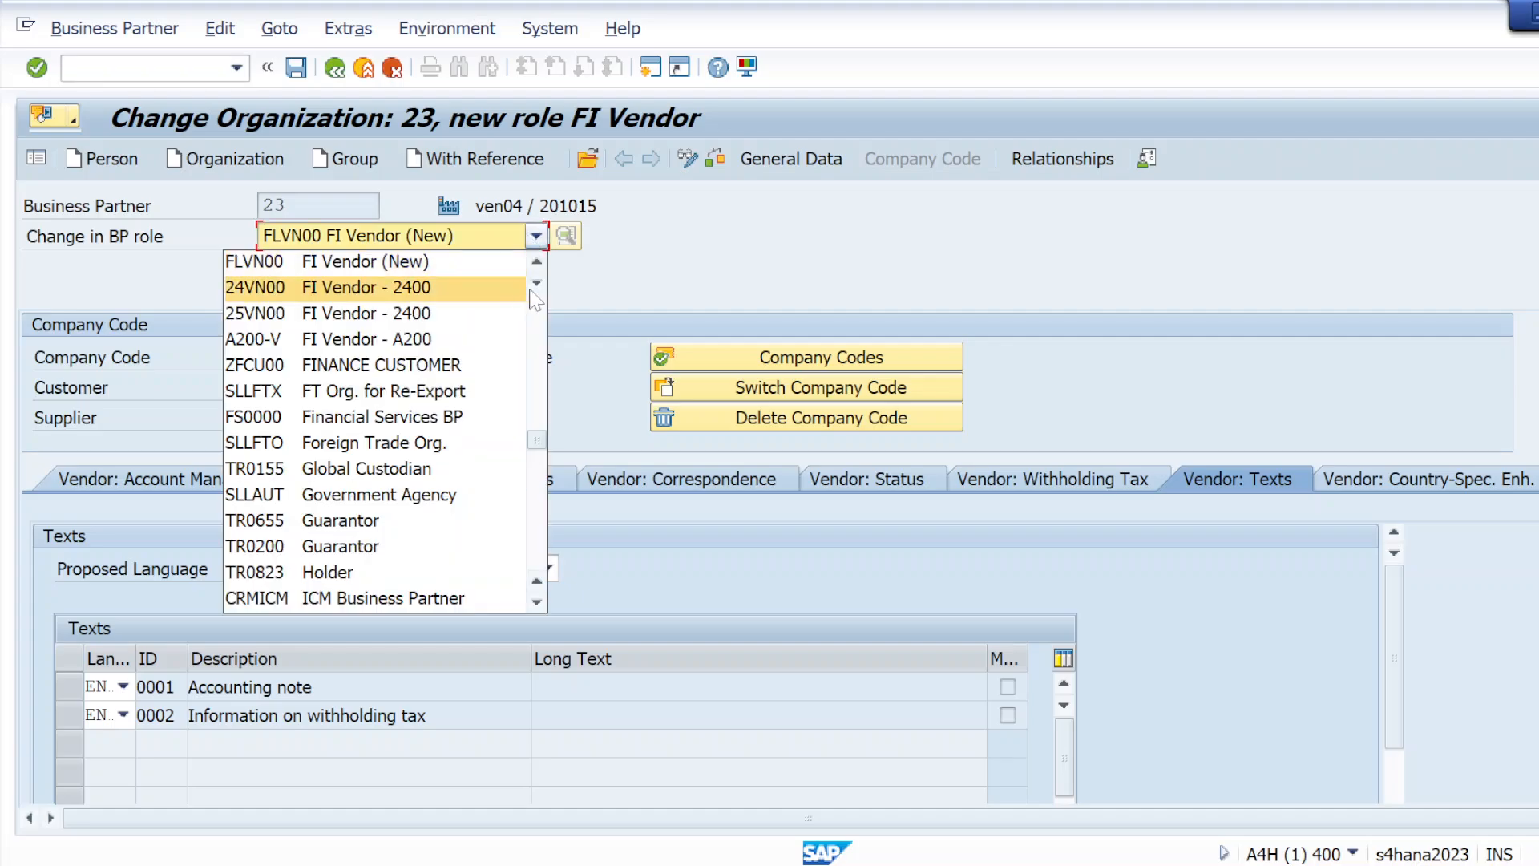
pyautogui.click(762, 281)
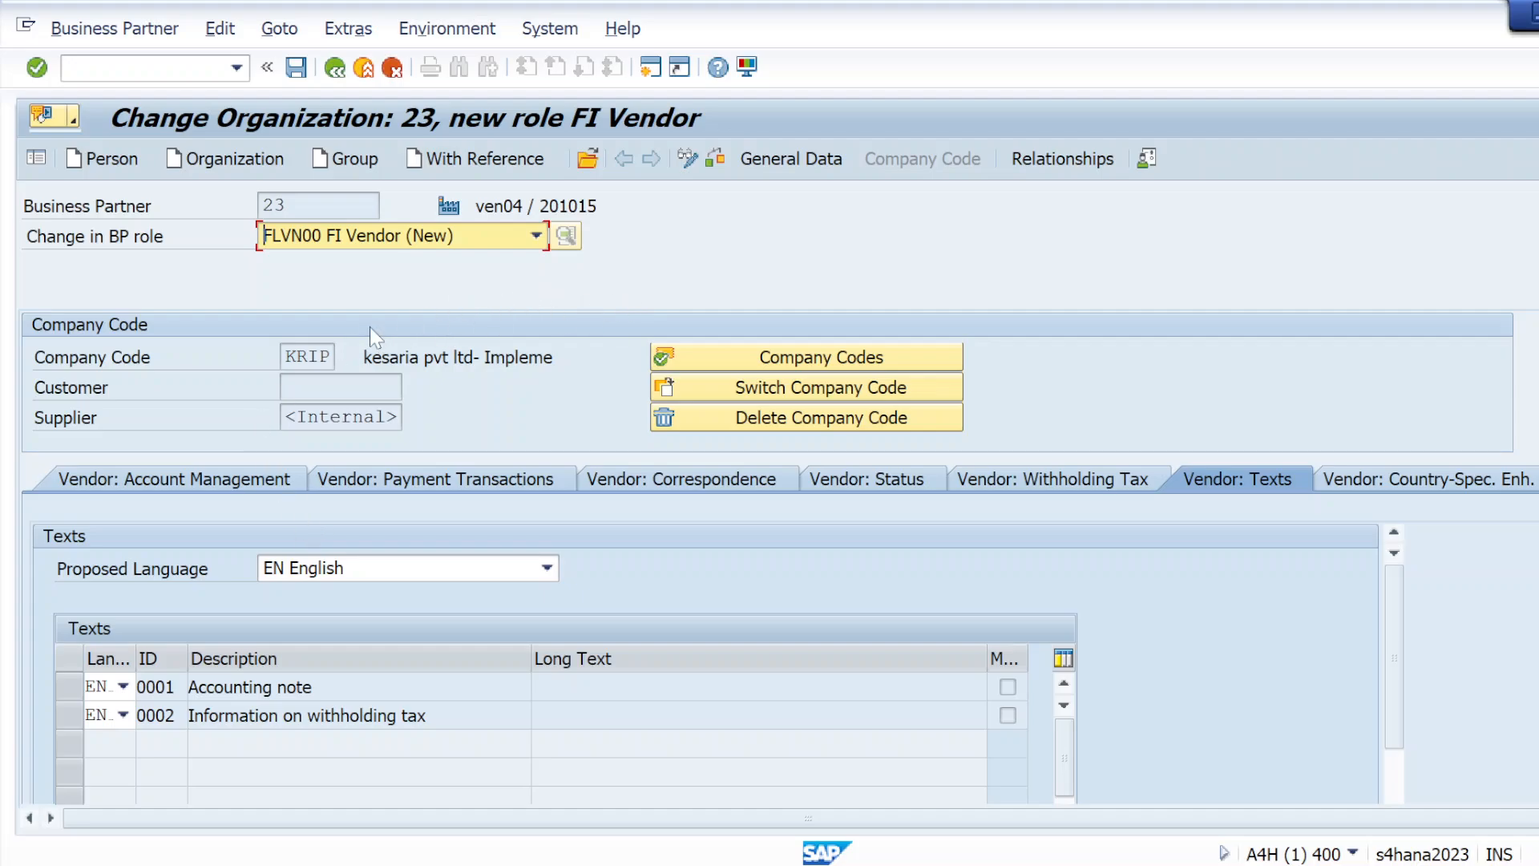
# Abandon the unsaved FI Vendor extension by restarting transaction BP, and start creating a new organization
pyautogui.click(189, 68)
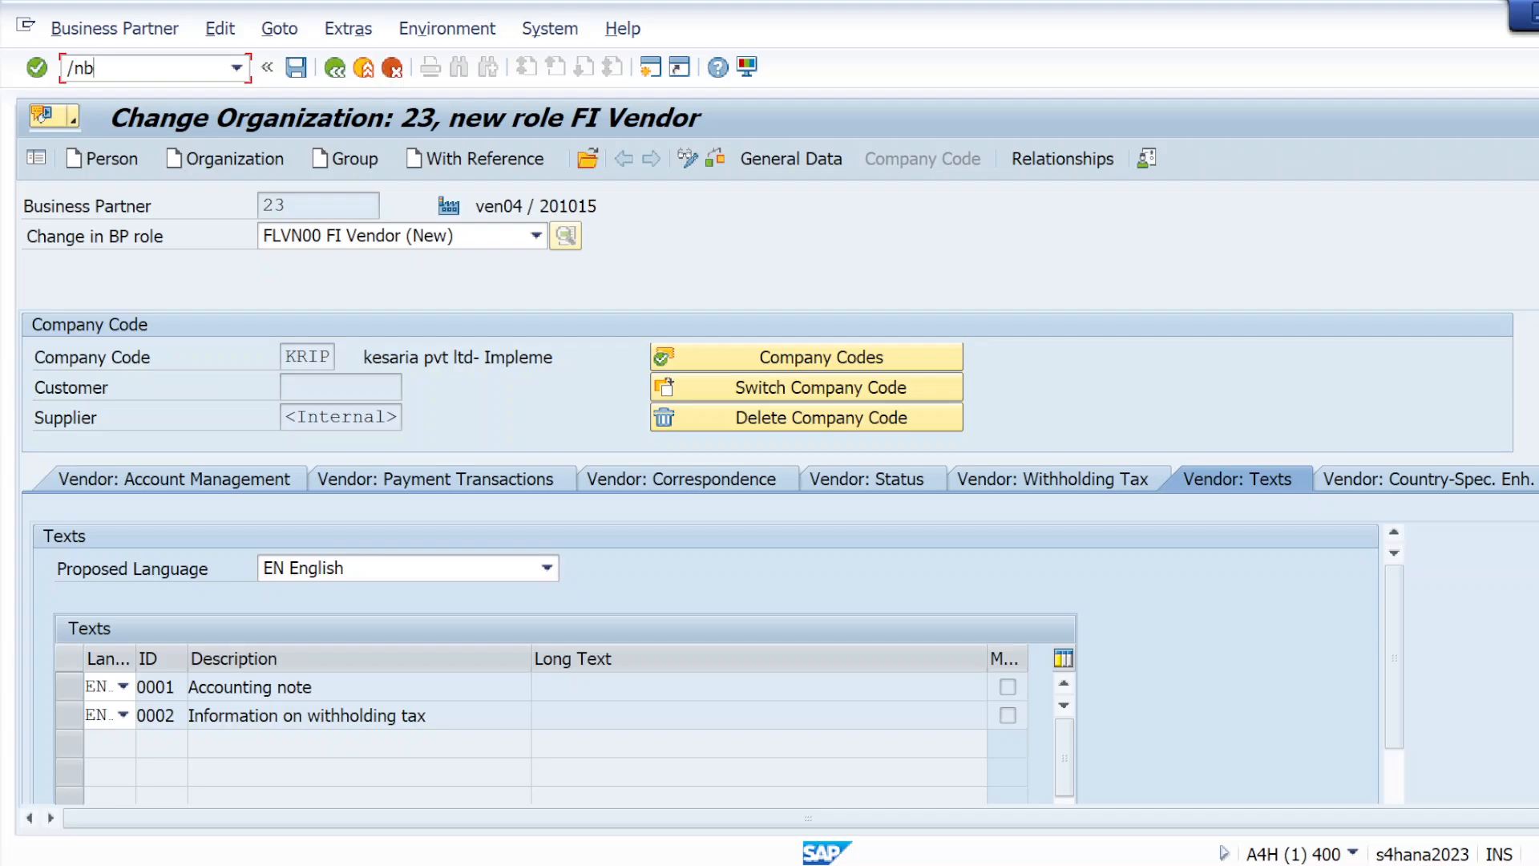
pyautogui.press('Return')
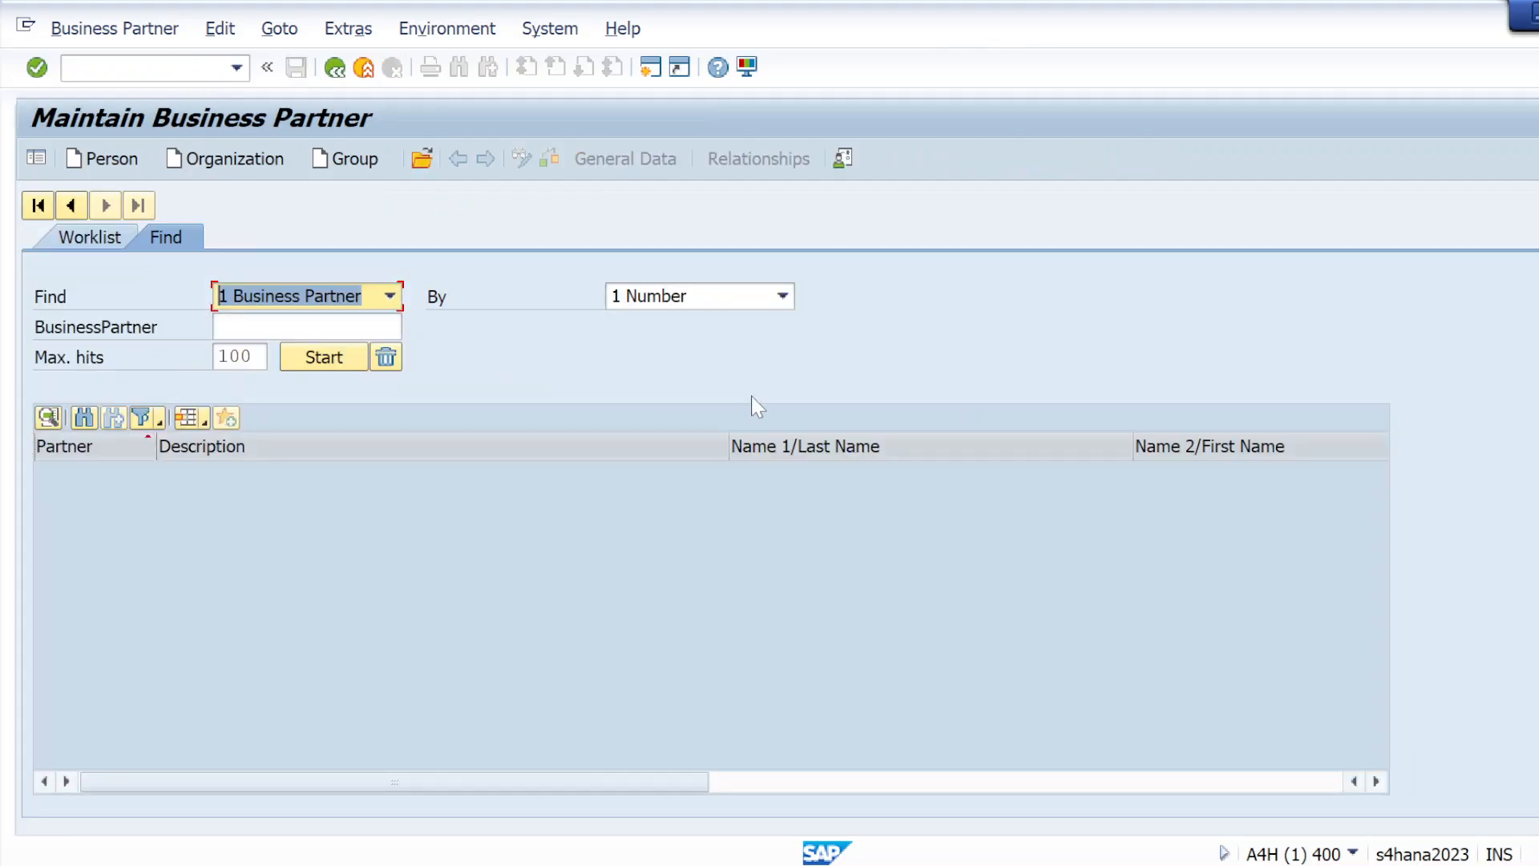
pyautogui.click(289, 158)
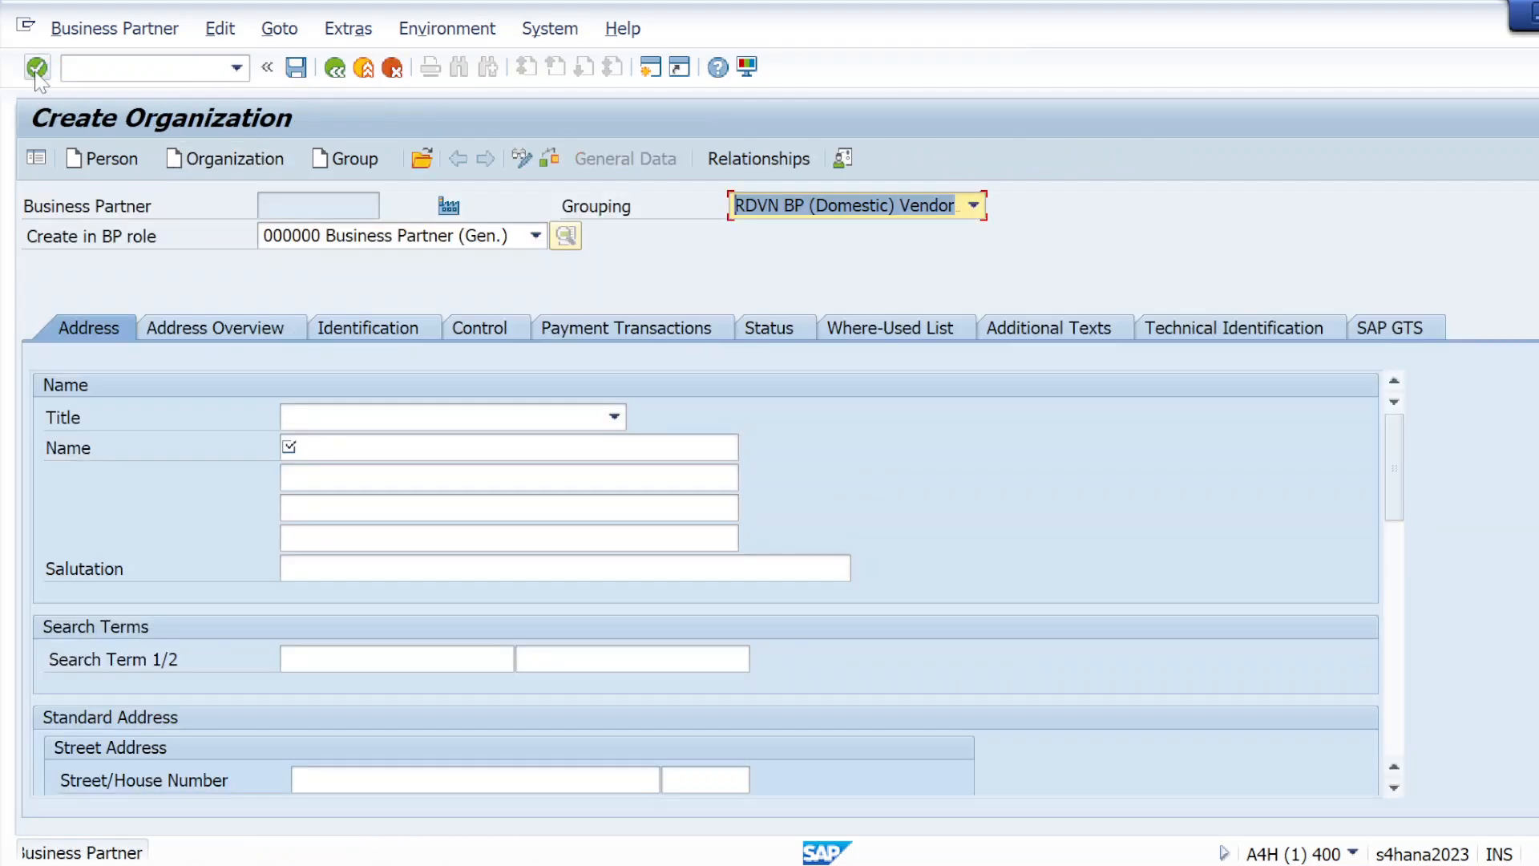
pyautogui.click(36, 71)
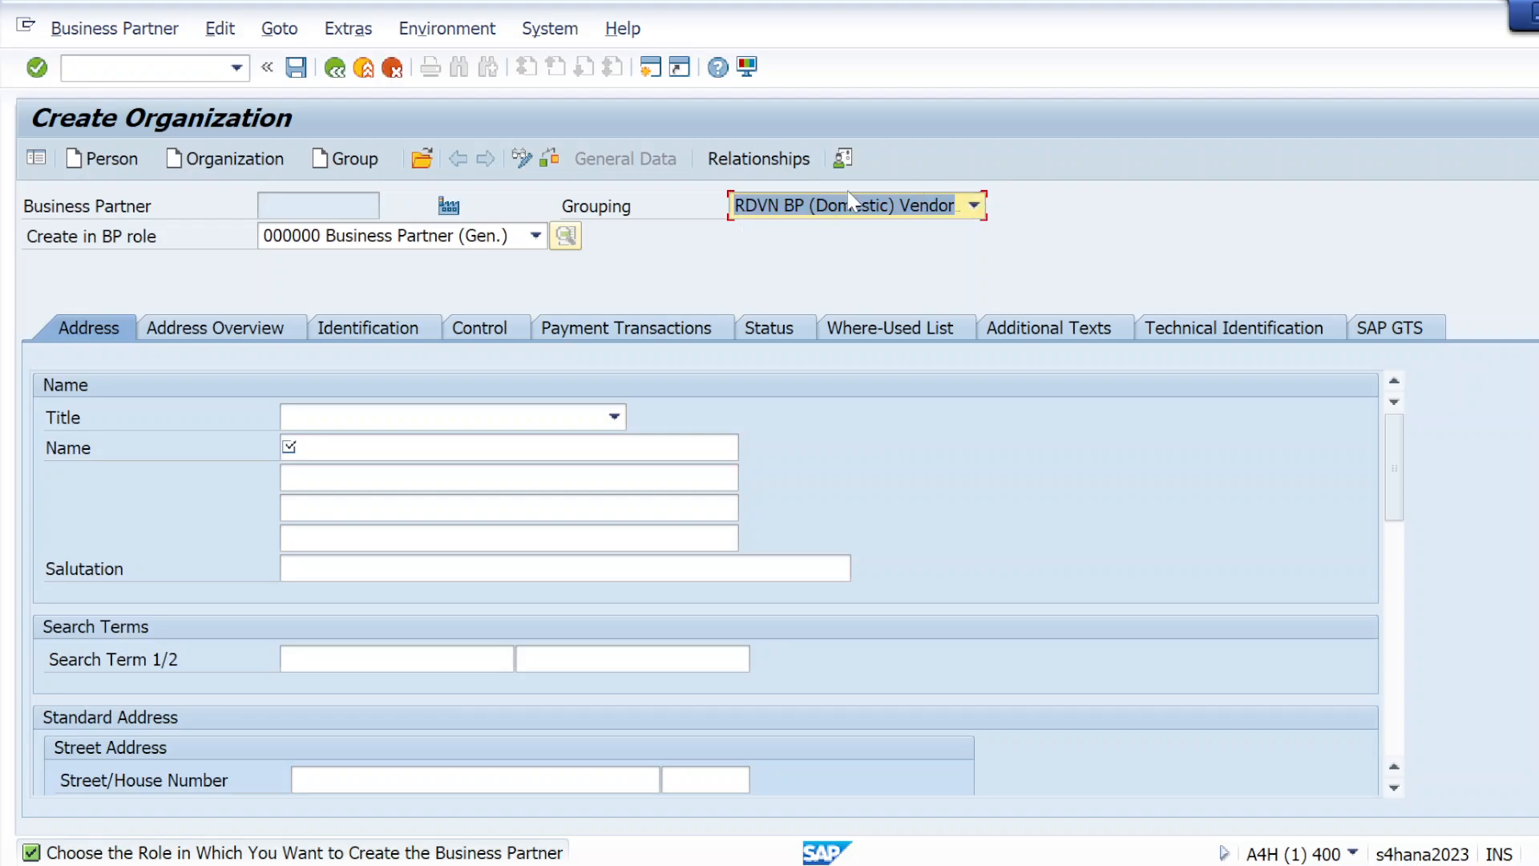
# Set the new organization's grouping to SPLR supplier
pyautogui.click(973, 206)
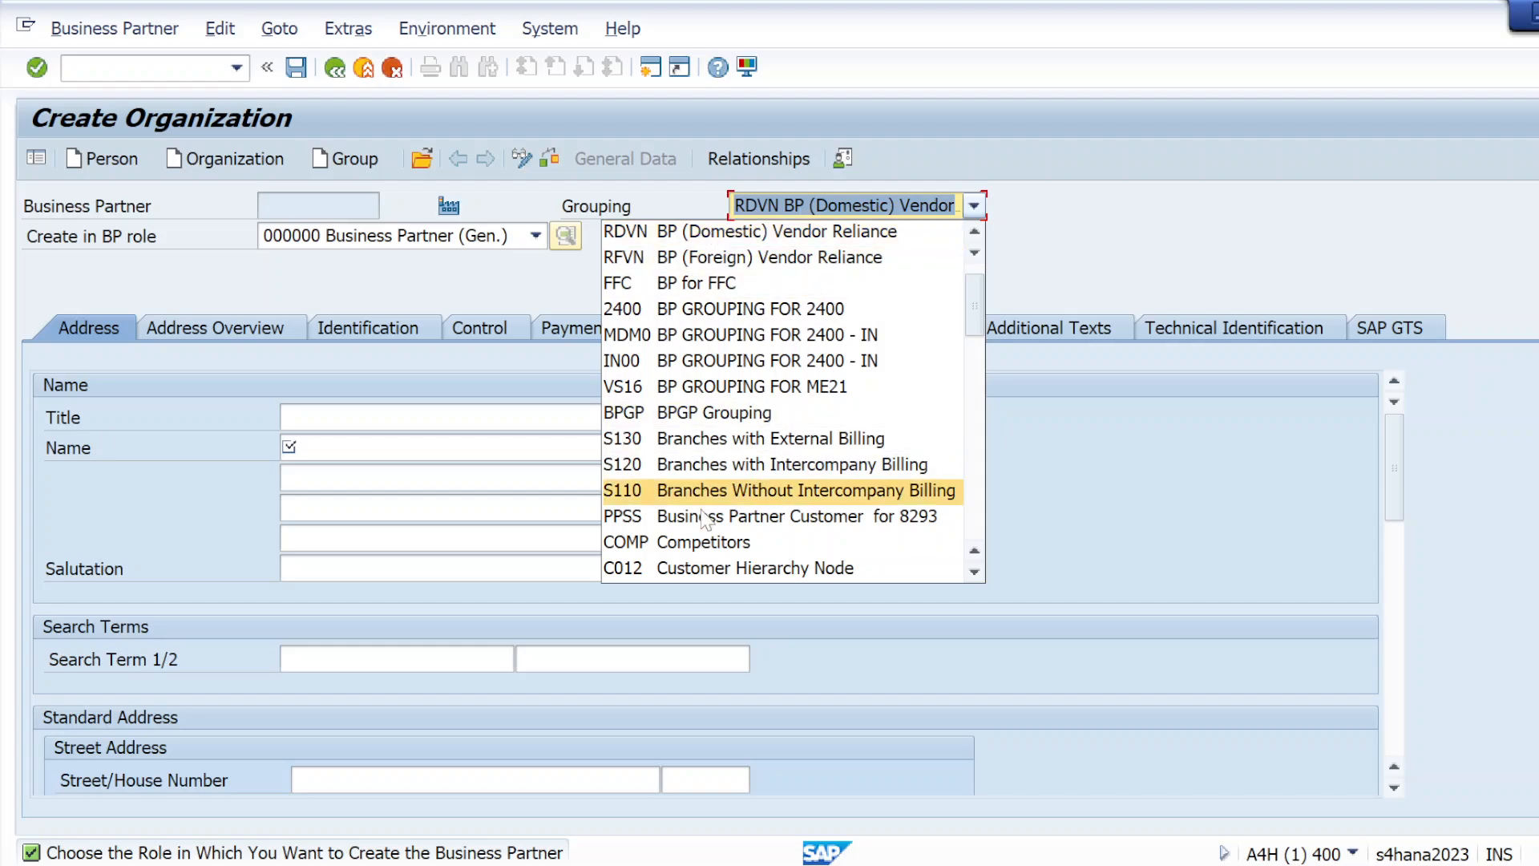
pyautogui.scroll(-5, 703, 519)
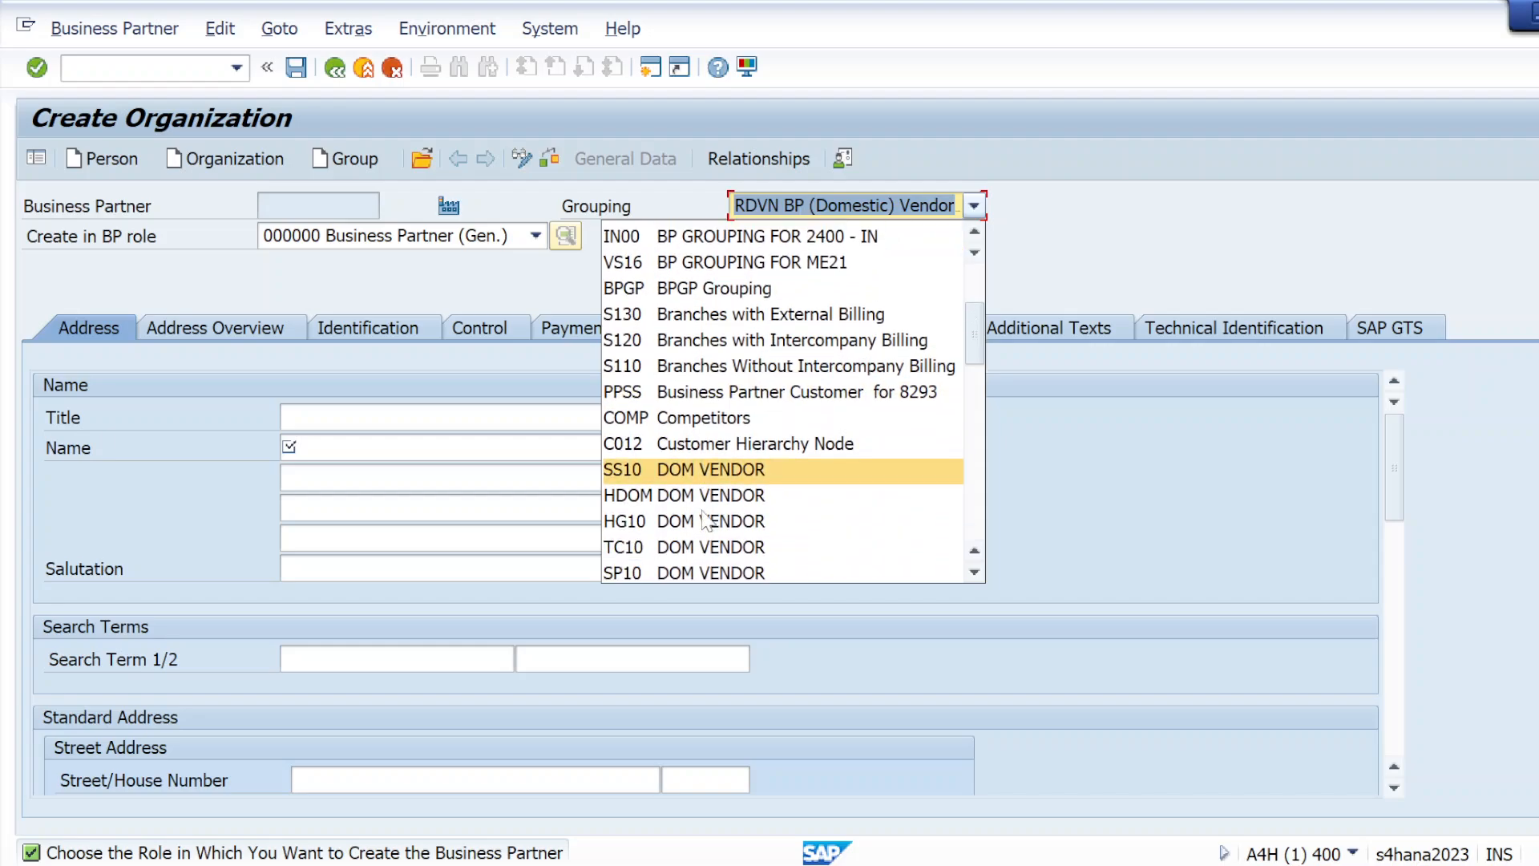
pyautogui.scroll(-4, 703, 519)
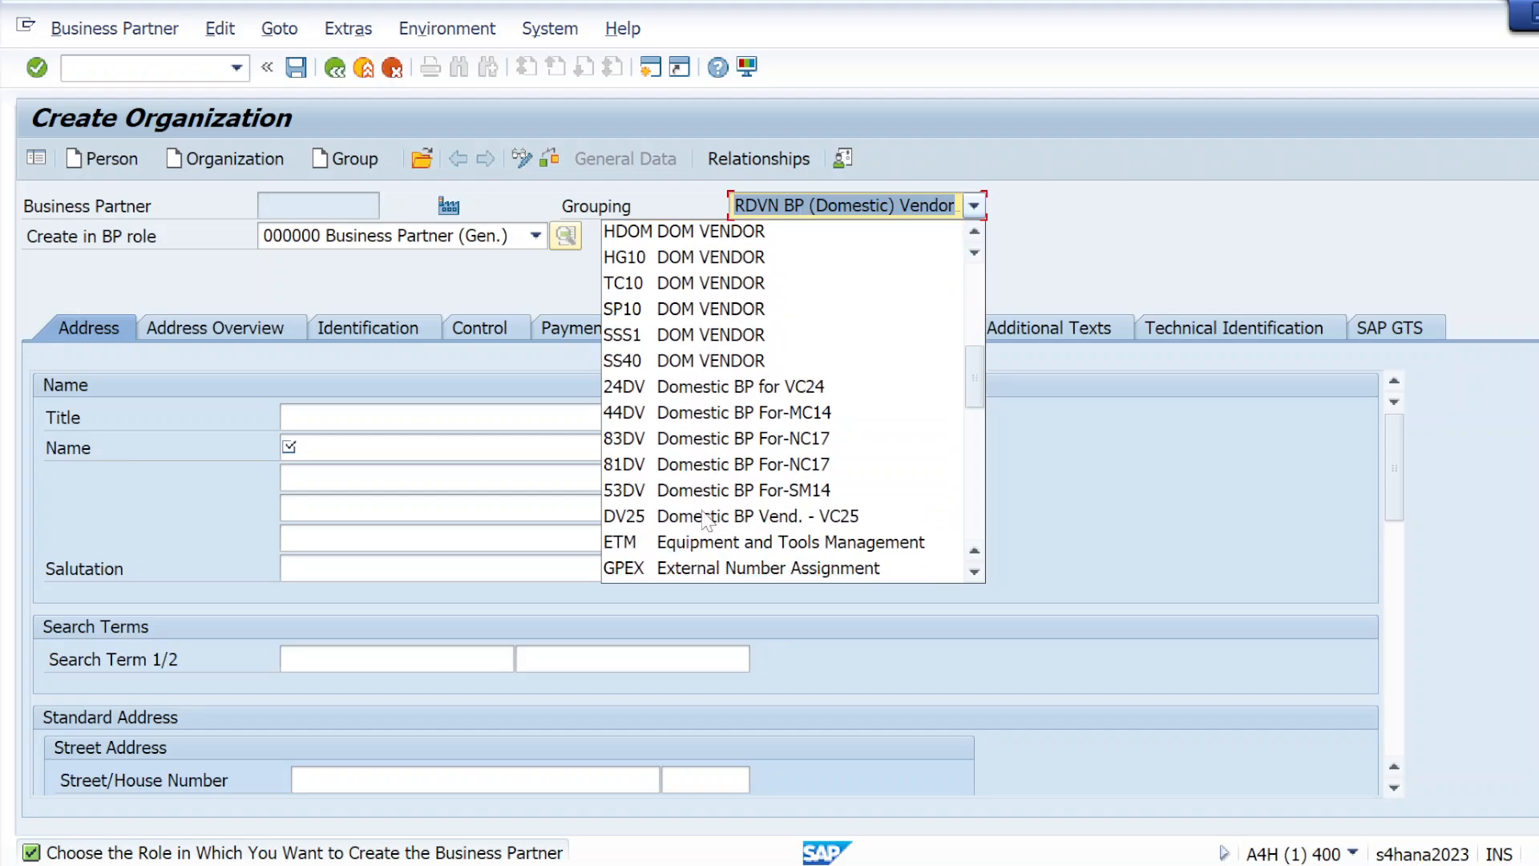
pyautogui.scroll(-3, 703, 518)
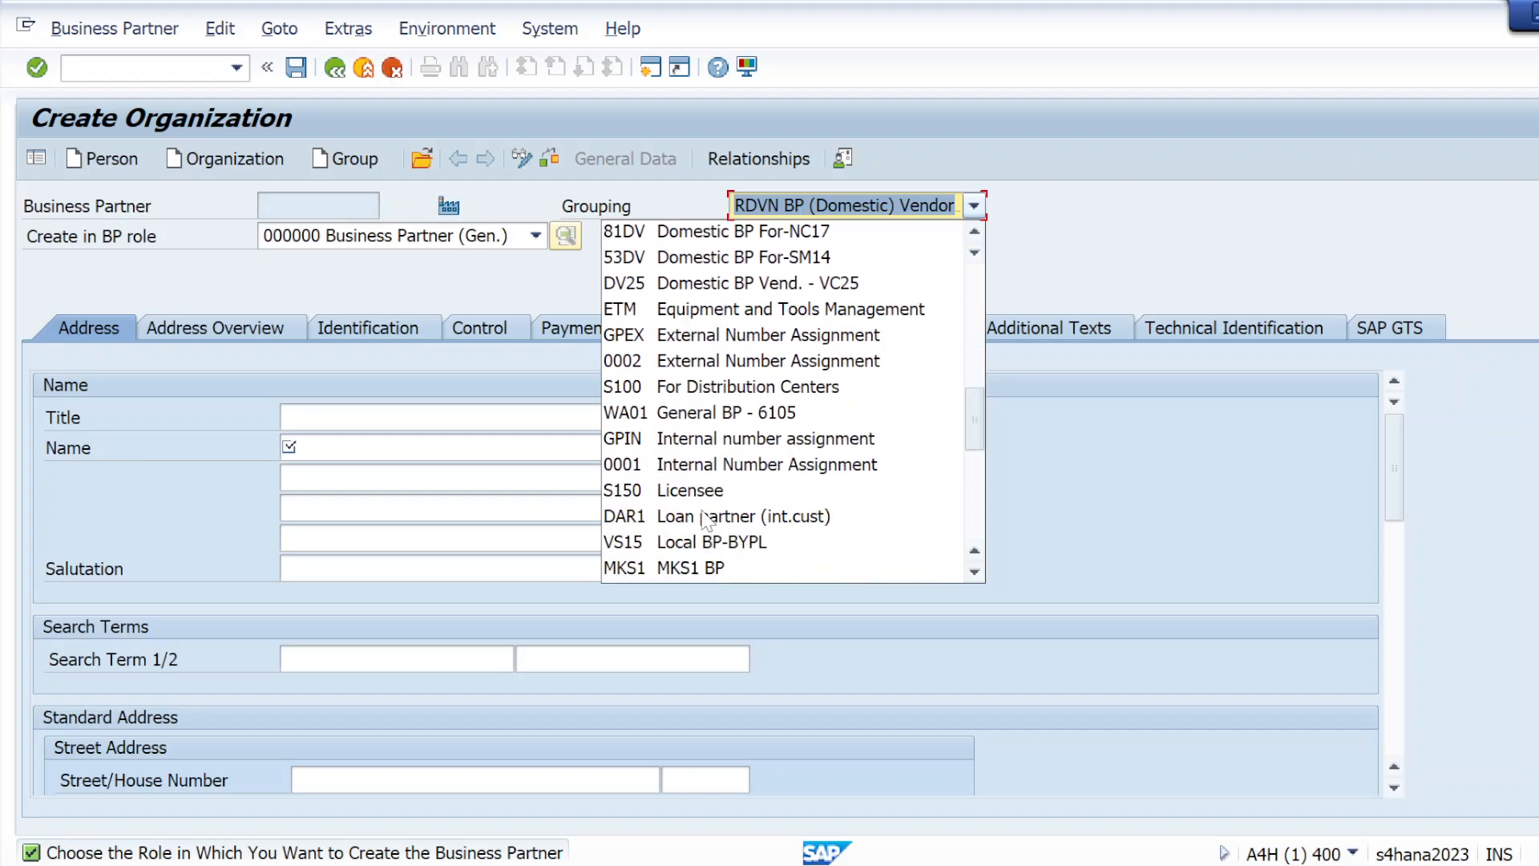
pyautogui.scroll(-1, 703, 521)
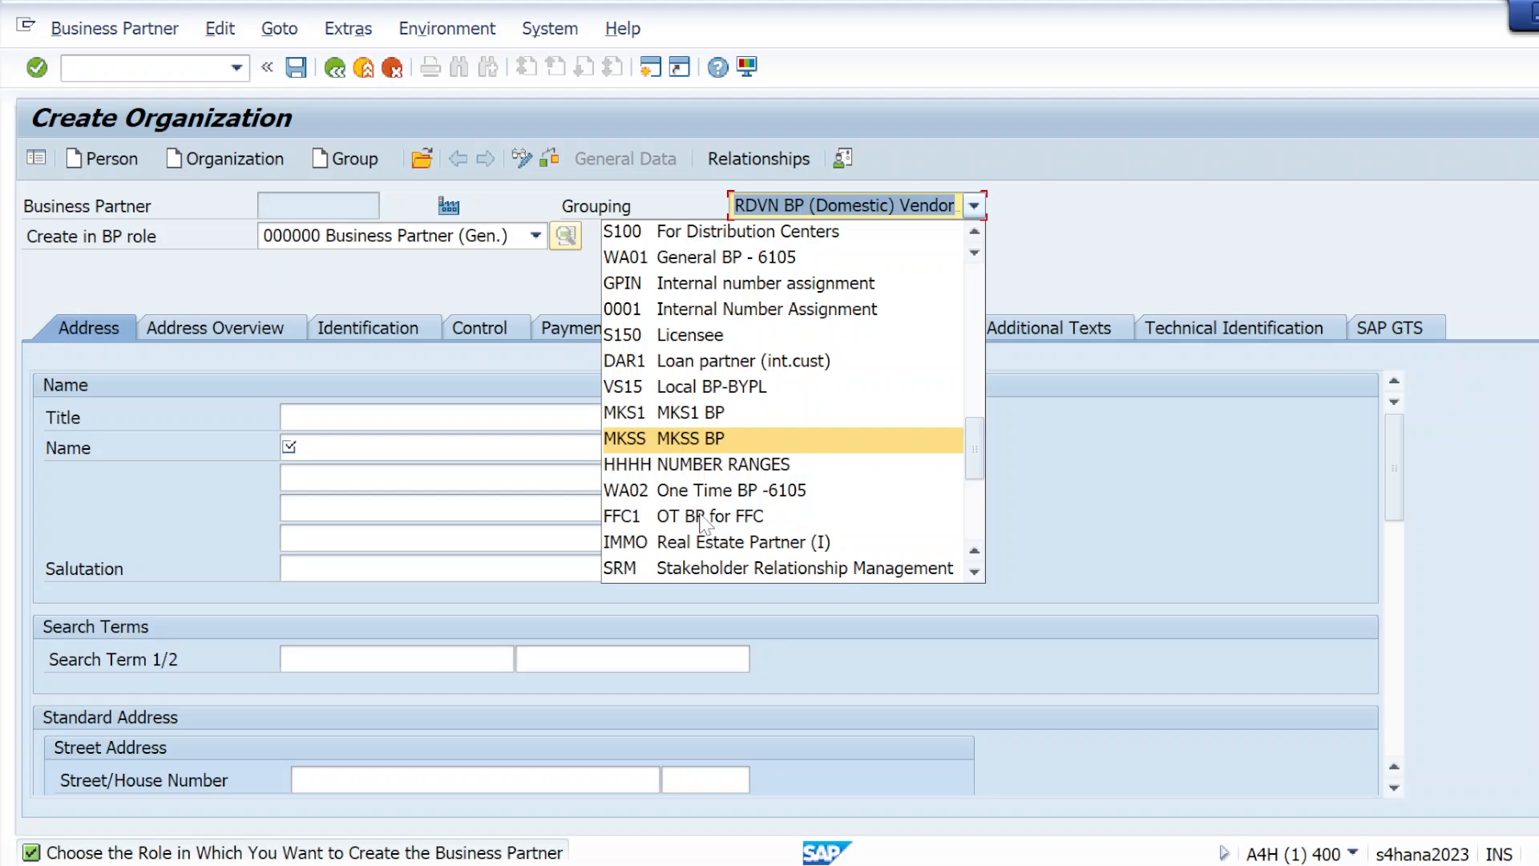
pyautogui.scroll(-1, 701, 522)
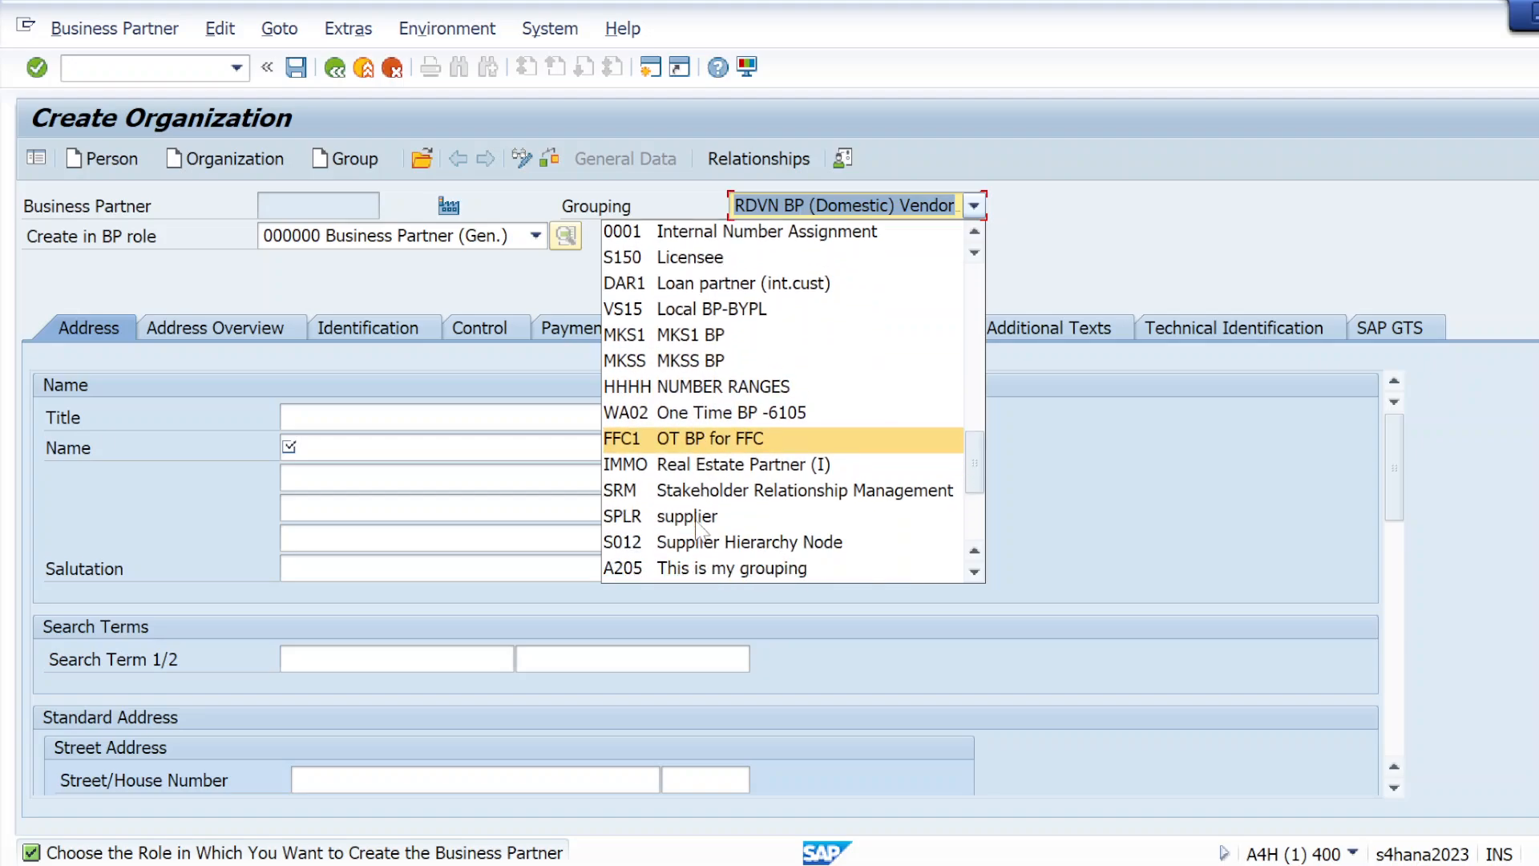
pyautogui.scroll(-1, 697, 525)
pyautogui.click(695, 535)
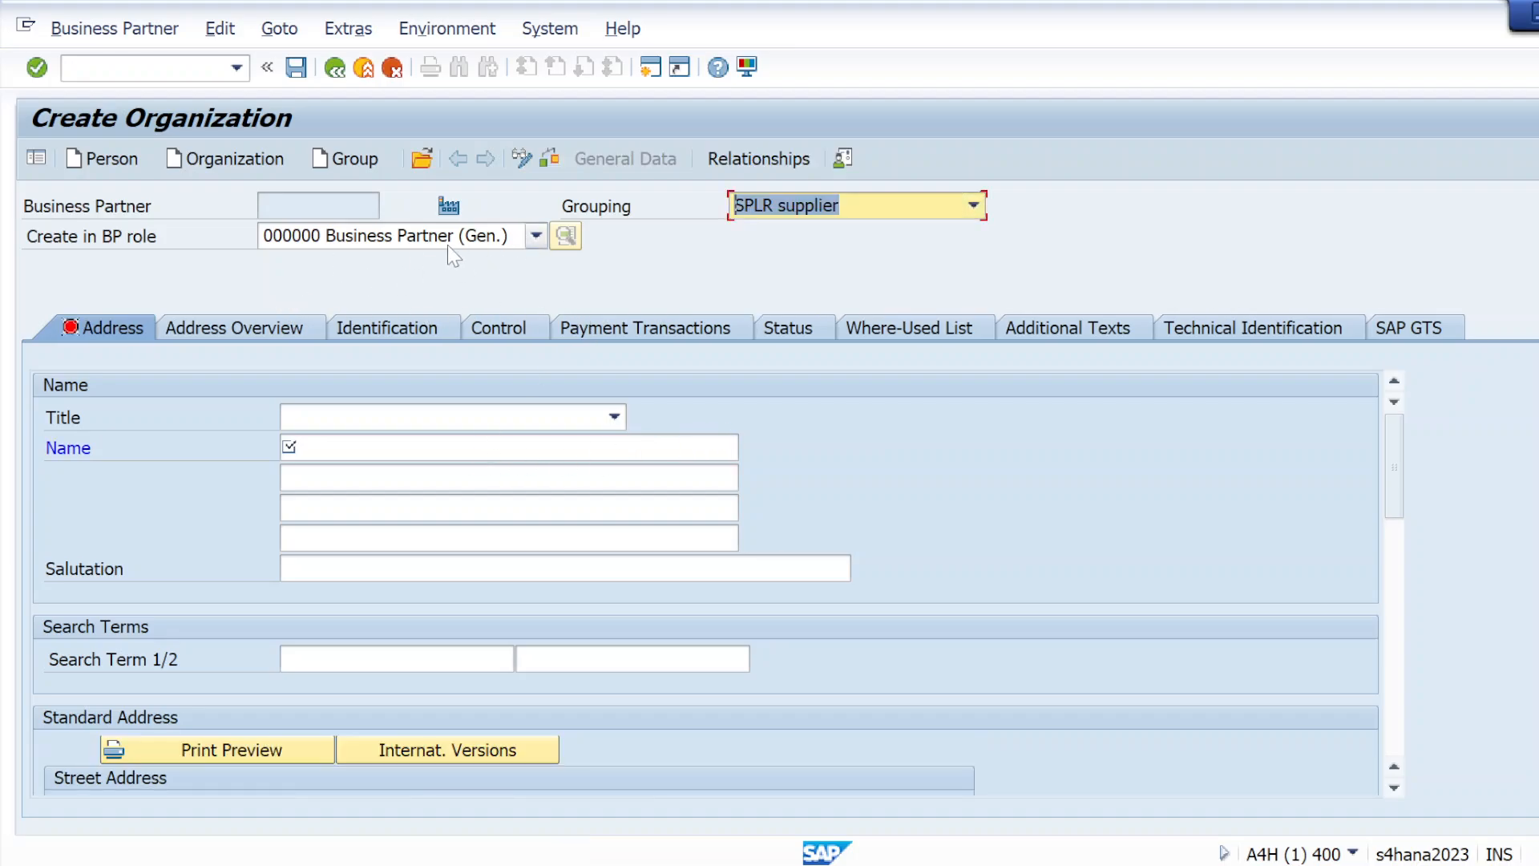
# Set the organization's title to 0003 Company and enter ven05 as both its name and first search term
pyautogui.click(388, 417)
pyautogui.click(371, 443)
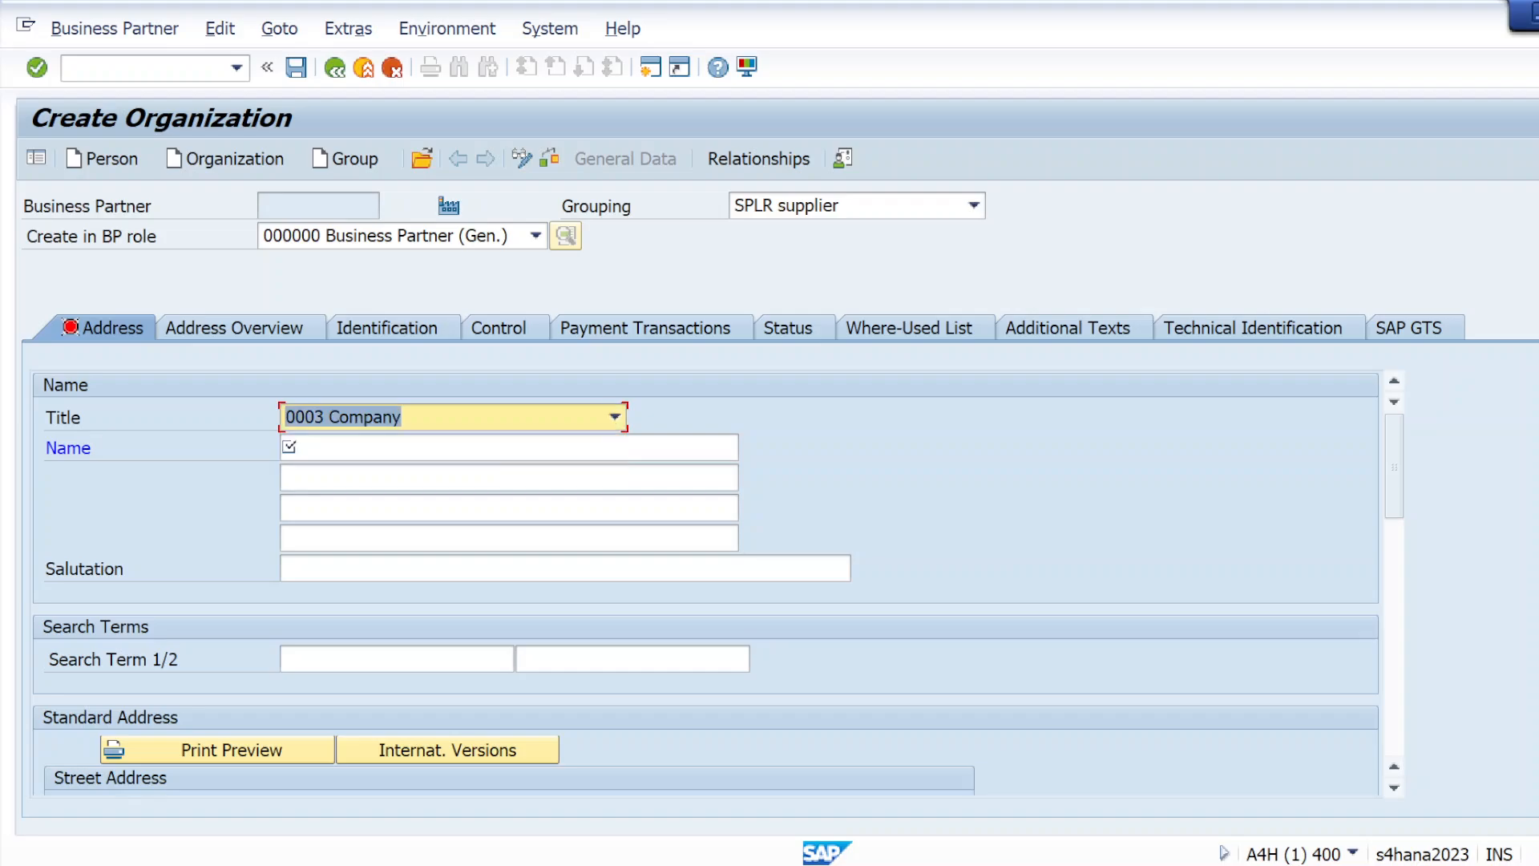
pyautogui.click(353, 448)
pyautogui.click(354, 474)
pyautogui.press('BackSpace')
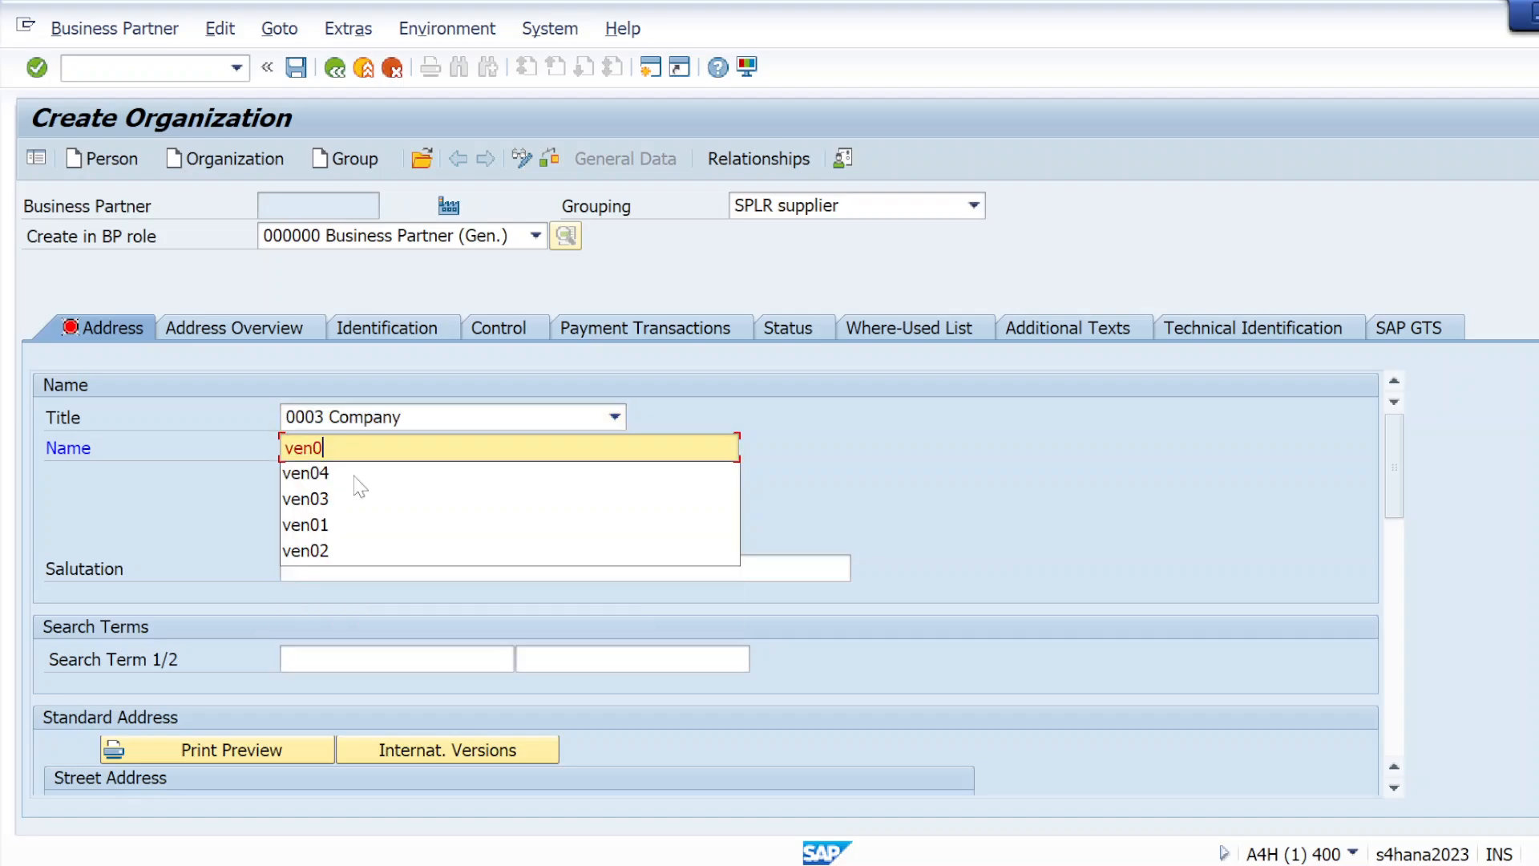
pyautogui.write('5')
pyautogui.click(329, 659)
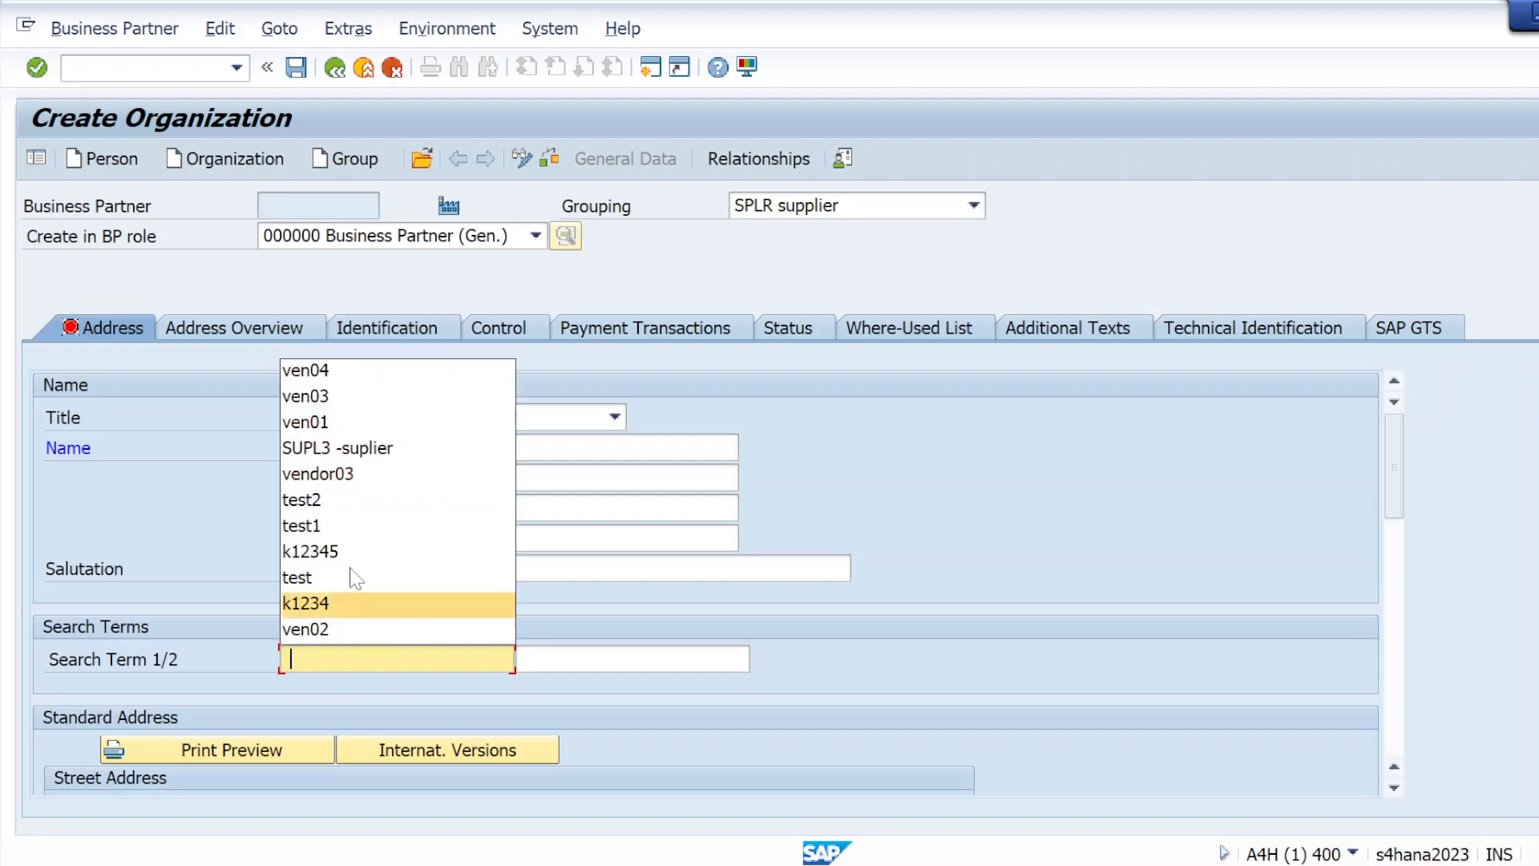
pyautogui.click(367, 370)
pyautogui.press('BackSpace')
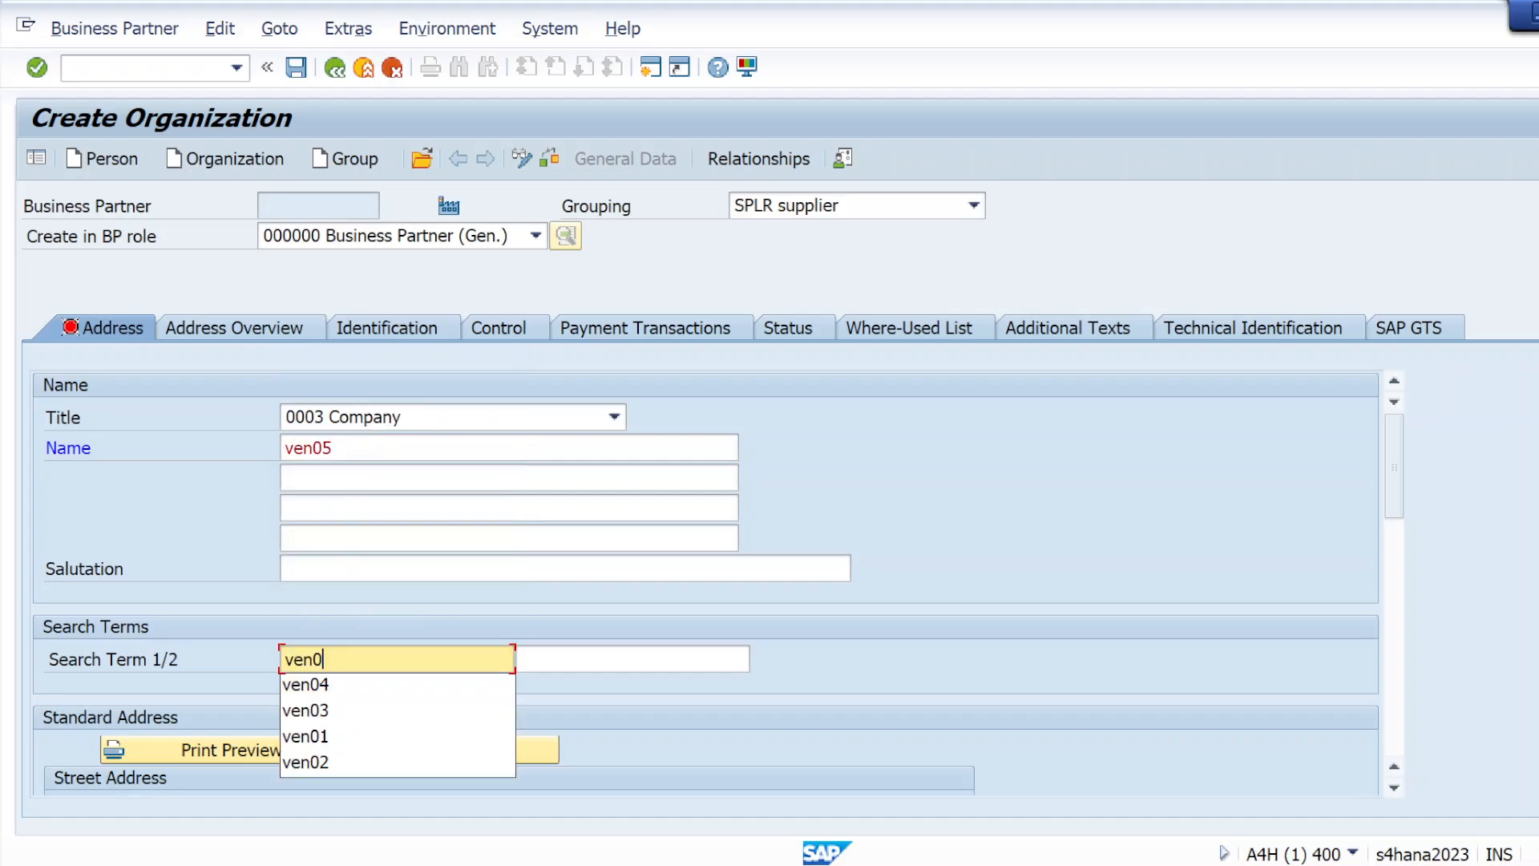
pyautogui.write('5')
# Fill in the standard address with the street and postal code, country IN and region 24, and validate the entries
pyautogui.scroll(-3, 585, 706)
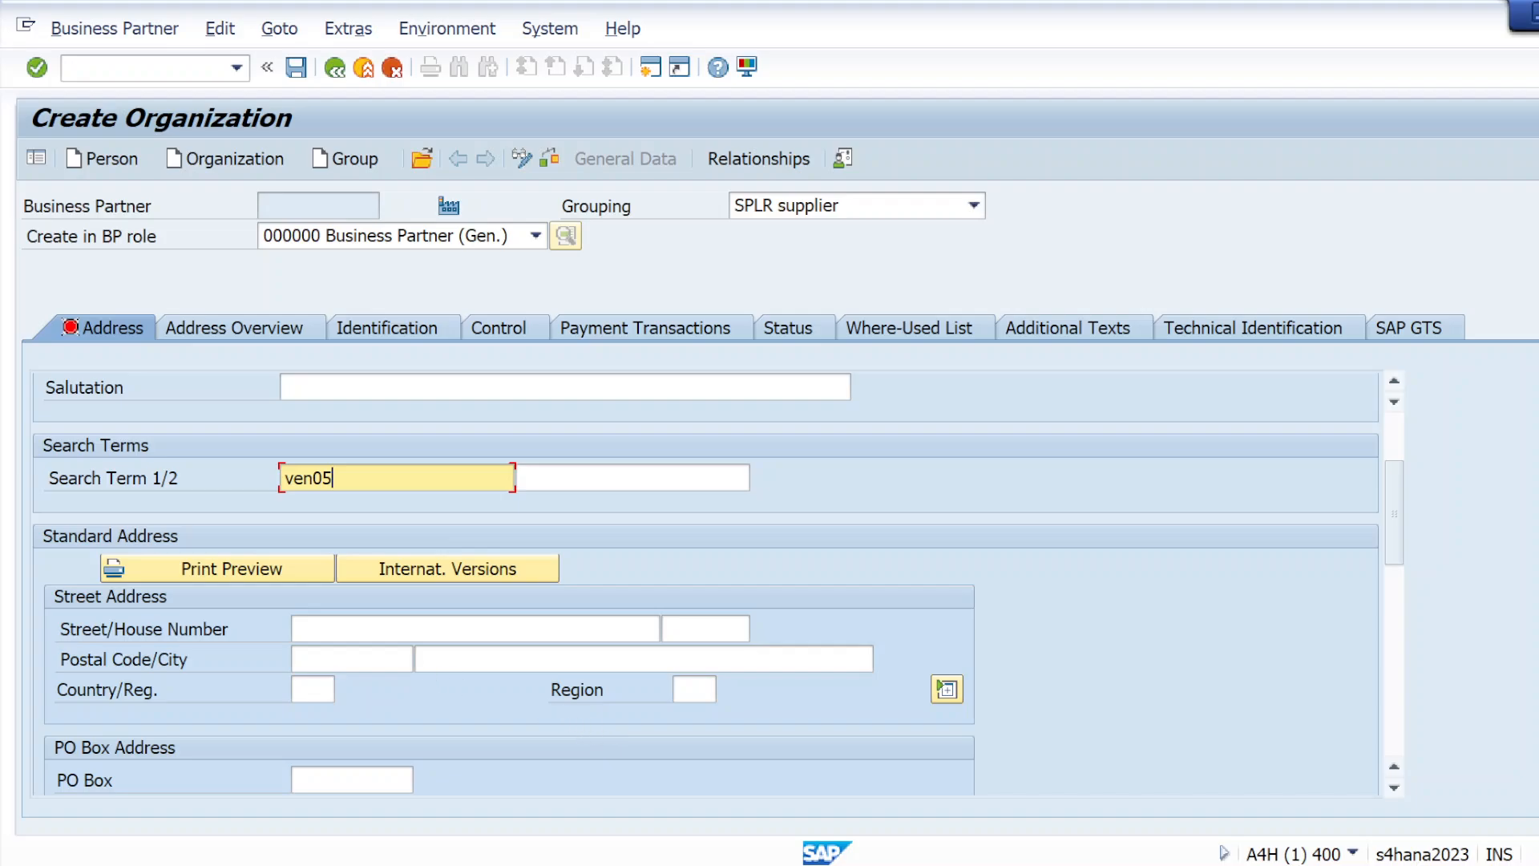
pyautogui.click(303, 628)
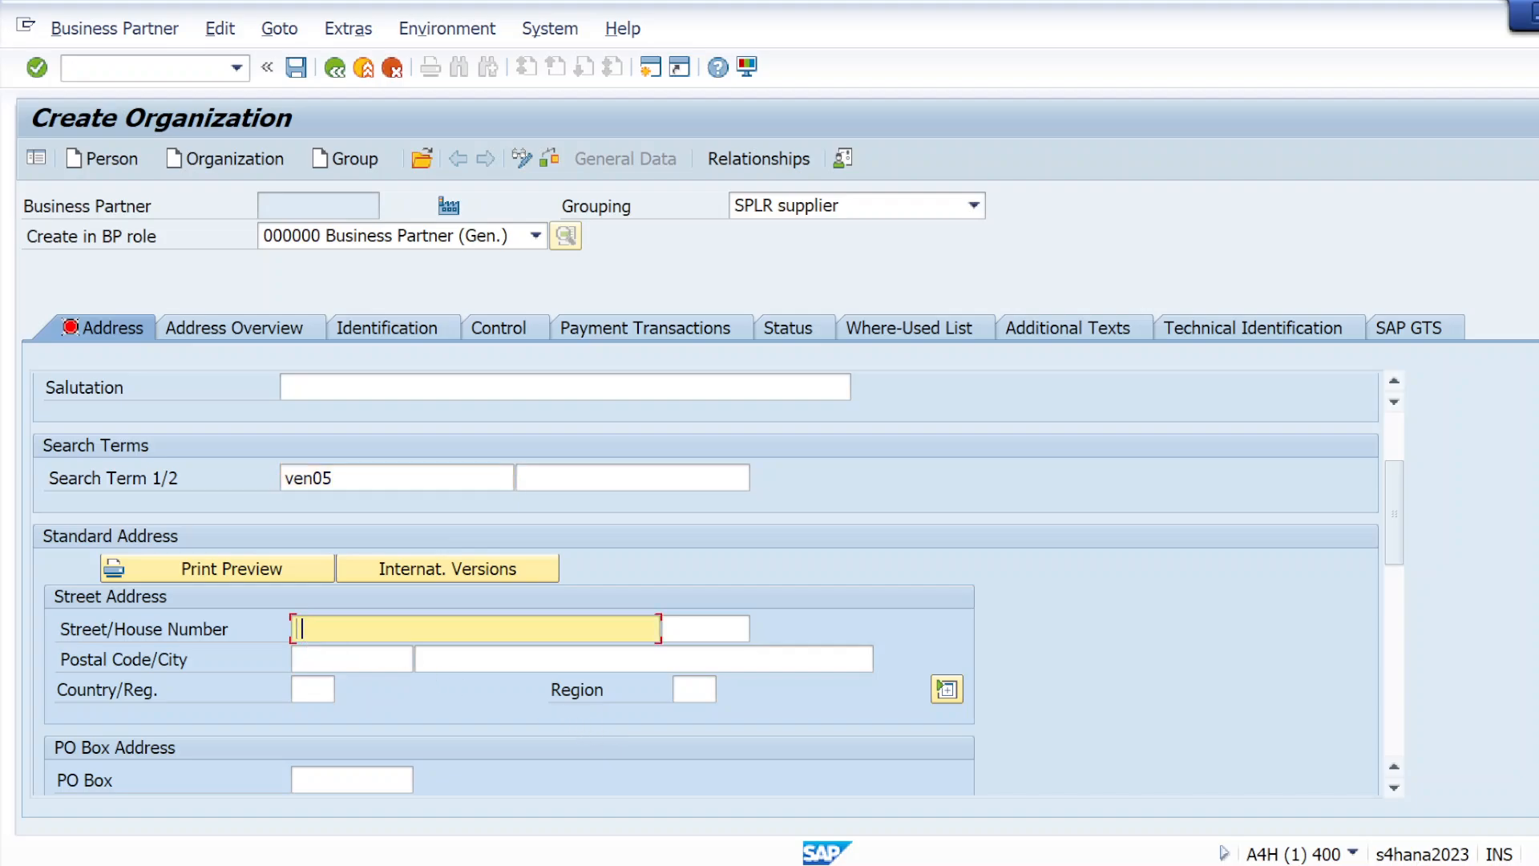
pyautogui.write('k1234')
pyautogui.click(360, 659)
pyautogui.click(364, 675)
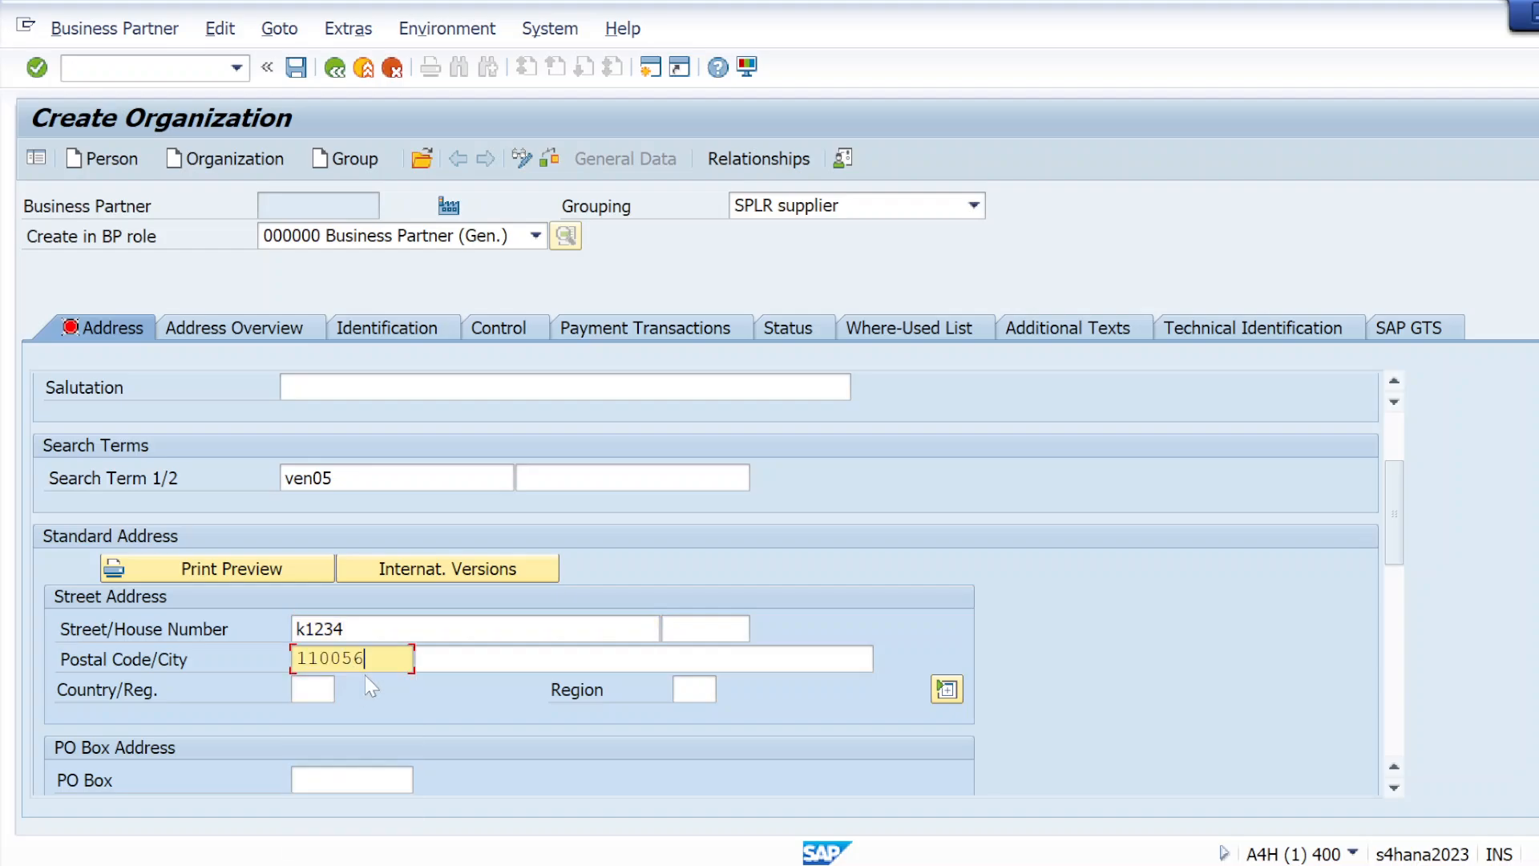
pyautogui.click(294, 690)
pyautogui.write('in')
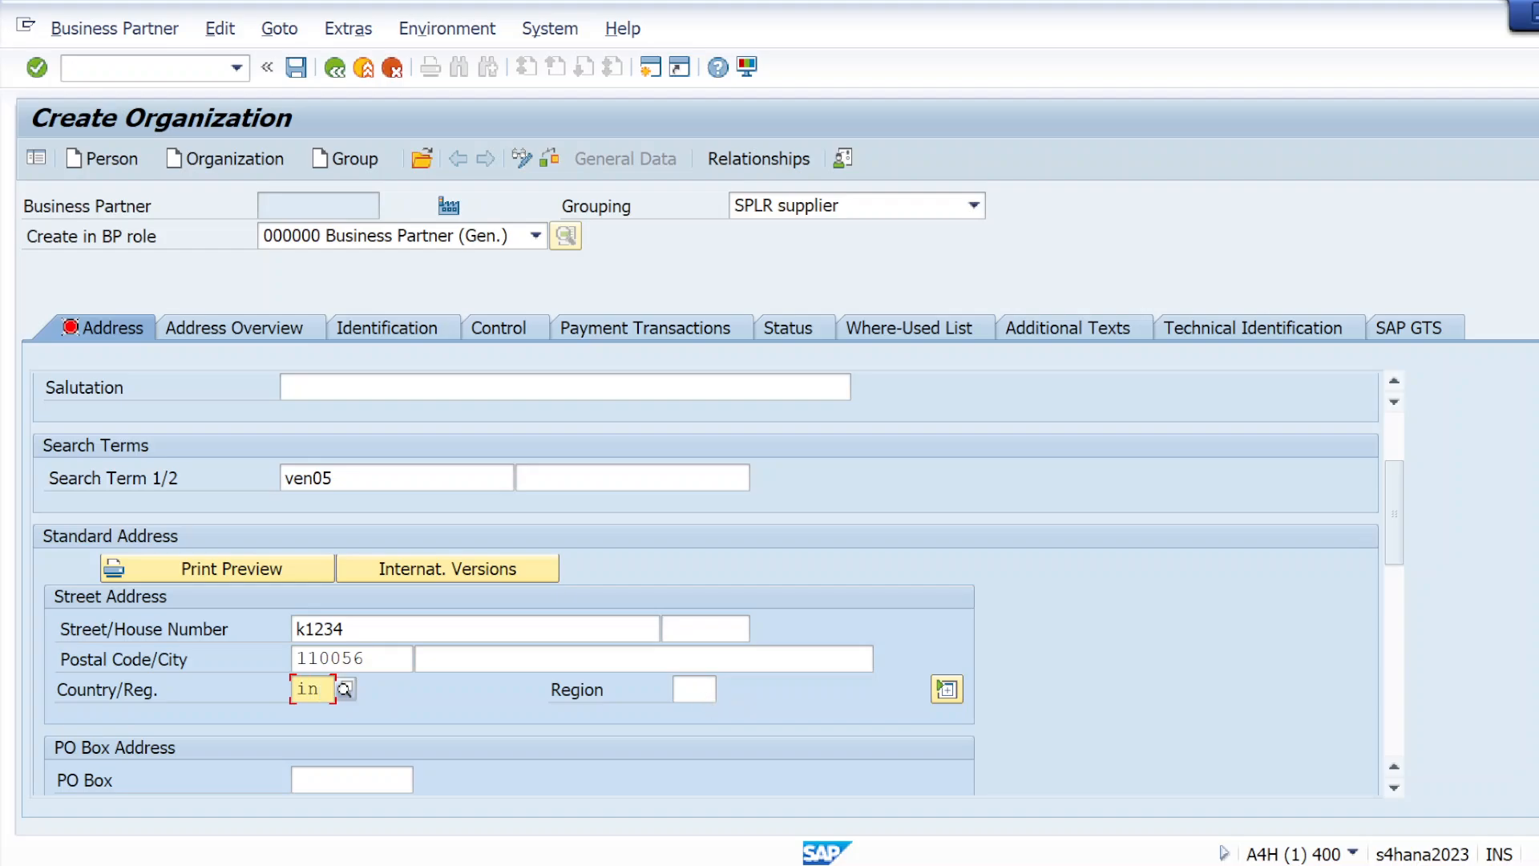
pyautogui.click(691, 690)
pyautogui.click(653, 478)
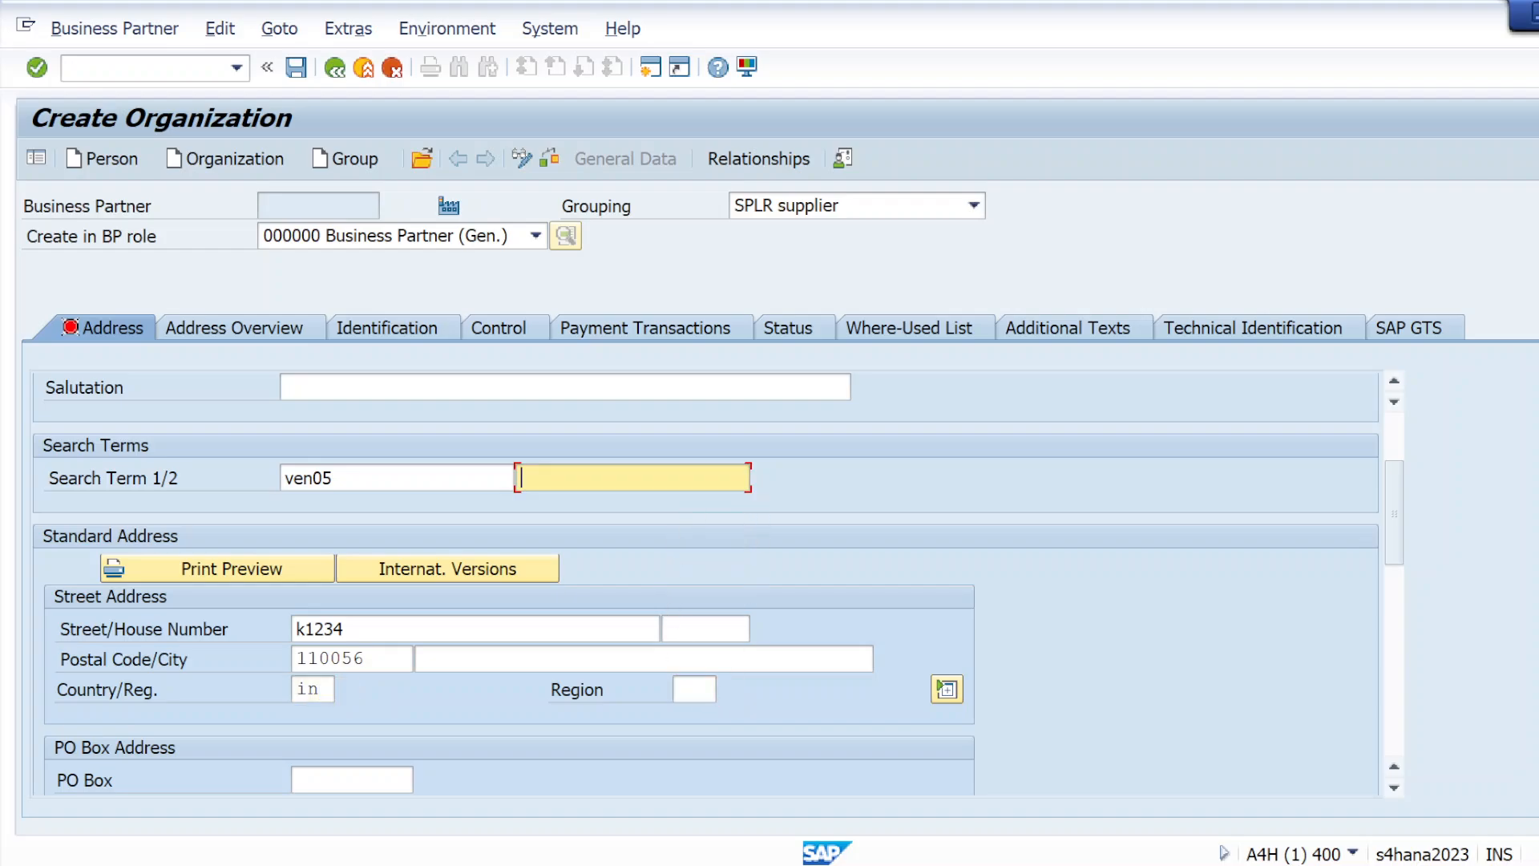
pyautogui.click(692, 690)
pyautogui.click(705, 482)
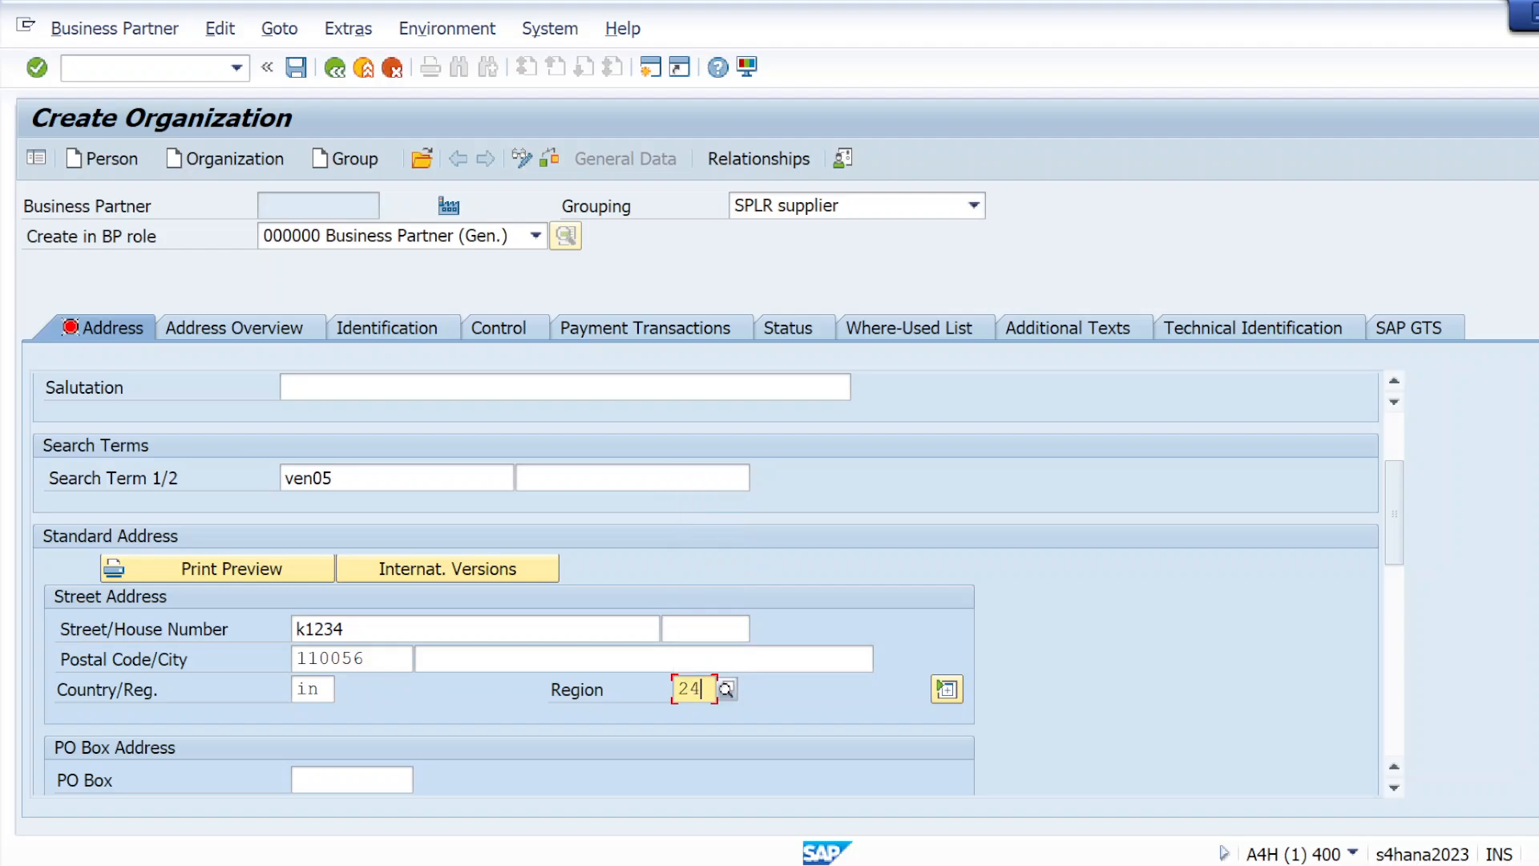
pyautogui.click(32, 78)
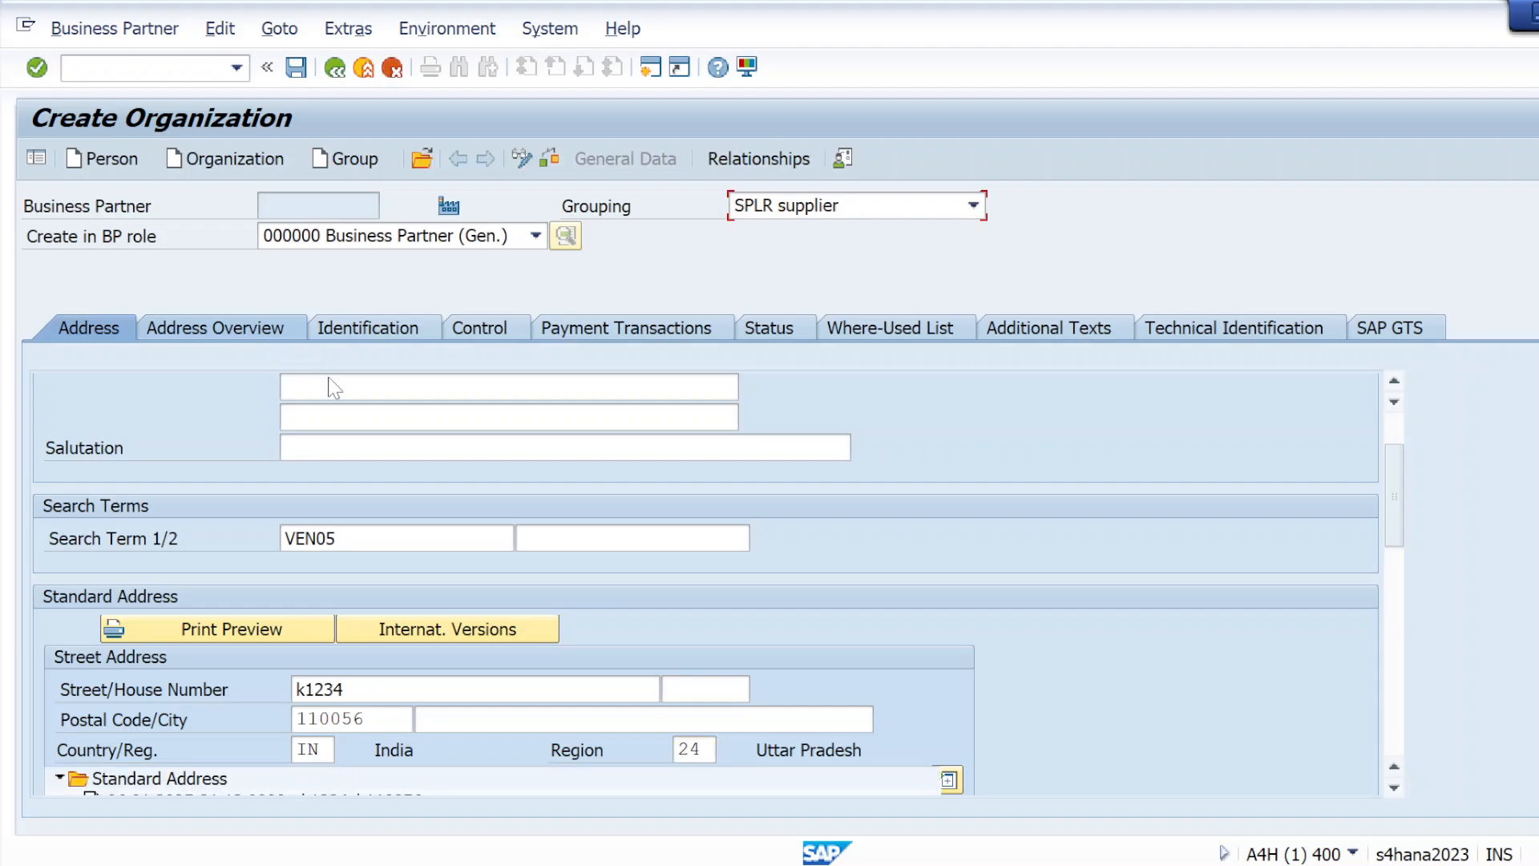
# Look through the organization's identification, control, payment and status data, check the entries and save the new business partner
pyautogui.click(363, 328)
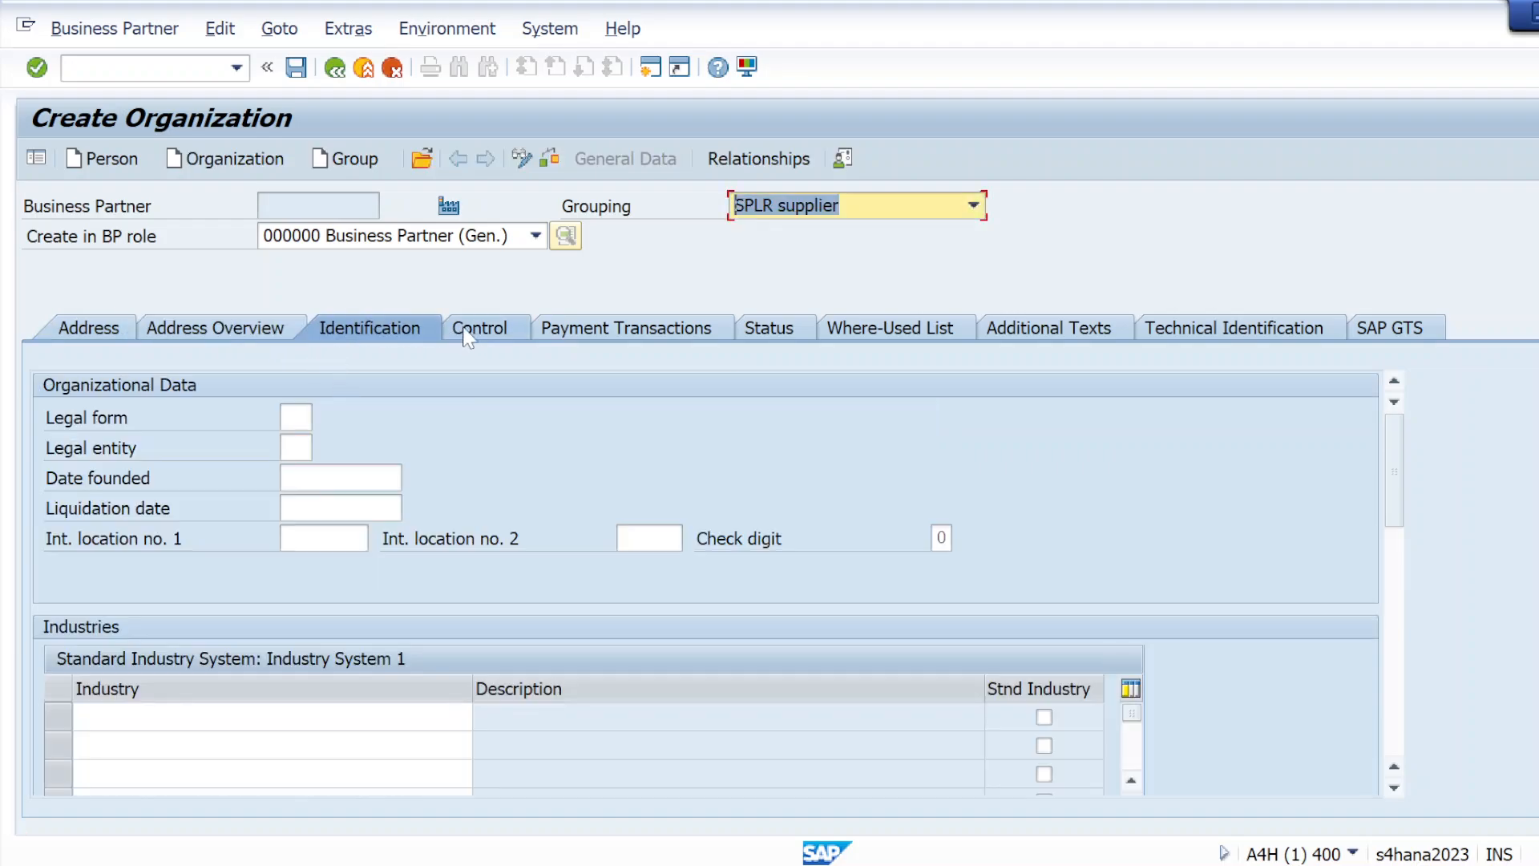
pyautogui.click(474, 330)
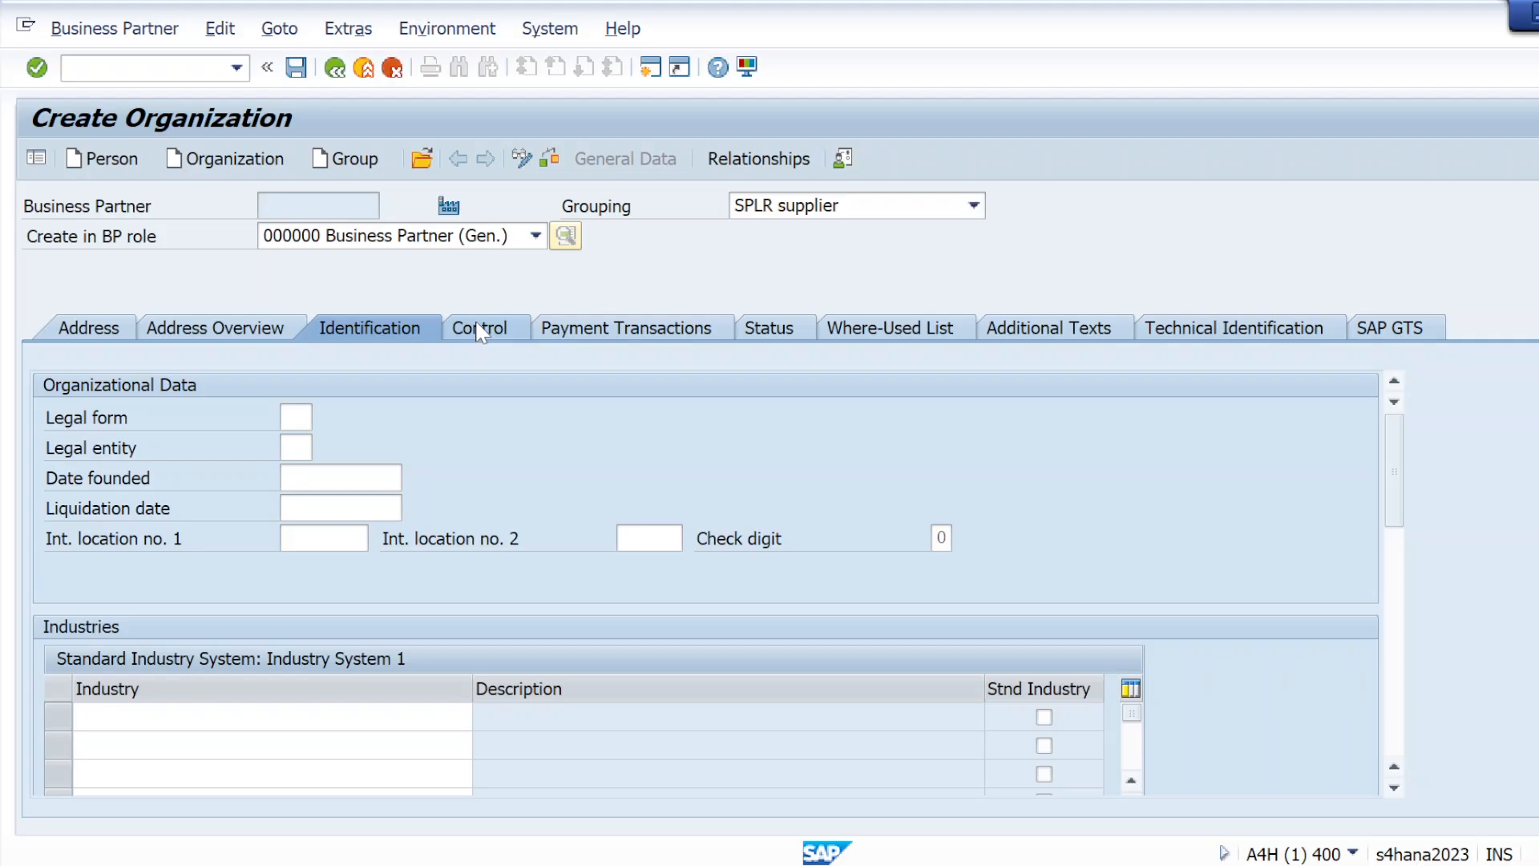
pyautogui.click(617, 329)
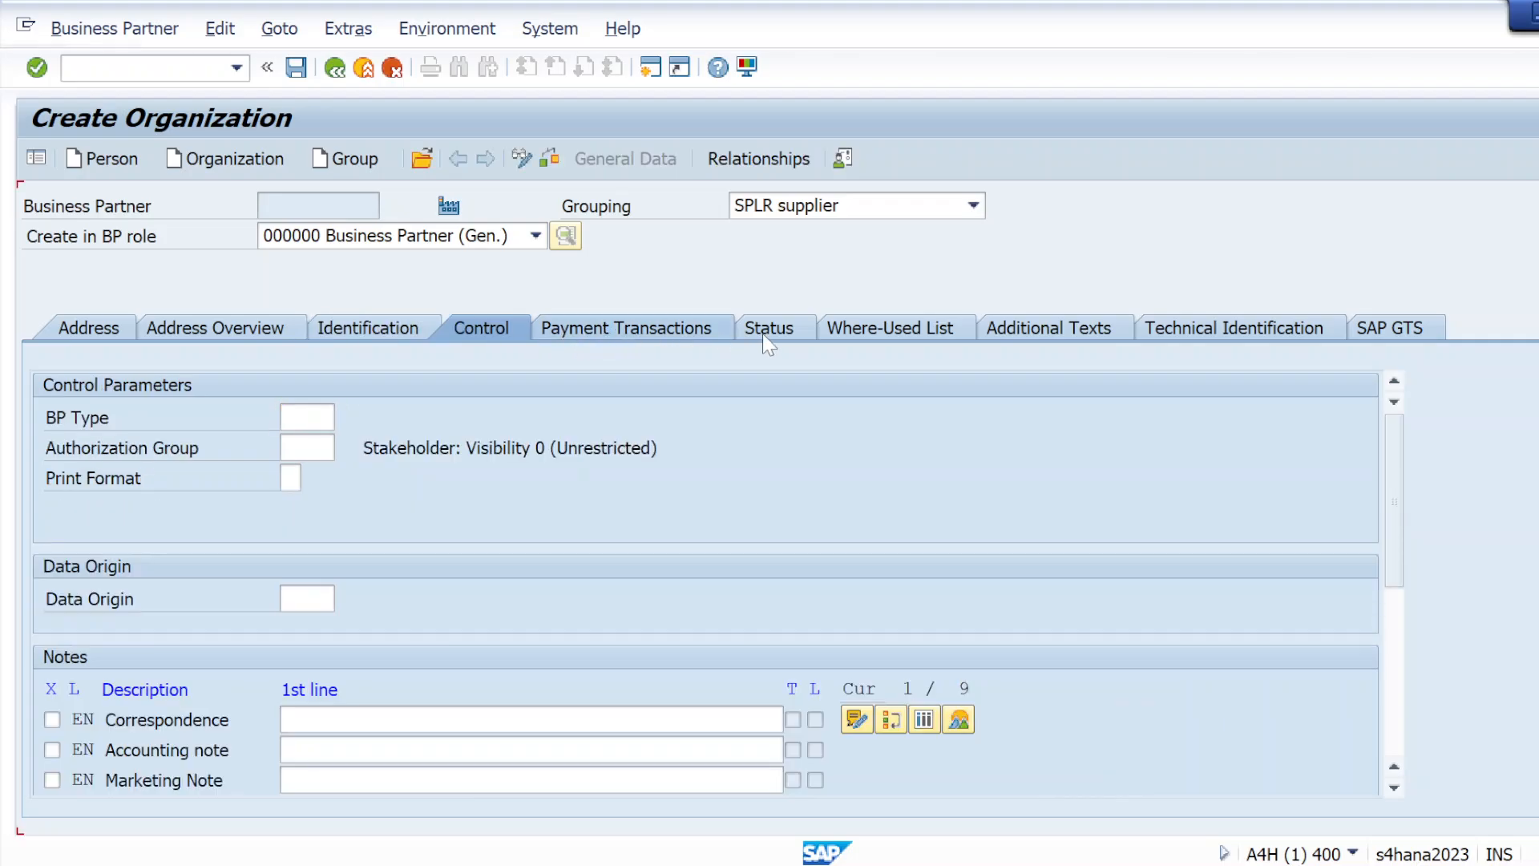
pyautogui.click(812, 331)
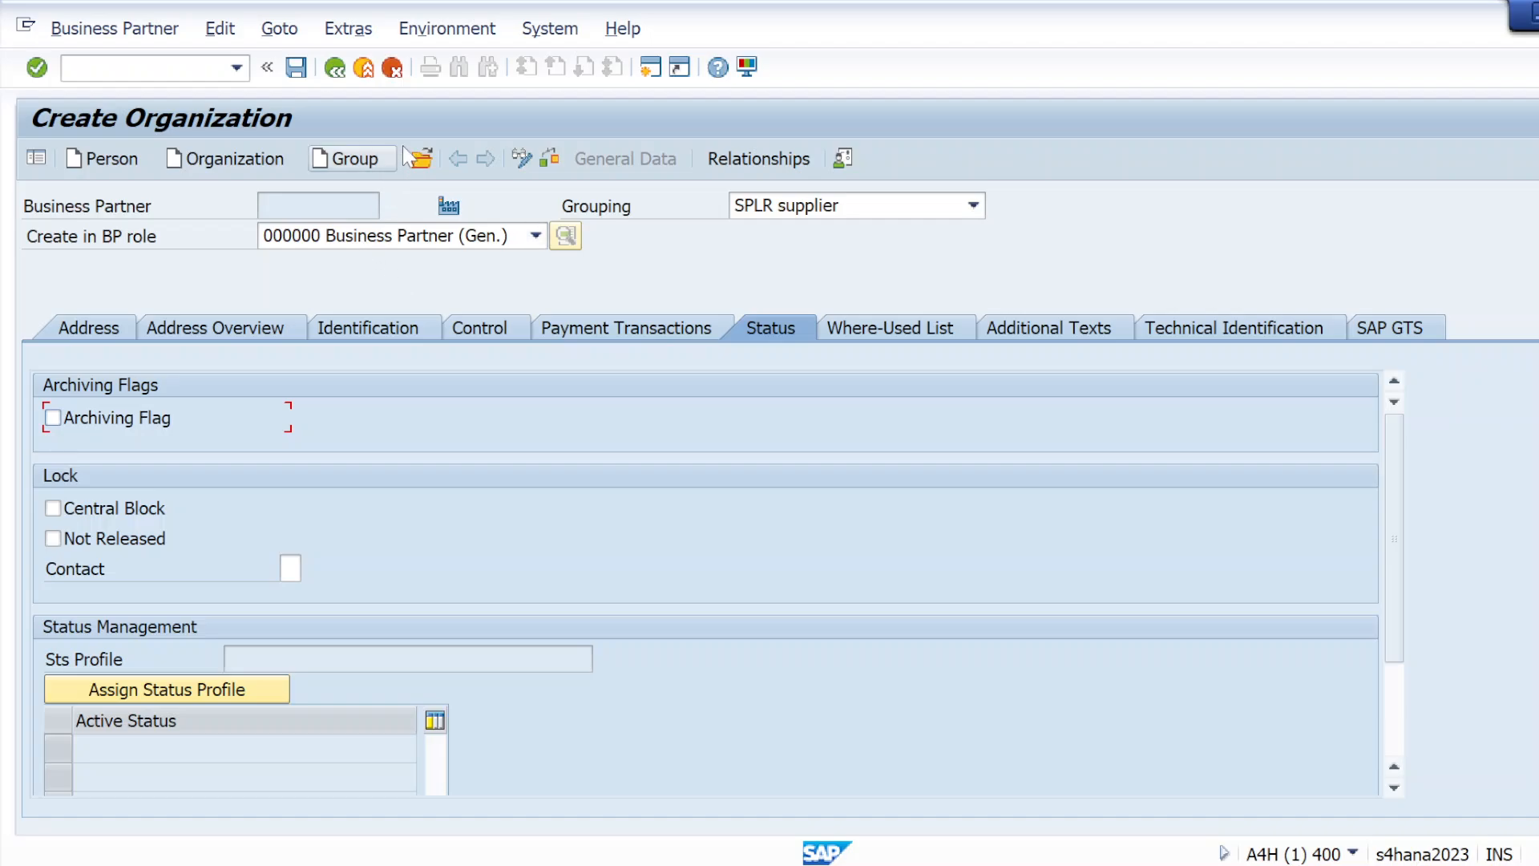
pyautogui.click(550, 159)
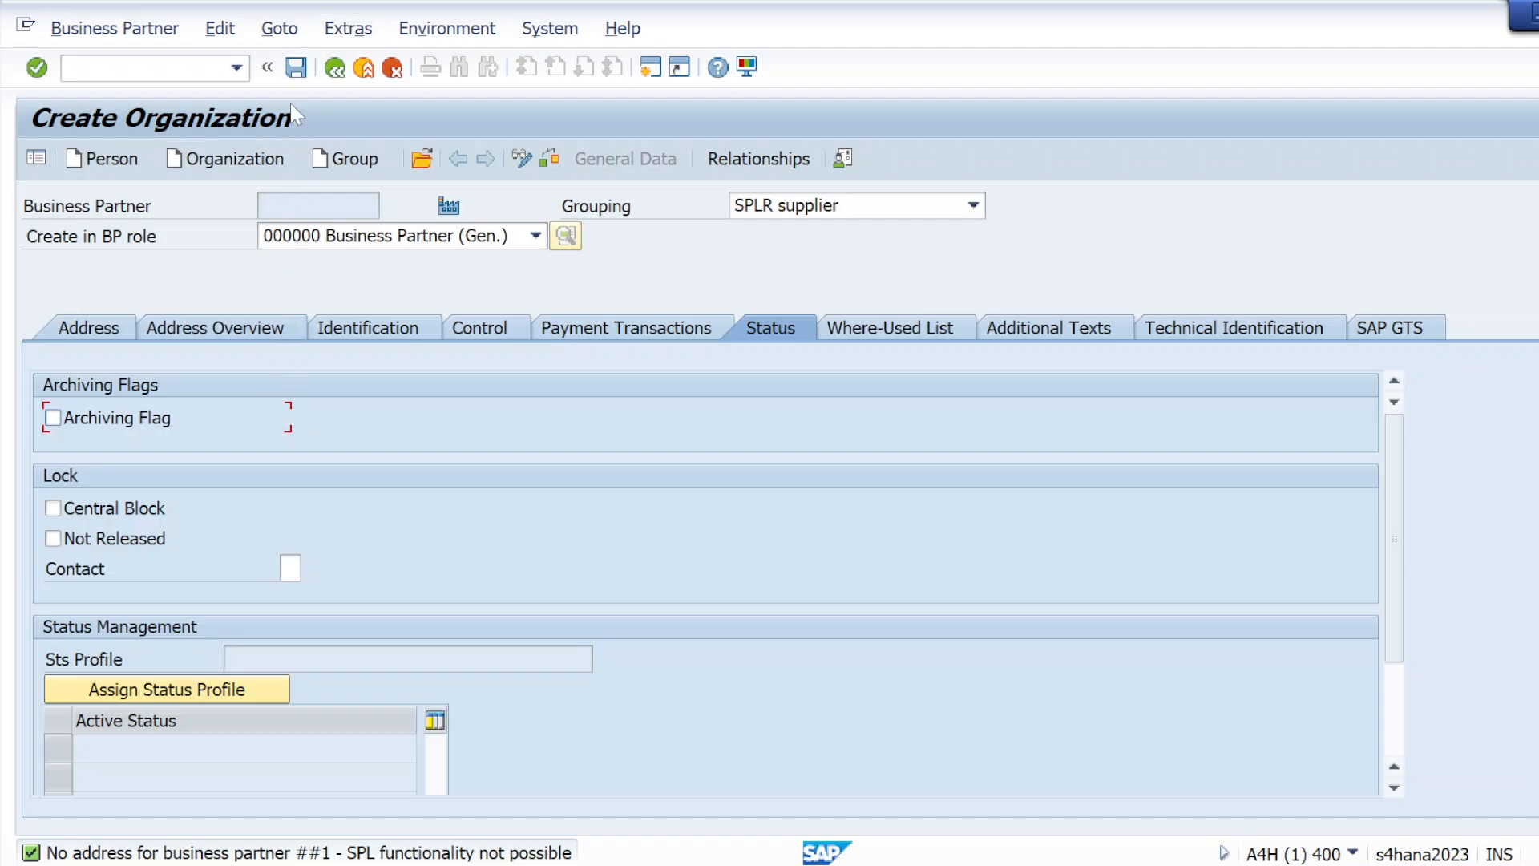
pyautogui.click(297, 78)
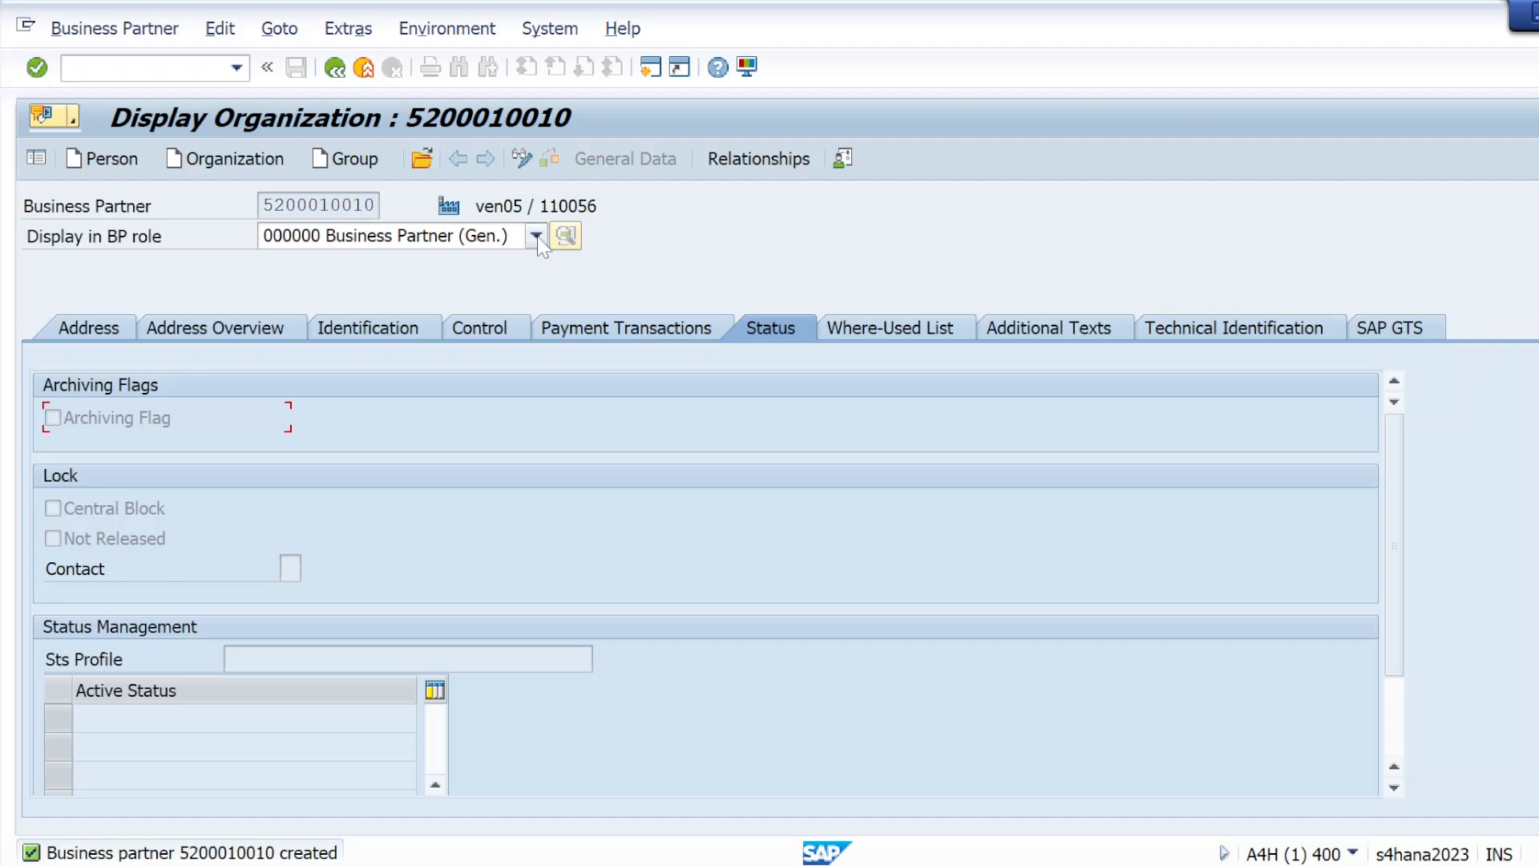
# Put the saved business partner in change mode and add the role FLVN00 FI Vendor
pyautogui.click(519, 159)
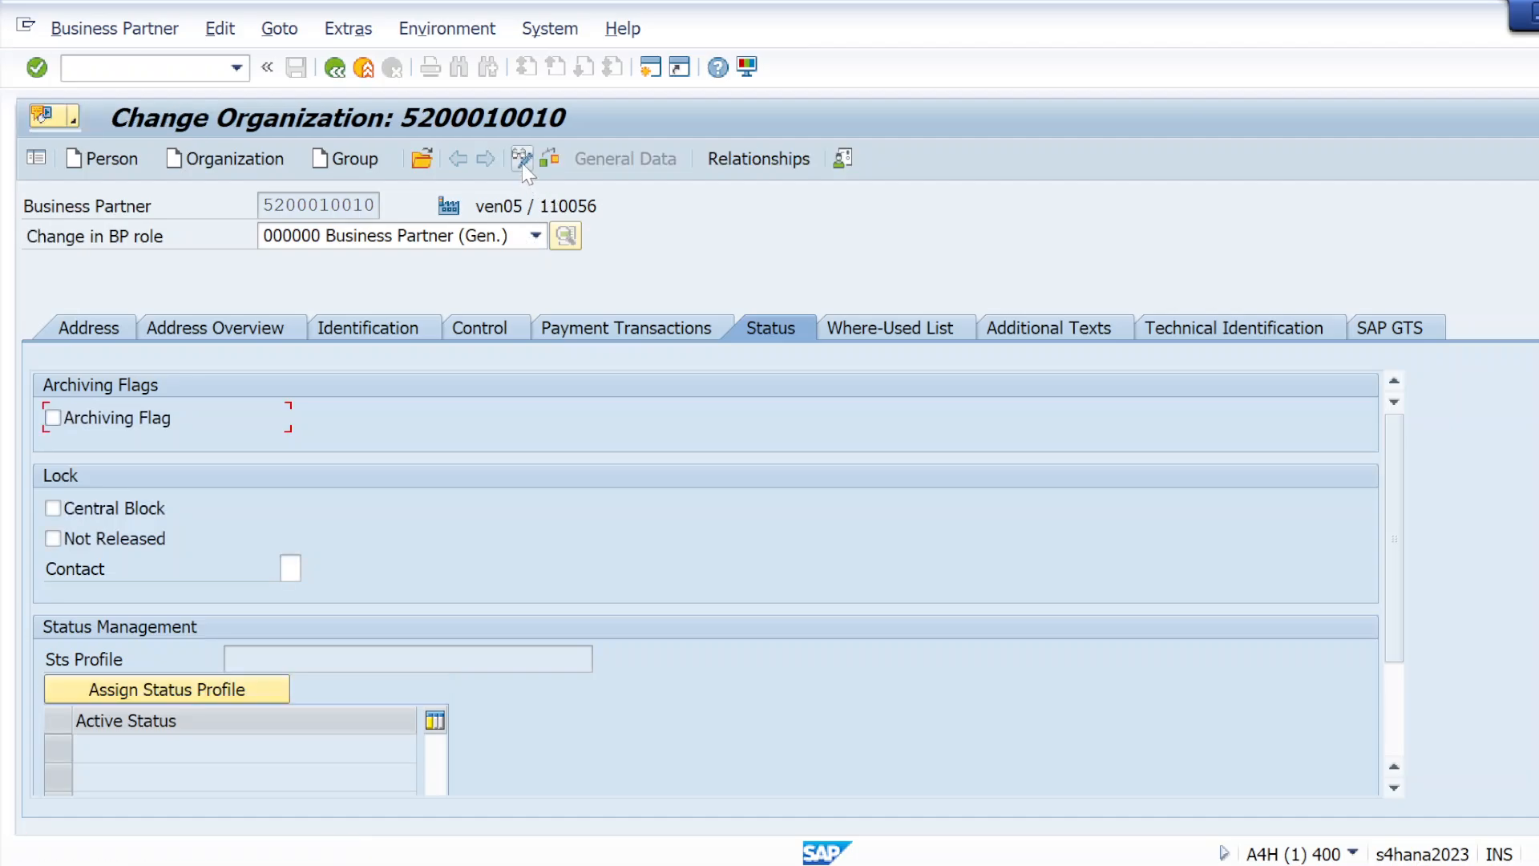
pyautogui.click(536, 236)
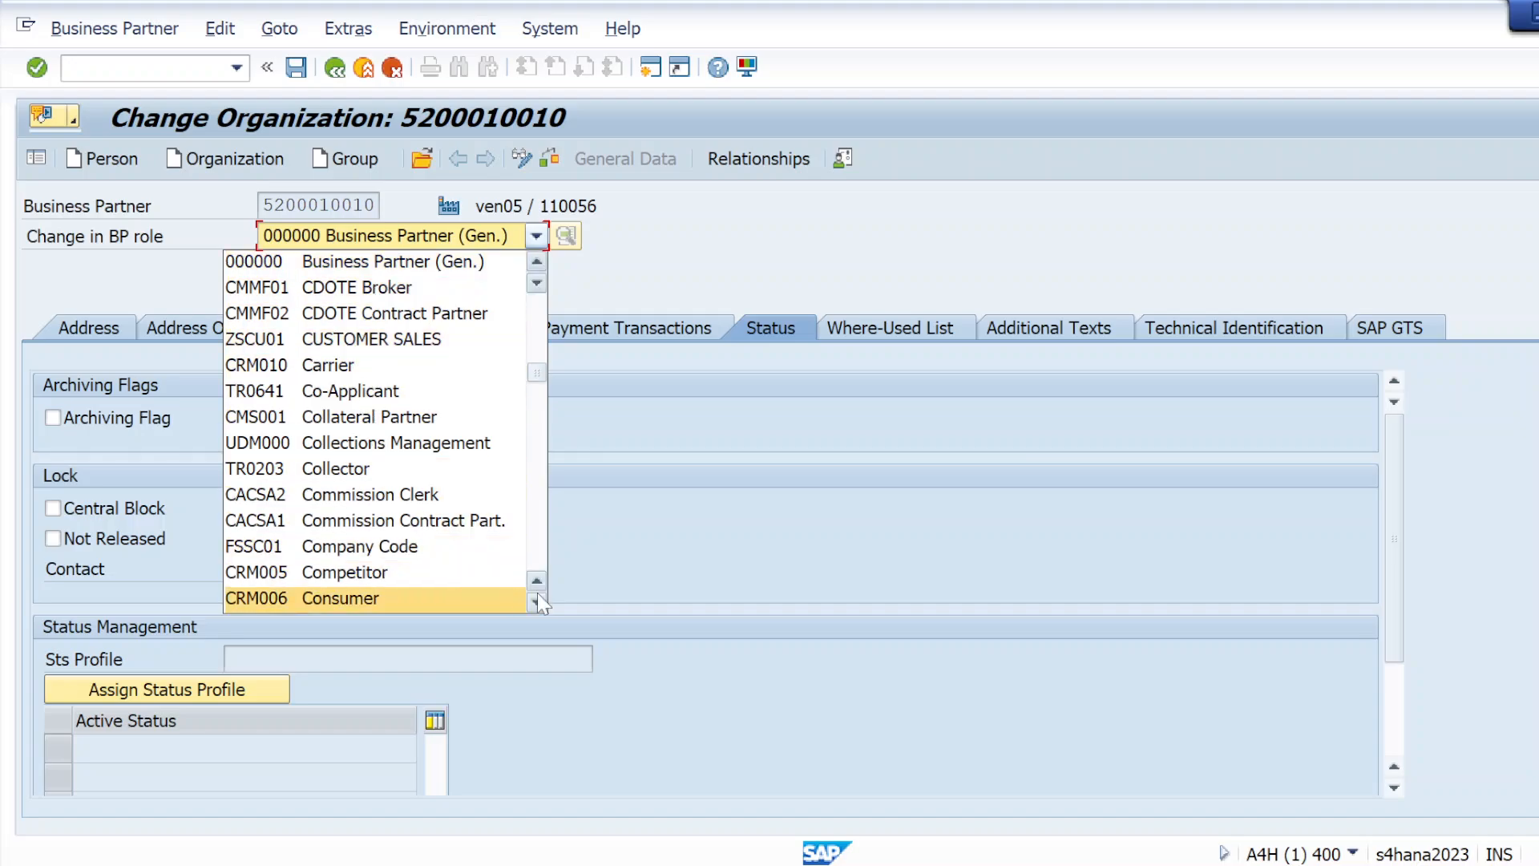
pyautogui.scroll(-3, 537, 597)
pyautogui.scroll(-4, 537, 597)
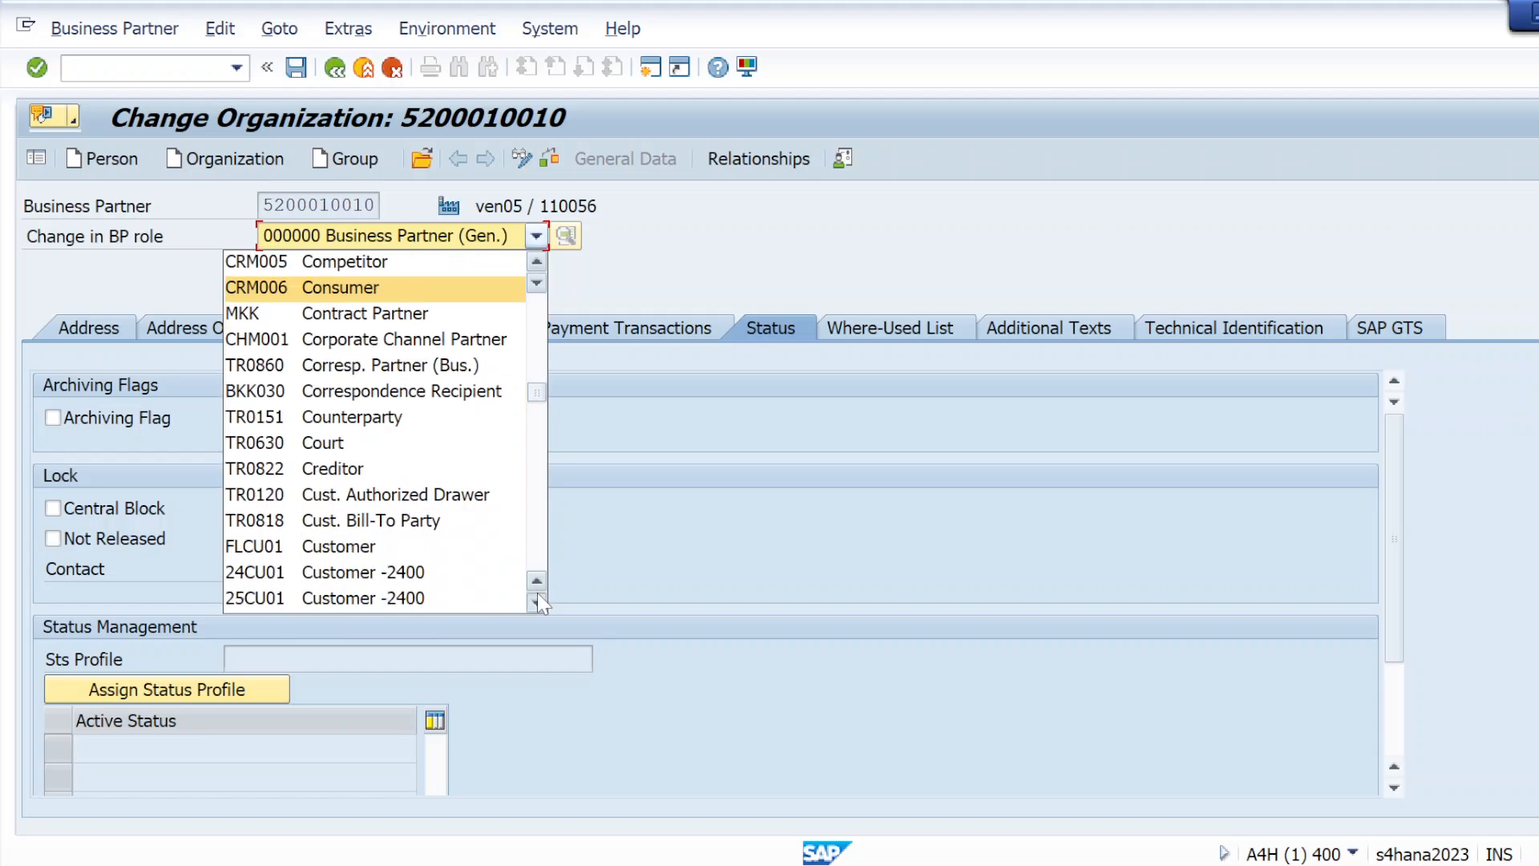
pyautogui.scroll(-2, 538, 600)
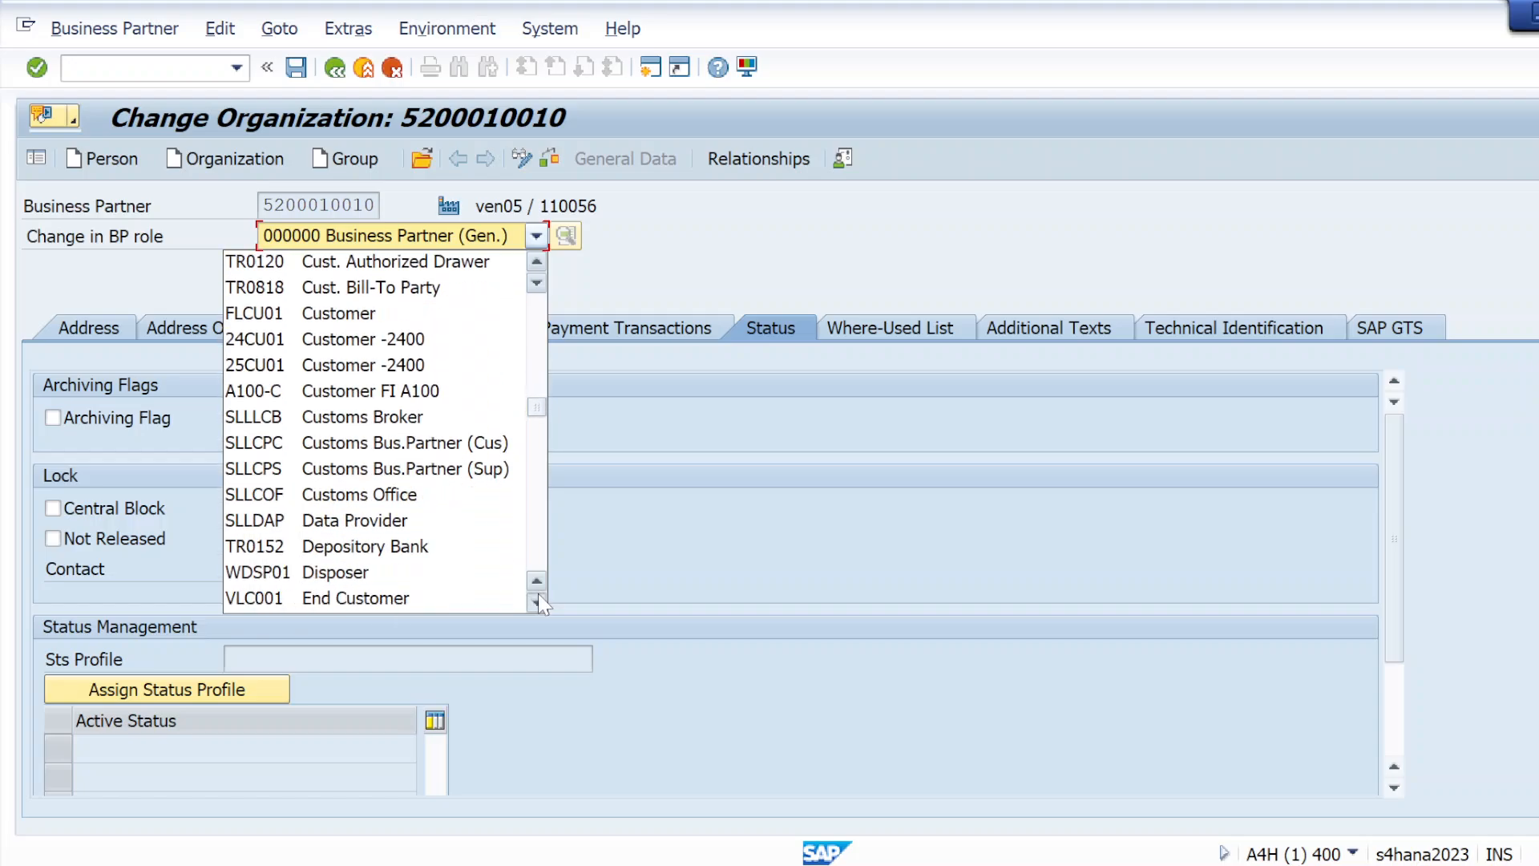
pyautogui.scroll(-2, 539, 603)
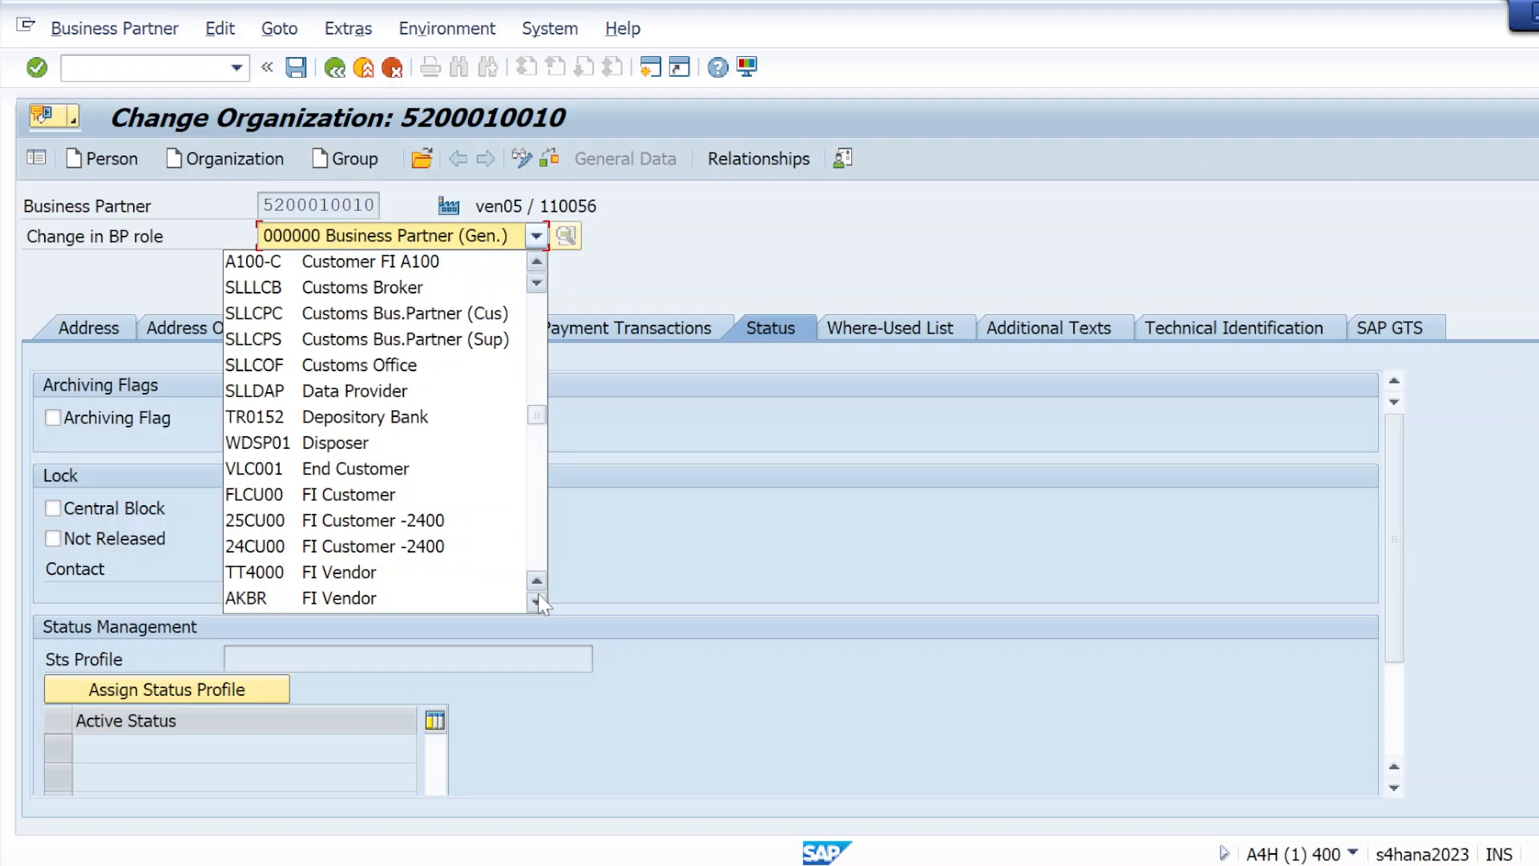
pyautogui.scroll(-2, 537, 602)
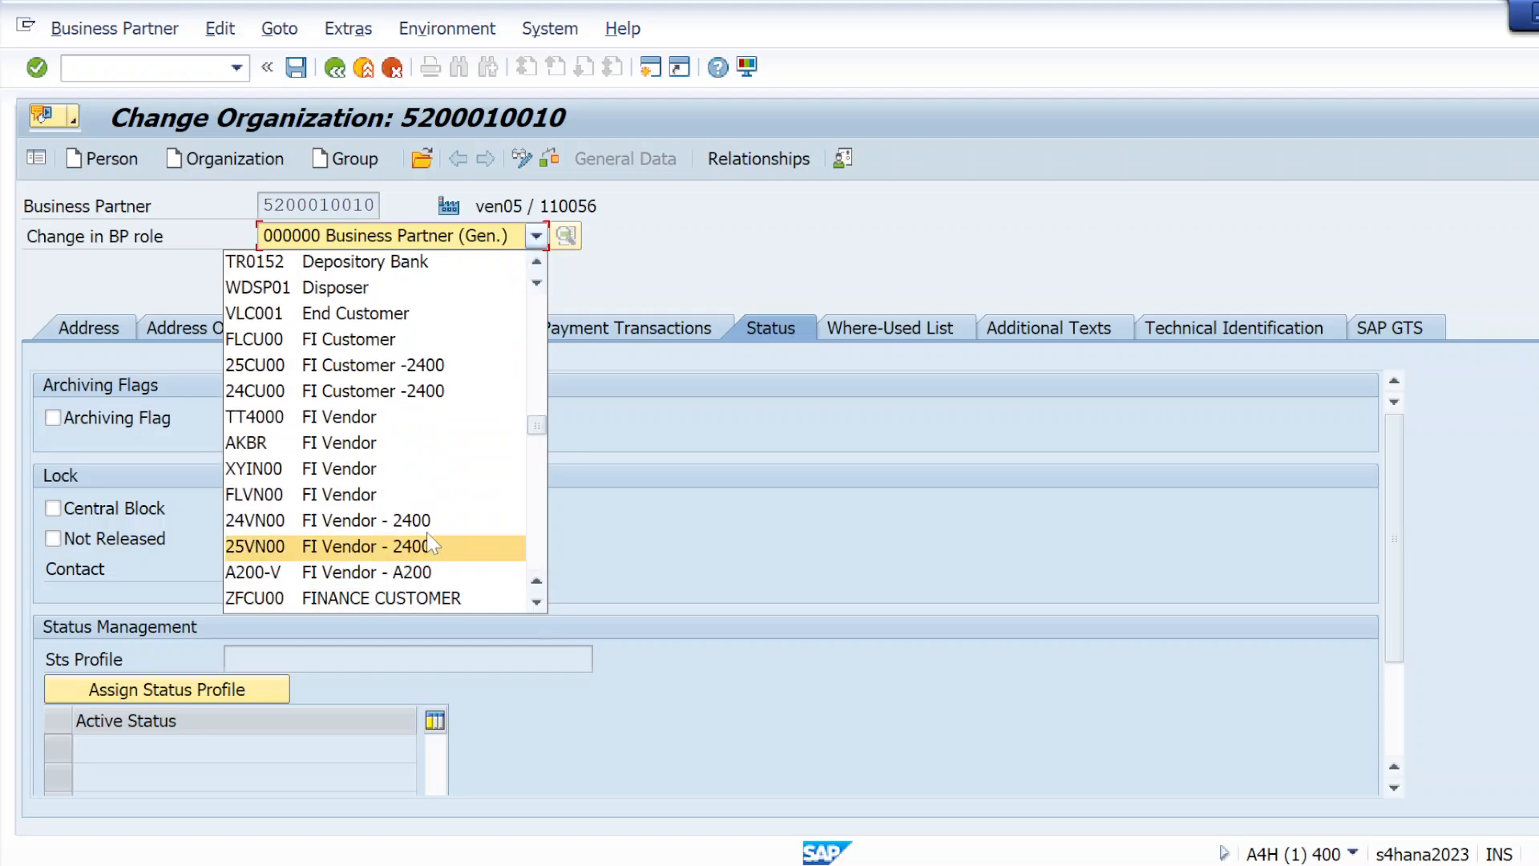
pyautogui.click(398, 494)
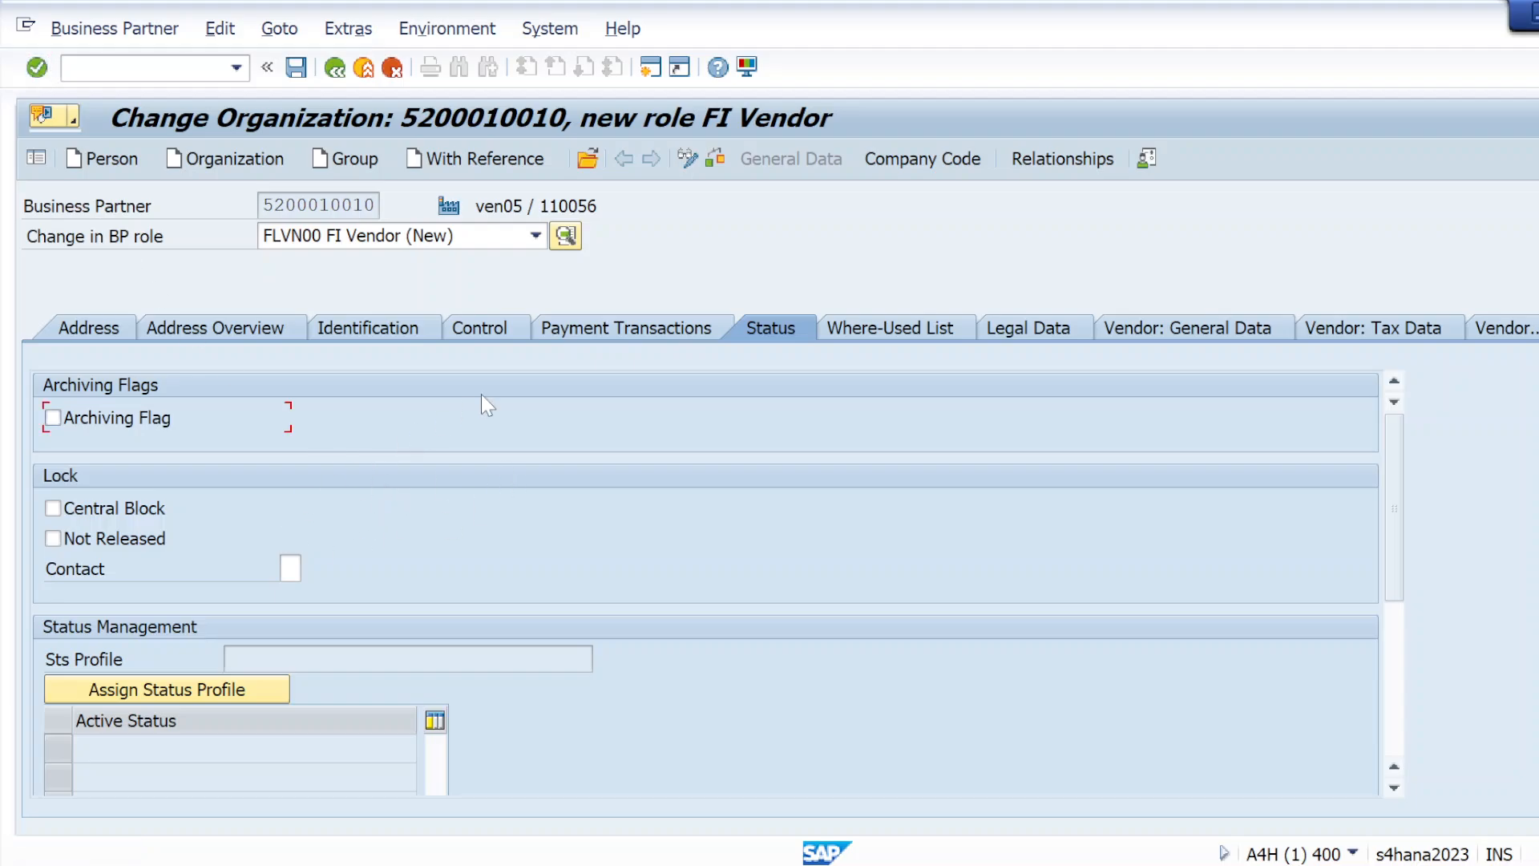
# Open the FI Vendor's company code data and enter company code KRIP
pyautogui.click(922, 158)
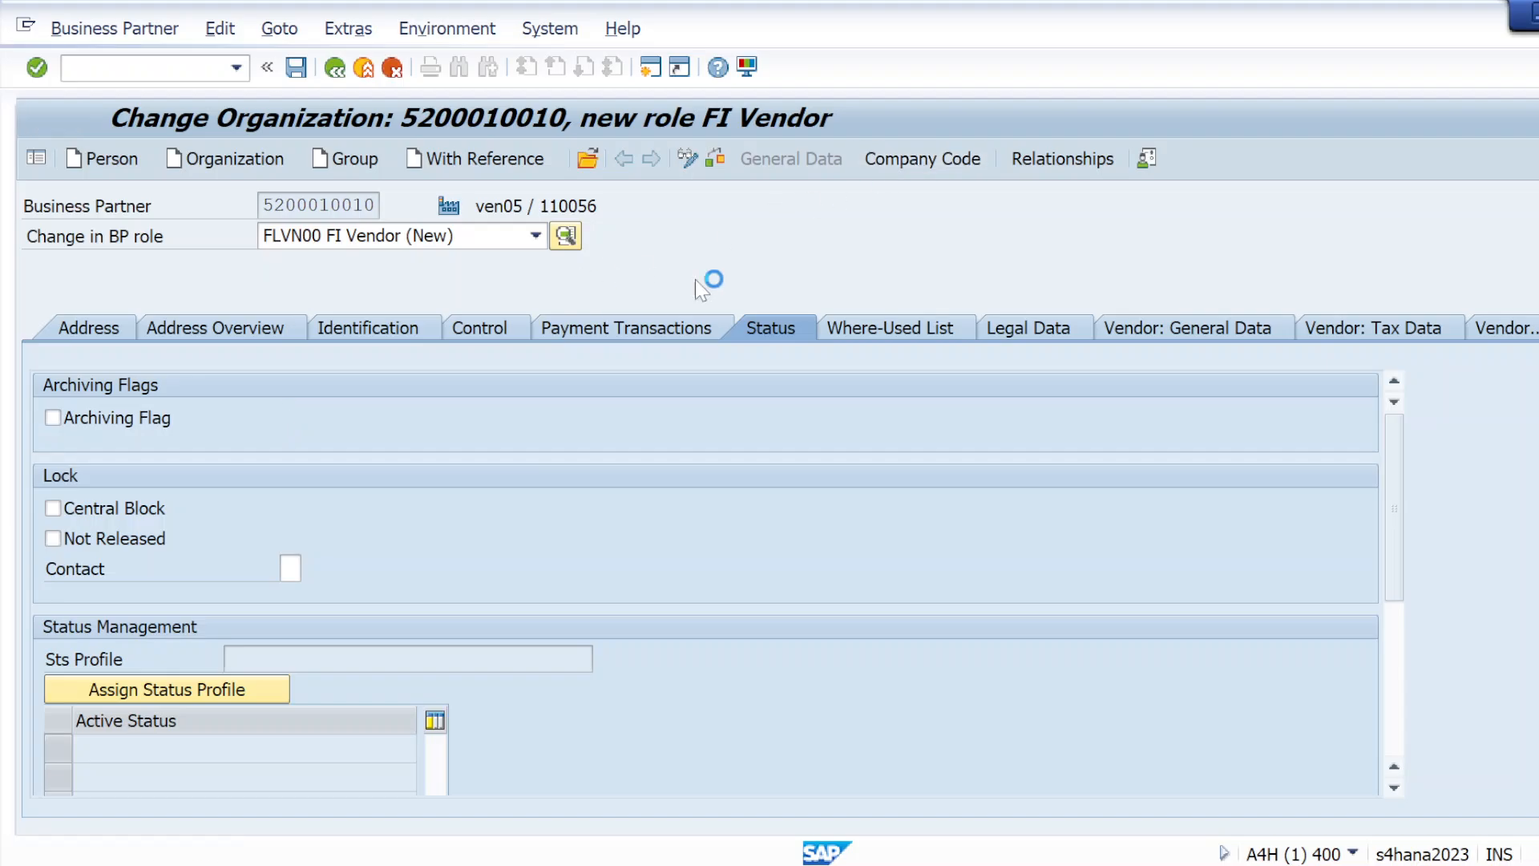
pyautogui.write('KRIP')
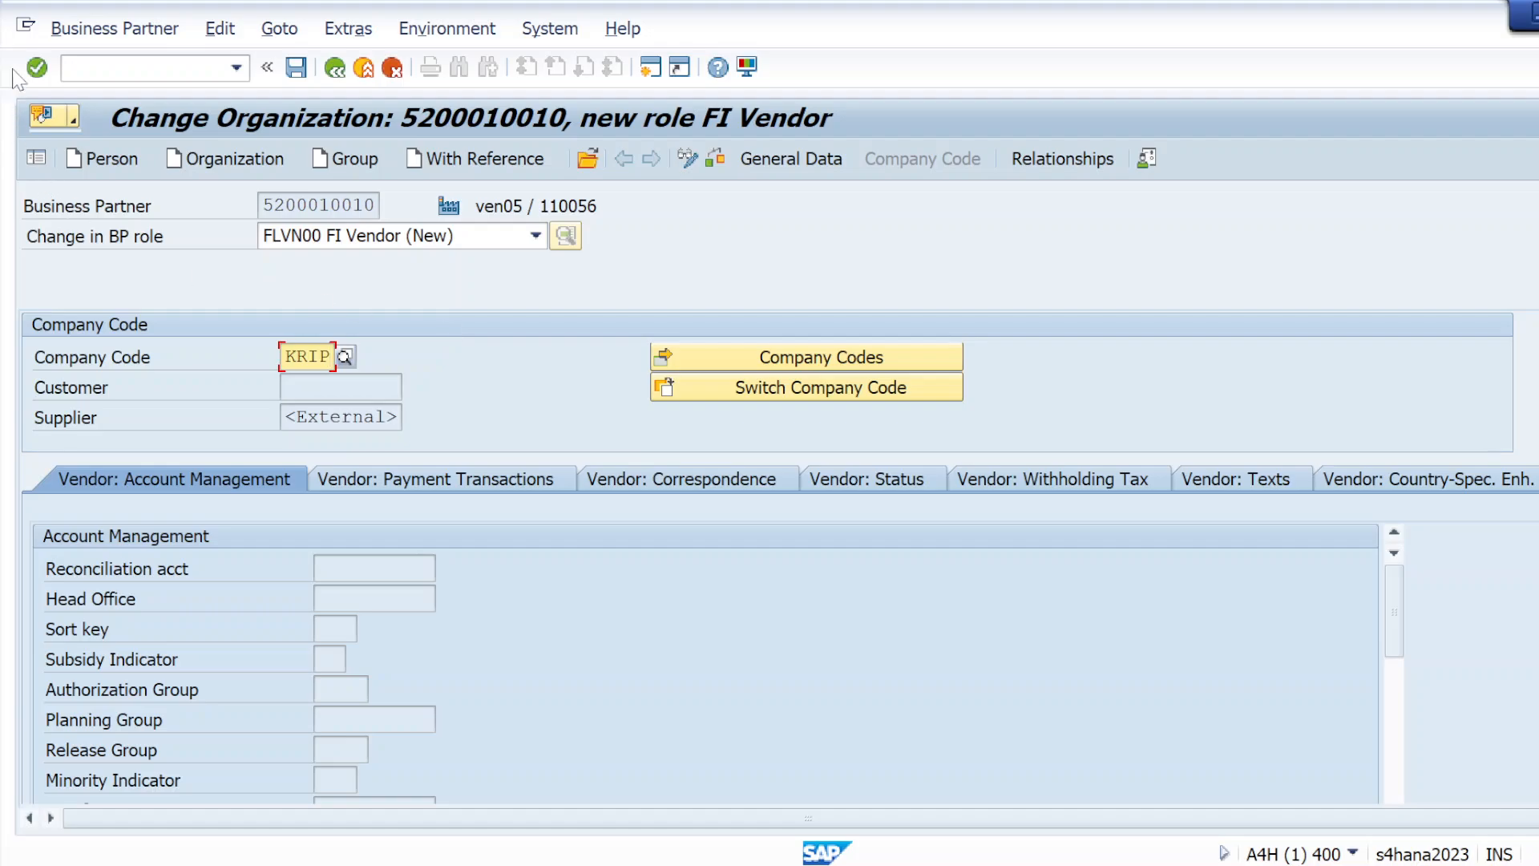
pyautogui.click(36, 67)
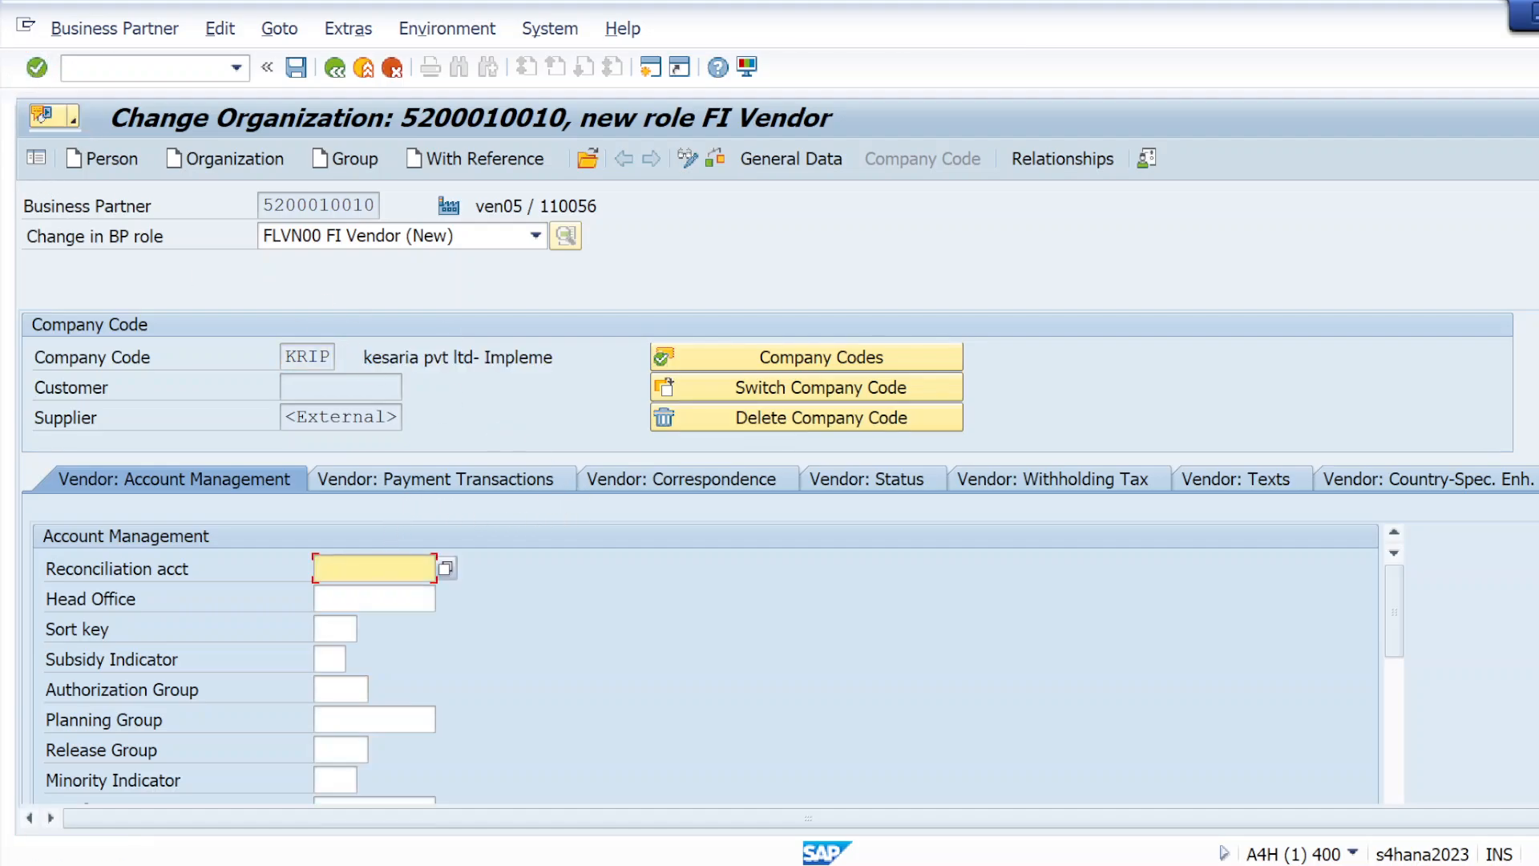
# Enter the vendor's reconciliation account and set the terms of payment to 0002
pyautogui.write('1')
pyautogui.click(367, 588)
pyautogui.click(403, 474)
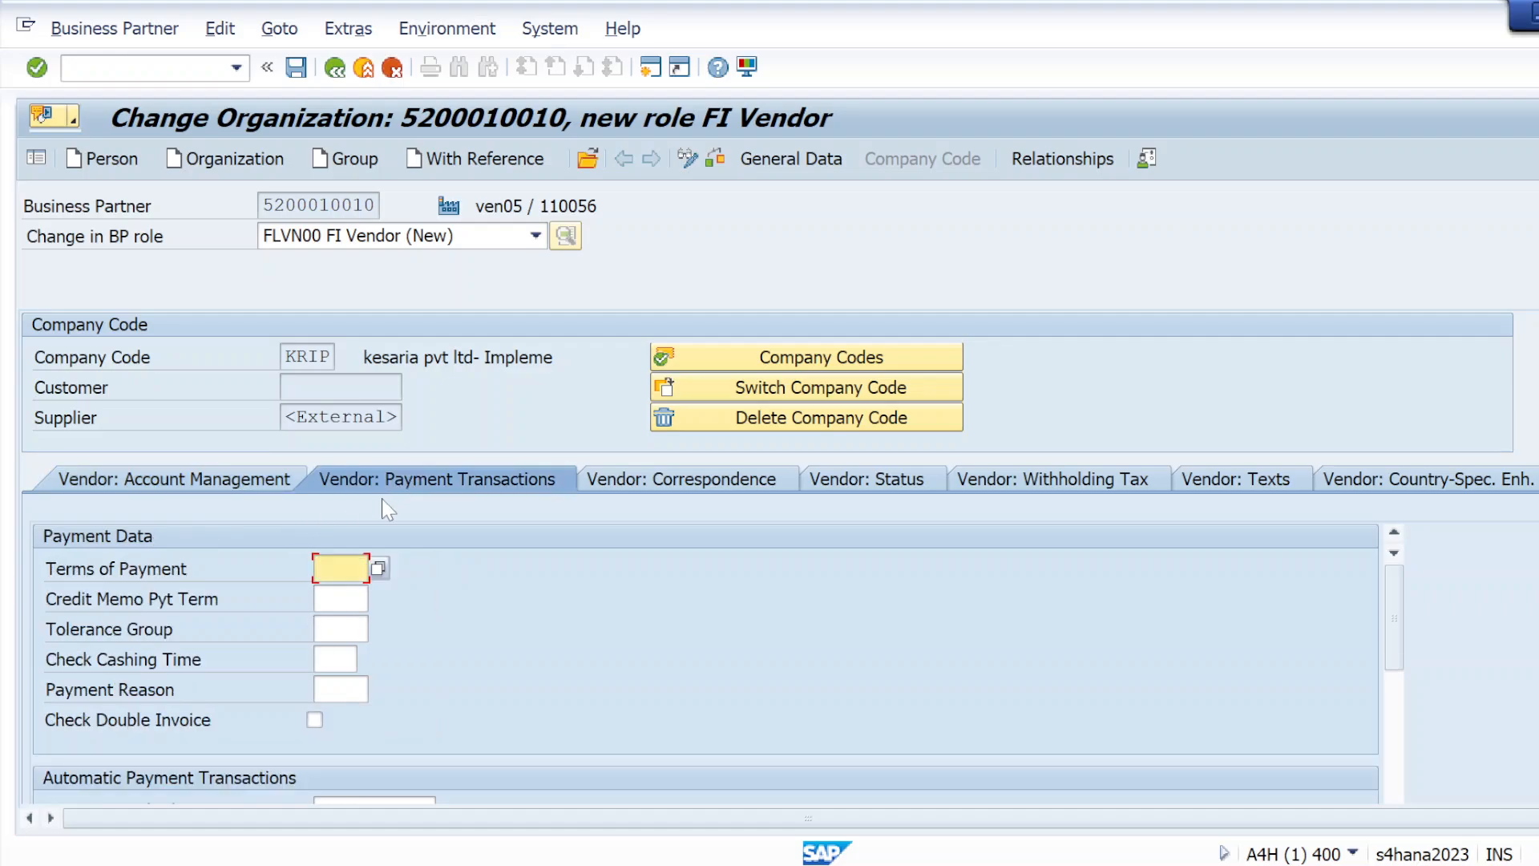
pyautogui.click(342, 590)
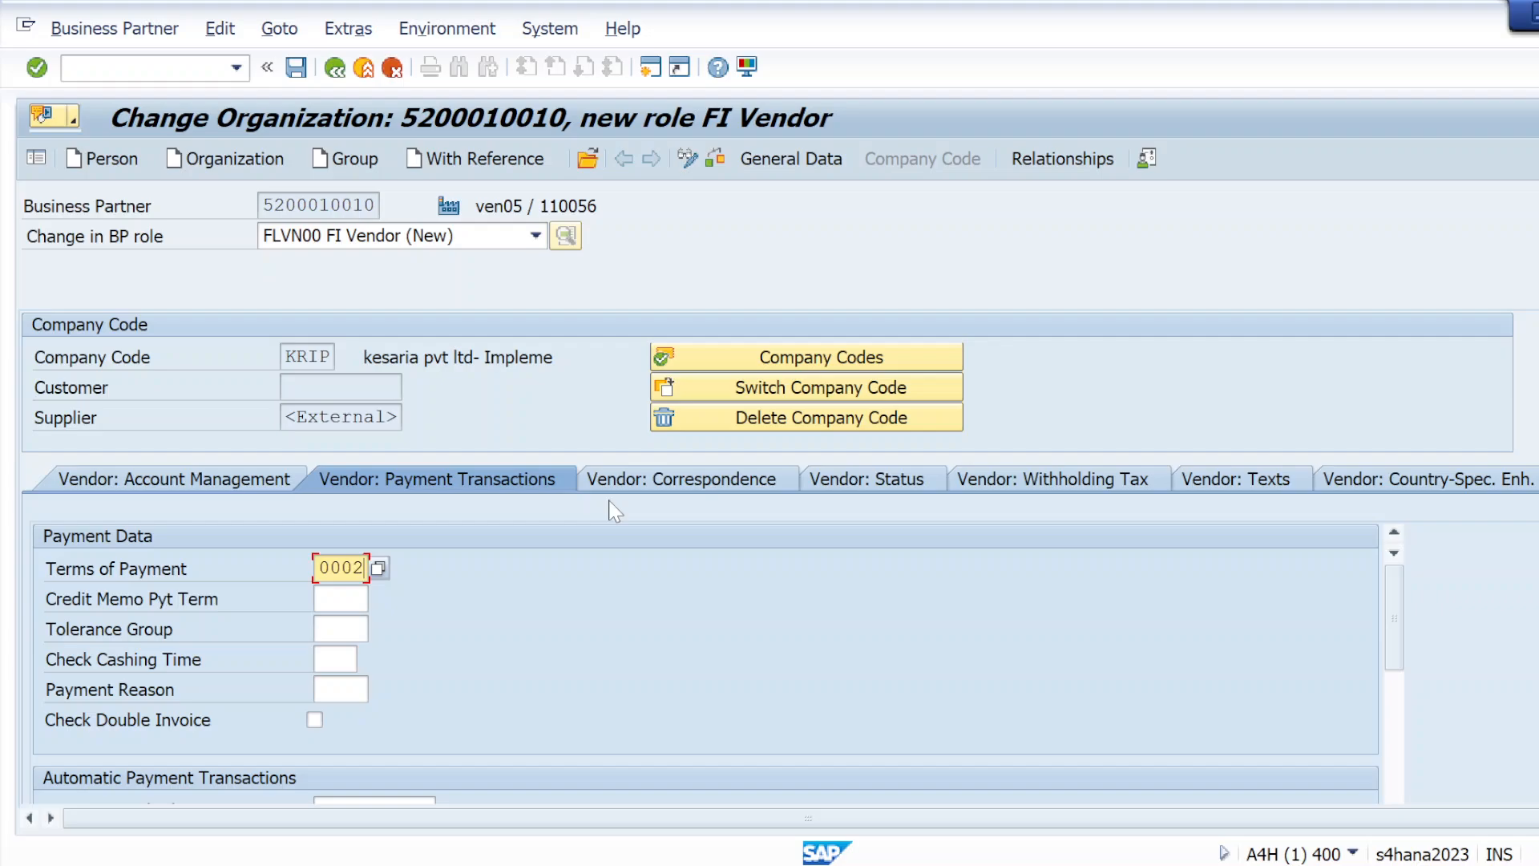
# Go through the vendor's correspondence, status and withholding tax data, and check the FI Vendor entries for completeness
pyautogui.click(644, 481)
pyautogui.click(851, 483)
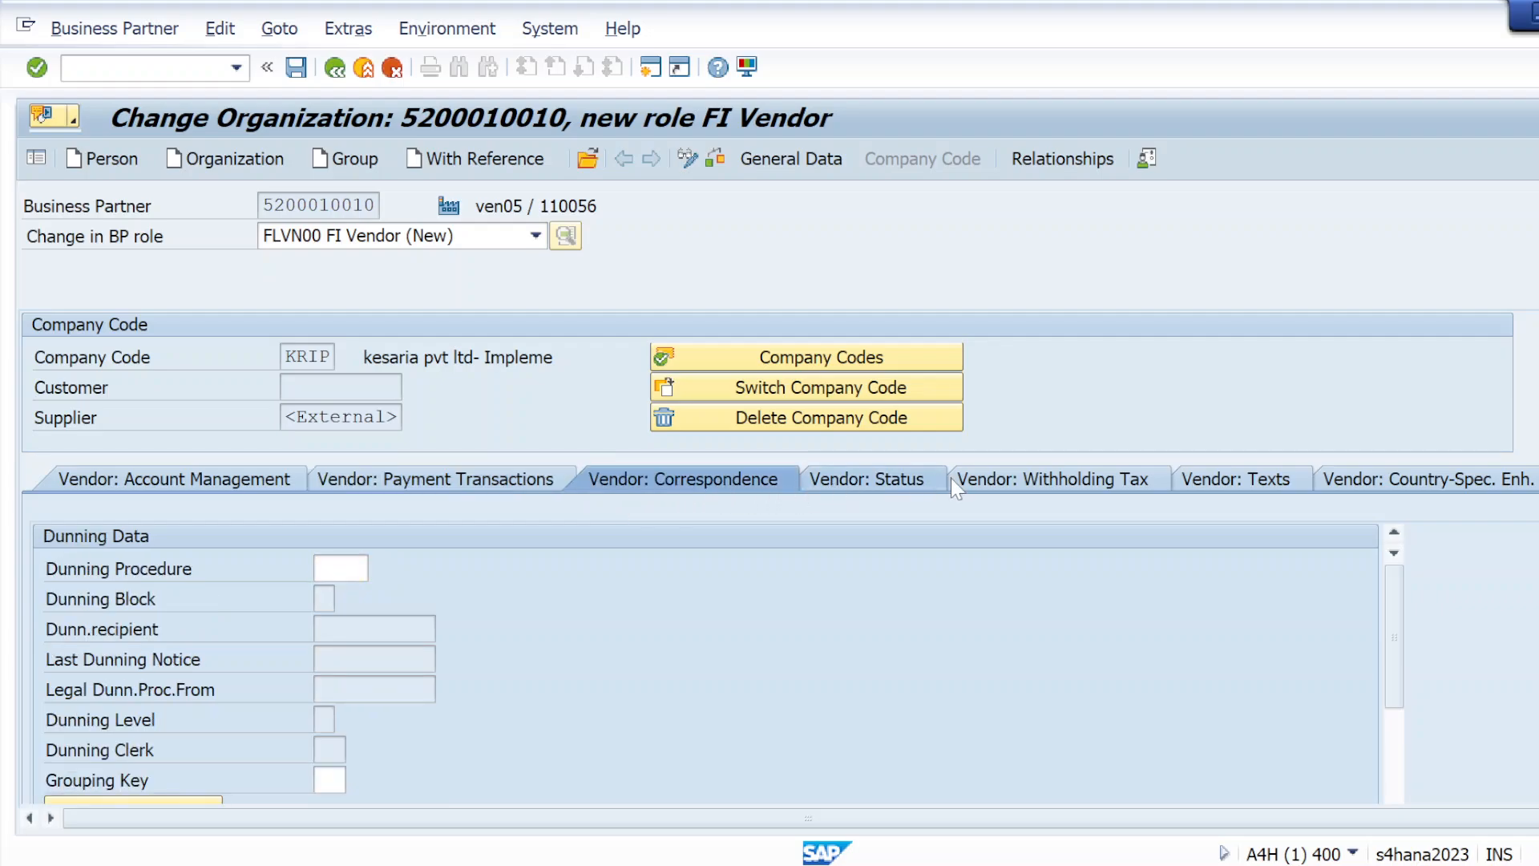
pyautogui.click(1115, 481)
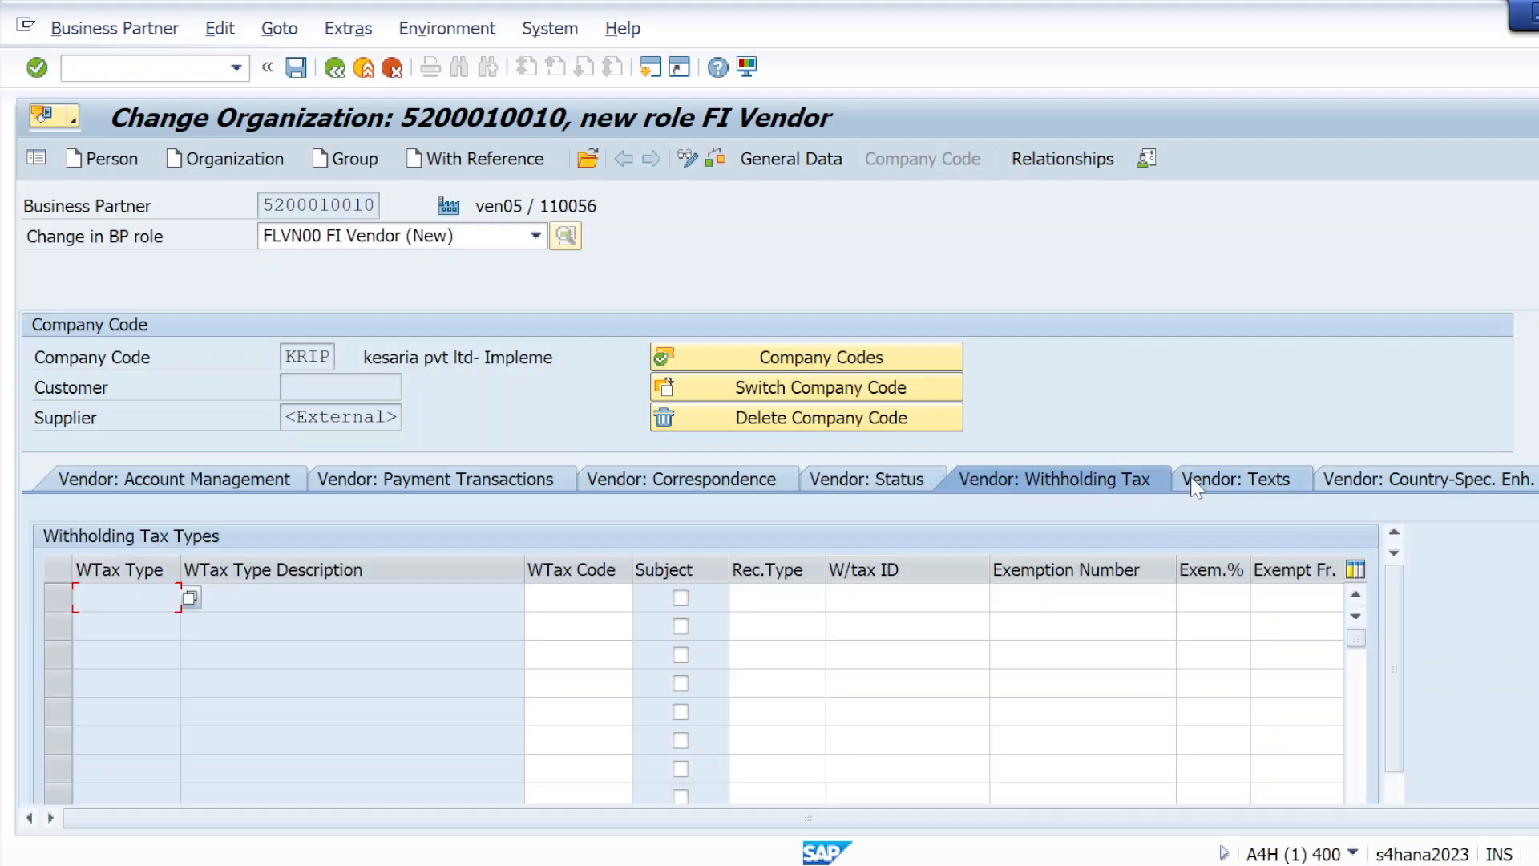
pyautogui.click(715, 158)
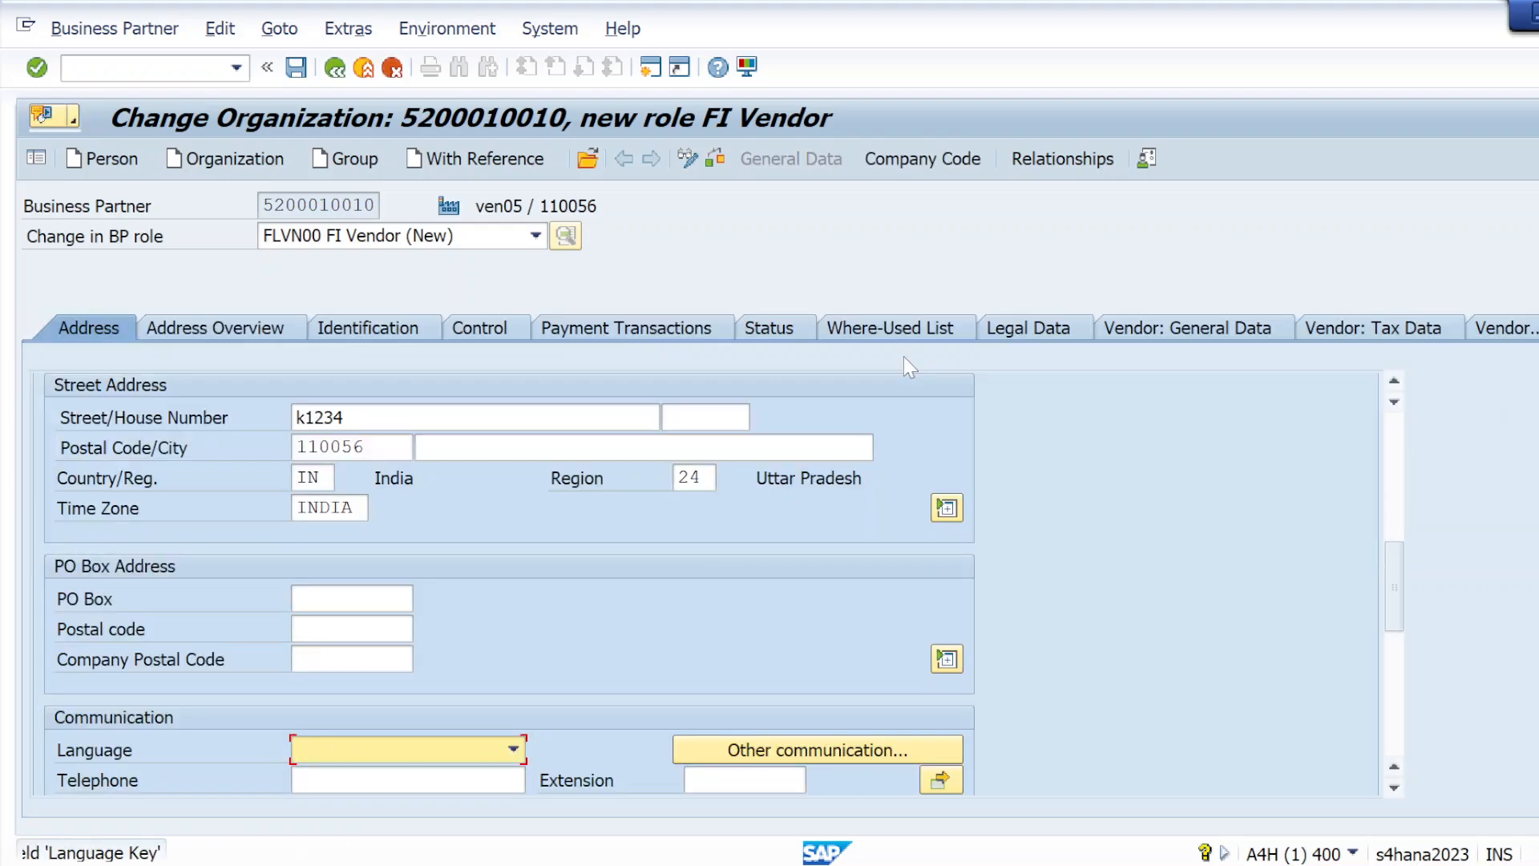
# Set the vendor's communication language to EN English, validate the address and check the entries again
pyautogui.click(513, 749)
pyautogui.scroll(-8, 350, 834)
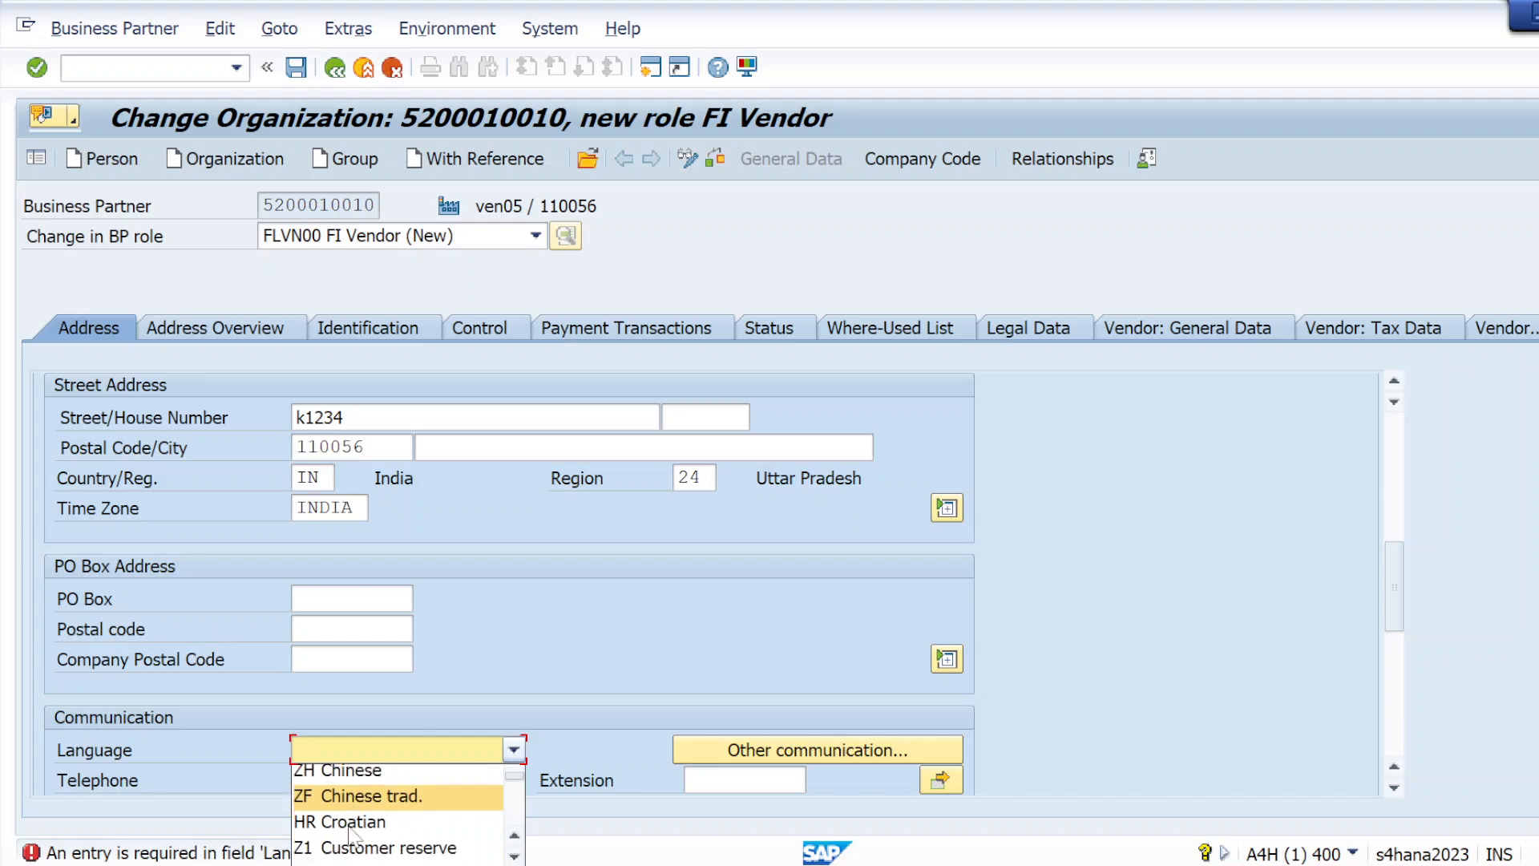
pyautogui.scroll(-1, 346, 827)
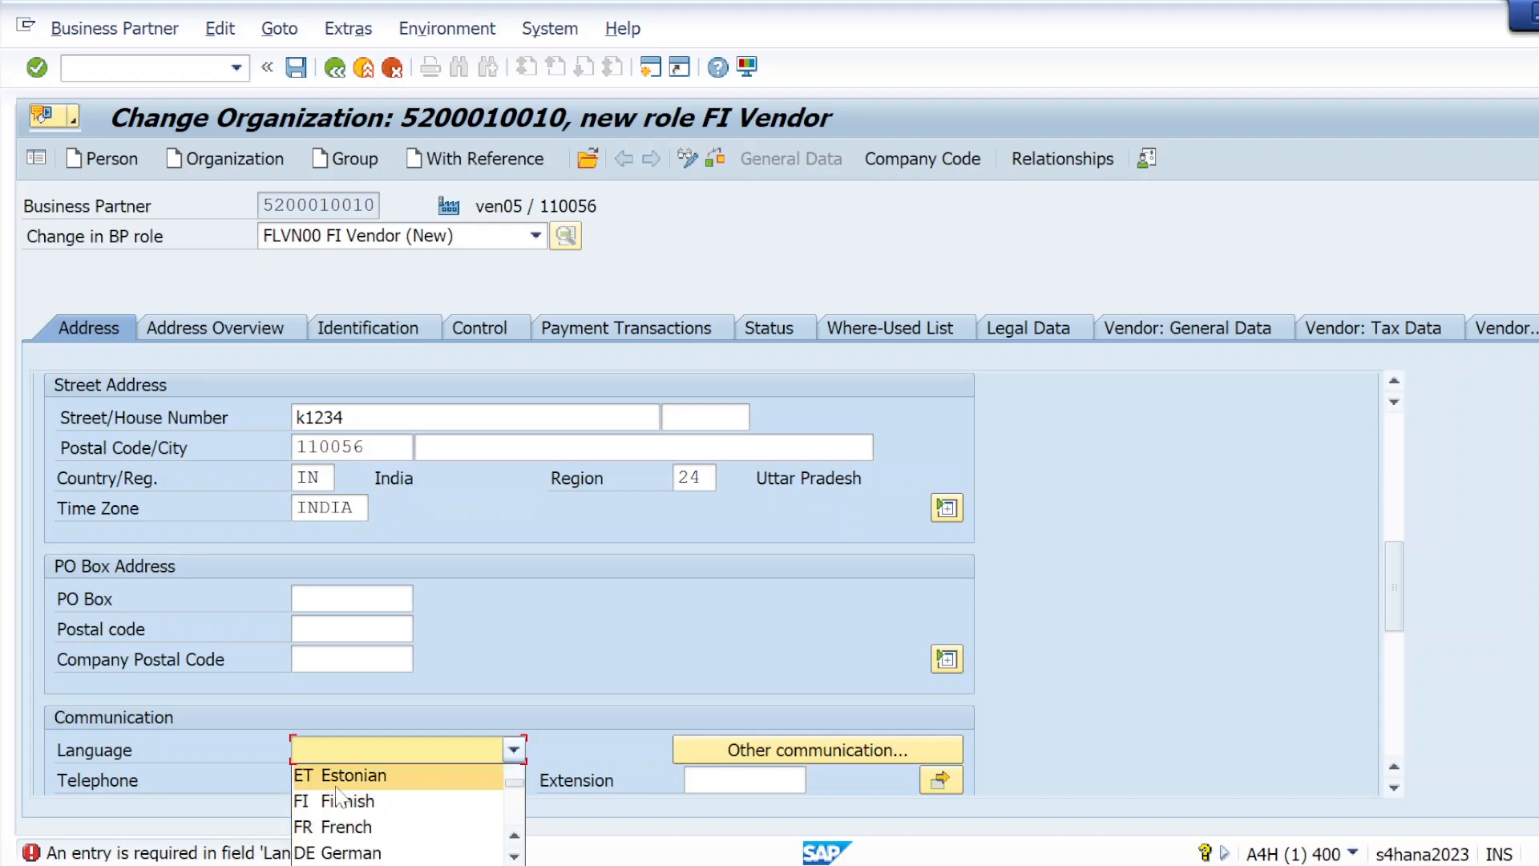
pyautogui.scroll(2, 345, 825)
pyautogui.click(345, 825)
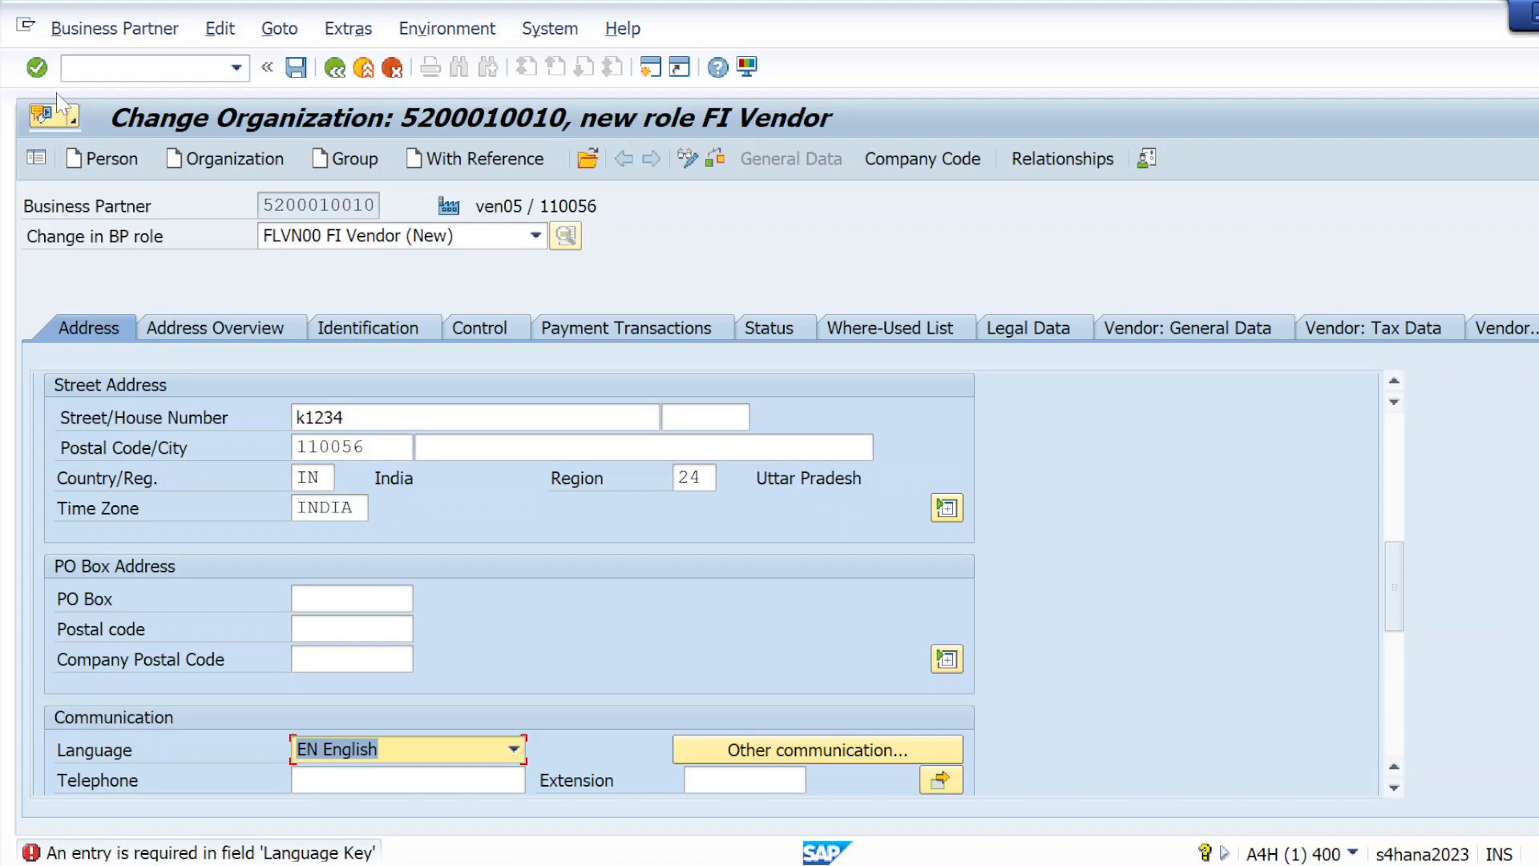
pyautogui.click(36, 69)
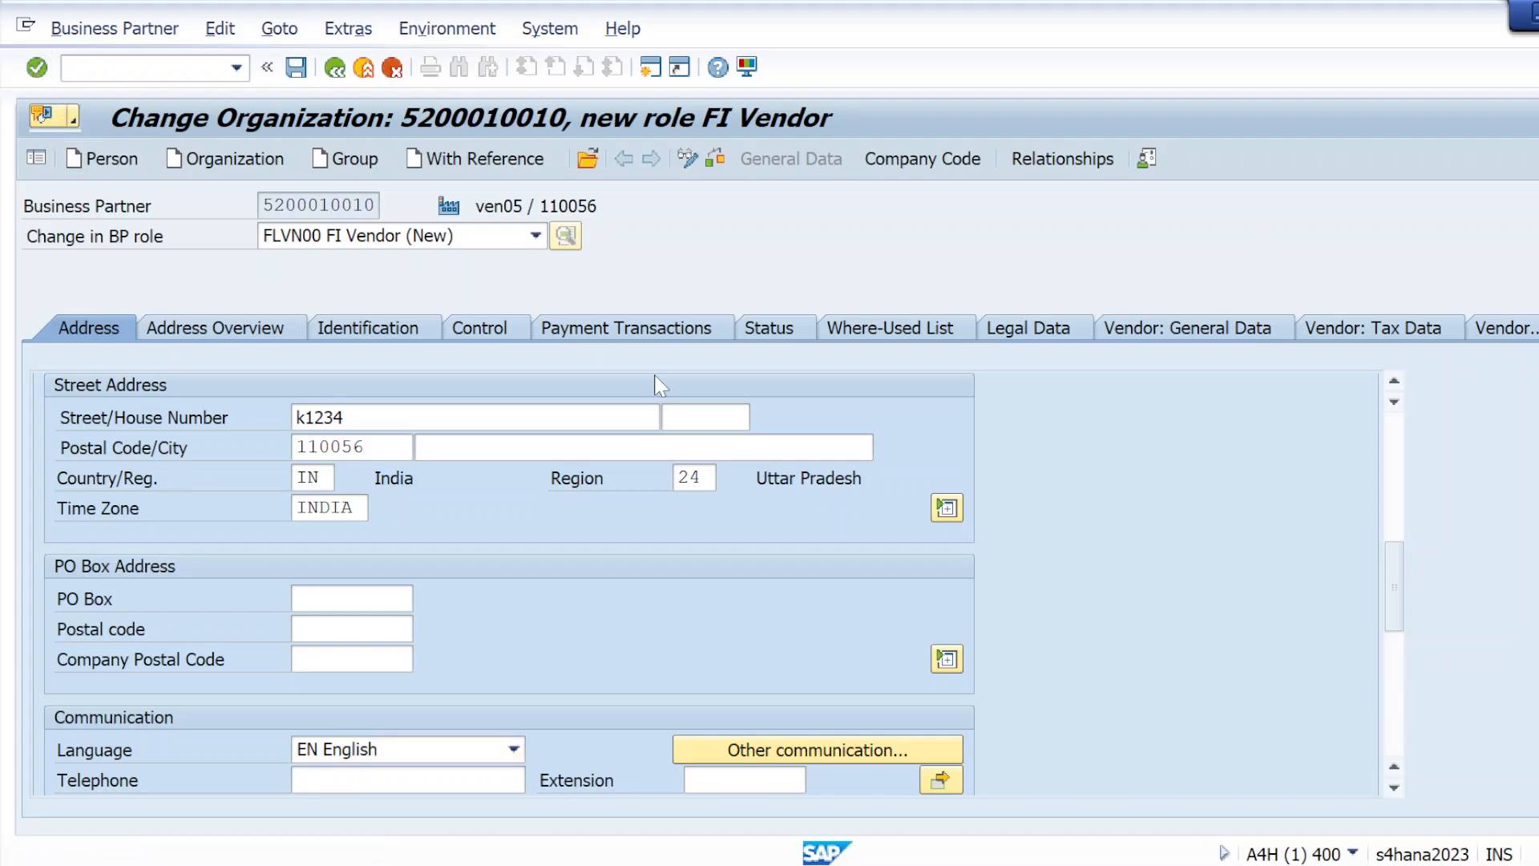
pyautogui.click(716, 167)
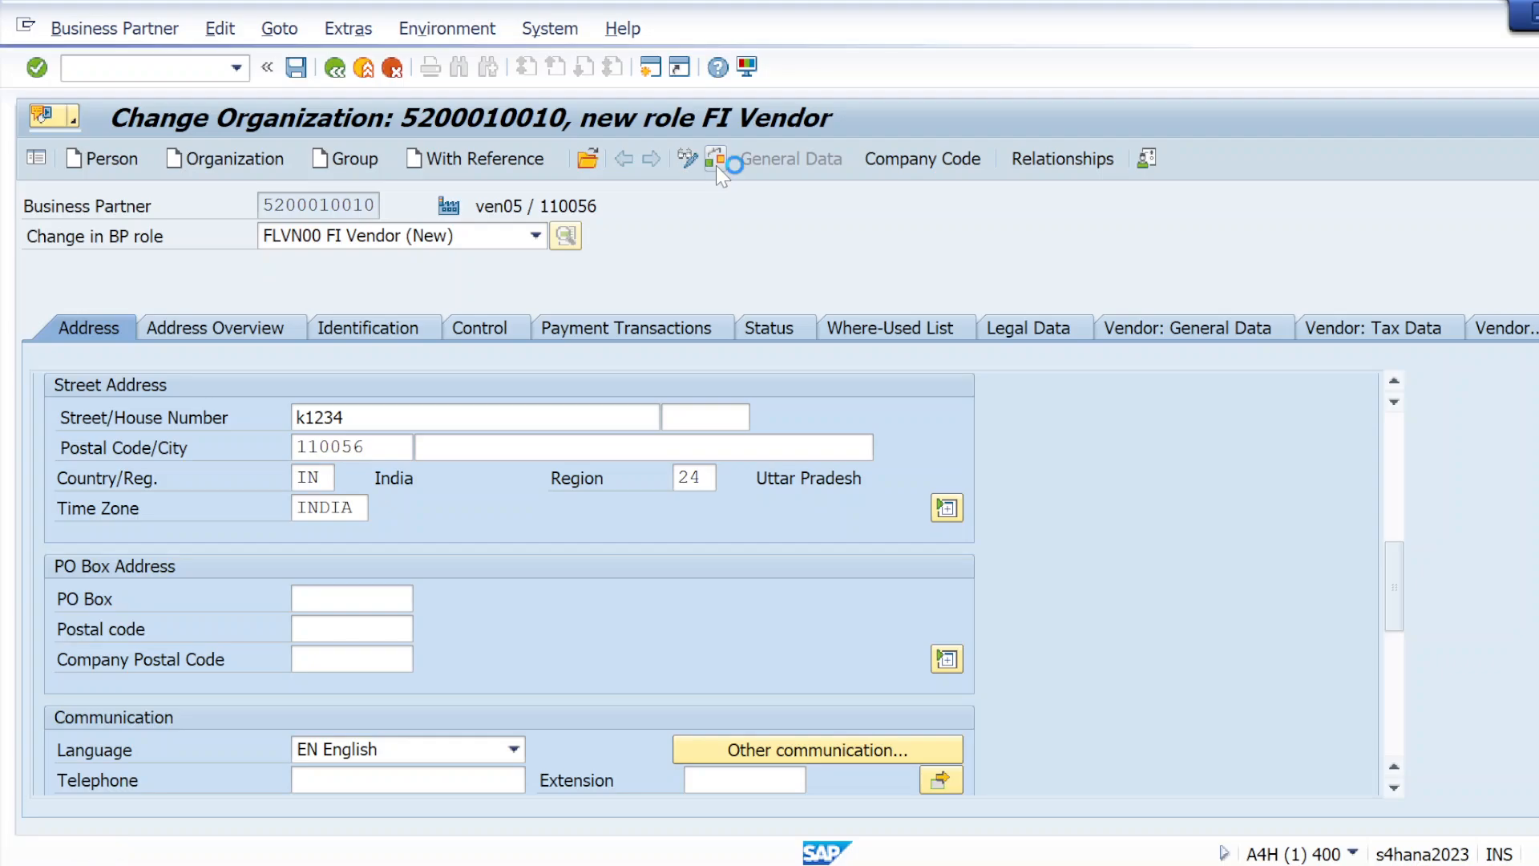
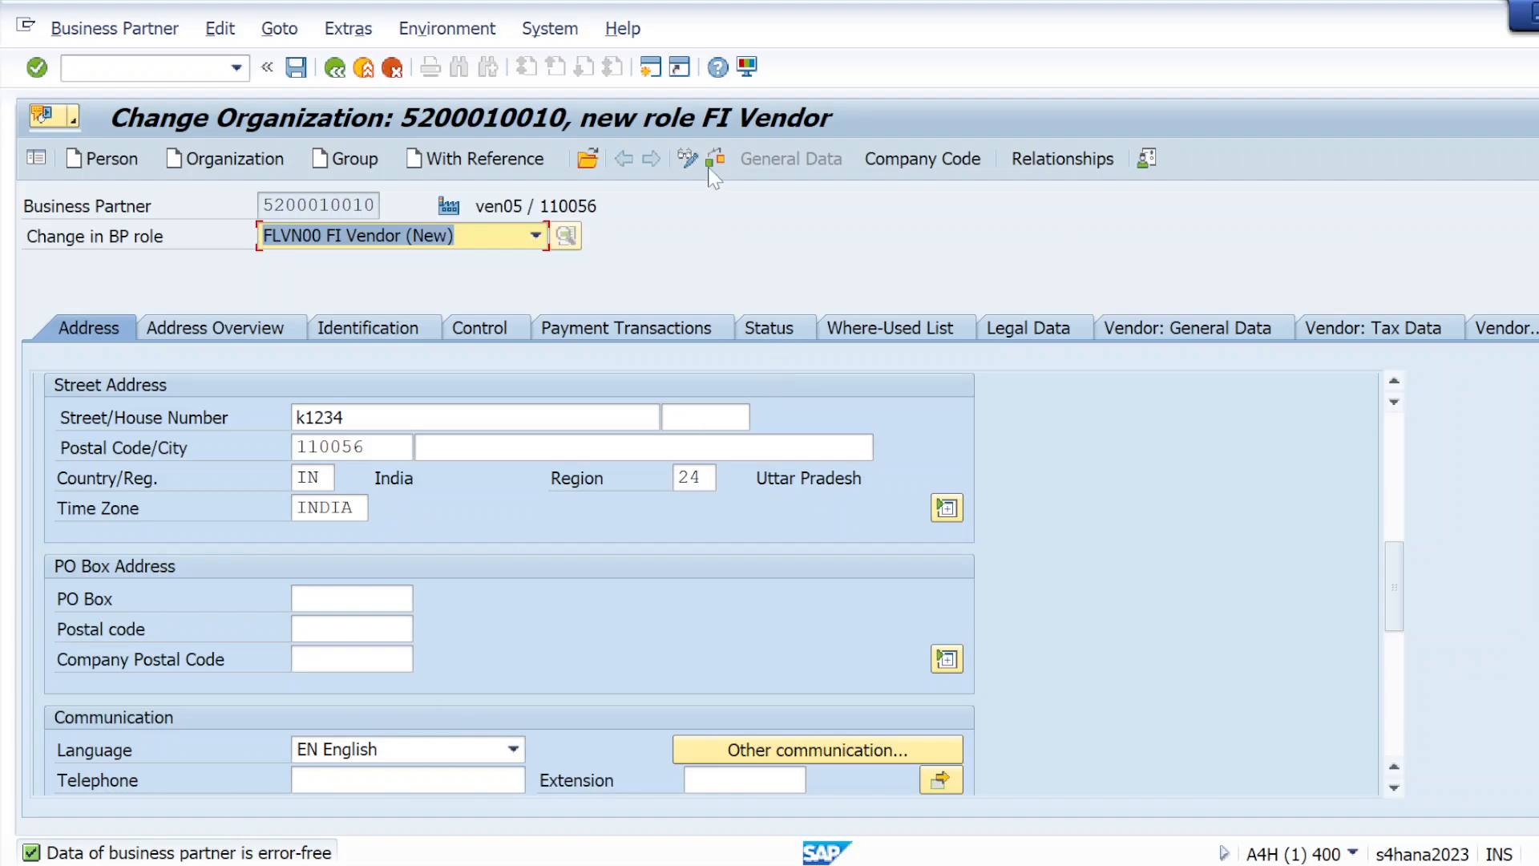
# Save the FI Vendor role, switch the business partner to display mode and check its assigned BP roles
pyautogui.click(304, 72)
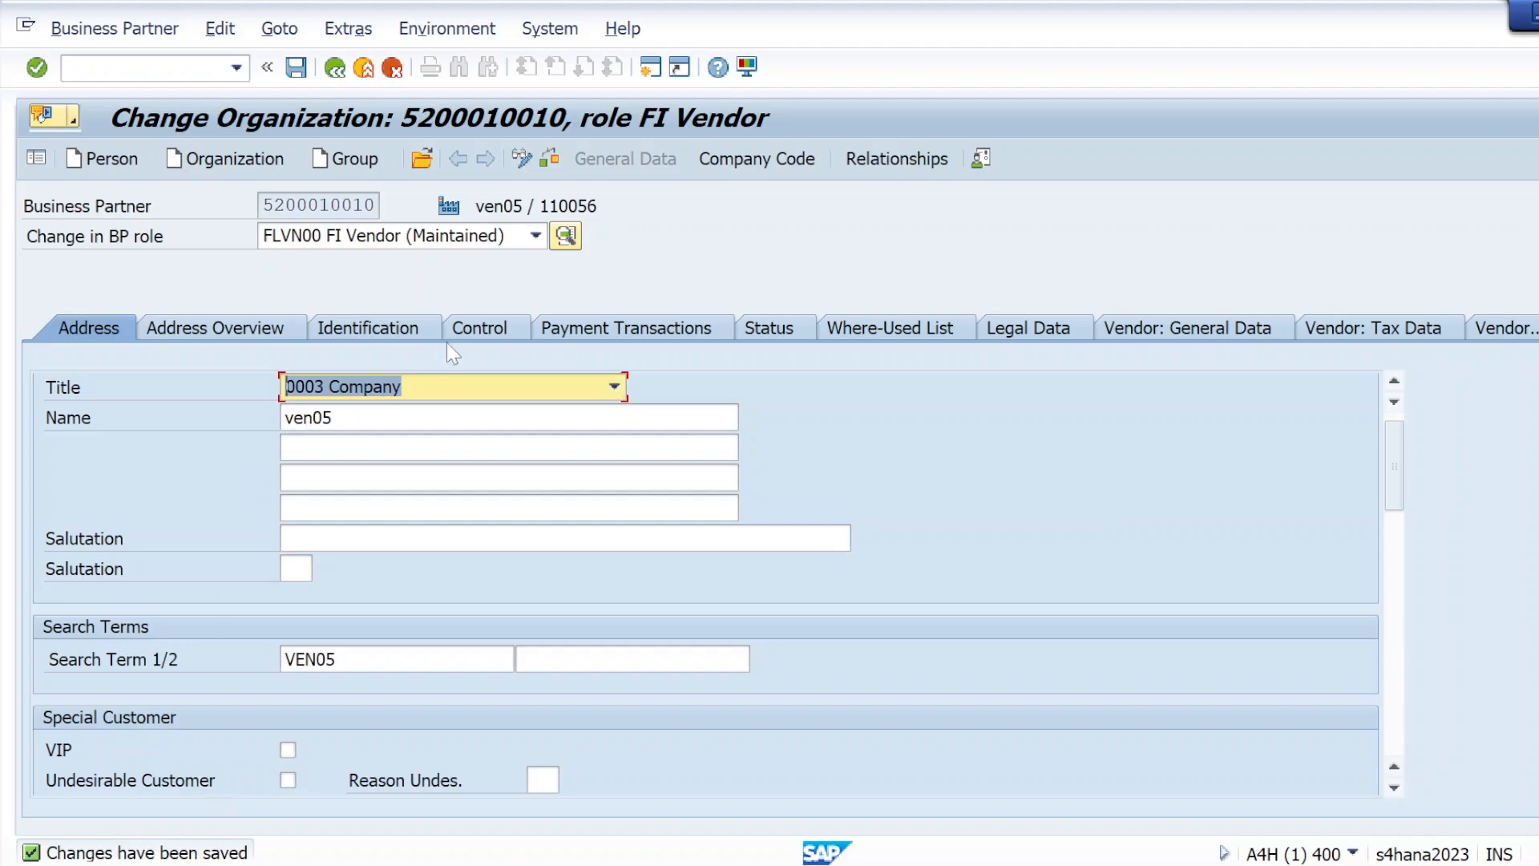
pyautogui.click(523, 160)
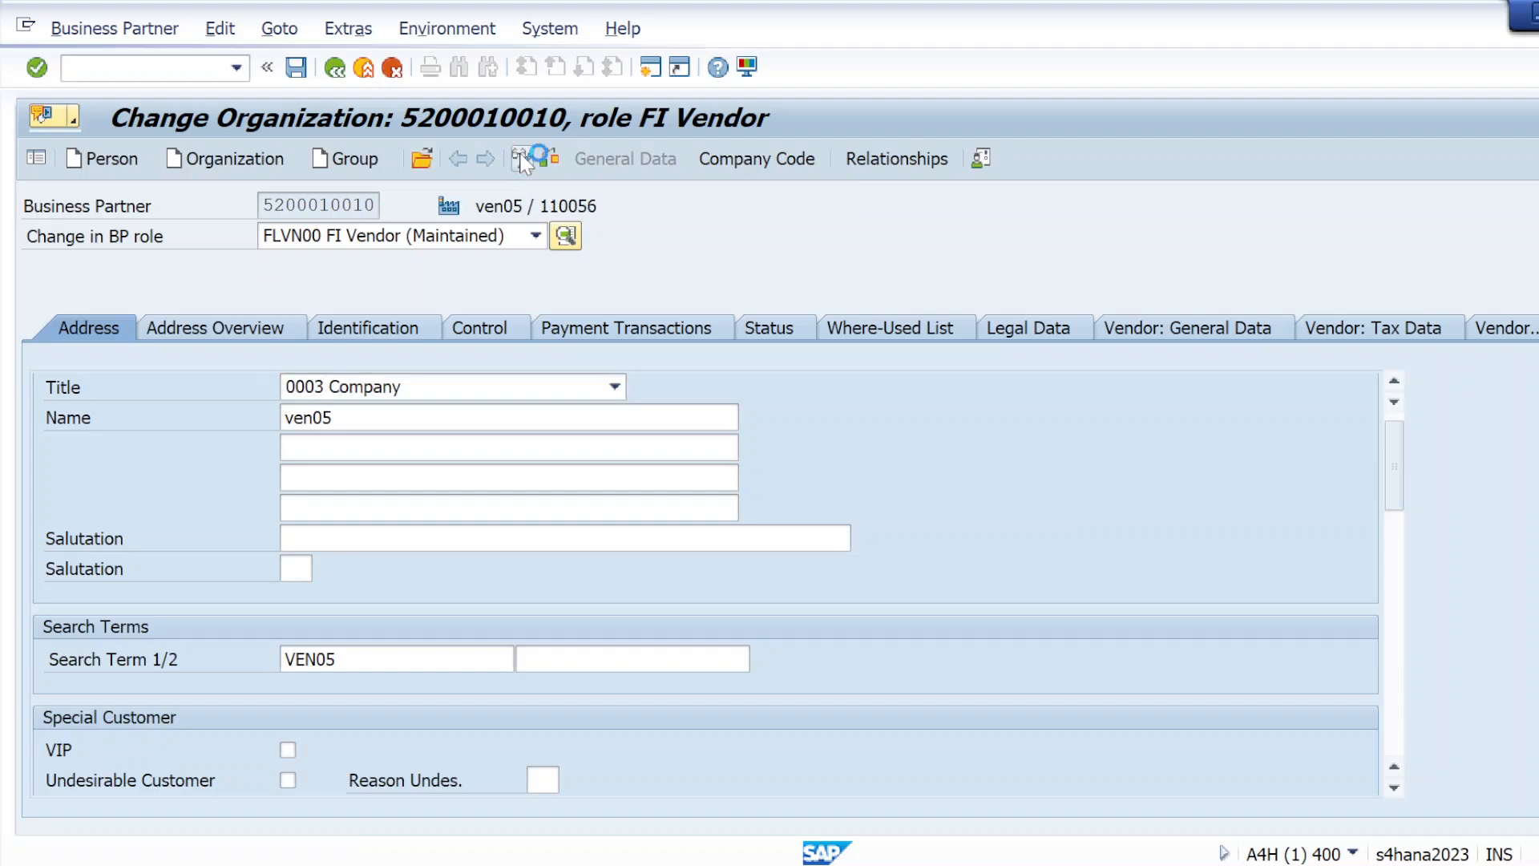
pyautogui.click(541, 238)
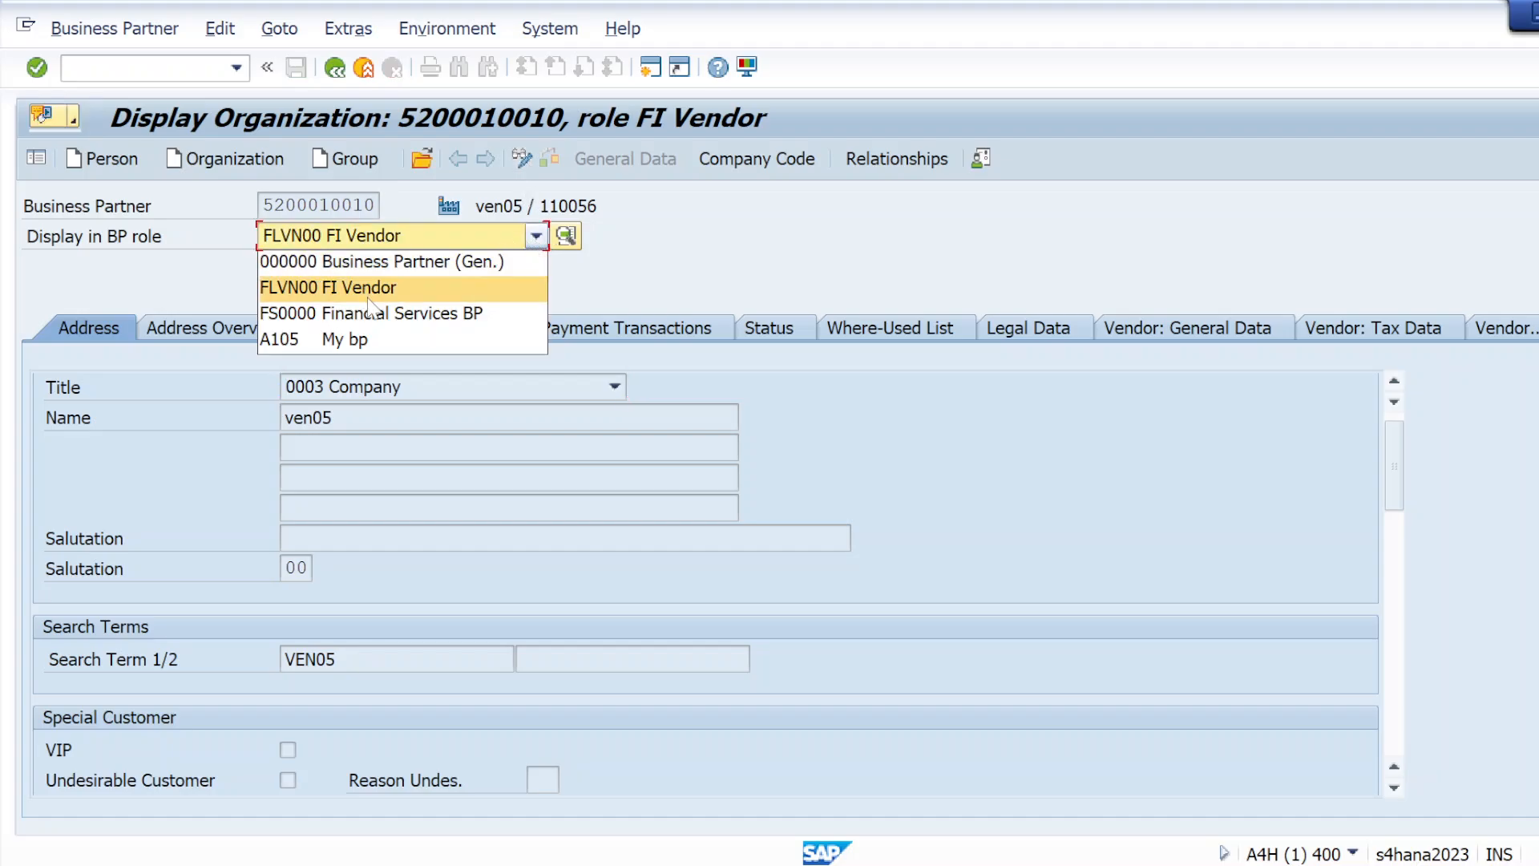
pyautogui.click(667, 285)
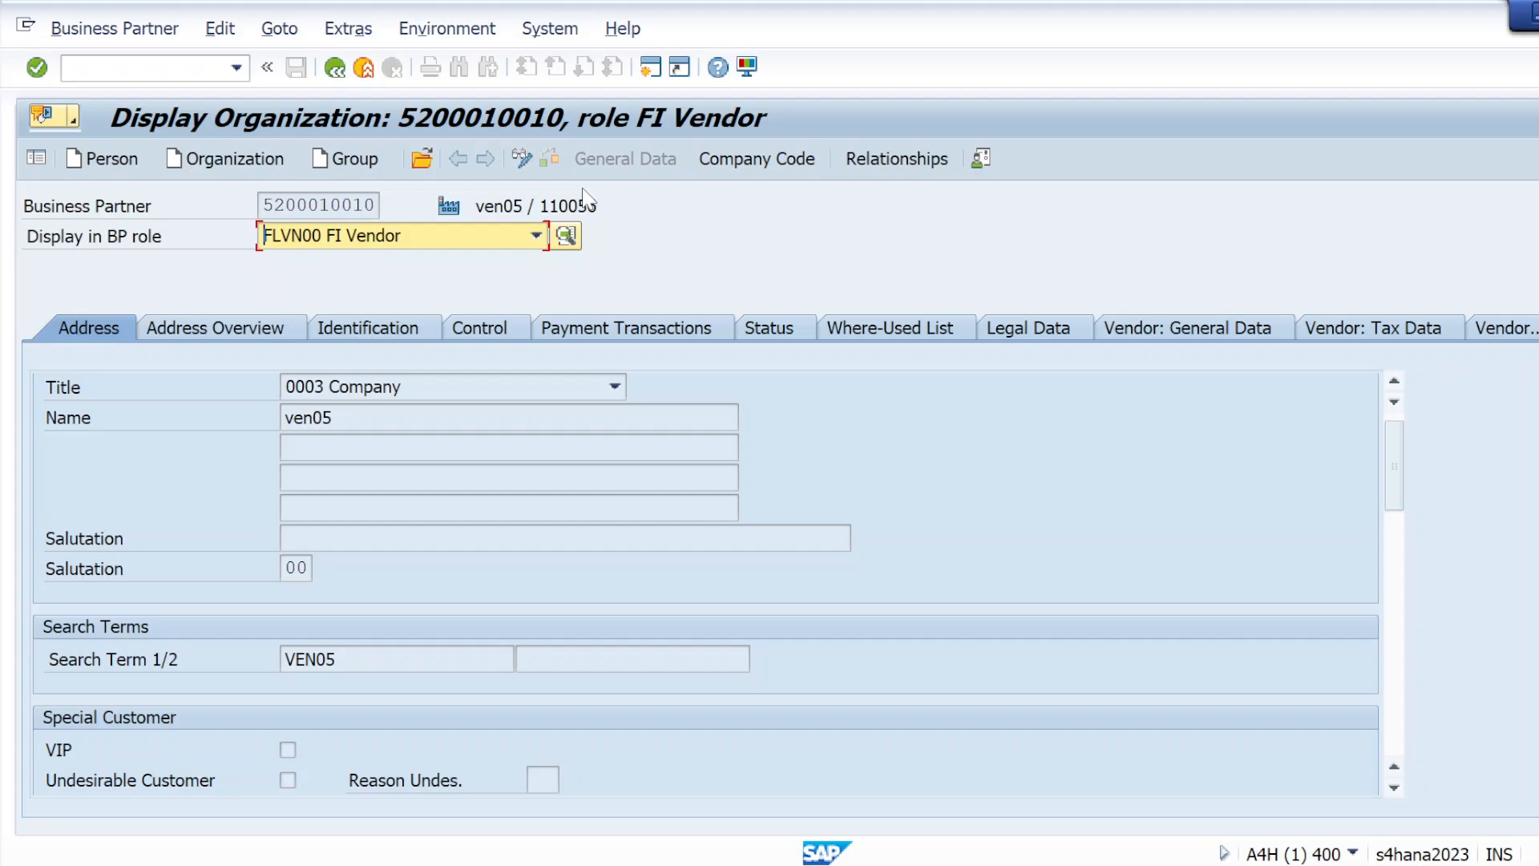
# Return the business partner to change mode and browse the BP roles available for it
pyautogui.click(522, 154)
pyautogui.click(536, 237)
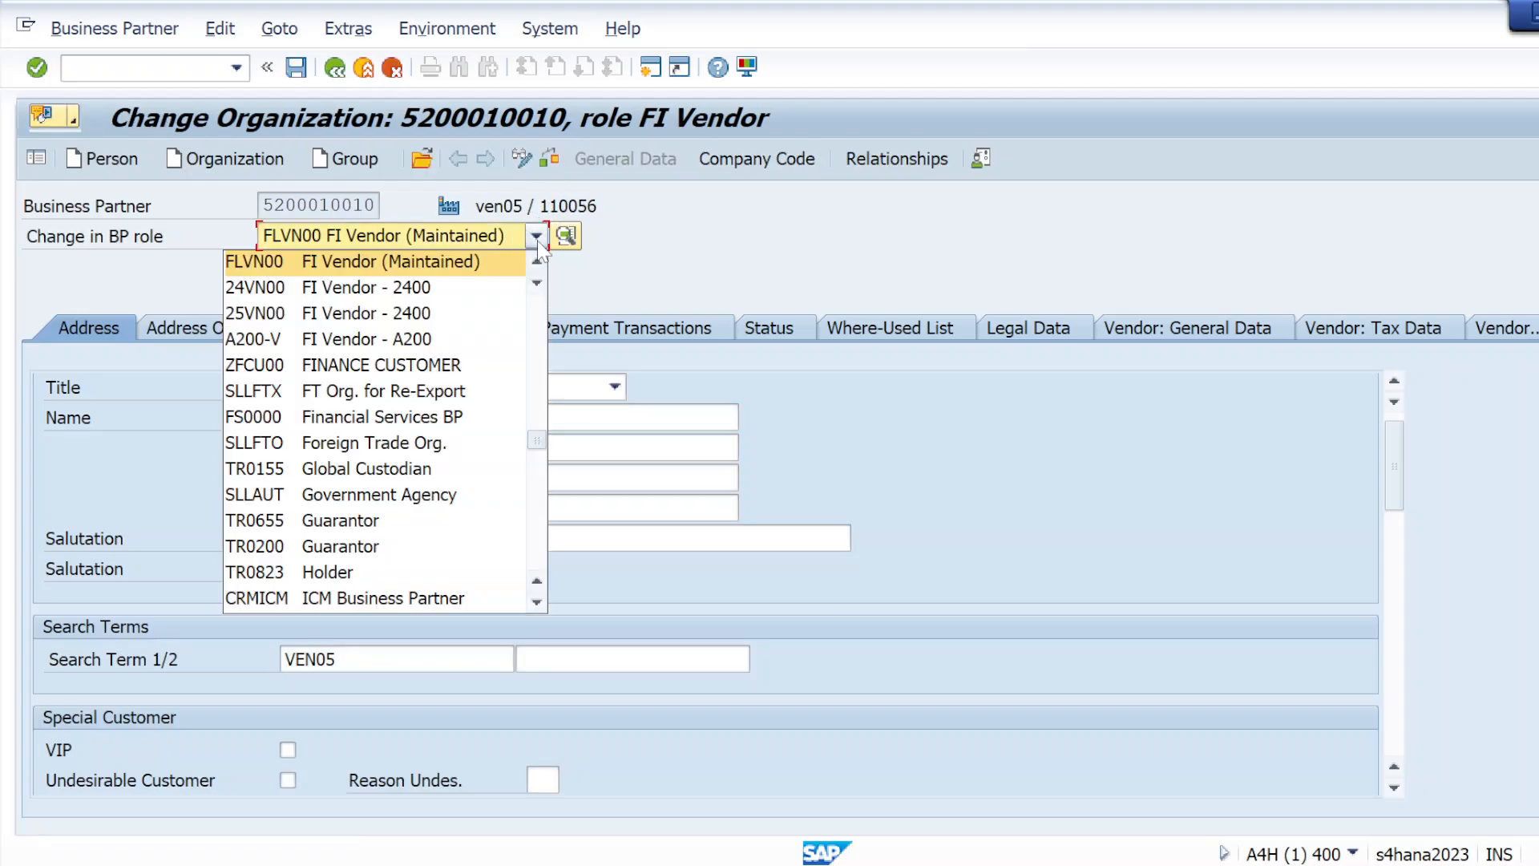
pyautogui.scroll(-4, 377, 557)
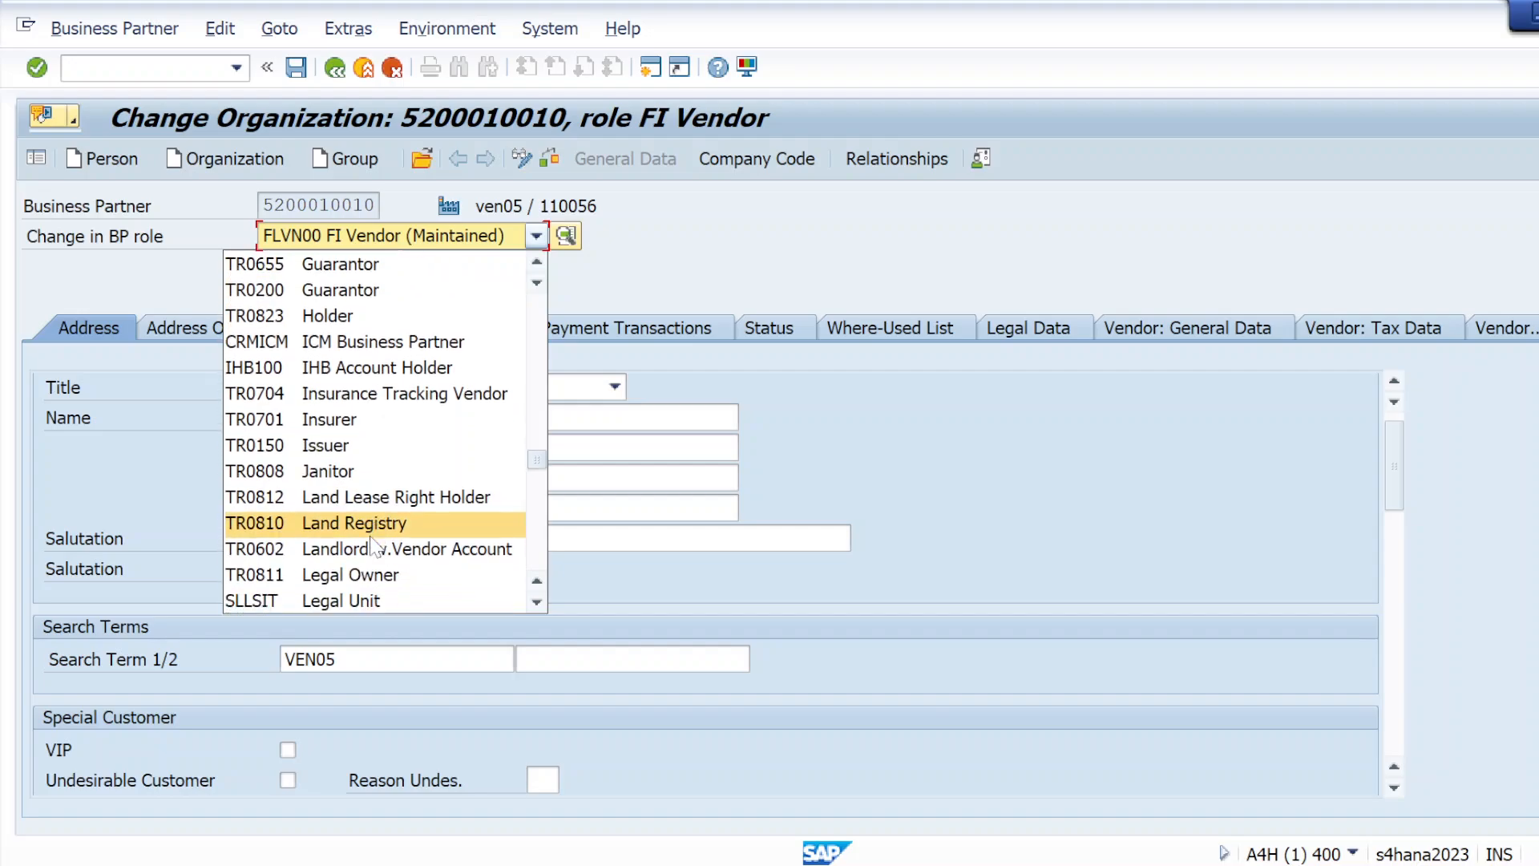
pyautogui.scroll(-7, 374, 548)
pyautogui.press('Escape')
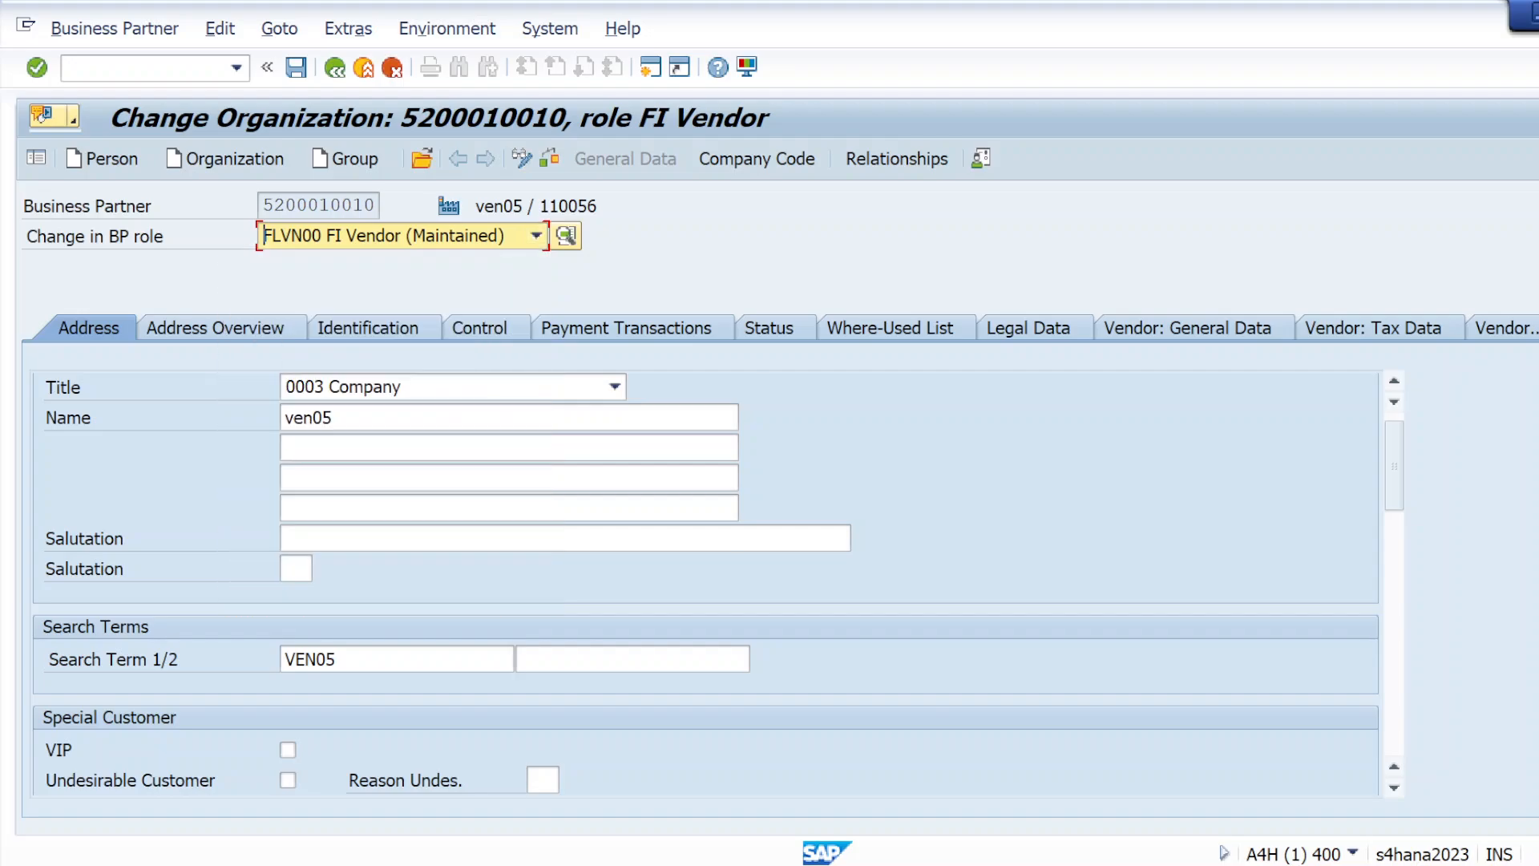
# Switch to the PDF notes in Chrome, review the general, finance and purchase views required in SAP MM, and return to SAP
pyautogui.hotkey('alt', 'Tab')
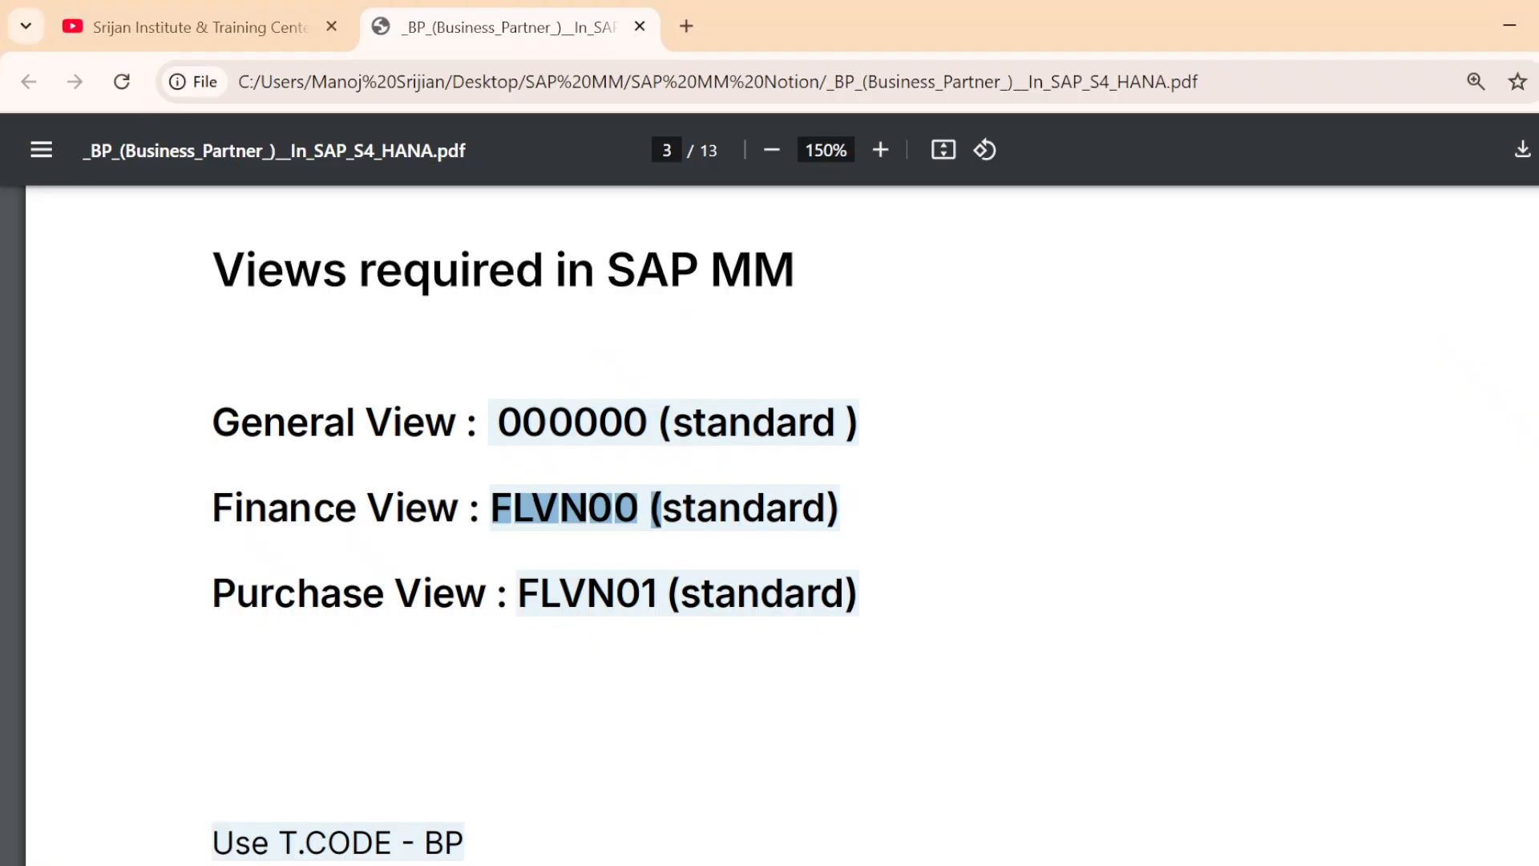
pyautogui.moveTo(458, 423); pyautogui.dragTo(213, 424)
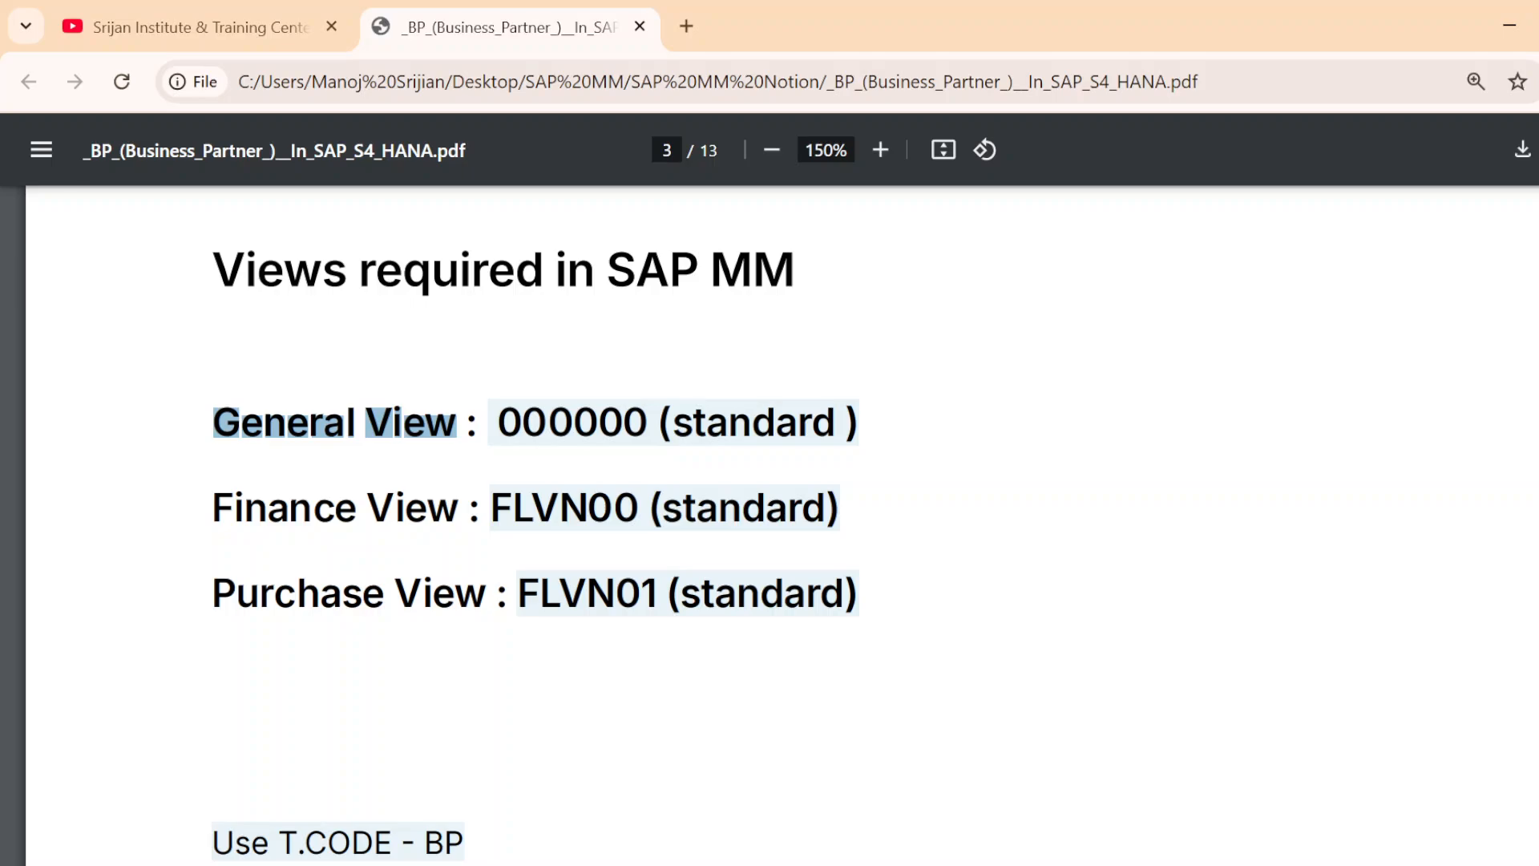
pyautogui.moveTo(460, 510); pyautogui.dragTo(213, 510)
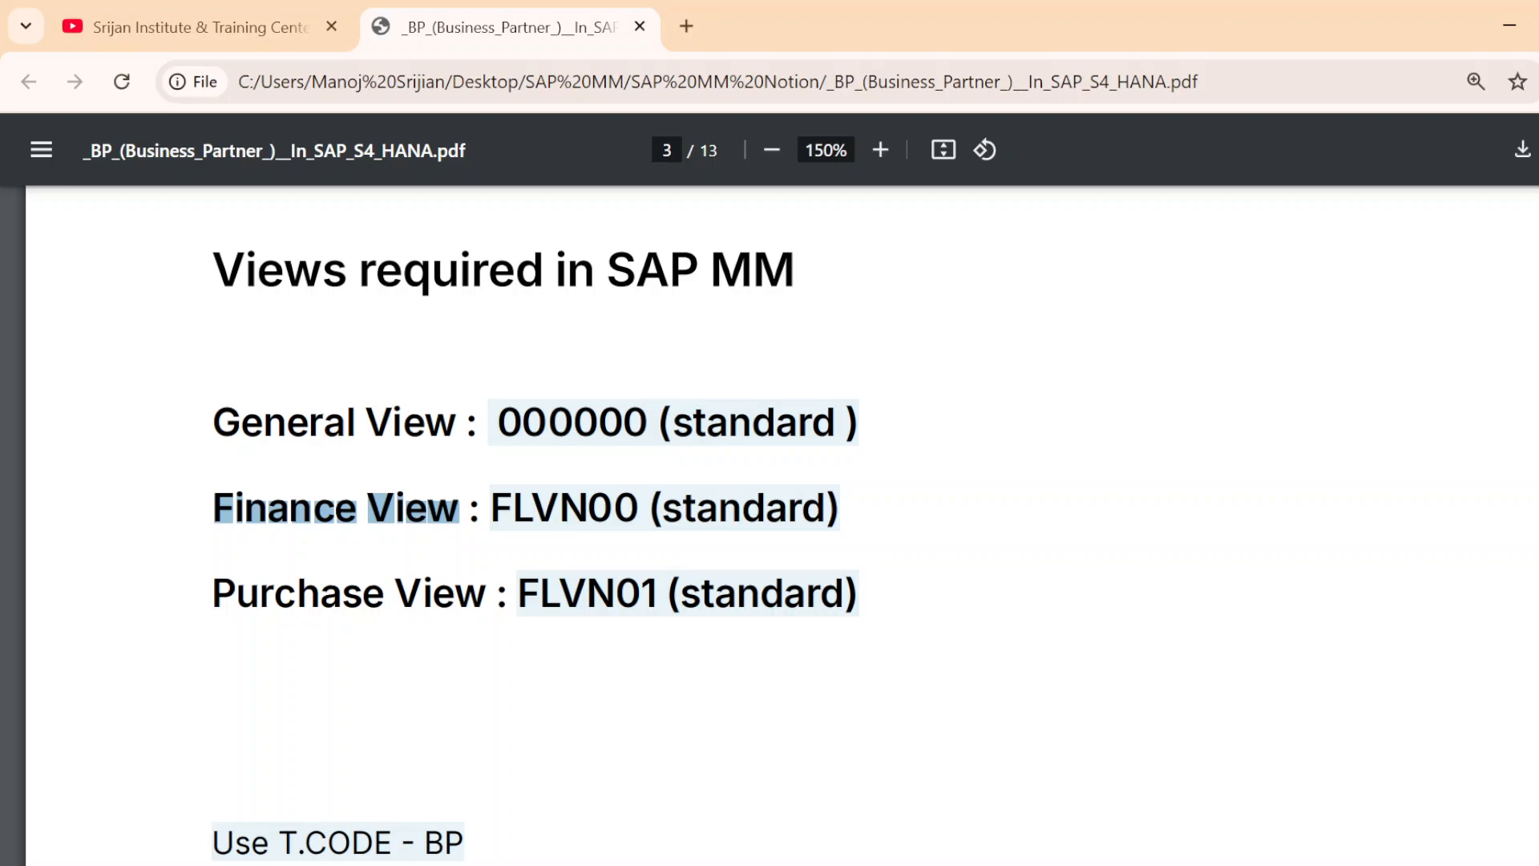
pyautogui.moveTo(637, 509); pyautogui.dragTo(533, 510)
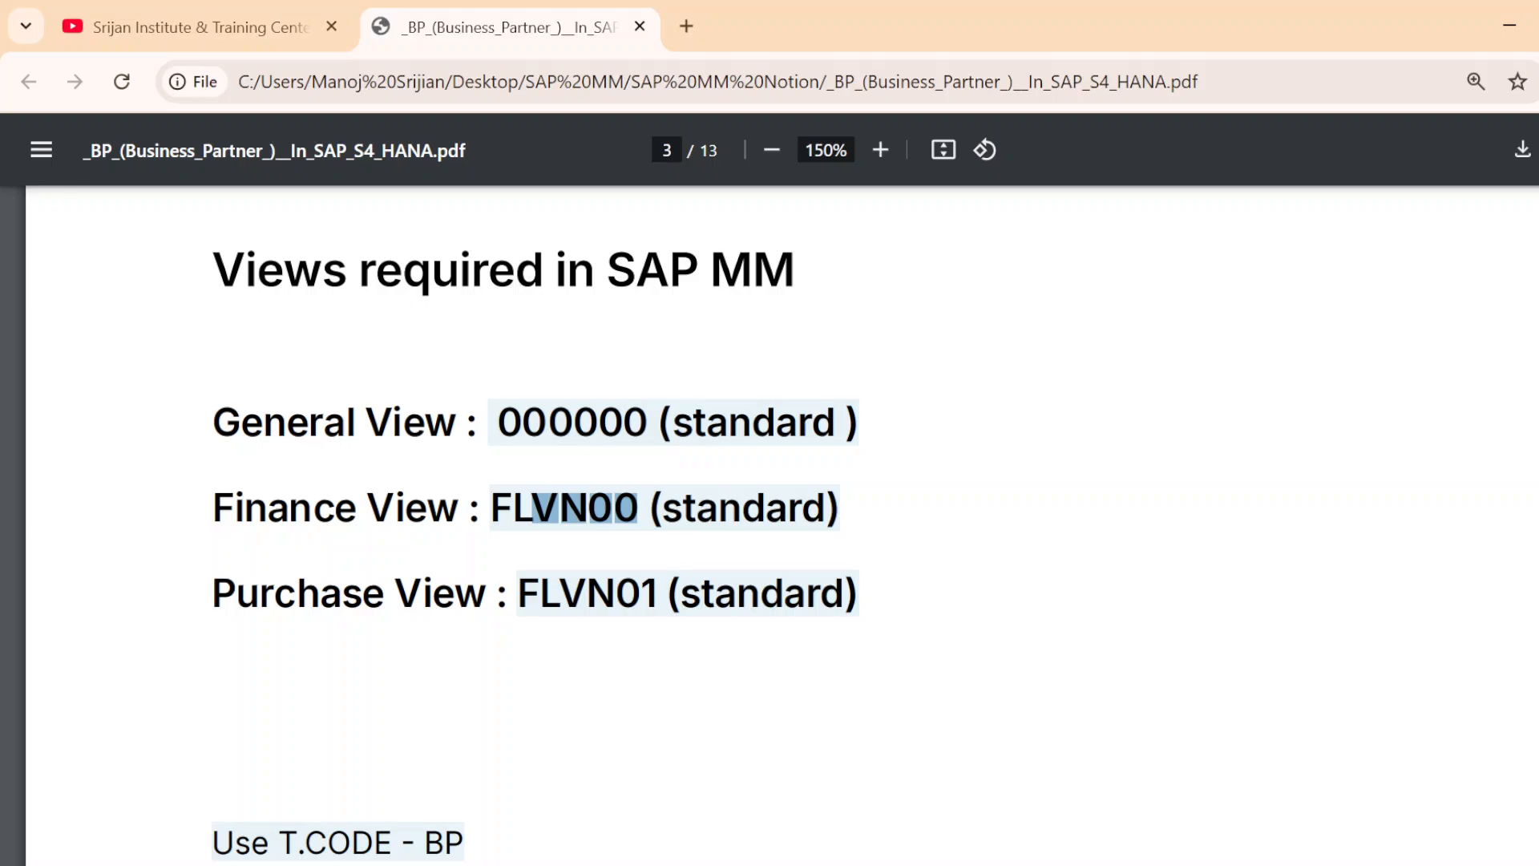
pyautogui.moveTo(487, 593); pyautogui.dragTo(214, 593)
pyautogui.moveTo(656, 593); pyautogui.dragTo(519, 593)
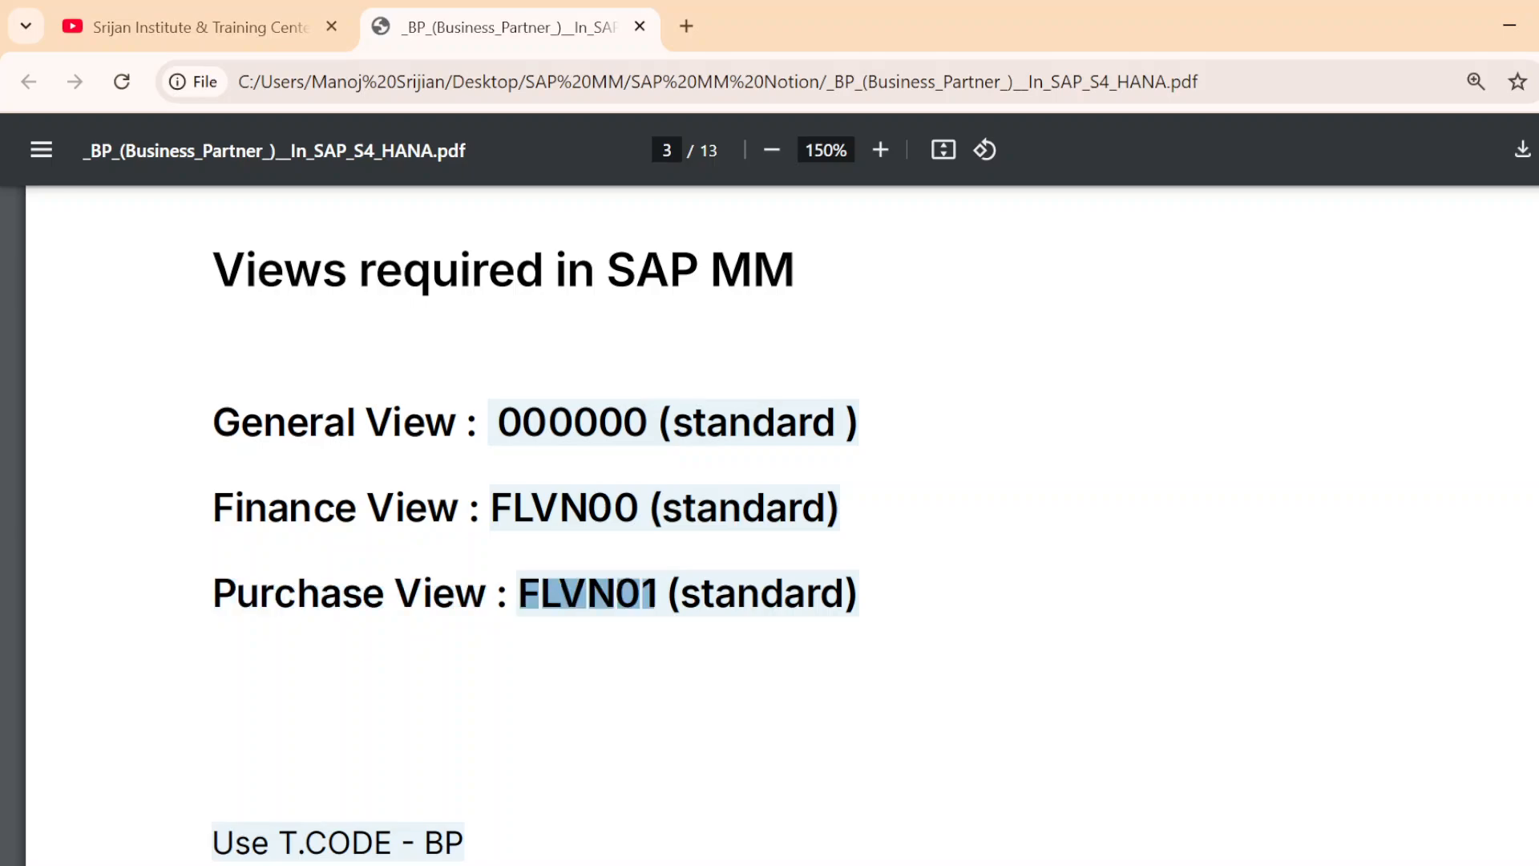
pyautogui.hotkey('alt', 'Tab')
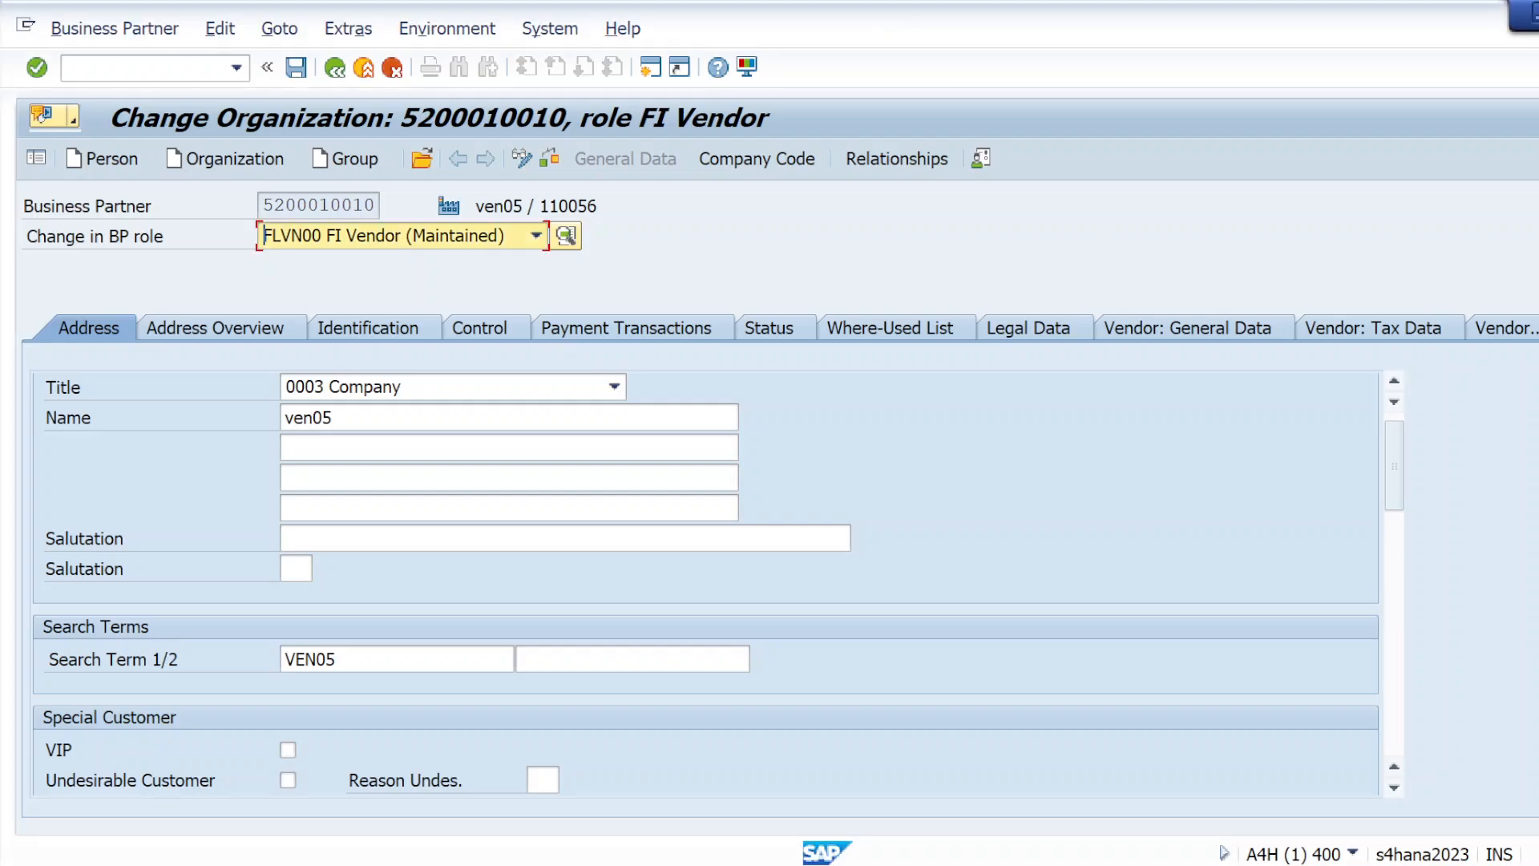
# Extend the business partner with the BP role FLVN01 Vendor
pyautogui.click(535, 235)
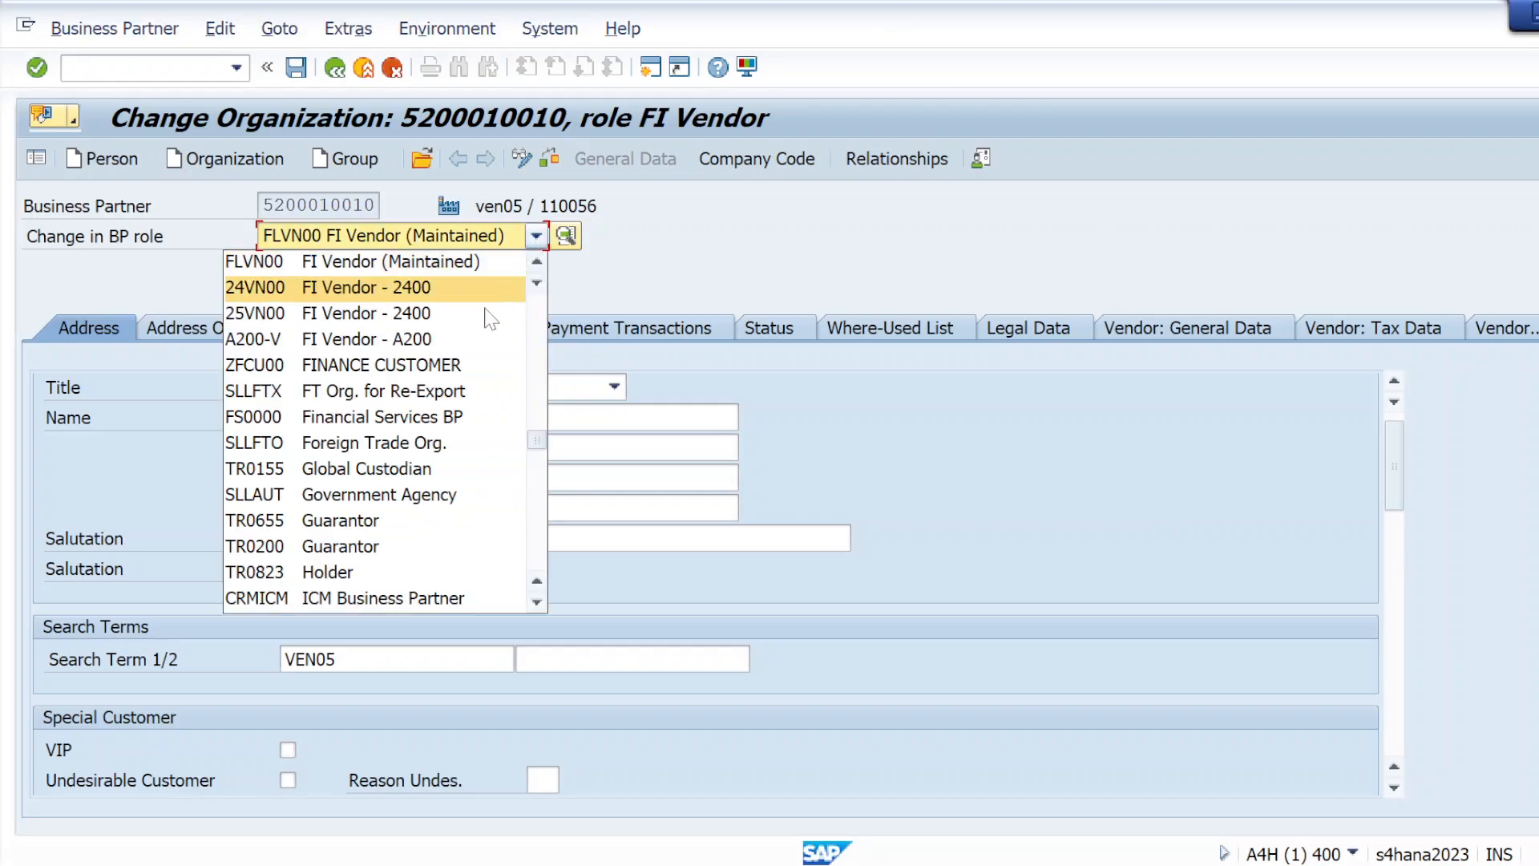
pyautogui.scroll(-10, 329, 401)
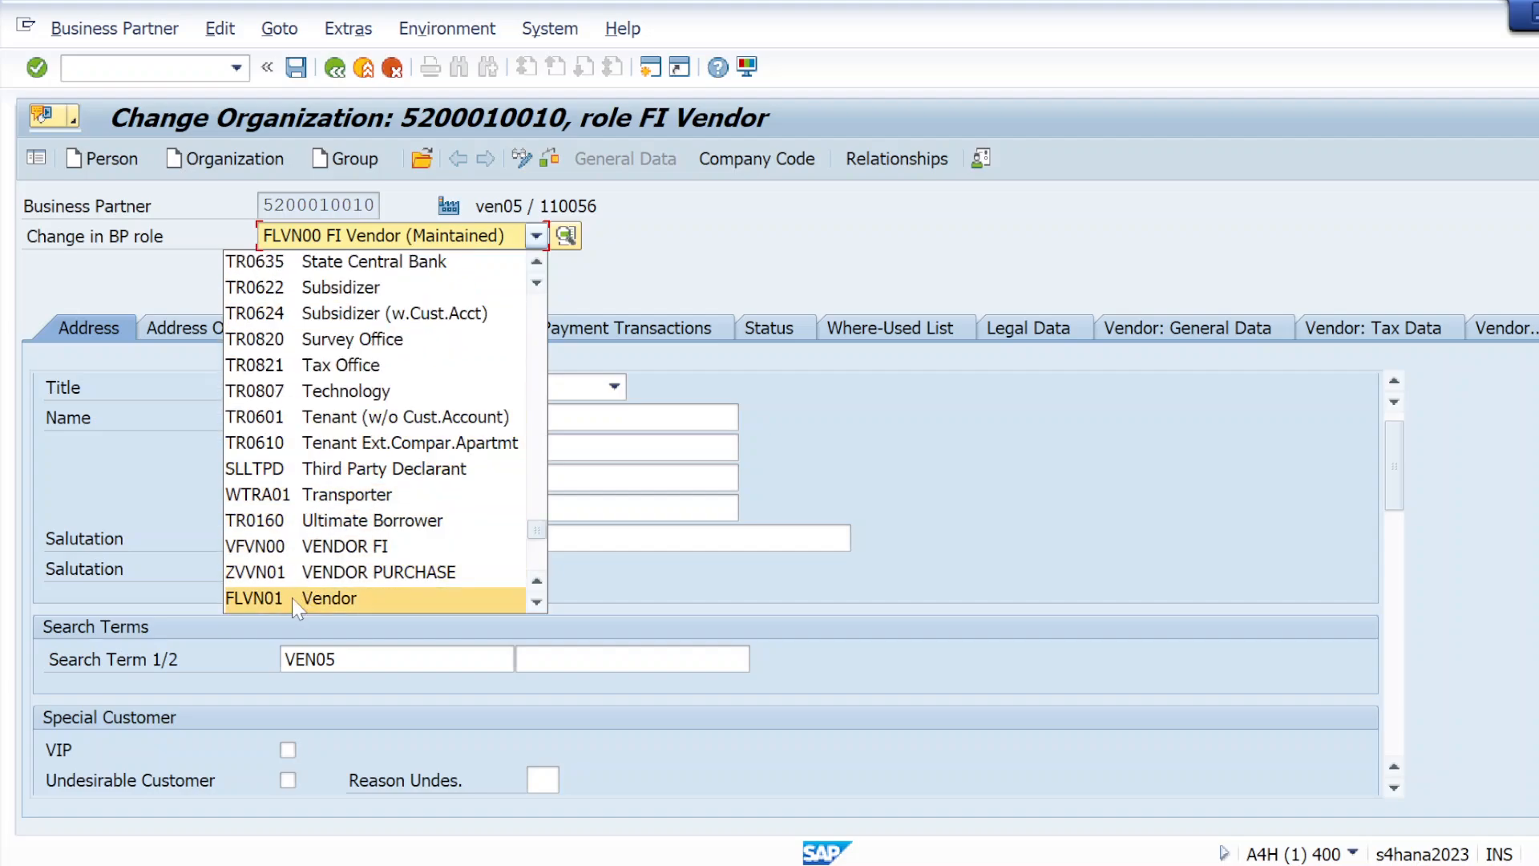
pyautogui.scroll(-4, 317, 473)
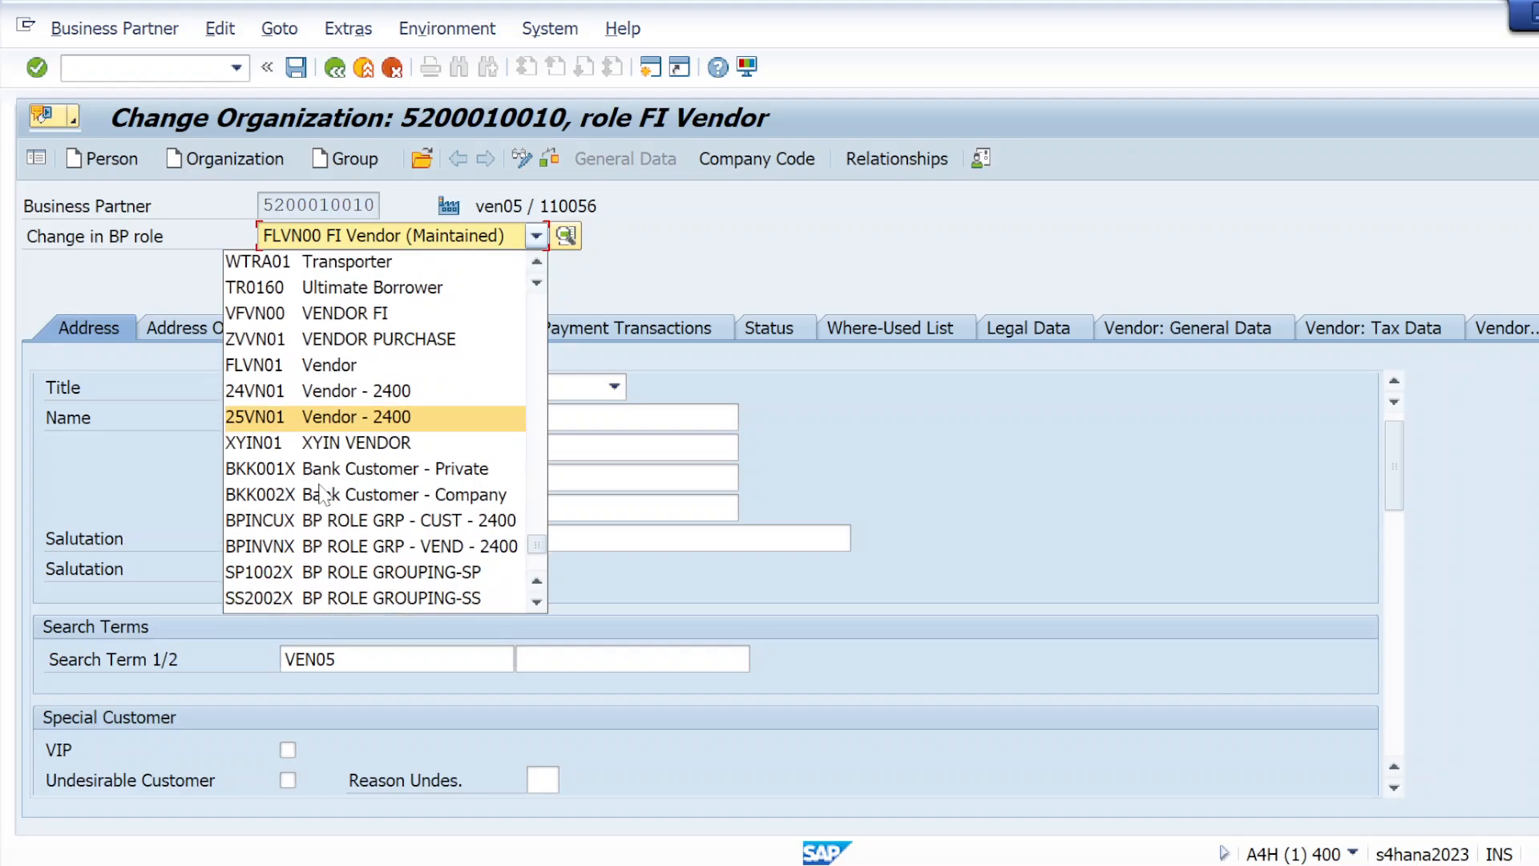
pyautogui.scroll(-3, 320, 498)
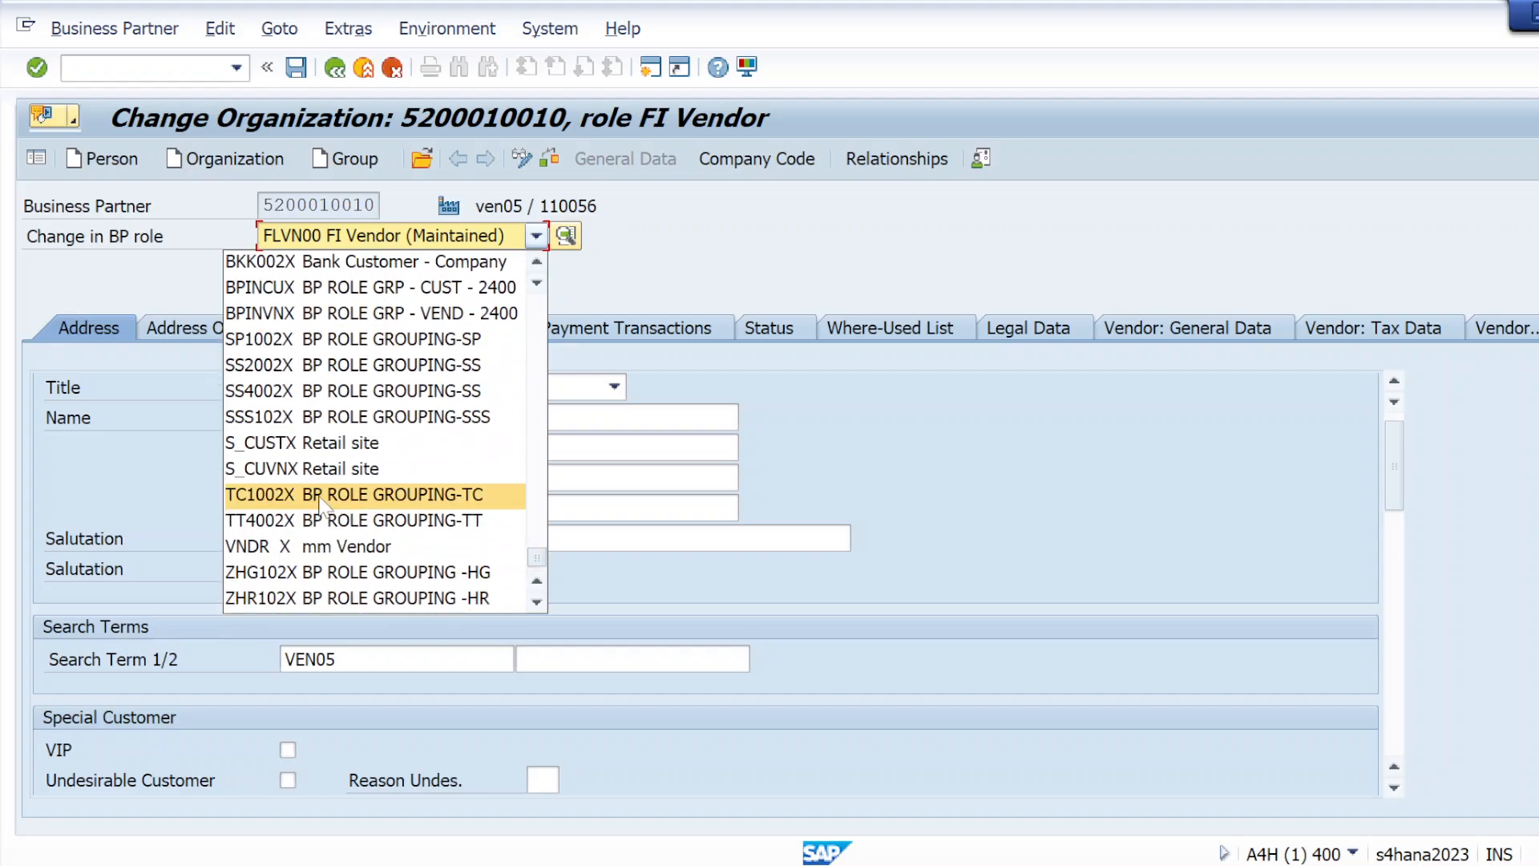
pyautogui.scroll(5, 320, 504)
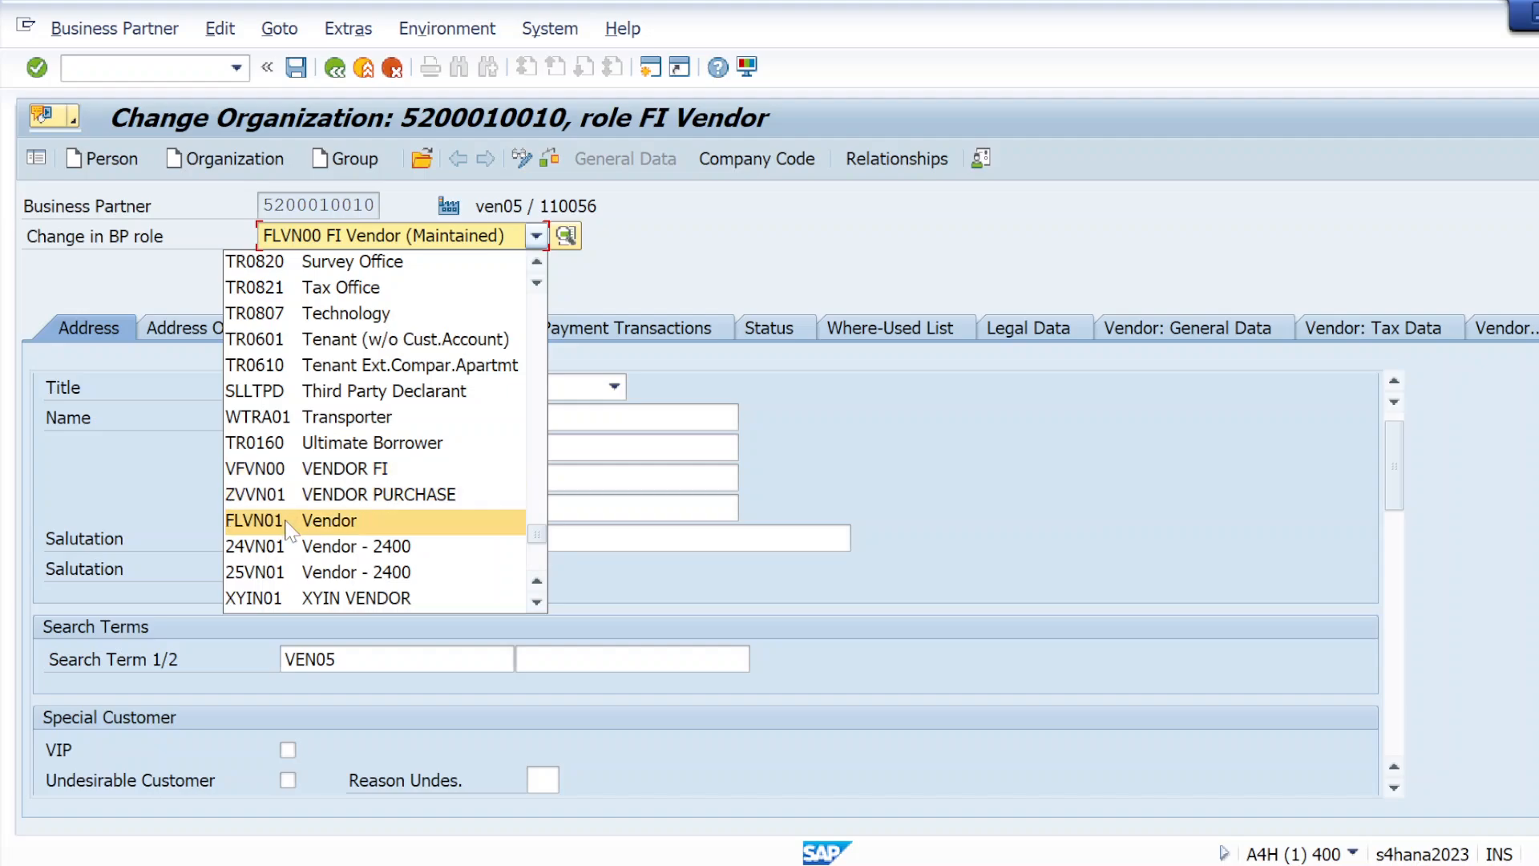
pyautogui.click(286, 522)
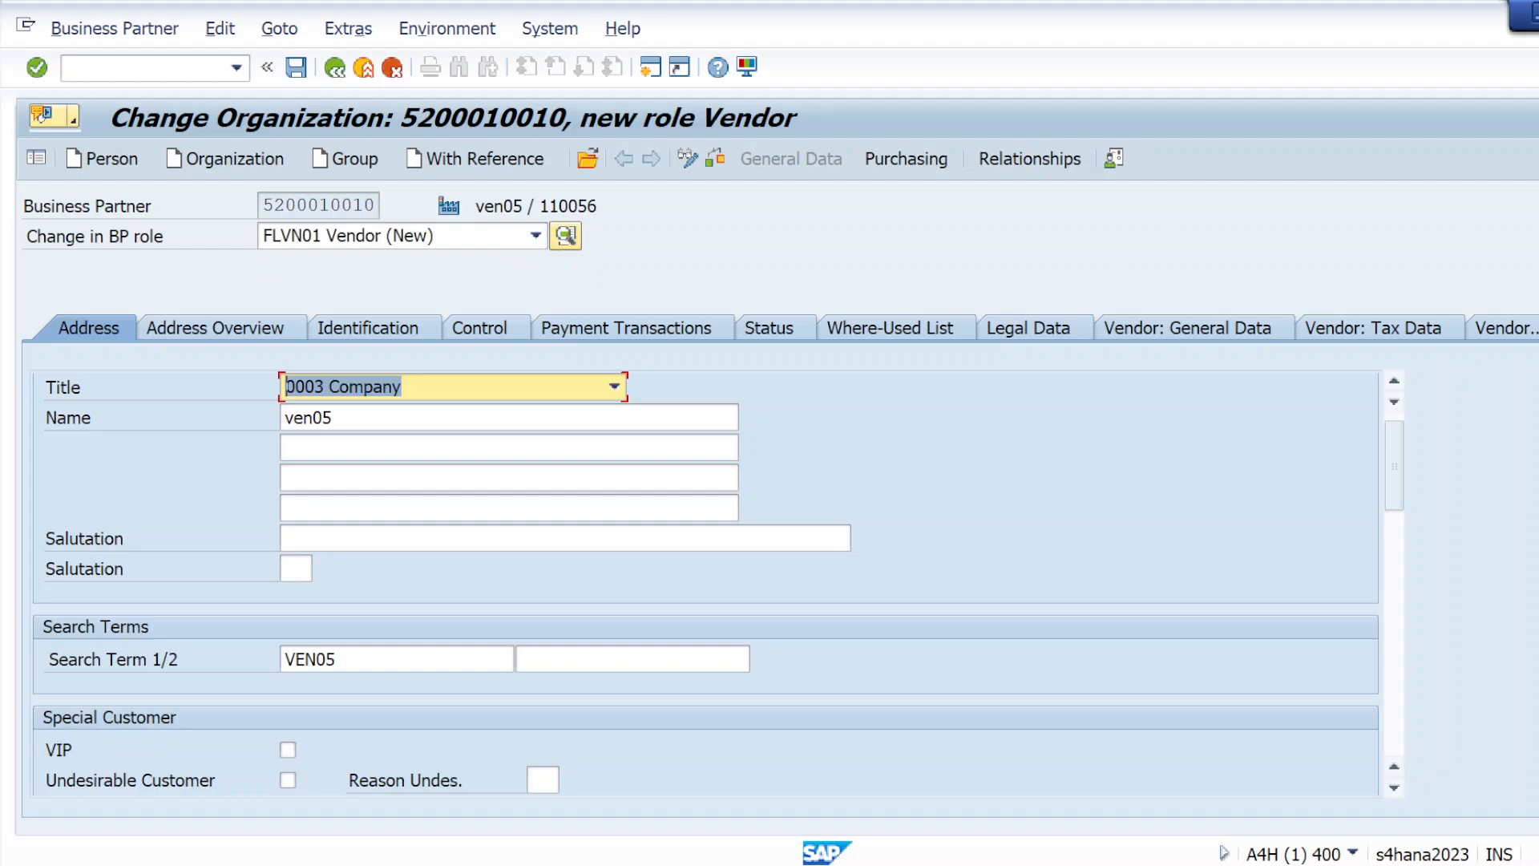
# Open the vendor's purchasing data and enter purchasing organization KRP1
pyautogui.click(897, 159)
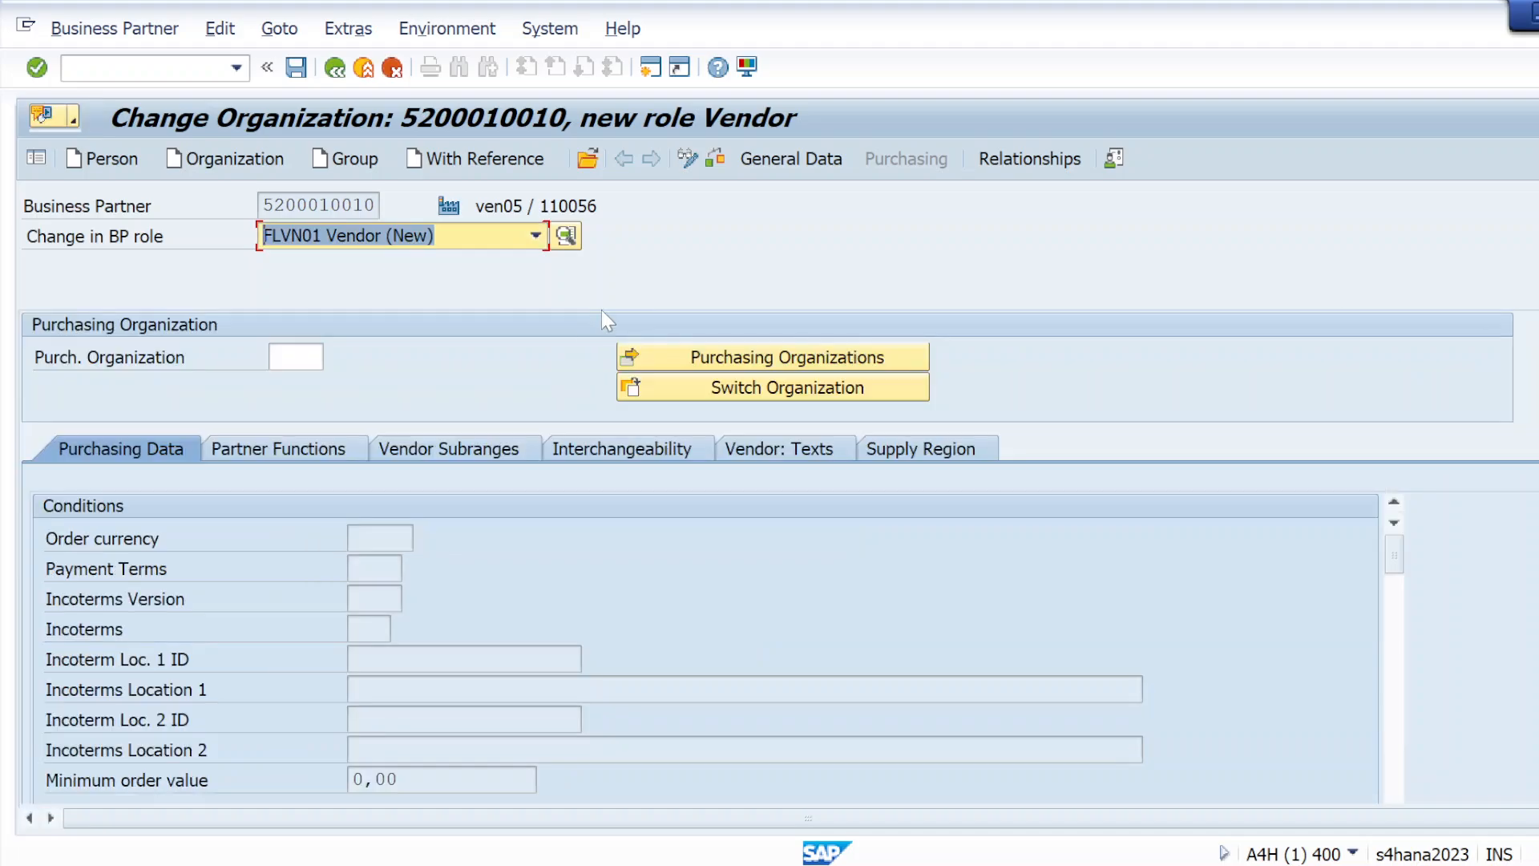
pyautogui.click(291, 356)
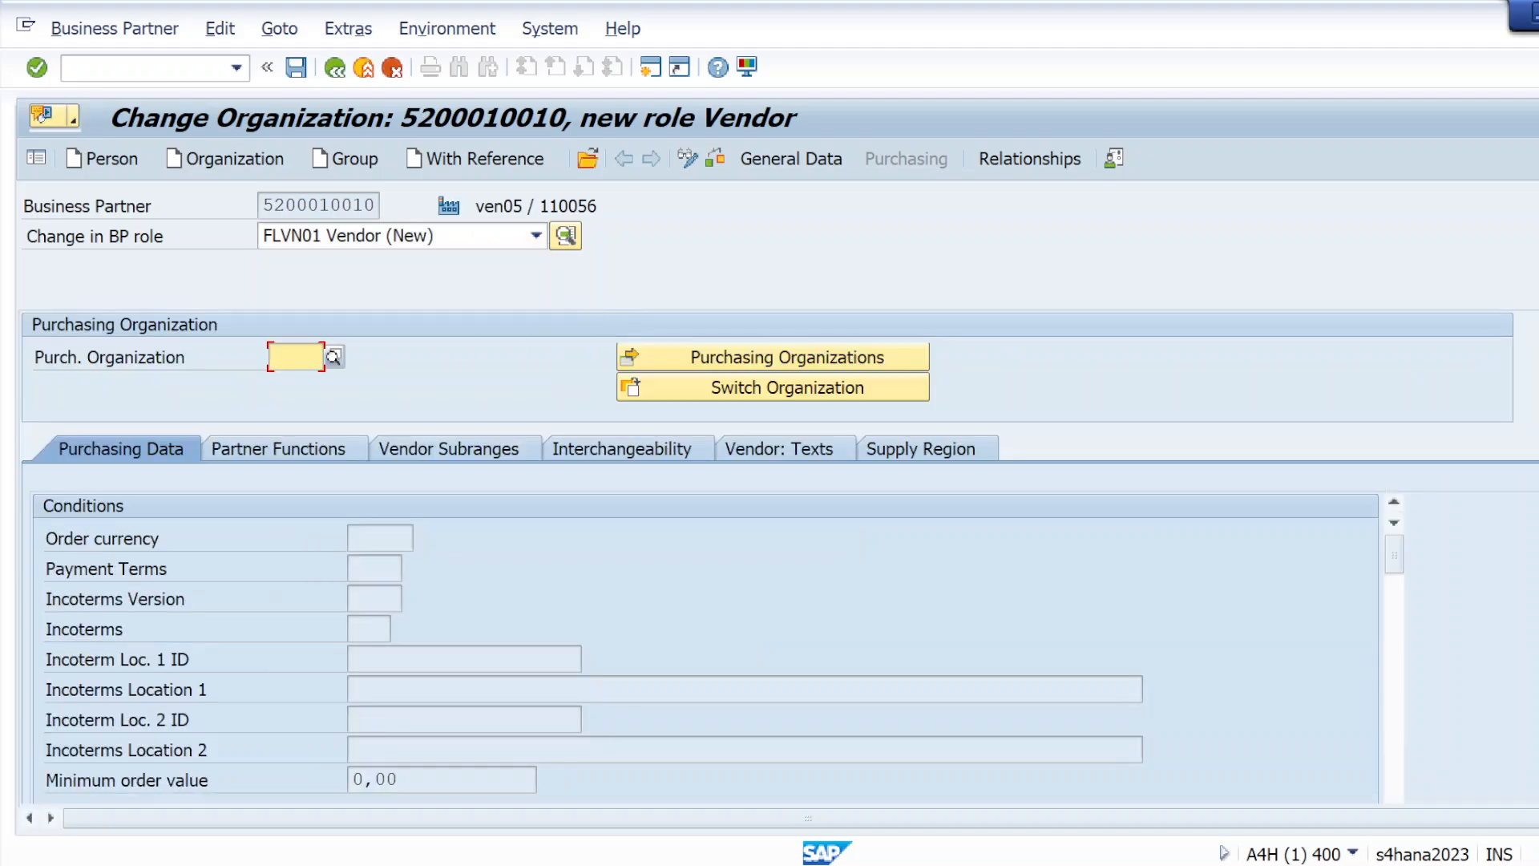
pyautogui.click(313, 377)
pyautogui.click(38, 68)
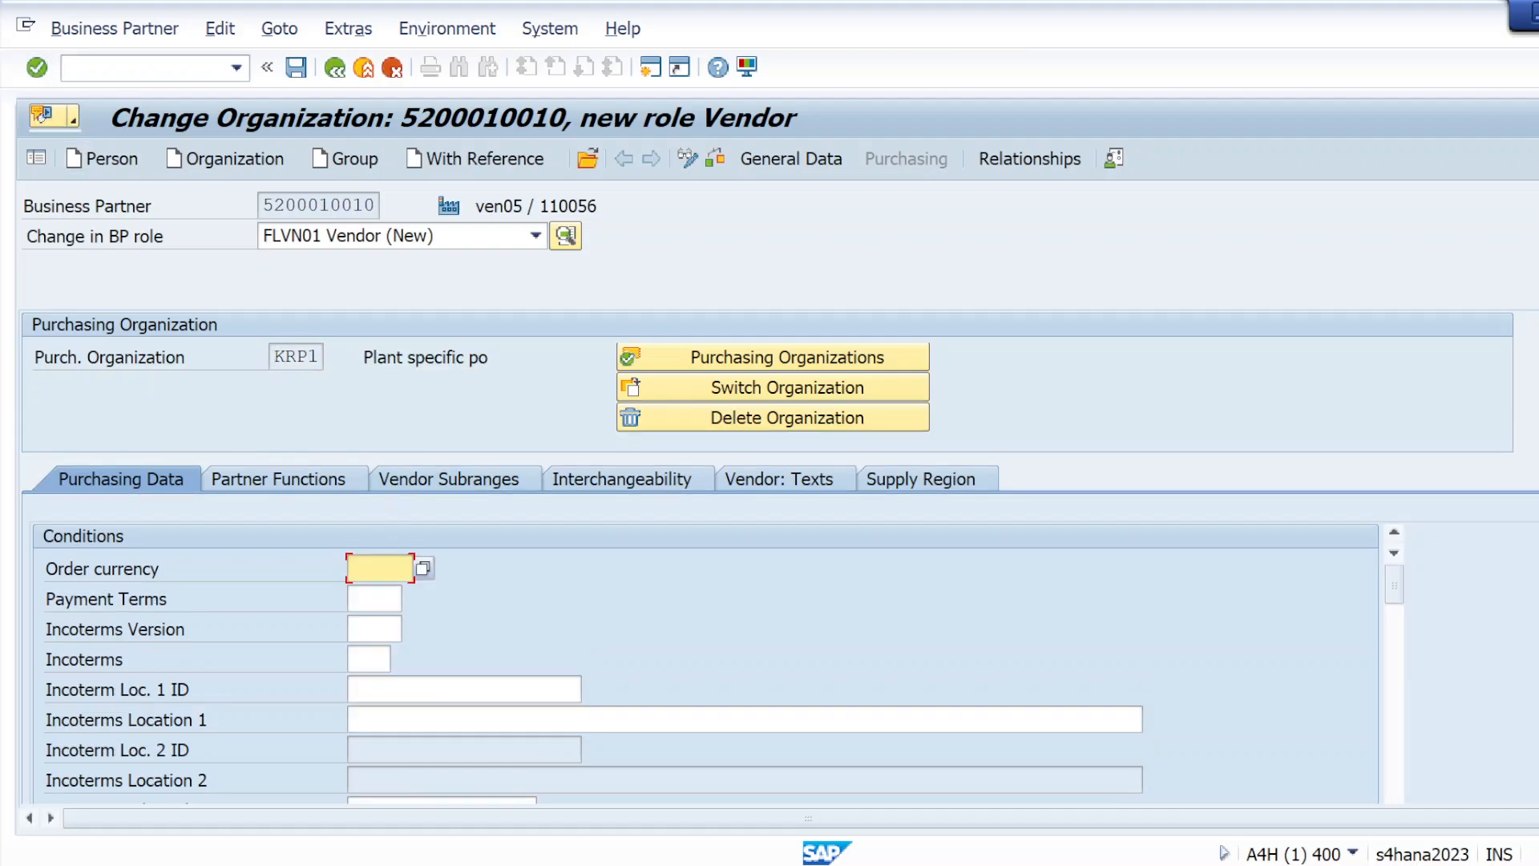
# Set the vendor's order currency to USD and choose payment terms 0001 in the purchasing data
pyautogui.write('USD')
pyautogui.click(398, 598)
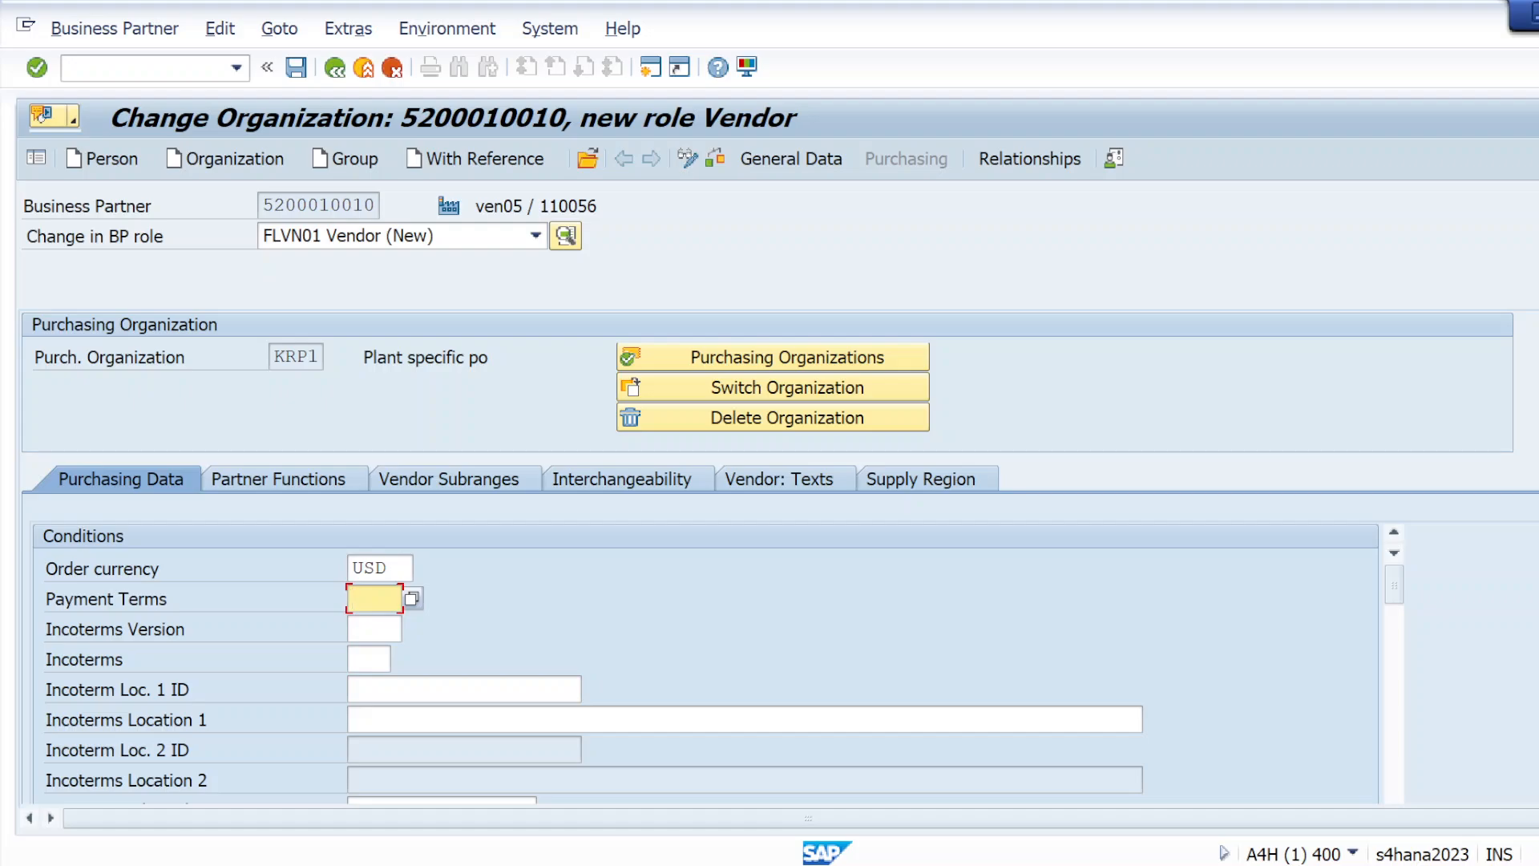
pyautogui.click(412, 597)
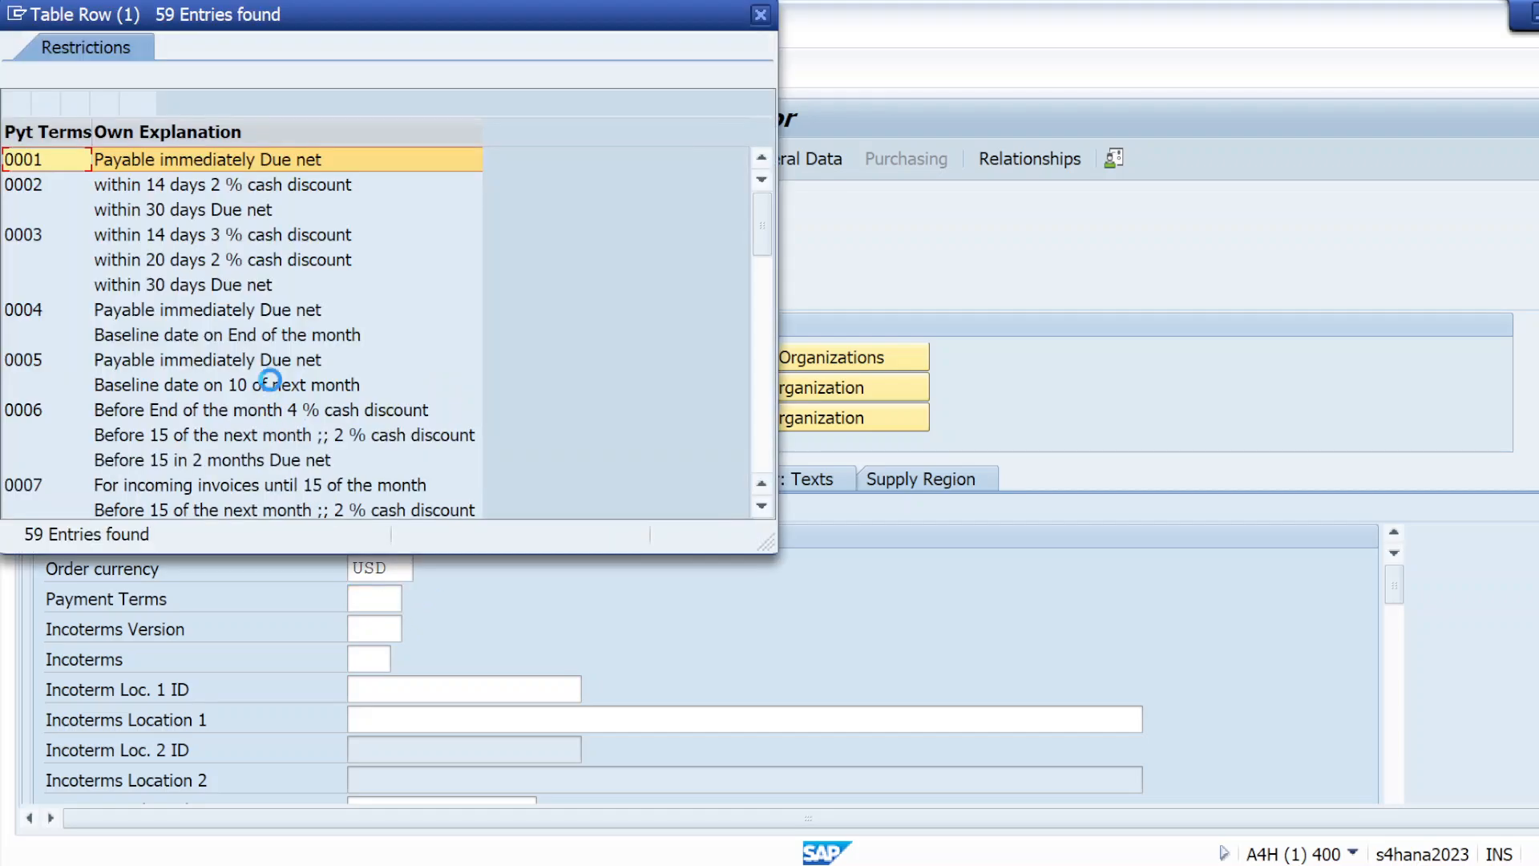
pyautogui.doubleClick(159, 159)
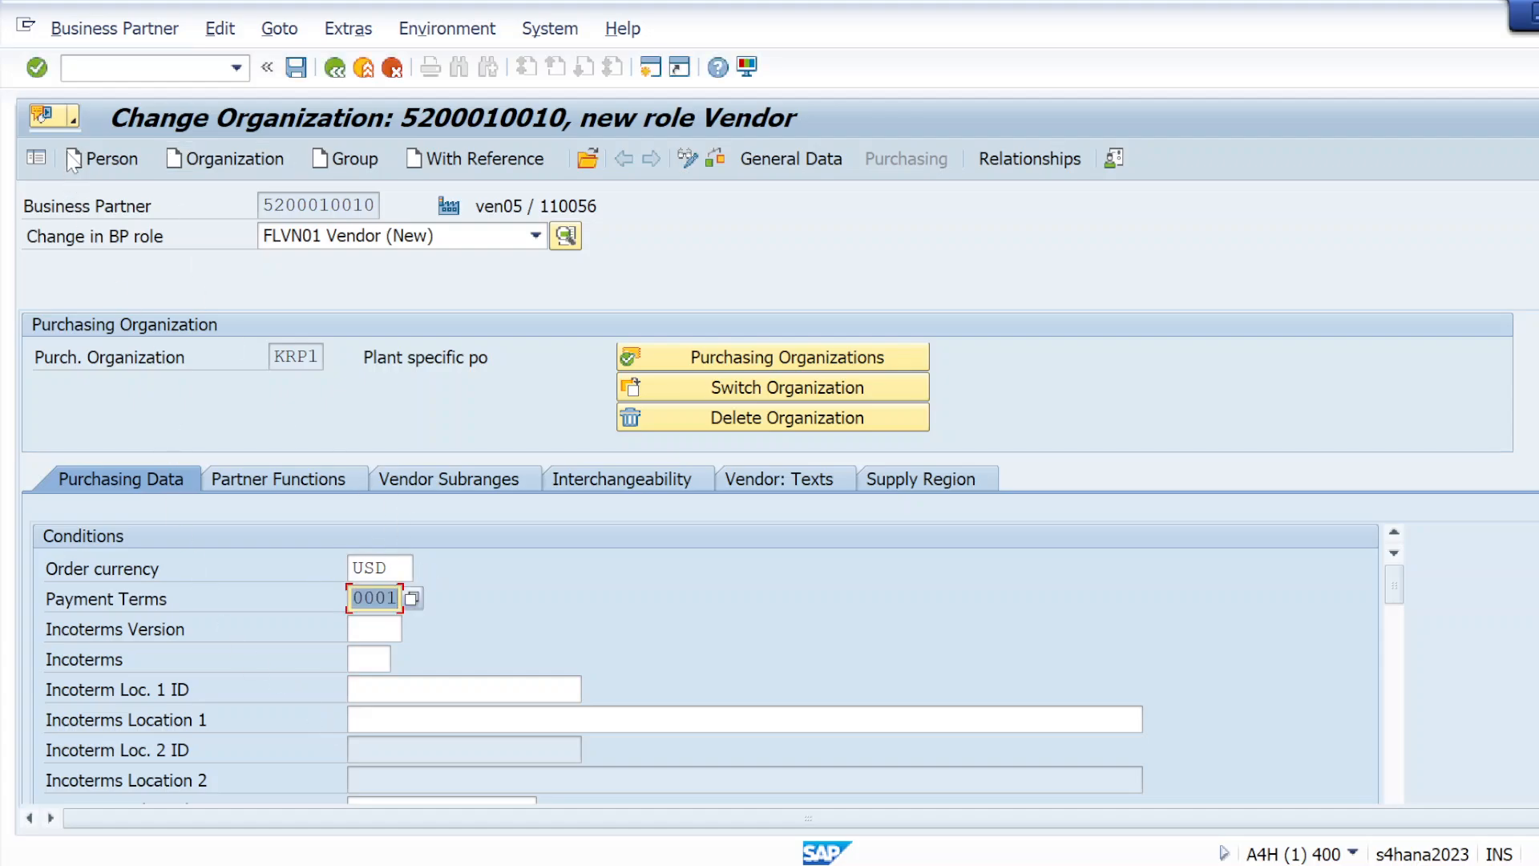
pyautogui.press('Return')
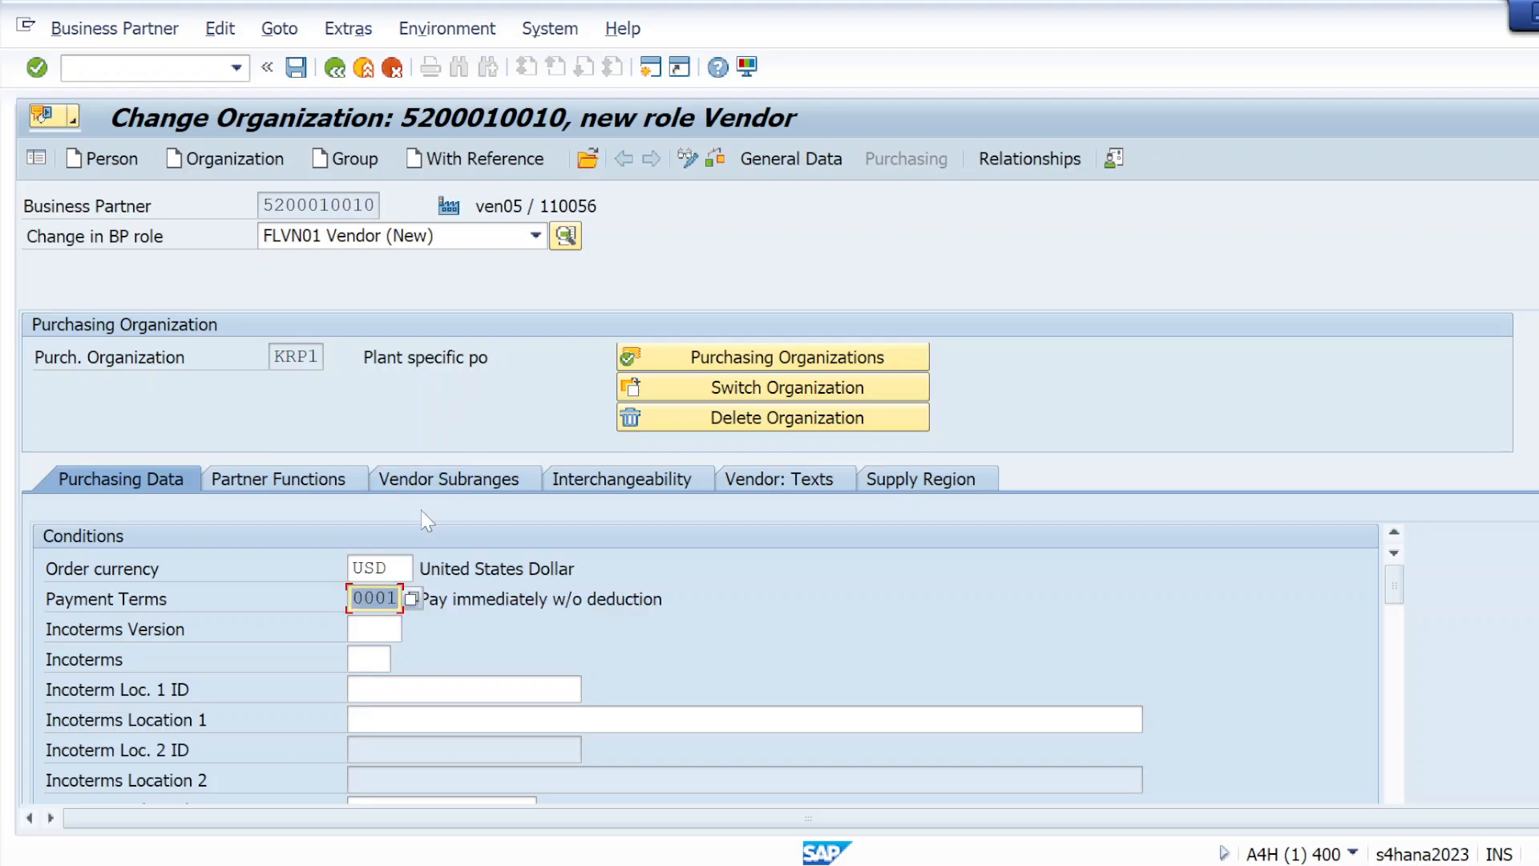
# Go through the vendor's partner functions, subranges, interchangeability and texts, and save the FLVN01 Vendor role
pyautogui.click(295, 481)
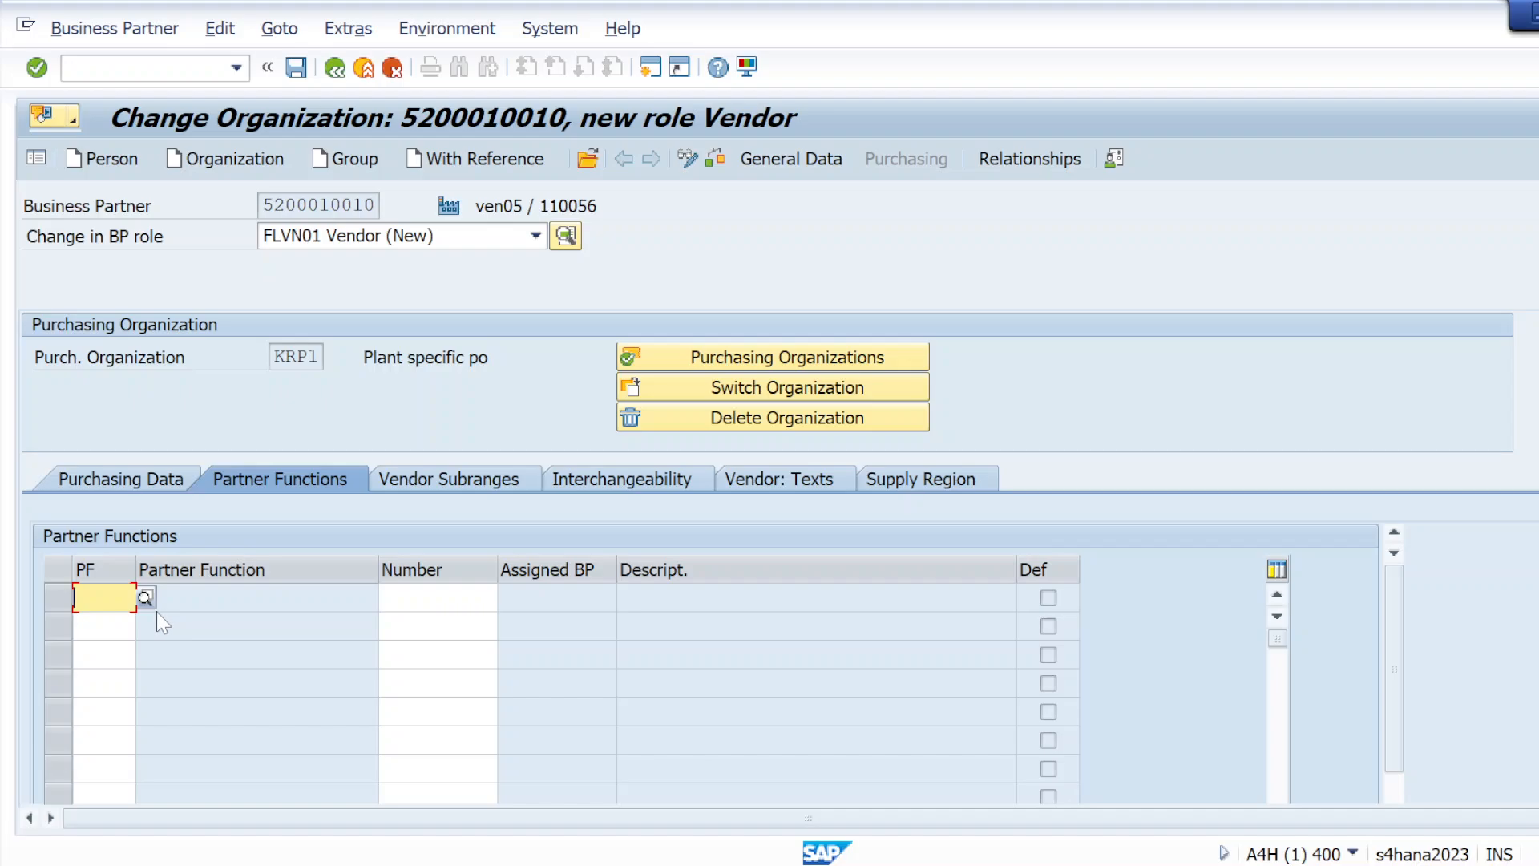
pyautogui.click(454, 479)
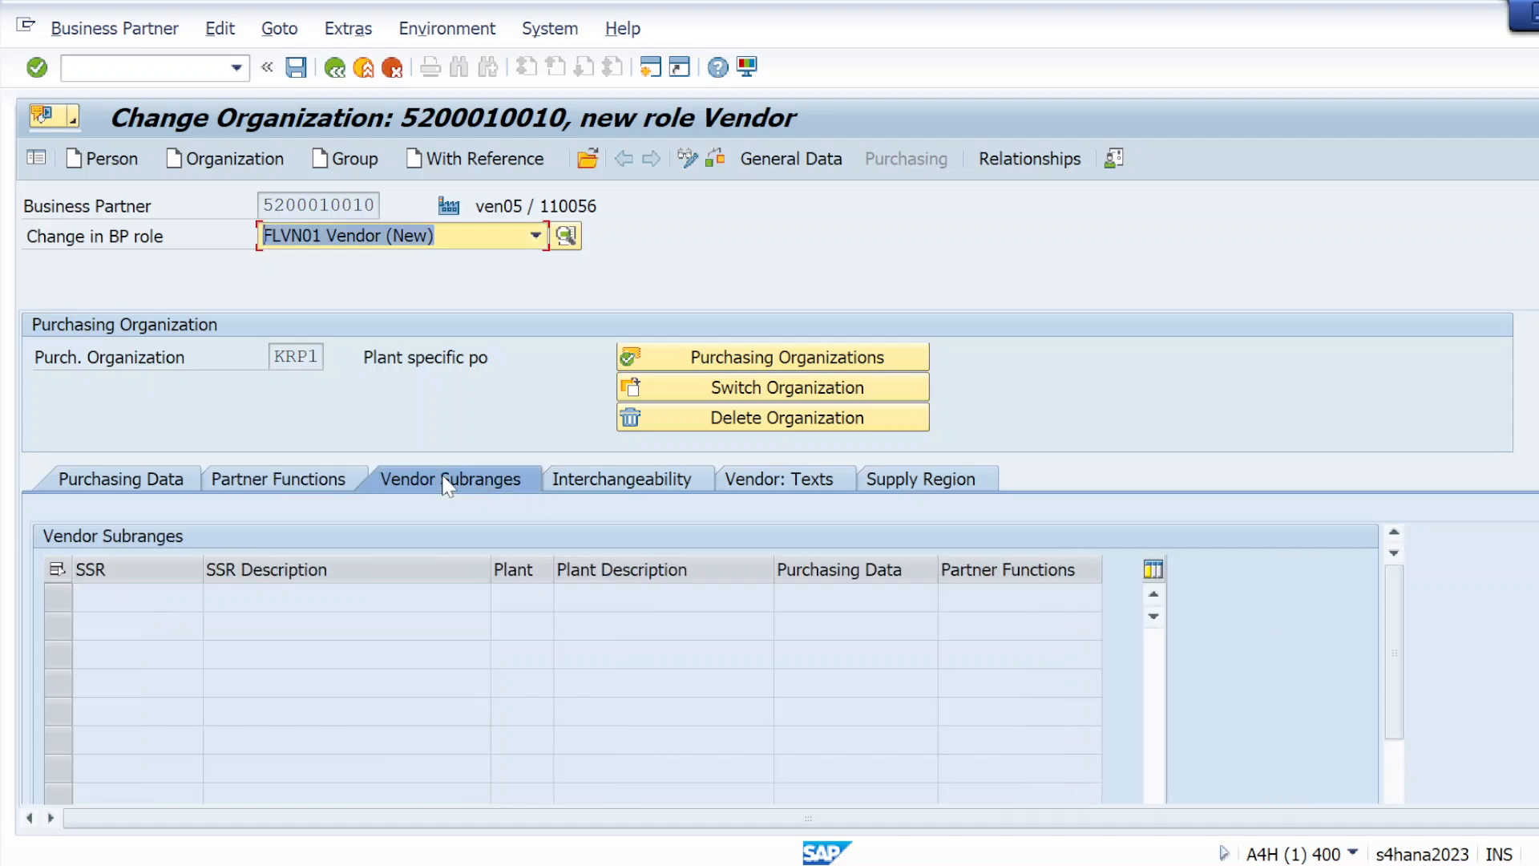
pyautogui.click(641, 481)
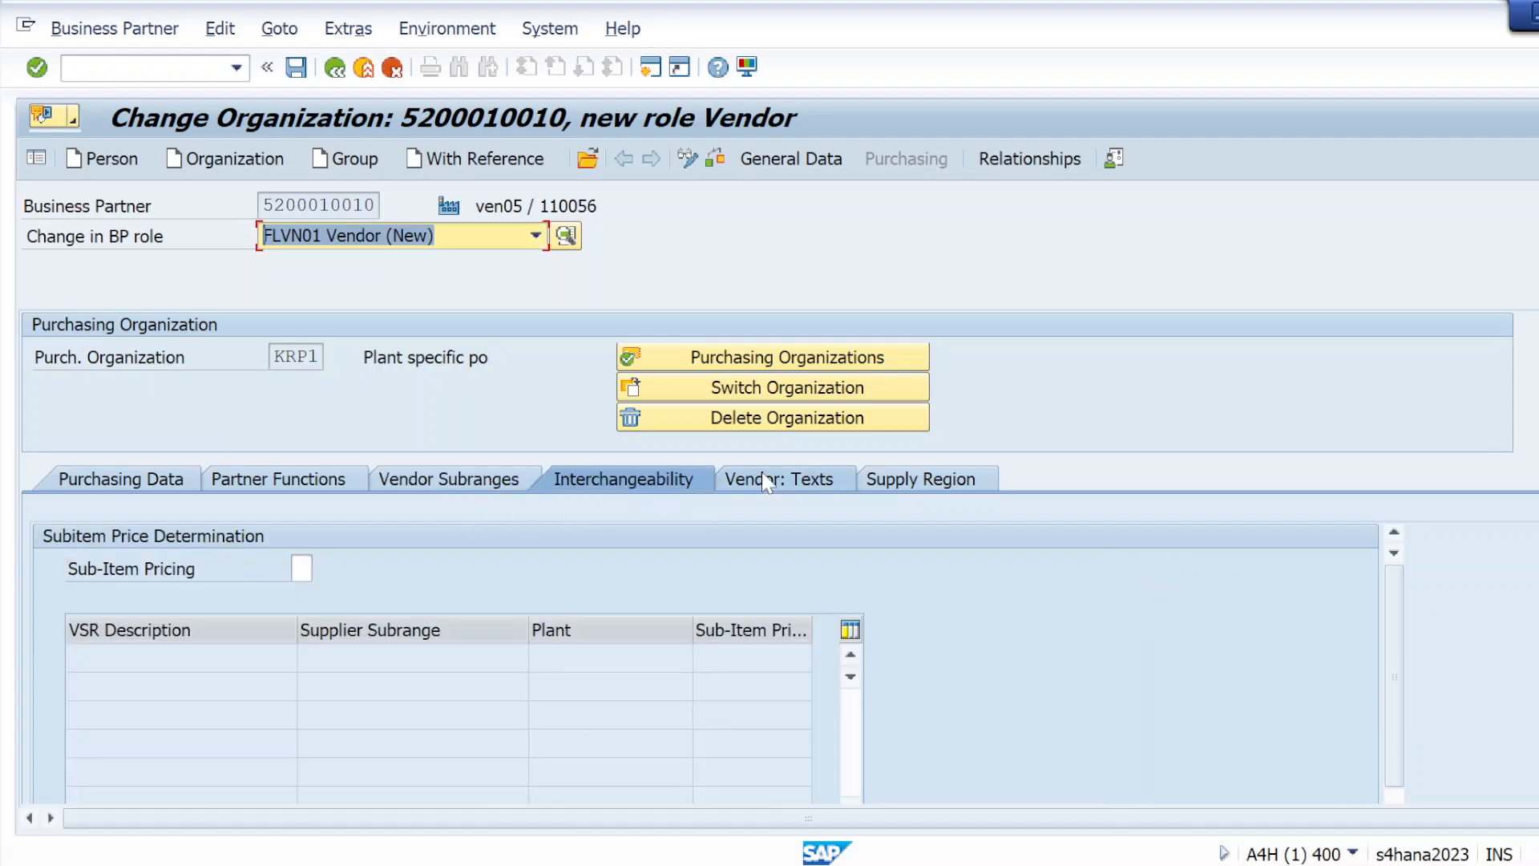
pyautogui.click(782, 479)
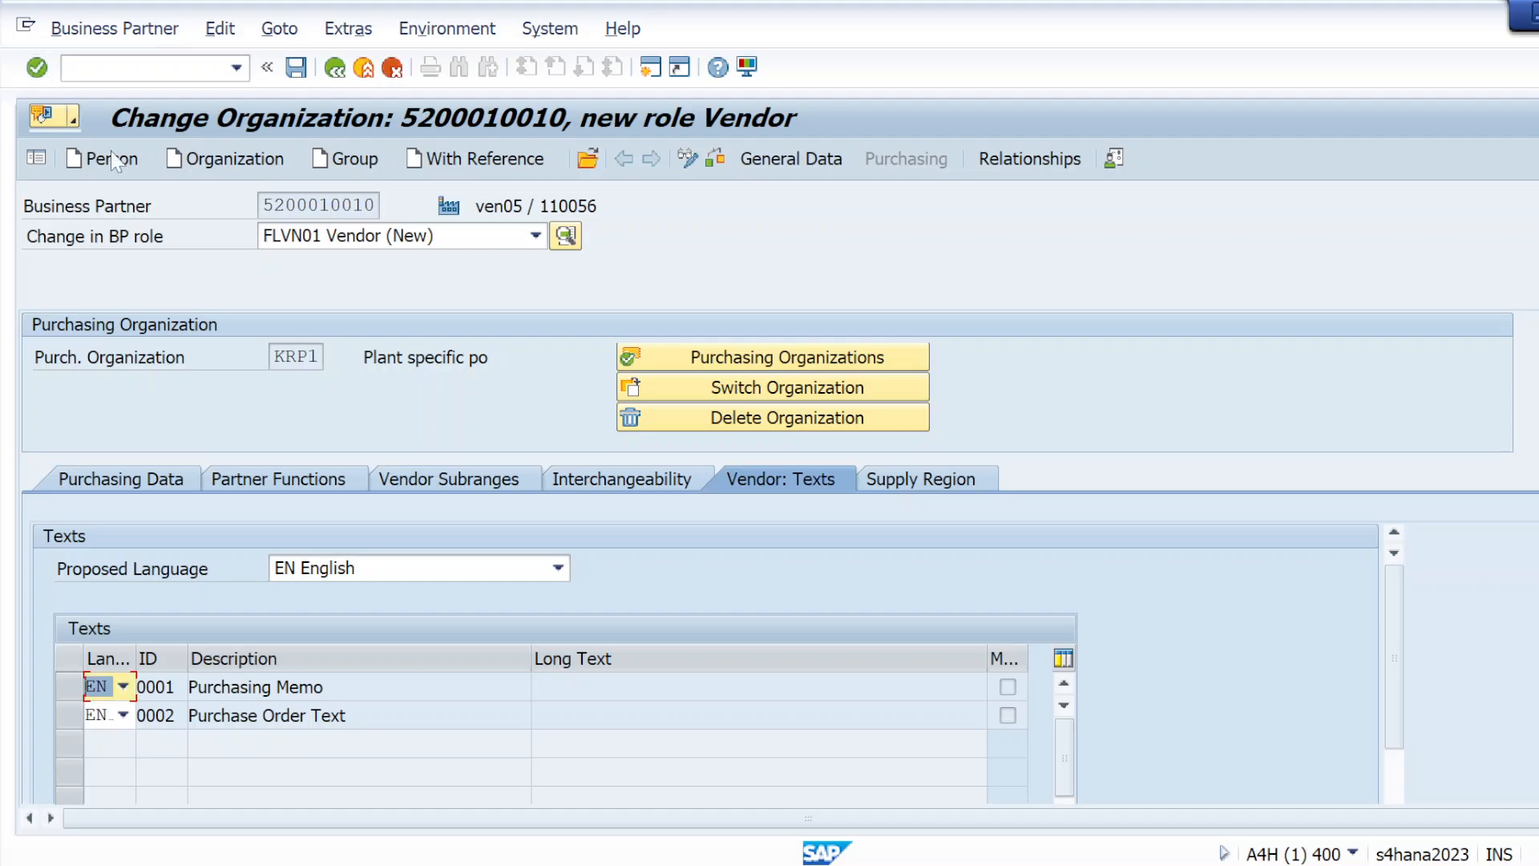
pyautogui.click(296, 69)
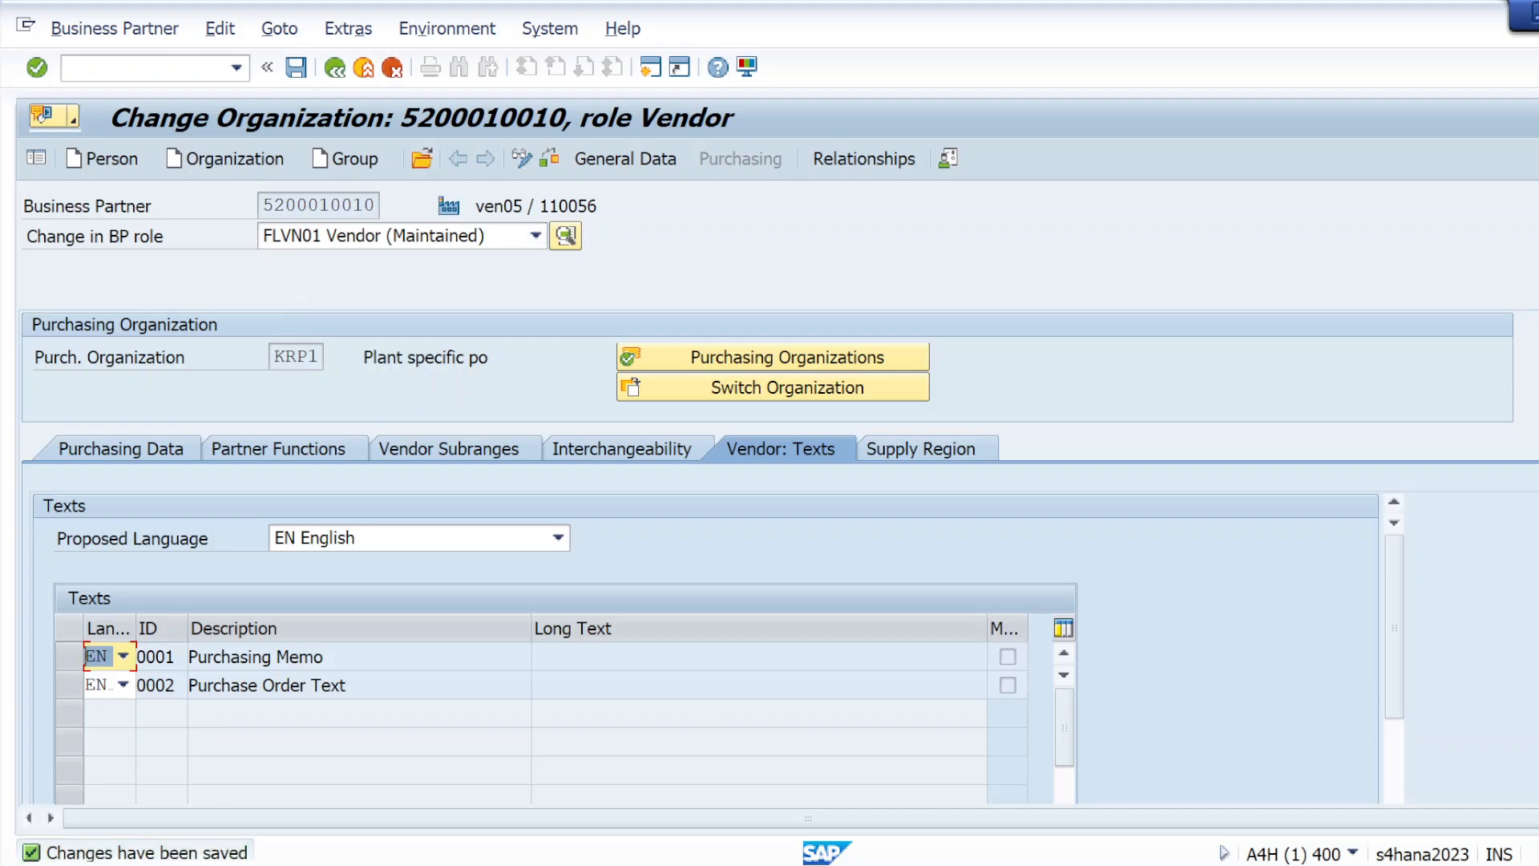
# Check the business partner number and name of the saved vendor
pyautogui.moveTo(263, 206); pyautogui.dragTo(379, 206)
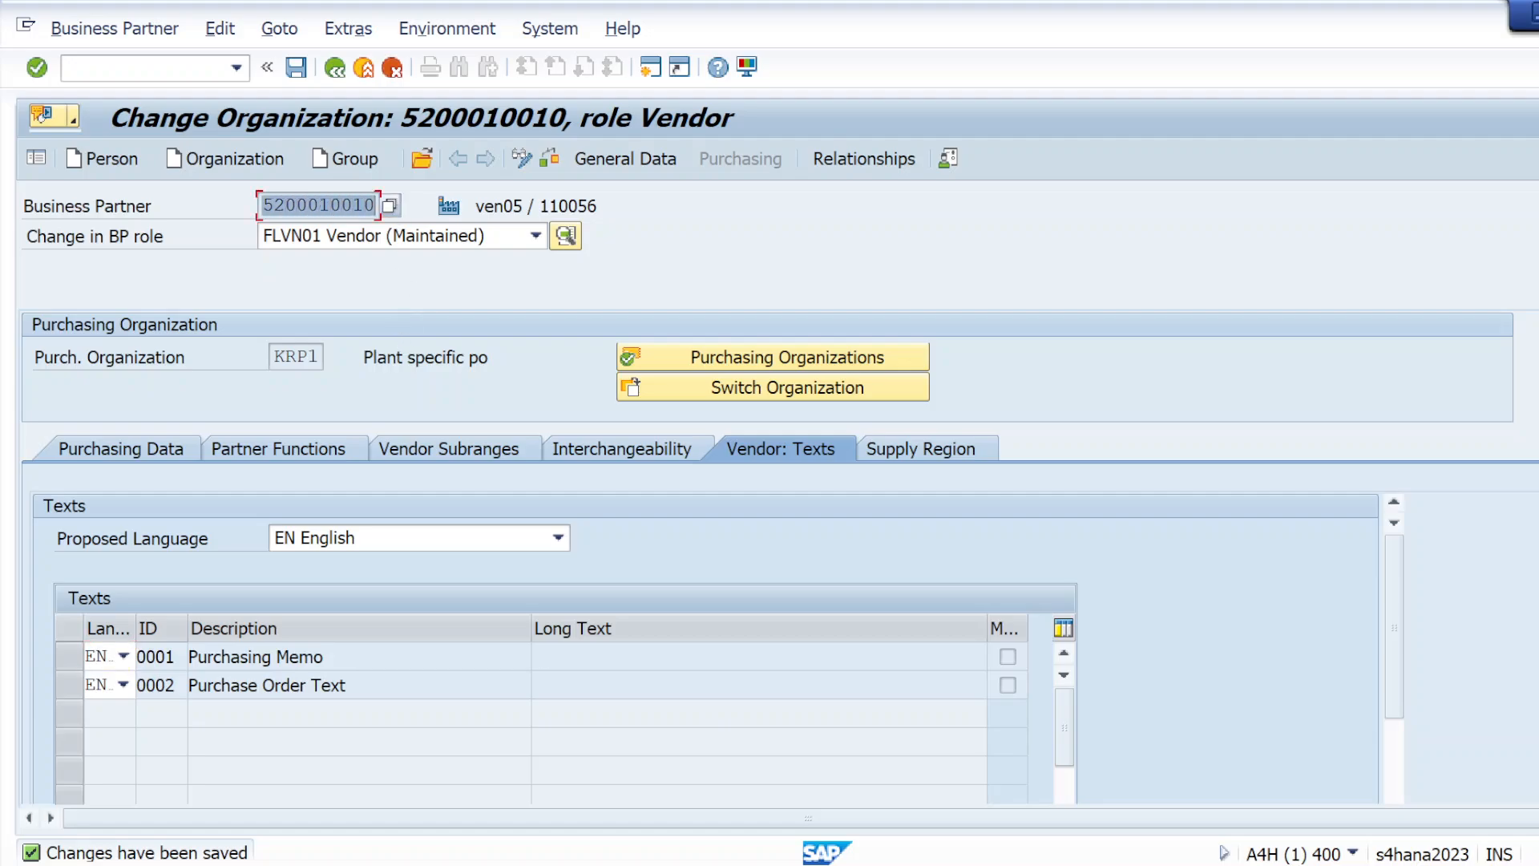
pyautogui.click(376, 206)
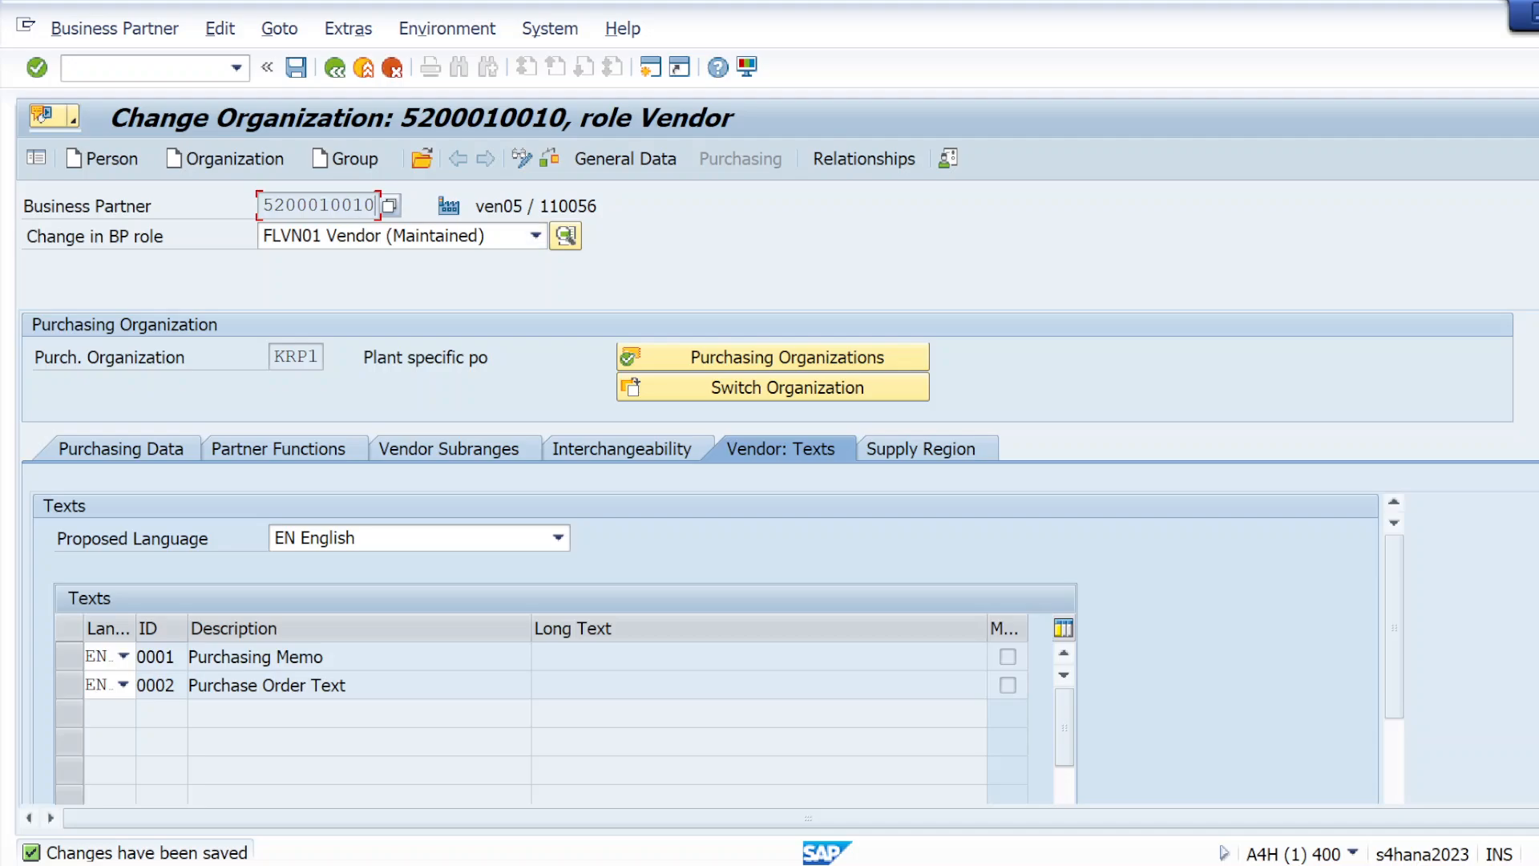
pyautogui.moveTo(524, 206); pyautogui.dragTo(474, 206)
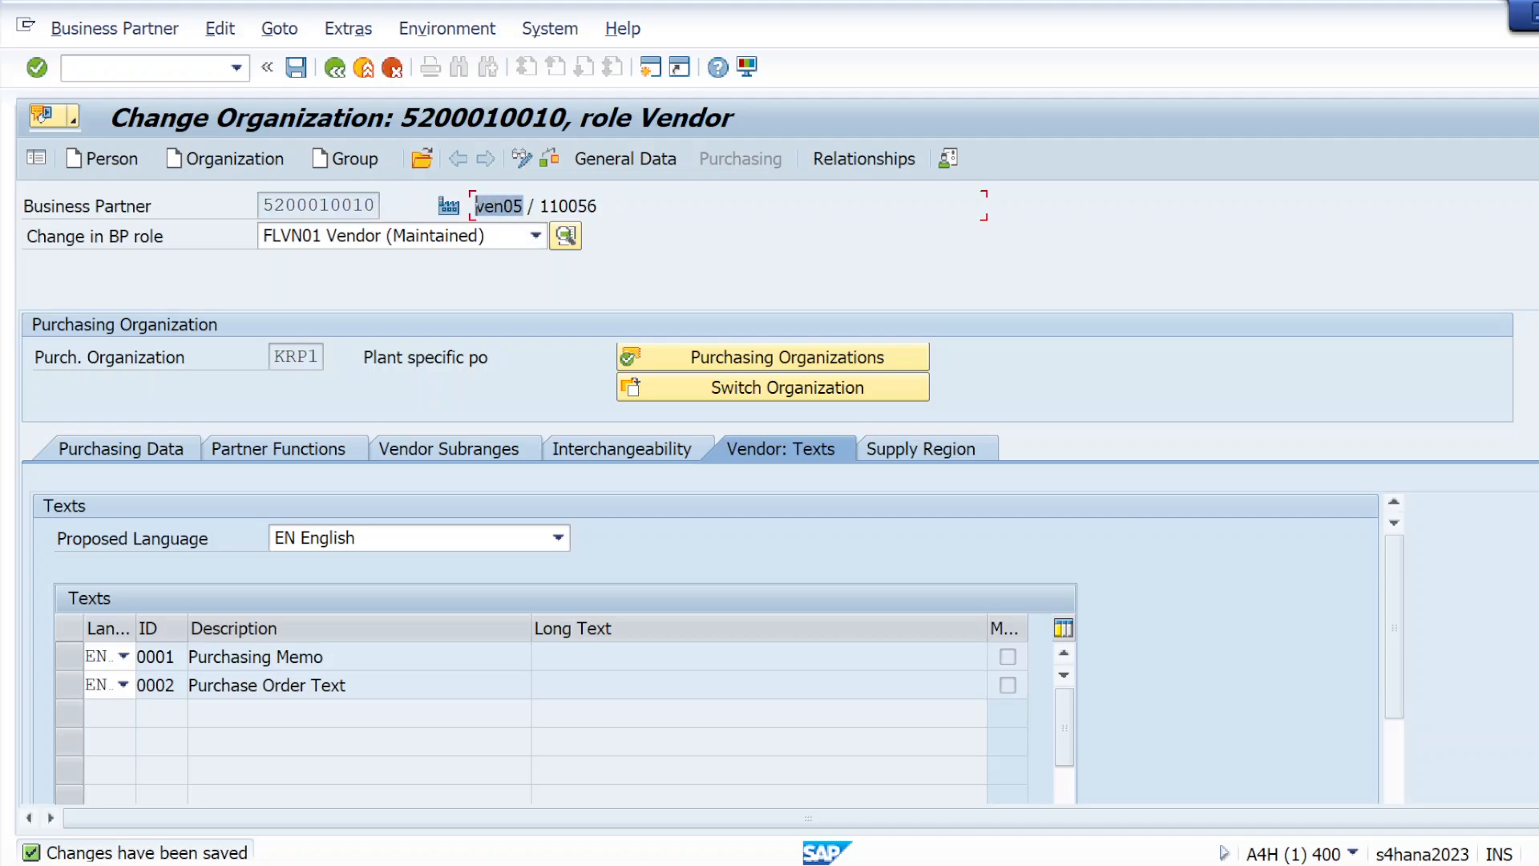
# Start the List of Suppliers: Purchasing transaction and run it for purchasing organization KRP1
pyautogui.click(167, 67)
pyautogui.write('/nmkvz')
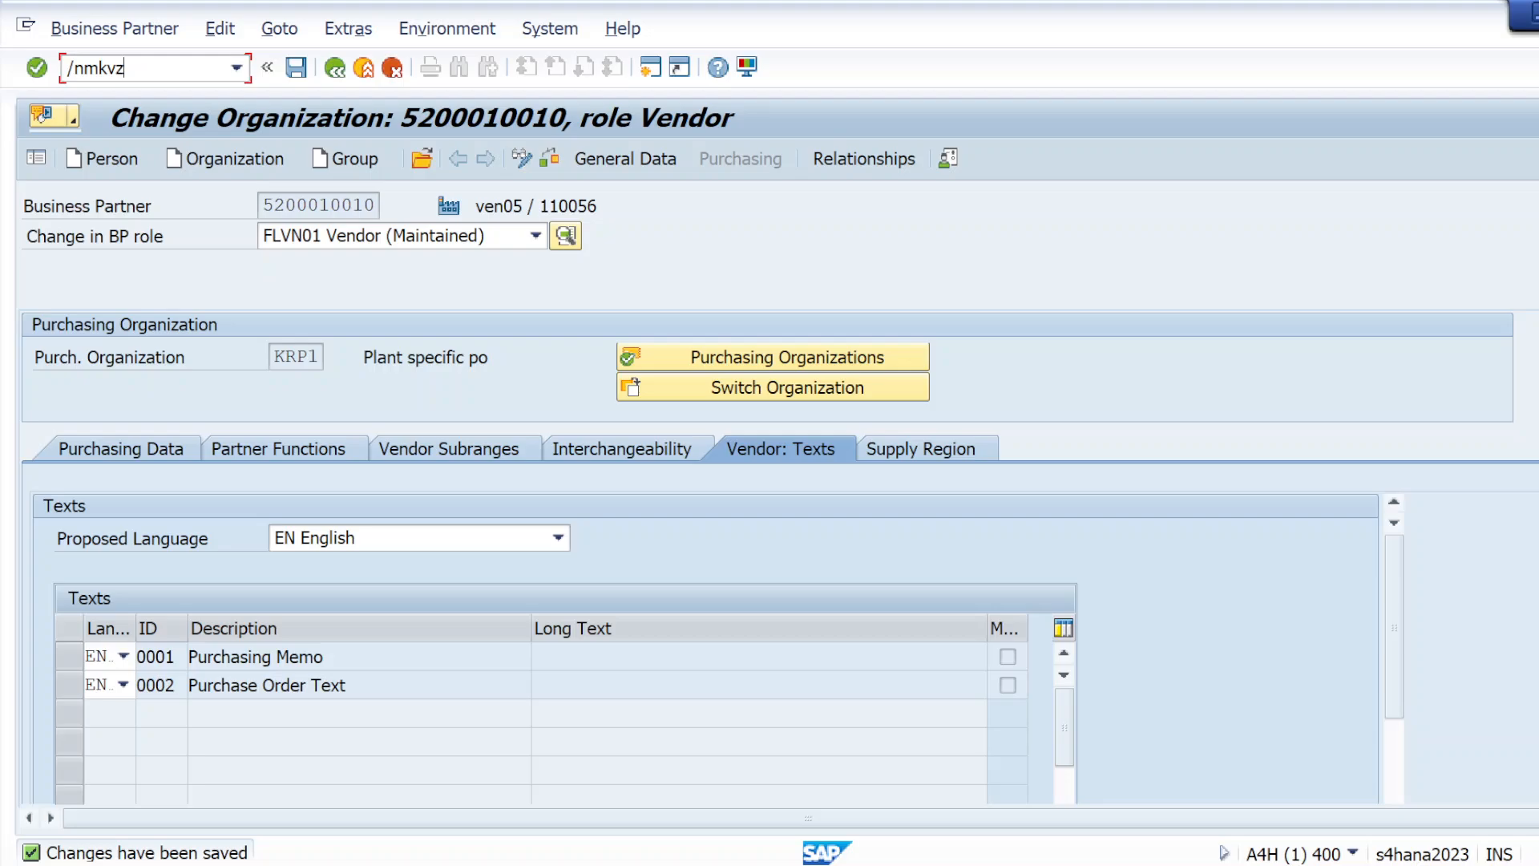
pyautogui.press('Return')
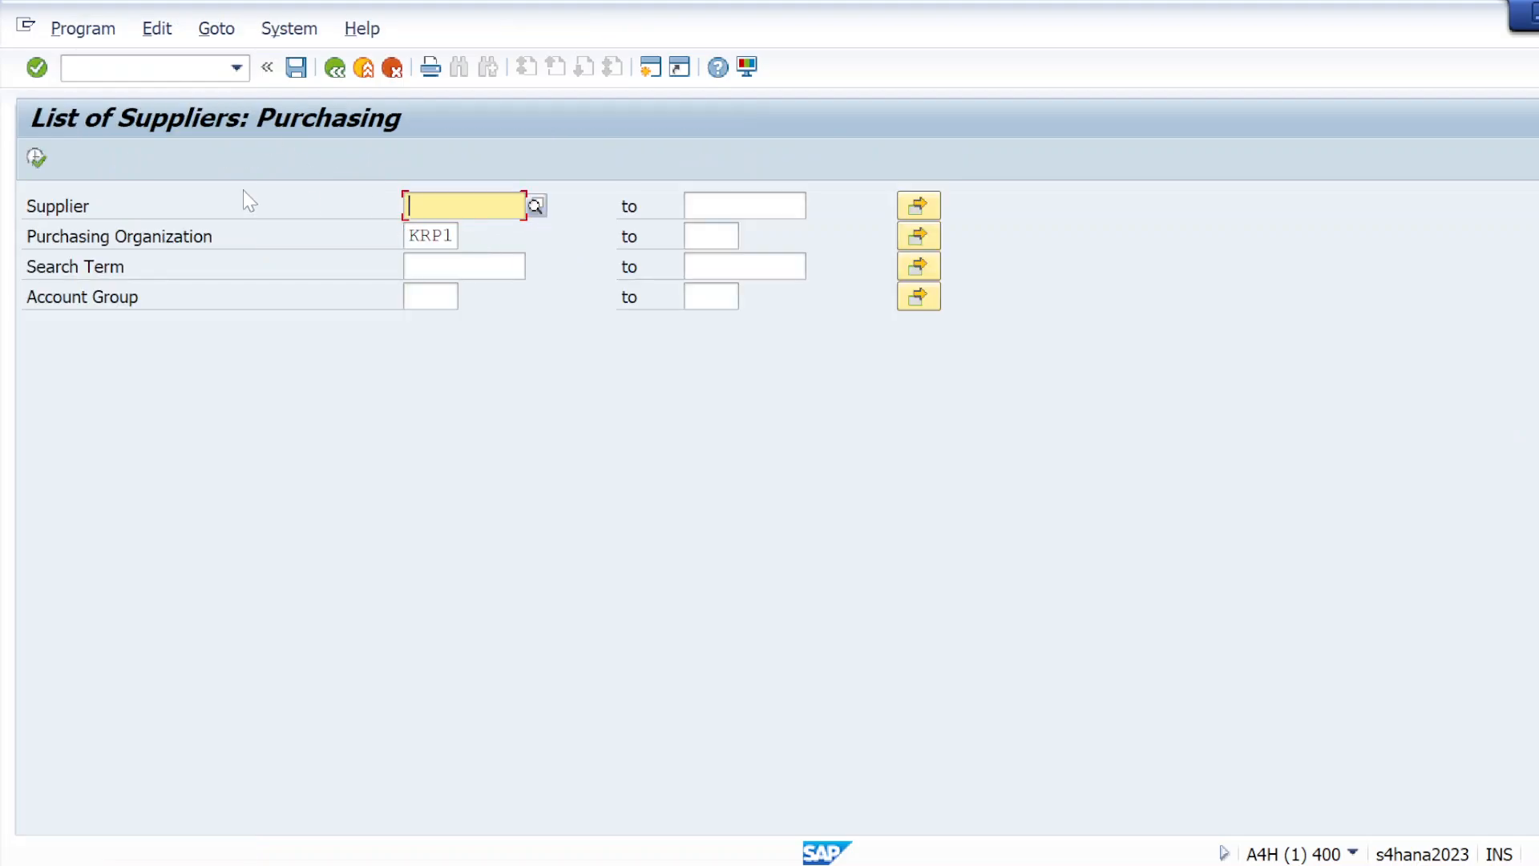
pyautogui.click(36, 158)
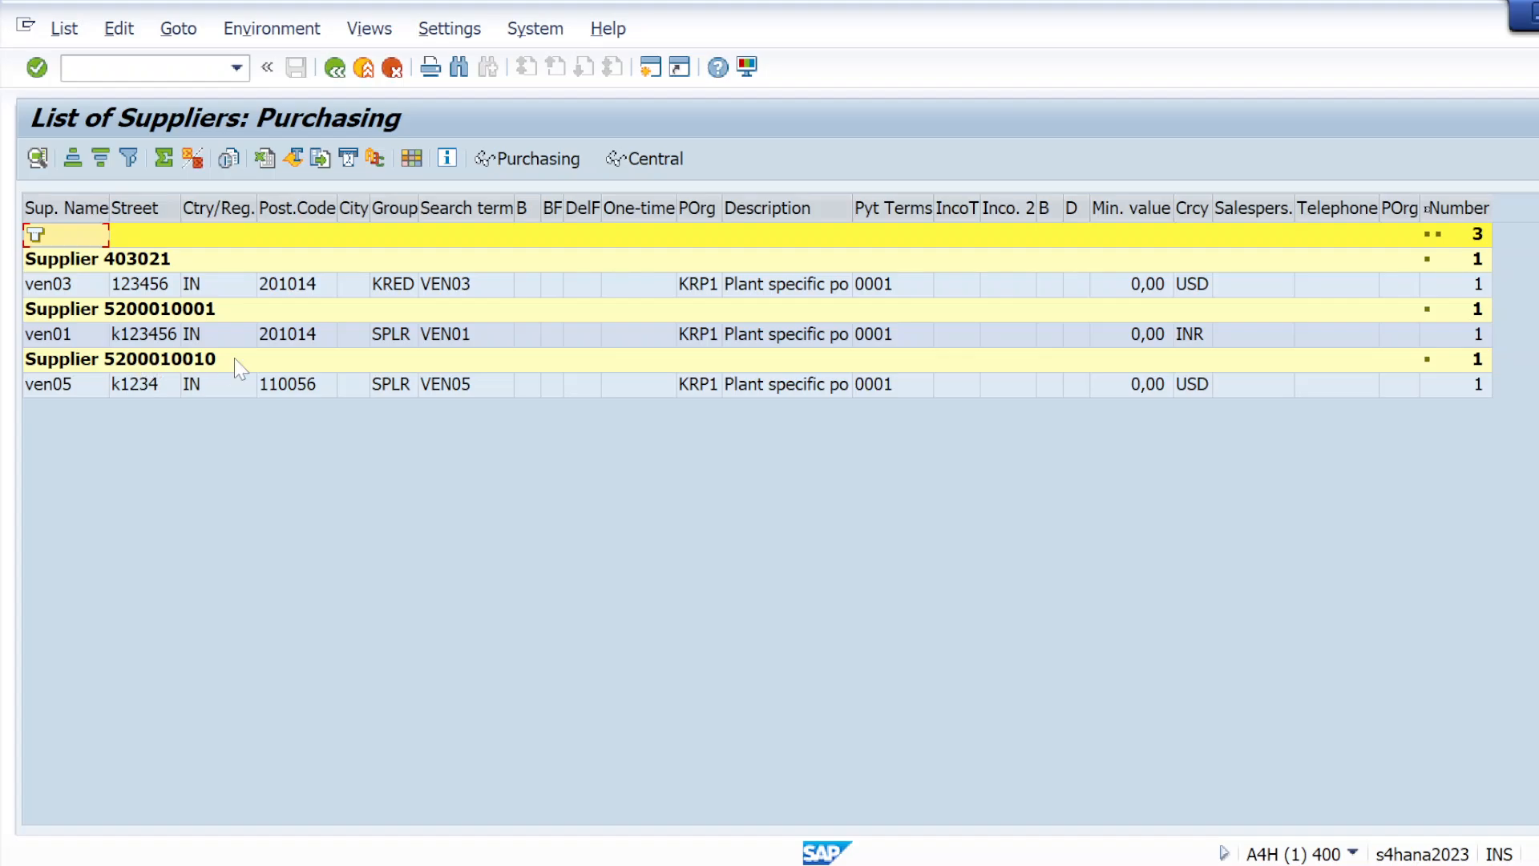
# Open vendor ven05 from the supplier list and copy its business partner number
pyautogui.click(116, 365)
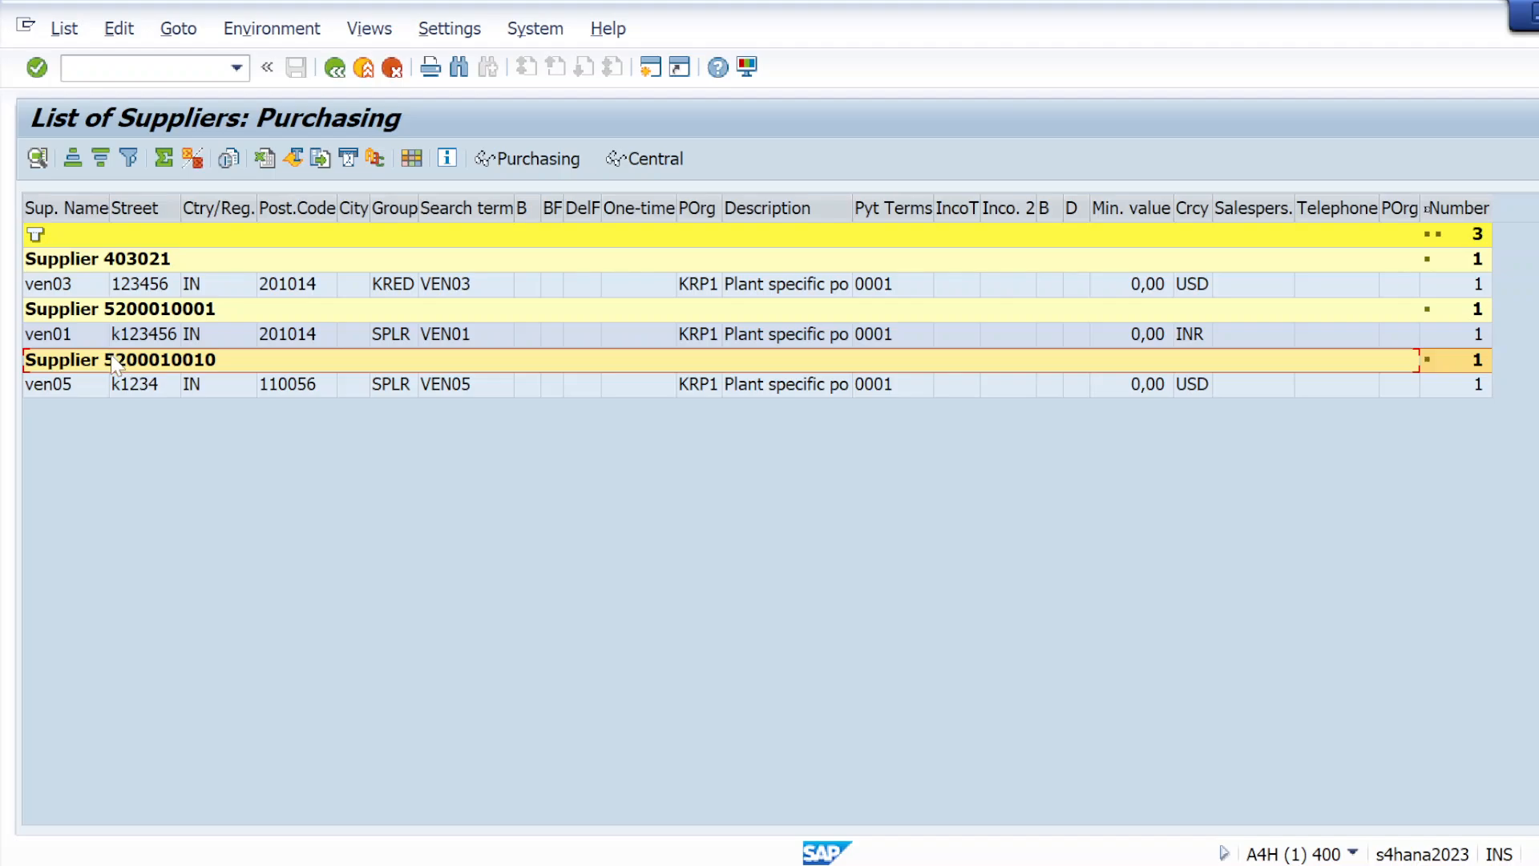
pyautogui.doubleClick(115, 364)
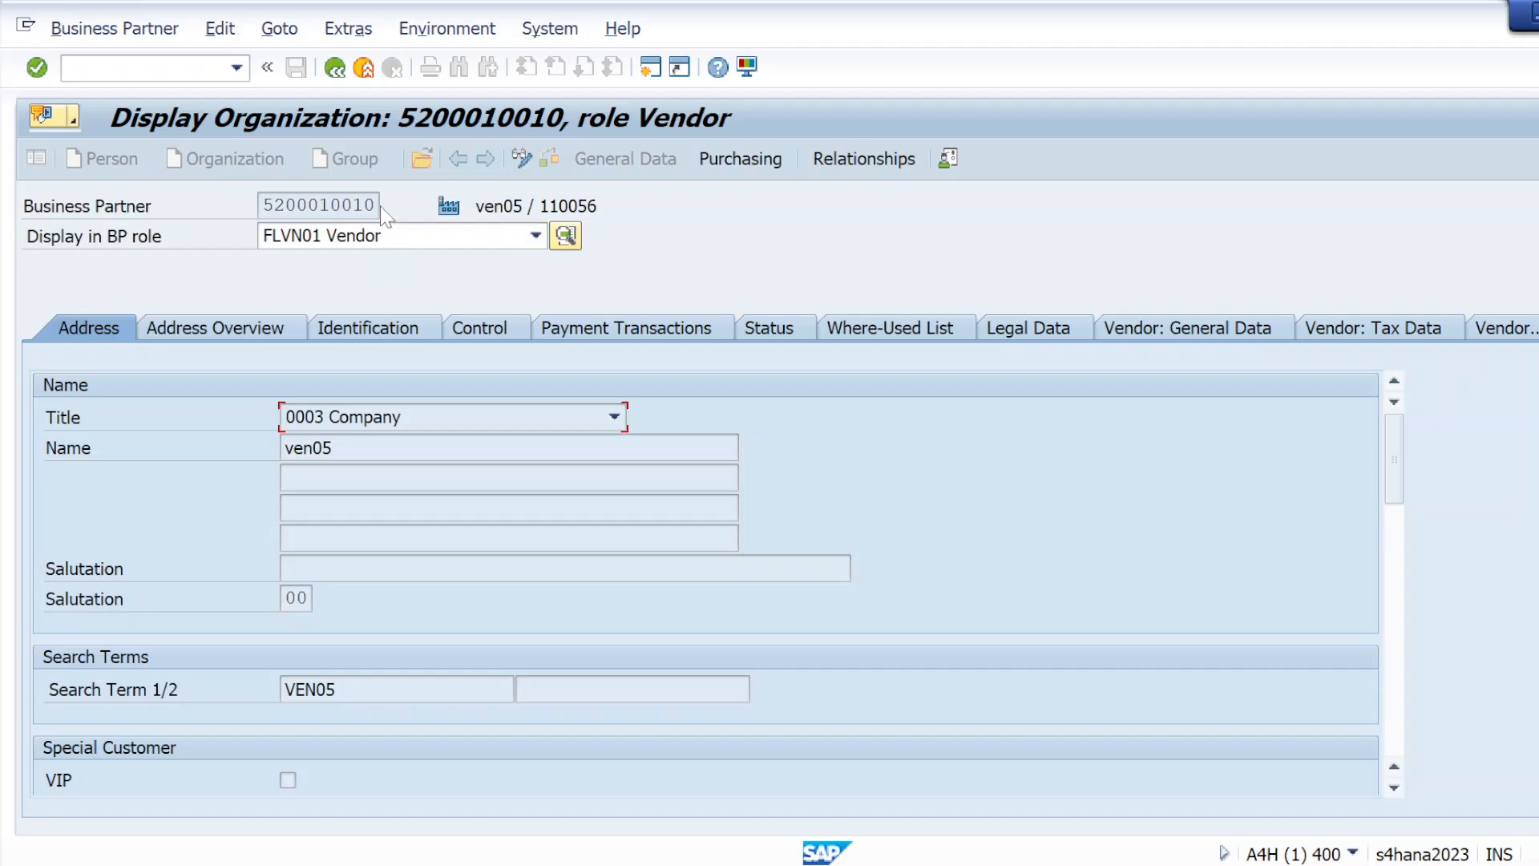
pyautogui.moveTo(261, 205); pyautogui.dragTo(377, 205)
pyautogui.hotkey('ctrl', 'c')
# Switch to Notepad, paste the copied business partner number into a new tab and minimize that window
pyautogui.hotkey('alt', 'space')
pyautogui.write('notepad')
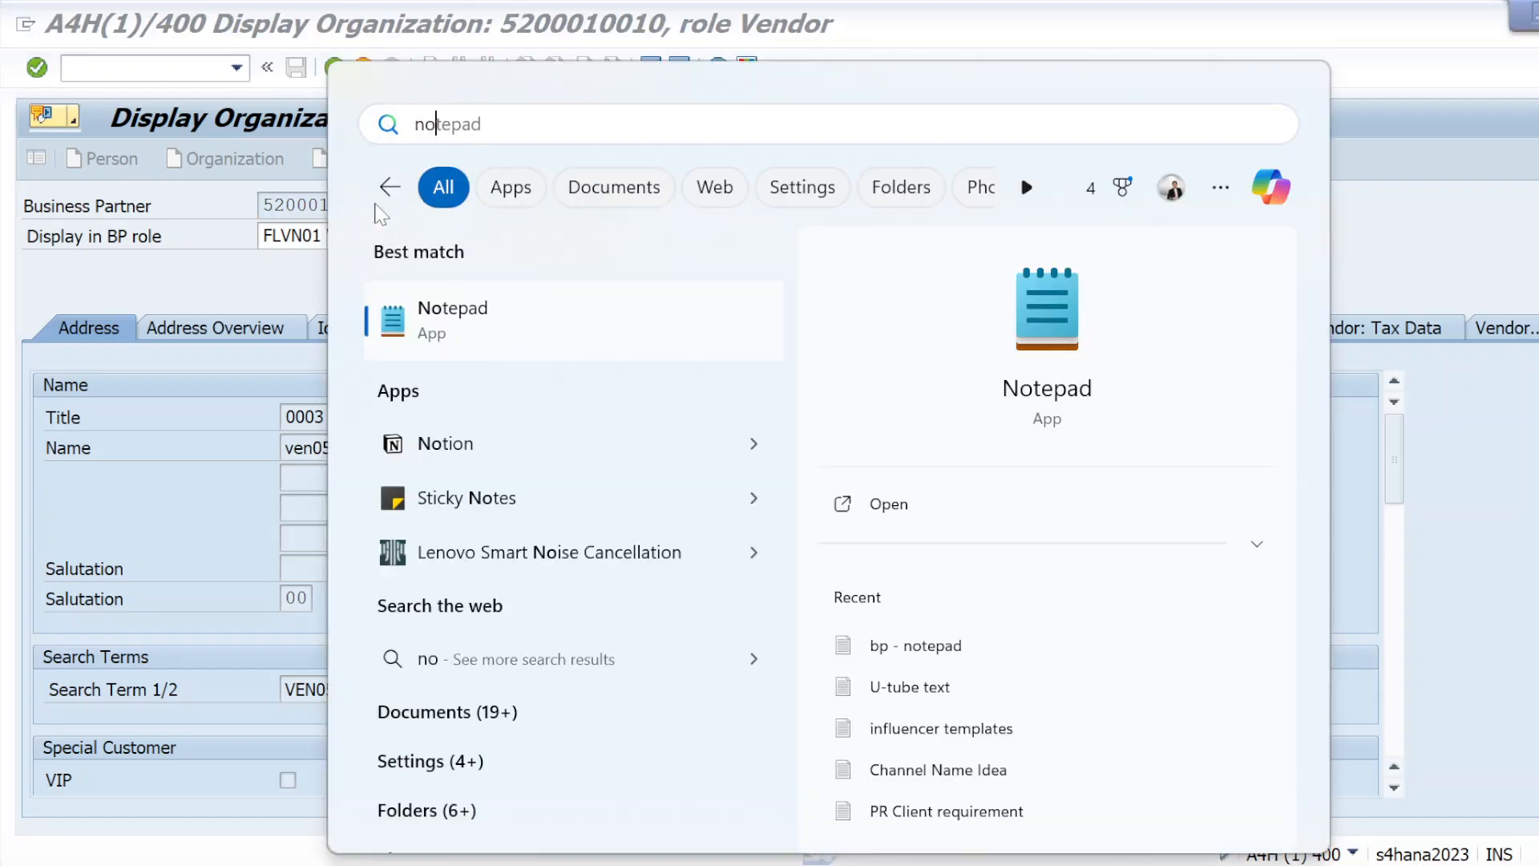
pyautogui.click(481, 323)
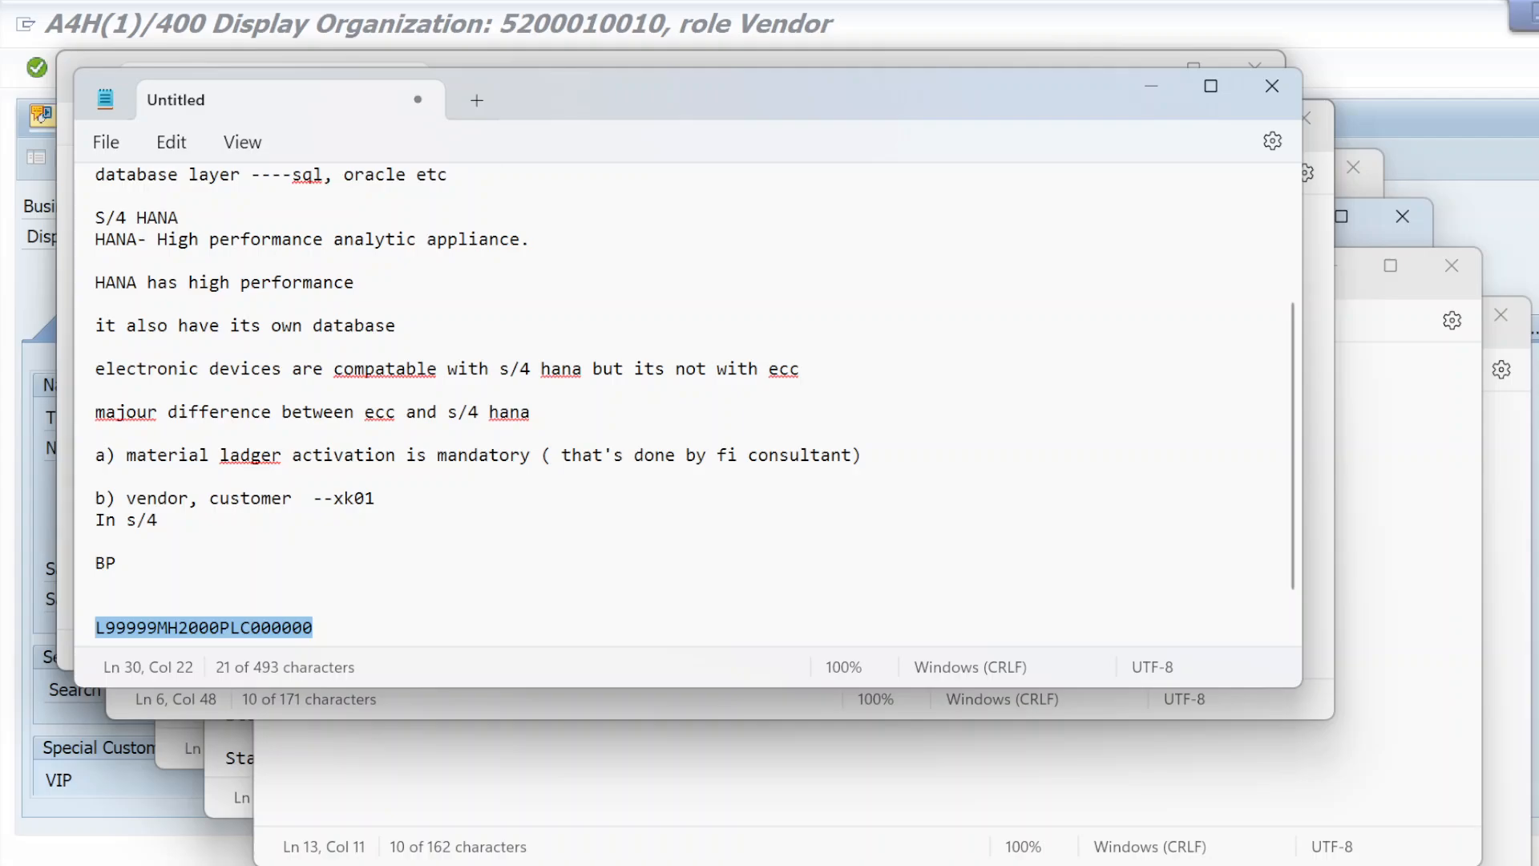
pyautogui.click(1149, 87)
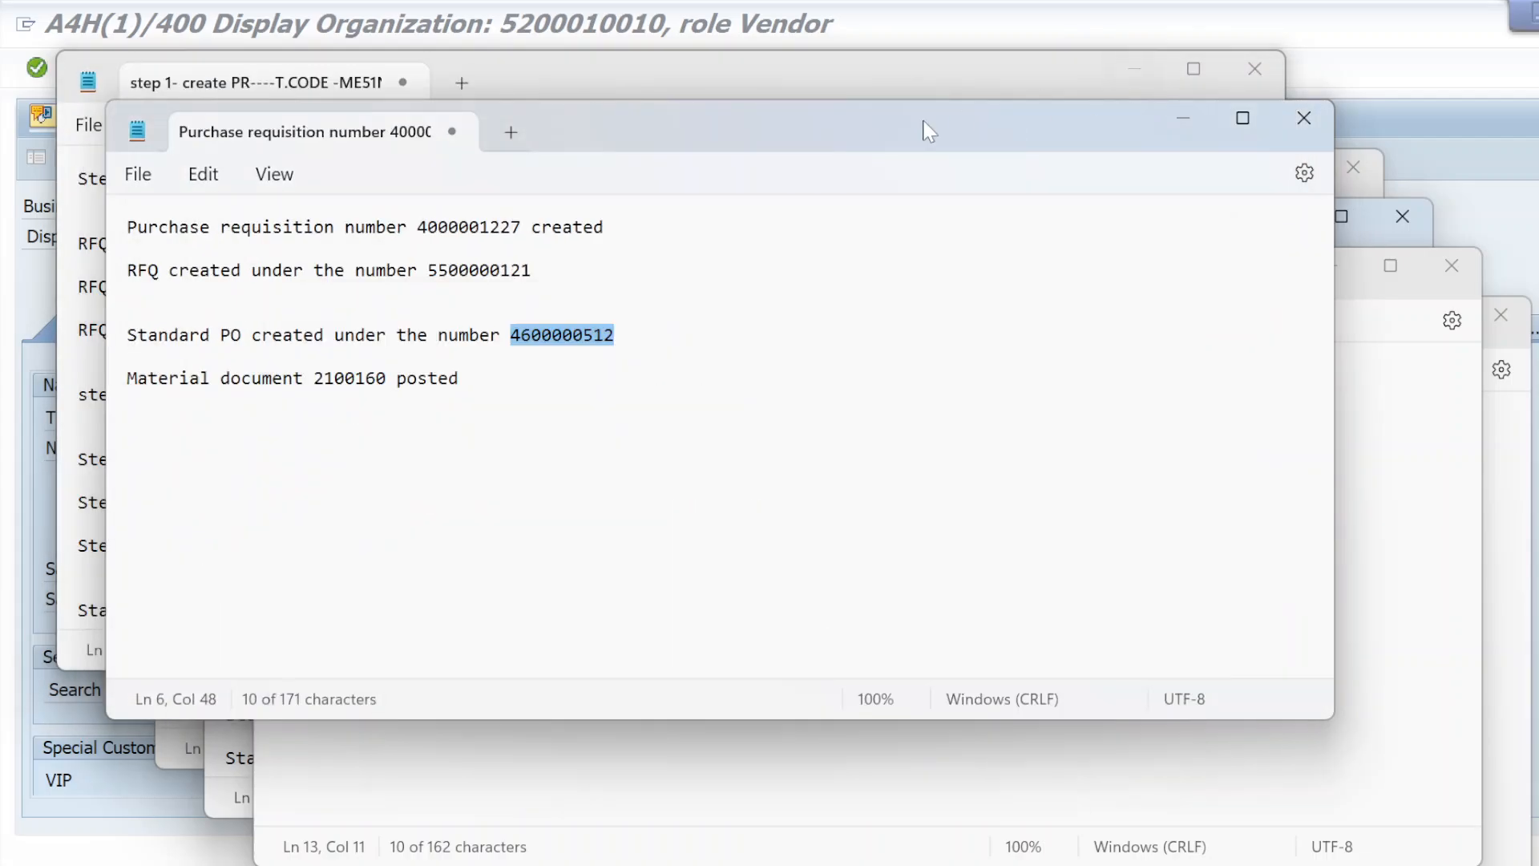
pyautogui.click(506, 133)
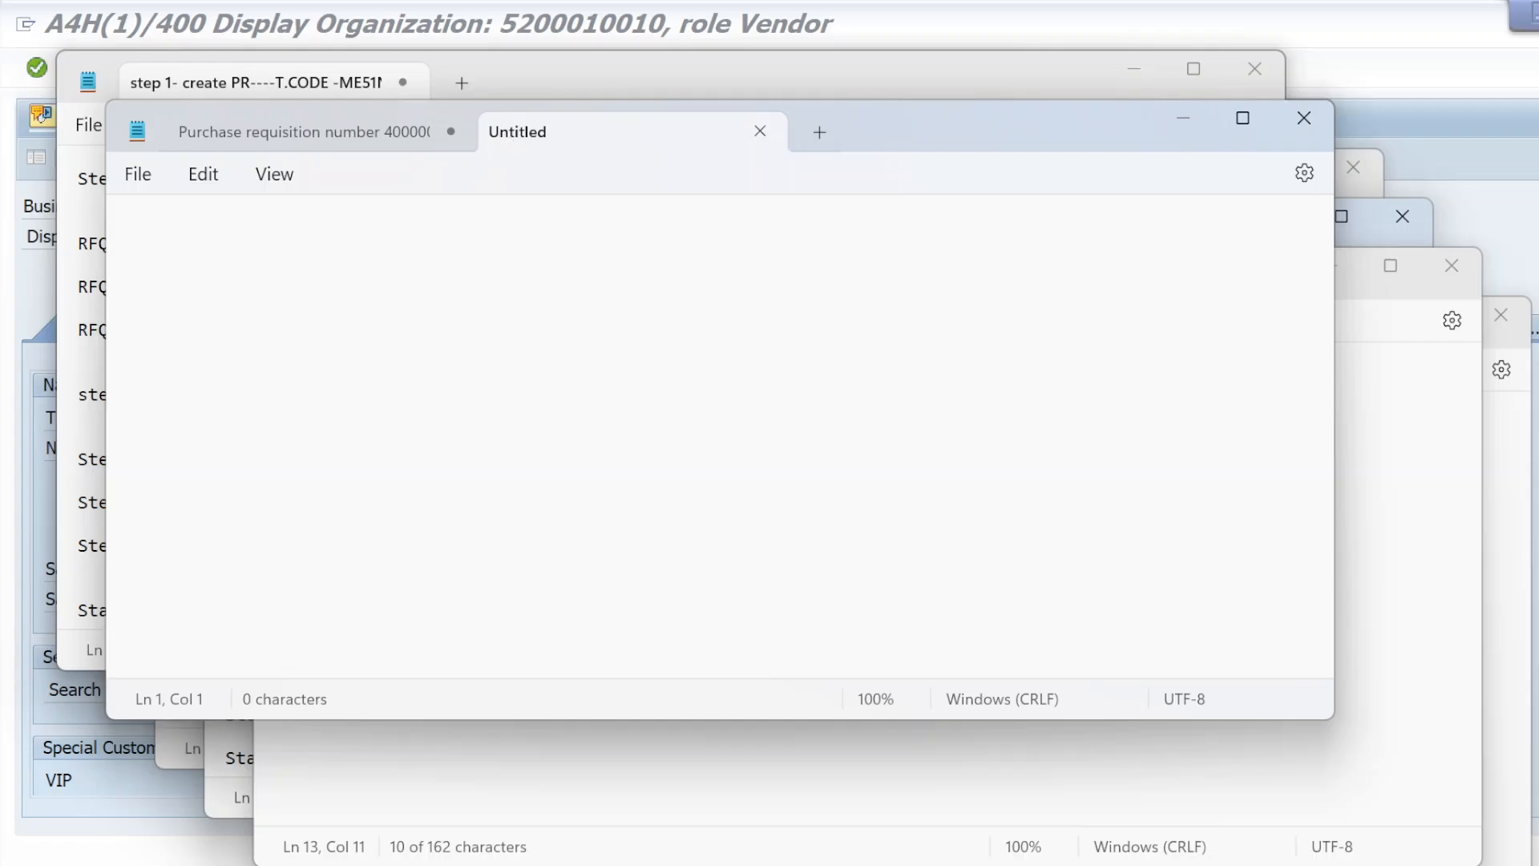
pyautogui.hotkey('ctrl', 'v')
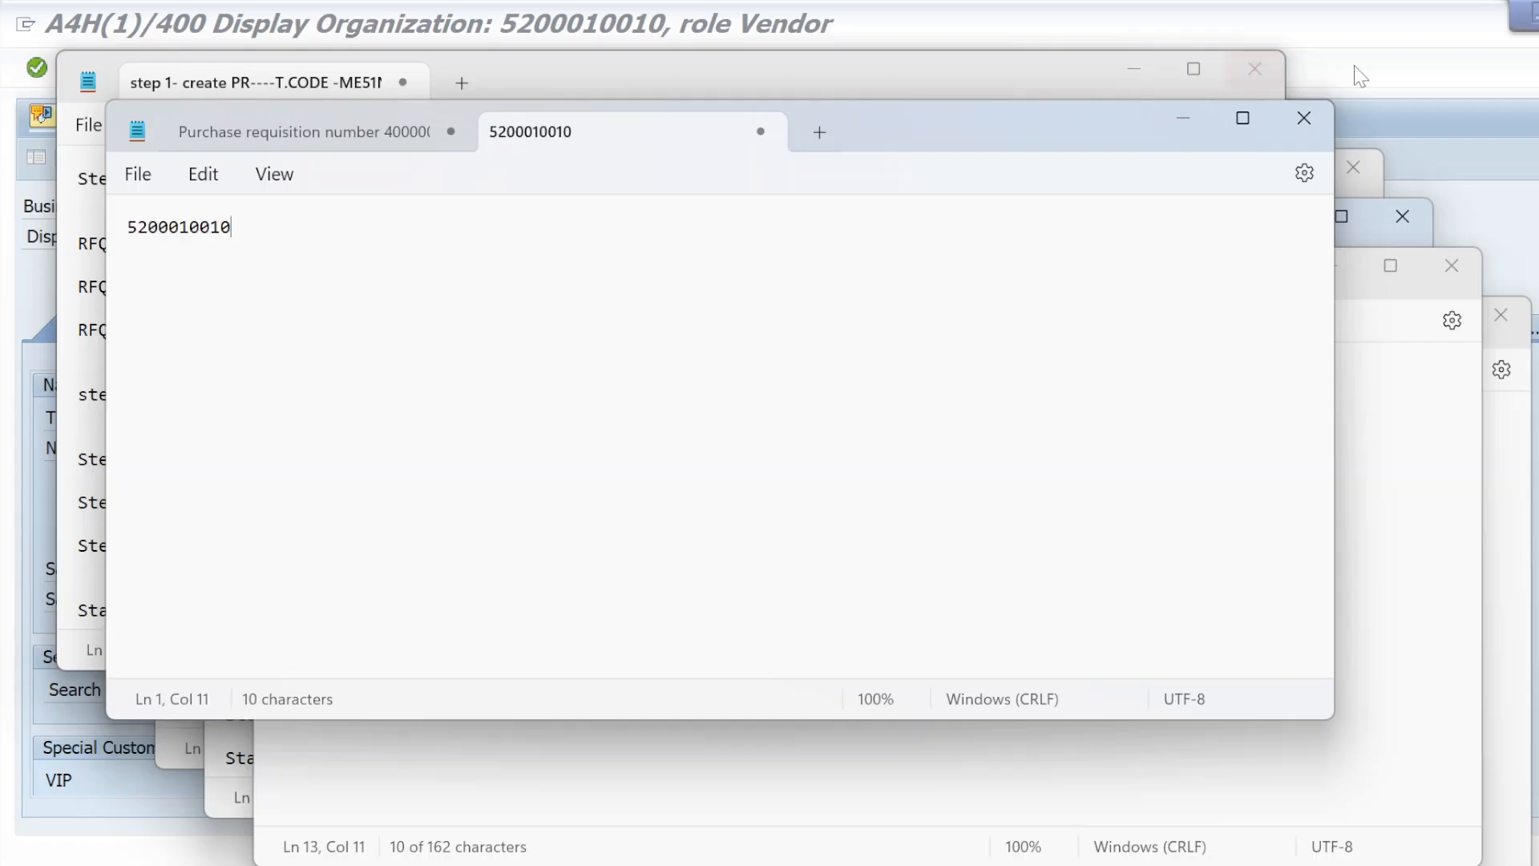
pyautogui.click(1179, 117)
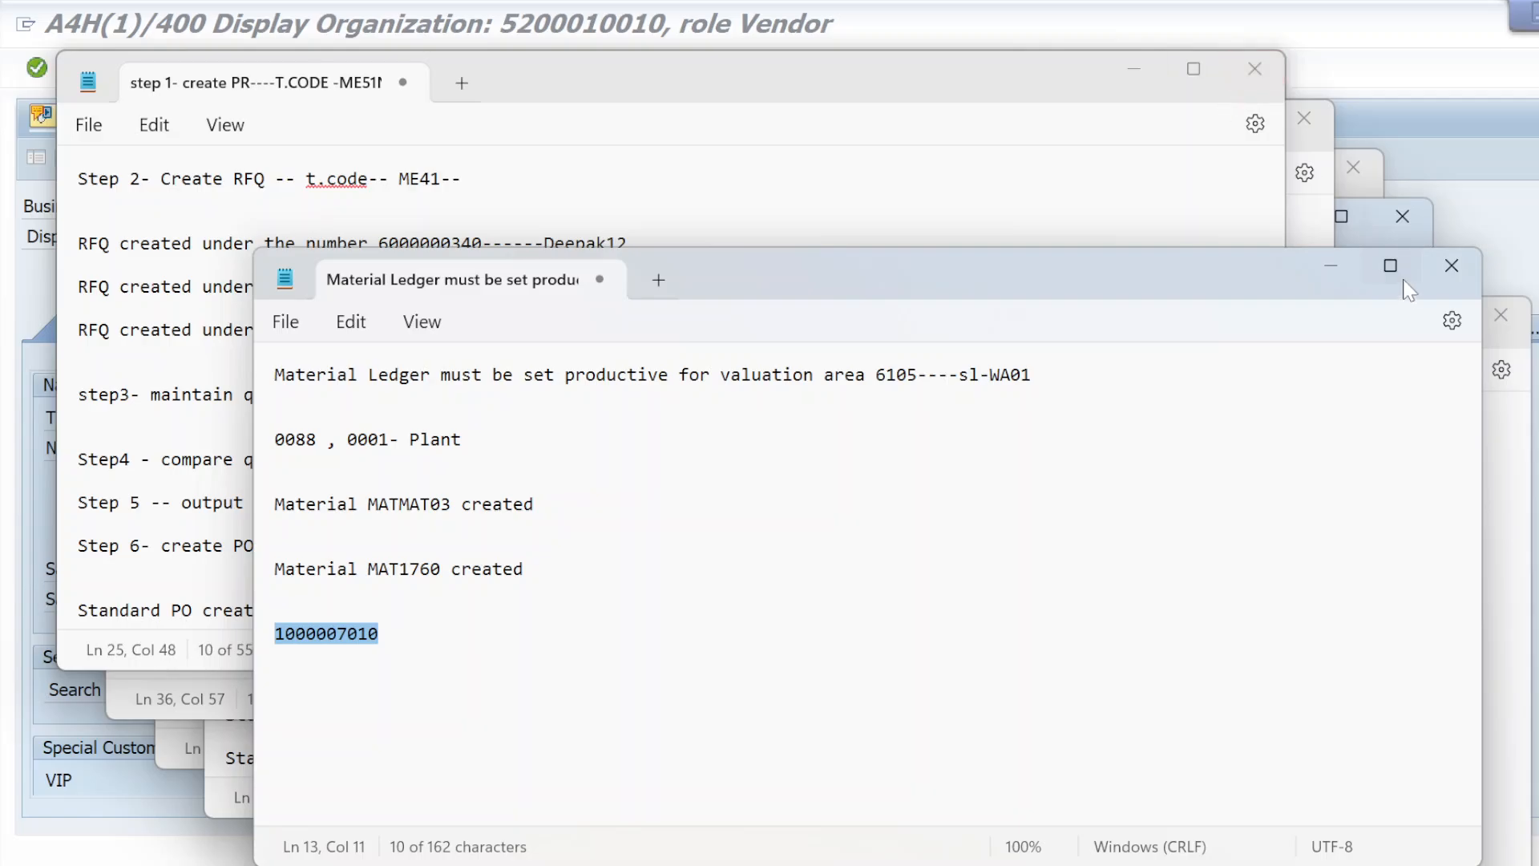
# Close the leftover Notepad notes, including the Material Ledger and purchase requisition ones, without saving their changes
pyautogui.click(1450, 263)
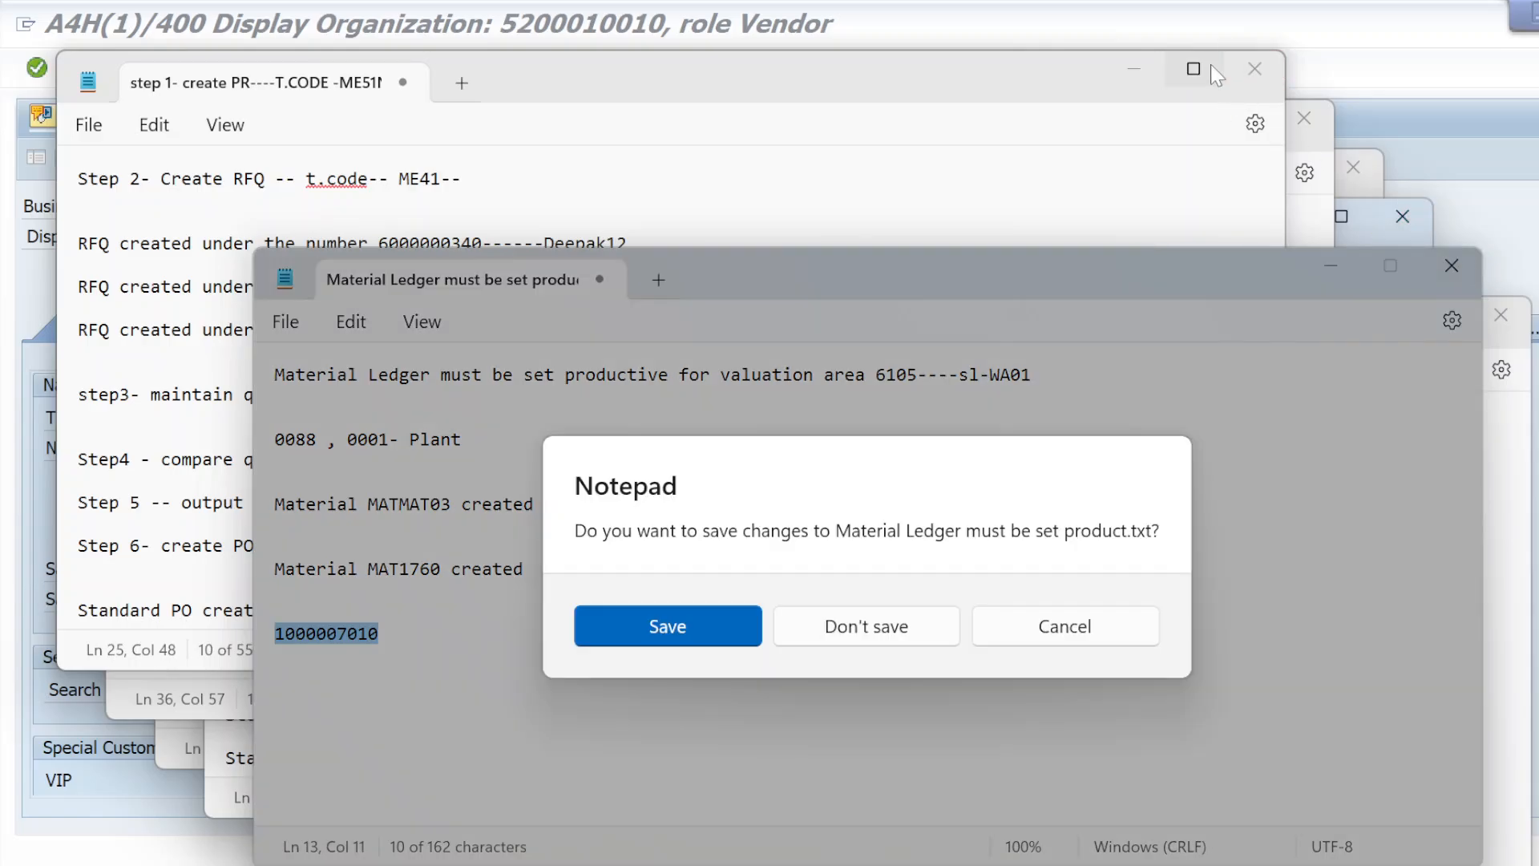
pyautogui.click(863, 617)
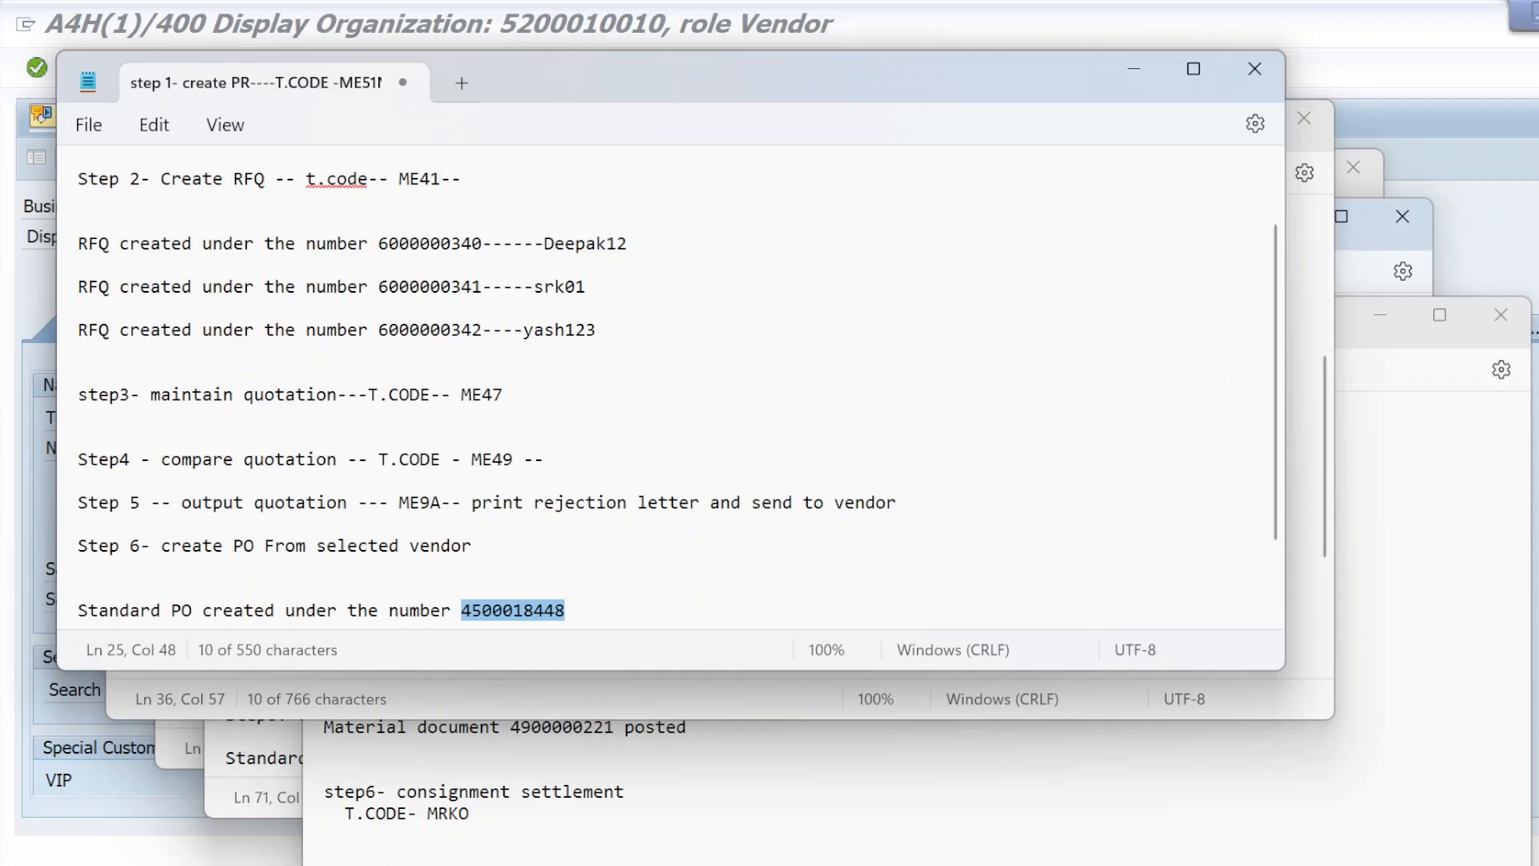
pyautogui.click(1253, 67)
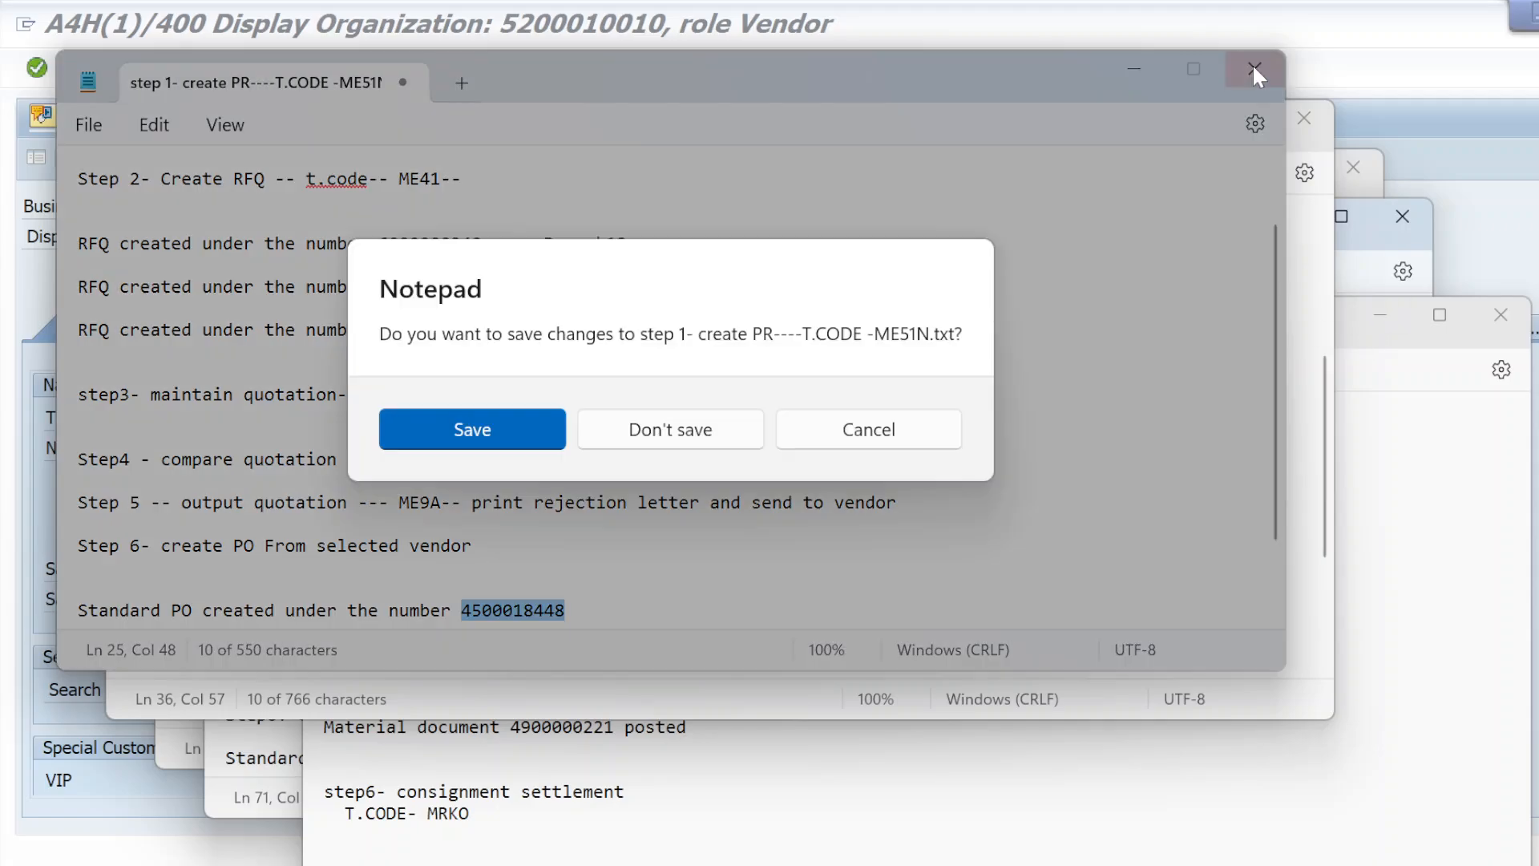
pyautogui.click(655, 433)
pyautogui.click(1287, 103)
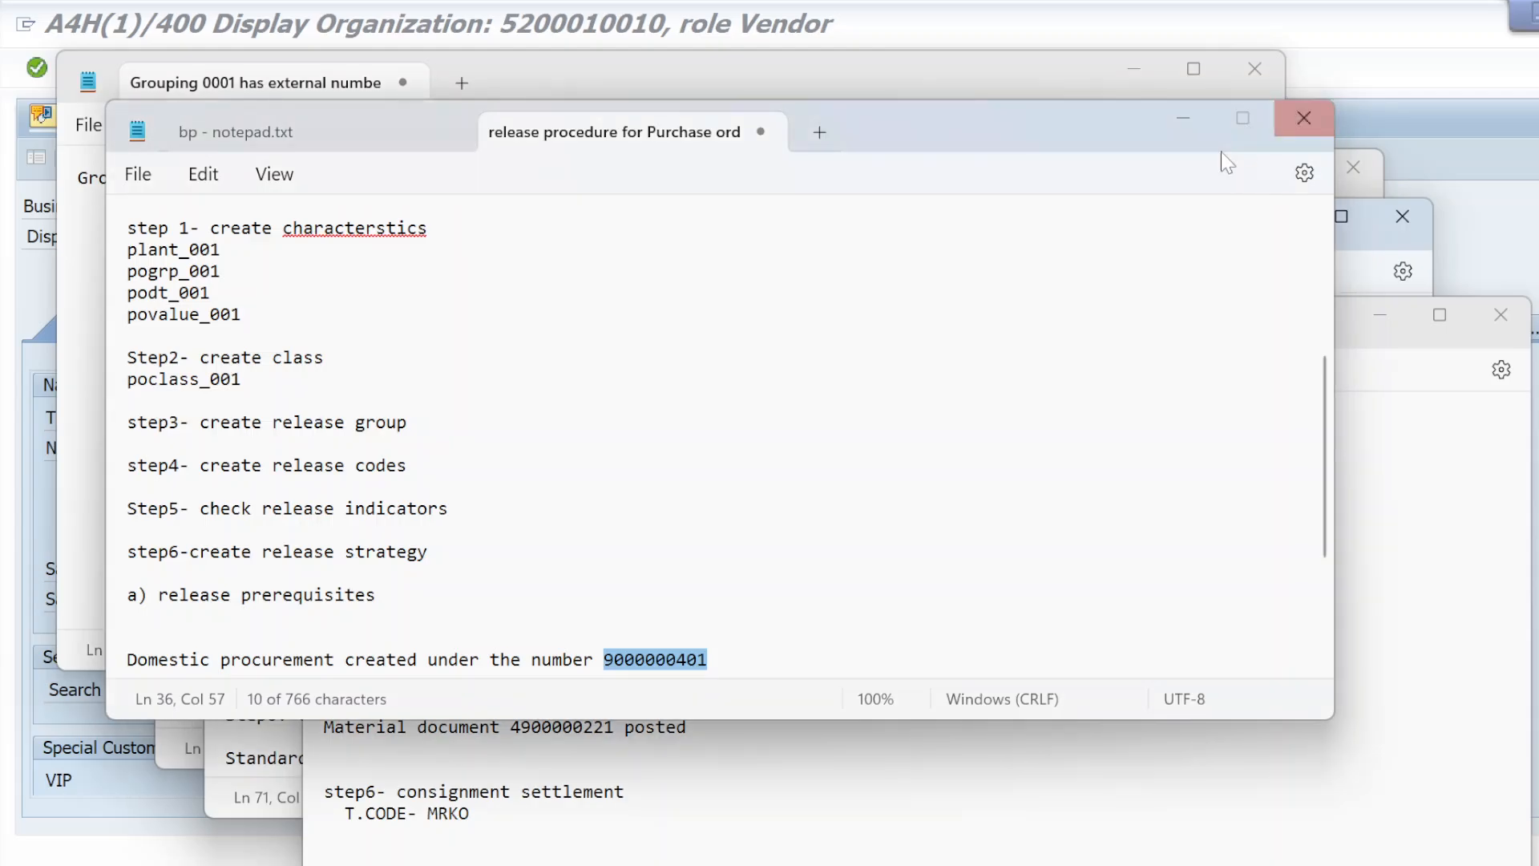
pyautogui.click(718, 477)
pyautogui.click(1303, 117)
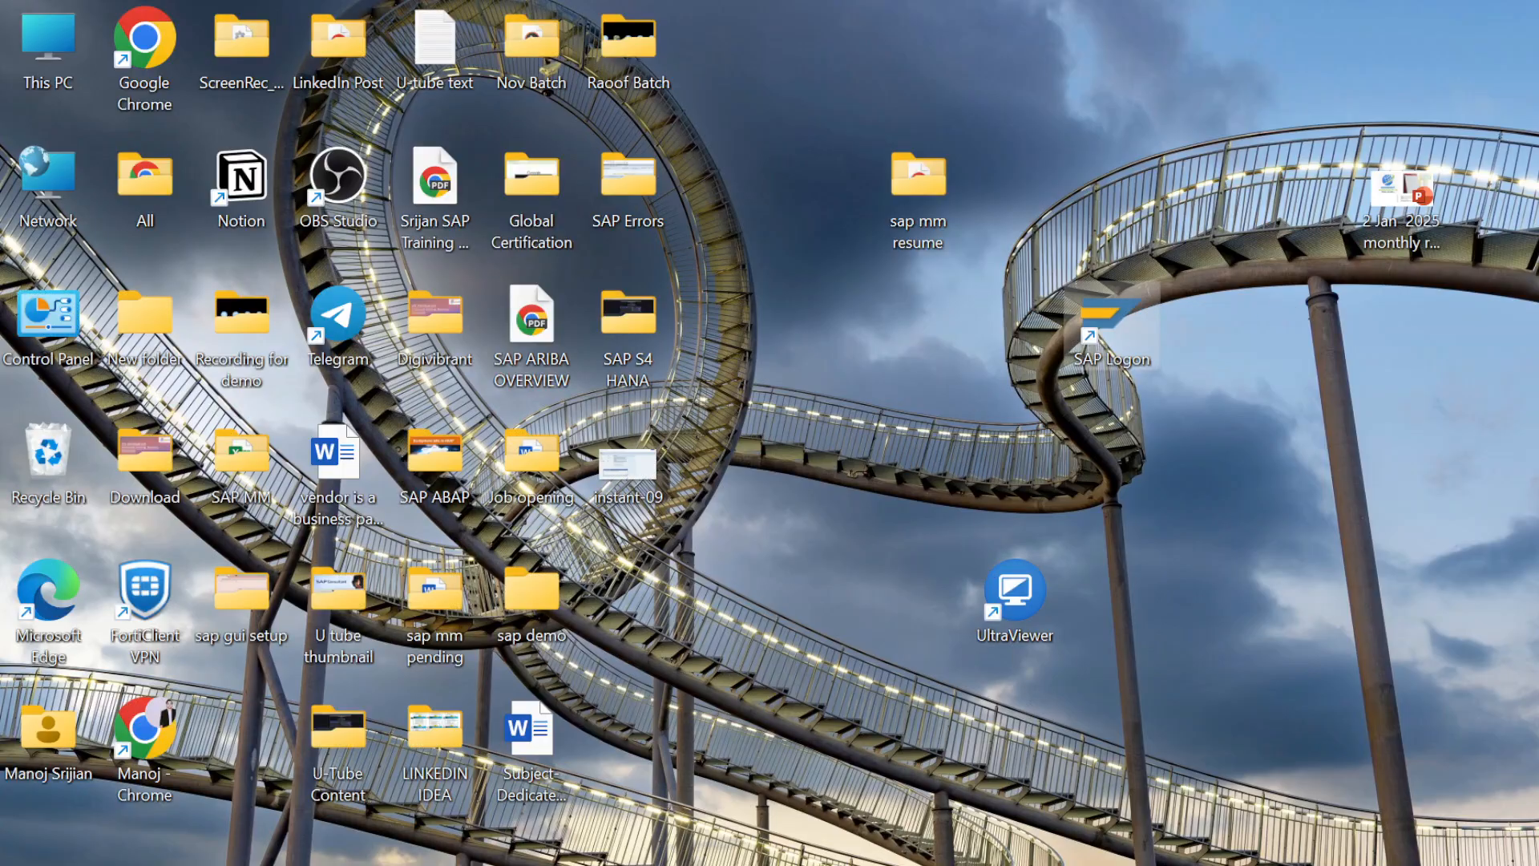
# Switch back to the SAP S/4HANA window that displays vendor ven05, passing the ECC Create Vendor window
pyautogui.hotkey('alt', 'Tab')
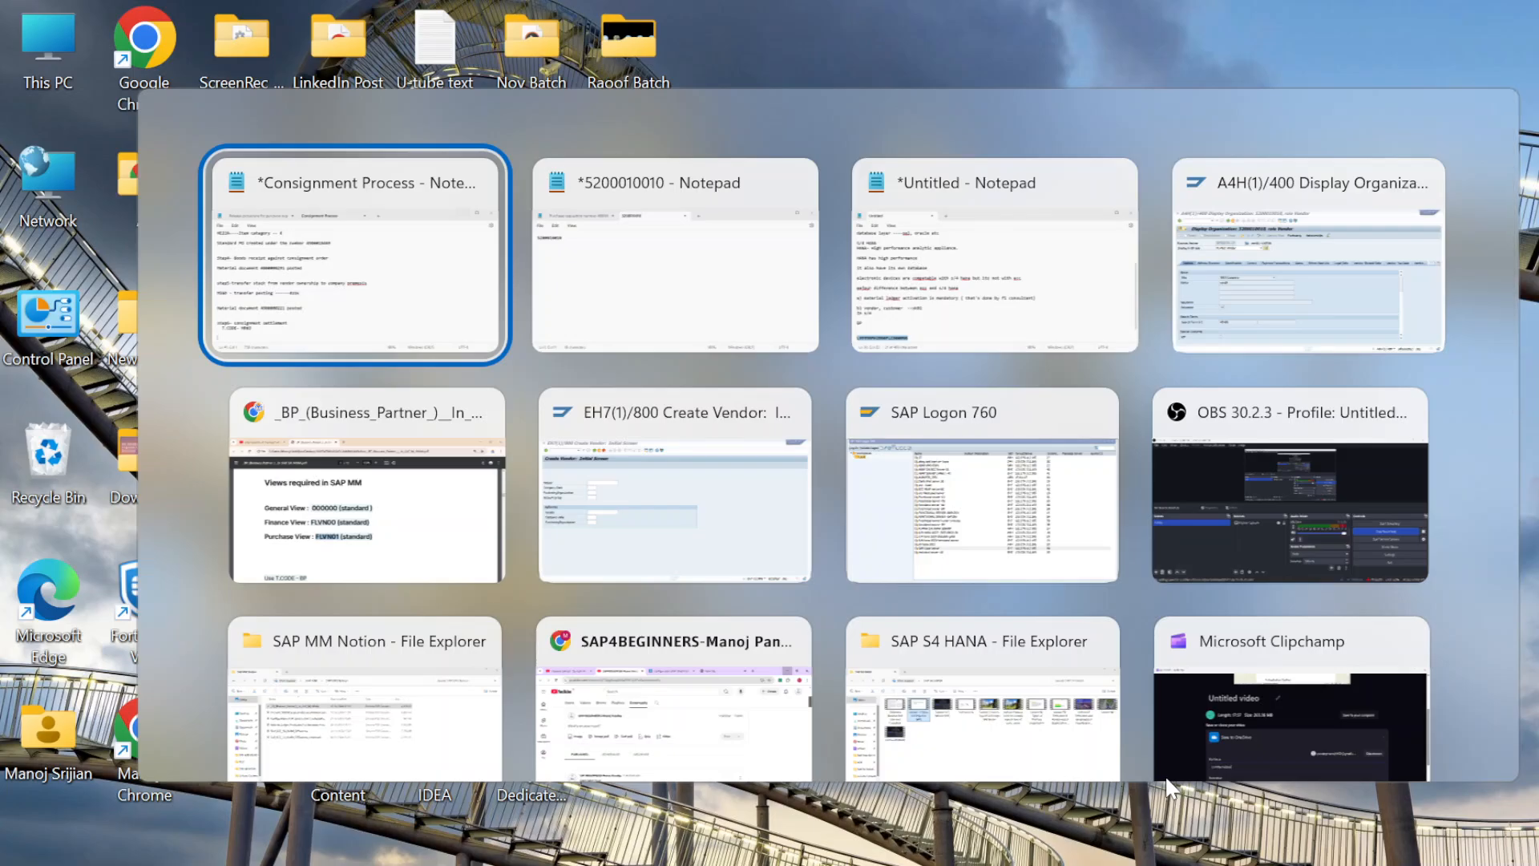
pyautogui.hotkey('alt', 'Tab')
pyautogui.hotkey('alt', 'Tab')
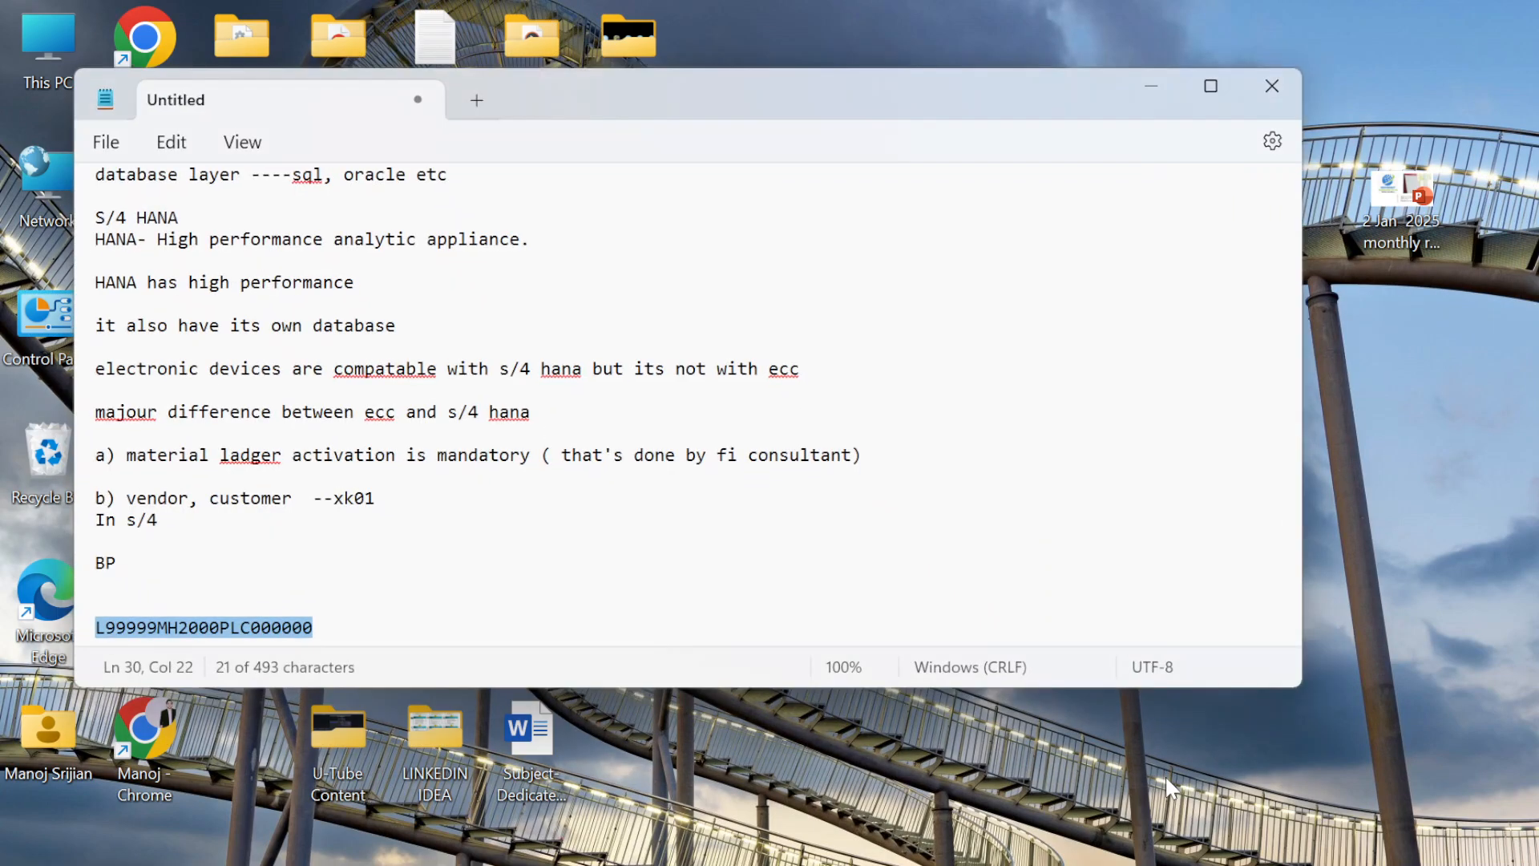
pyautogui.hotkey('alt', 'Tab')
pyautogui.hotkey('alt', 'Tab')
pyautogui.hotkey('alt', 'Tab')
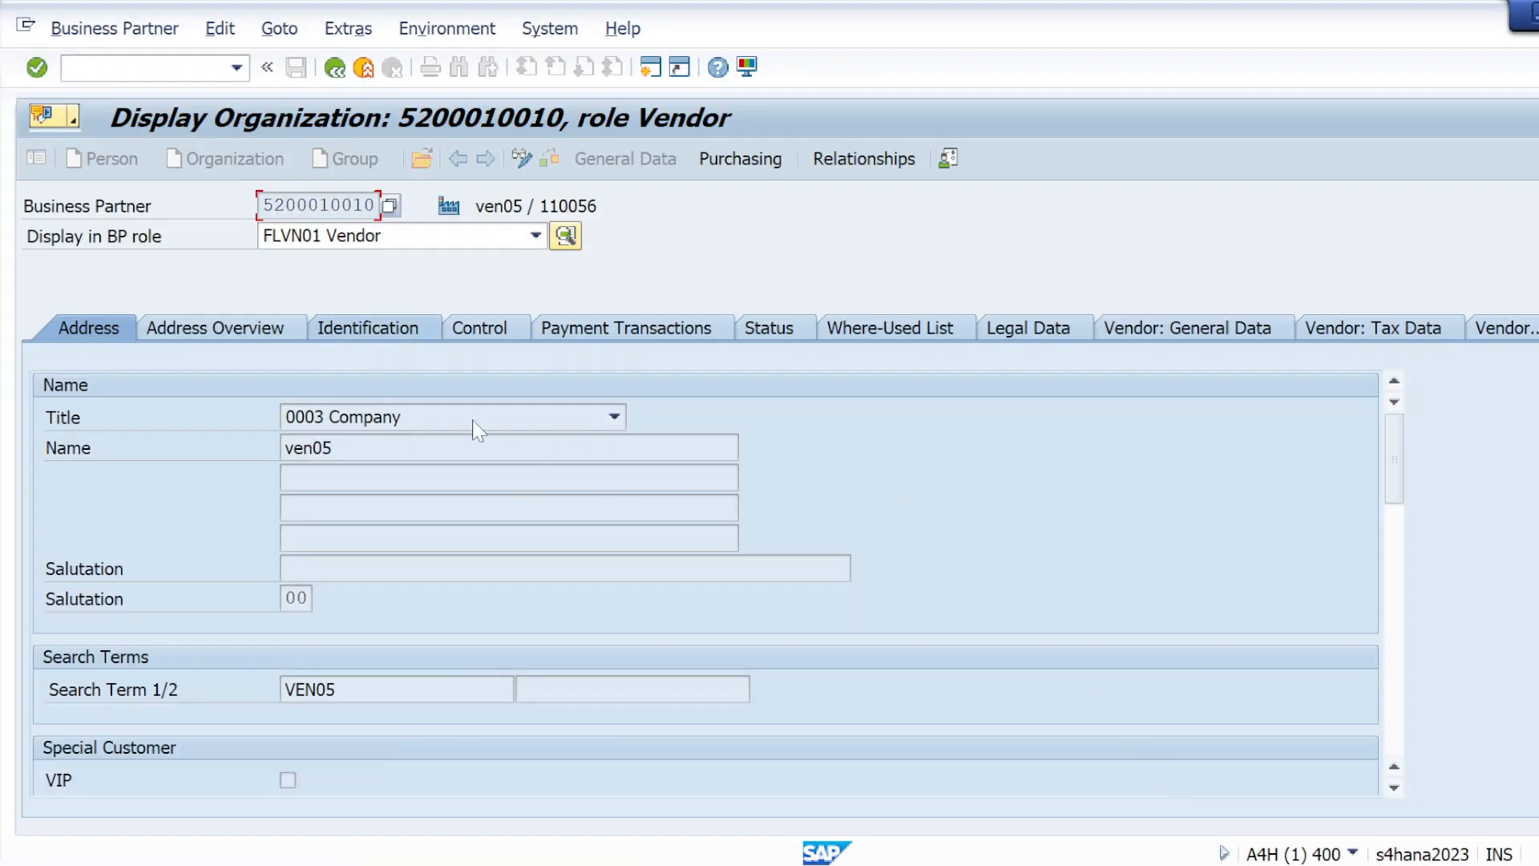
pyautogui.moveTo(1012, 859)
pyautogui.click(1208, 790)
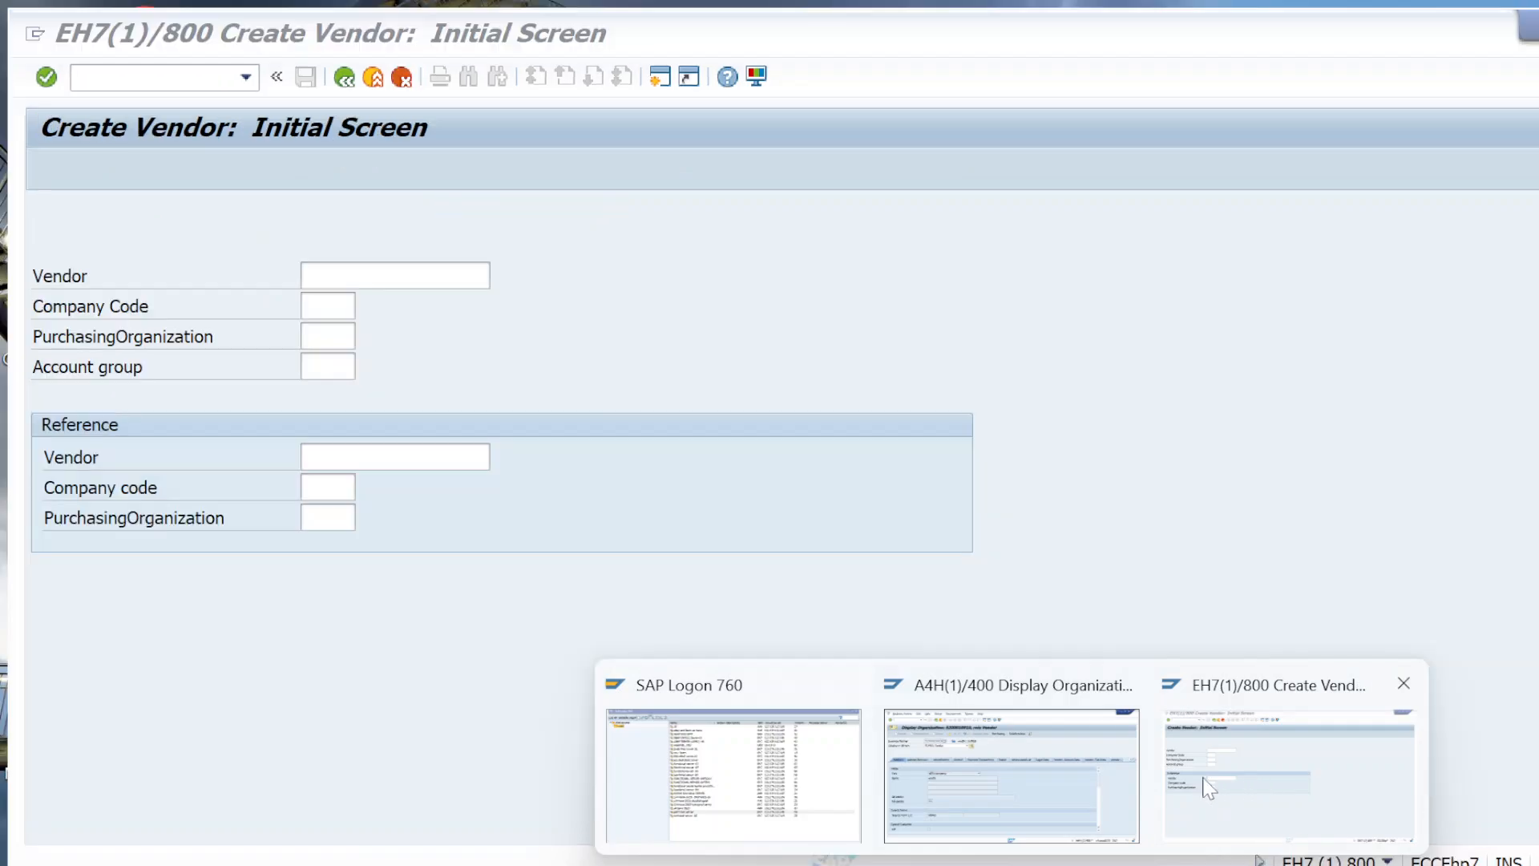
pyautogui.click(983, 803)
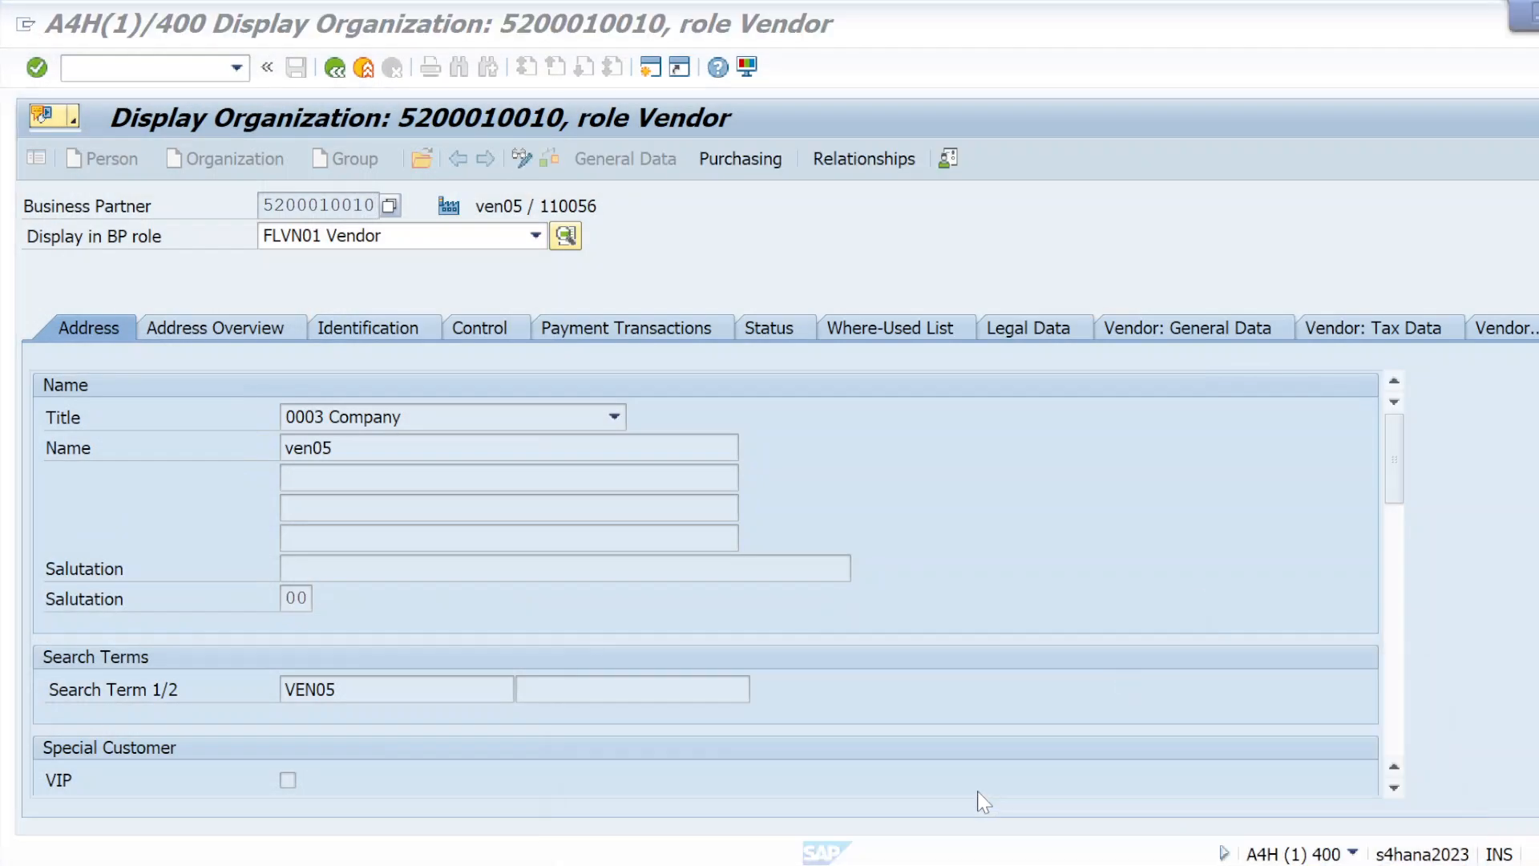
# Leave the vendor display, start transaction BP and open the vendor using the copied business partner number
pyautogui.click(361, 70)
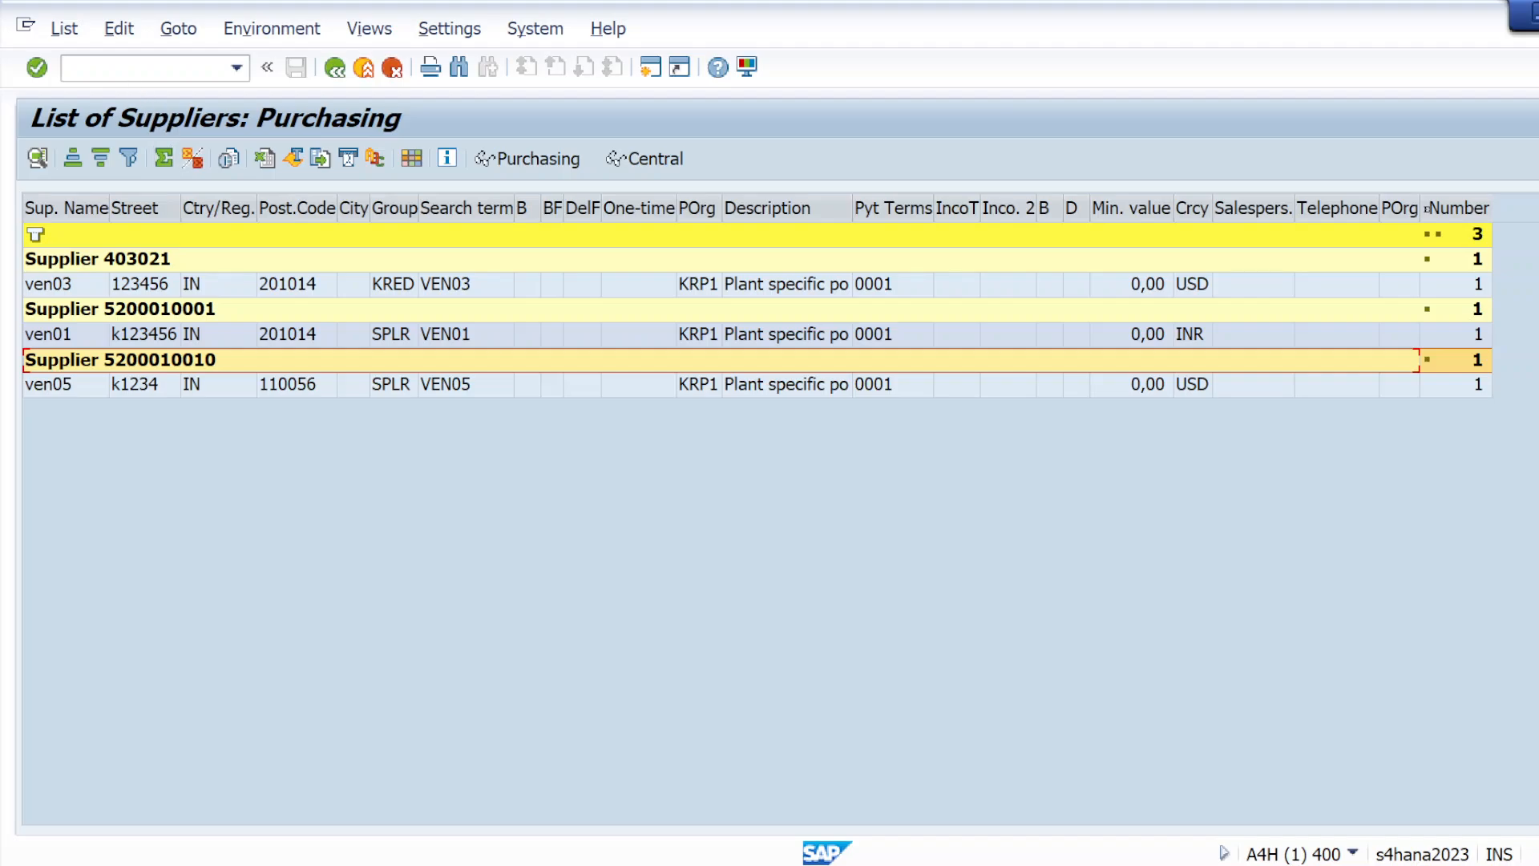
pyautogui.click(147, 68)
pyautogui.write('/nbp')
pyautogui.press('Return')
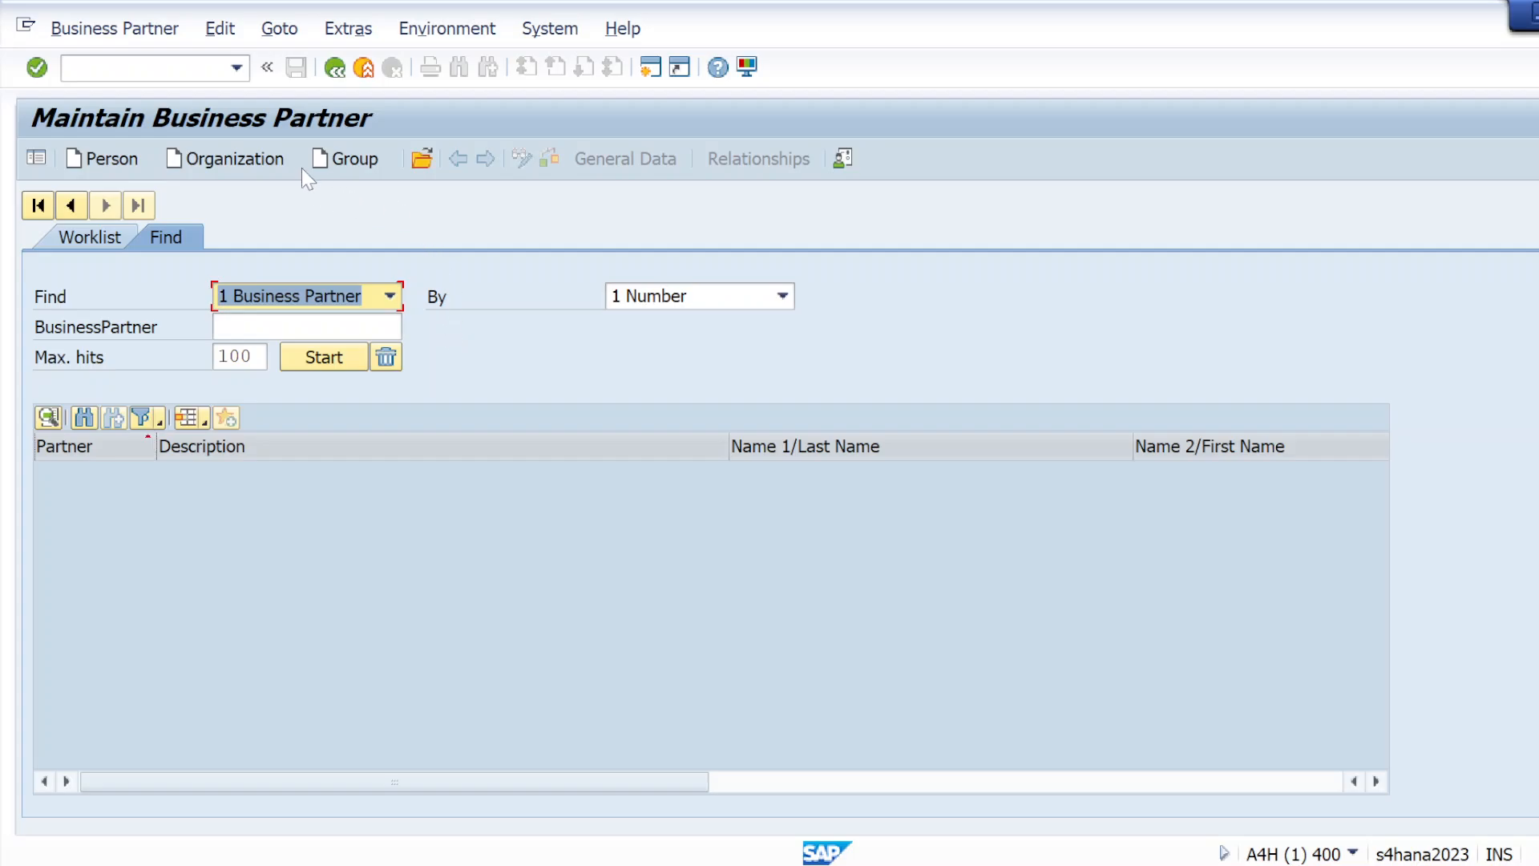
pyautogui.click(418, 166)
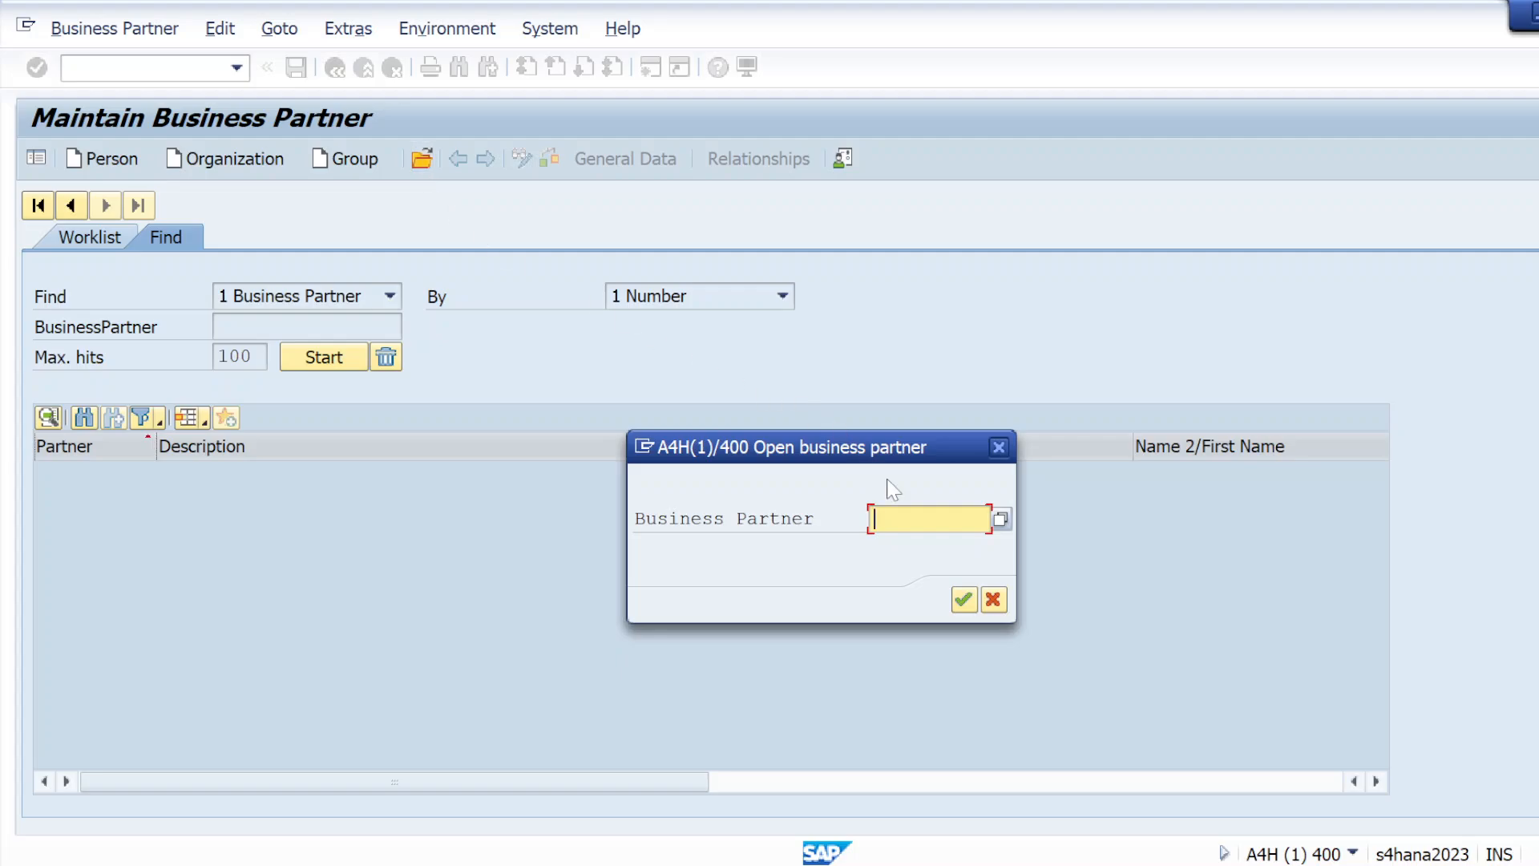
pyautogui.hotkey('ctrl', 'v')
pyautogui.click(954, 600)
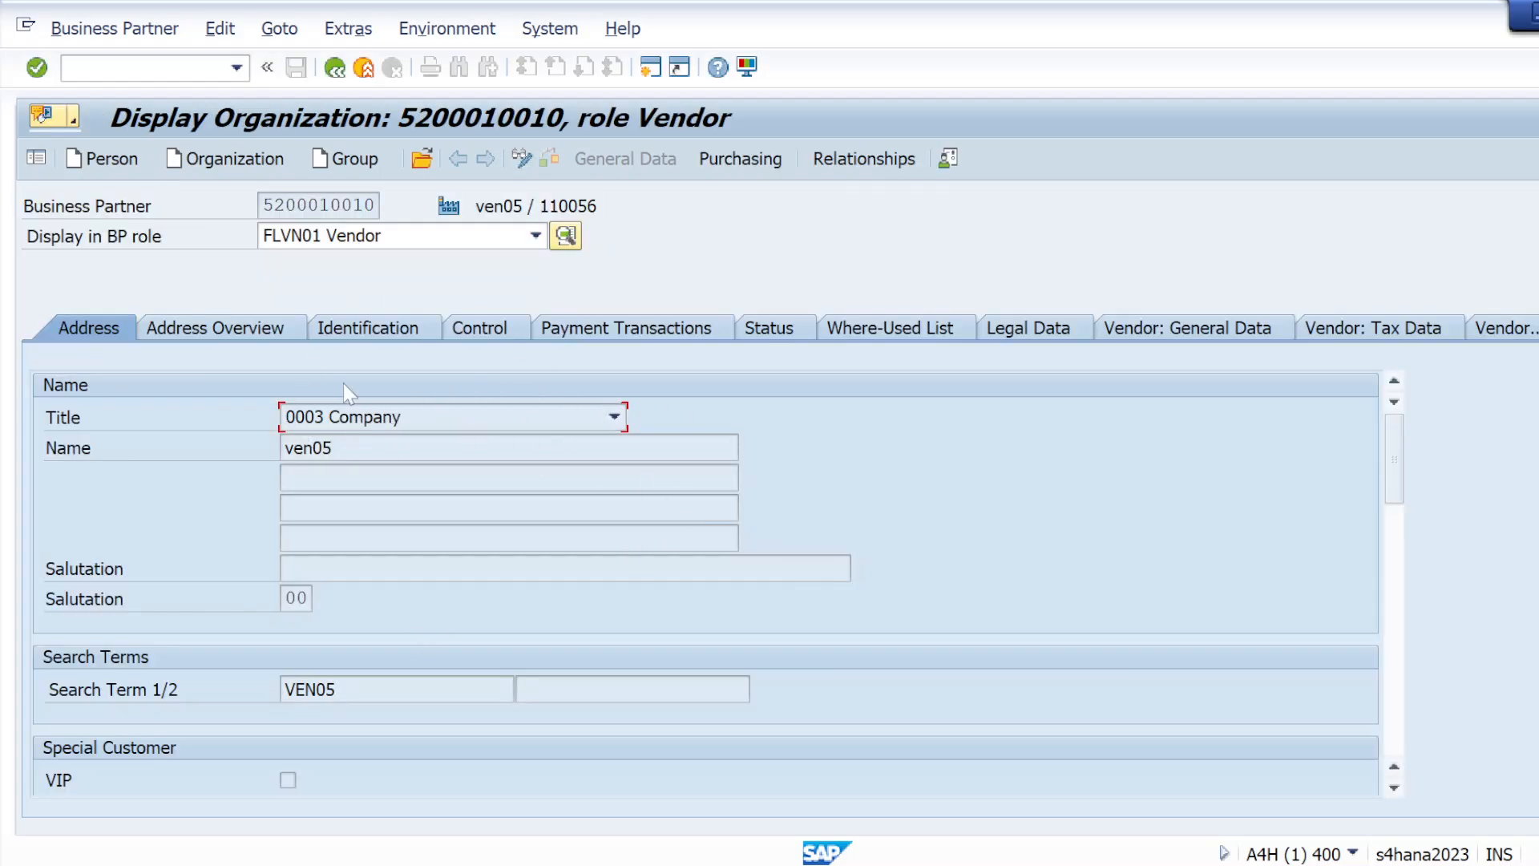
# Review the vendor's address overview, identification, control and payment transaction data
pyautogui.click(232, 328)
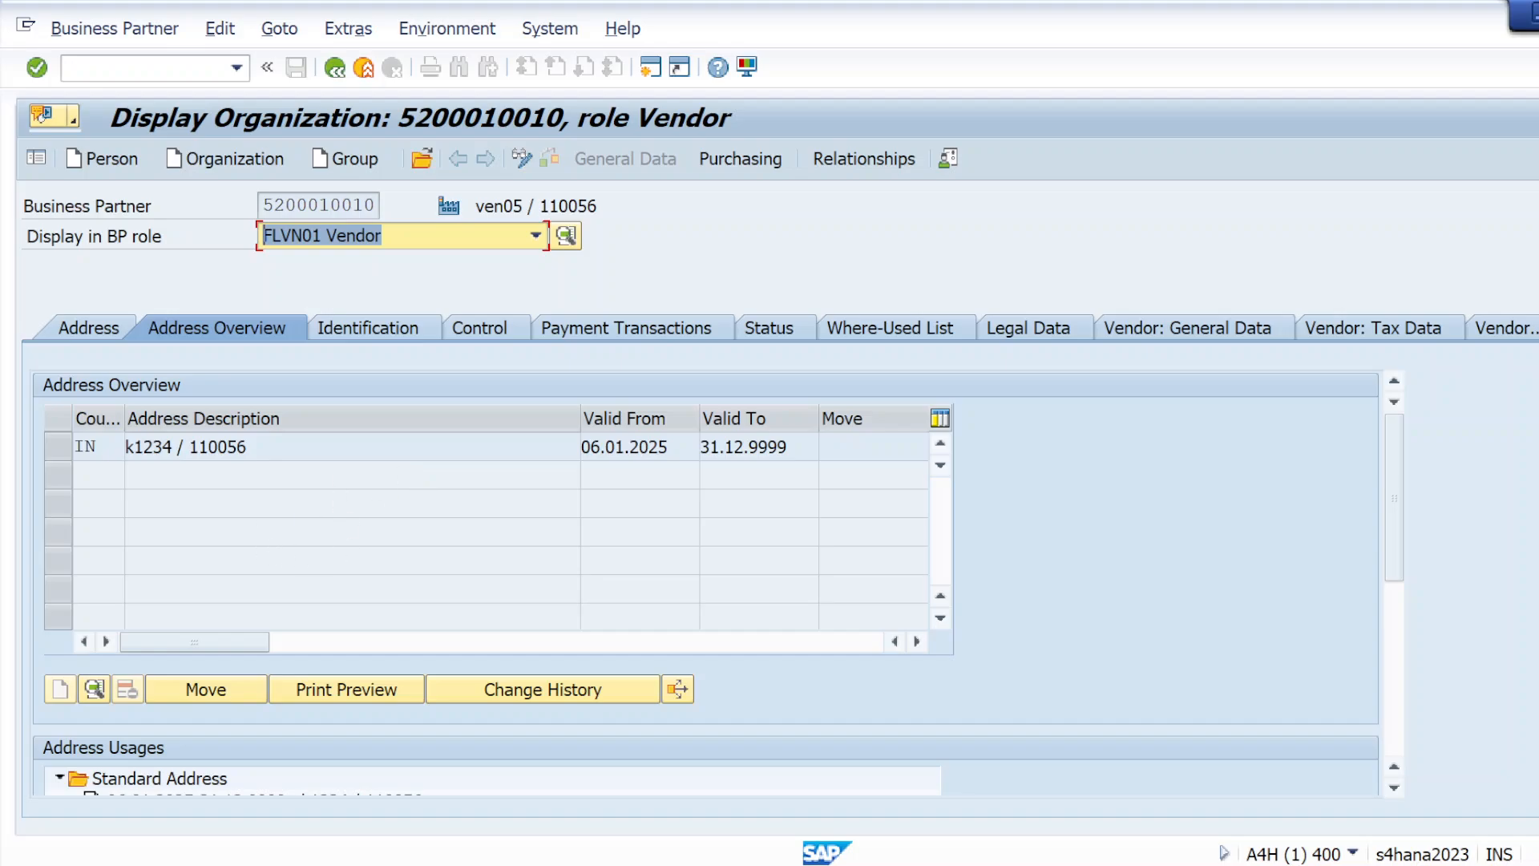
pyautogui.click(369, 325)
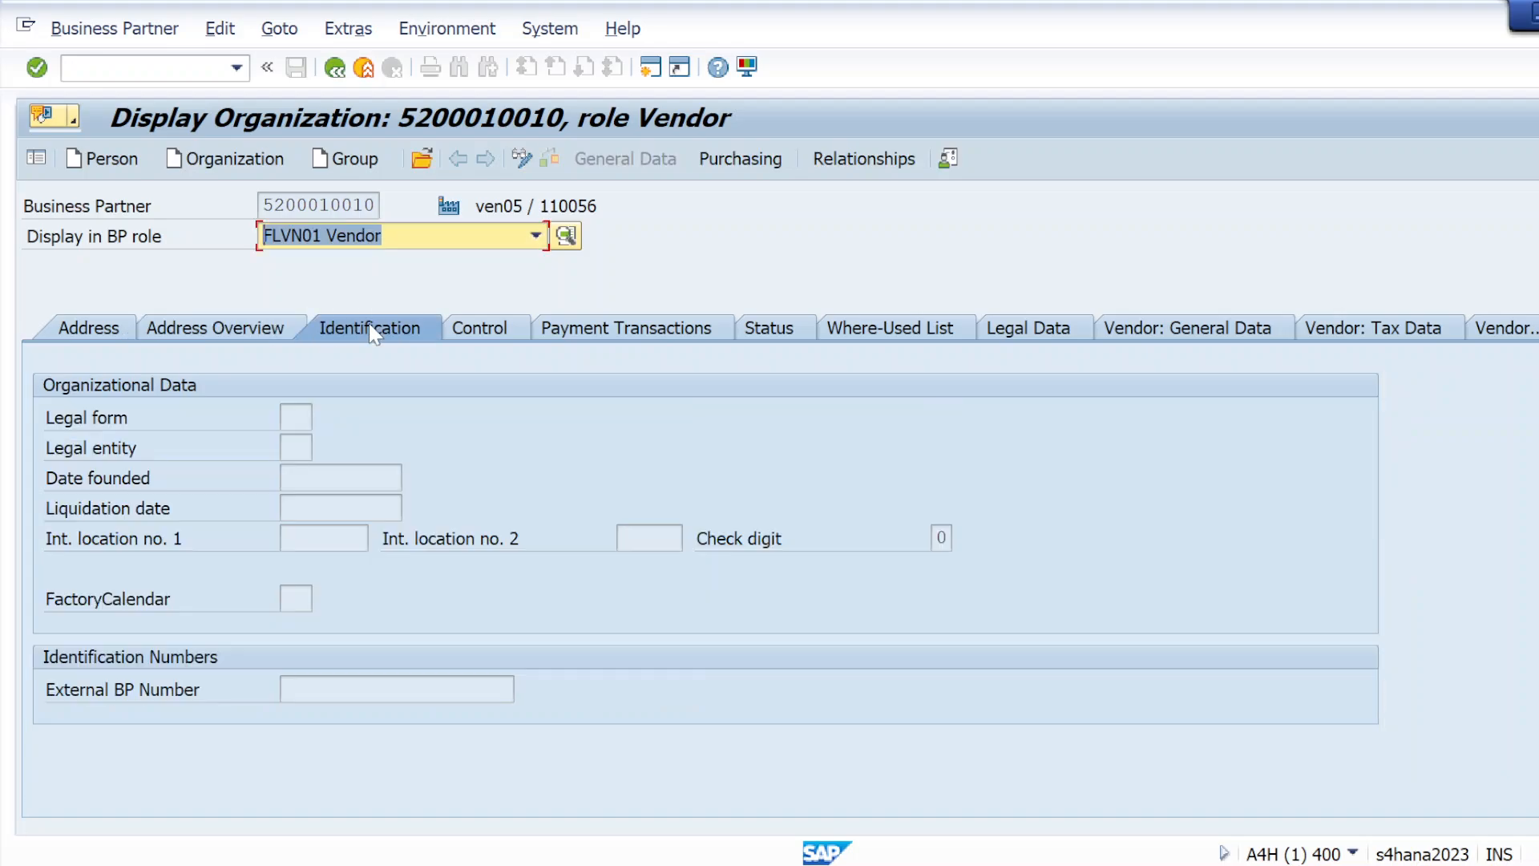
pyautogui.click(472, 336)
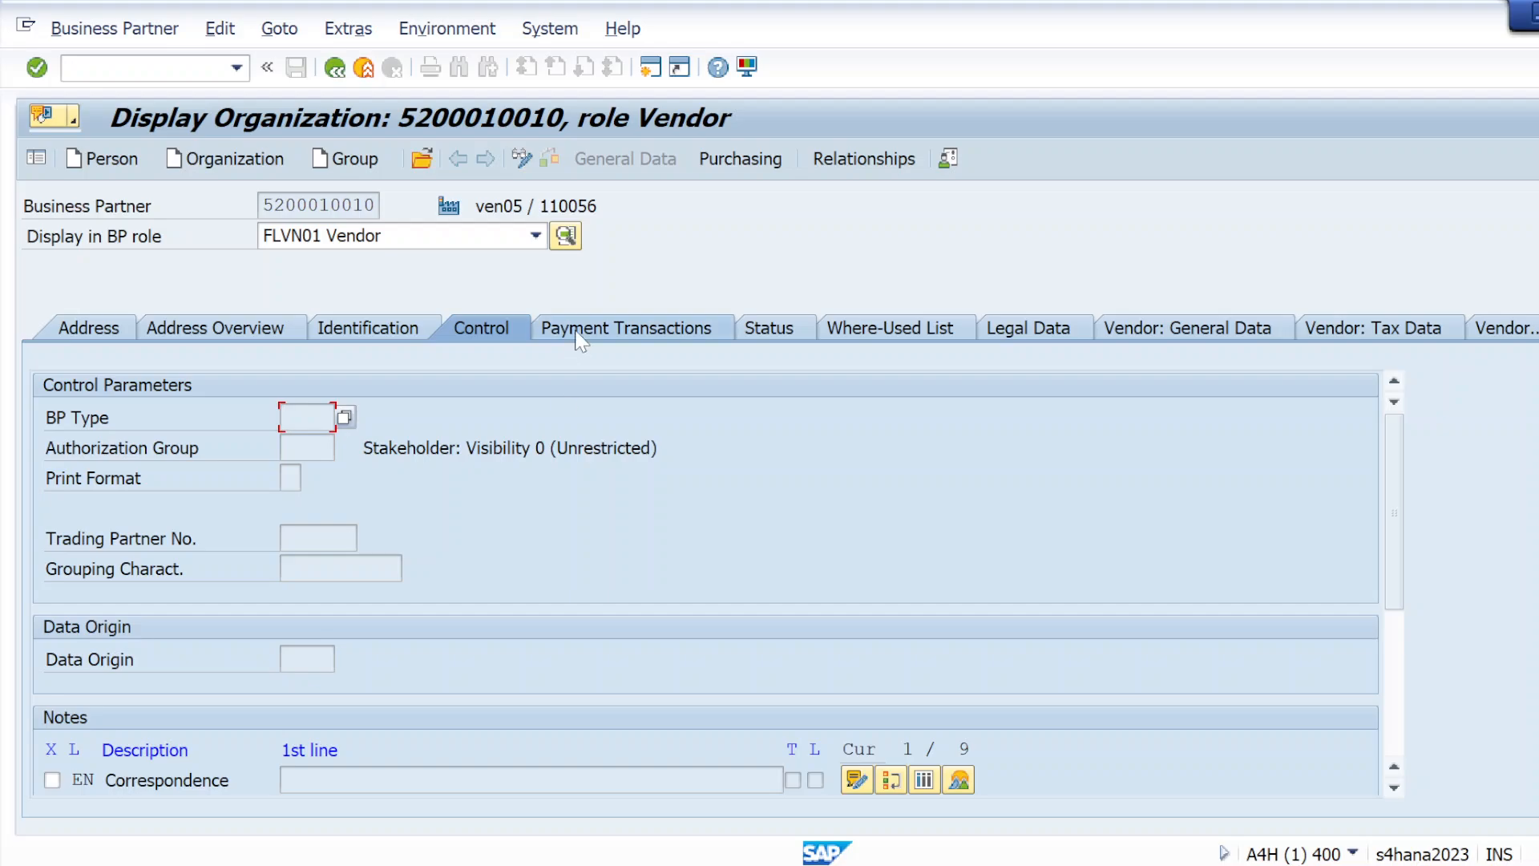
pyautogui.click(577, 335)
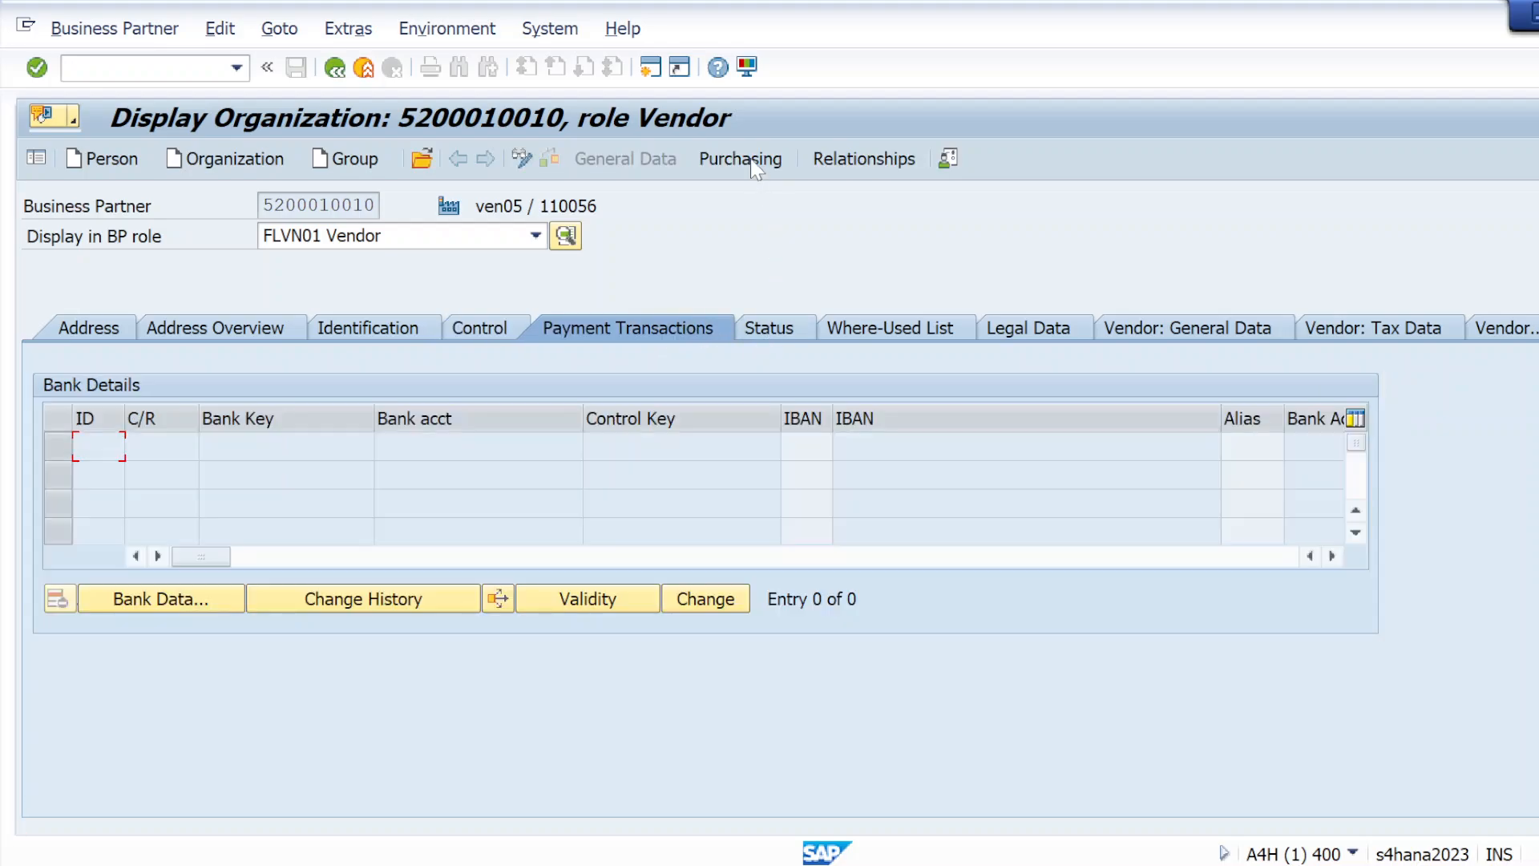
# Display the vendor's purchasing data and review its partner functions, subranges, interchangeability and texts
pyautogui.click(752, 159)
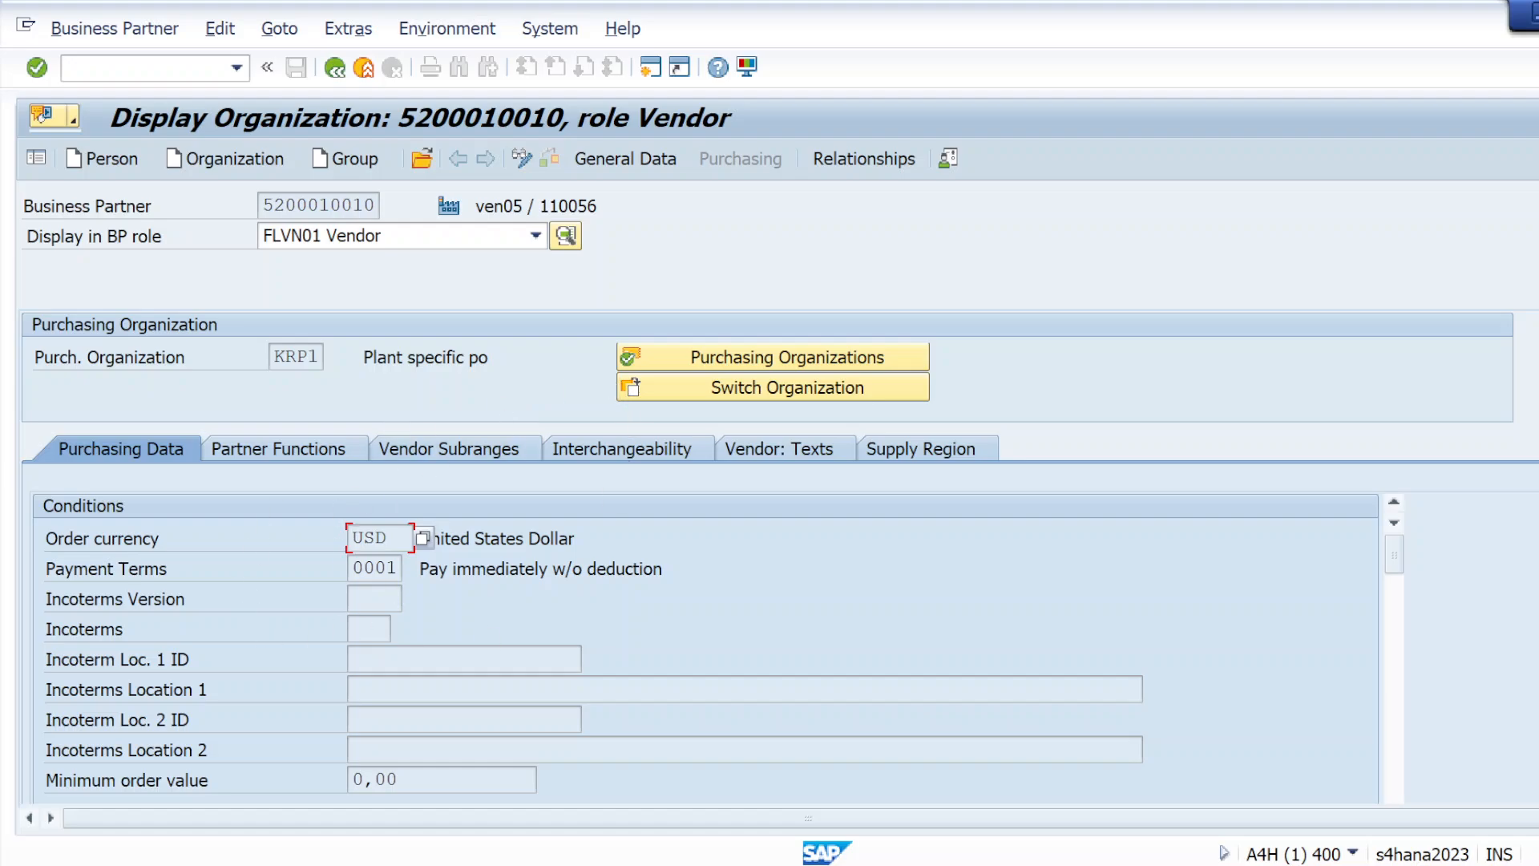
pyautogui.click(263, 448)
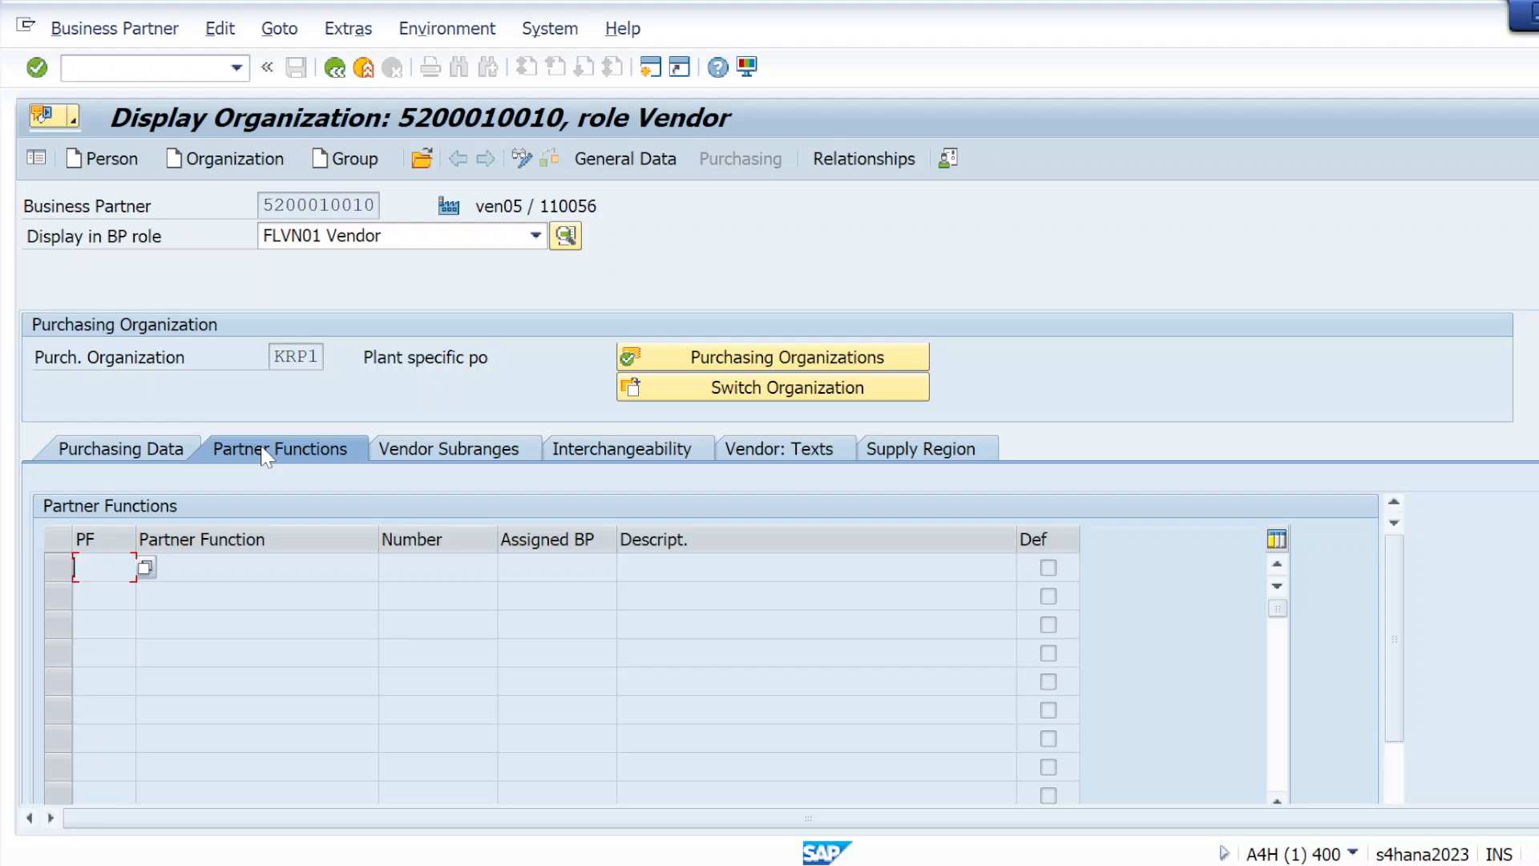
pyautogui.click(519, 451)
pyautogui.click(678, 453)
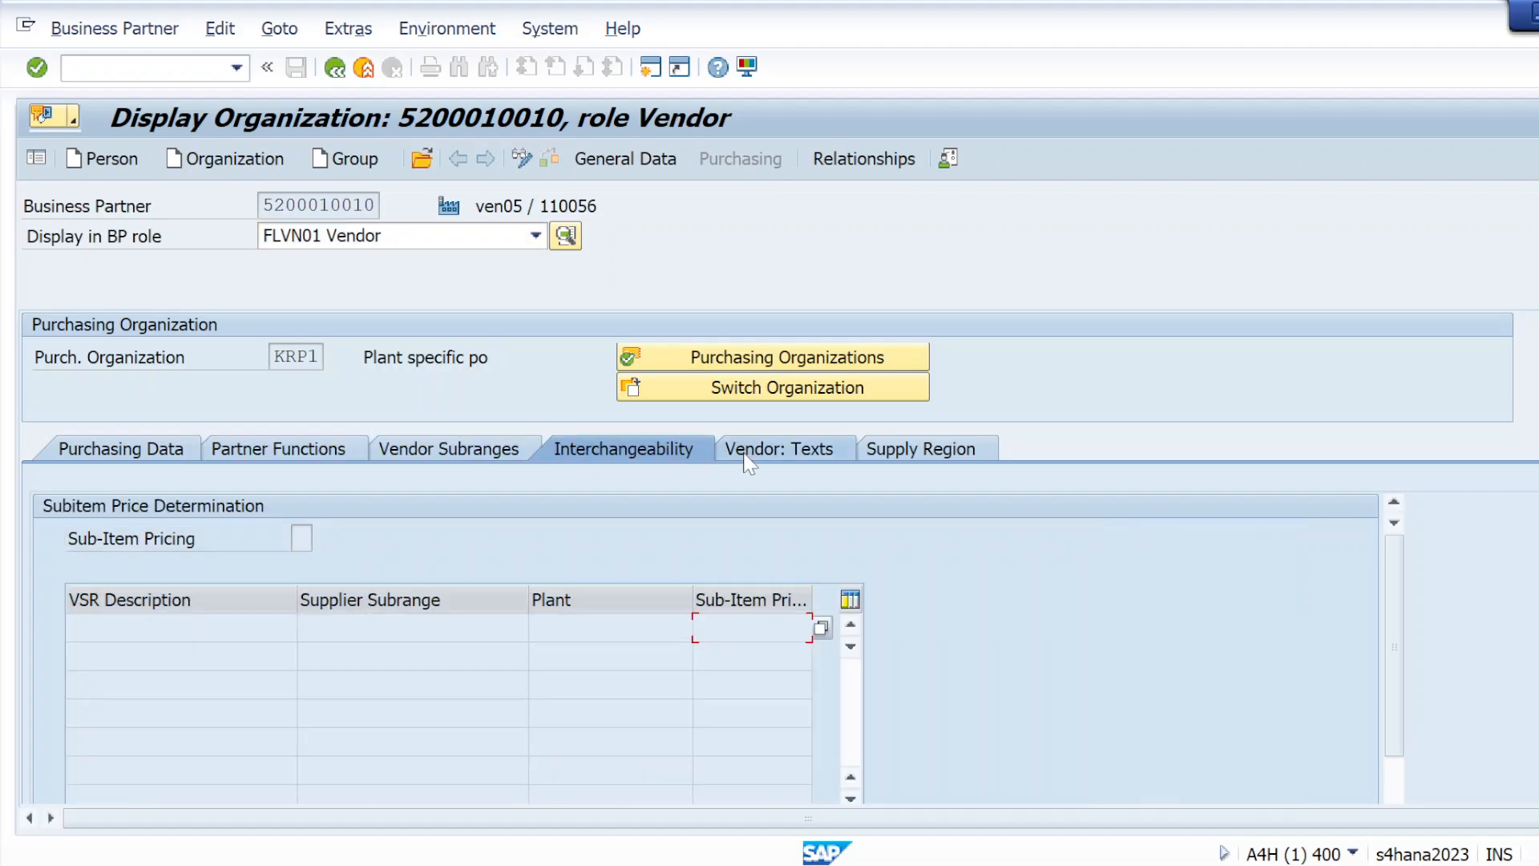
pyautogui.click(748, 453)
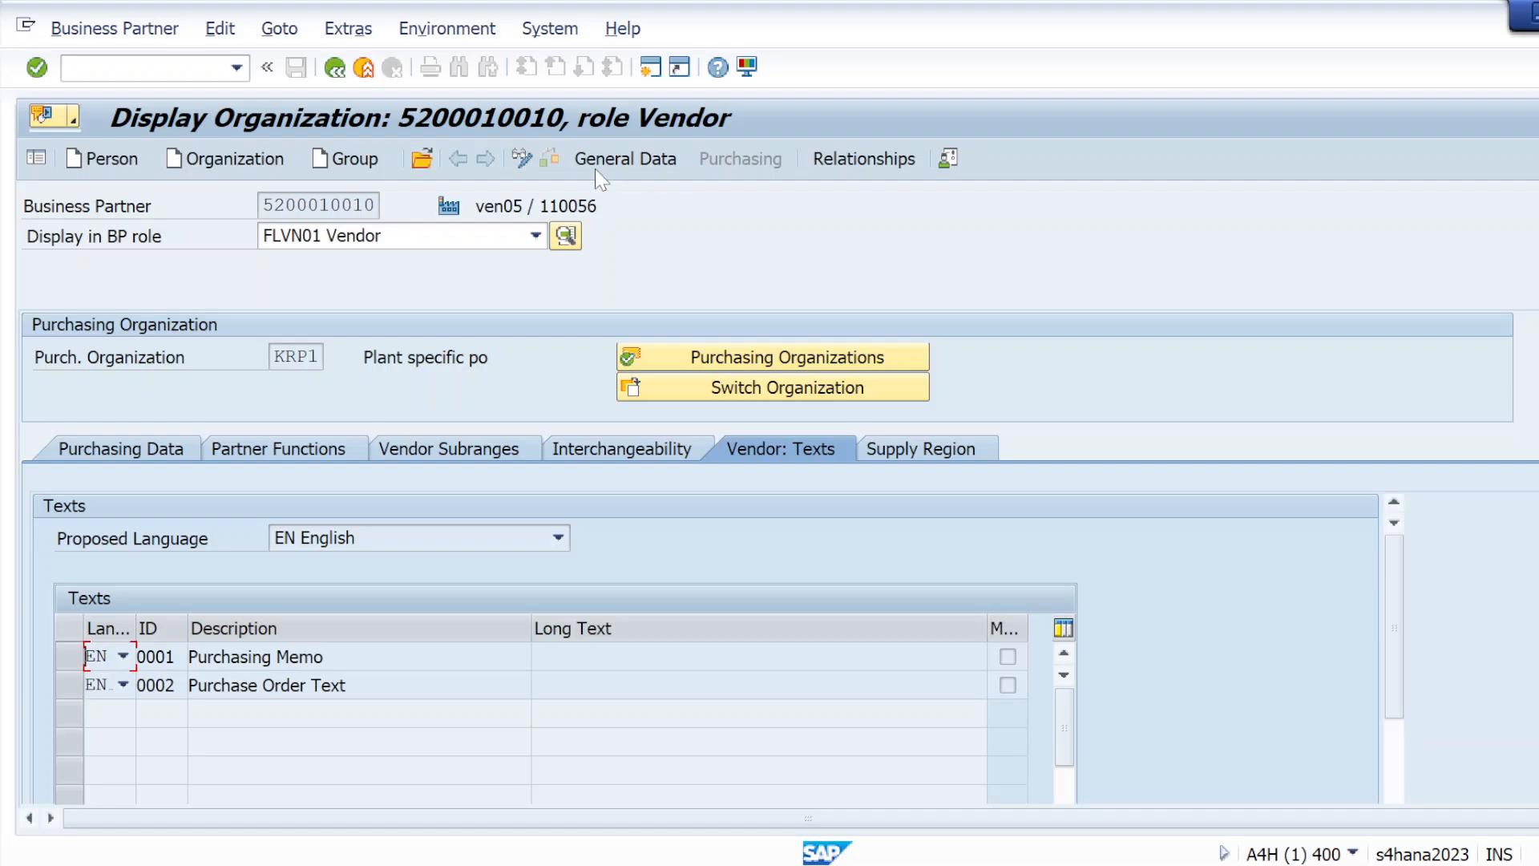
# Switch the displayed business partner role to FLVN00 FI Vendor
pyautogui.click(536, 236)
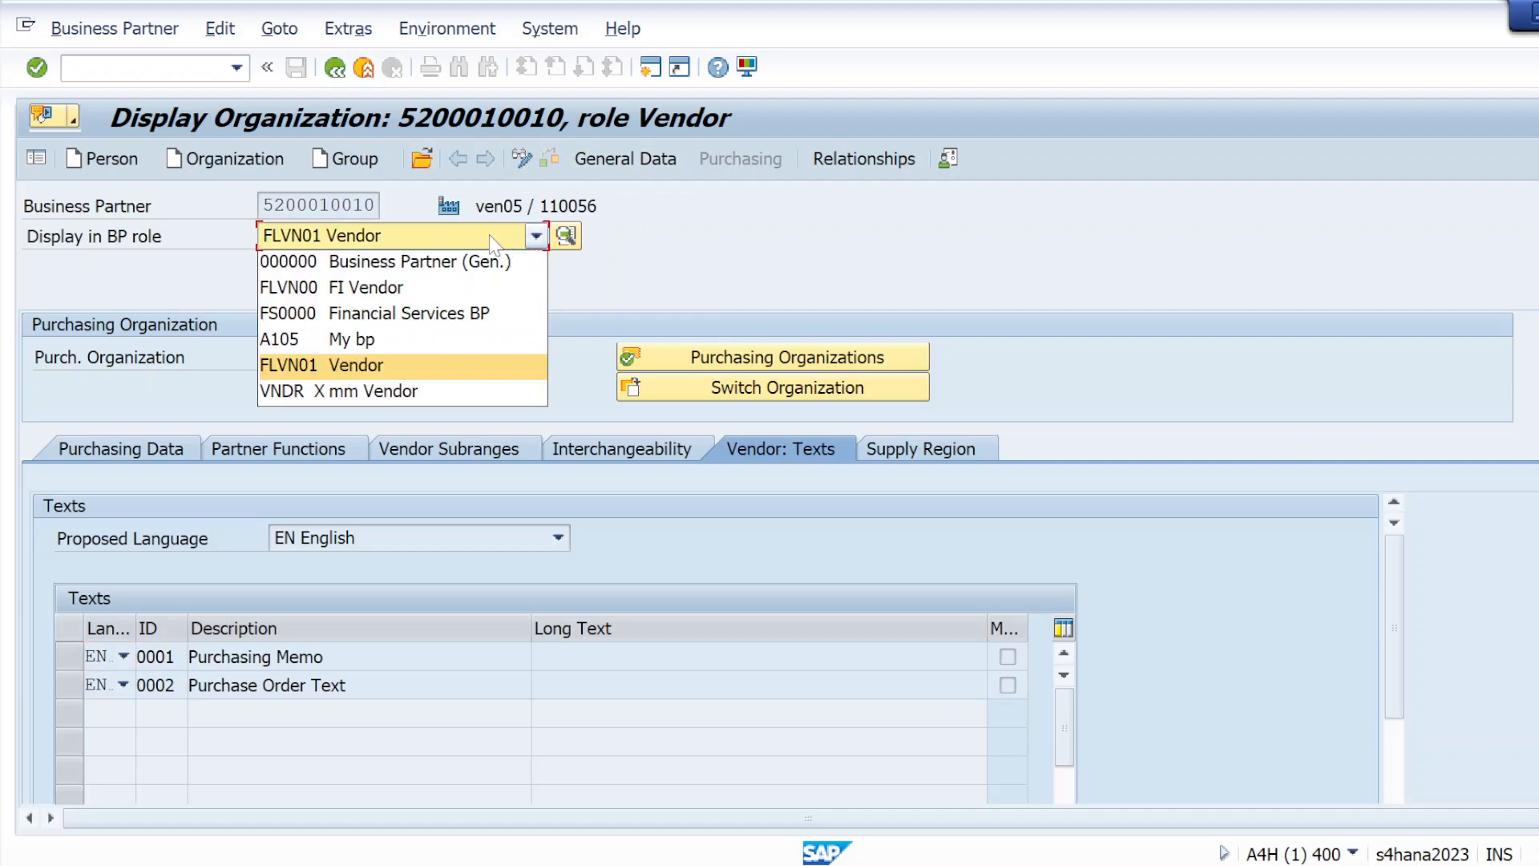
pyautogui.click(367, 287)
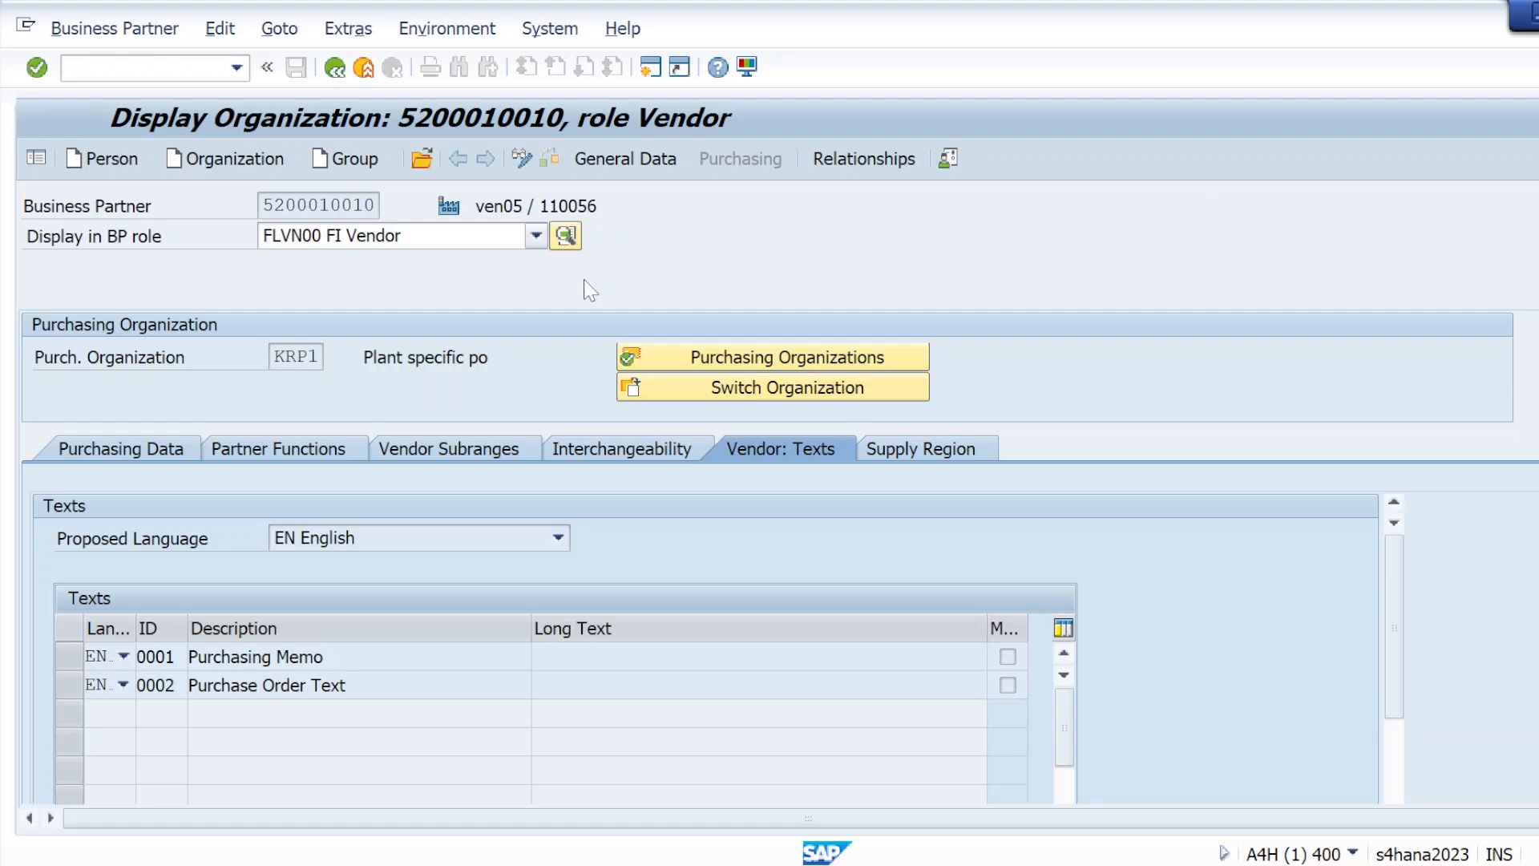
# Display the vendor's company code data and review its reconciliation account and terms of payment
pyautogui.click(746, 161)
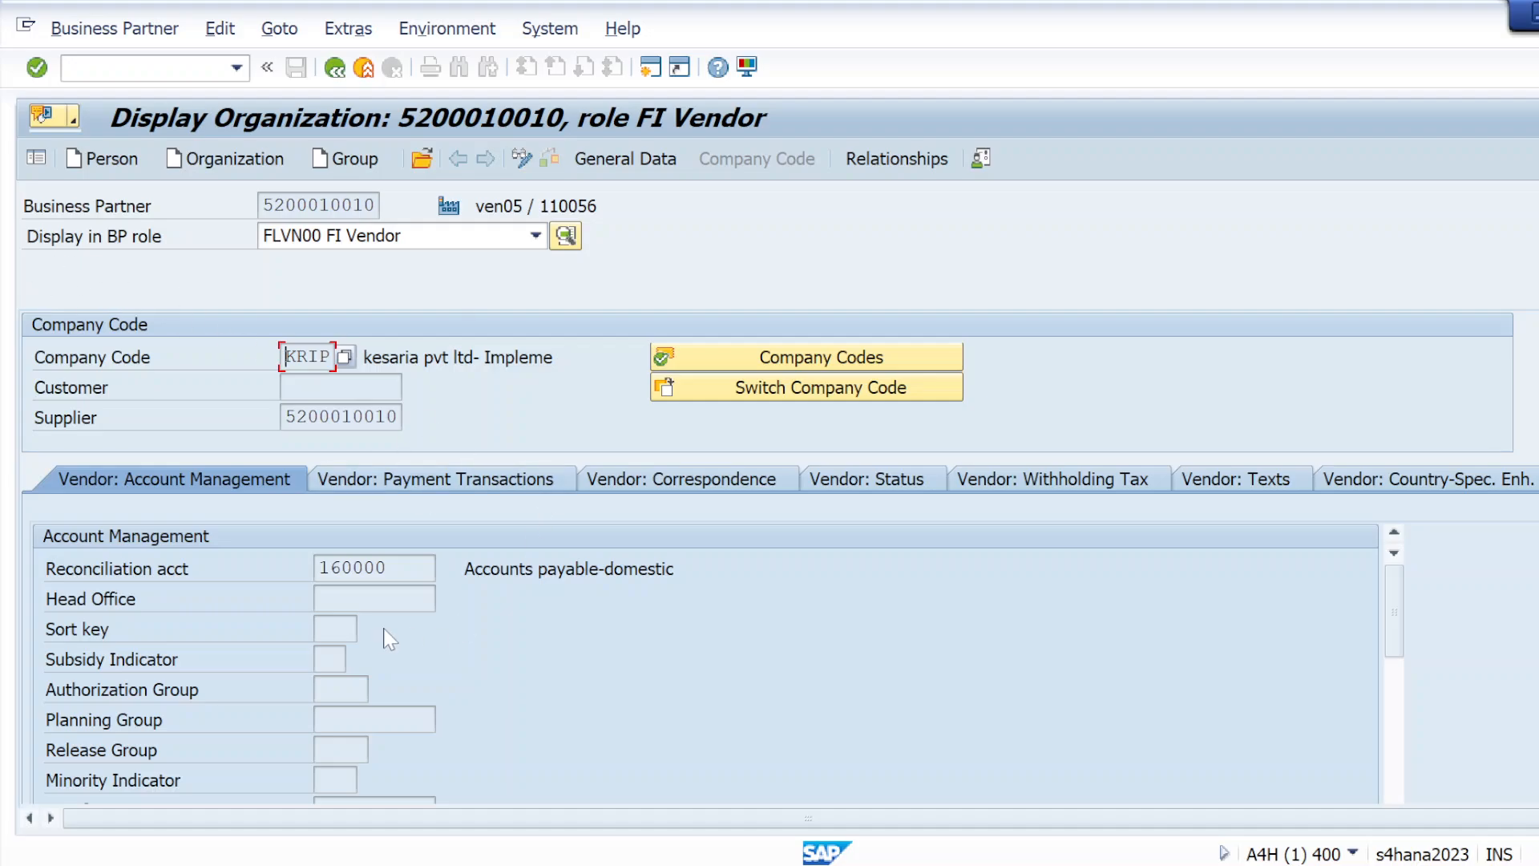
pyautogui.moveTo(389, 569); pyautogui.dragTo(319, 569)
pyautogui.click(529, 659)
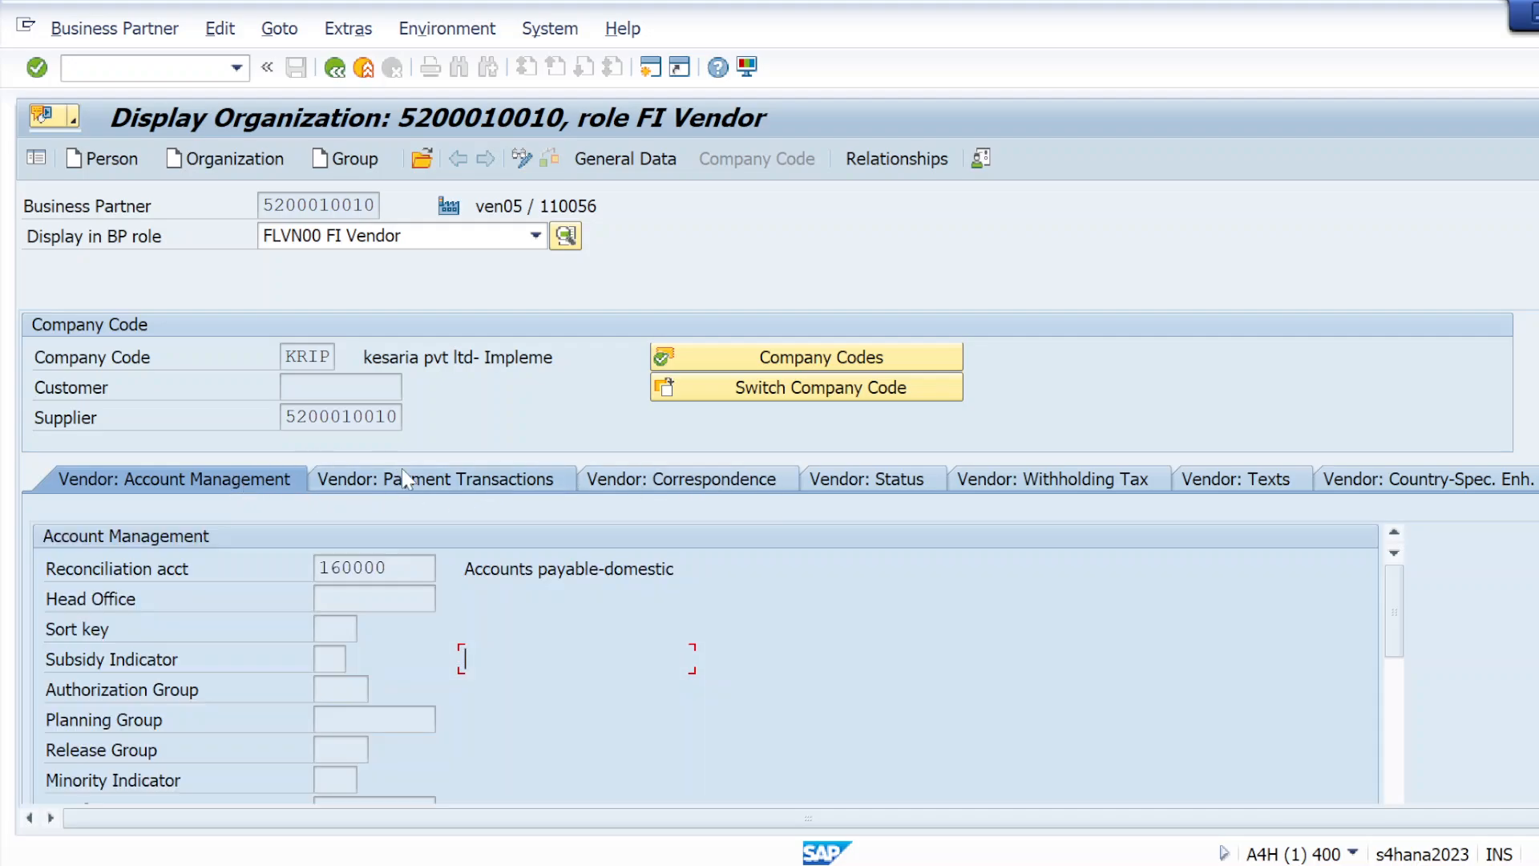
pyautogui.click(424, 481)
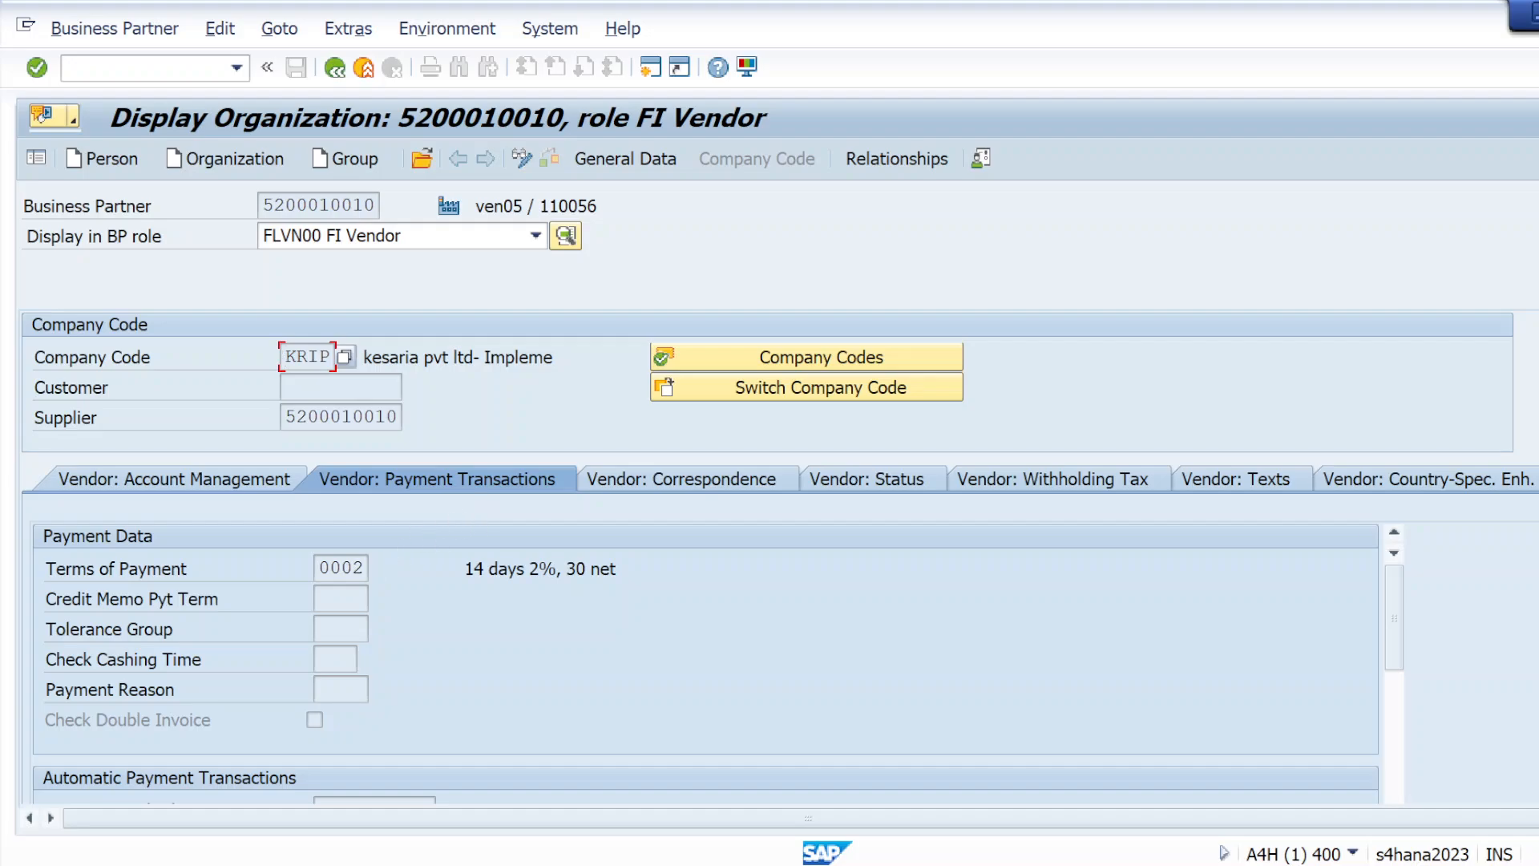
pyautogui.doubleClick(344, 567)
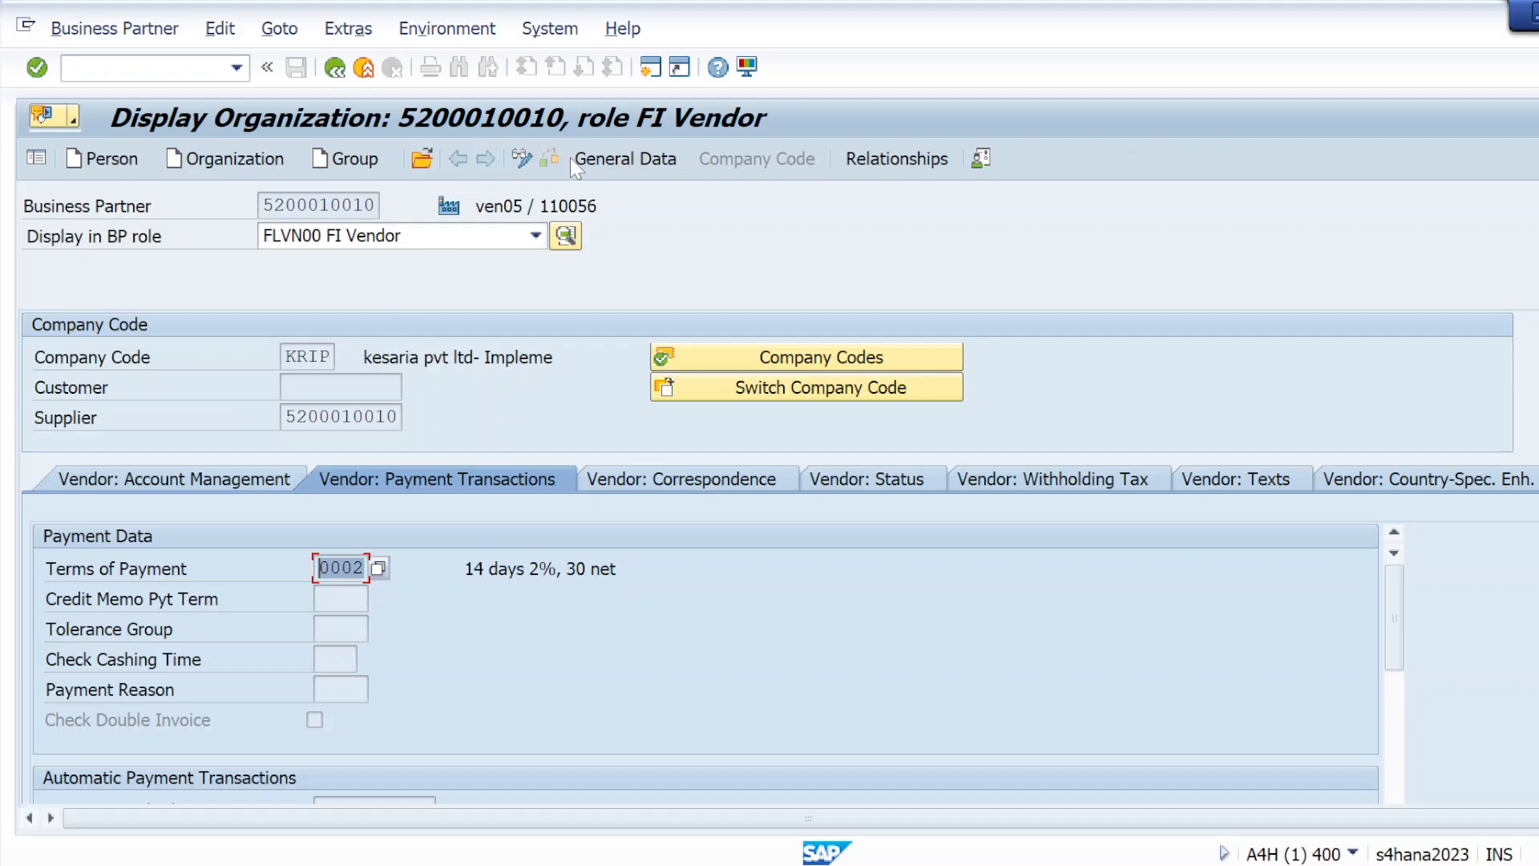
# Switch the vendor to change mode, set its company code terms of payment to 0006, check the data and save
pyautogui.click(522, 158)
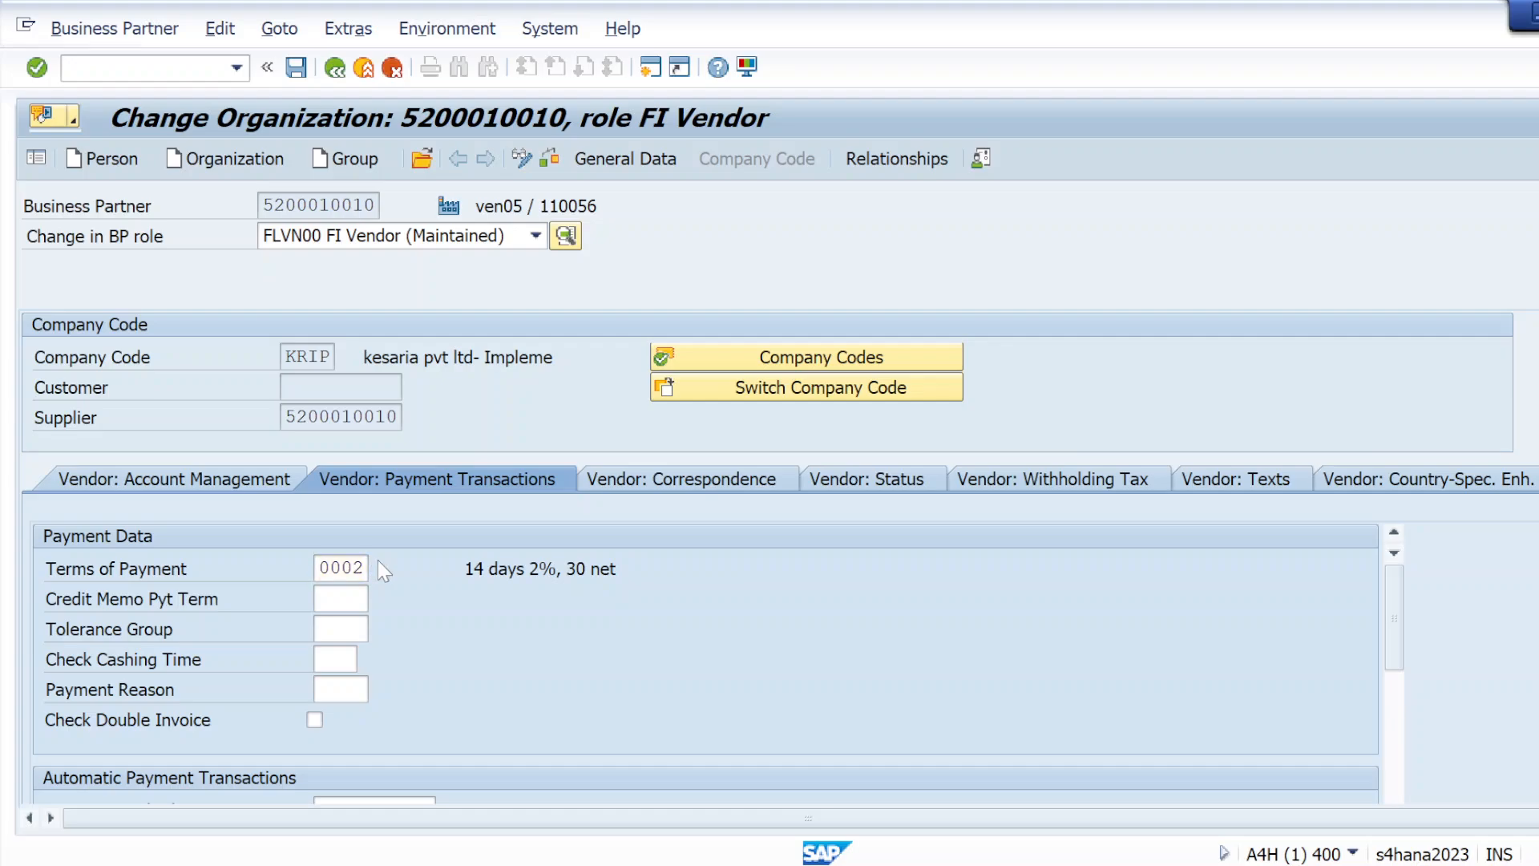
pyautogui.click(379, 566)
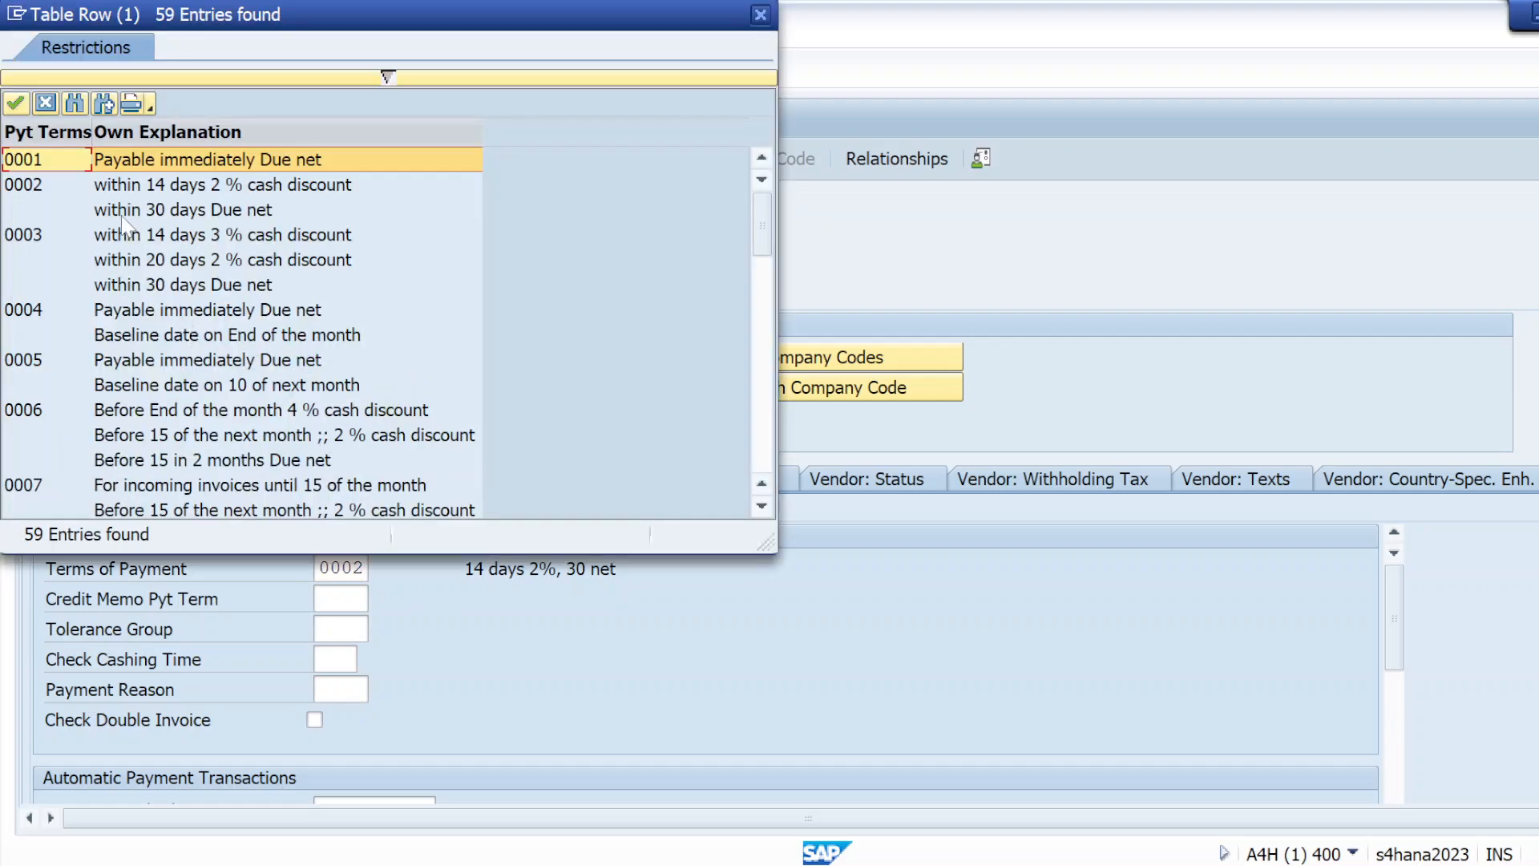
pyautogui.doubleClick(105, 409)
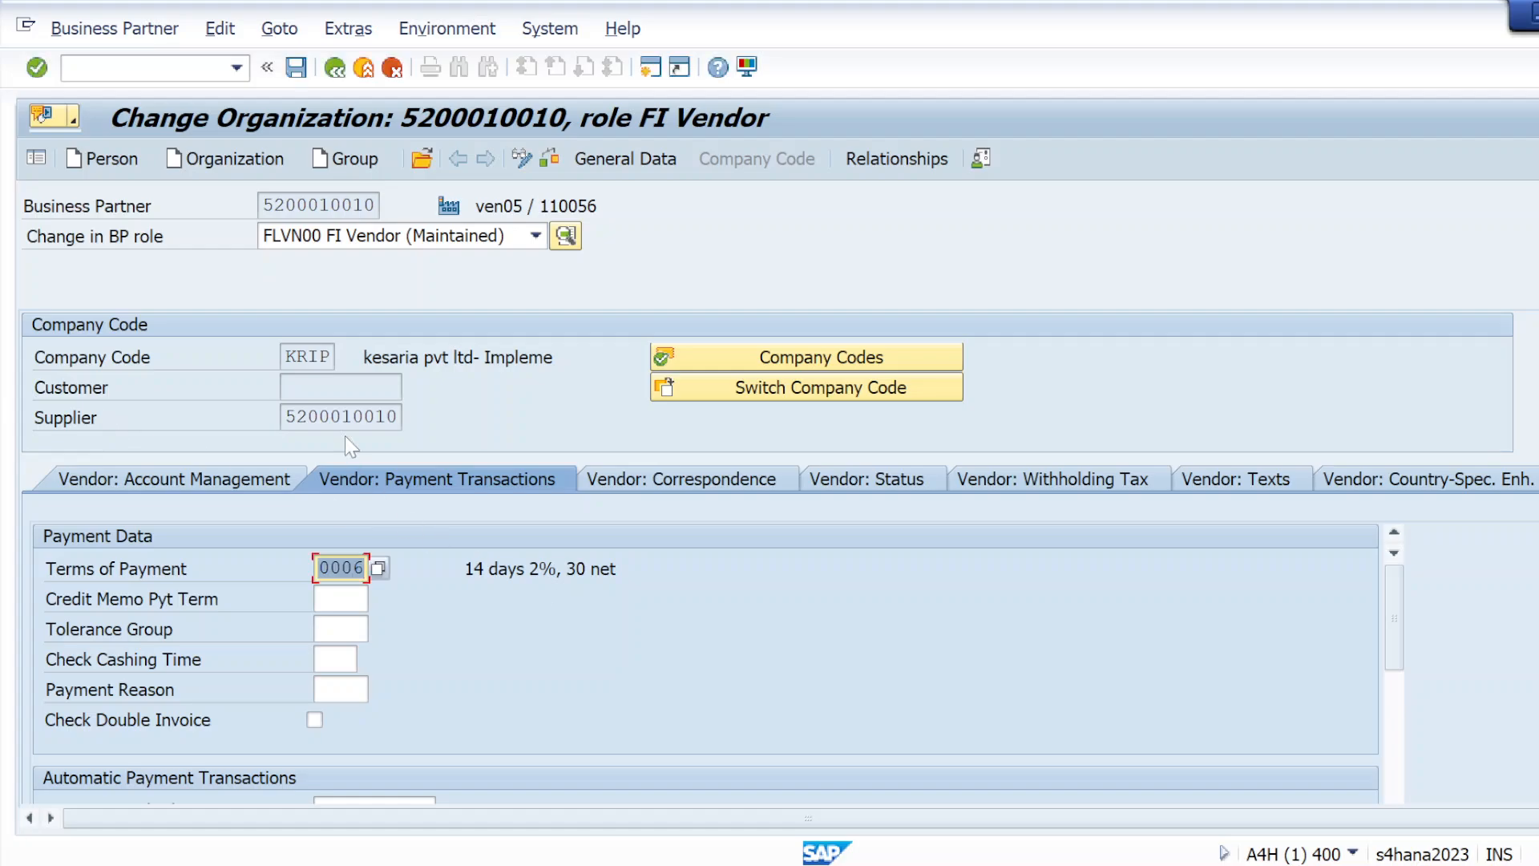
pyautogui.press('Return')
pyautogui.click(550, 158)
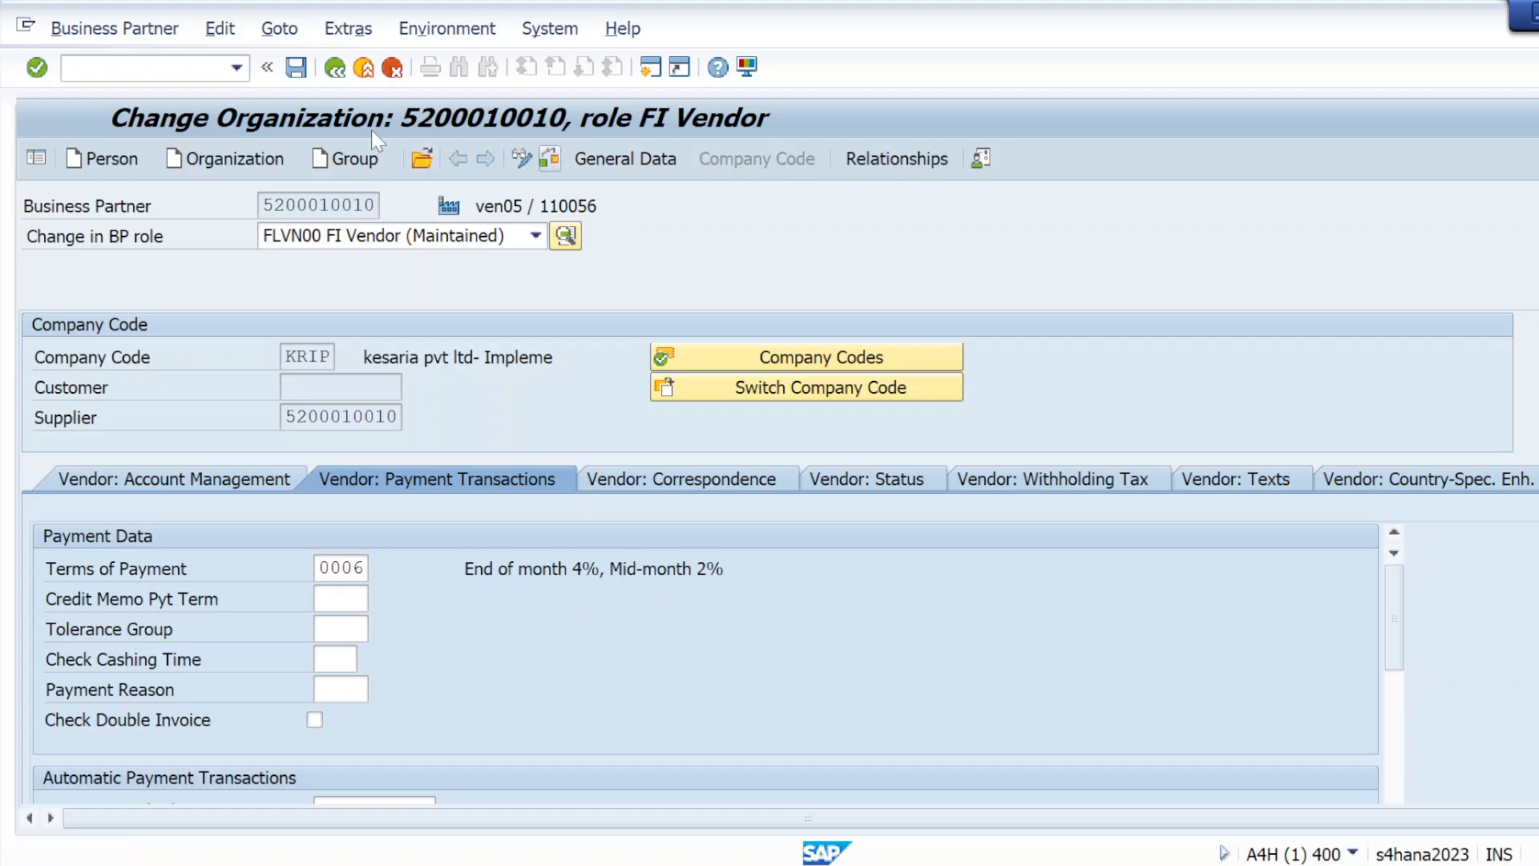
pyautogui.click(297, 68)
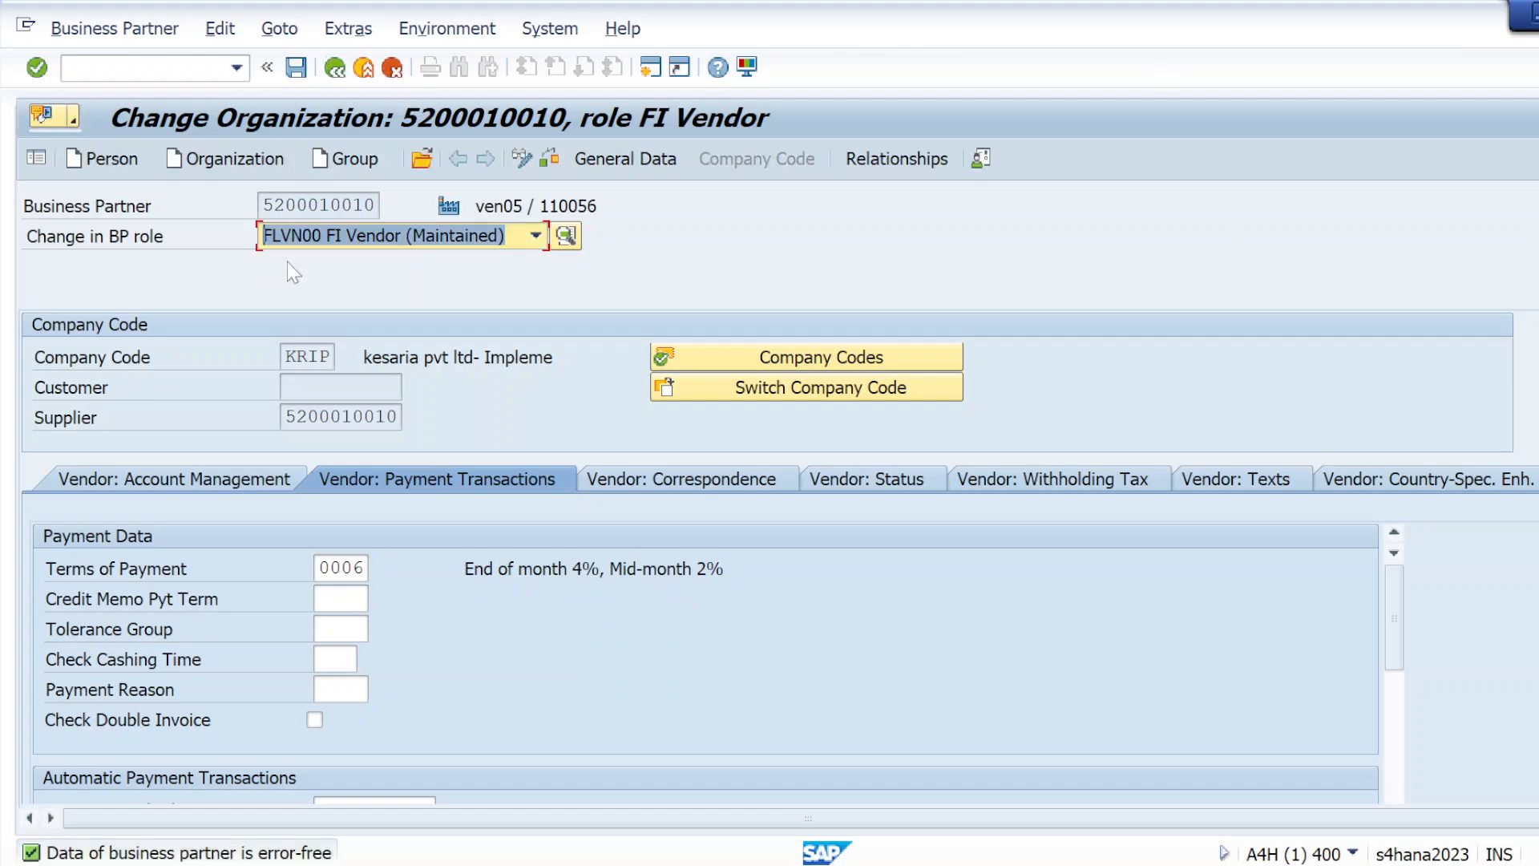
pyautogui.click(297, 68)
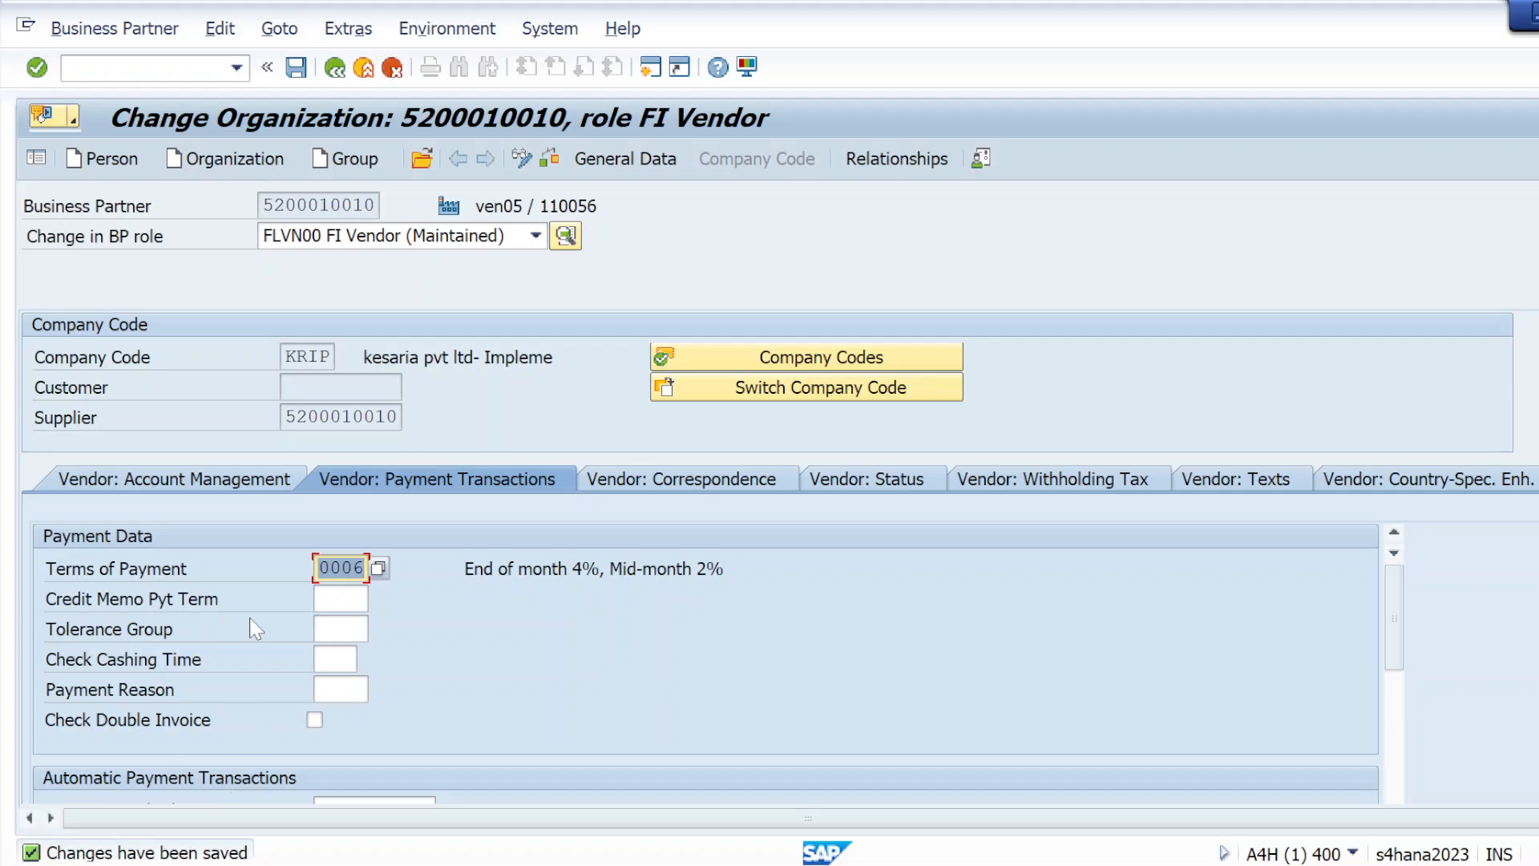
# Return the vendor to display mode, review its terms of payment and try to open its archived data
pyautogui.click(518, 163)
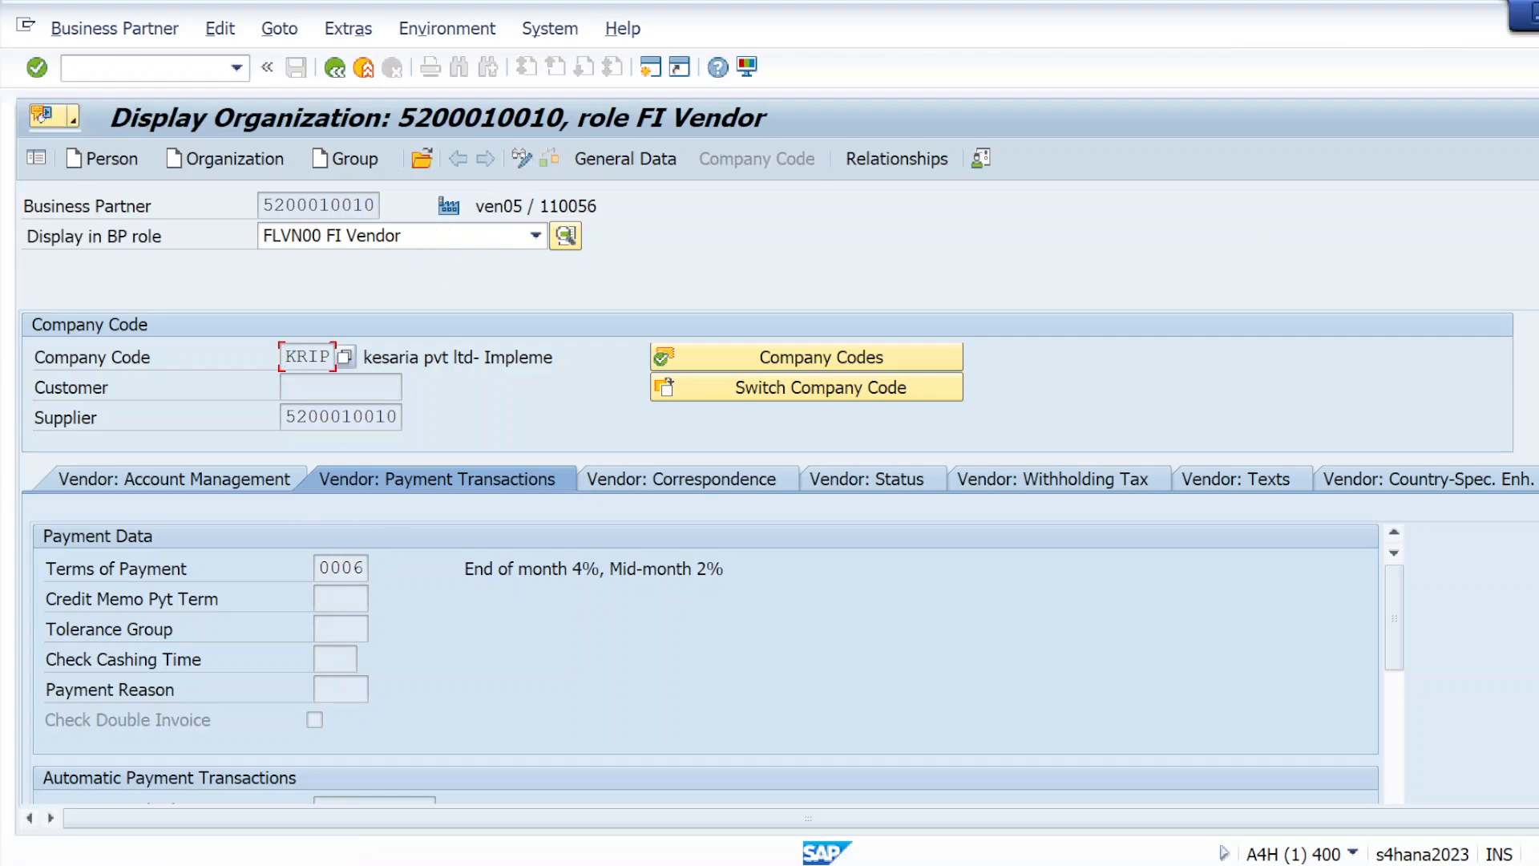
pyautogui.doubleClick(342, 568)
pyautogui.click(341, 628)
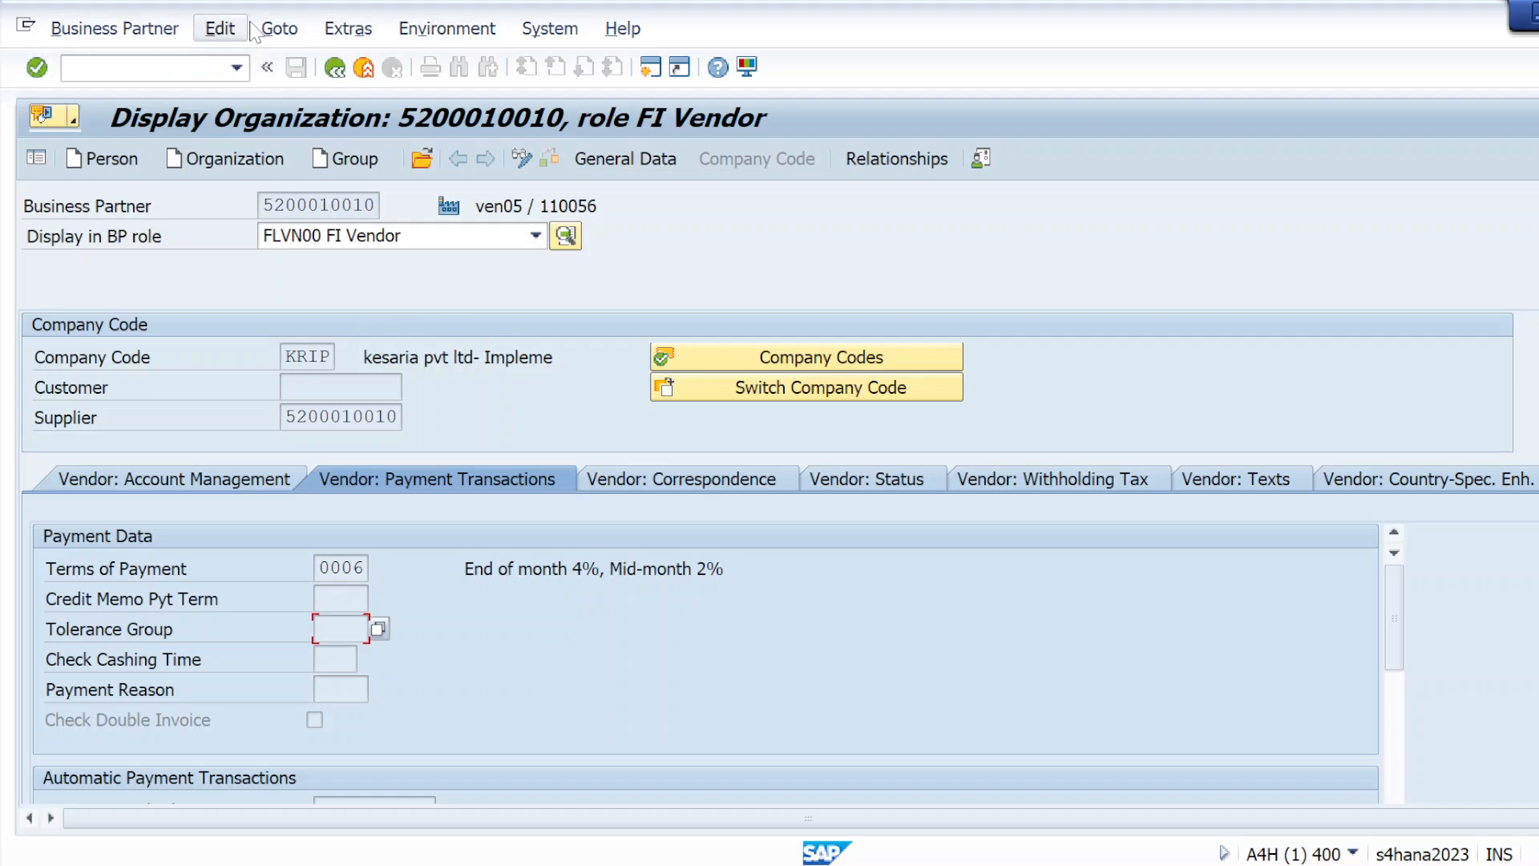
pyautogui.click(436, 30)
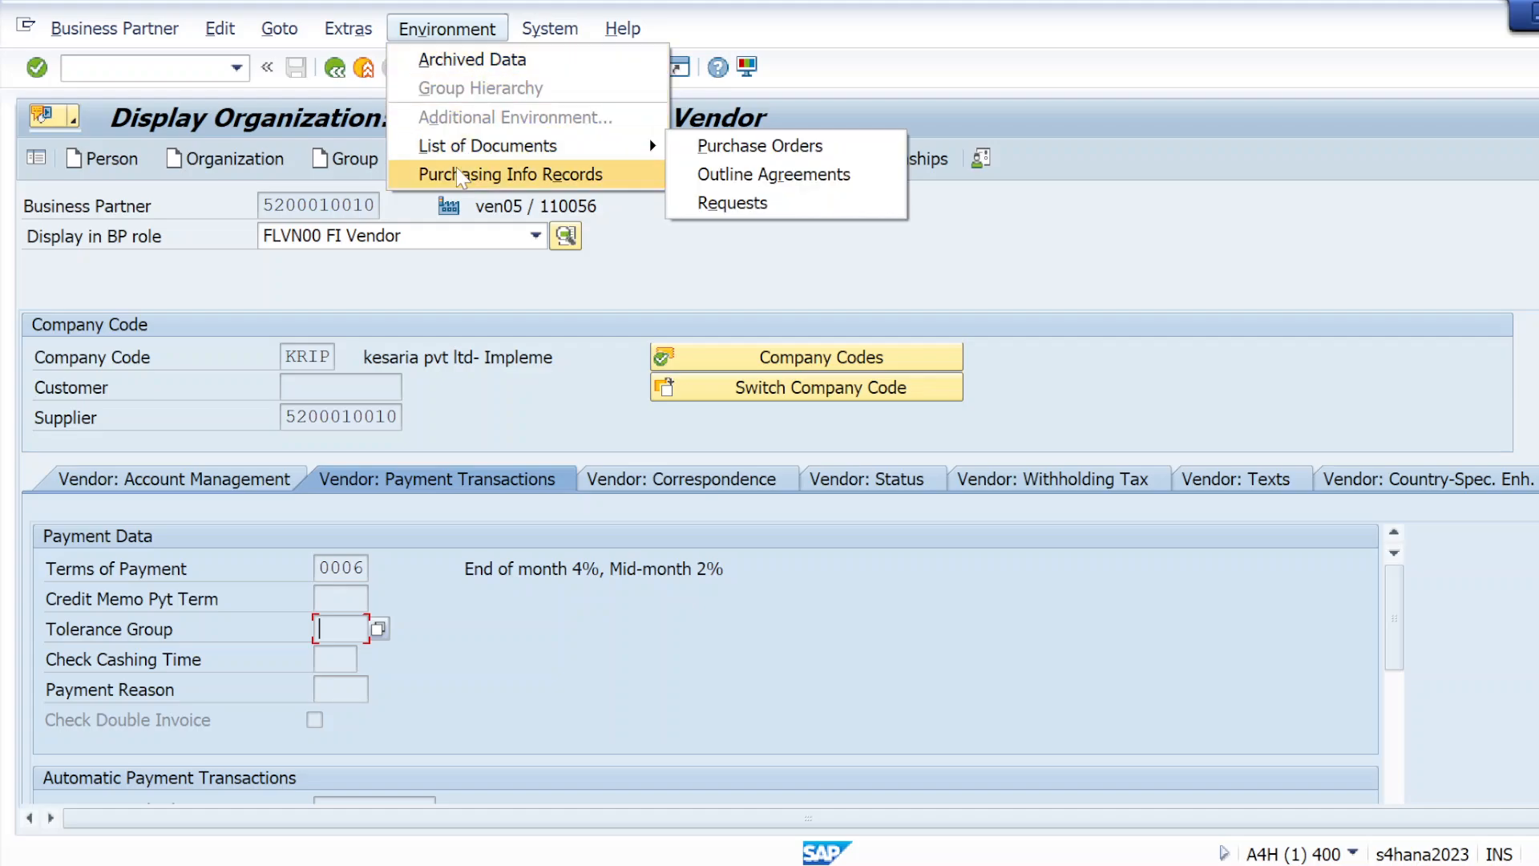
pyautogui.click(472, 59)
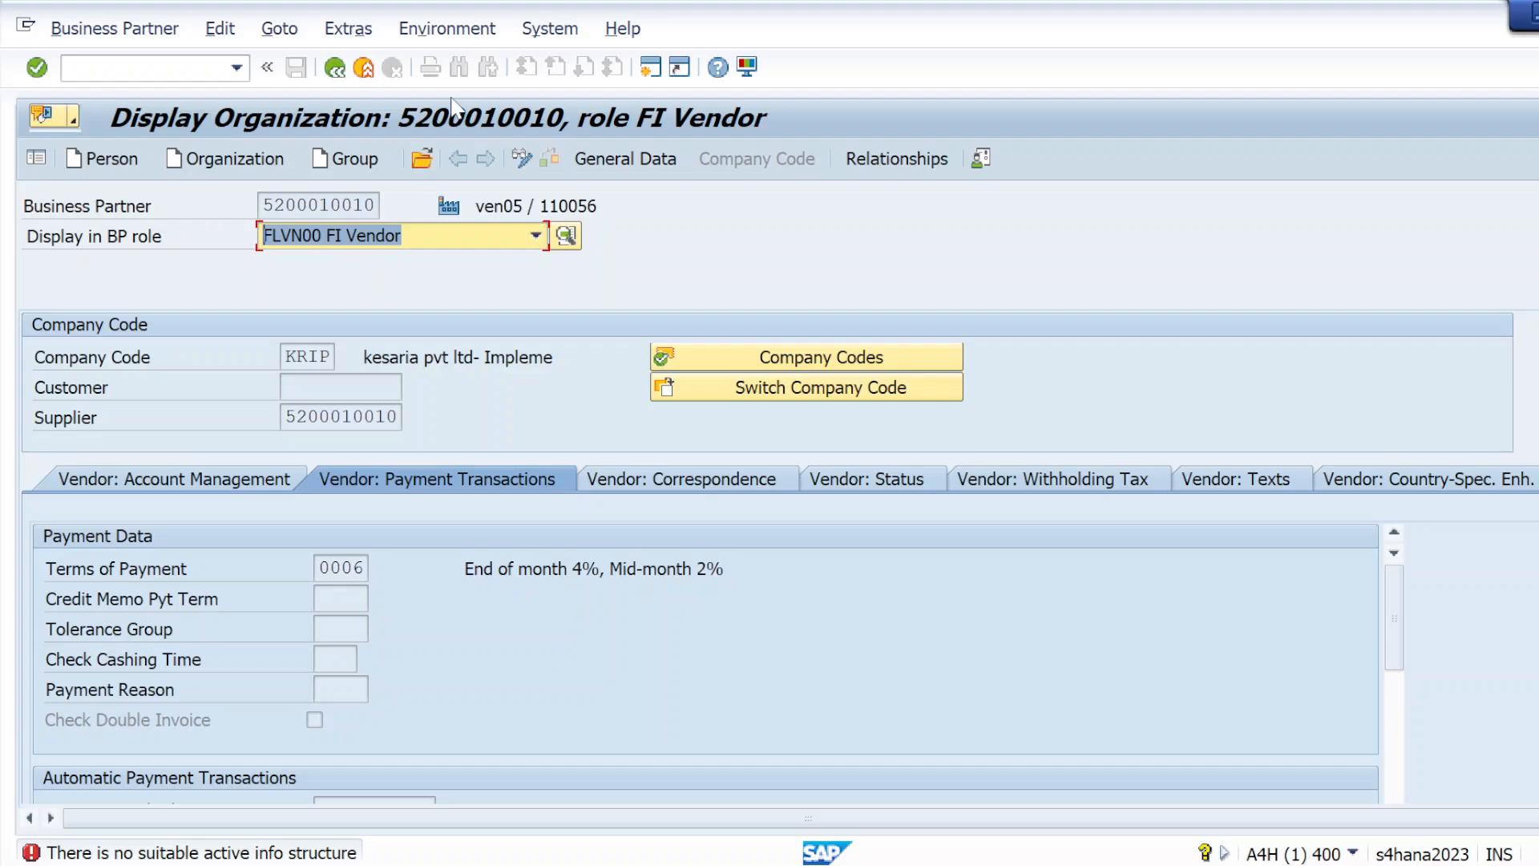
# Examine the business partner roles offered for the vendor in display mode and in change mode
pyautogui.click(134, 70)
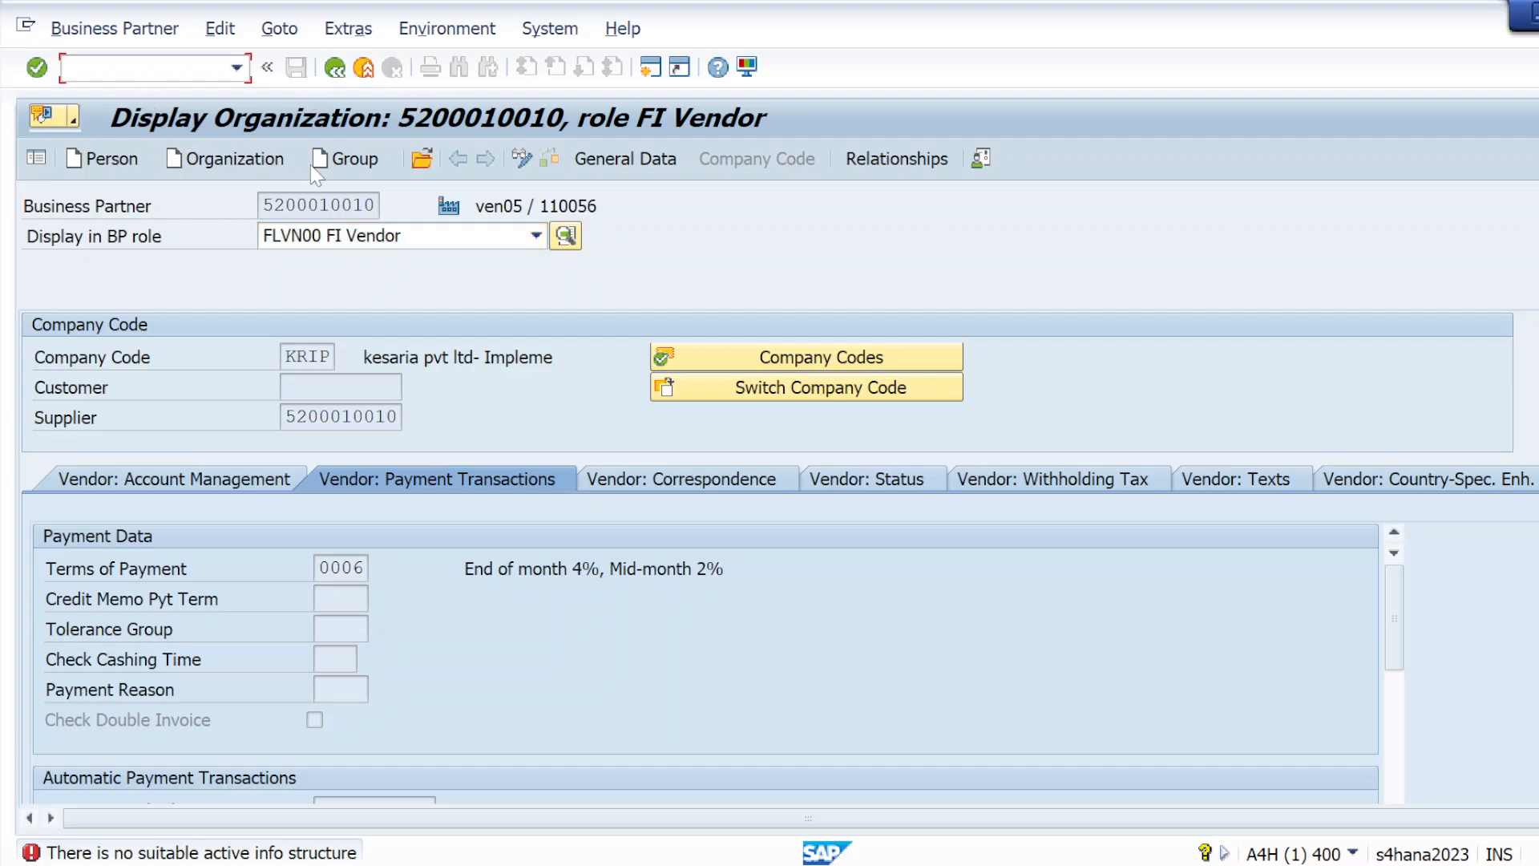
pyautogui.click(415, 241)
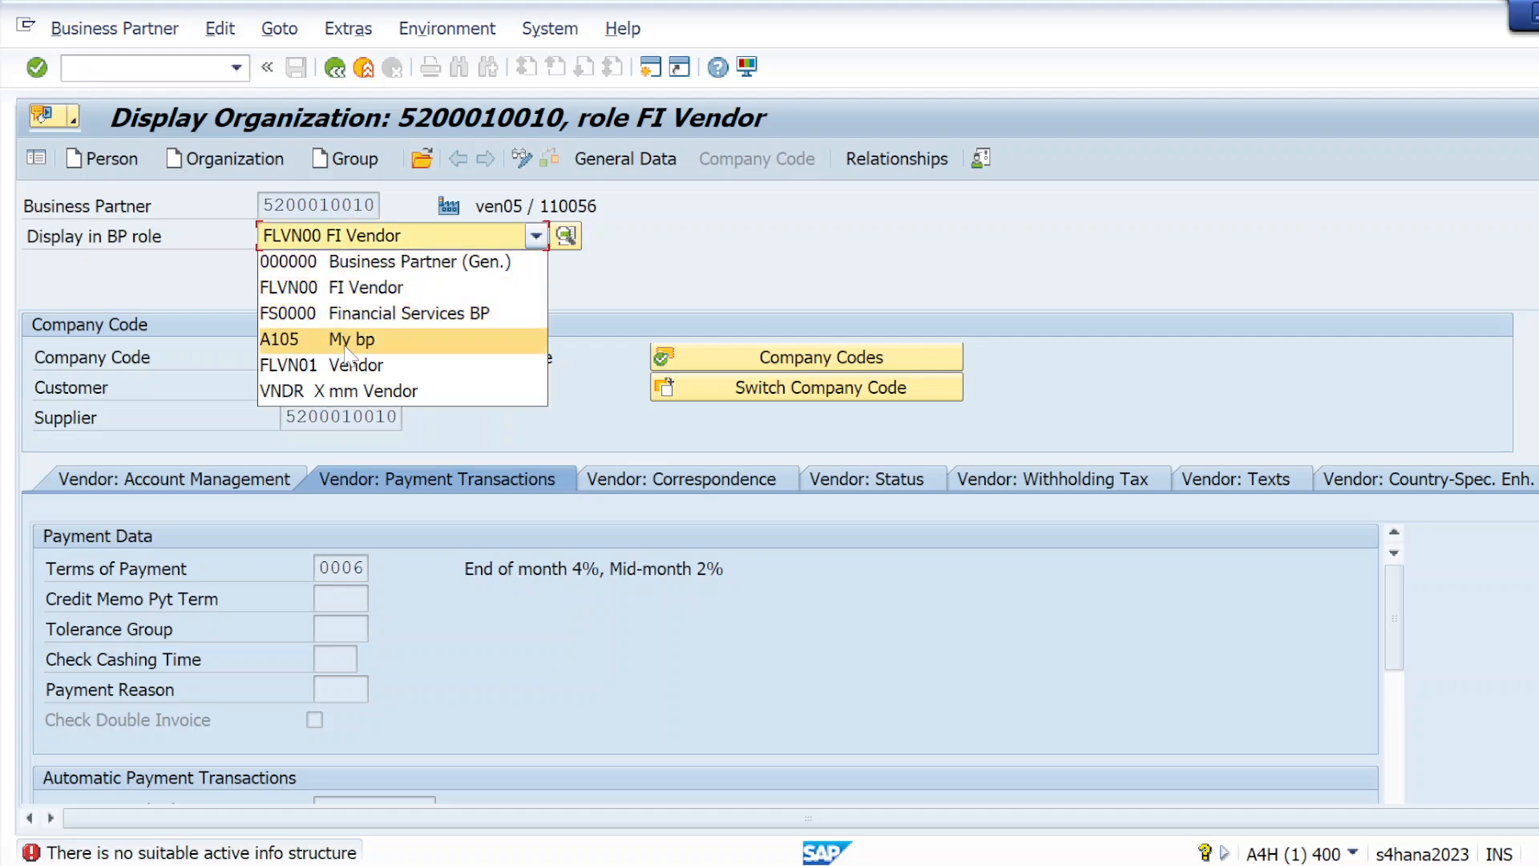
pyautogui.click(518, 241)
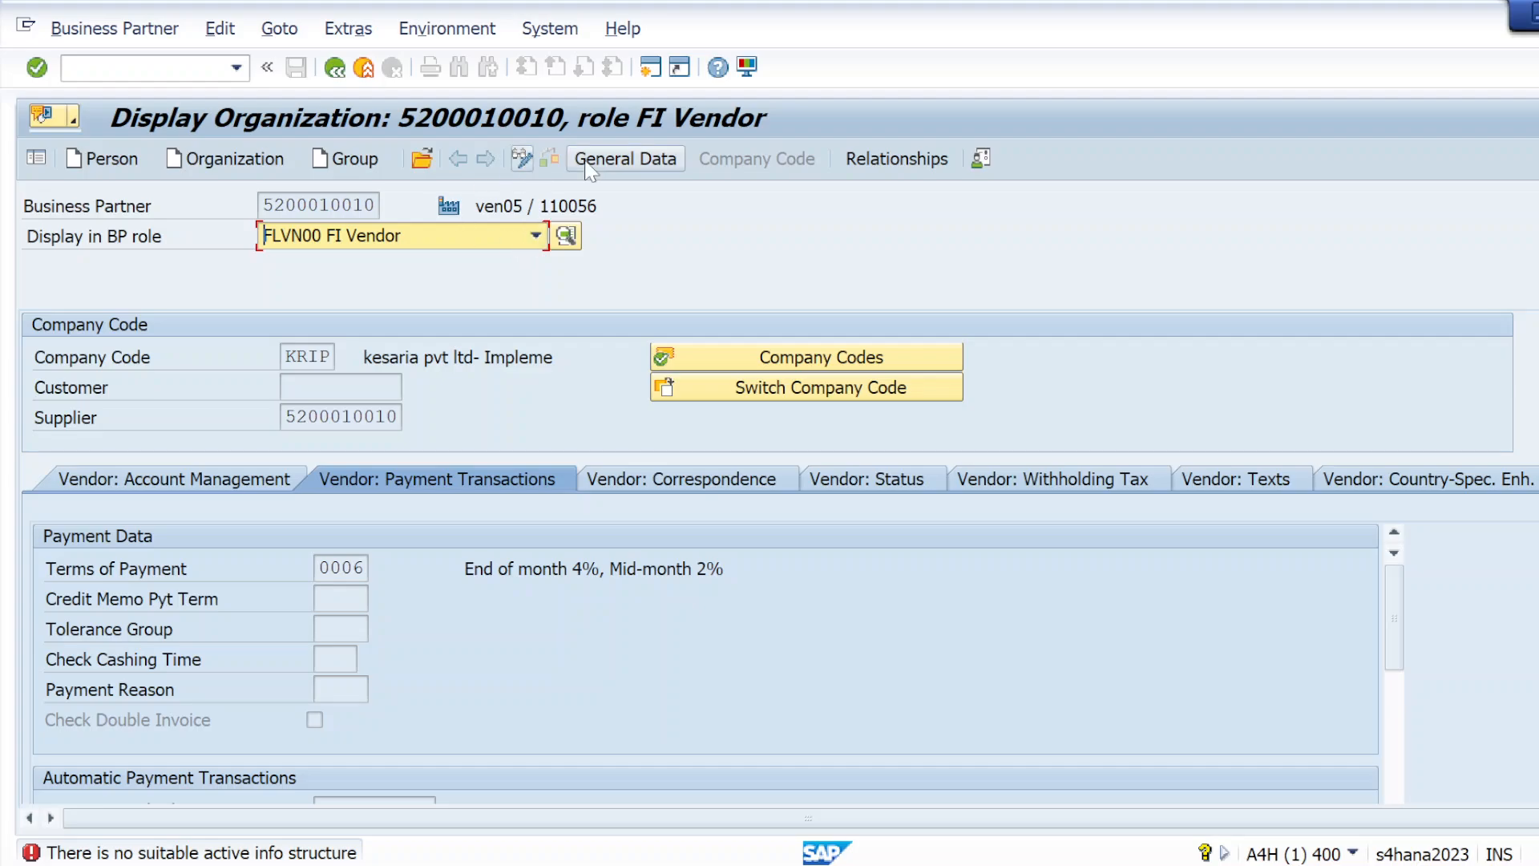
pyautogui.click(518, 153)
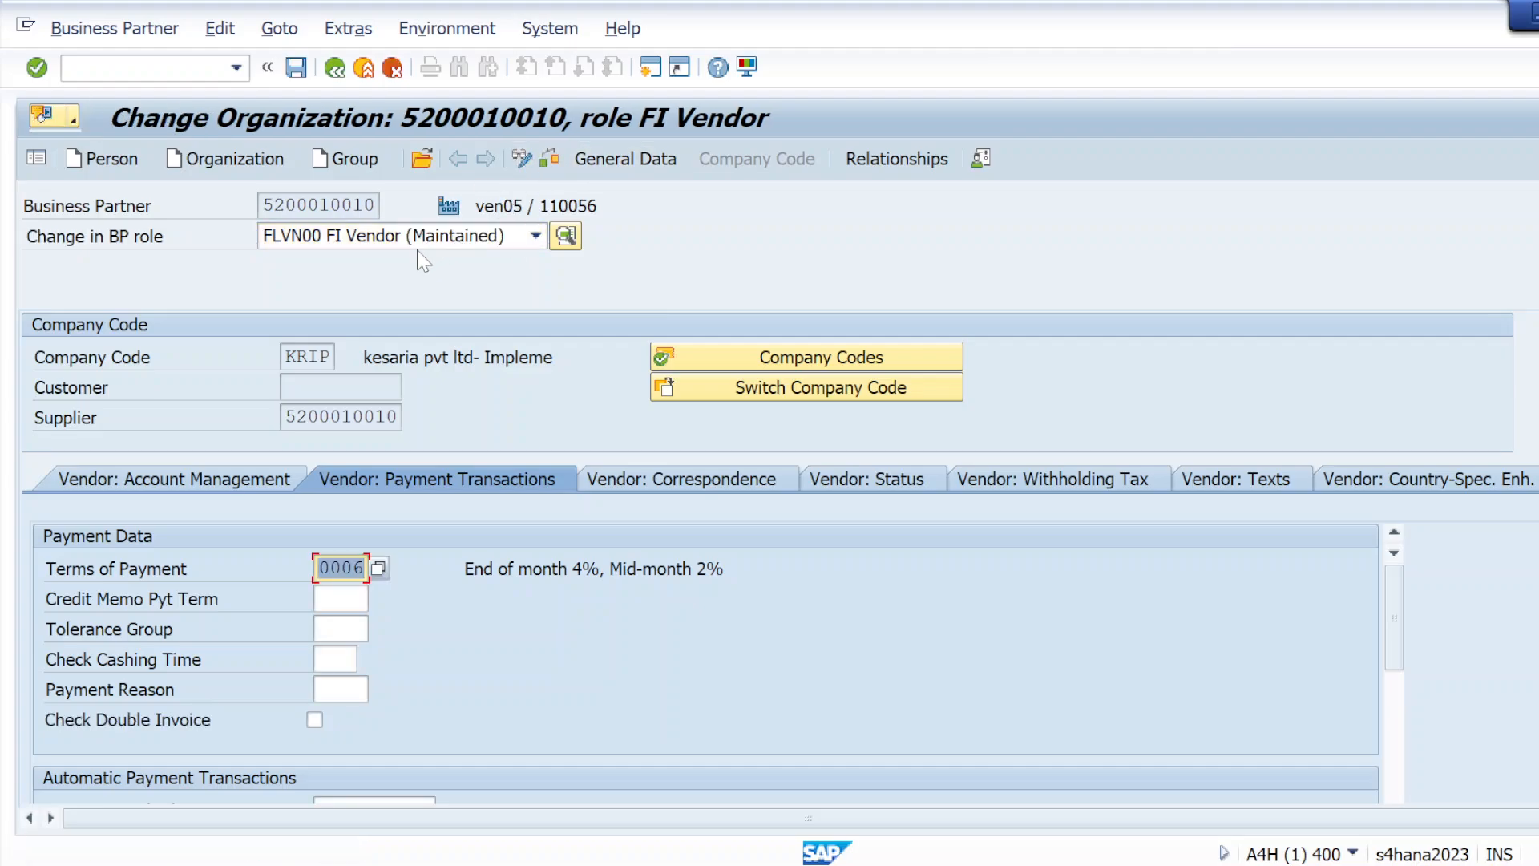
pyautogui.click(536, 236)
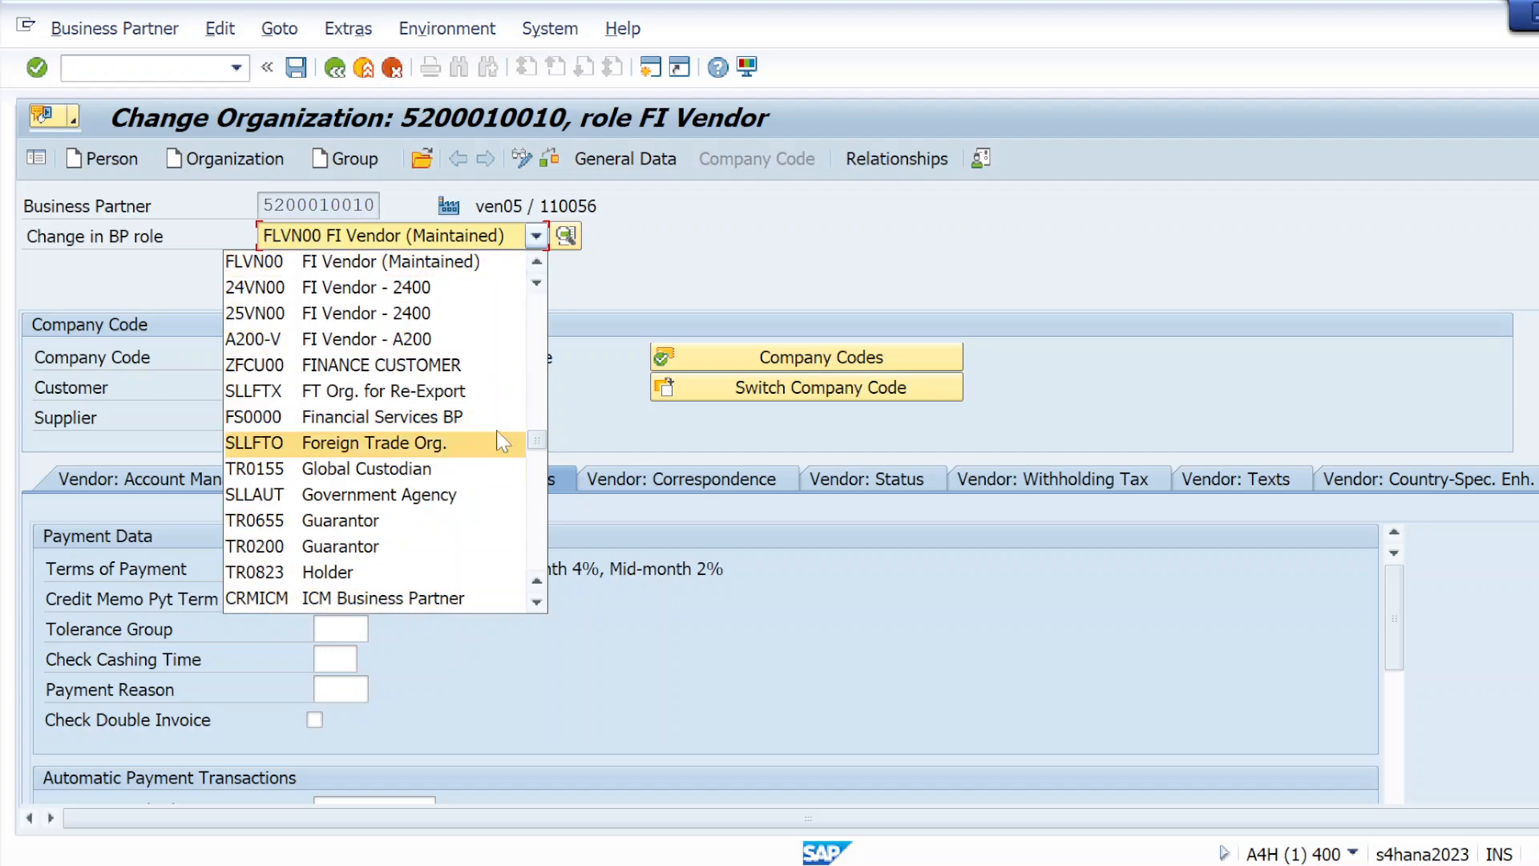
pyautogui.click(672, 281)
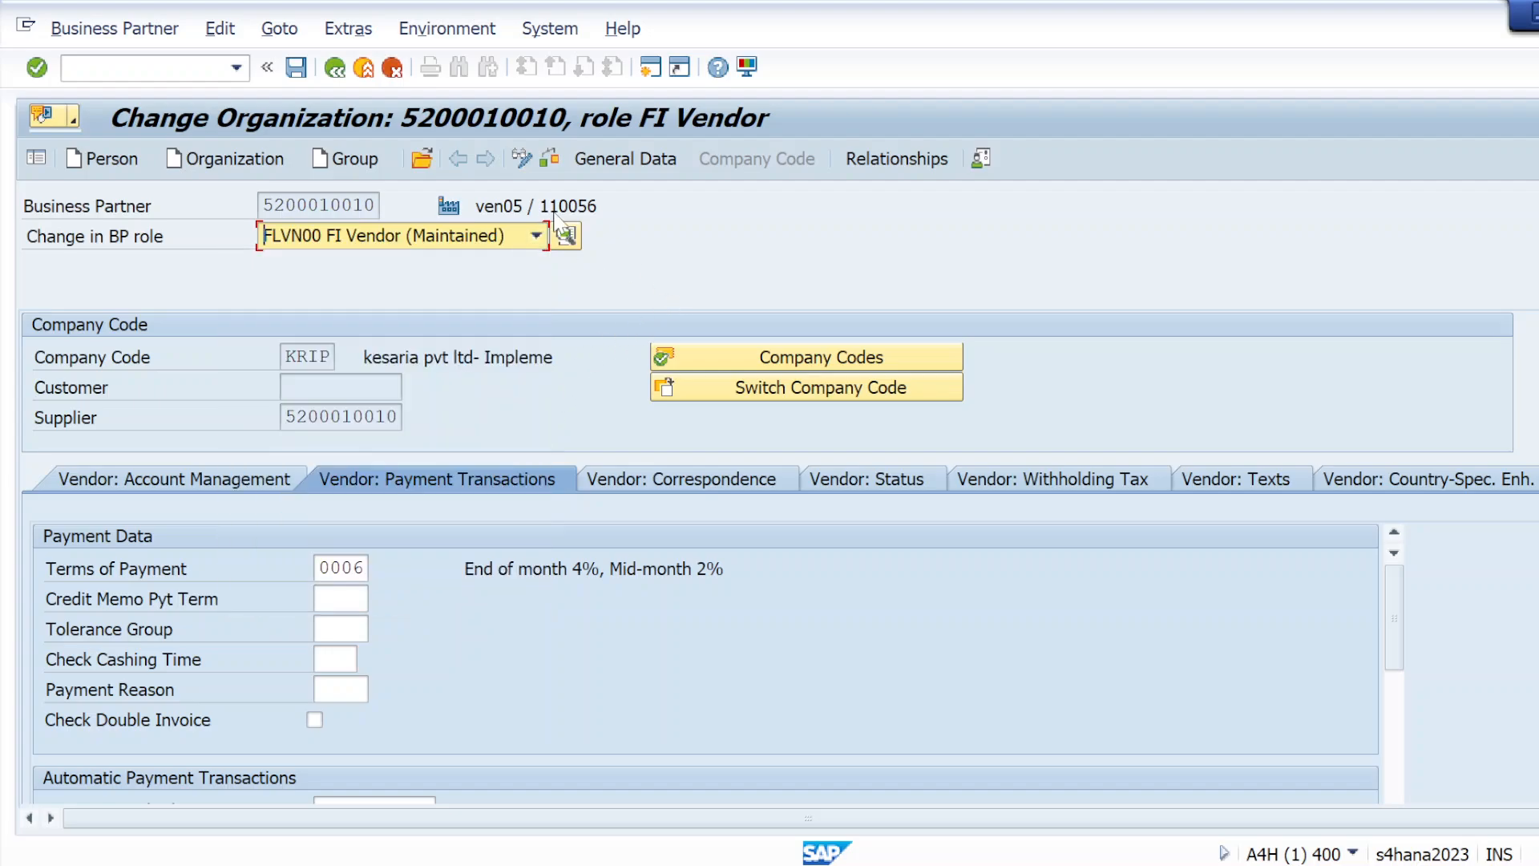
# Turn off showing keys within dropdown lists in the SAP GUI visualization options, apply it and check the BP role list
pyautogui.click(748, 67)
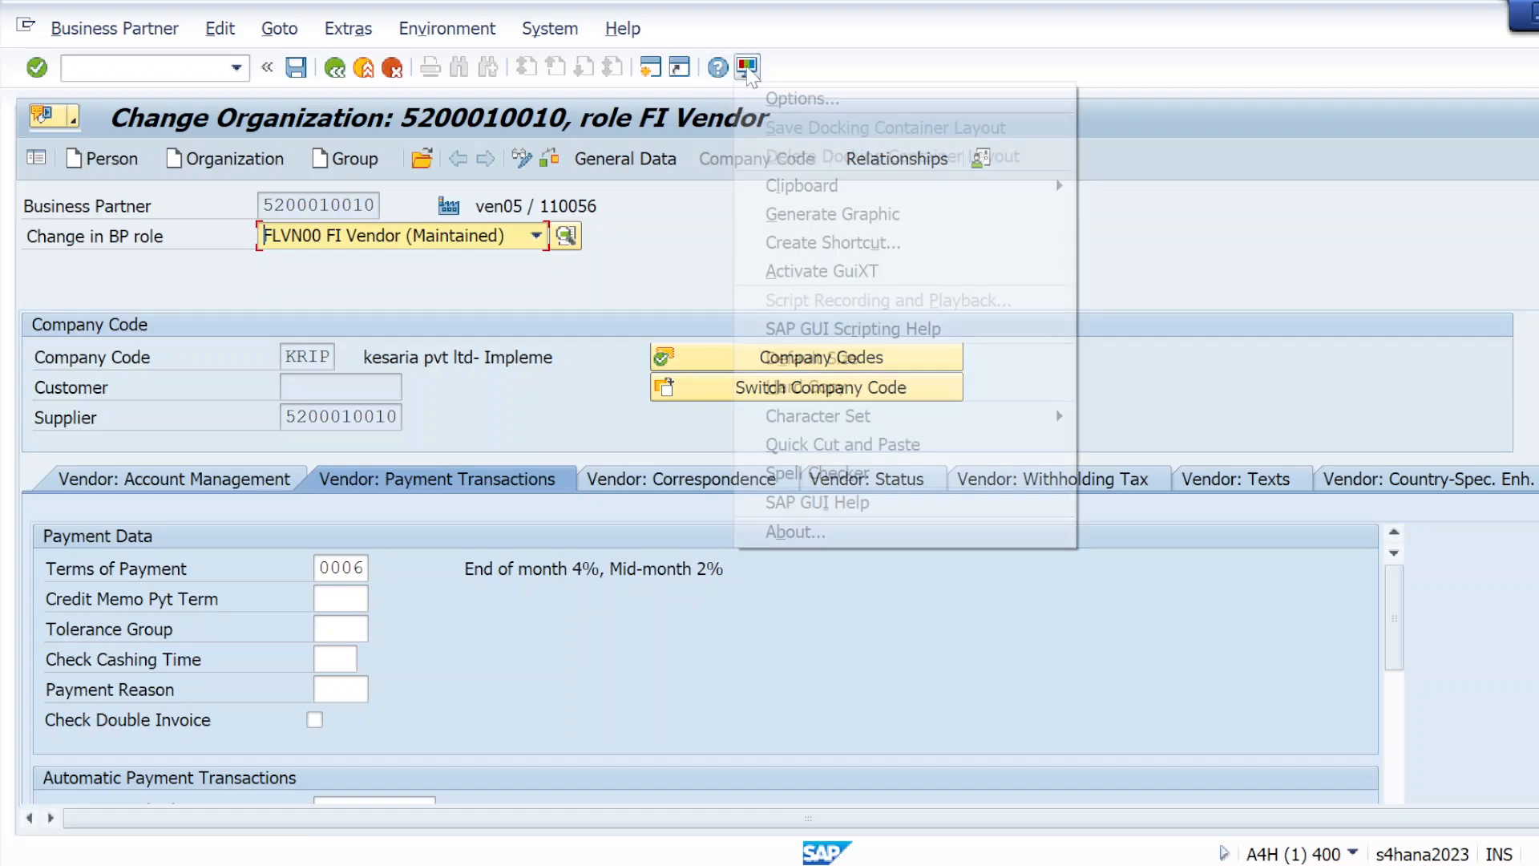
pyautogui.click(801, 99)
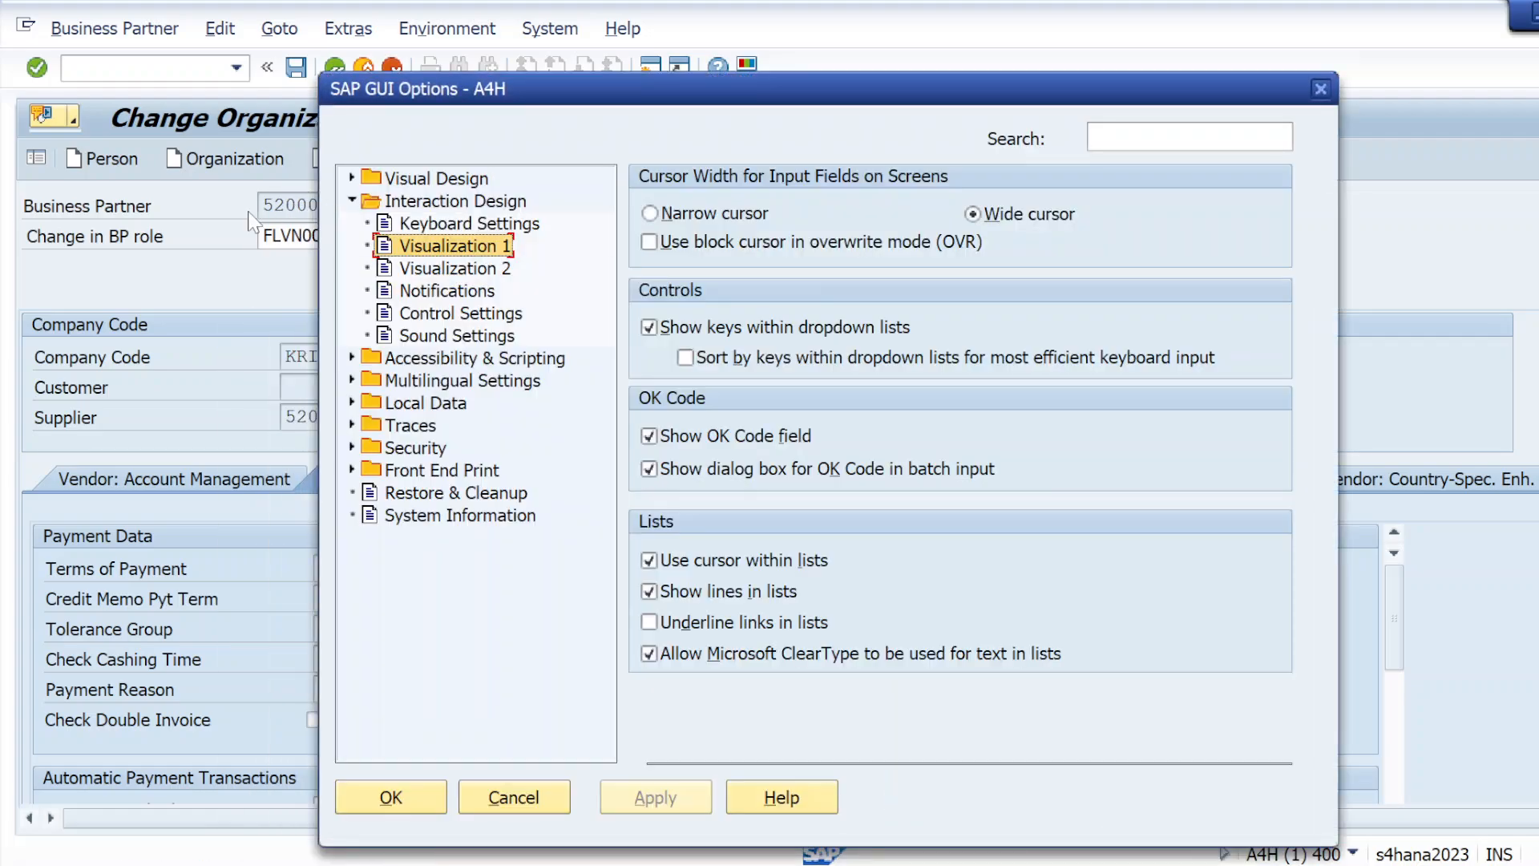
pyautogui.click(352, 200)
pyautogui.click(352, 200)
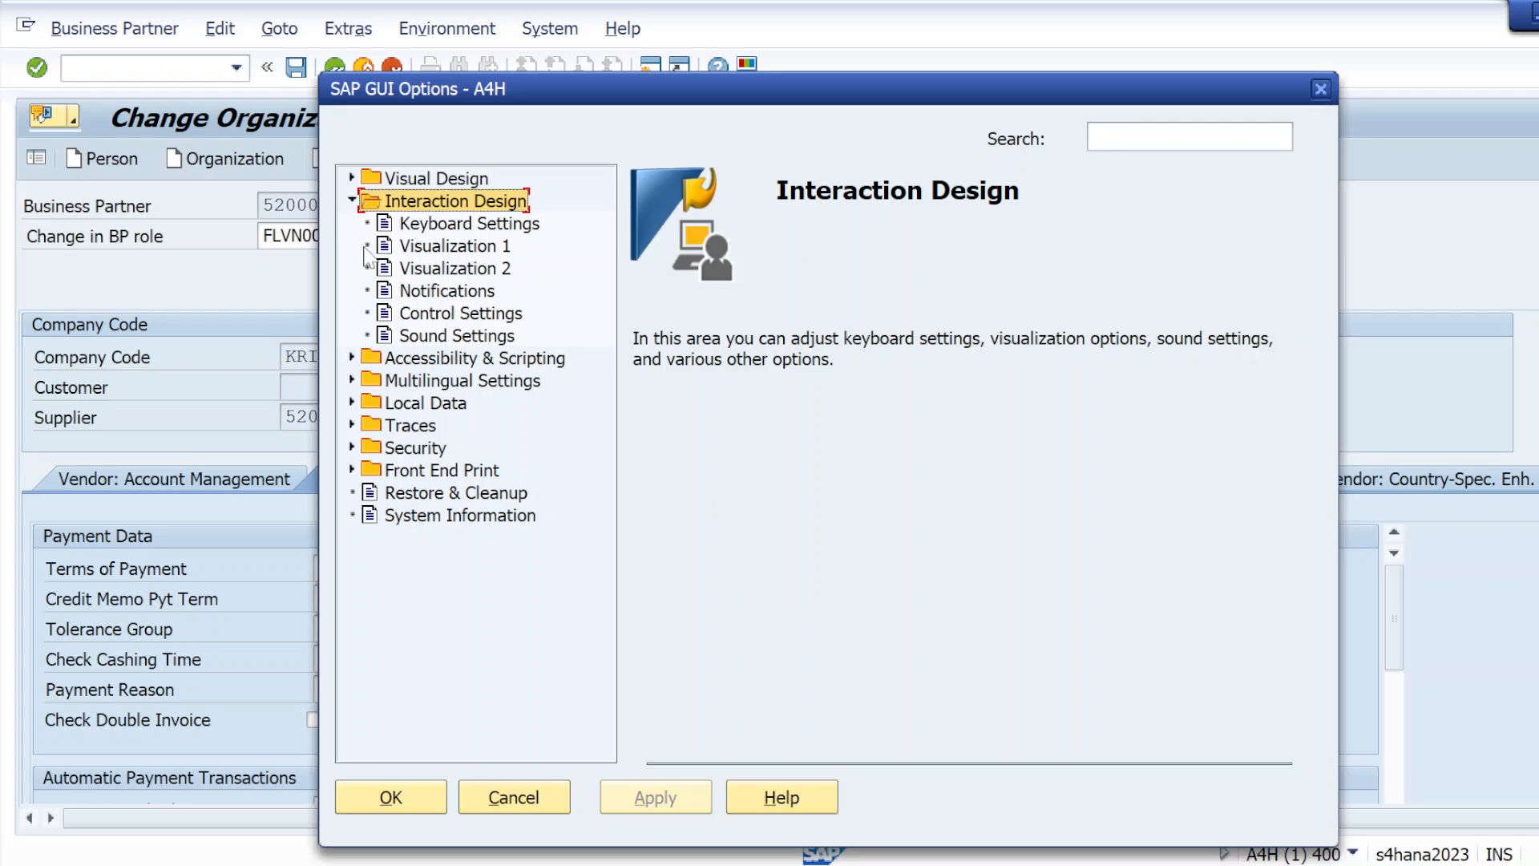
pyautogui.click(445, 245)
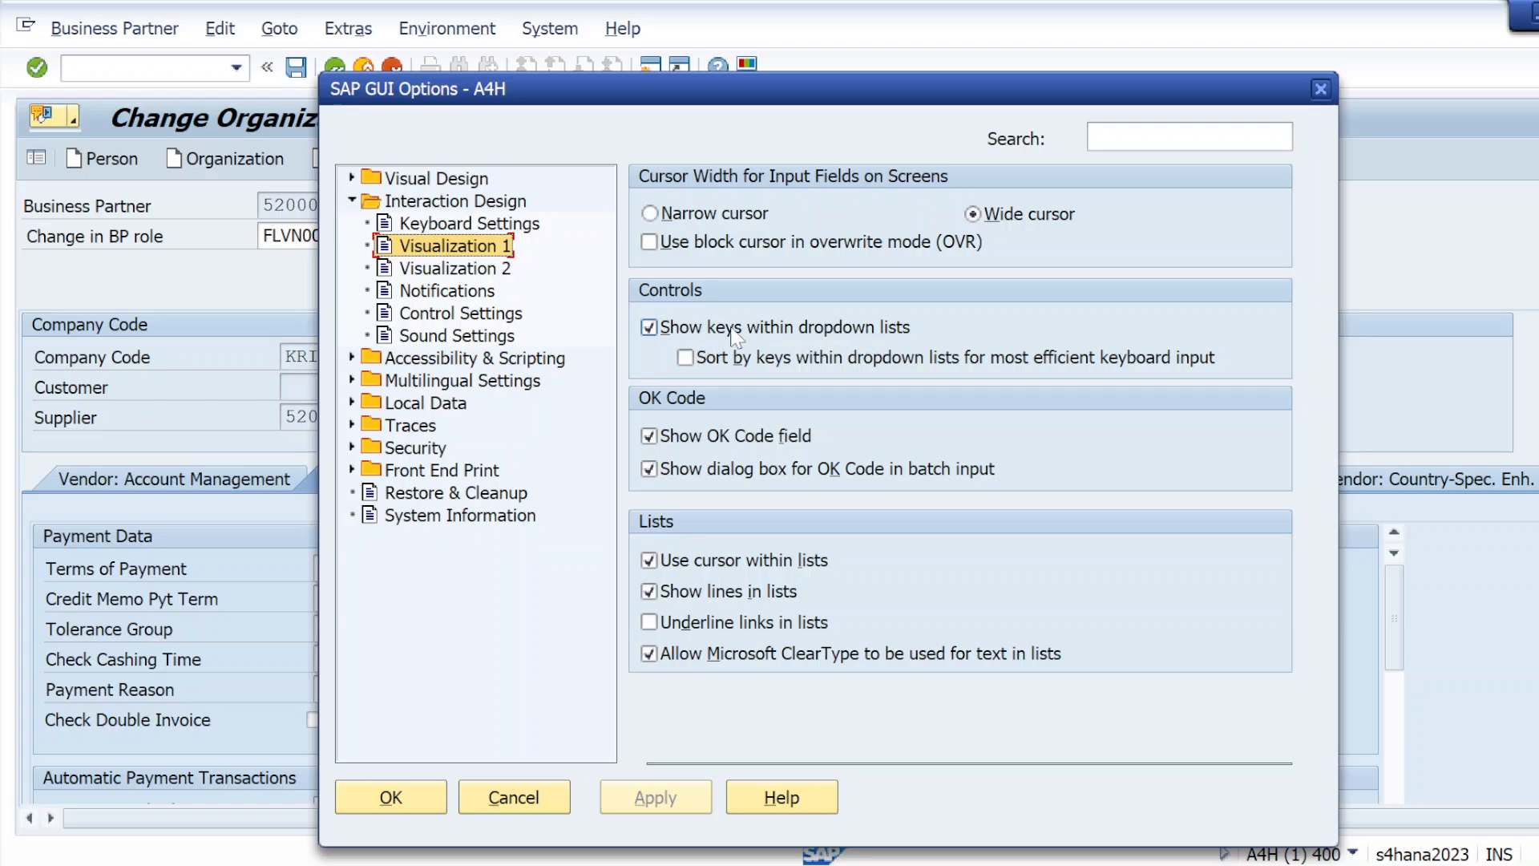
pyautogui.click(659, 327)
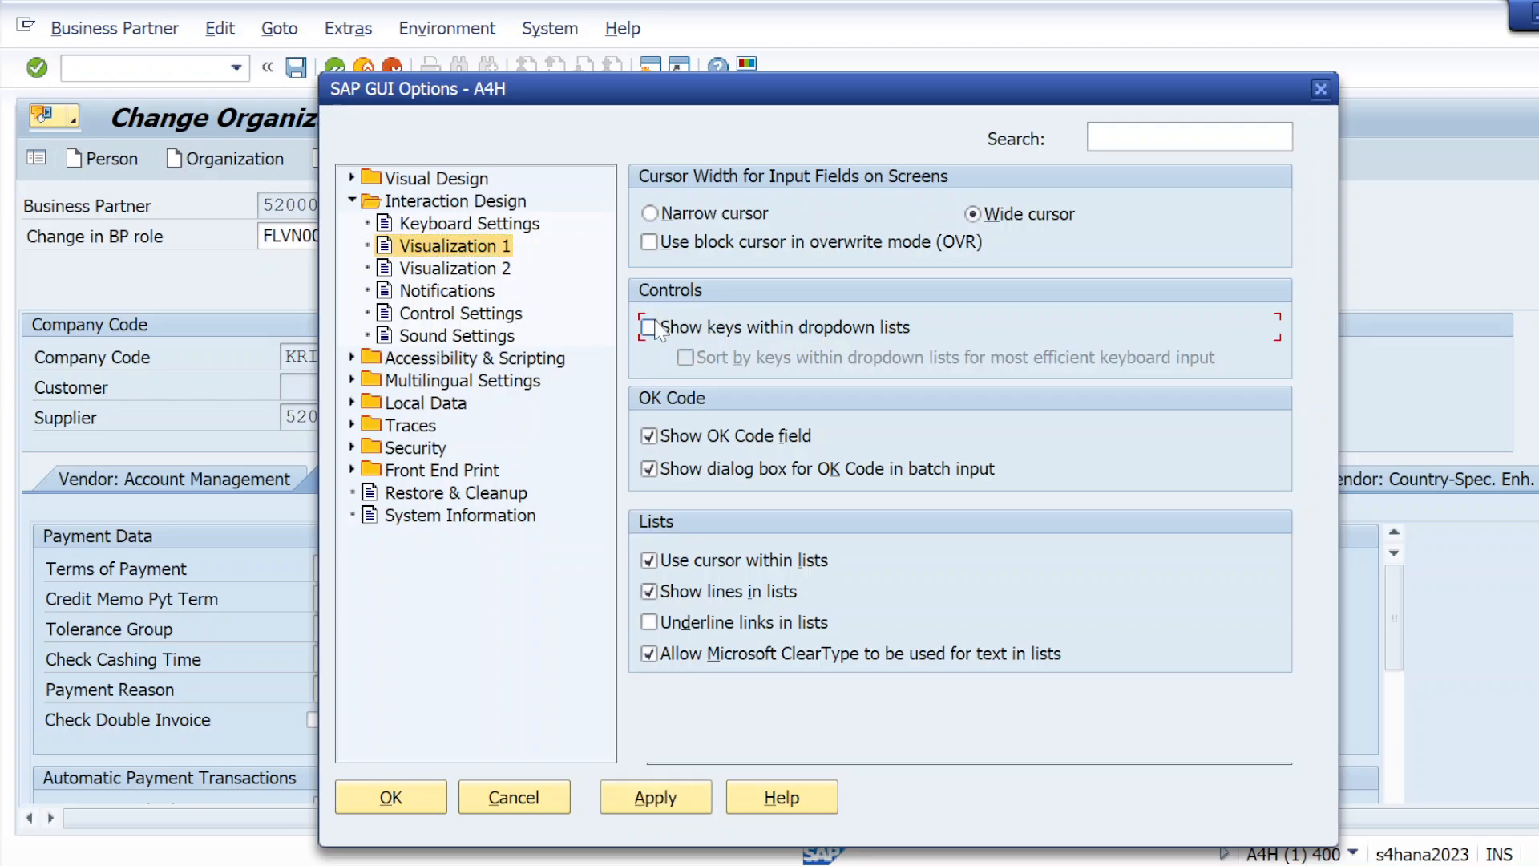
pyautogui.click(670, 792)
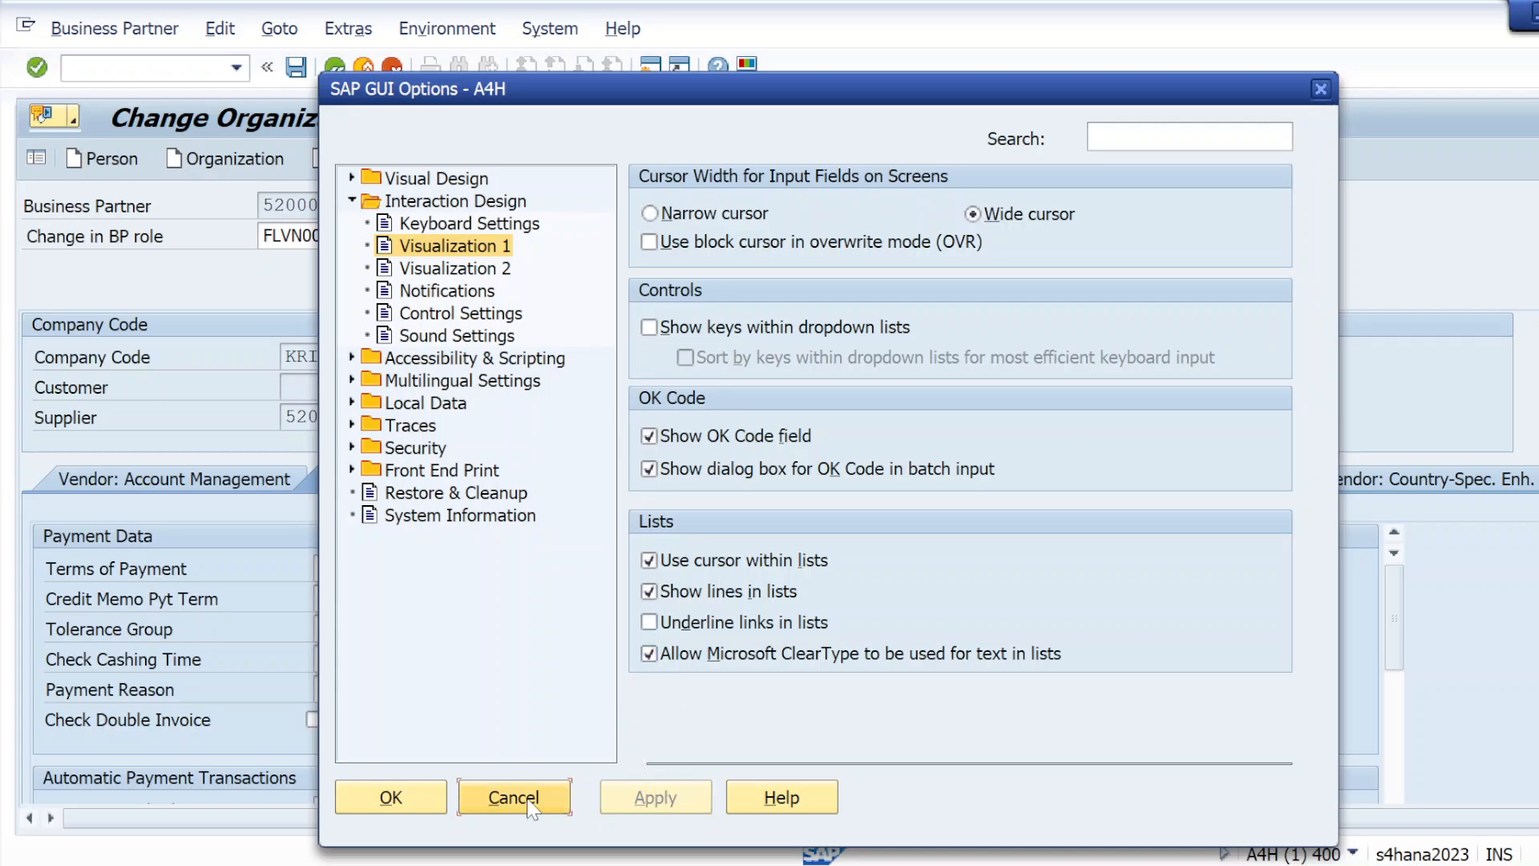
pyautogui.click(418, 799)
pyautogui.click(535, 235)
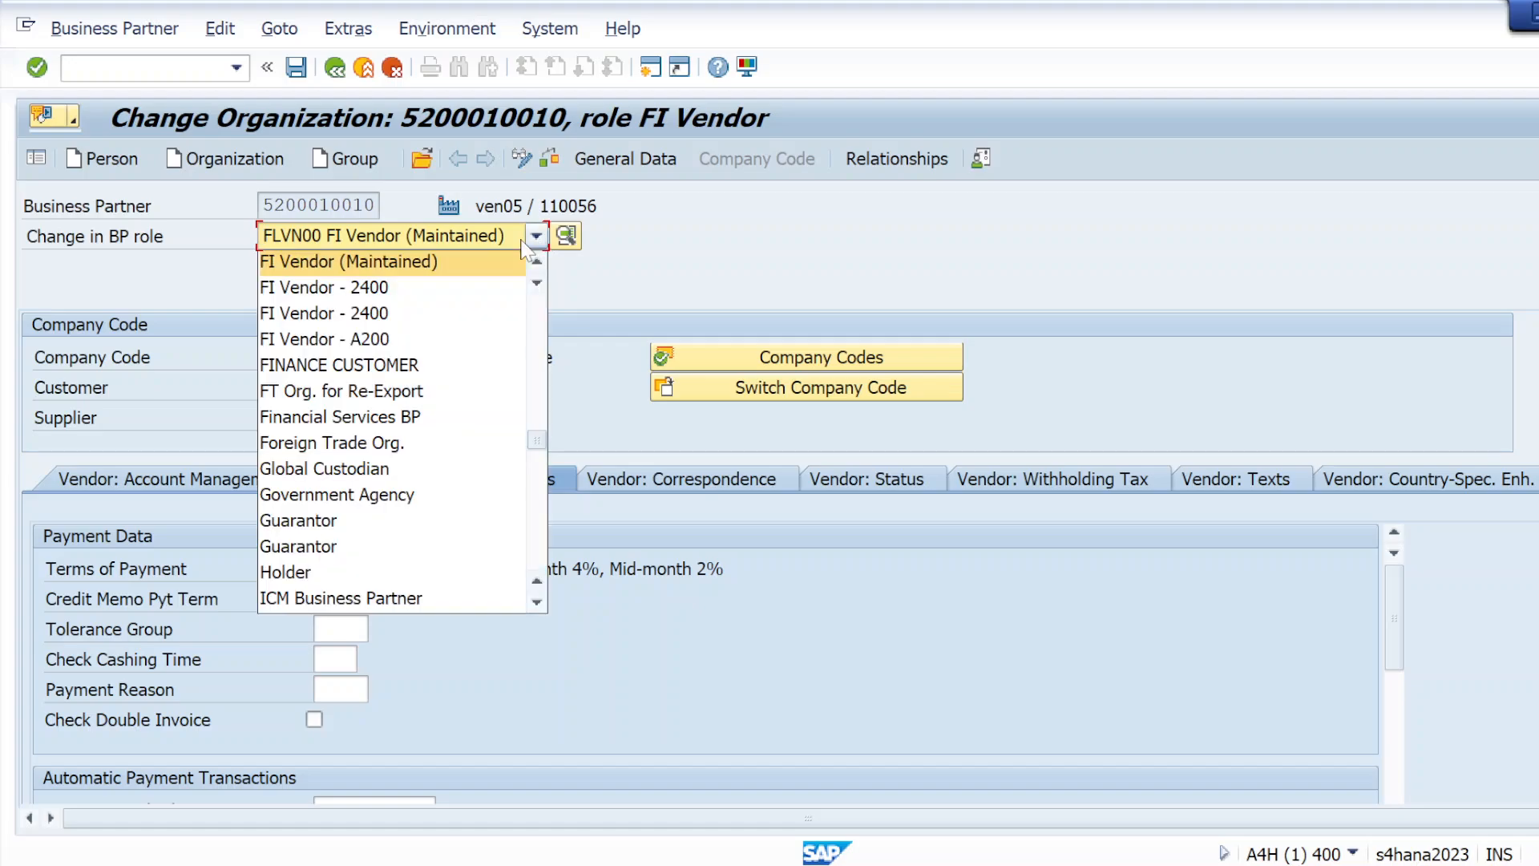
pyautogui.click(618, 334)
# Restart transaction BP and begin creating a new organization
pyautogui.click(158, 67)
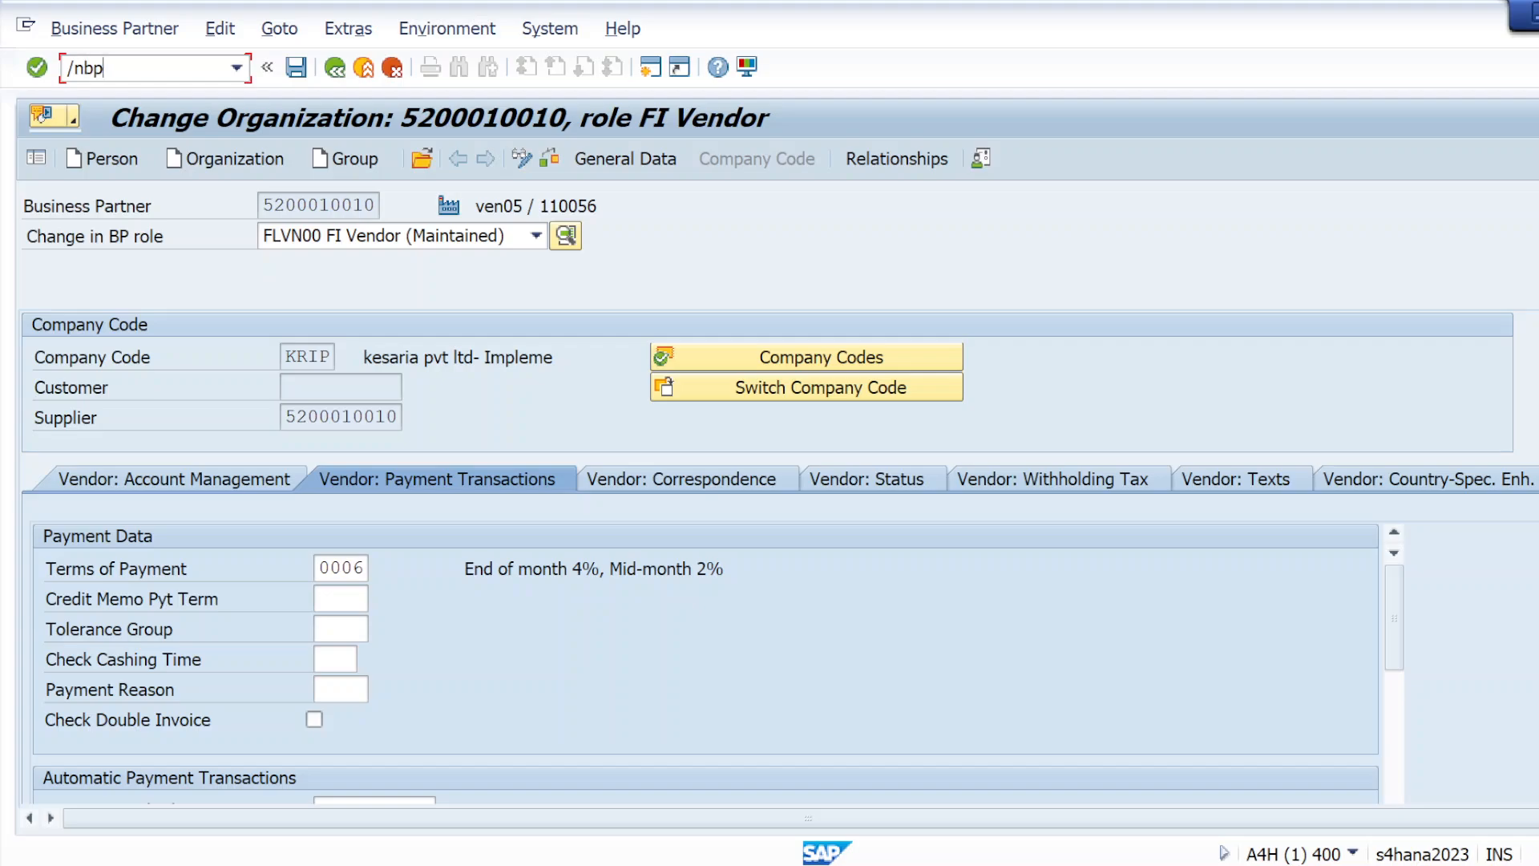
pyautogui.press('Return')
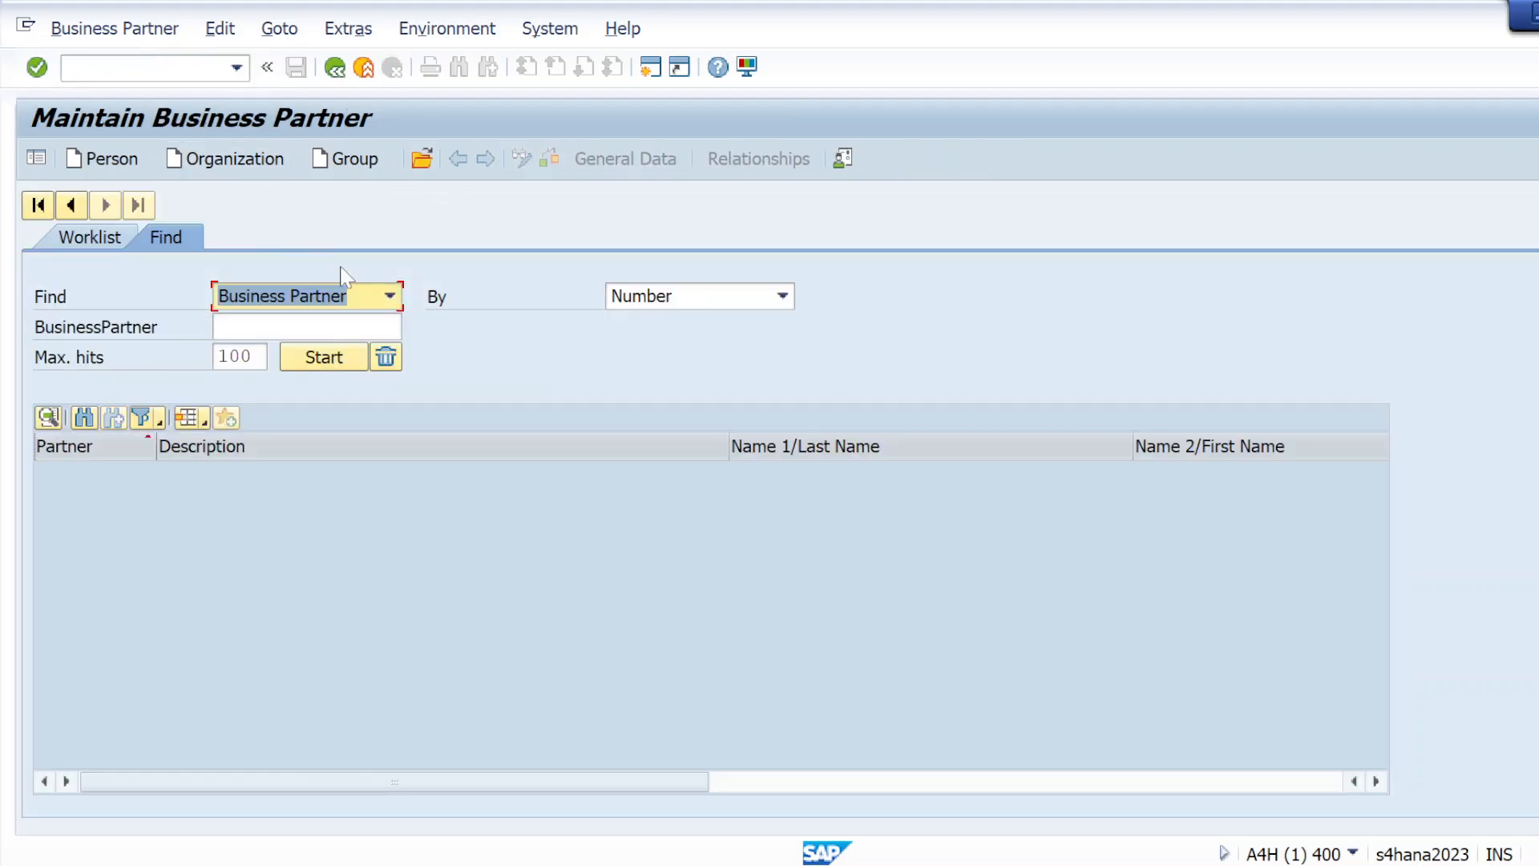
pyautogui.click(275, 158)
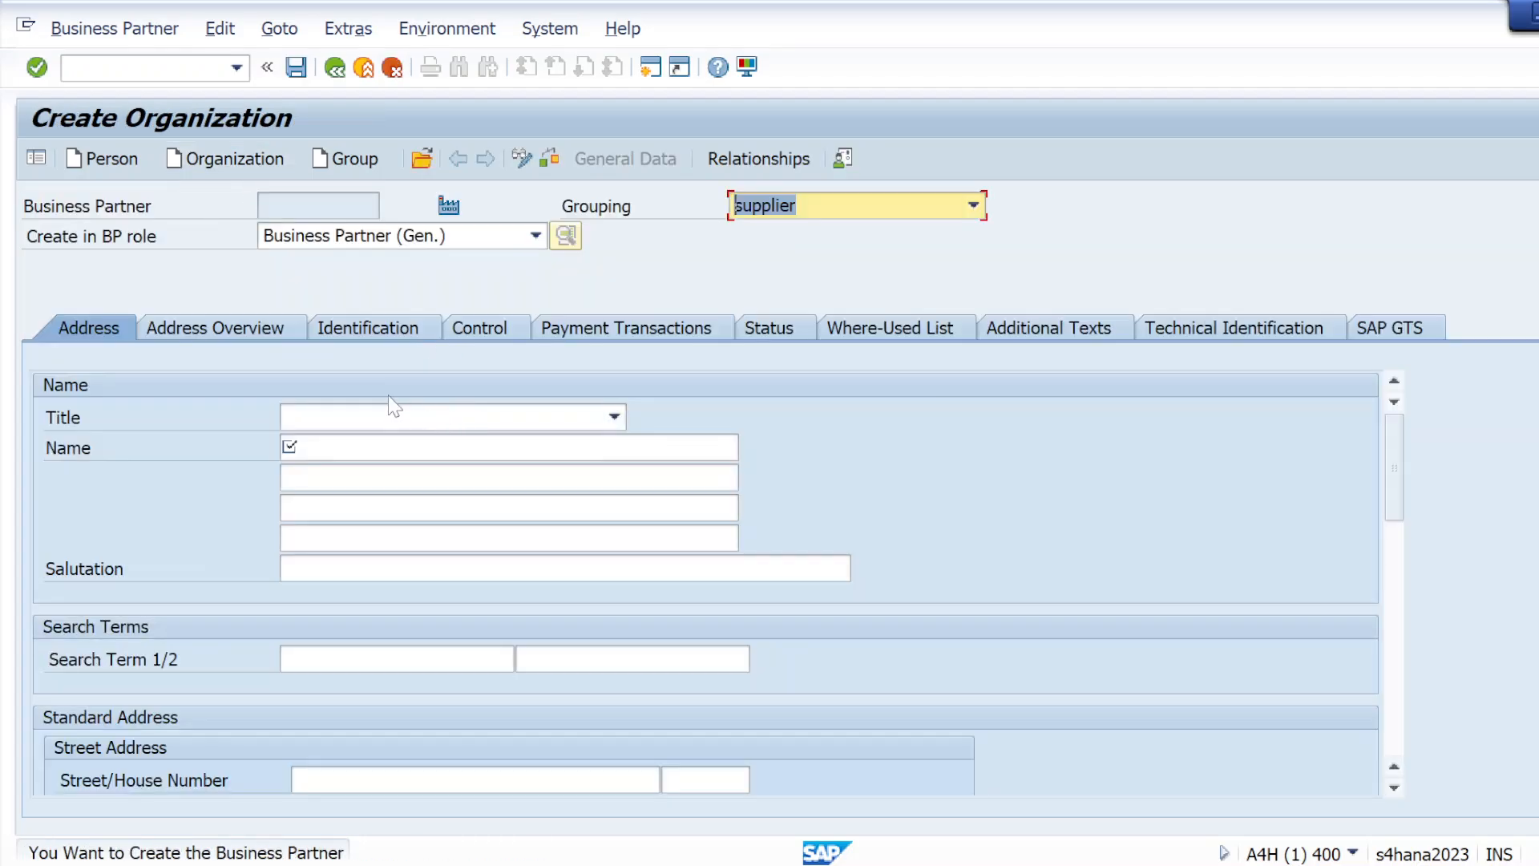
# Examine the BP roles and groupings offered for the new organization, keeping Business Partner (Gen.) and supplier
pyautogui.click(534, 235)
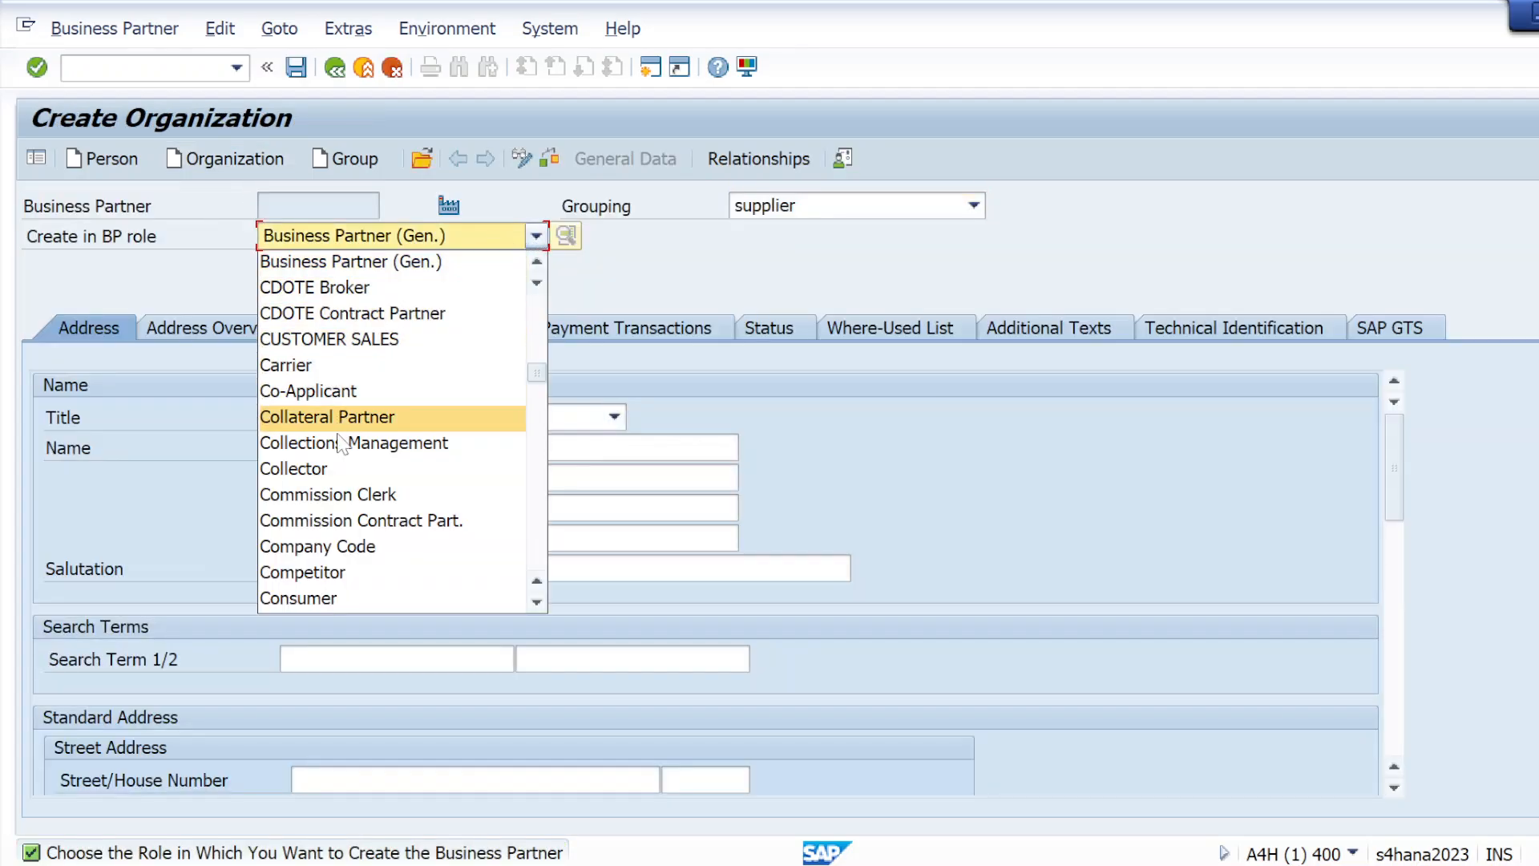
pyautogui.scroll(-9, 331, 365)
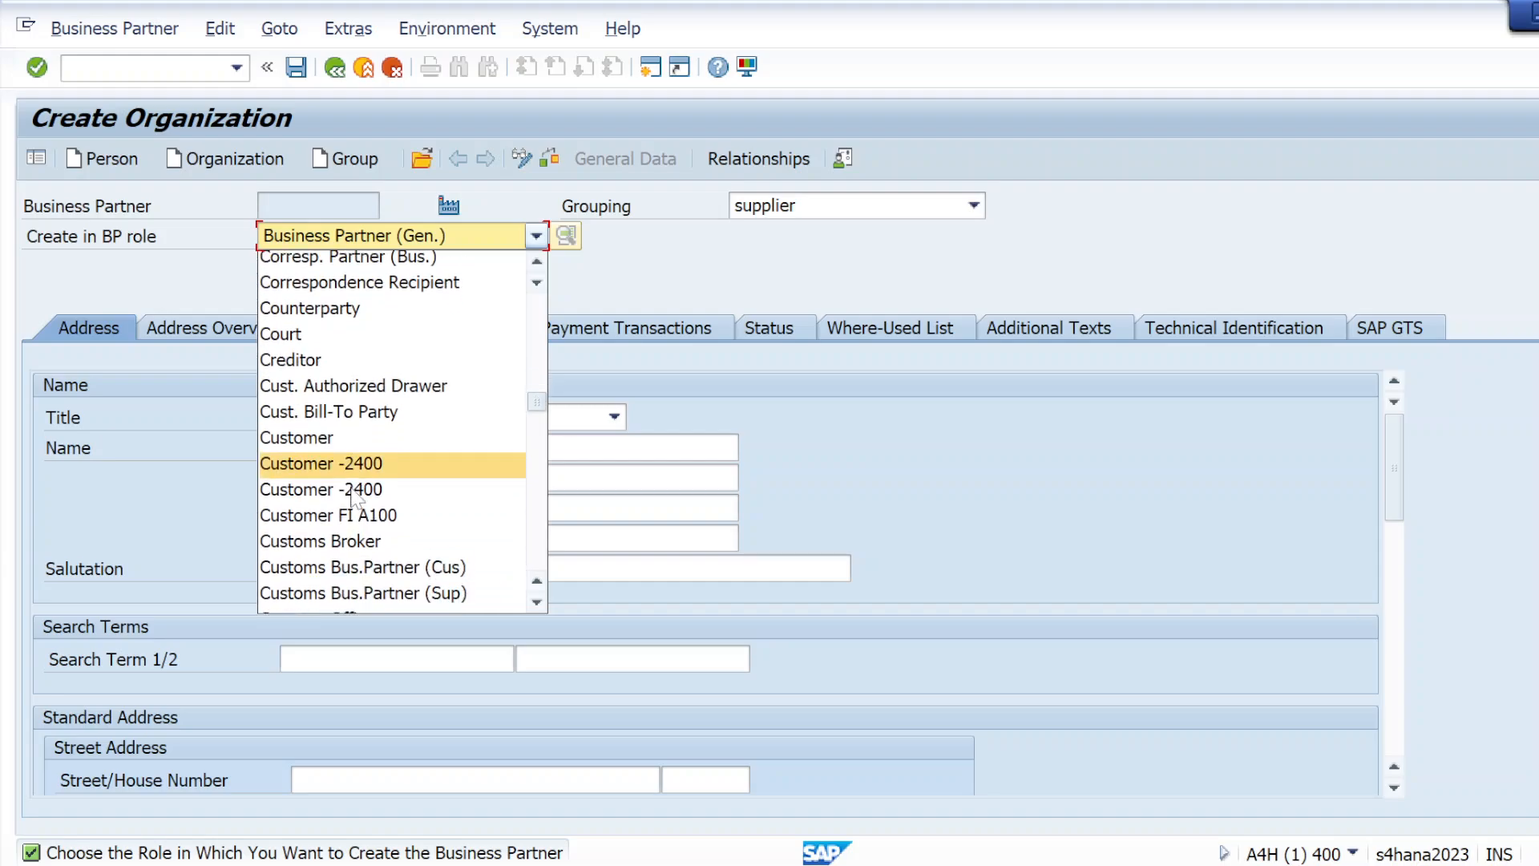
pyautogui.scroll(-15, 335, 472)
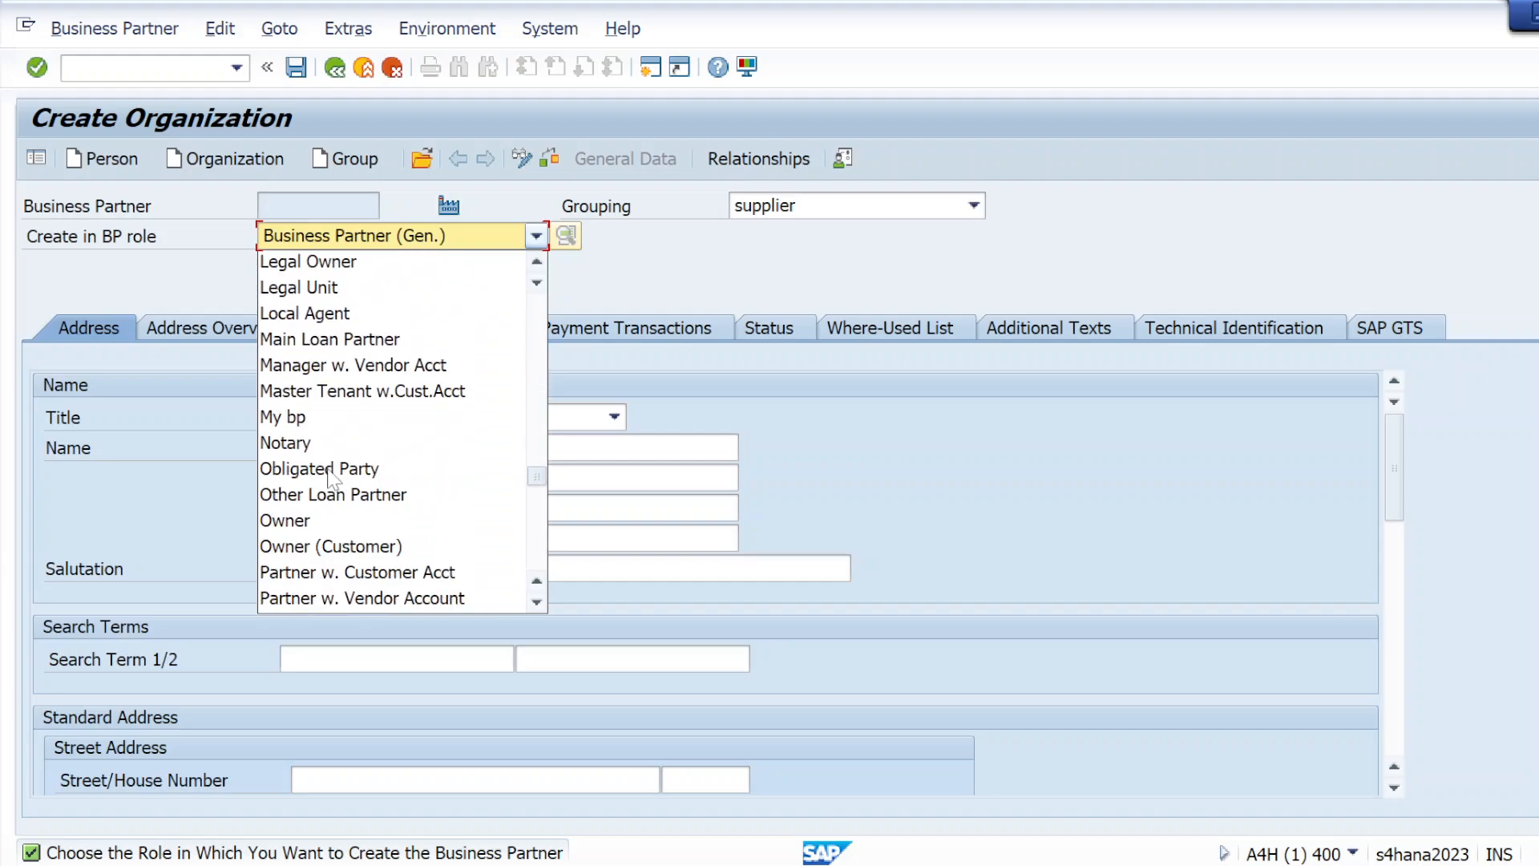
pyautogui.scroll(-5, 330, 479)
pyautogui.click(966, 233)
pyautogui.click(973, 206)
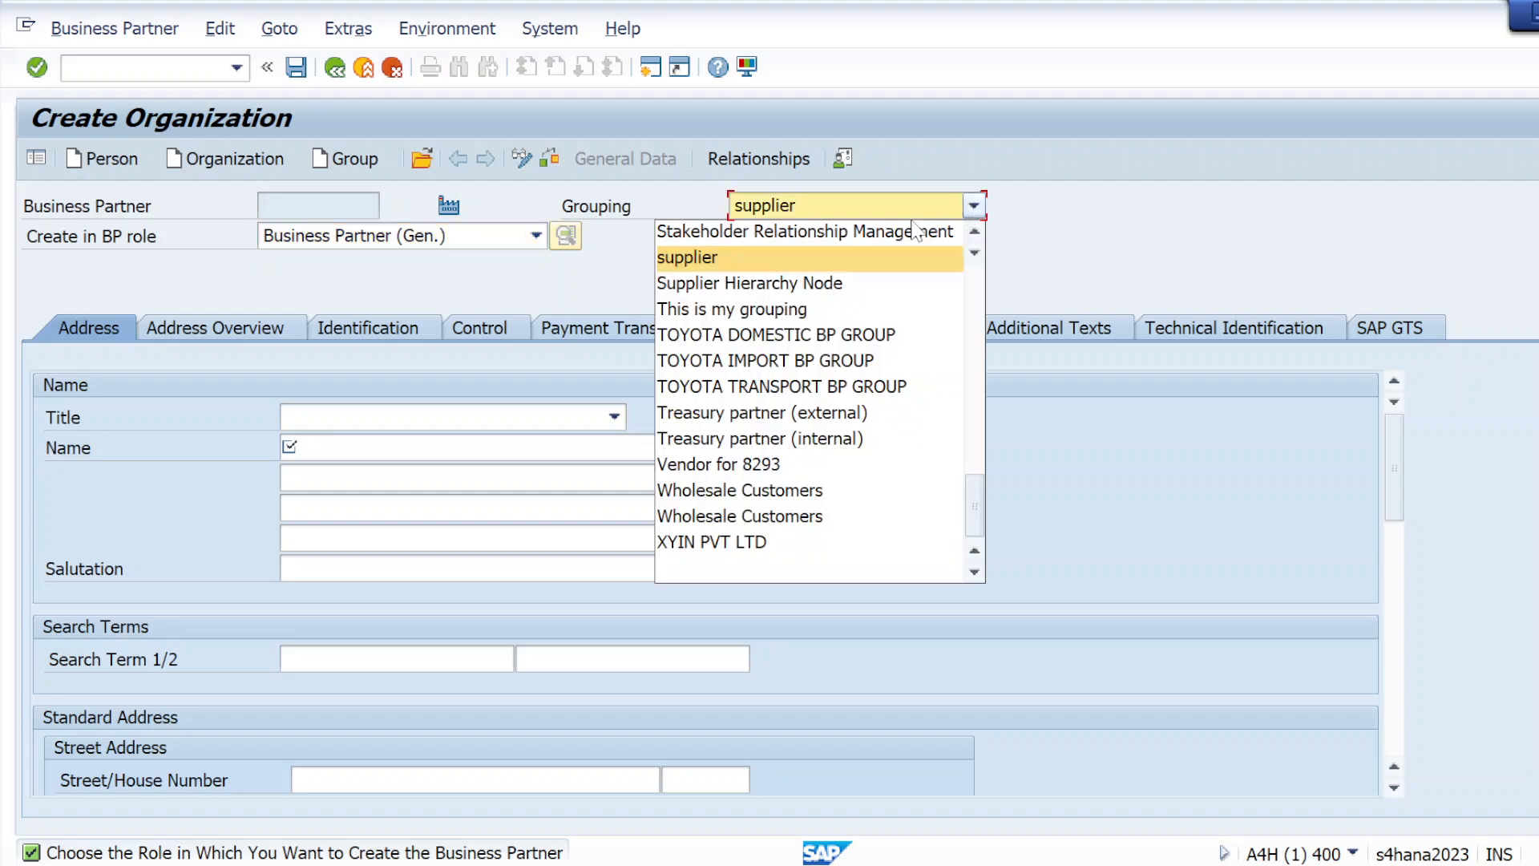
pyautogui.click(1021, 238)
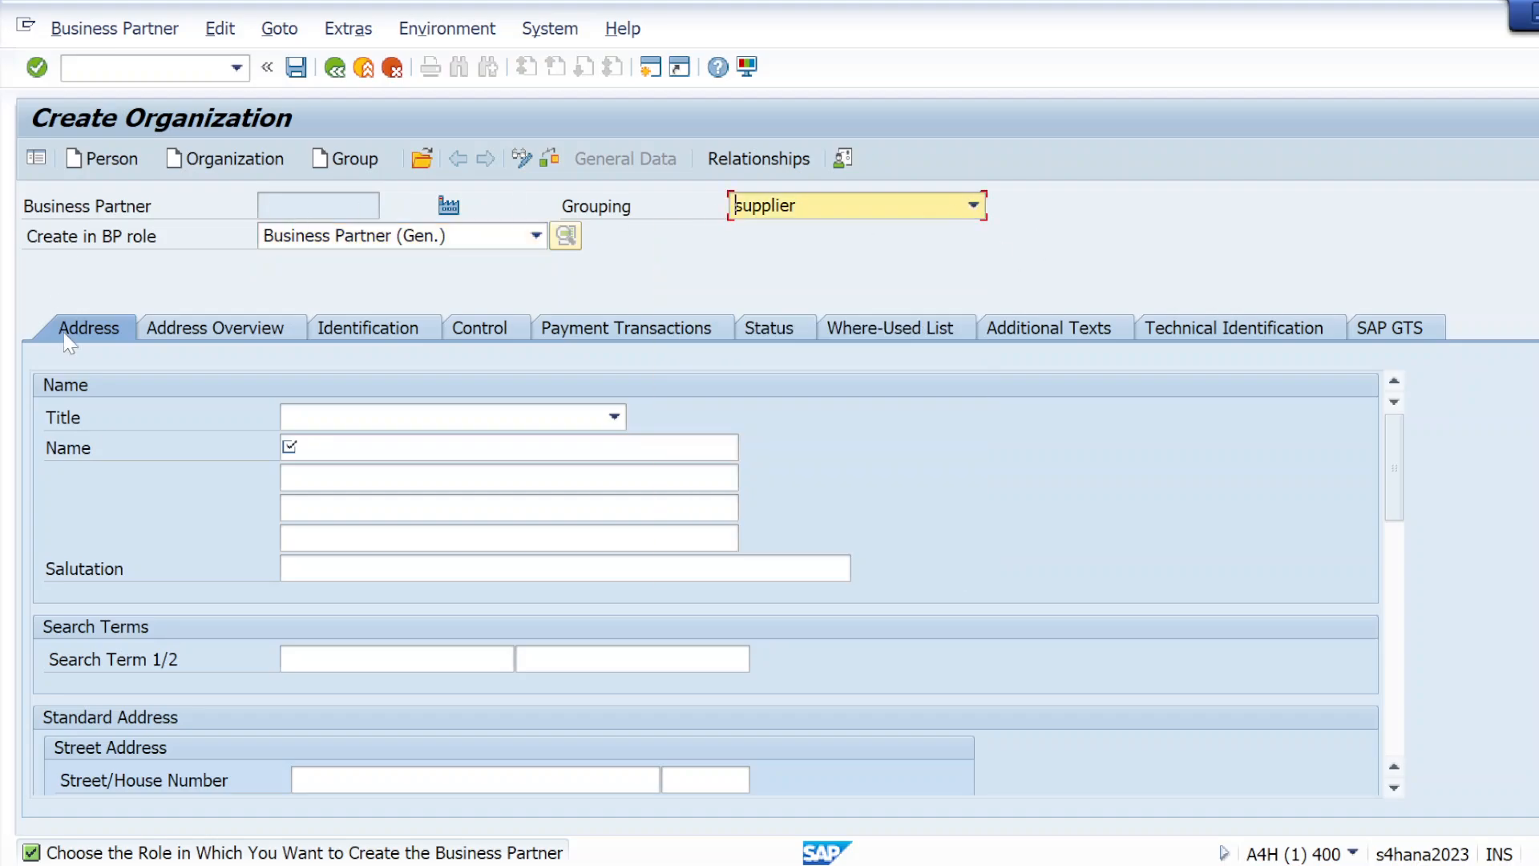
# Open transaction MM01 in a new session and look through the material types offered for the new material
pyautogui.click(120, 68)
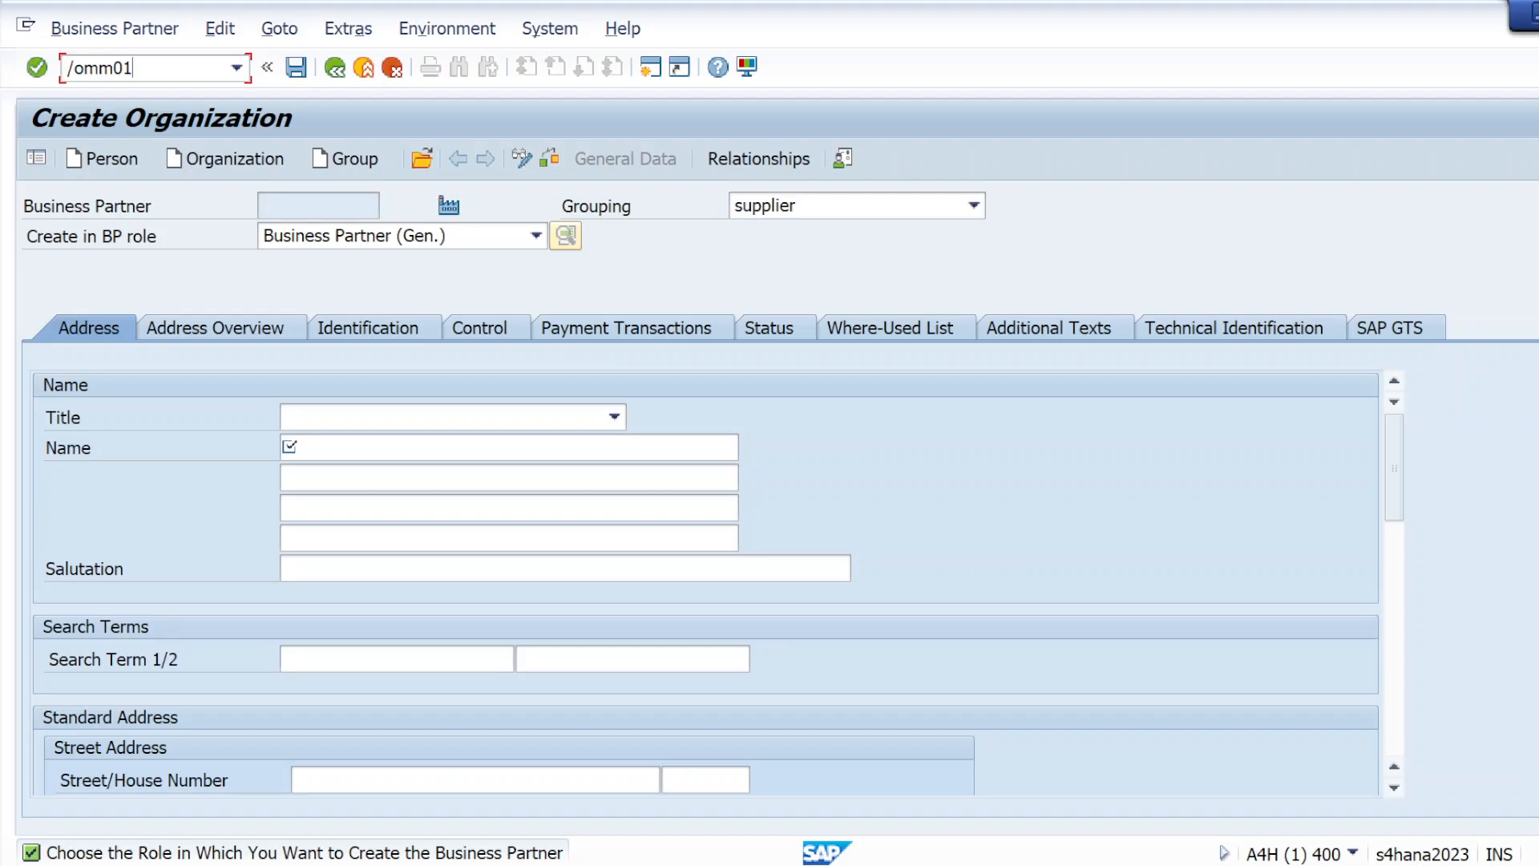
pyautogui.write('/omm01')
pyautogui.press('Return')
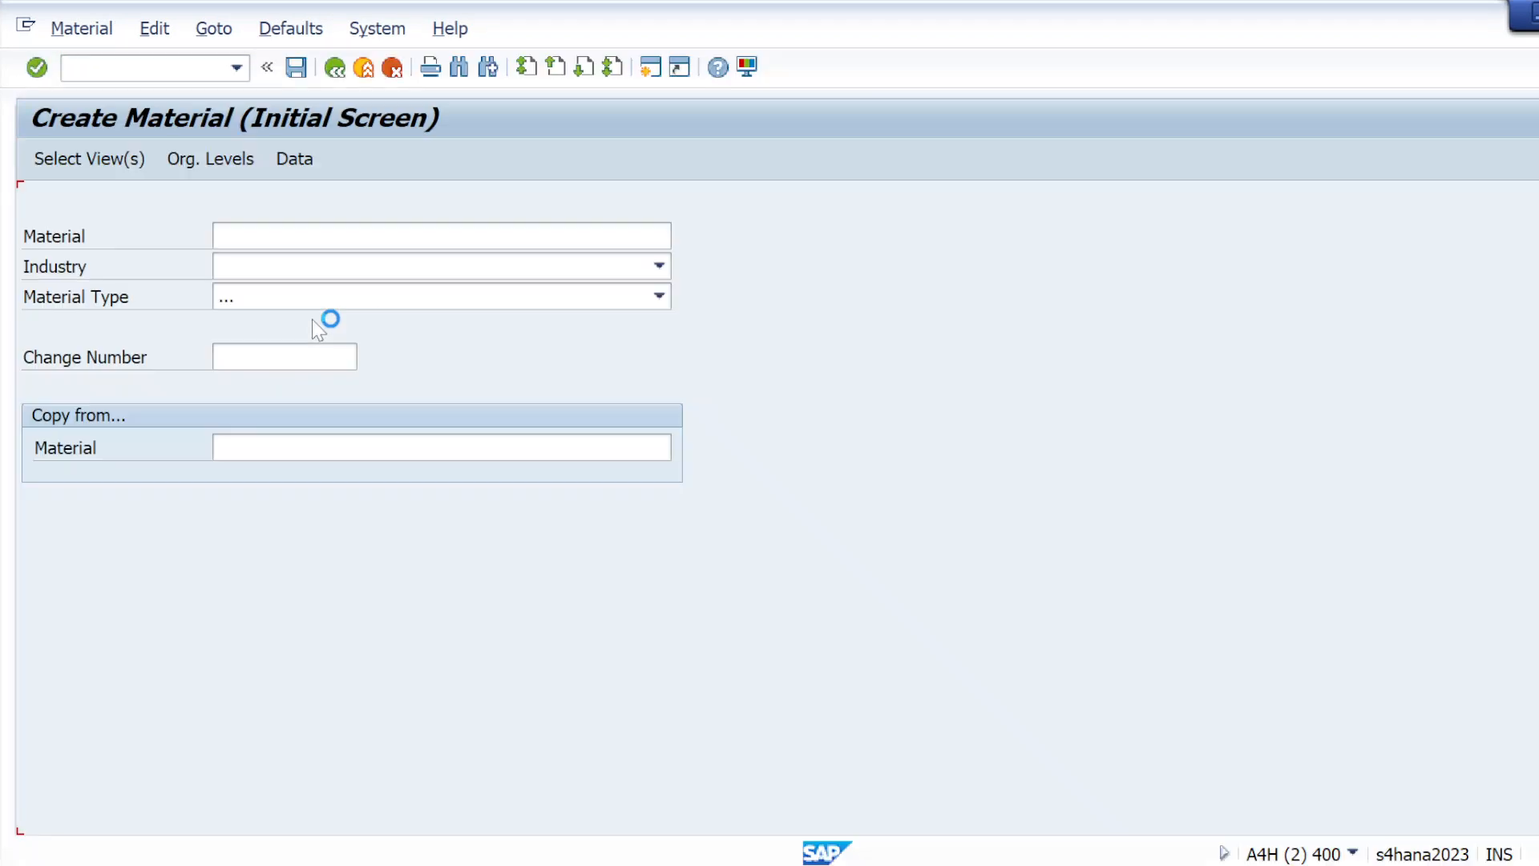
pyautogui.click(658, 296)
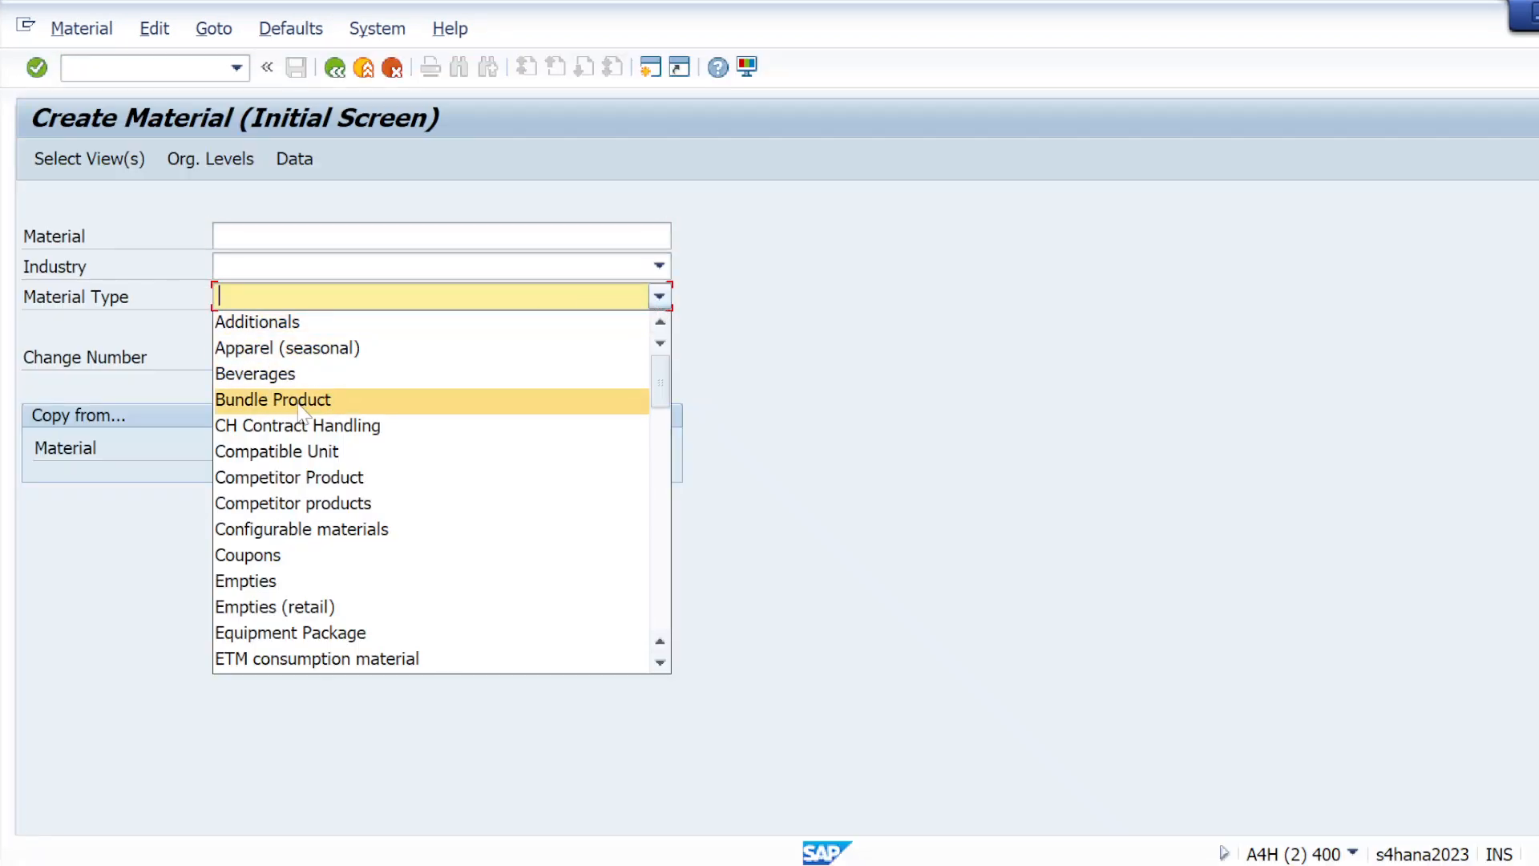
pyautogui.scroll(-15, 302, 413)
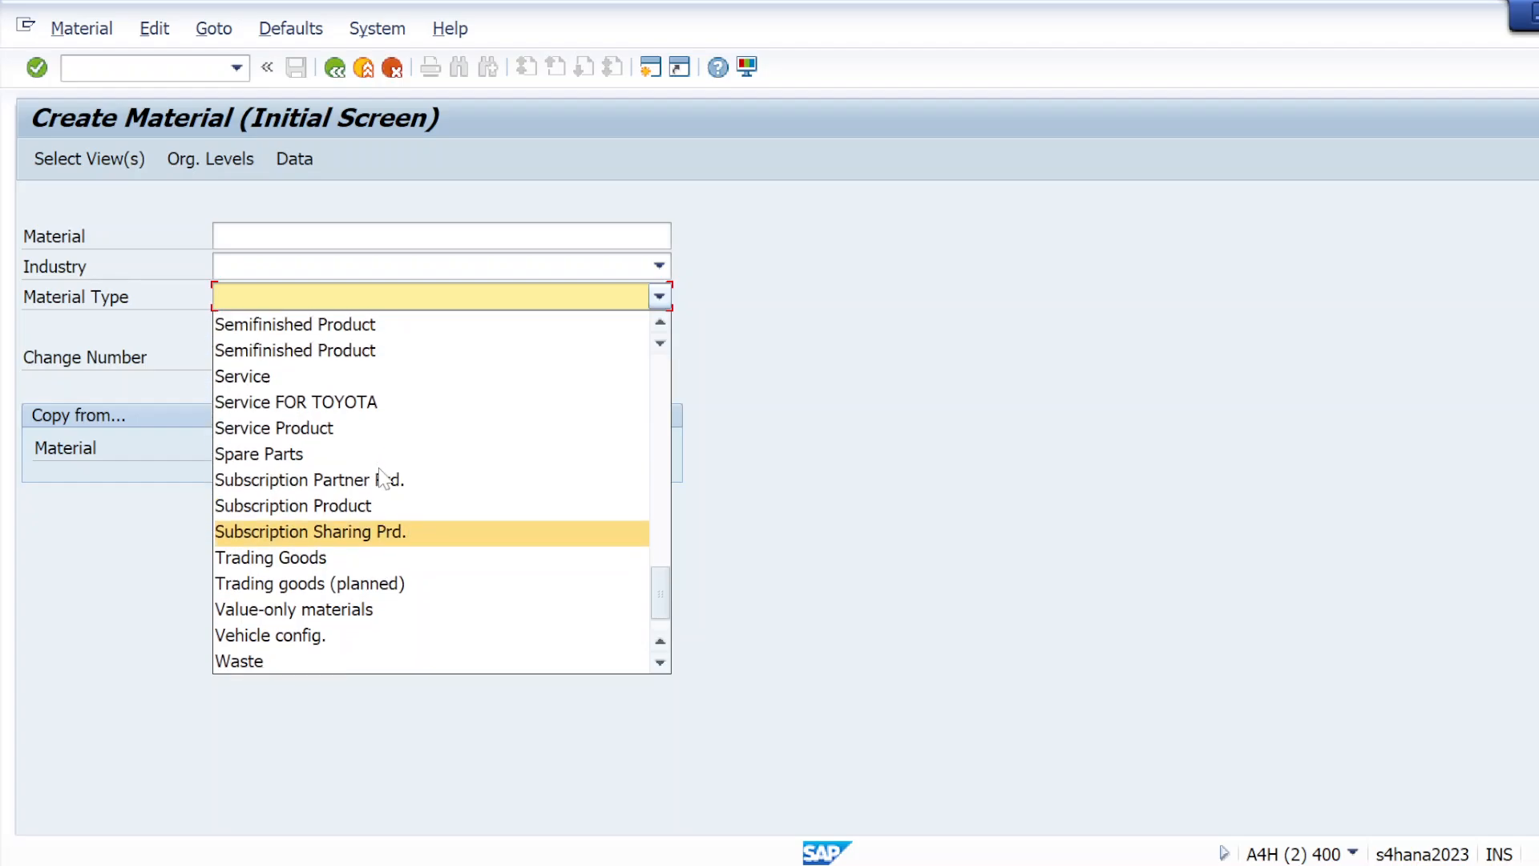
pyautogui.scroll(15, 380, 478)
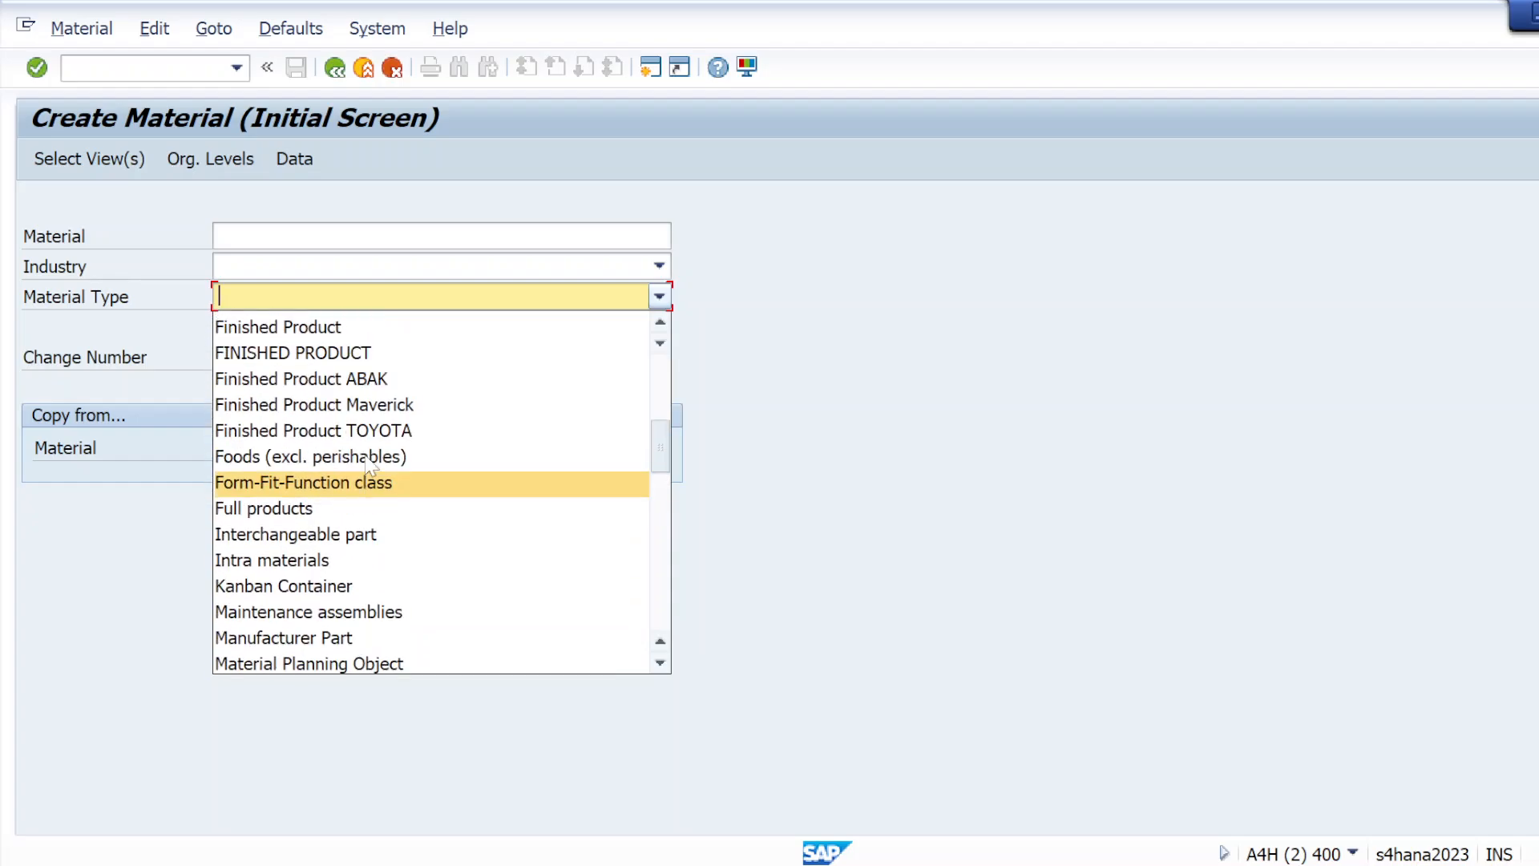
pyautogui.click(986, 437)
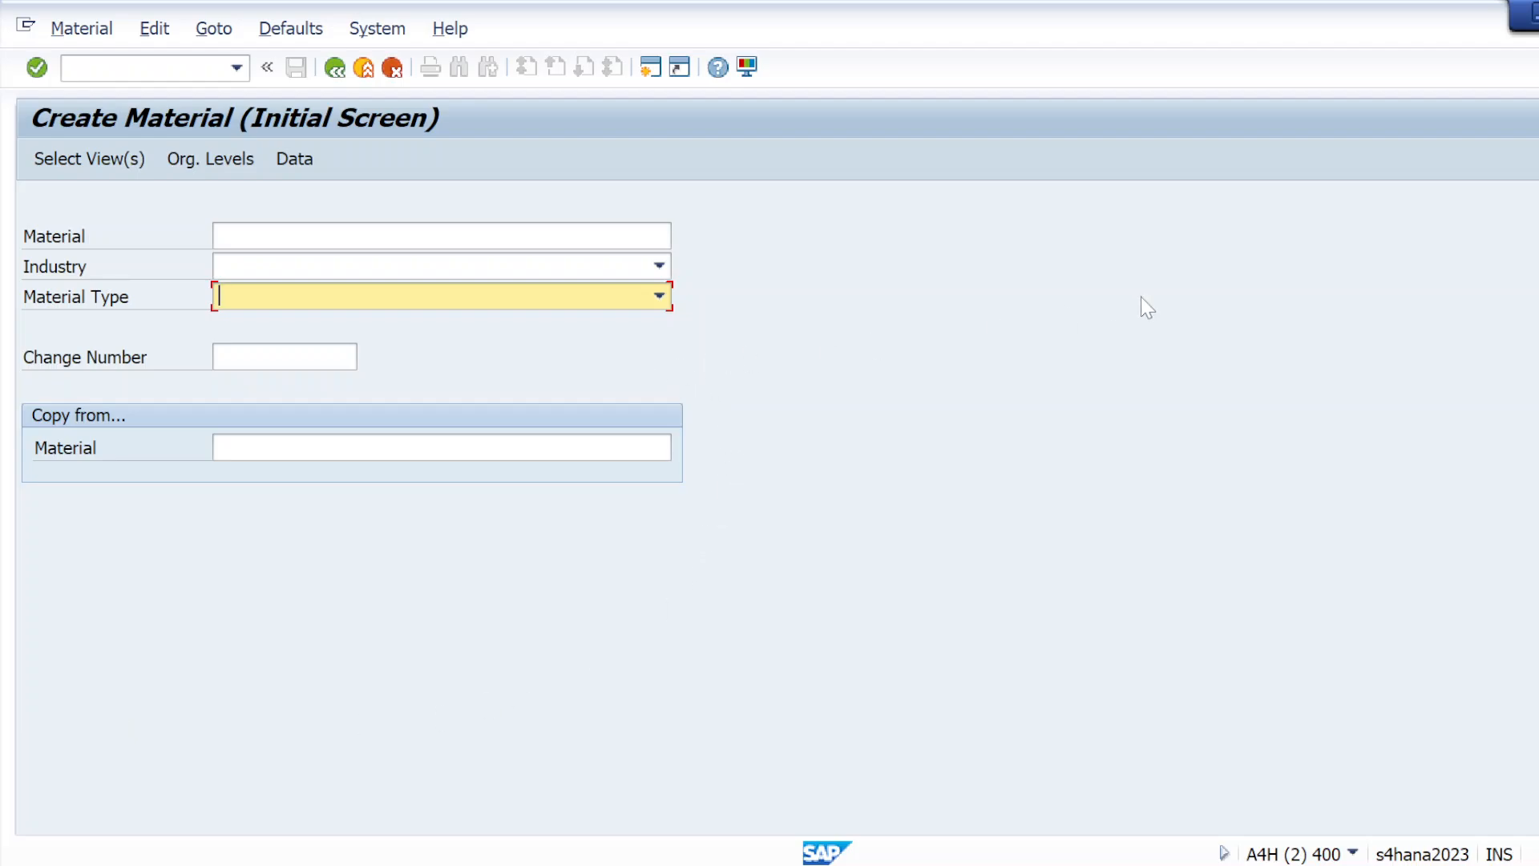
# Turn on showing keys within dropdown lists in the SAP GUI visualization options, then apply and confirm the setting
pyautogui.click(747, 67)
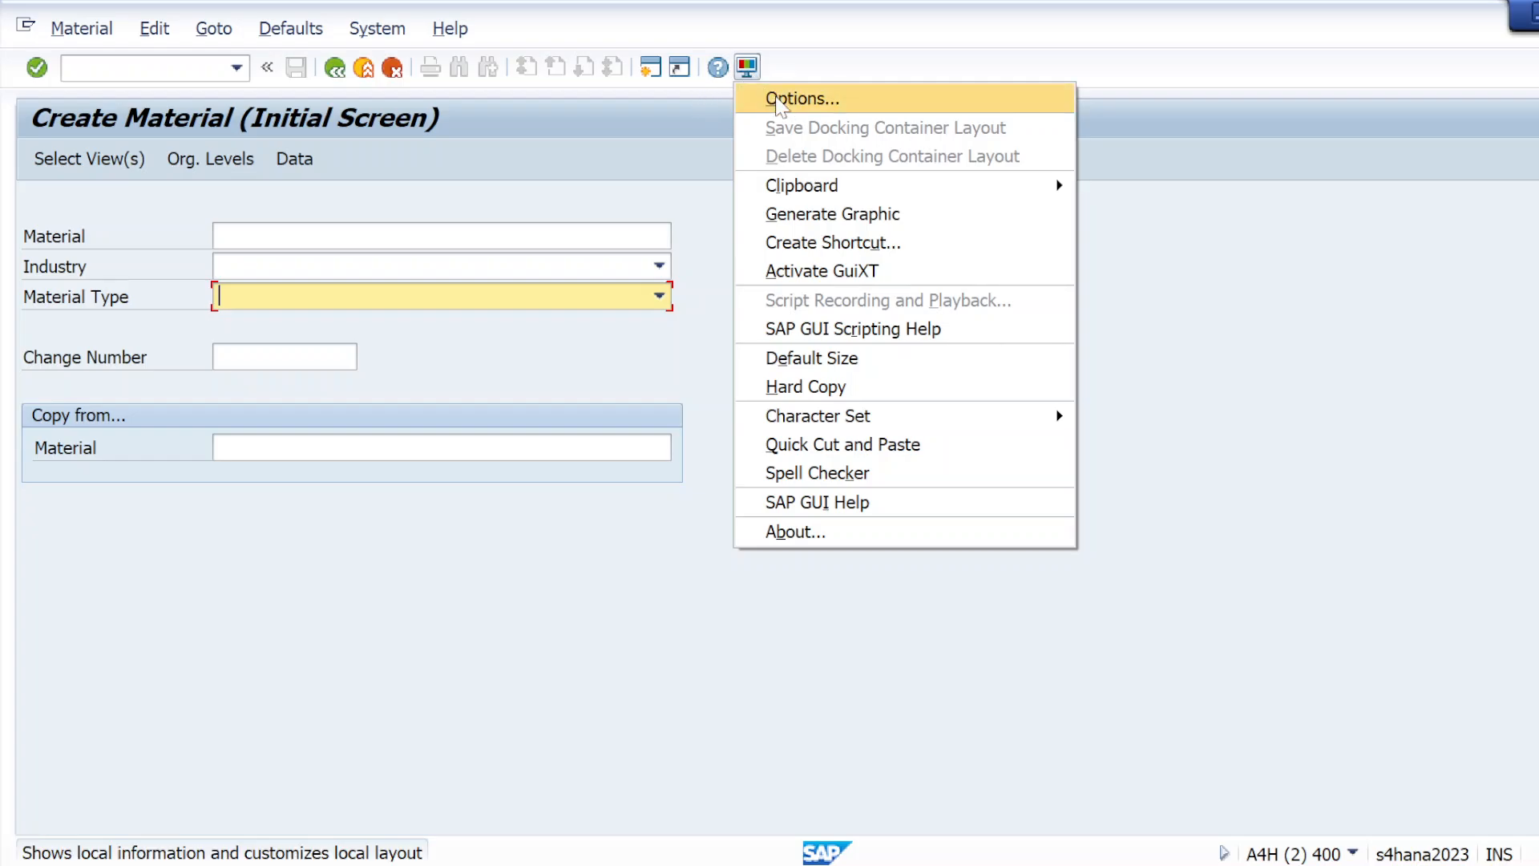
pyautogui.click(802, 98)
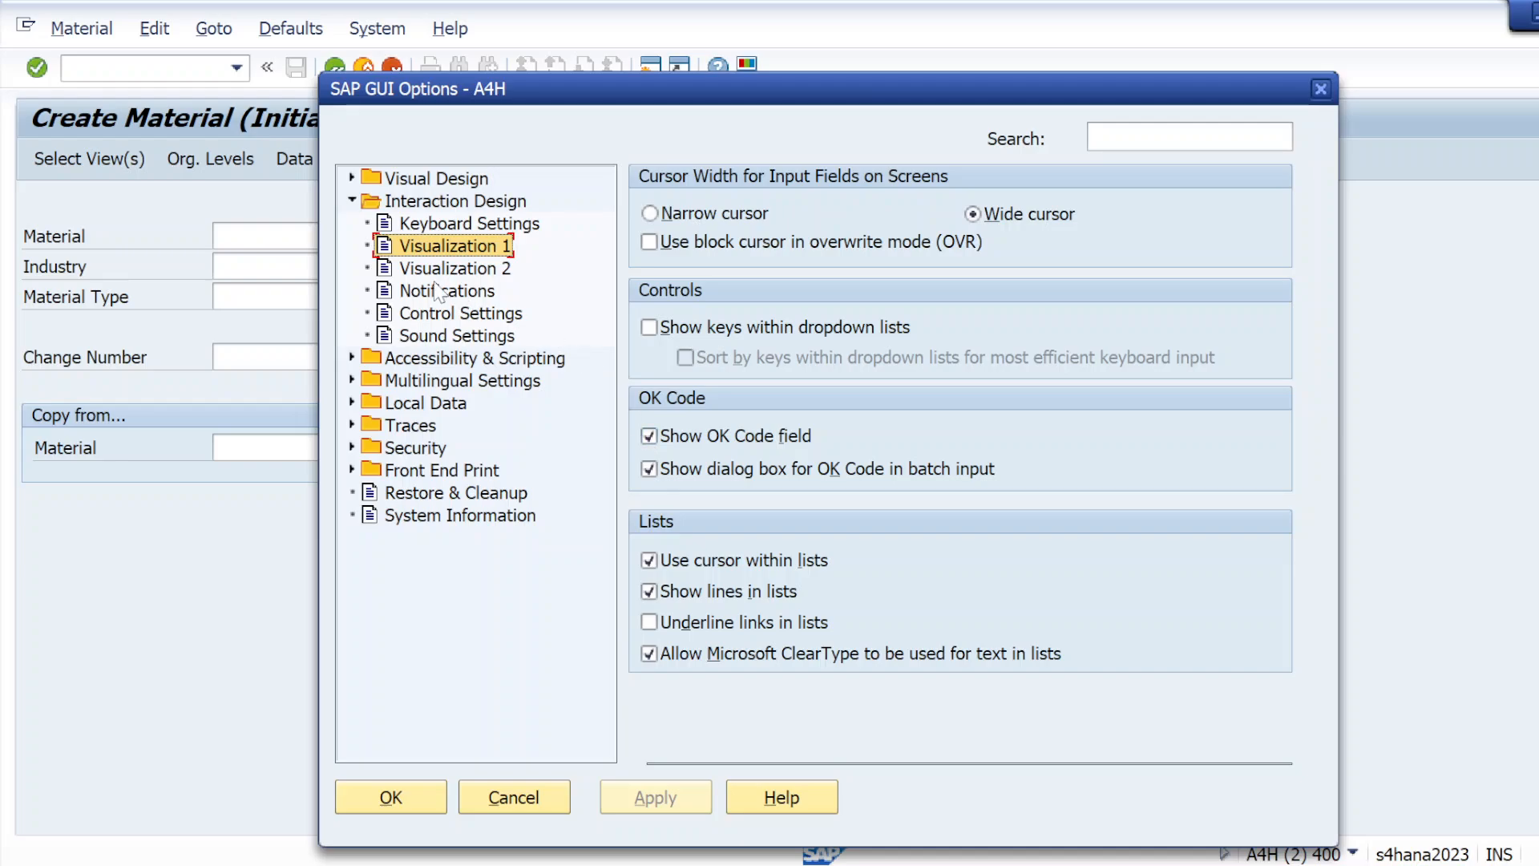
pyautogui.click(650, 328)
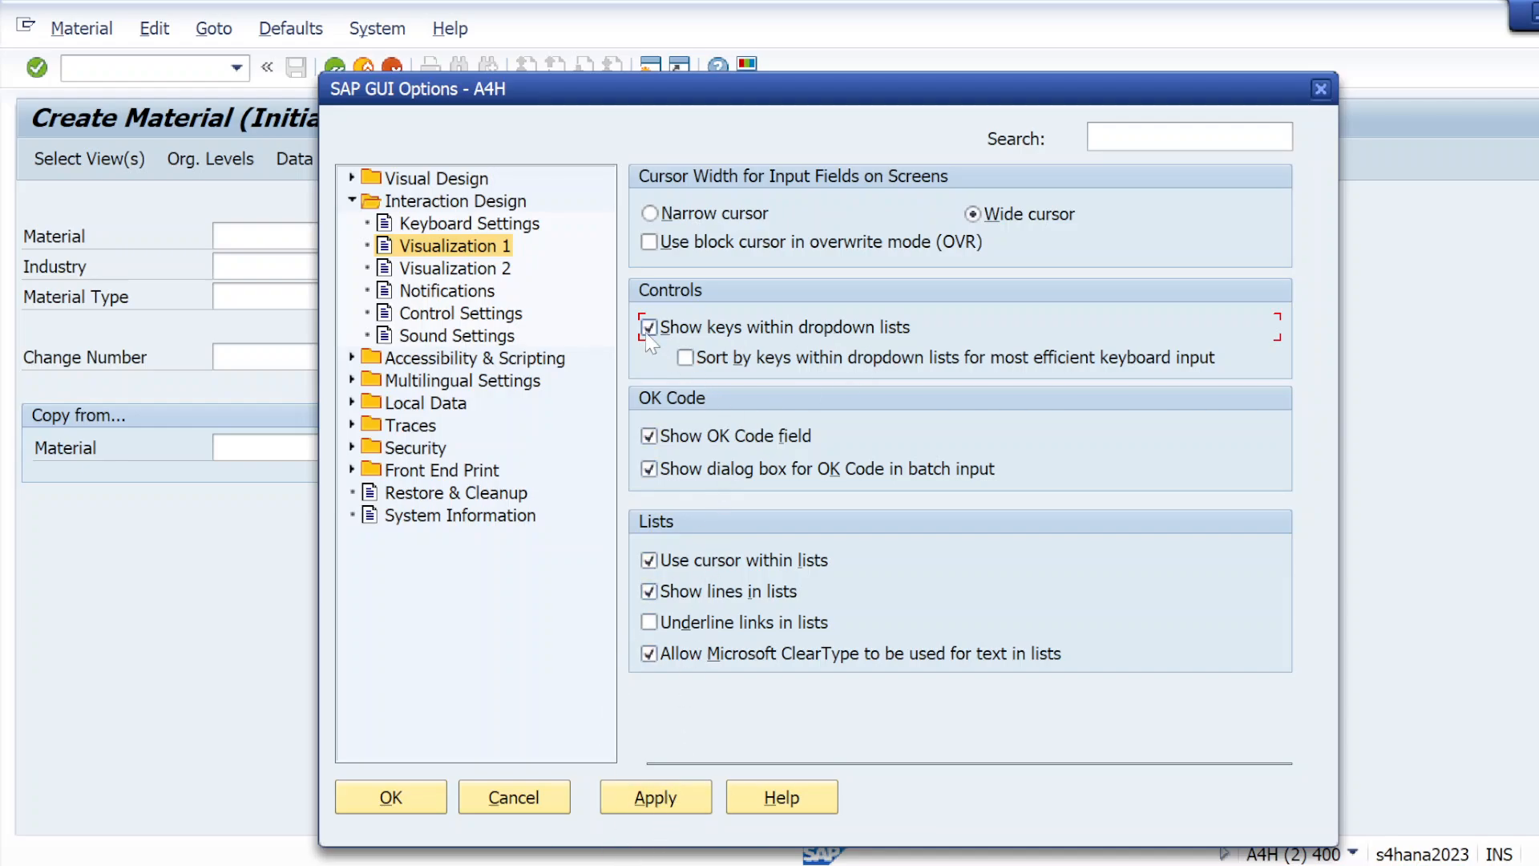
pyautogui.click(655, 797)
pyautogui.click(390, 807)
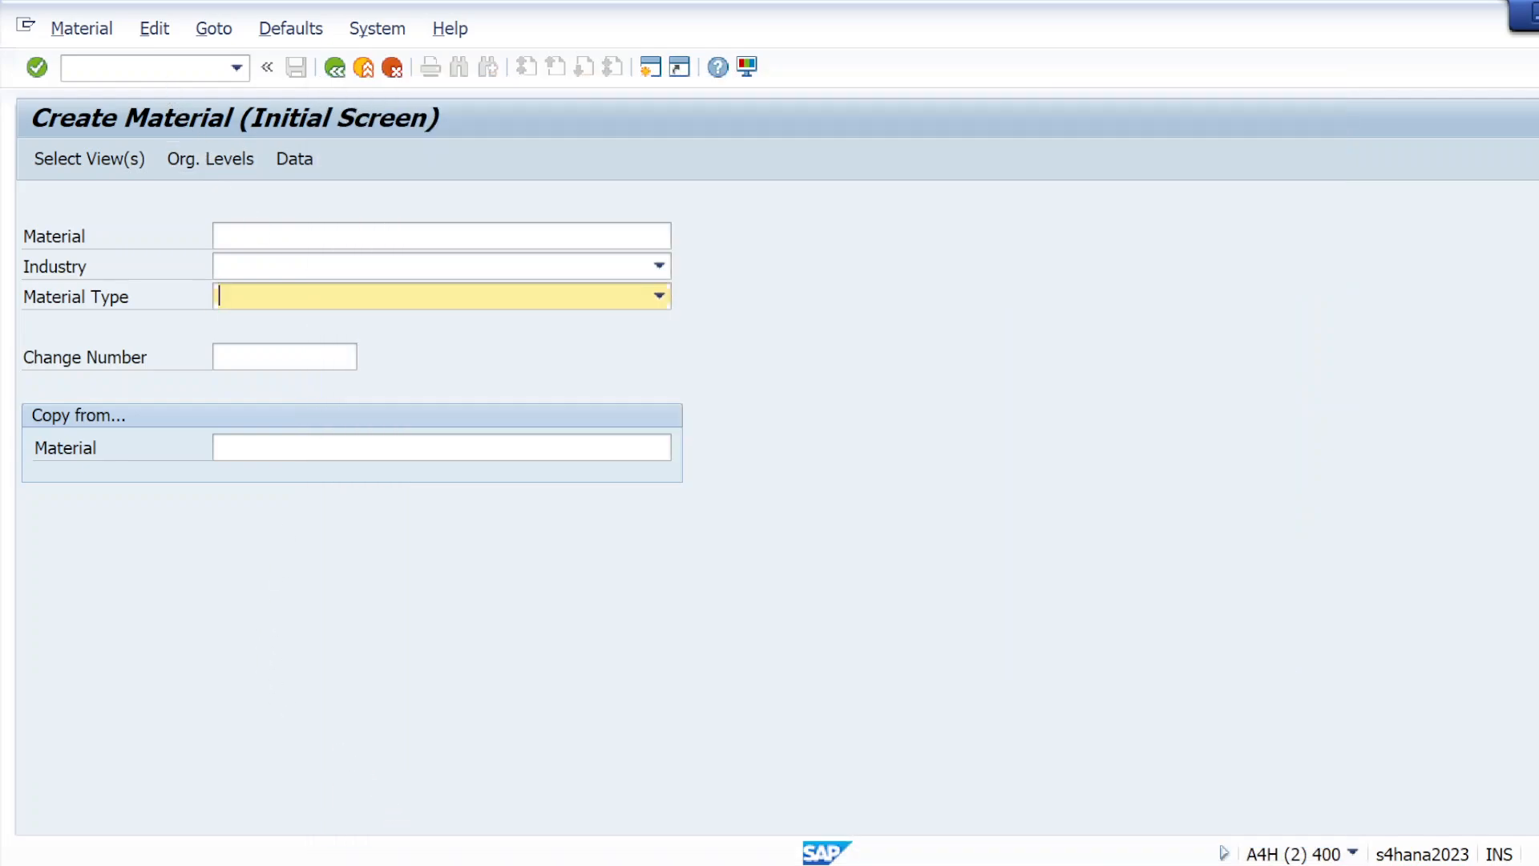
# Run transaction BP in the second session and try to begin creating a new organization
pyautogui.click(165, 69)
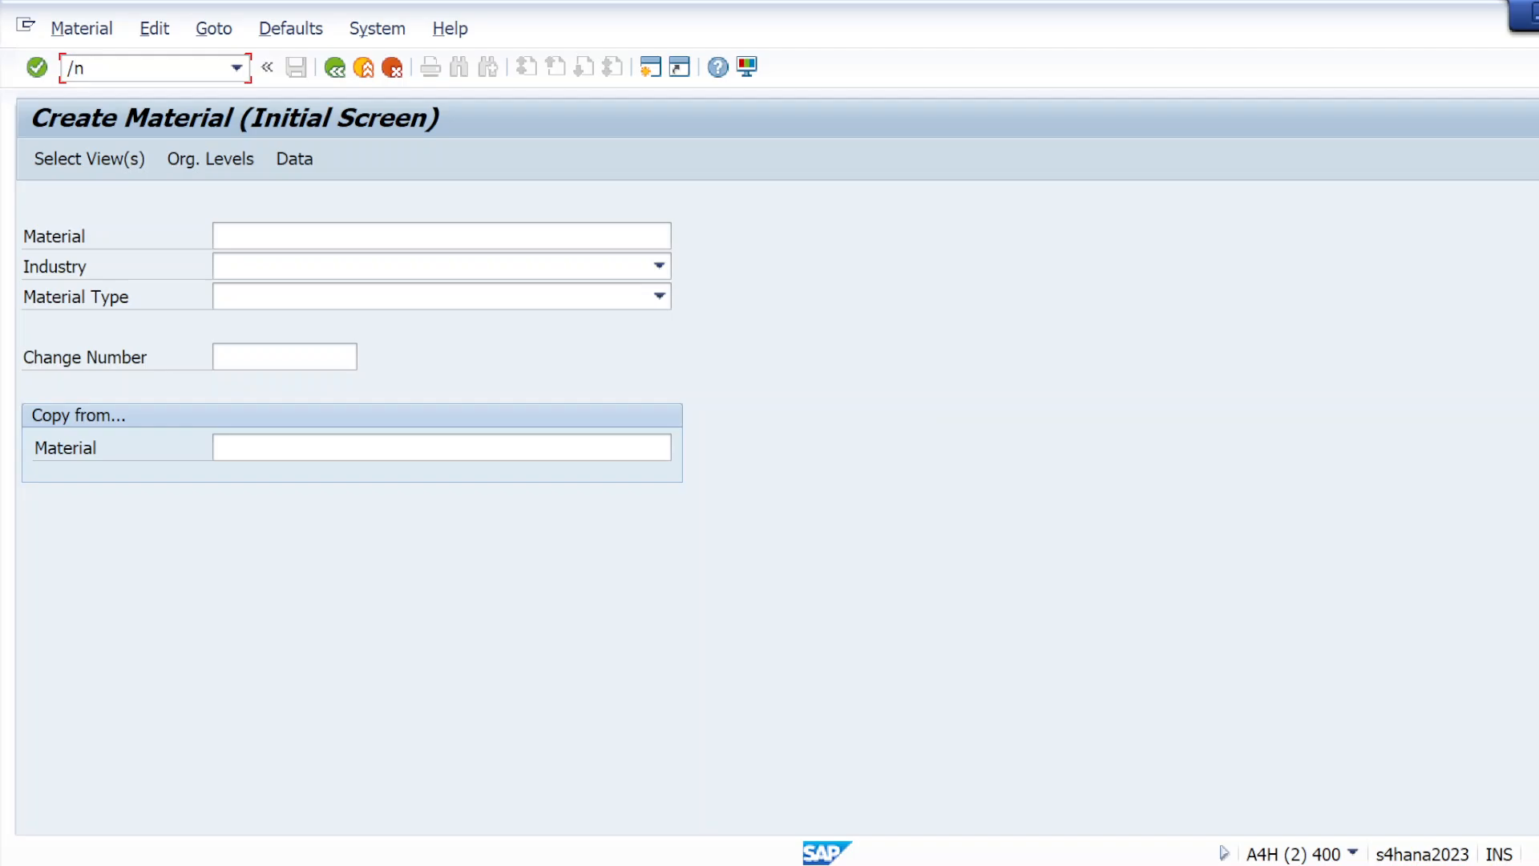
pyautogui.press('Return')
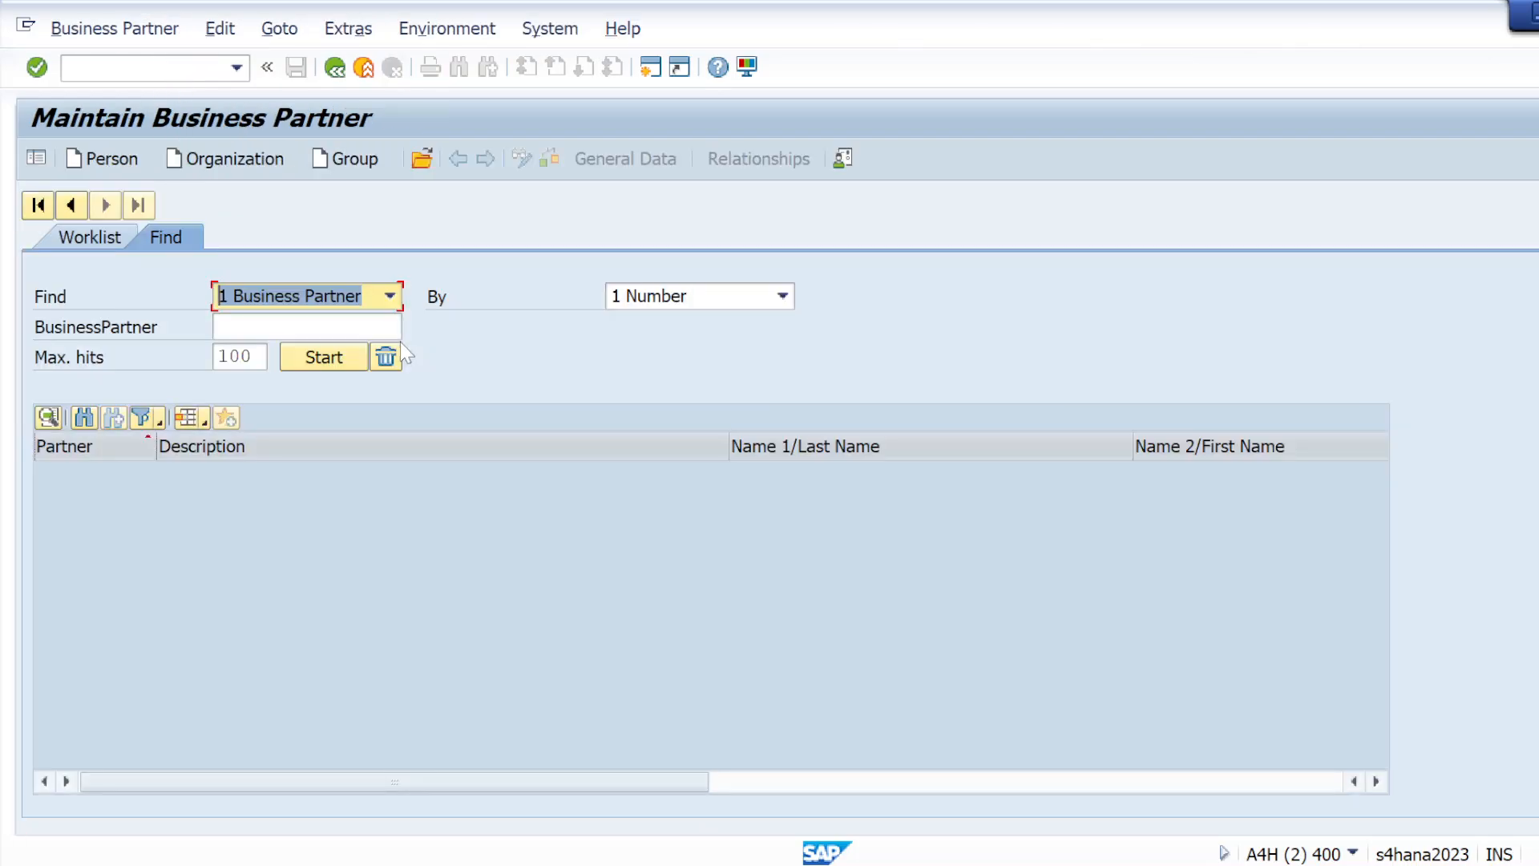
pyautogui.click(223, 163)
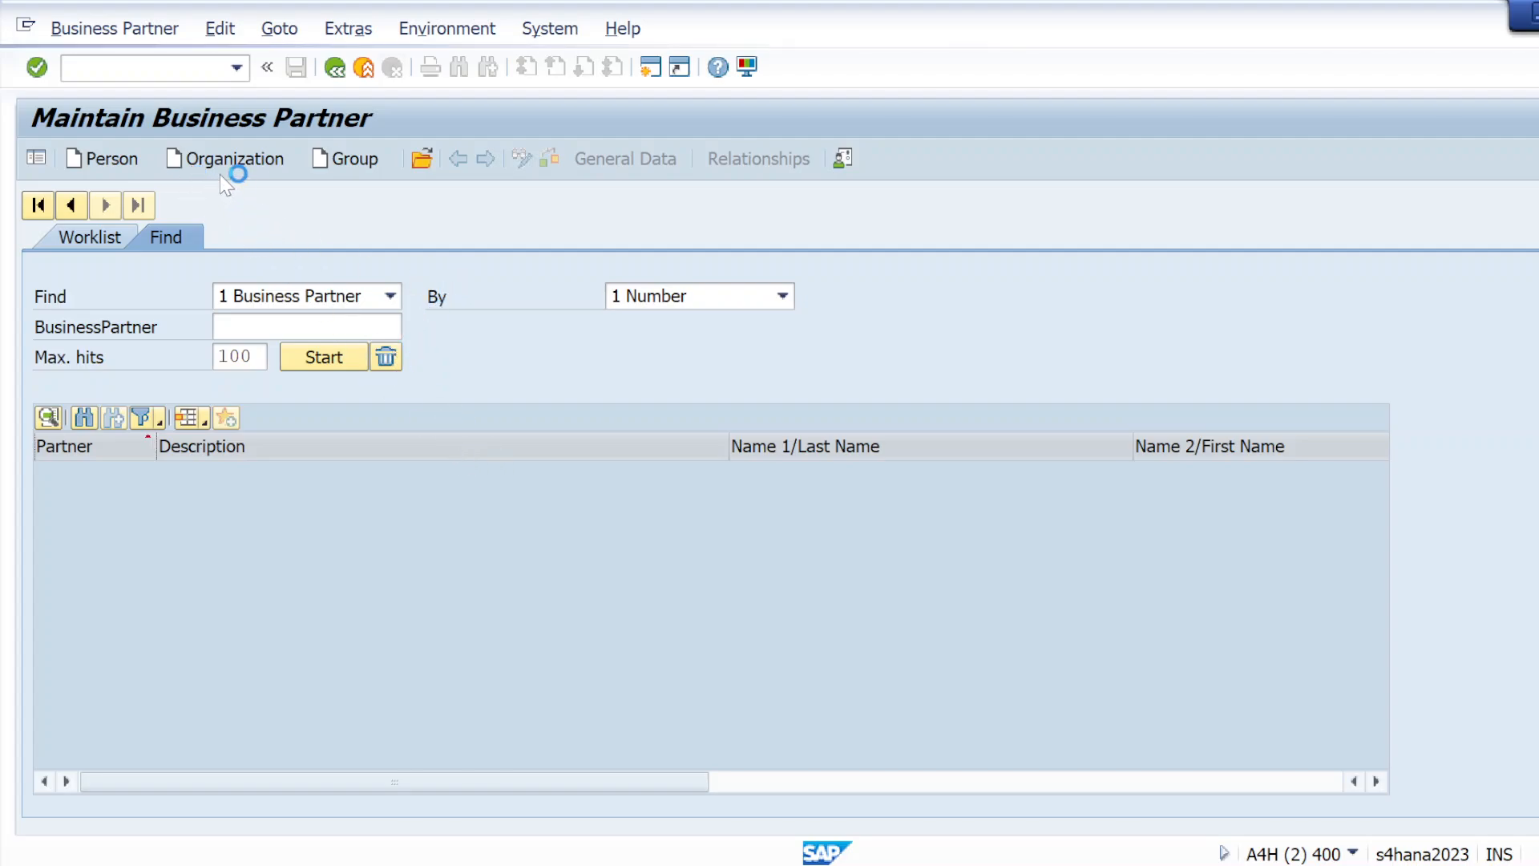
pyautogui.moveTo(837, 862)
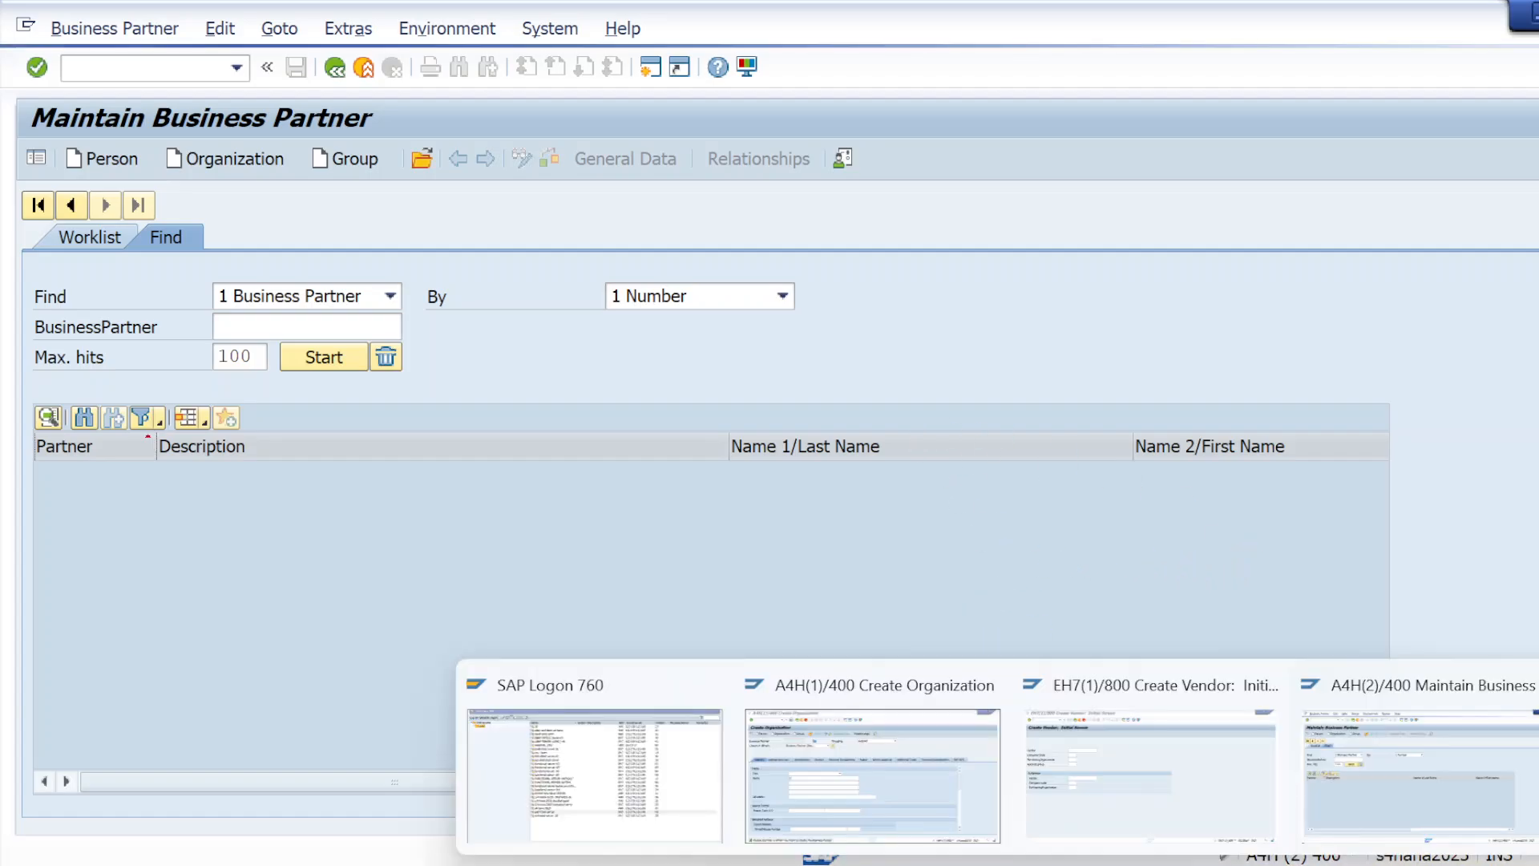
pyautogui.click(1378, 763)
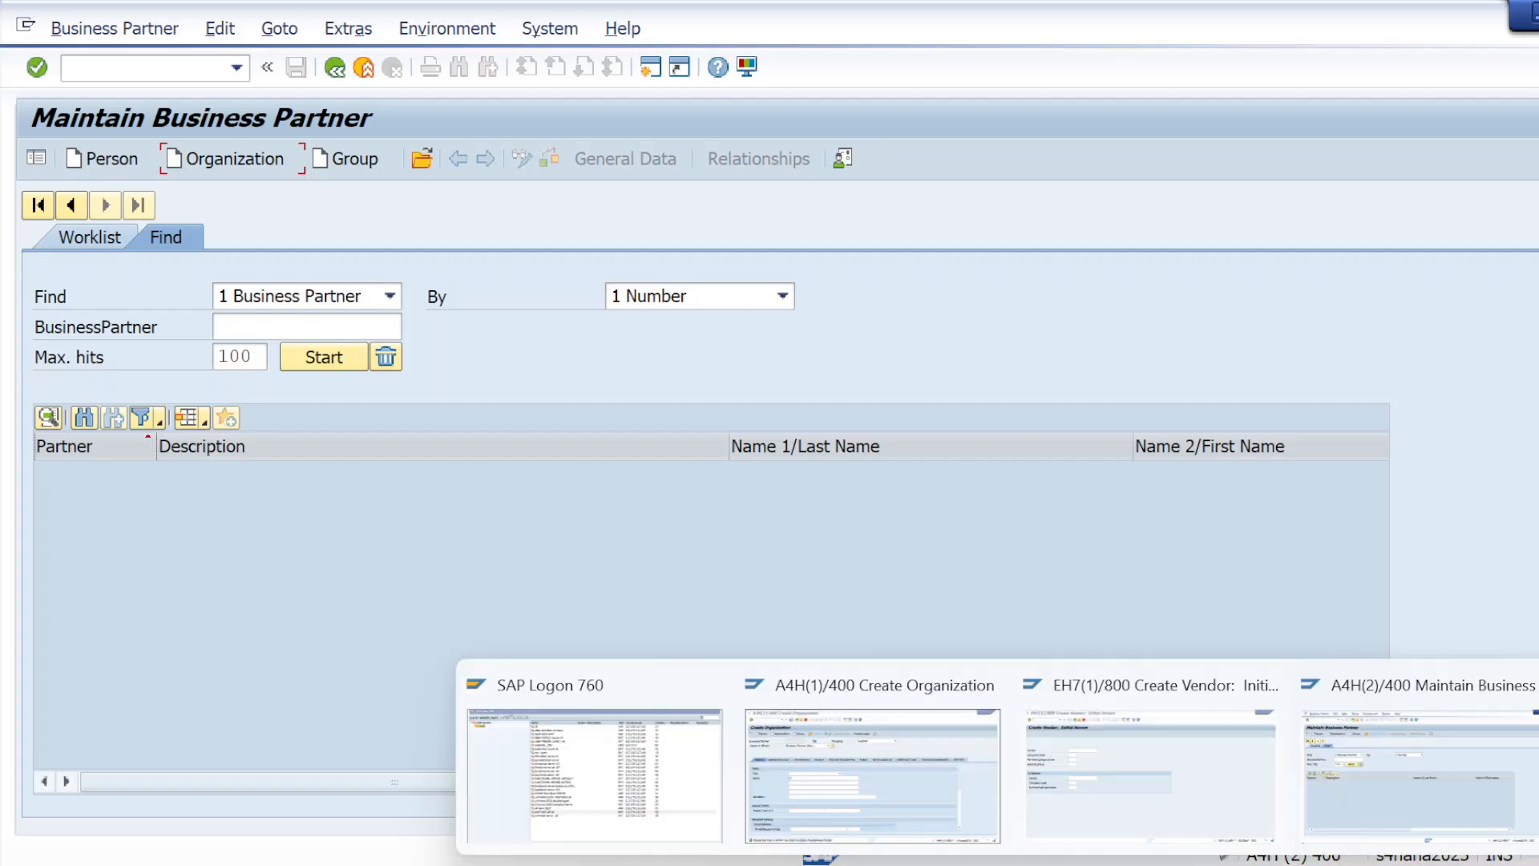
pyautogui.click(1401, 753)
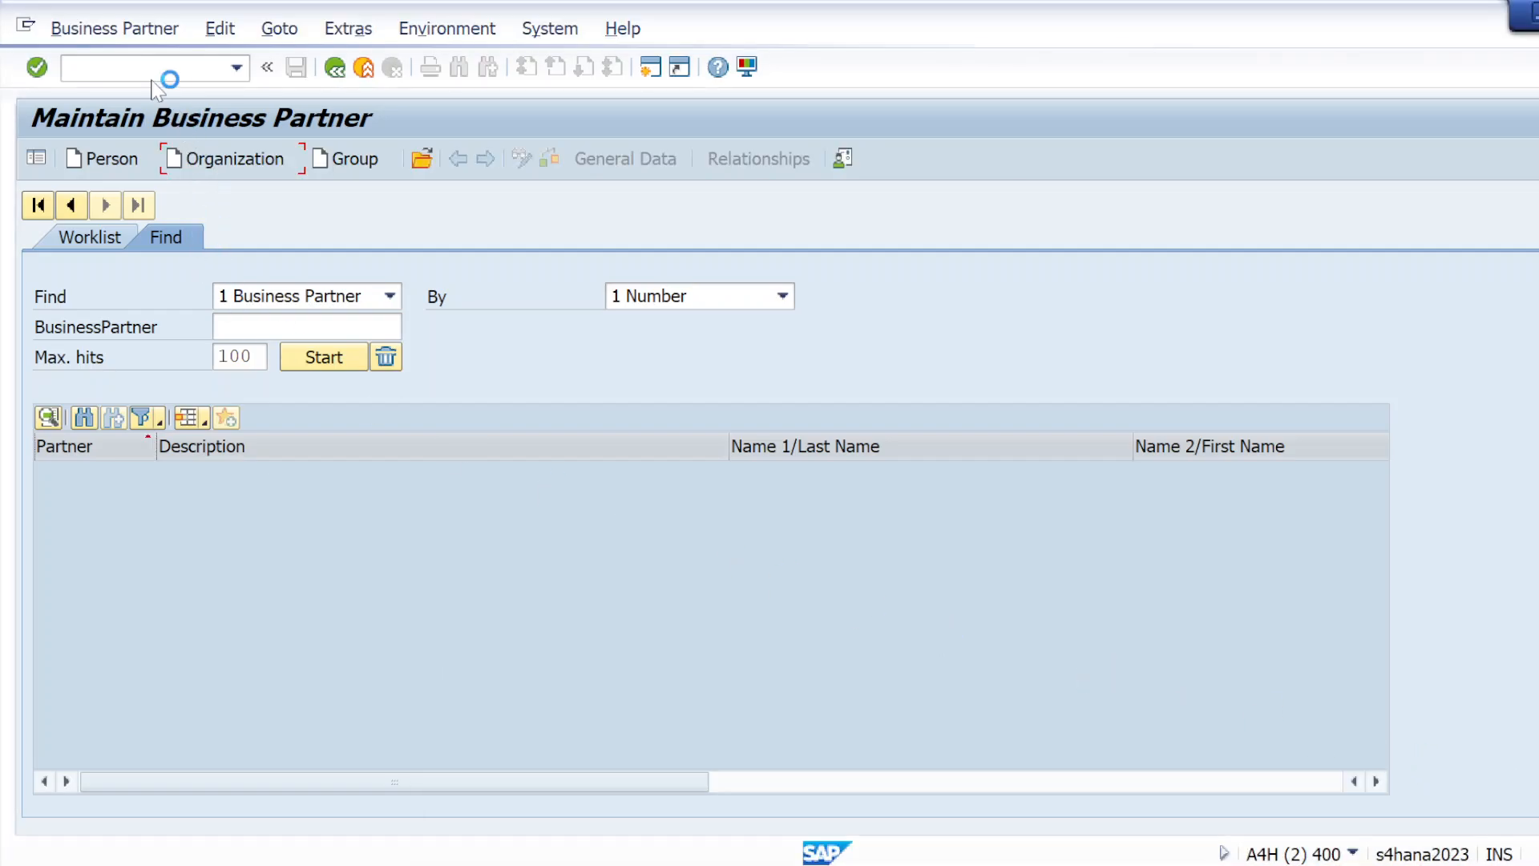
pyautogui.moveTo(1018, 861)
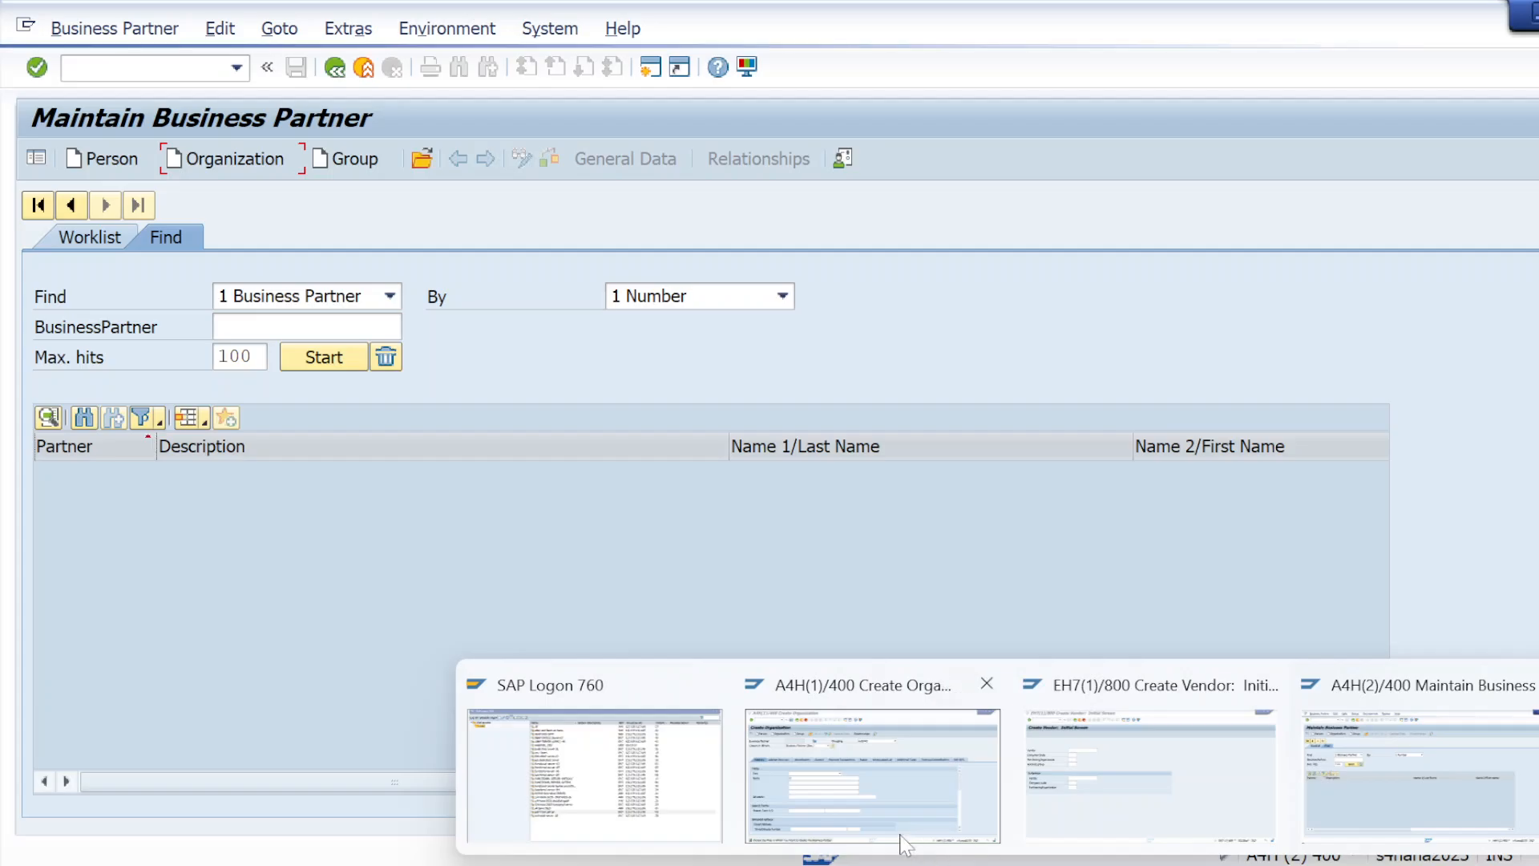
# Switch to SAP Logon and open a connection to the S/4 HANA 2023 - INSTANCE-26 system
pyautogui.click(595, 762)
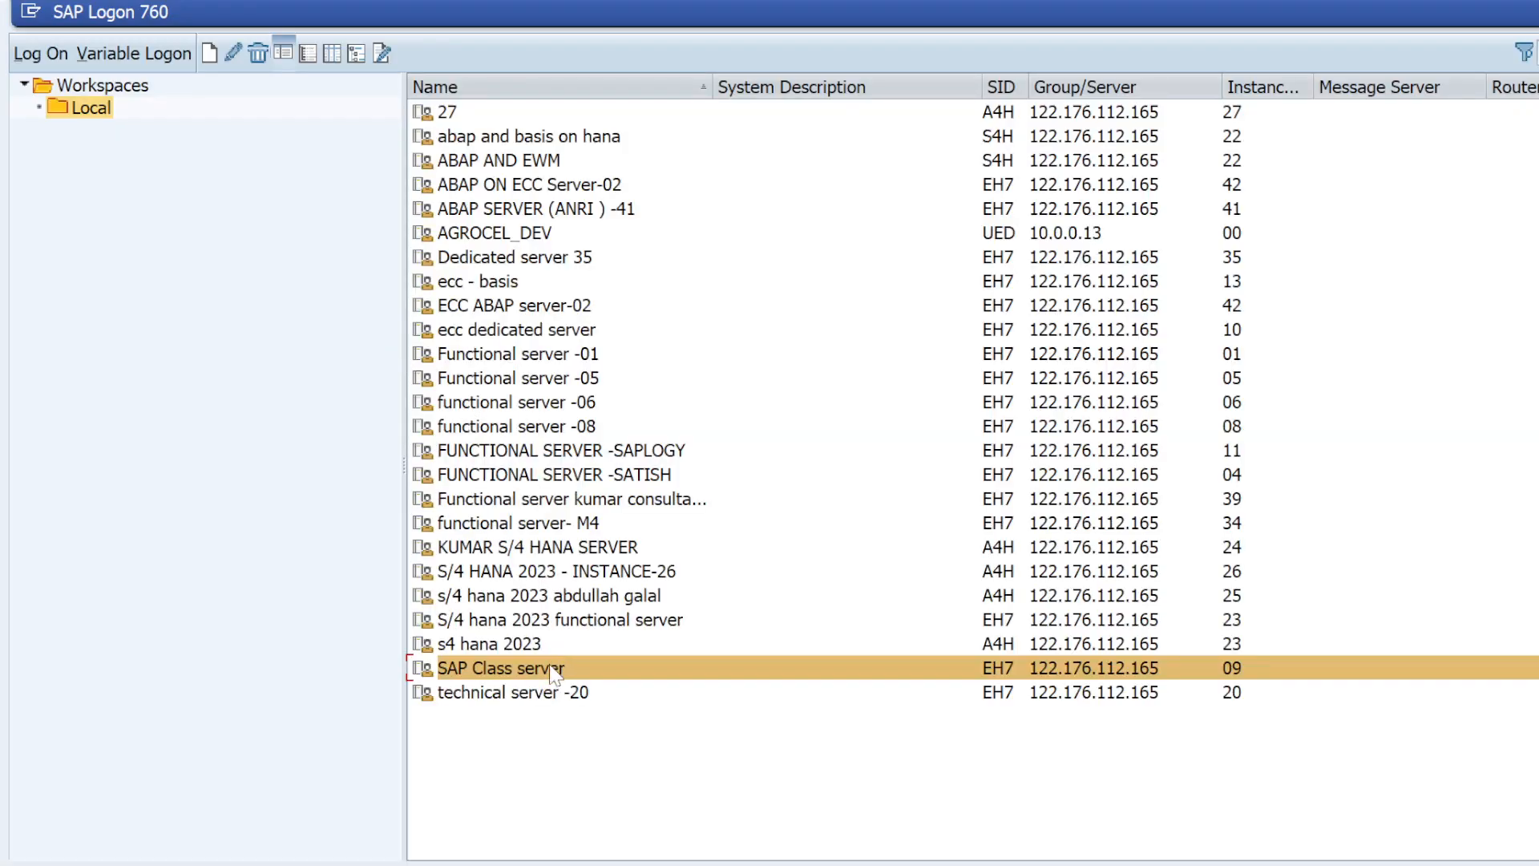
pyautogui.doubleClick(629, 573)
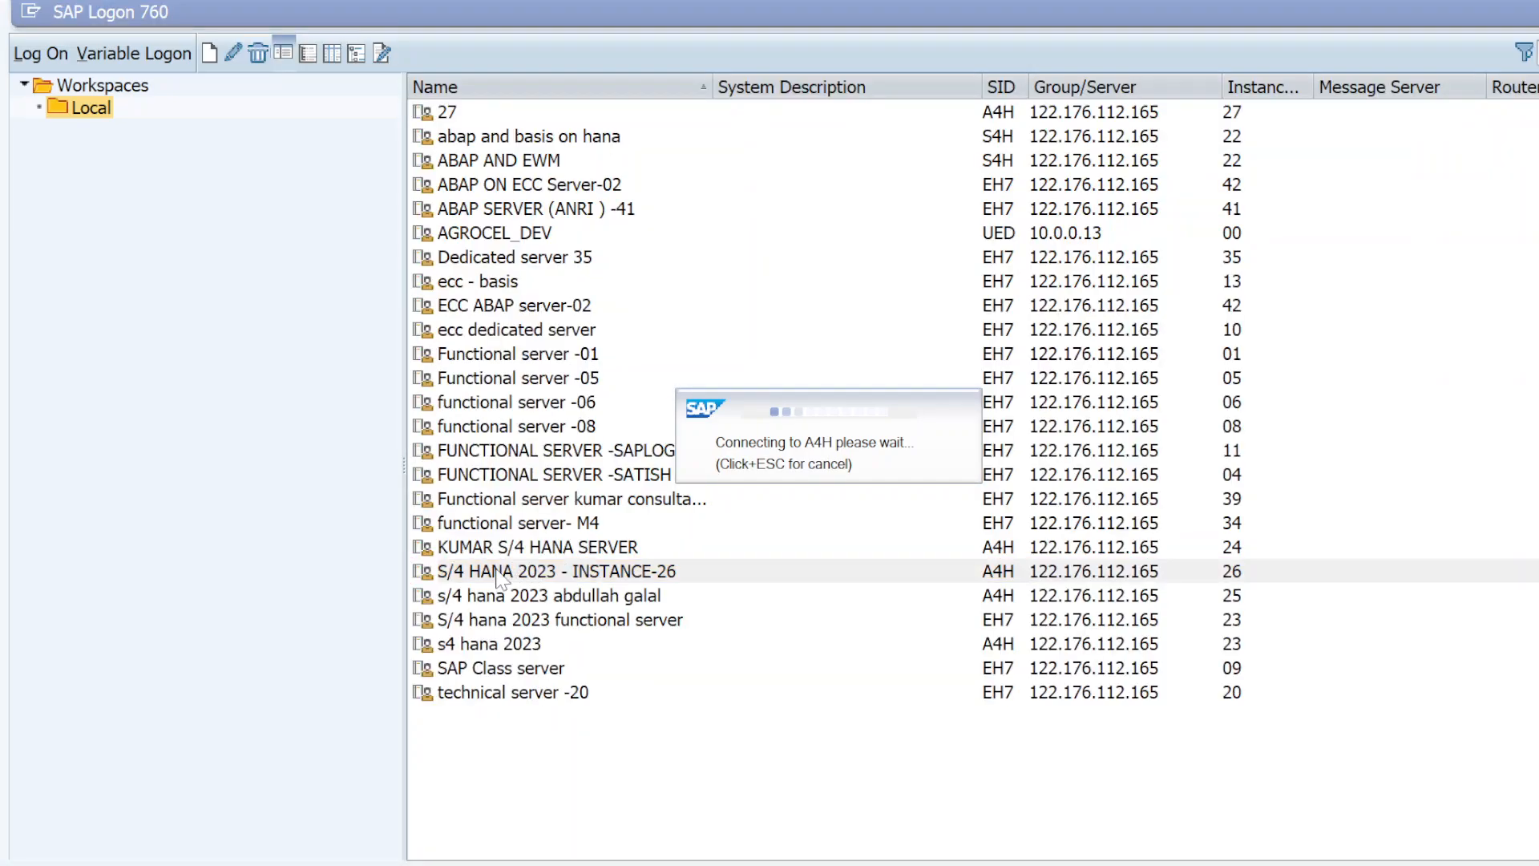
pyautogui.click(776, 444)
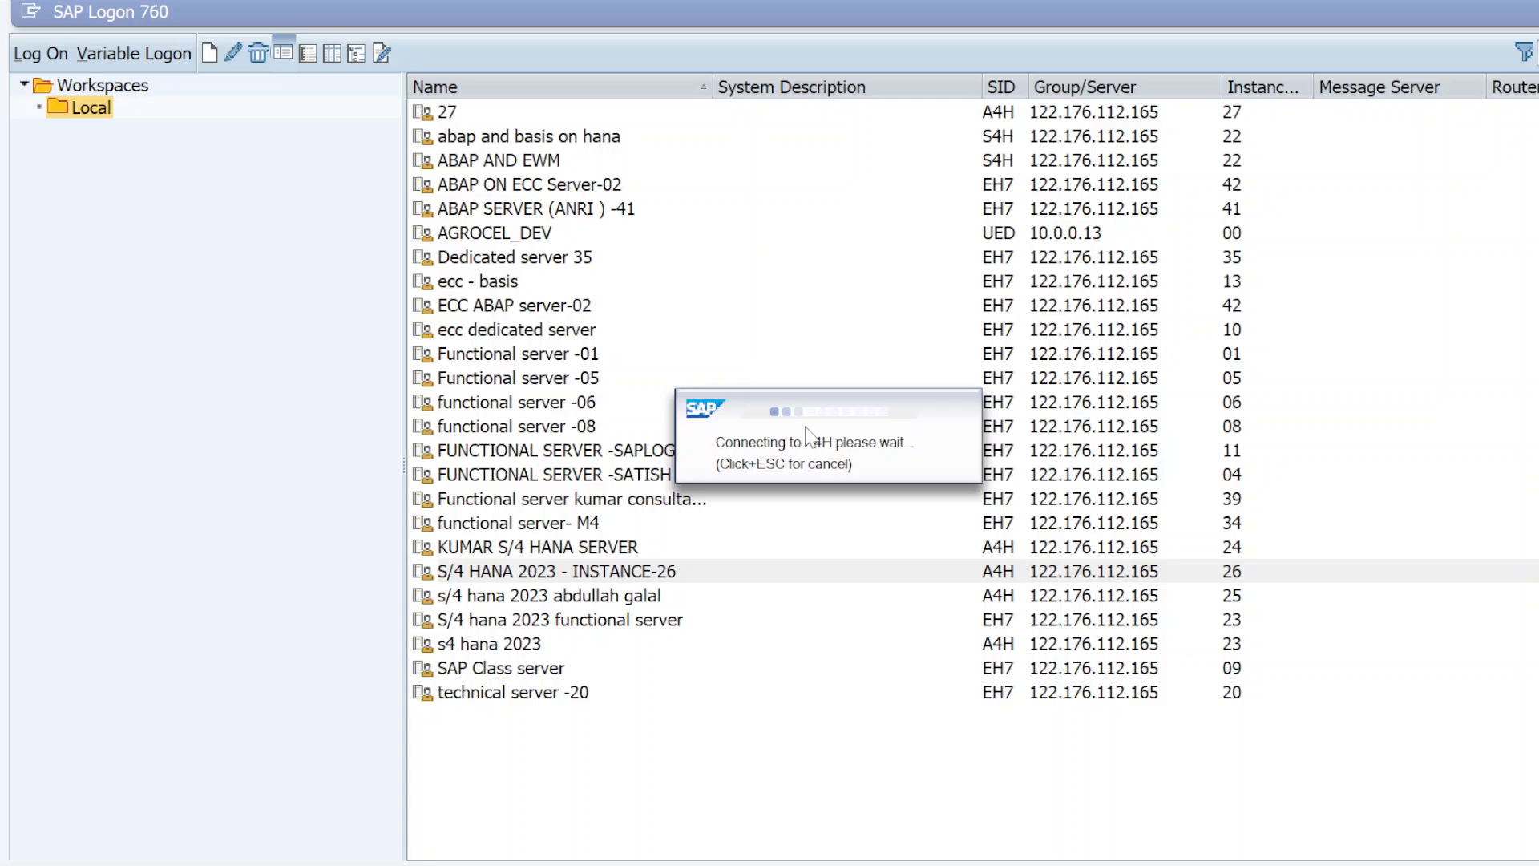
pyautogui.moveTo(806, 428); pyautogui.dragTo(38, 619)
pyautogui.moveTo(866, 446); pyautogui.dragTo(9, 655)
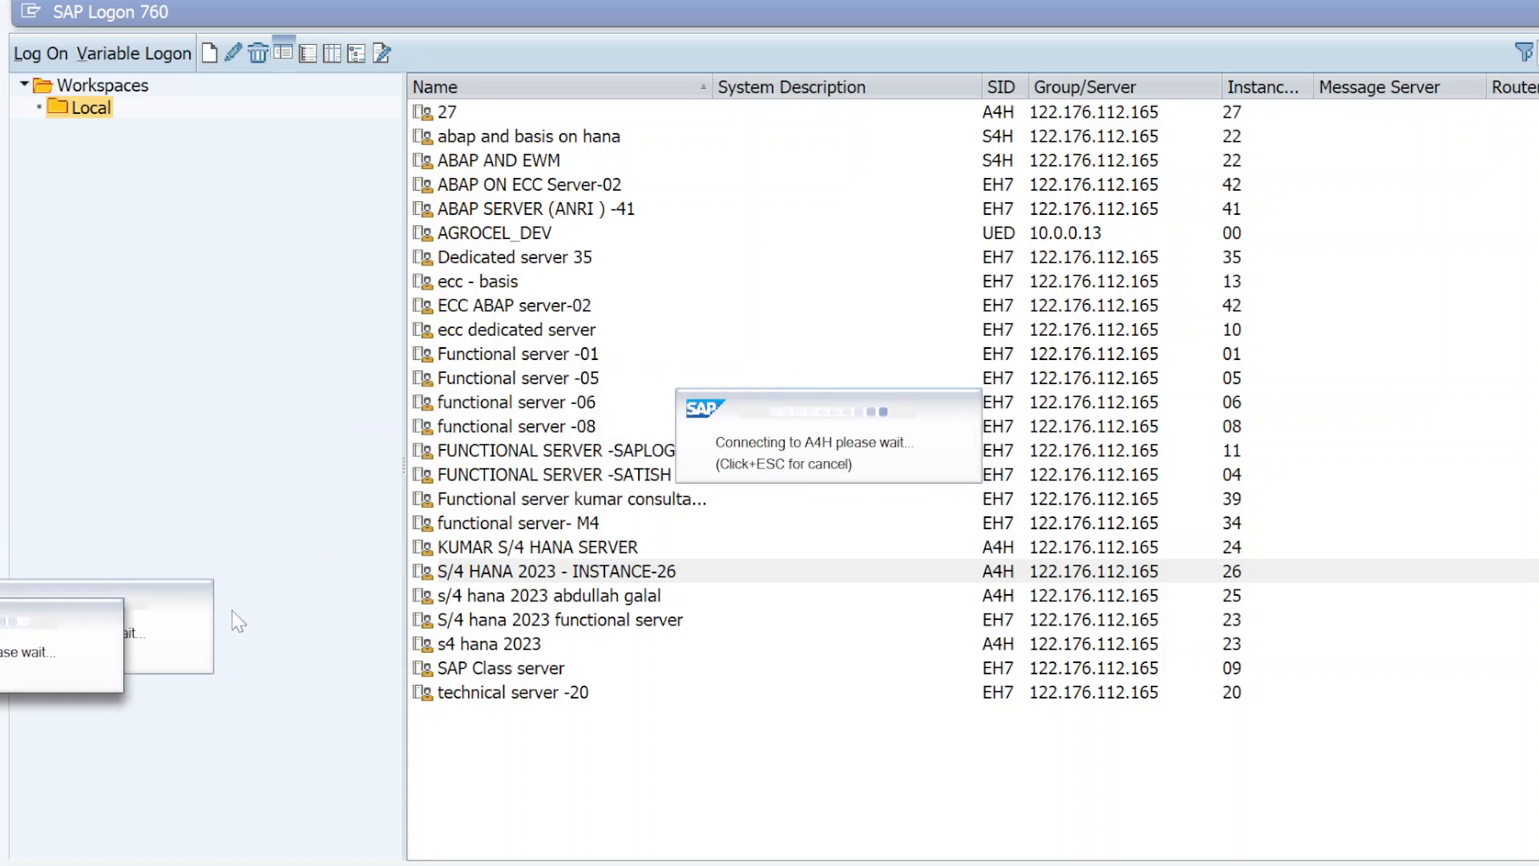
pyautogui.moveTo(930, 457); pyautogui.dragTo(96, 669)
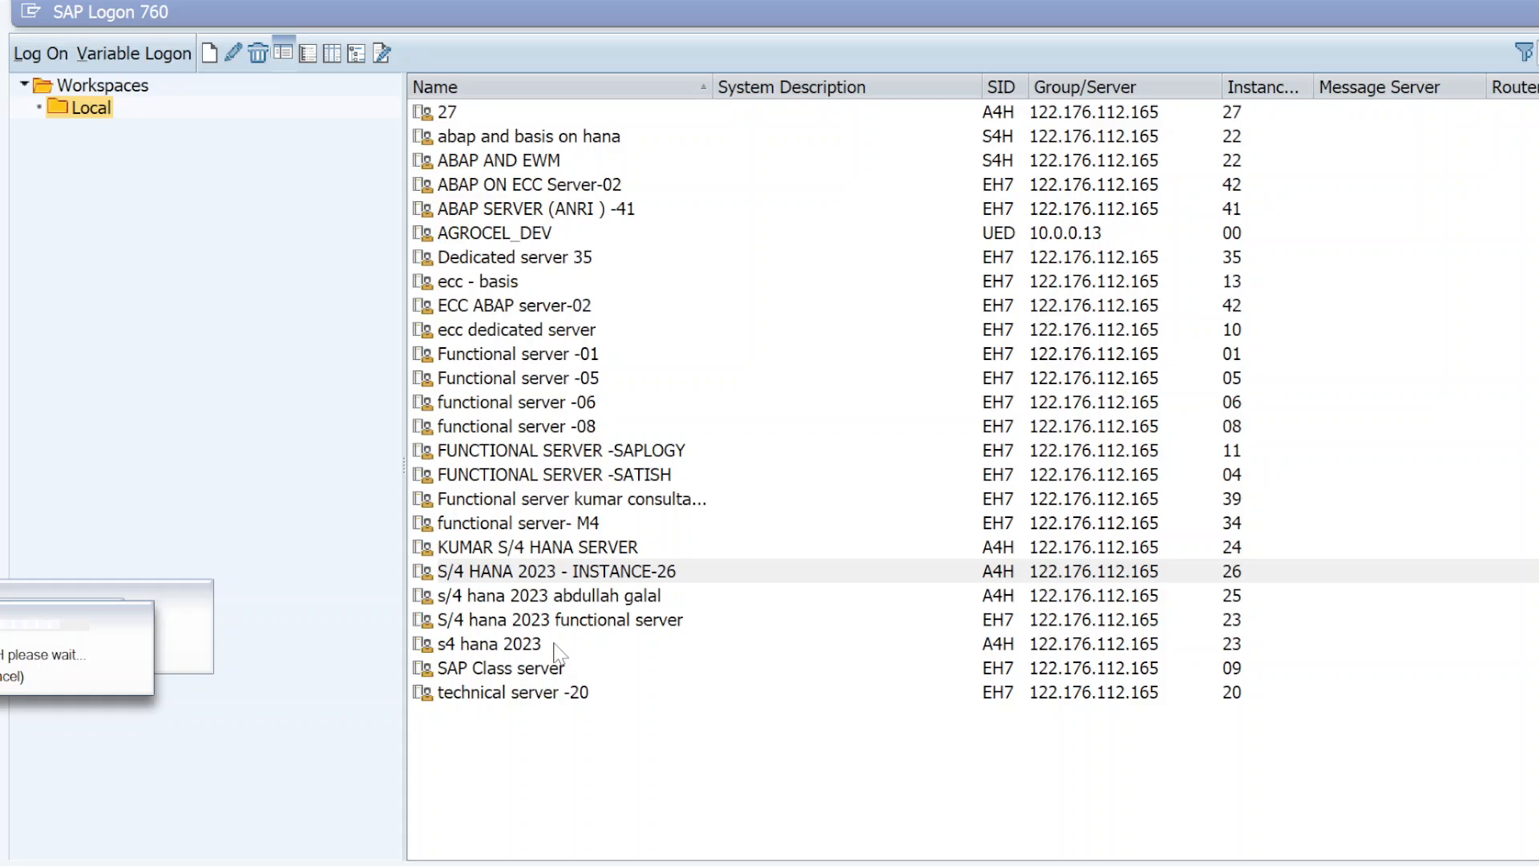
pyautogui.doubleClick(518, 575)
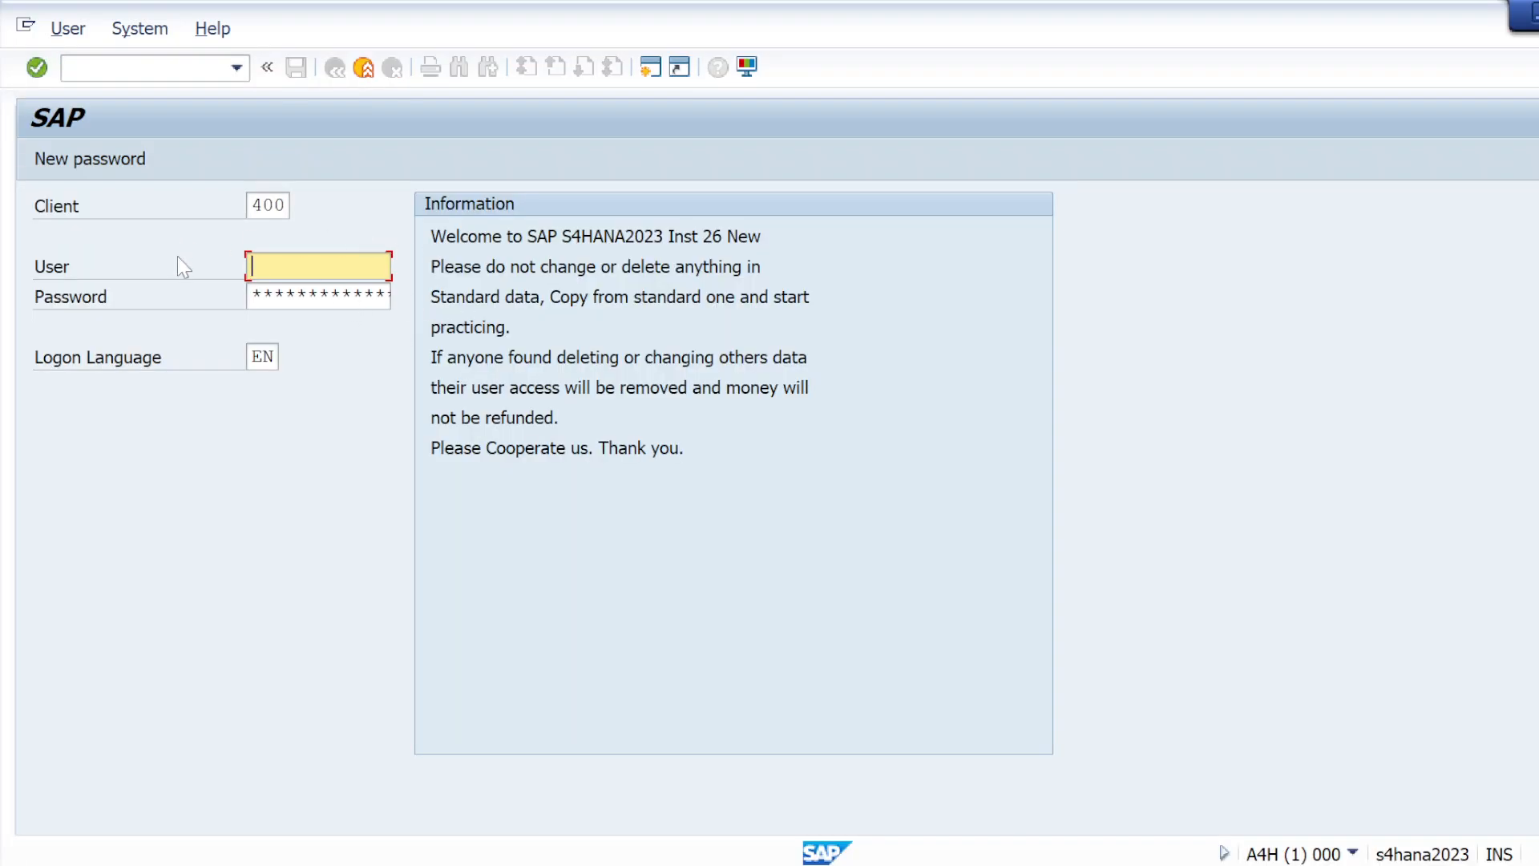
# Enter the user name and account password and log on to client 400
pyautogui.click(273, 263)
pyautogui.click(278, 295)
pyautogui.click(284, 297)
pyautogui.write('**')
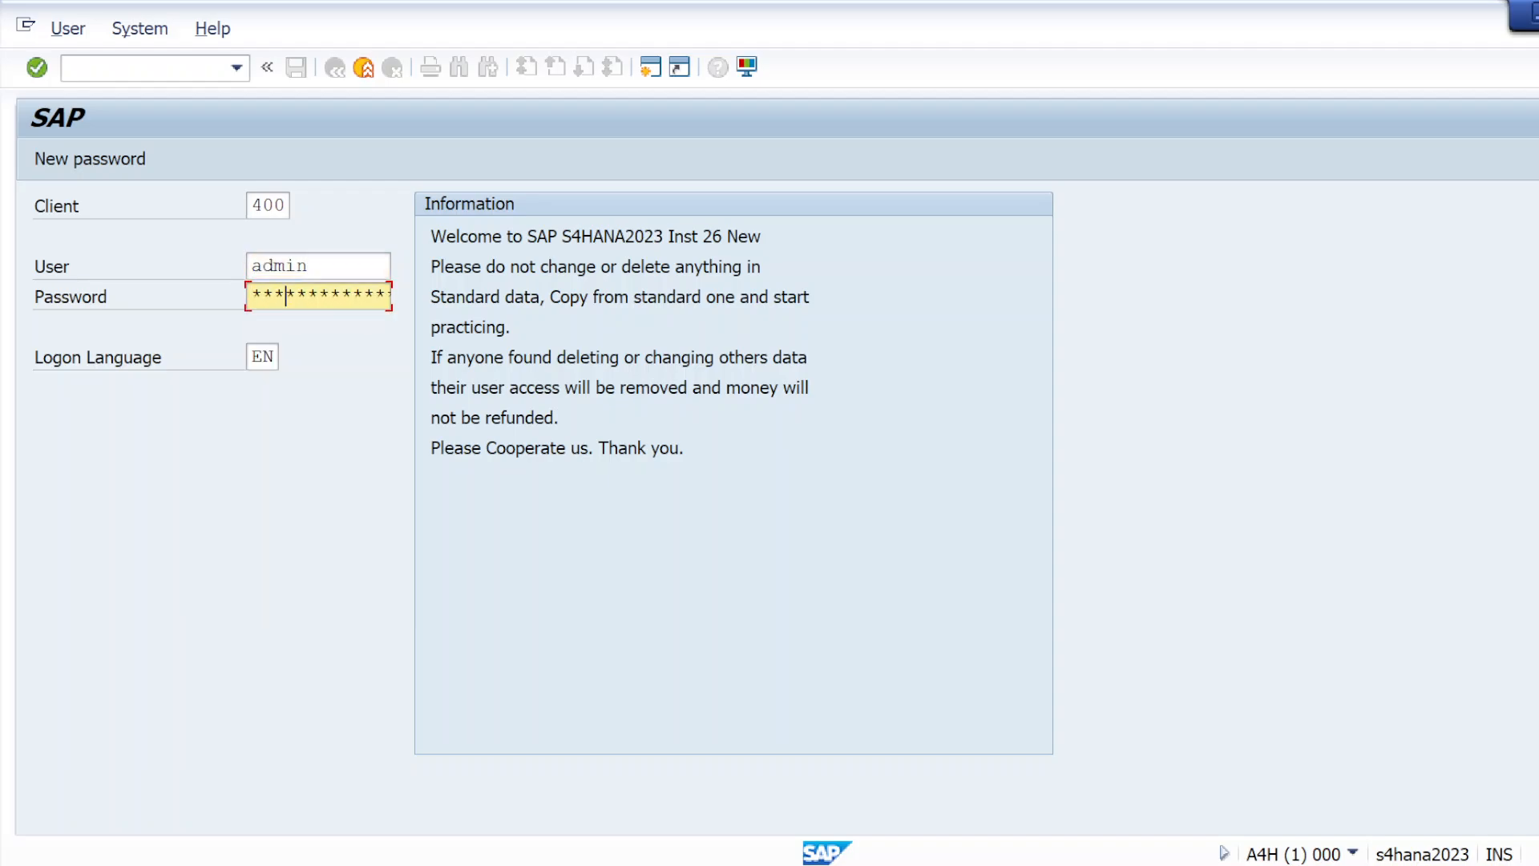
pyautogui.press('Return')
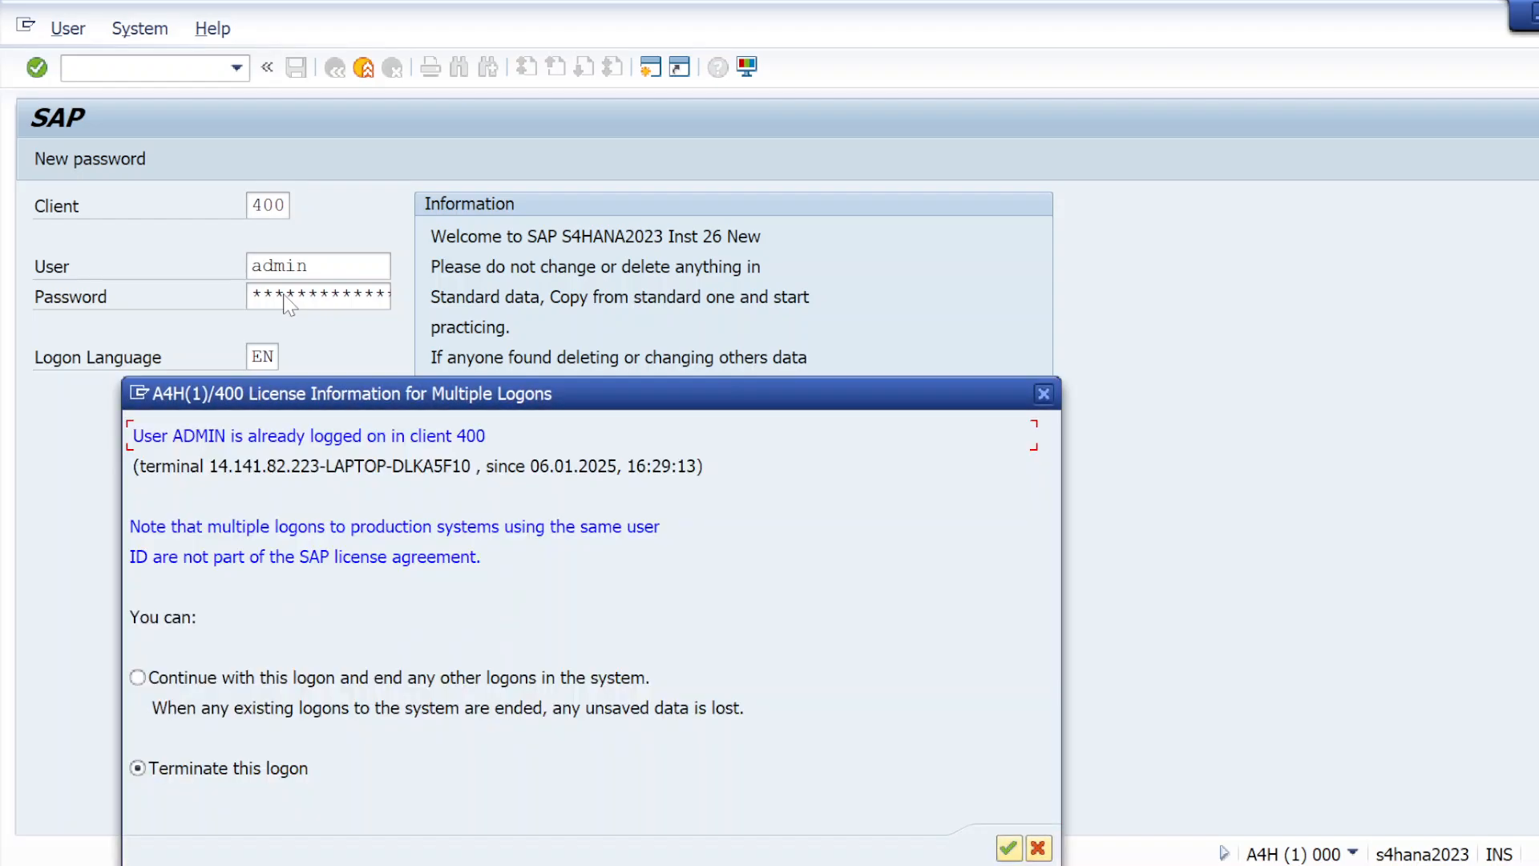
# Continue with this logon, ending any other logons in the system, and dismiss the session-closed messages
pyautogui.click(137, 678)
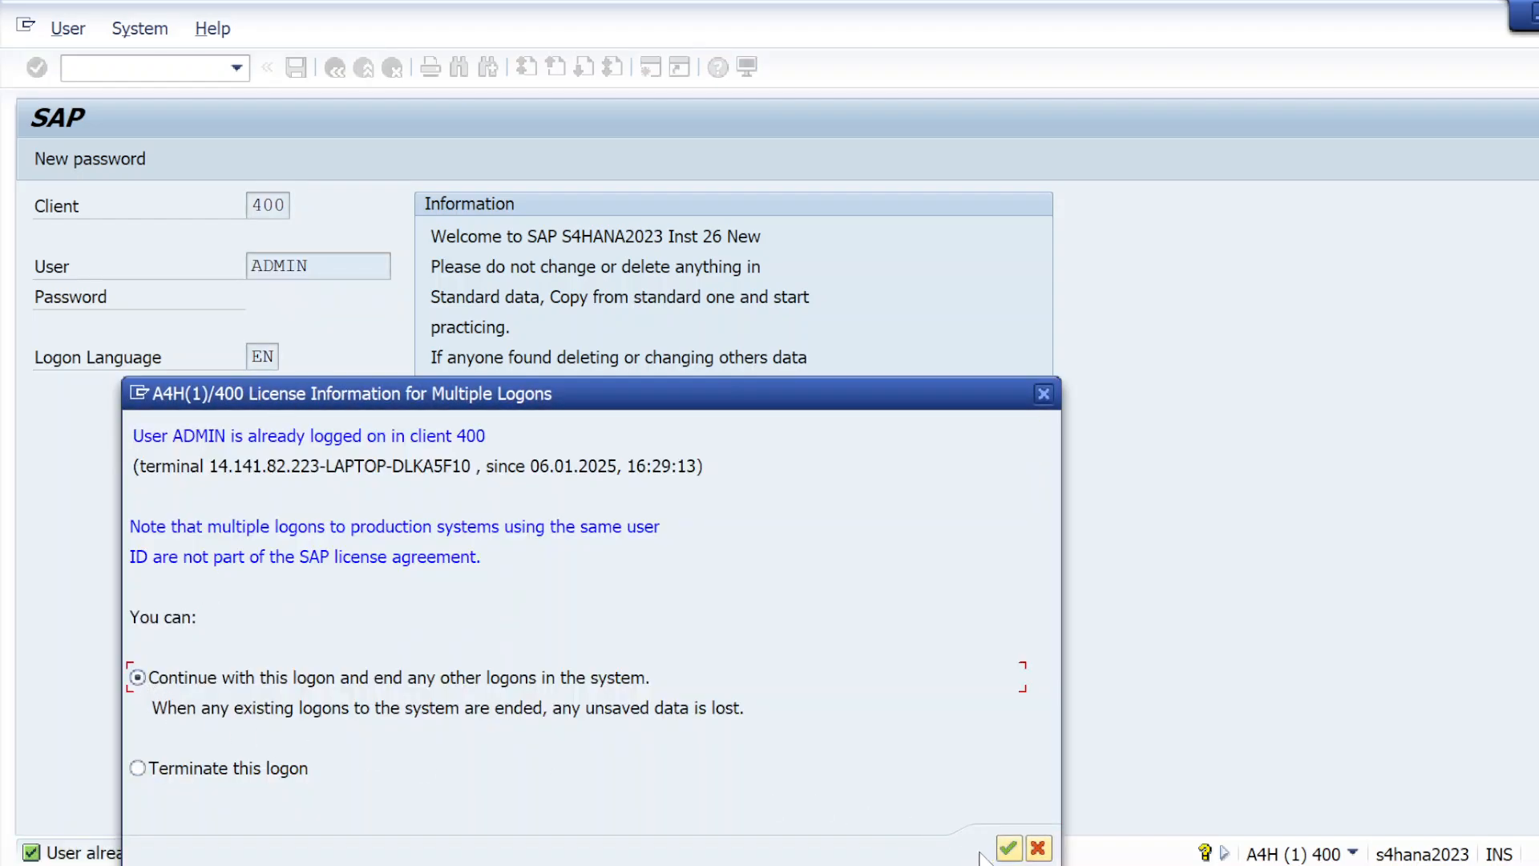
pyautogui.click(1009, 847)
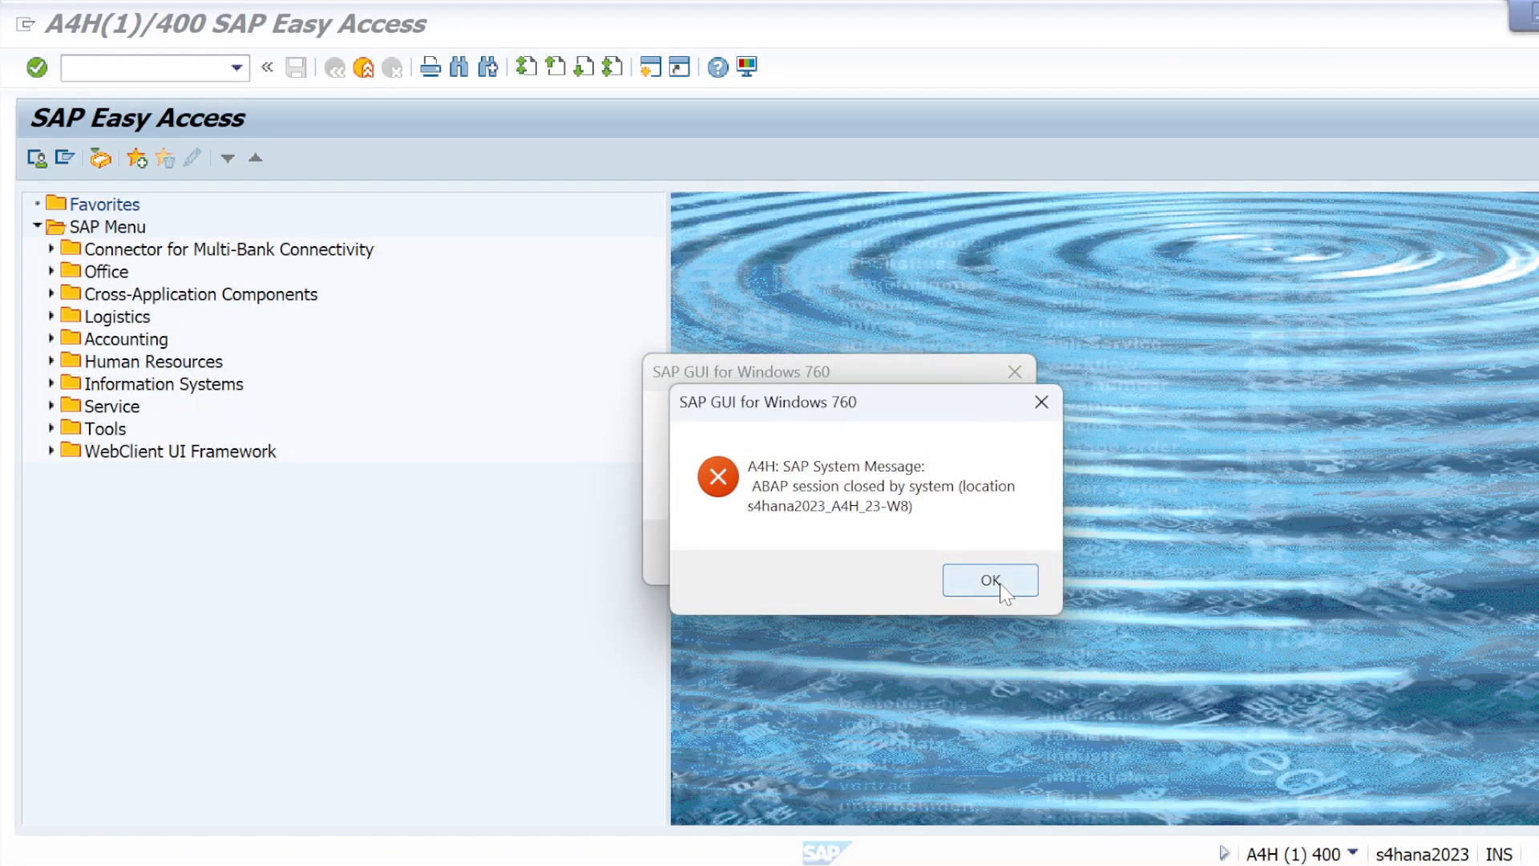
pyautogui.click(991, 580)
pyautogui.click(965, 551)
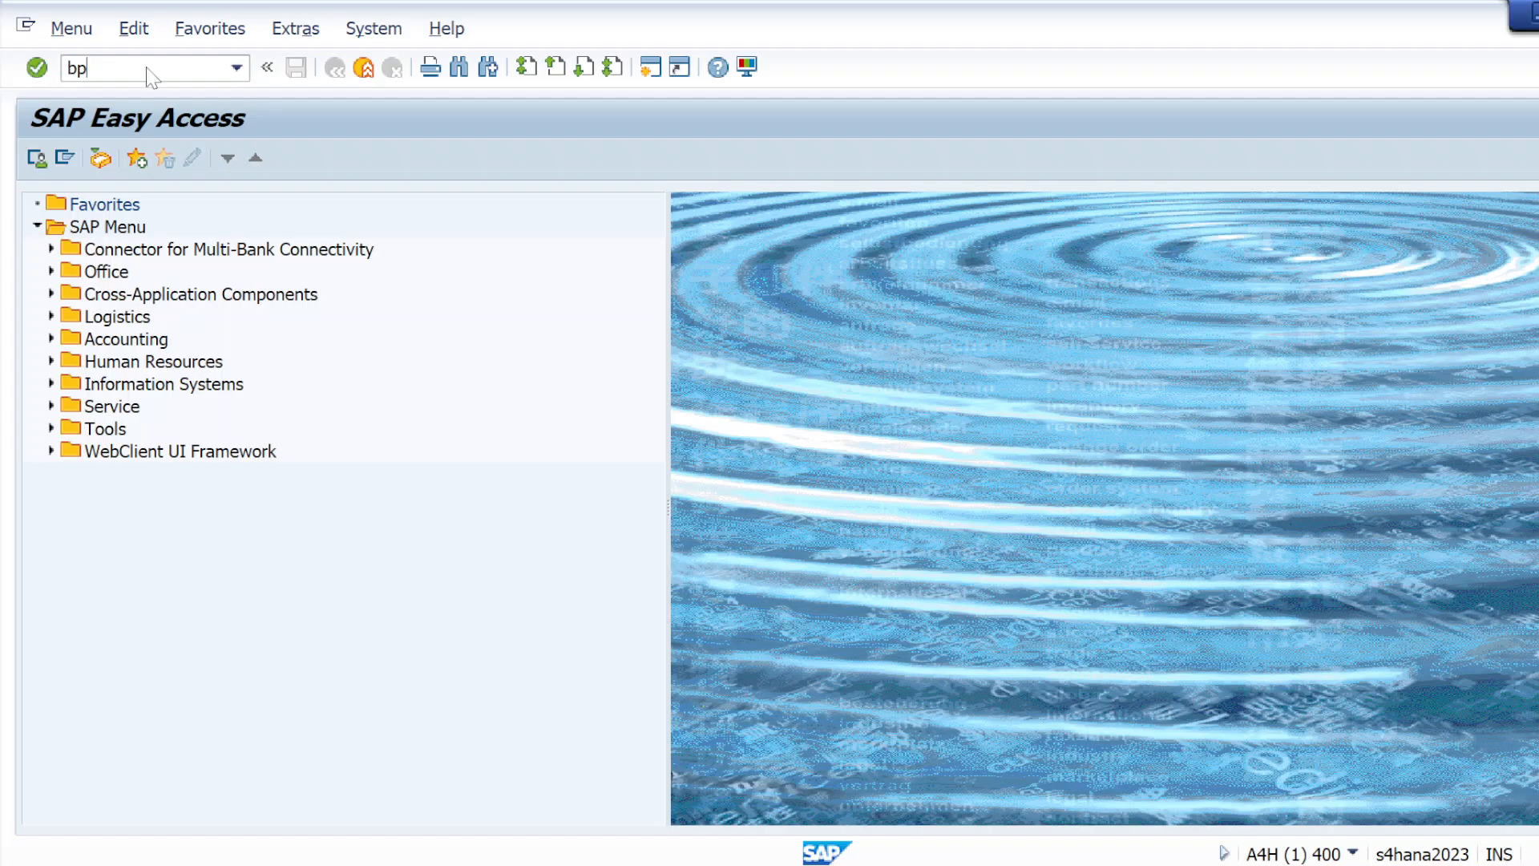
# Start transaction BP, begin creating a new organization and check the keys in its BP role list
pyautogui.press('Return')
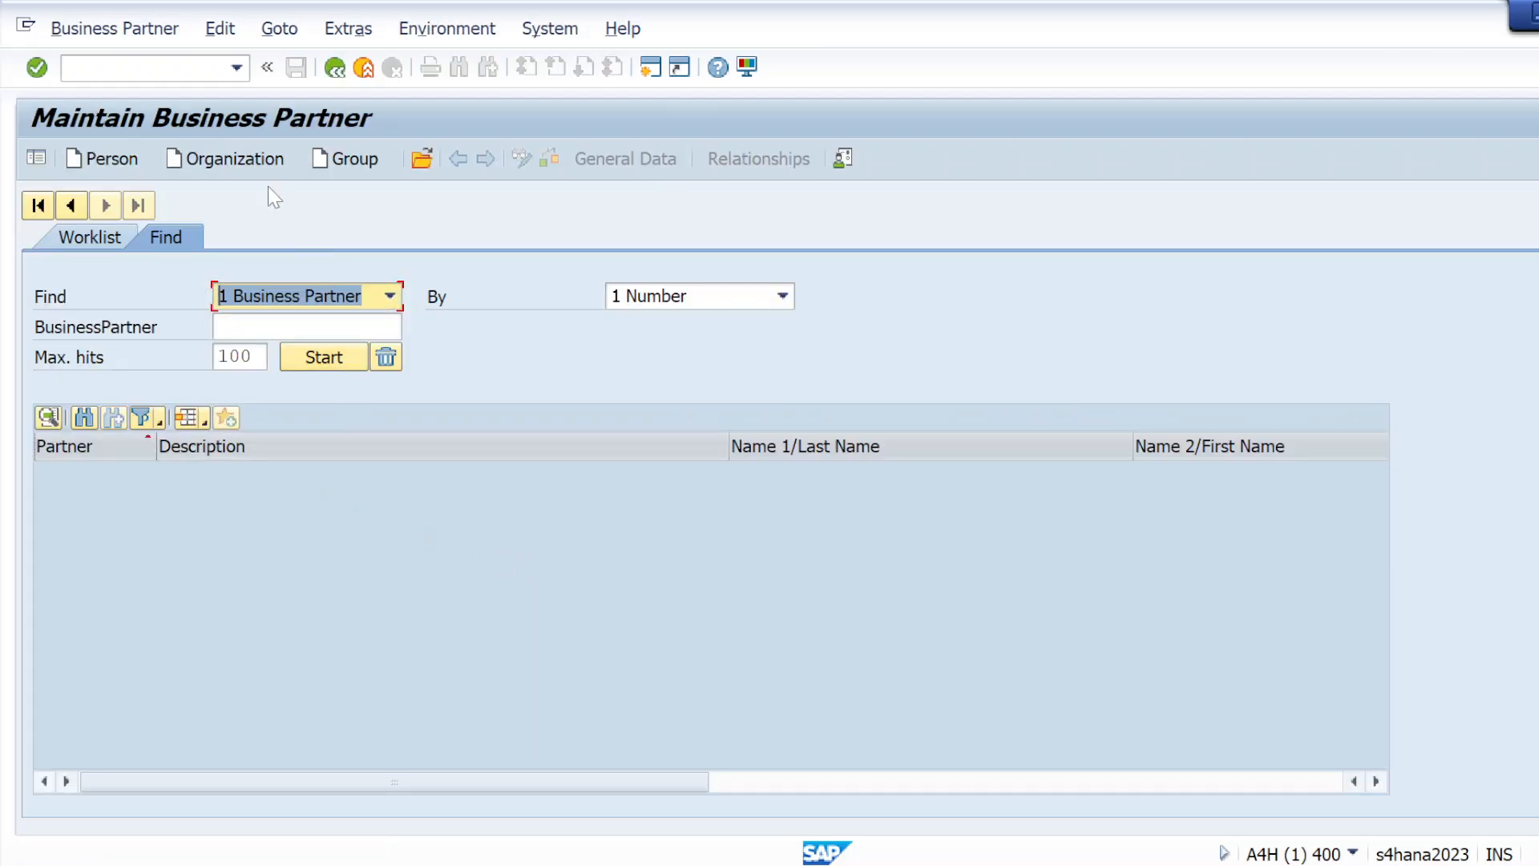
pyautogui.click(233, 159)
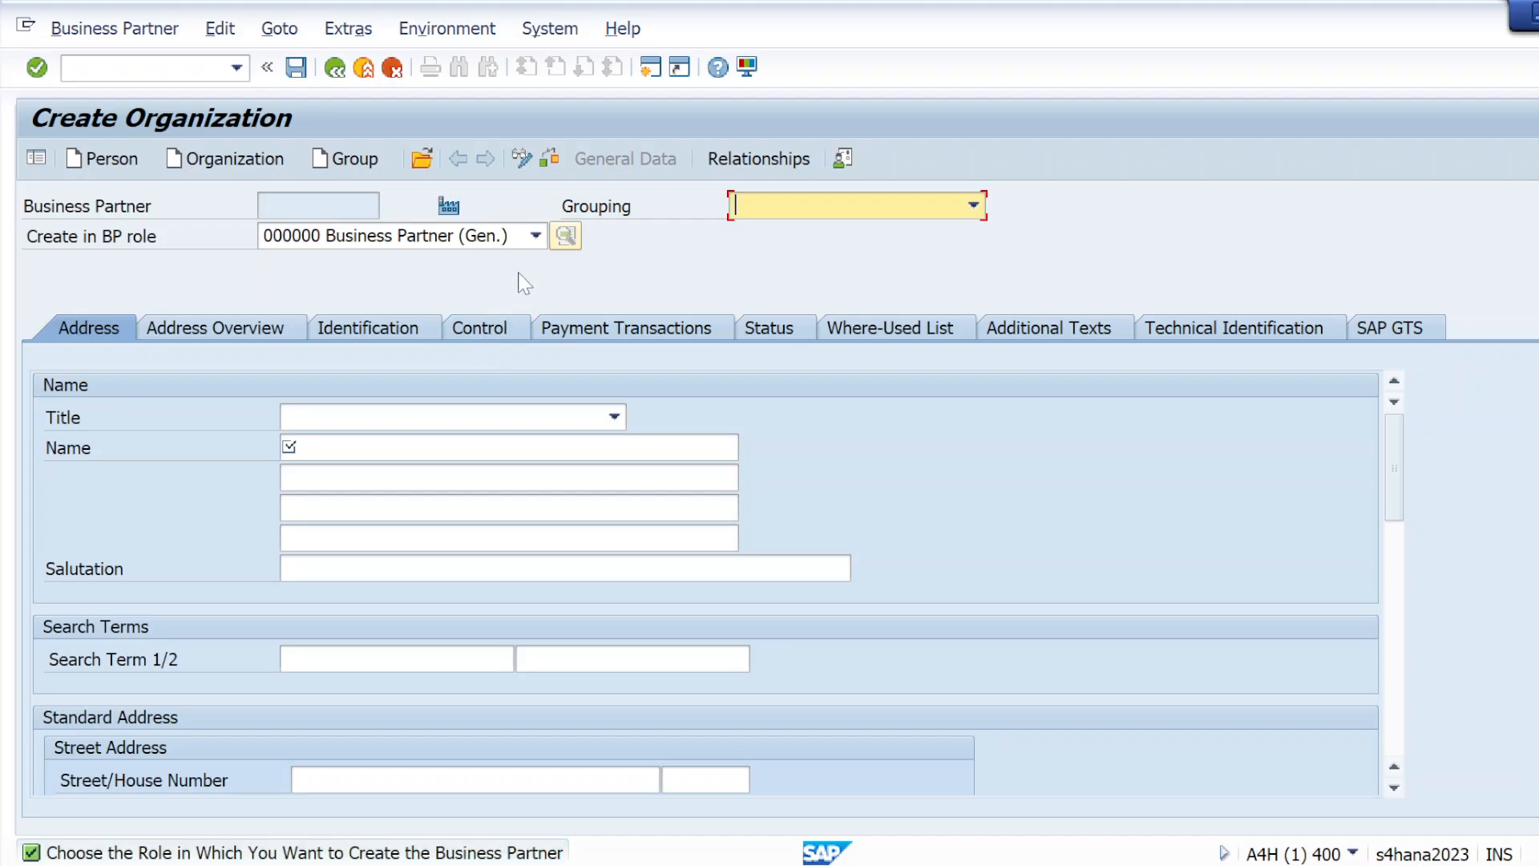
pyautogui.click(529, 235)
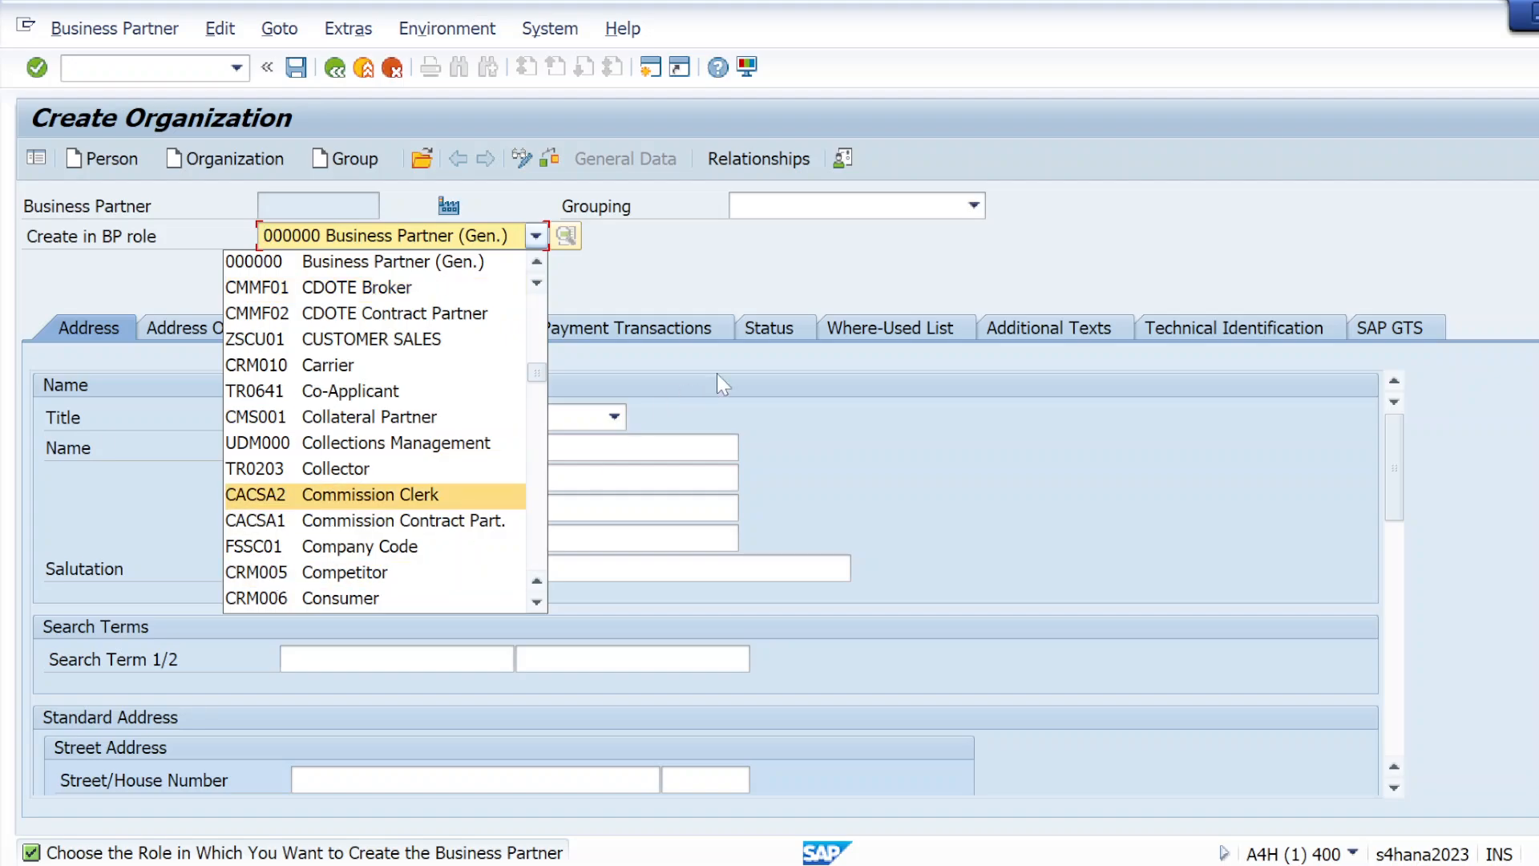
pyautogui.click(806, 253)
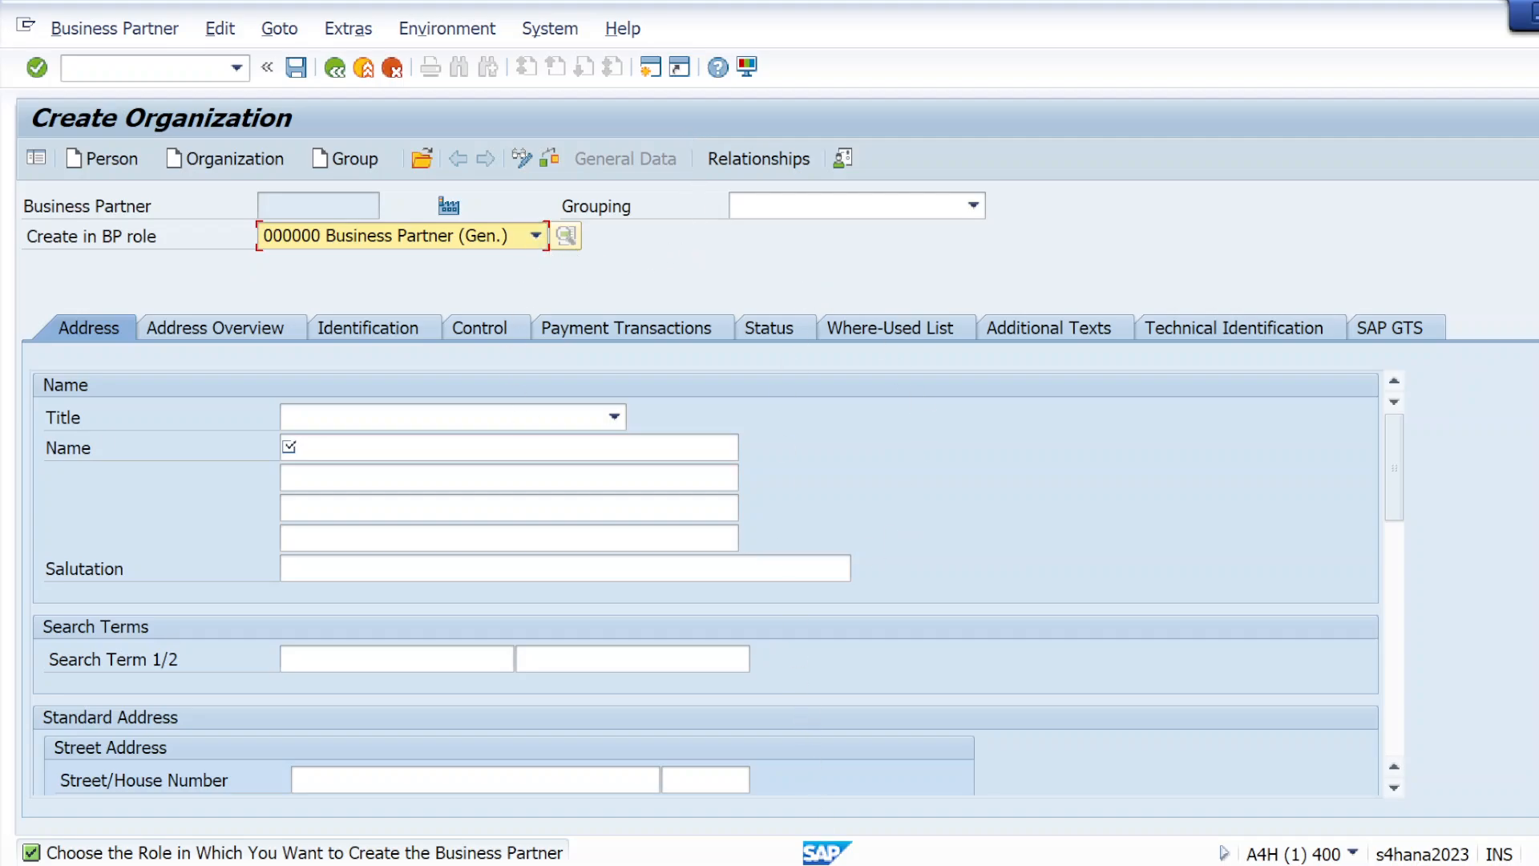
# Switch to Chrome and view the views required in SAP MM in _BP_(Business_Partner_)__In_SAP_S4_HANA.pdf
pyautogui.click(847, 806)
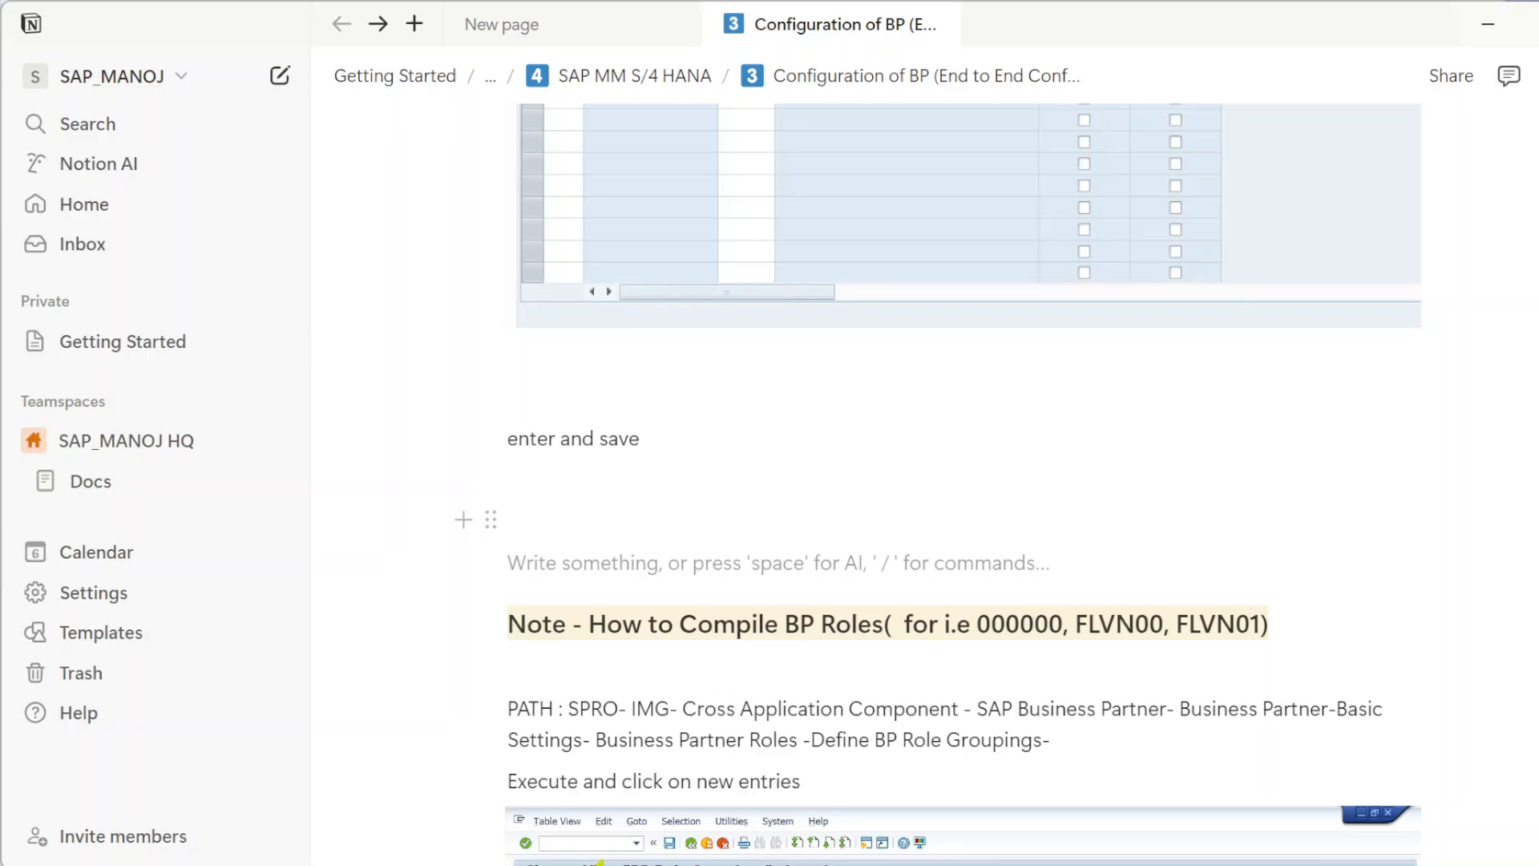
pyautogui.hotkey('alt', 'Tab')
pyautogui.press('Down')
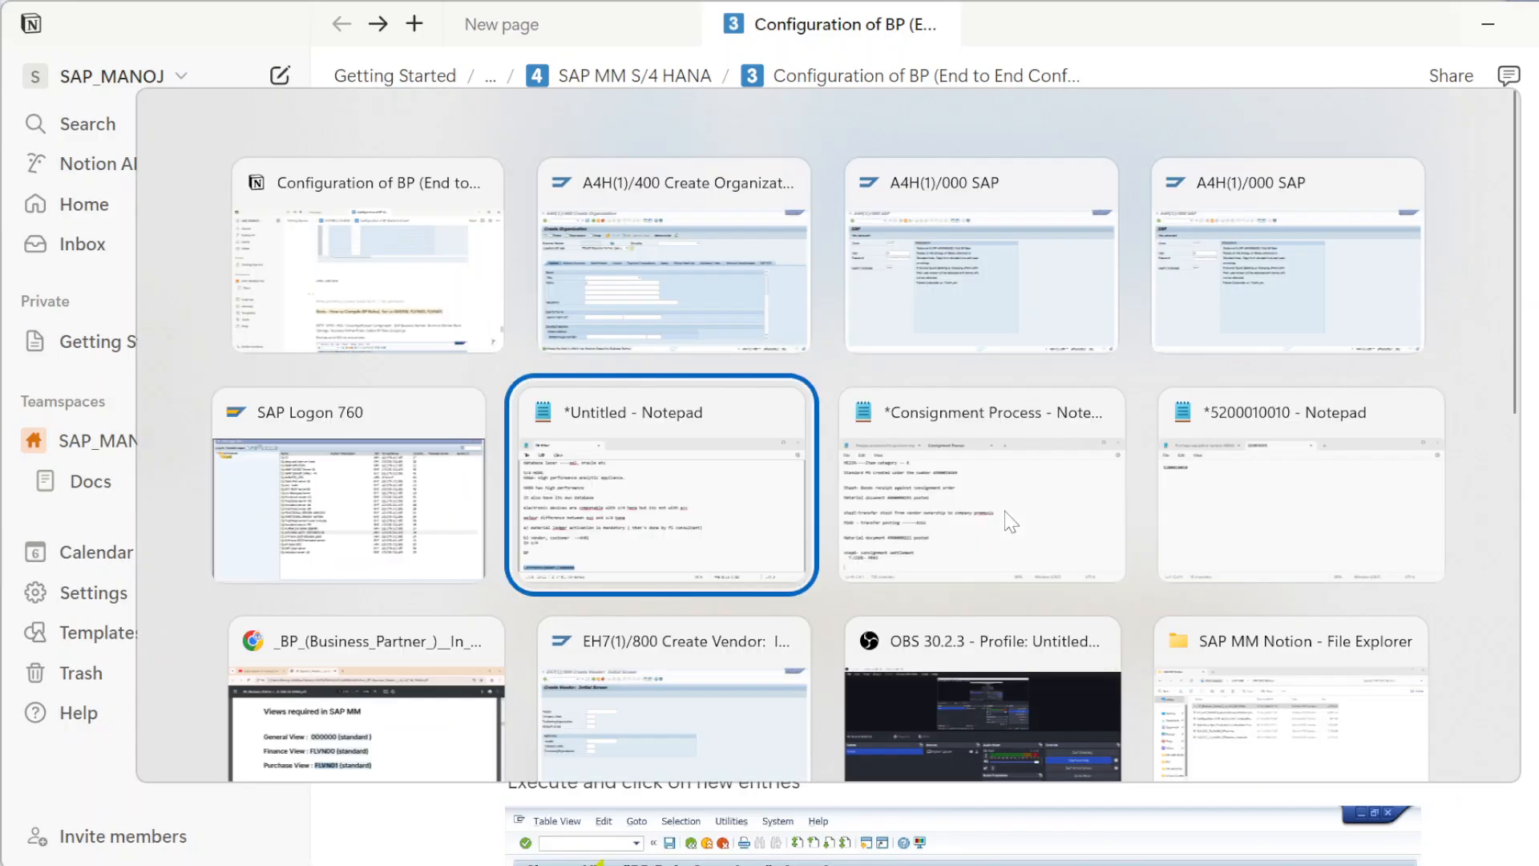
pyautogui.press('Left')
pyautogui.press('Down')
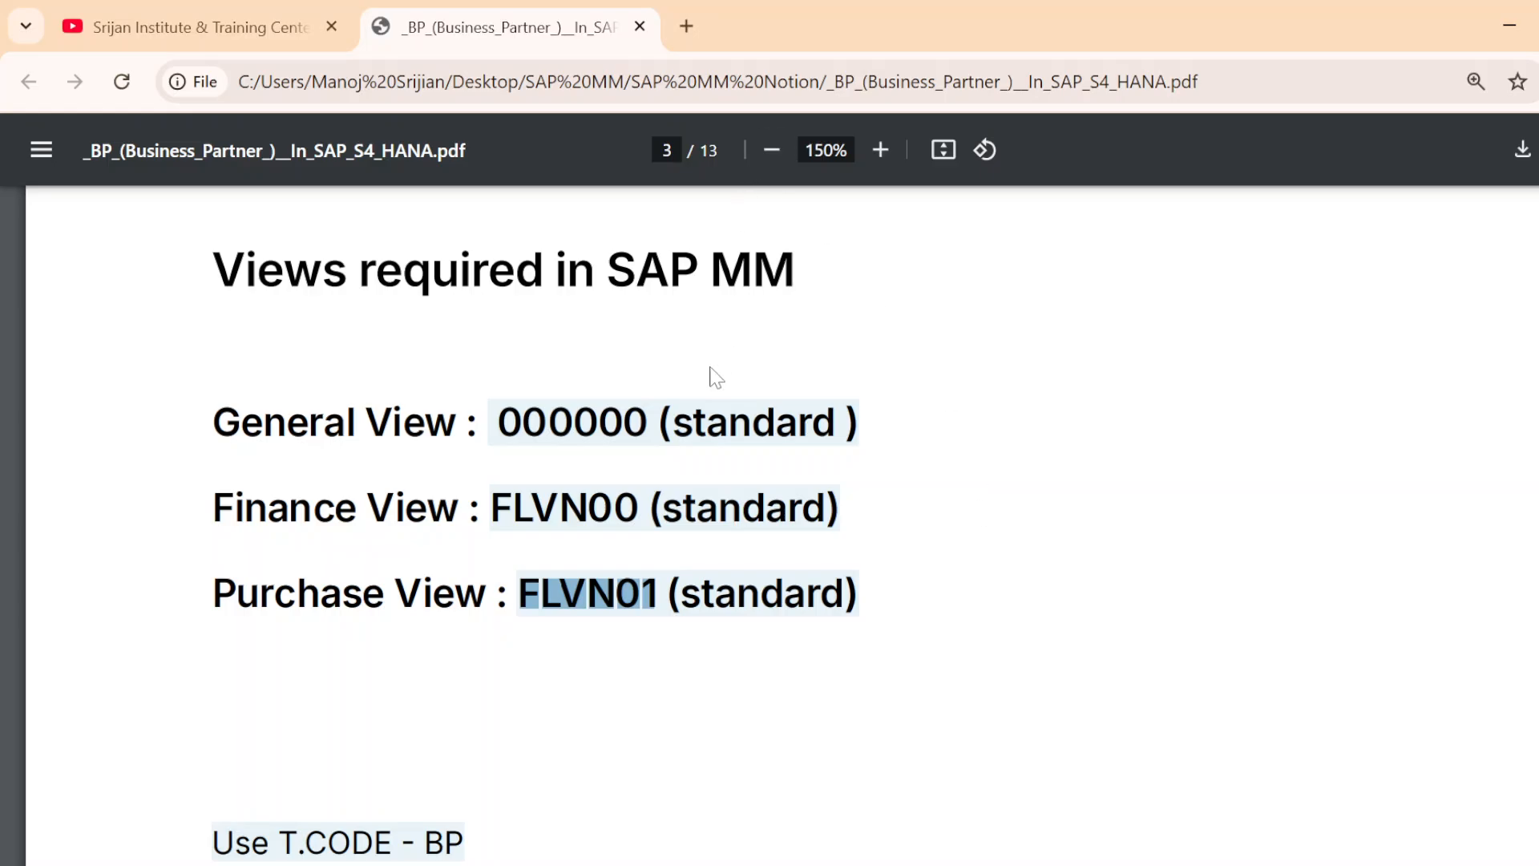
# Review the Vendor Master Record and Types of Vendors sections in the business partner PDF
pyautogui.scroll(15, 673, 526)
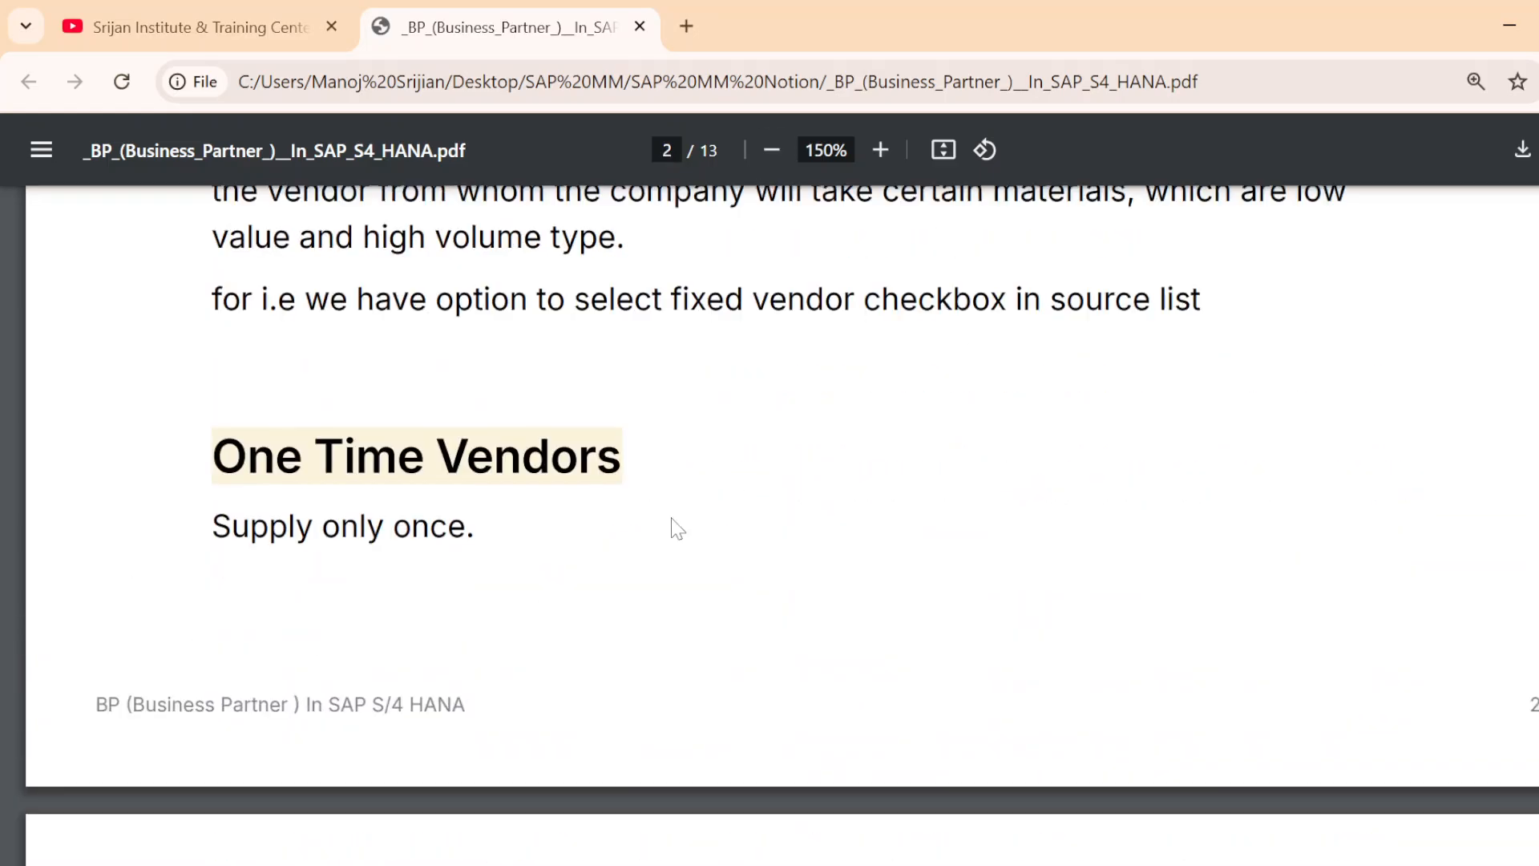
pyautogui.scroll(15, 676, 533)
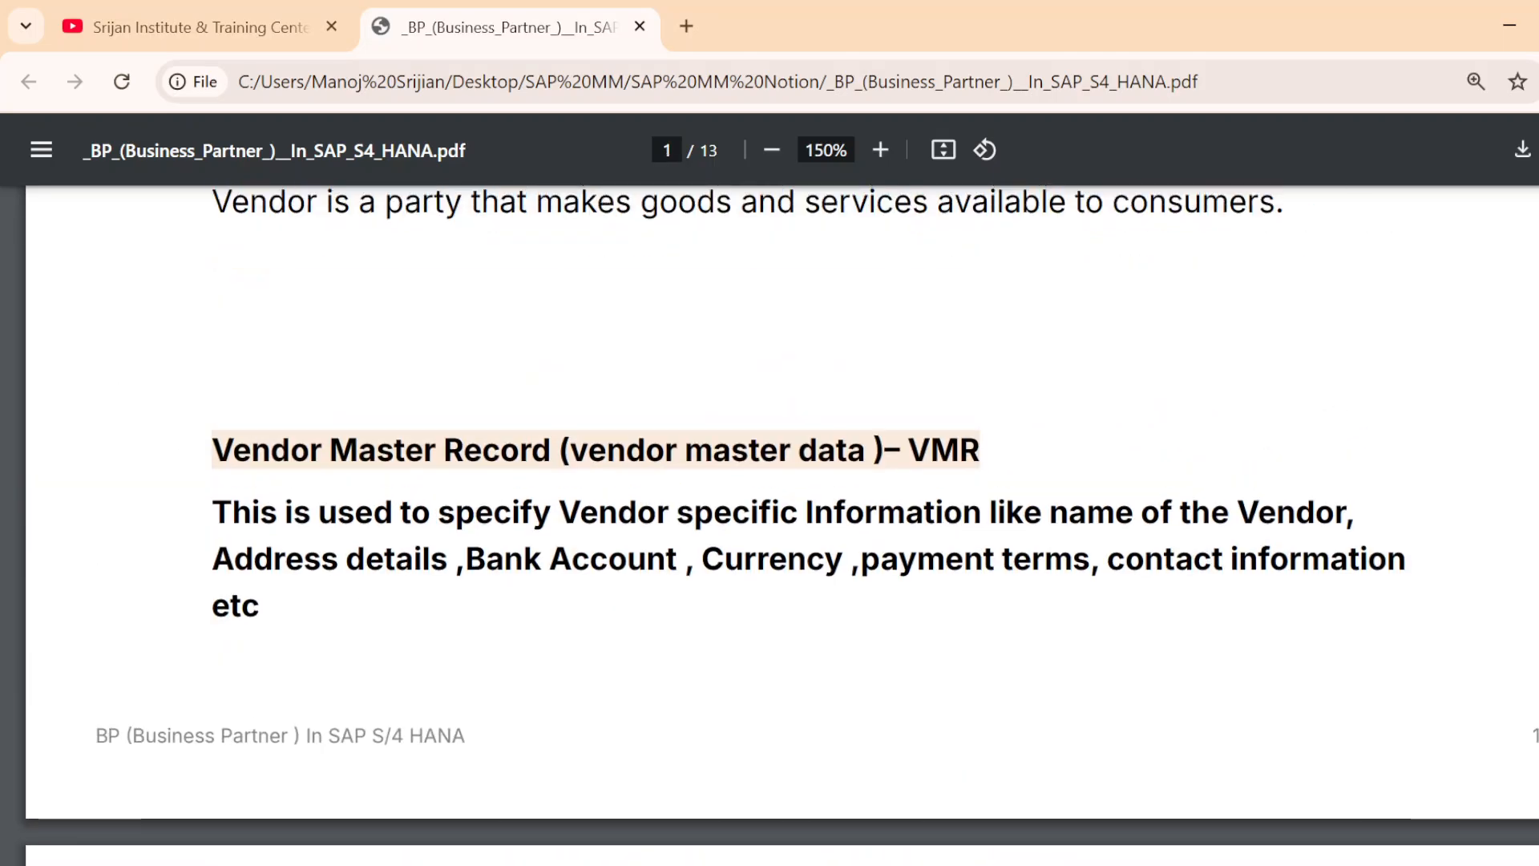
pyautogui.scroll(-5, 677, 533)
pyautogui.scroll(5, 681, 574)
pyautogui.scroll(-10, 680, 574)
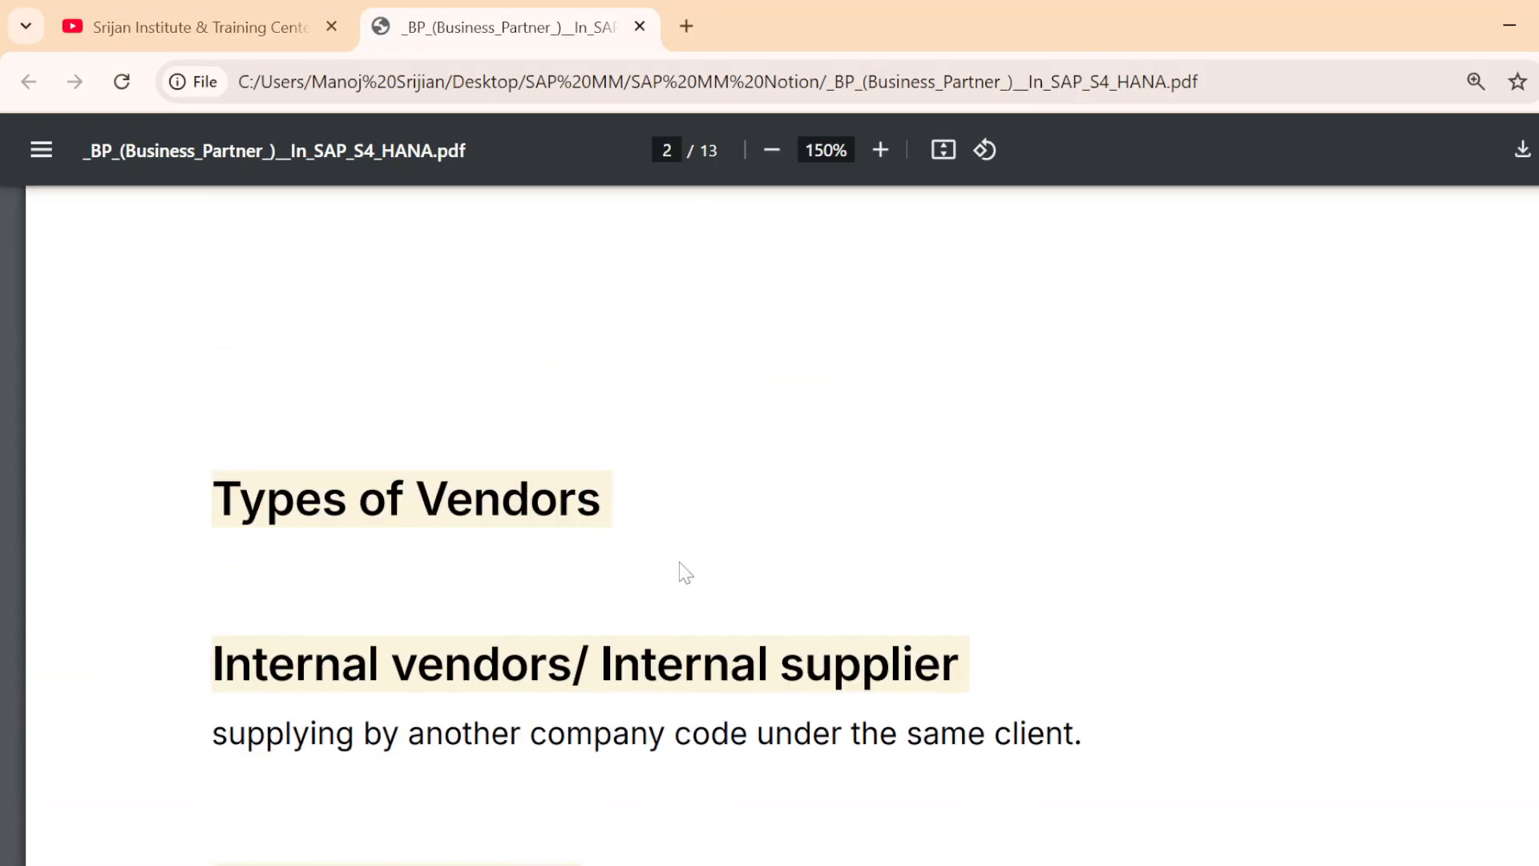
pyautogui.scroll(-20, 695, 599)
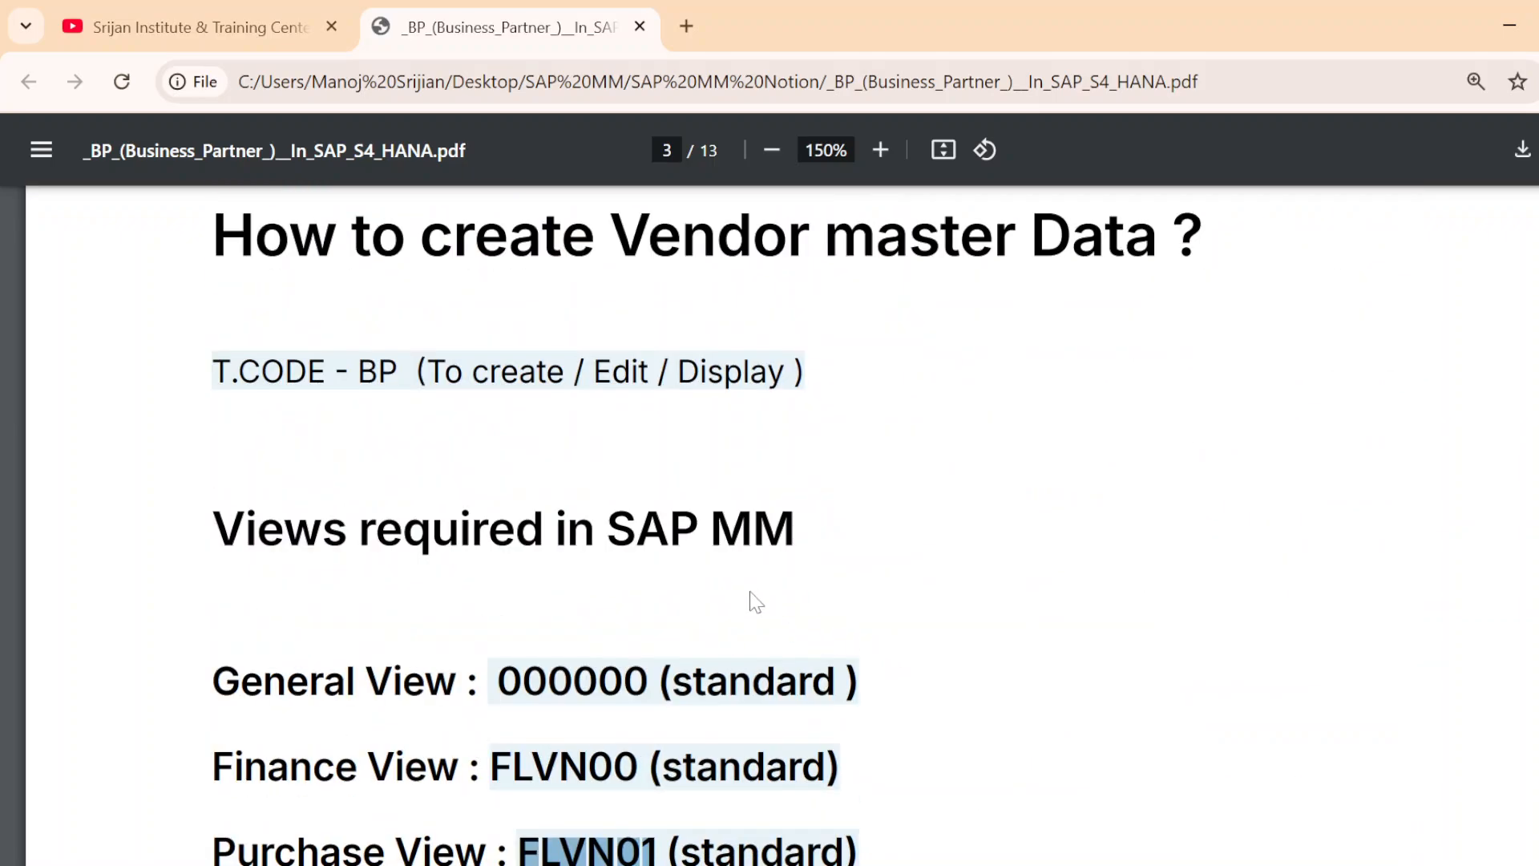
# Highlight General View and the view codes FLVN00 and FLVN01 in the list of views required in SAP MM
pyautogui.scroll(1, 577, 620)
pyautogui.scroll(-3, 575, 622)
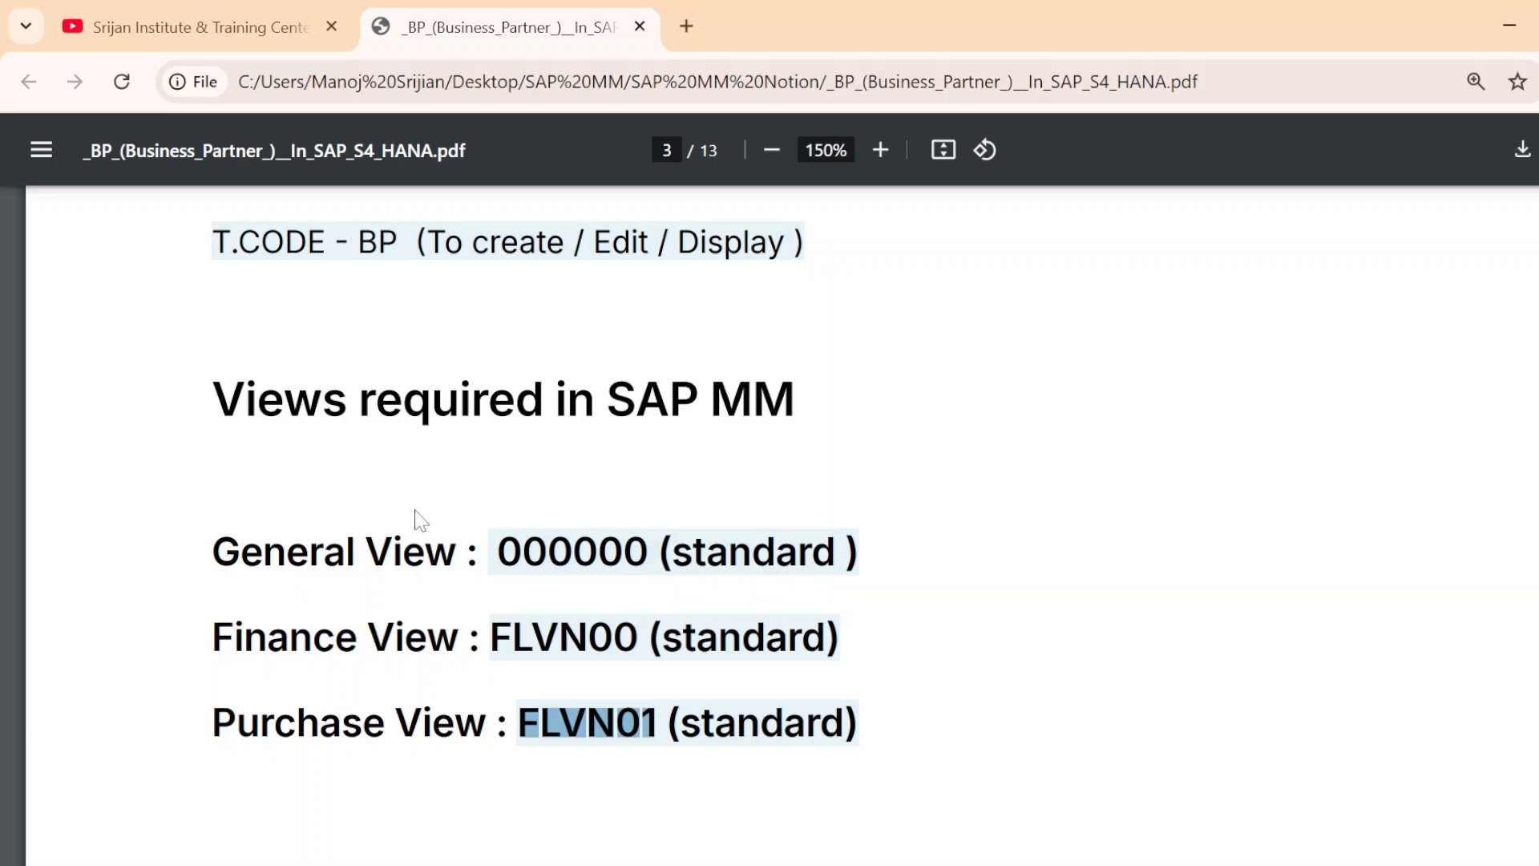
pyautogui.moveTo(458, 554); pyautogui.dragTo(214, 554)
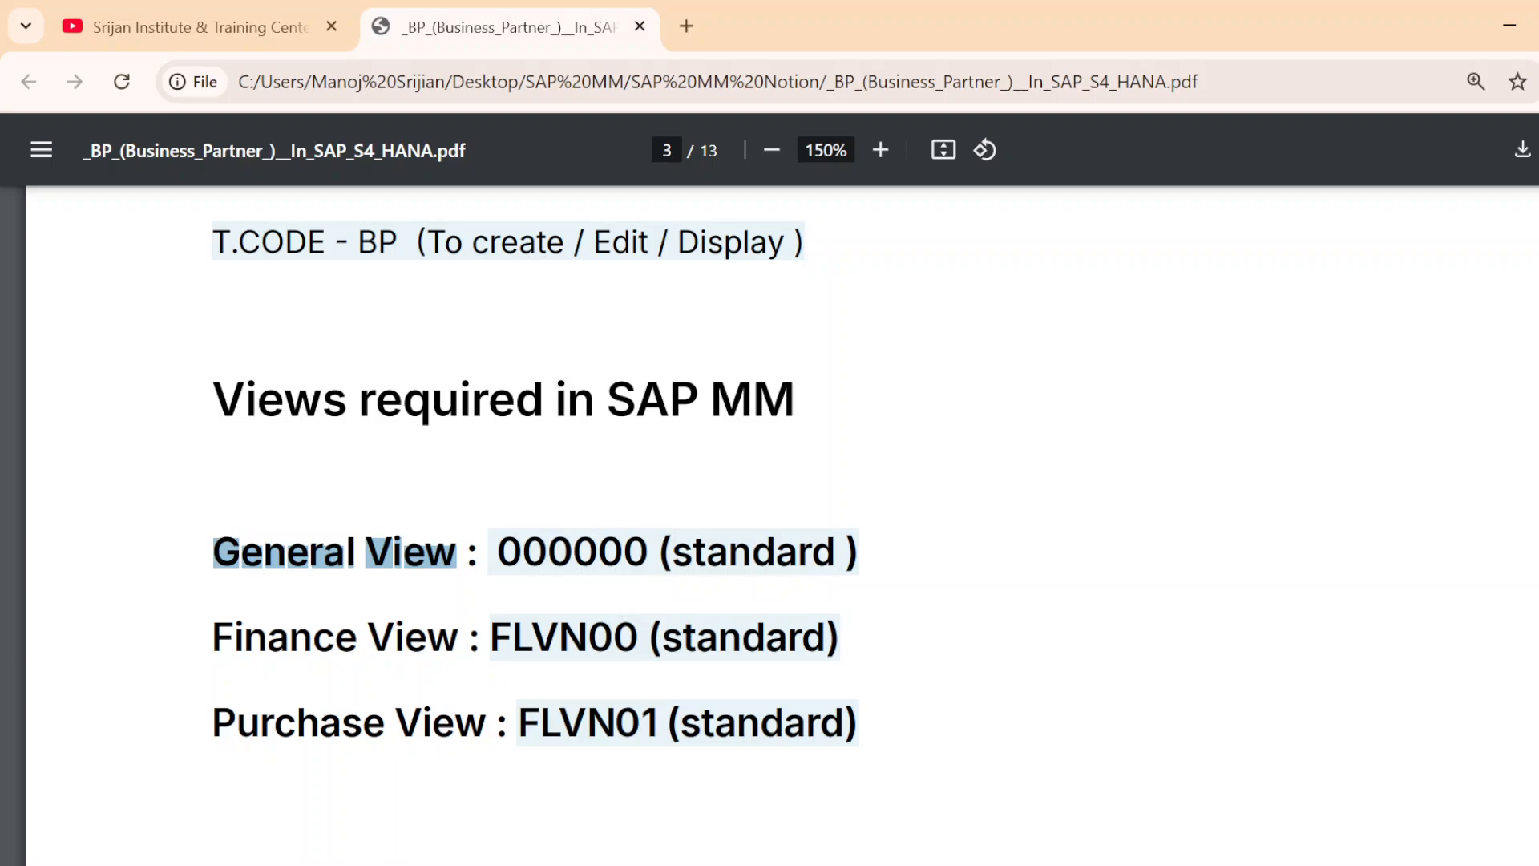
pyautogui.moveTo(639, 637); pyautogui.dragTo(471, 638)
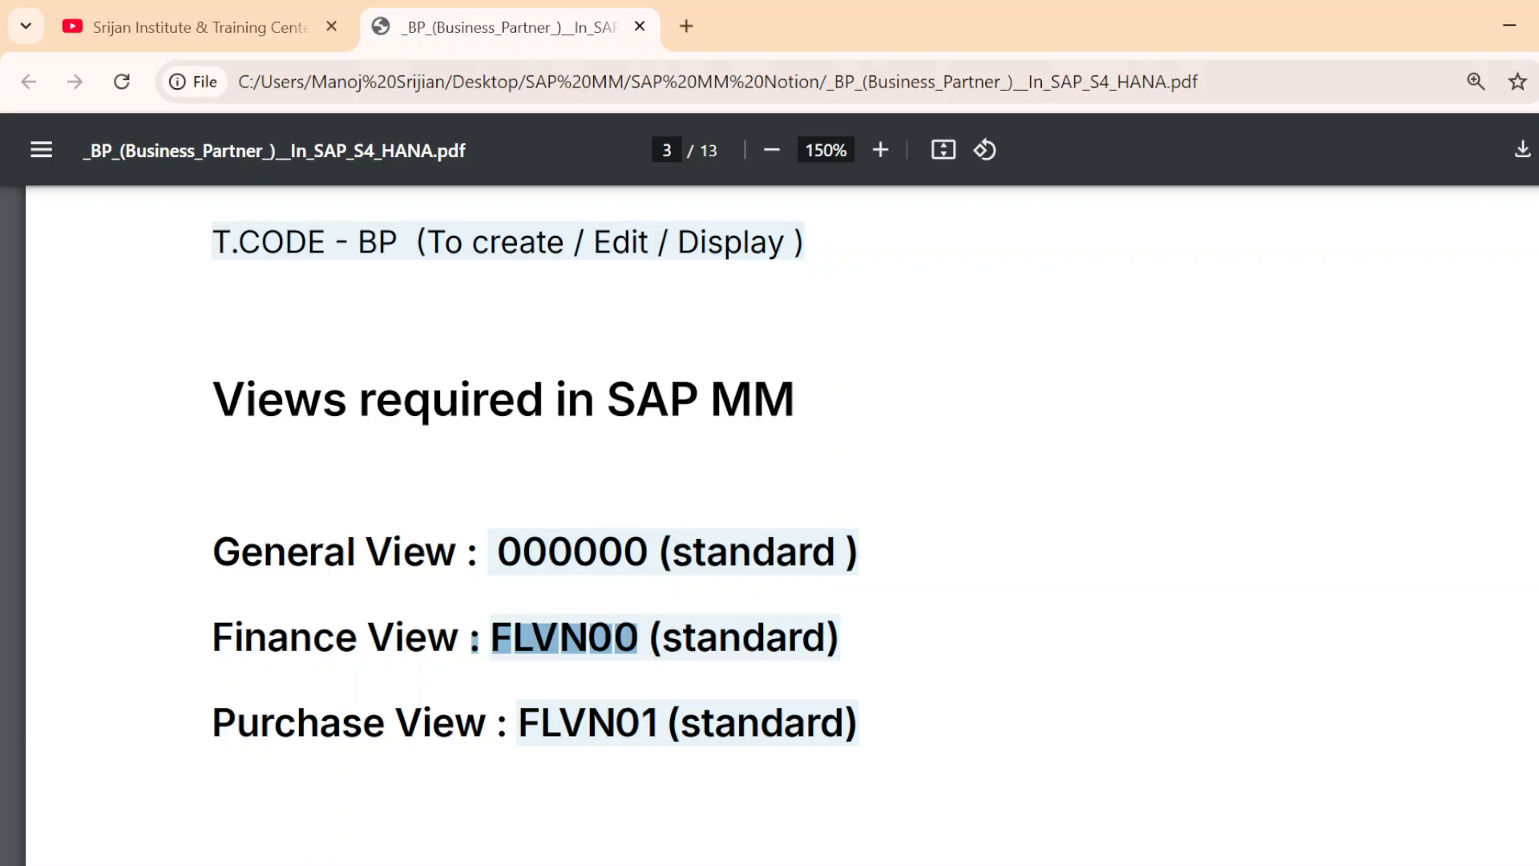
pyautogui.moveTo(657, 723); pyautogui.dragTo(519, 723)
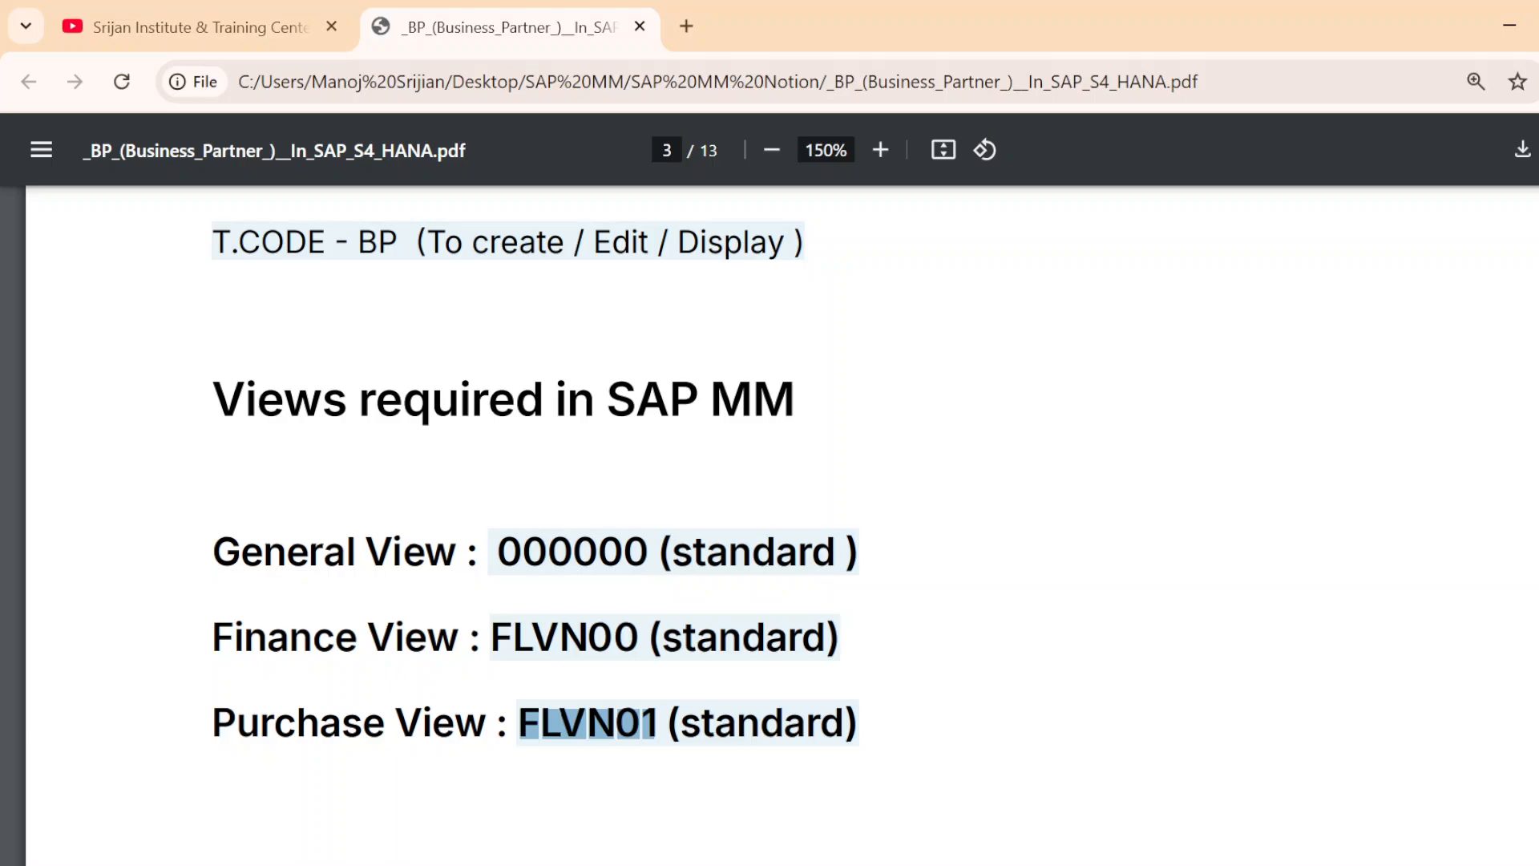
pyautogui.scroll(-20, 807, 729)
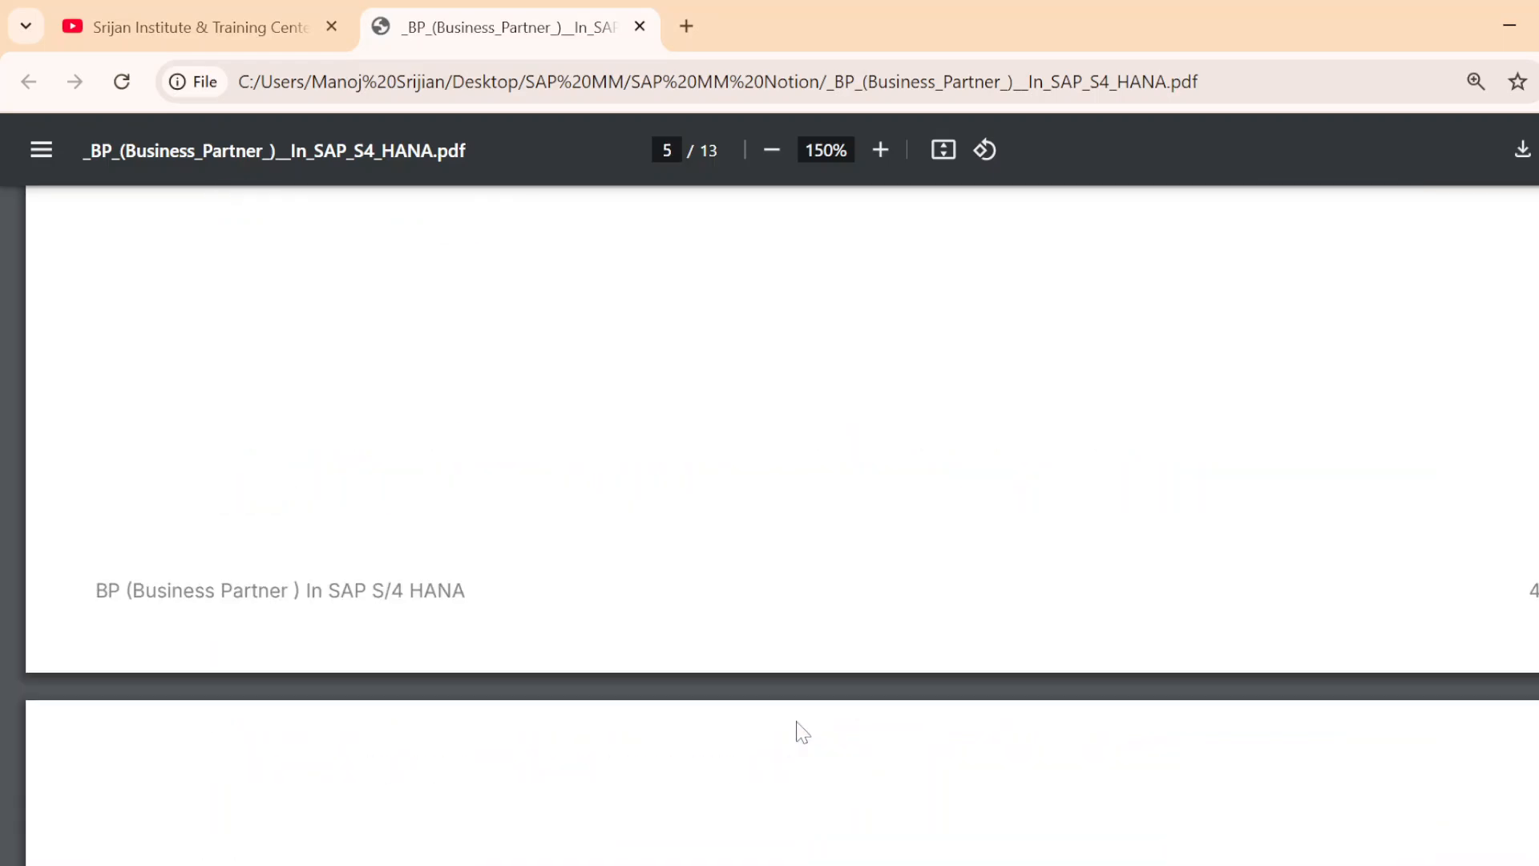
pyautogui.scroll(20, 806, 736)
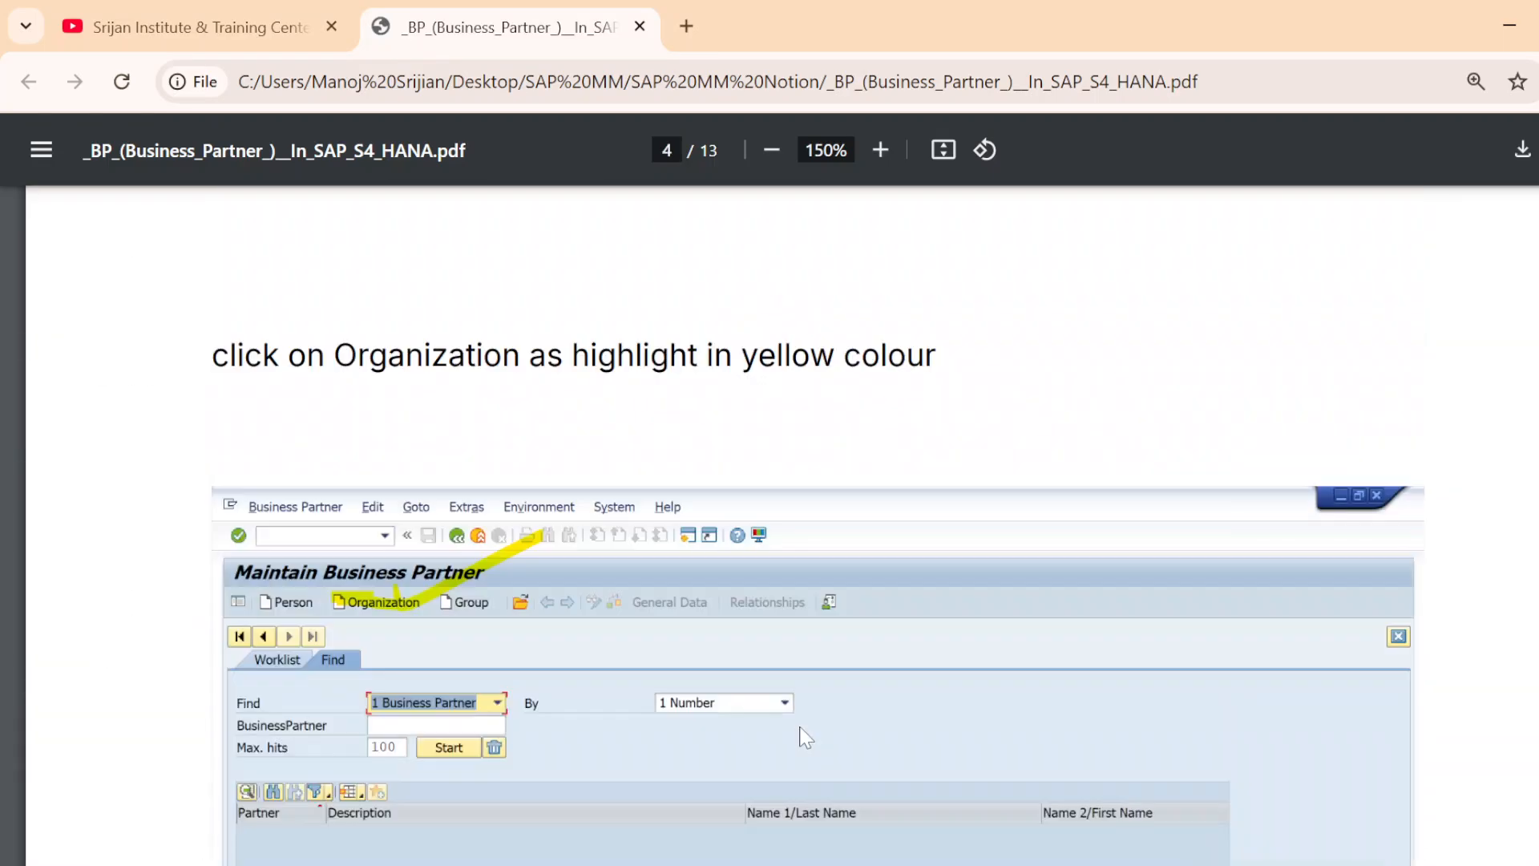
pyautogui.scroll(20, 806, 735)
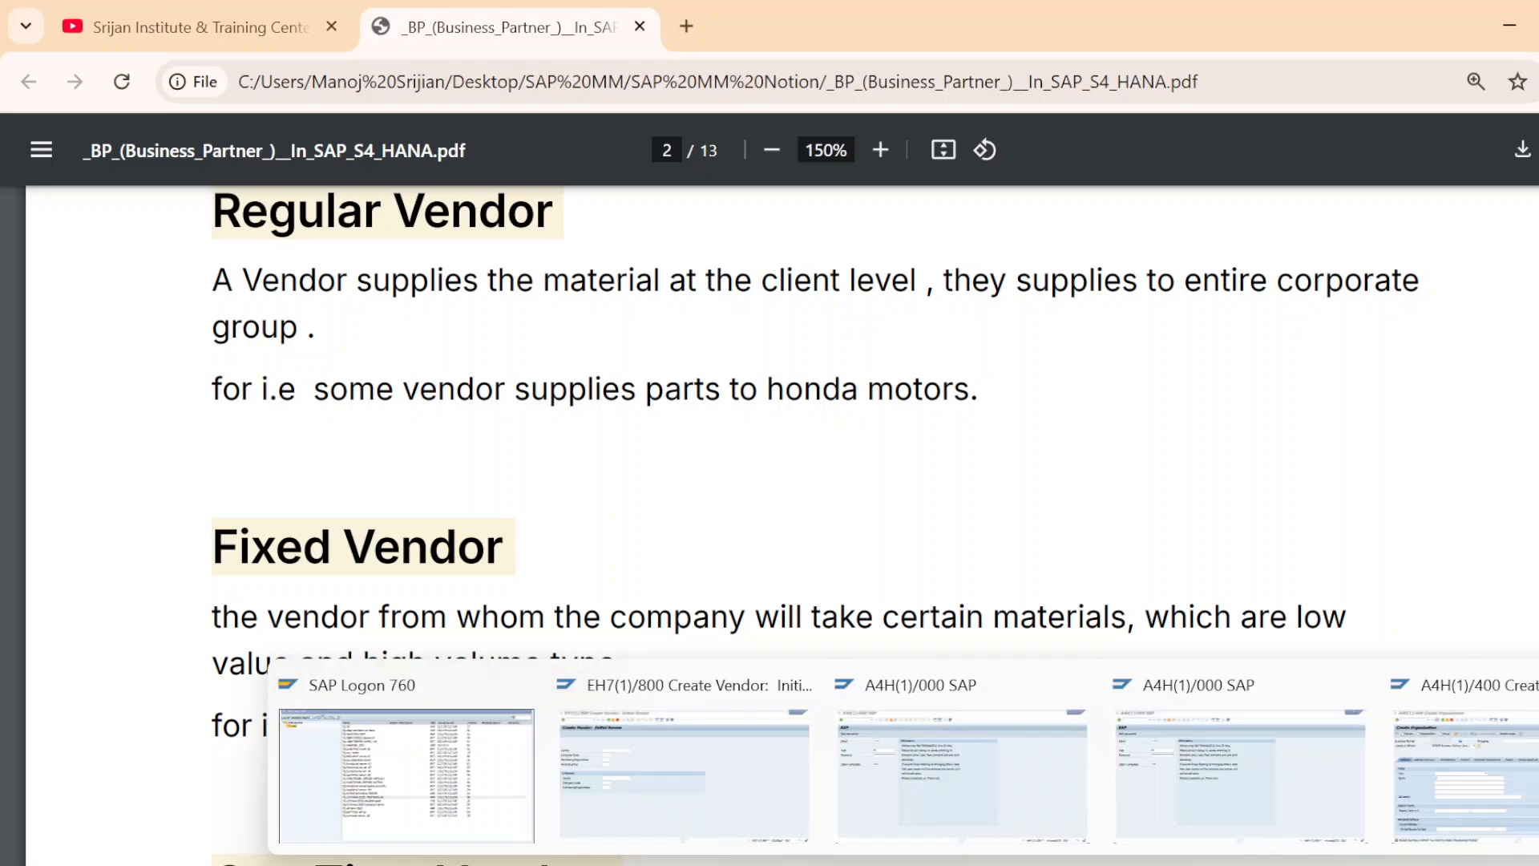
pyautogui.click(1077, 865)
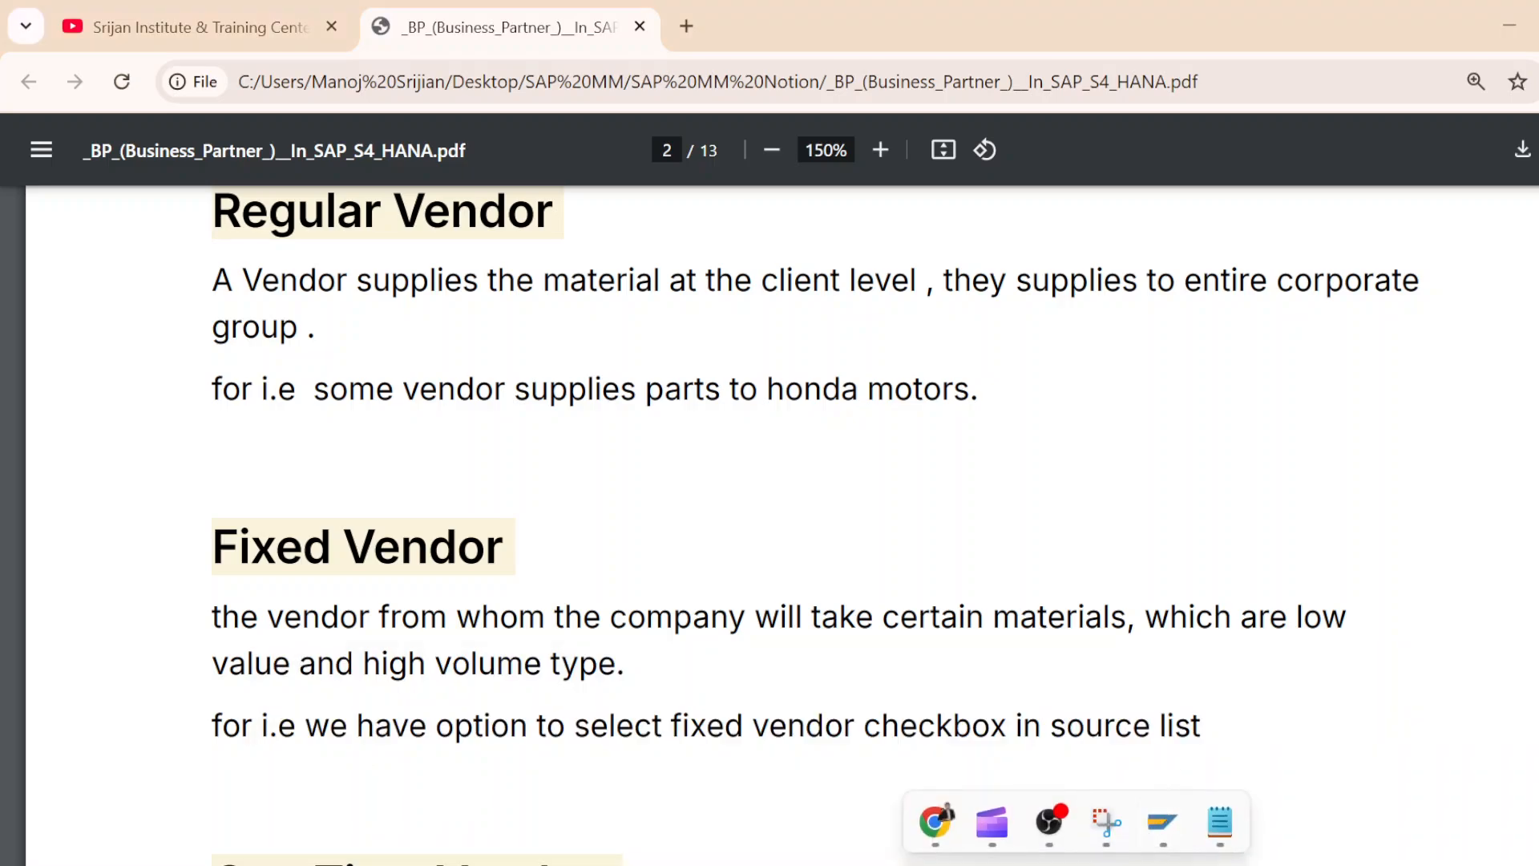
pyautogui.click(1061, 821)
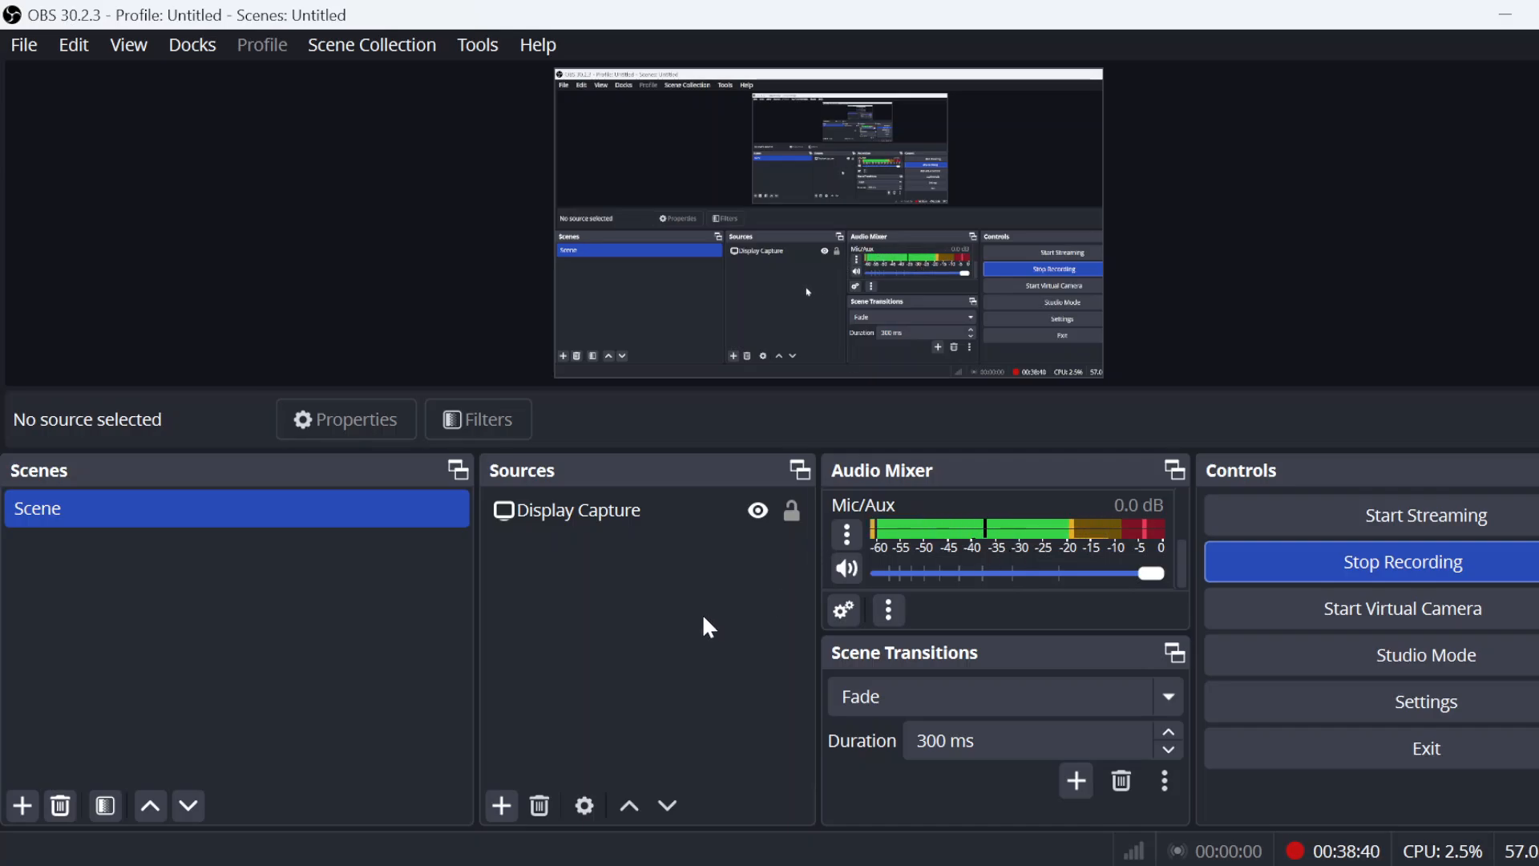